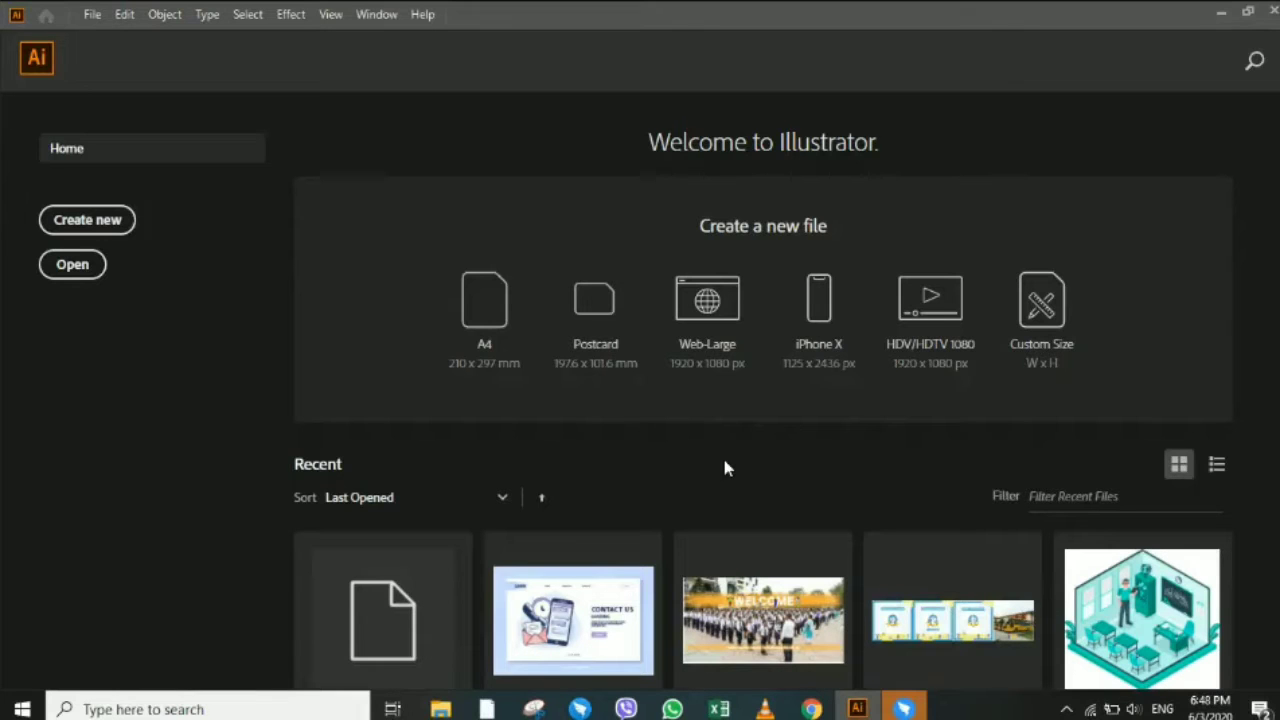
Open the recent file 3892348.ai from the Home screen's Recent files grid.
scroll(726, 465, "down", 3)
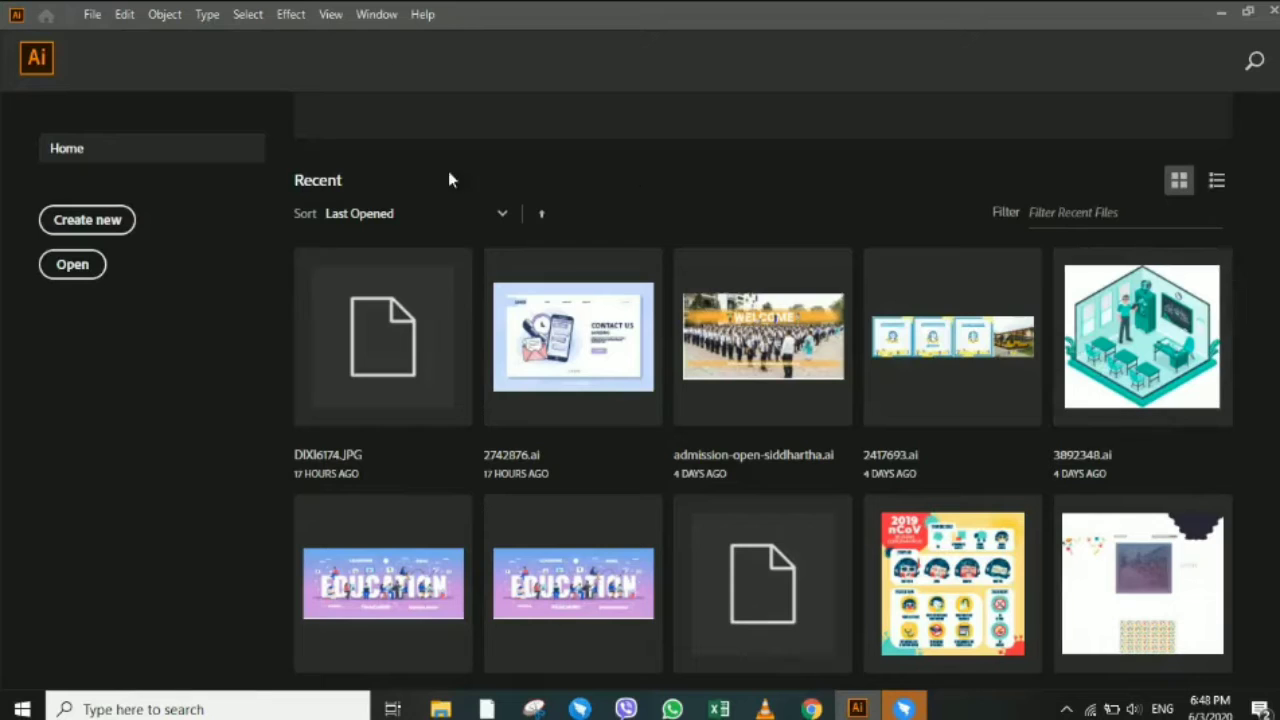
left_click(1097, 325)
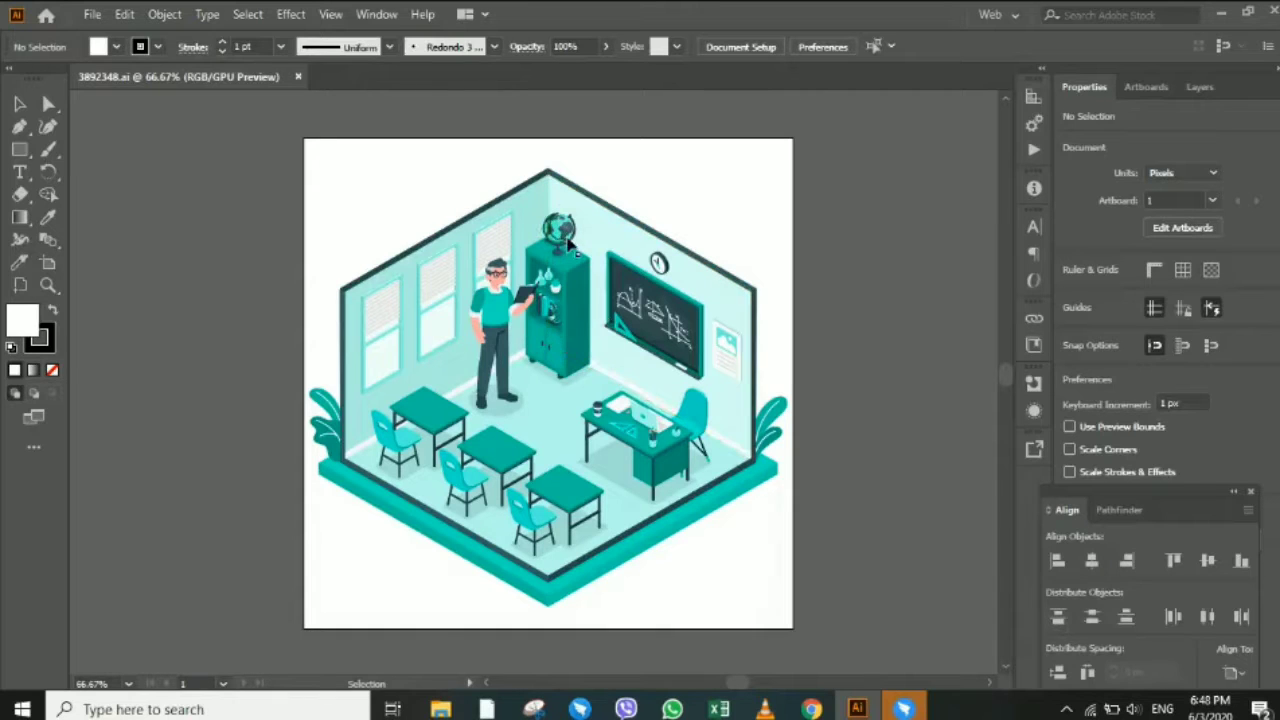
Select the cabinet, chalkboard, teacher and three desk groups one by one to confirm they're separate.
left_click(567, 244)
left_click(655, 315)
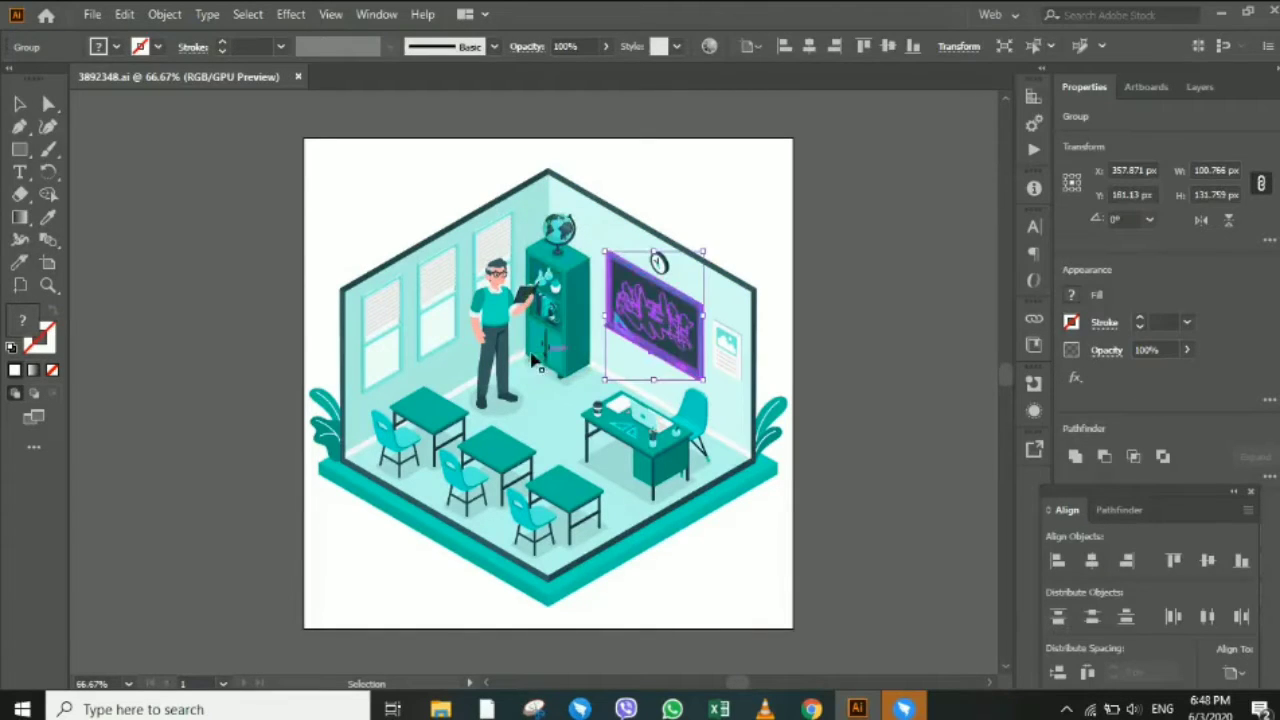
left_click(497, 323)
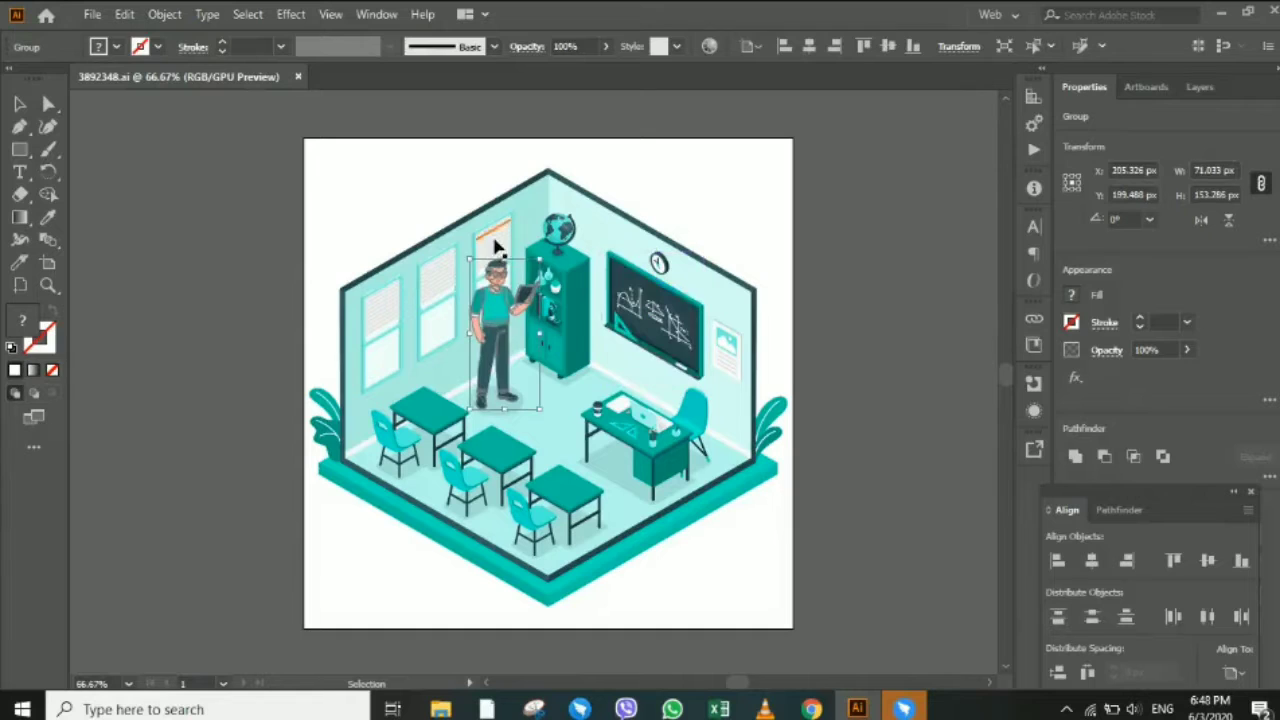
left_click(640, 455)
left_click(545, 510)
left_click(418, 408)
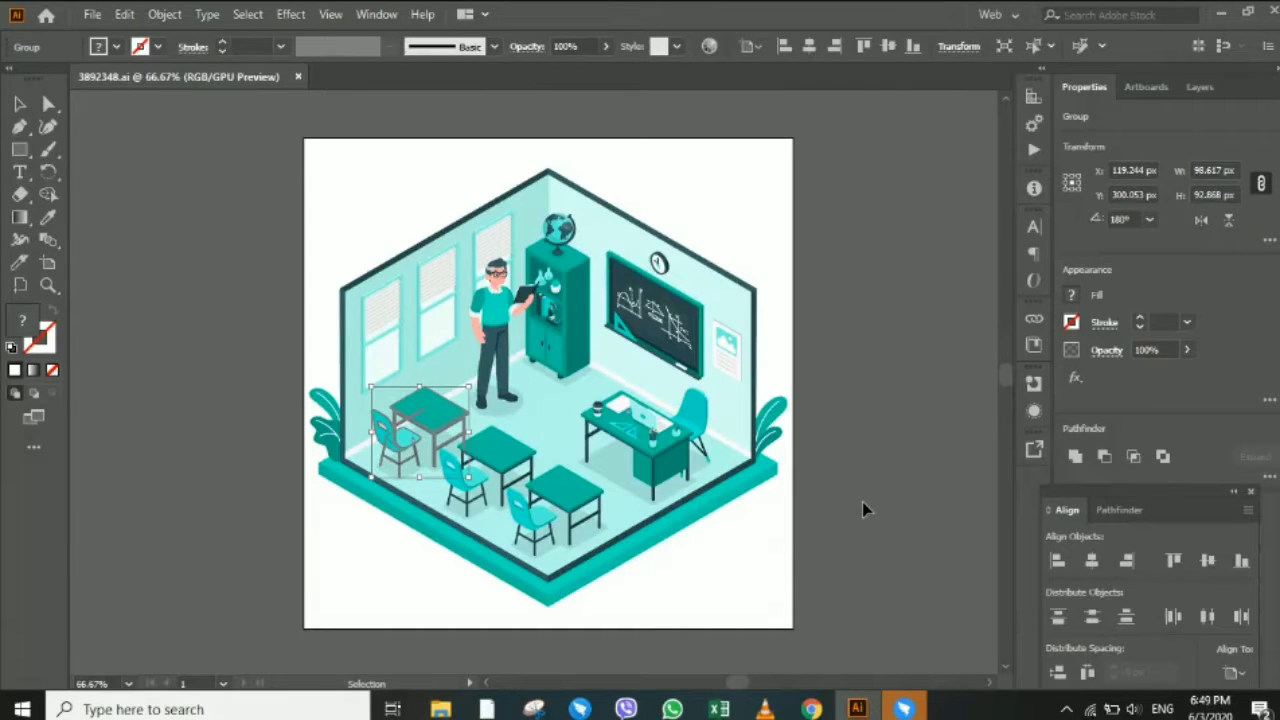
mouse_move(811, 709)
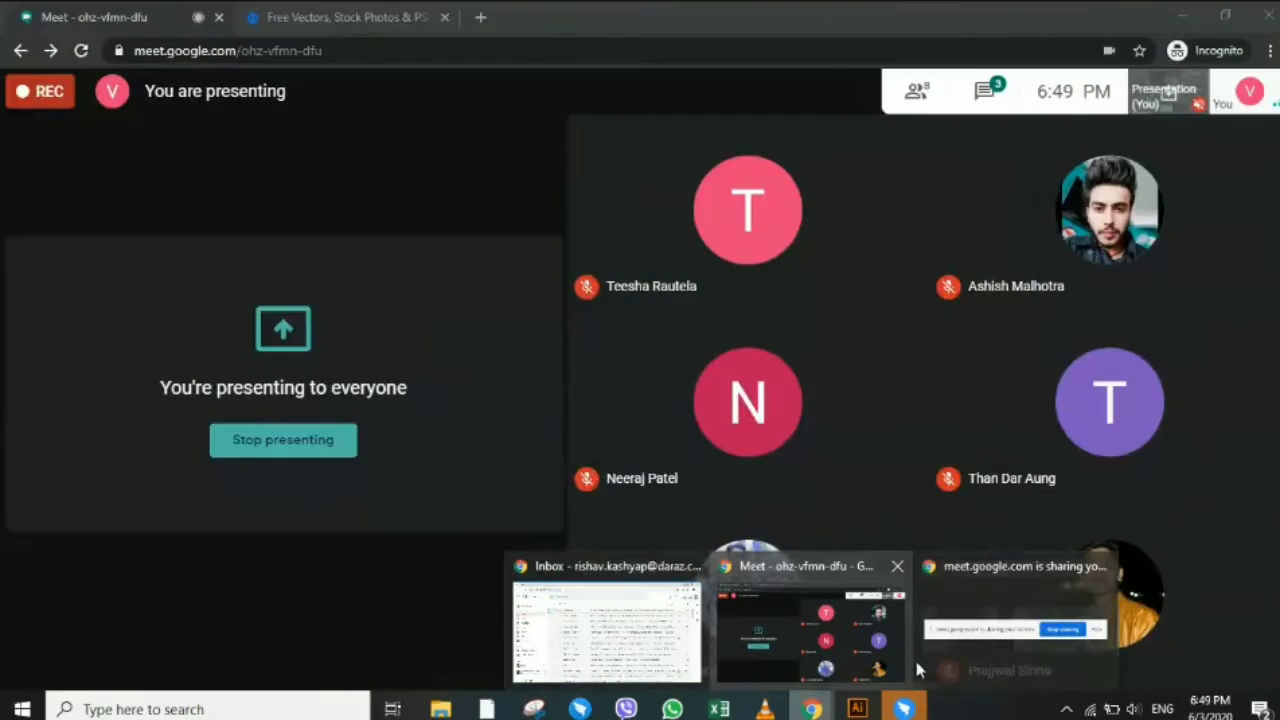
Load msiddhartha.edu.np in a new Chrome tab and hide the screen-sharing notice.
left_click(932, 661)
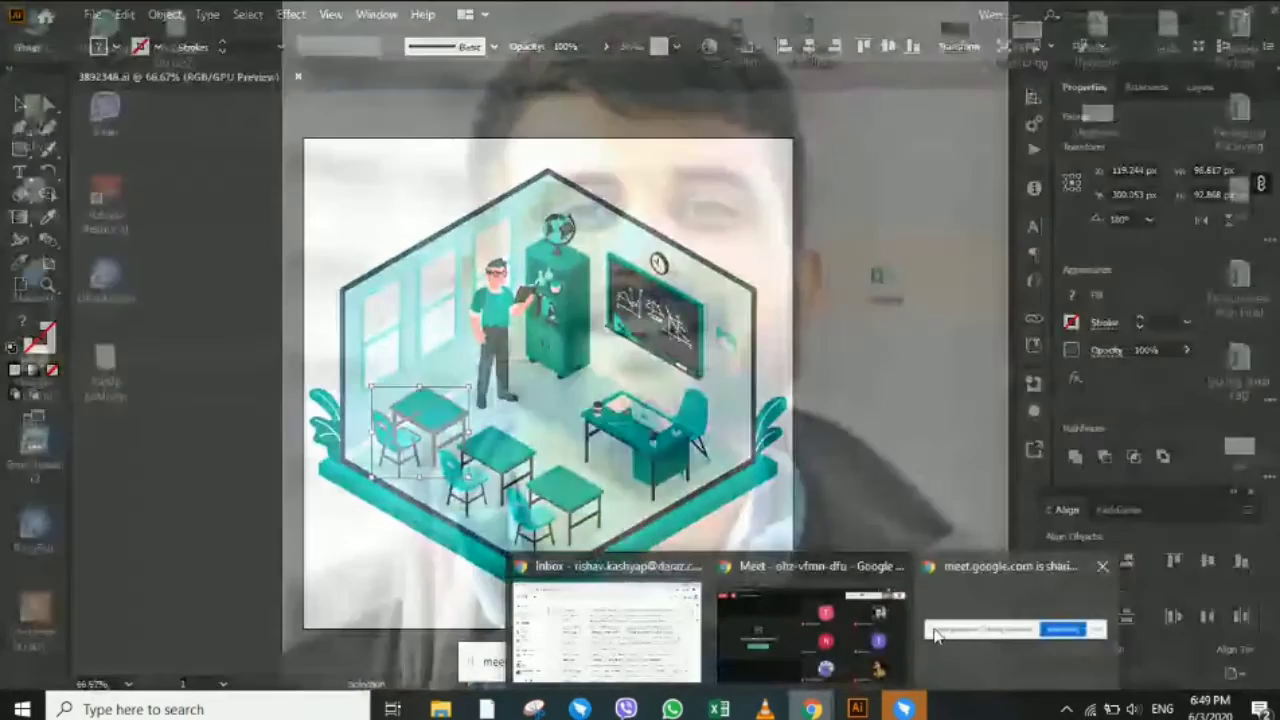
mouse_move(812, 709)
left_click(825, 620)
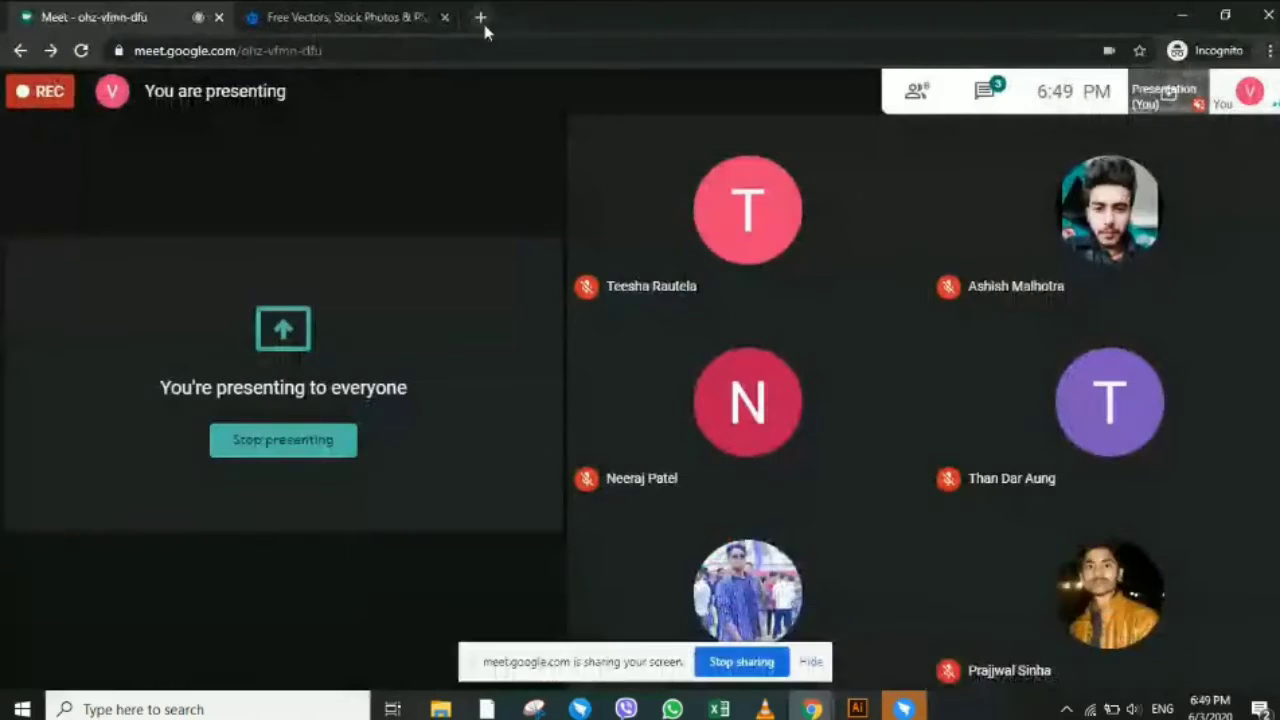
left_click(481, 18)
type("ms")
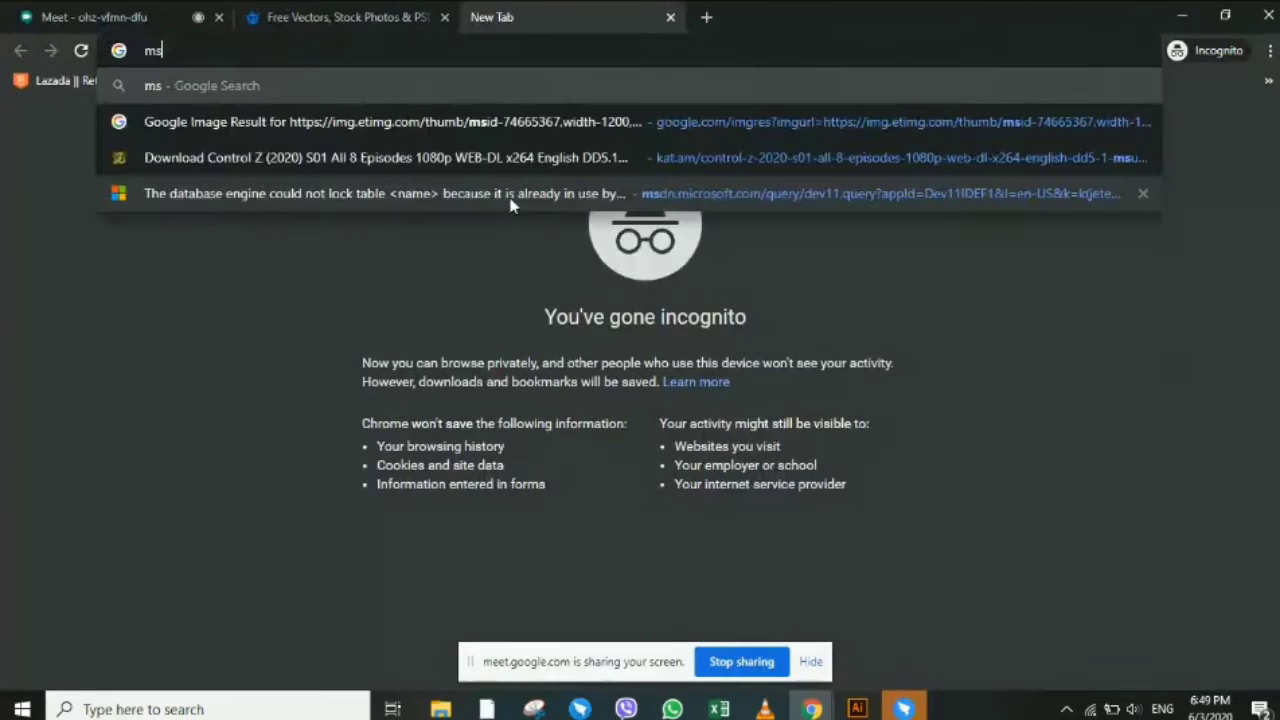
type("iddhartha")
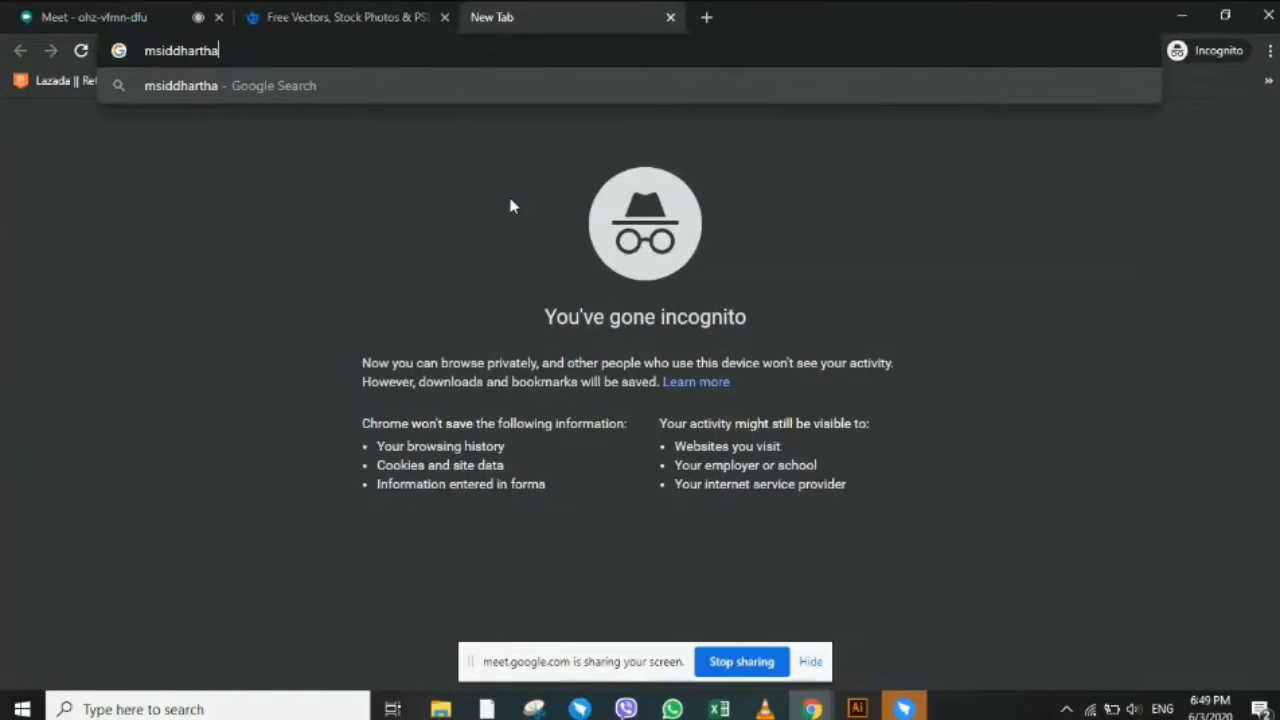
type(".edu.n")
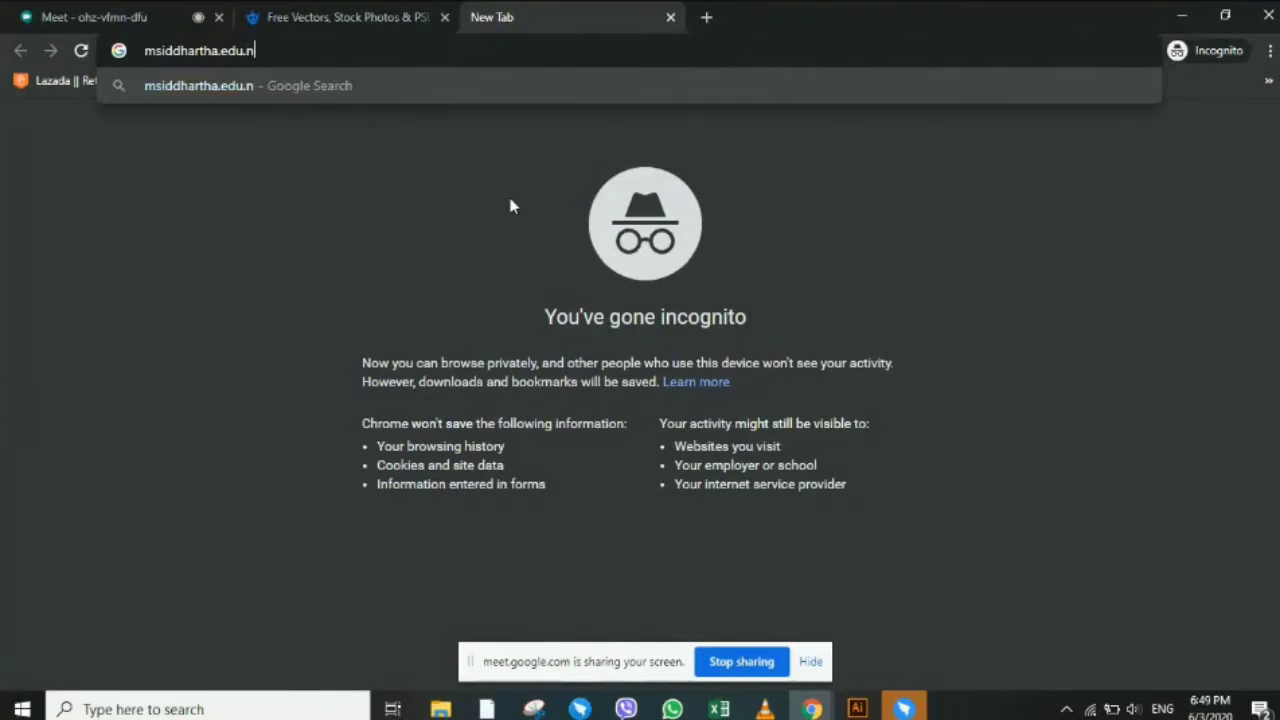
type("p")
key("Return")
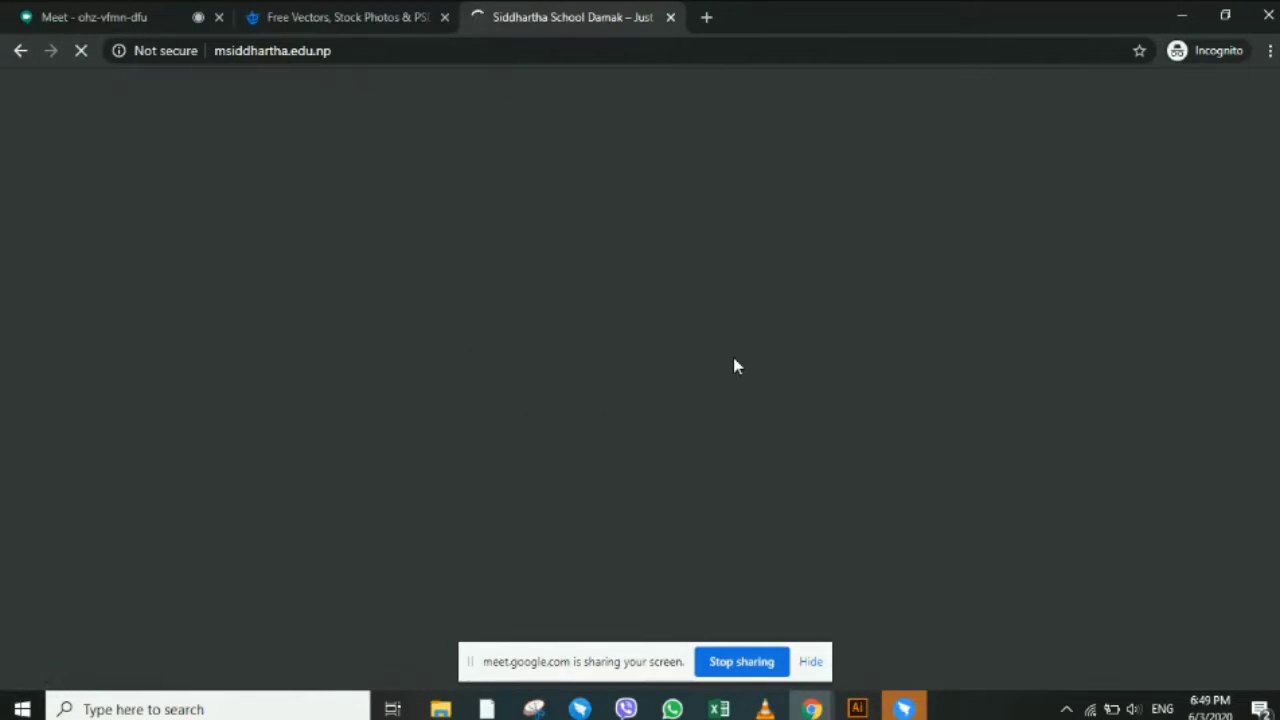
left_click(812, 663)
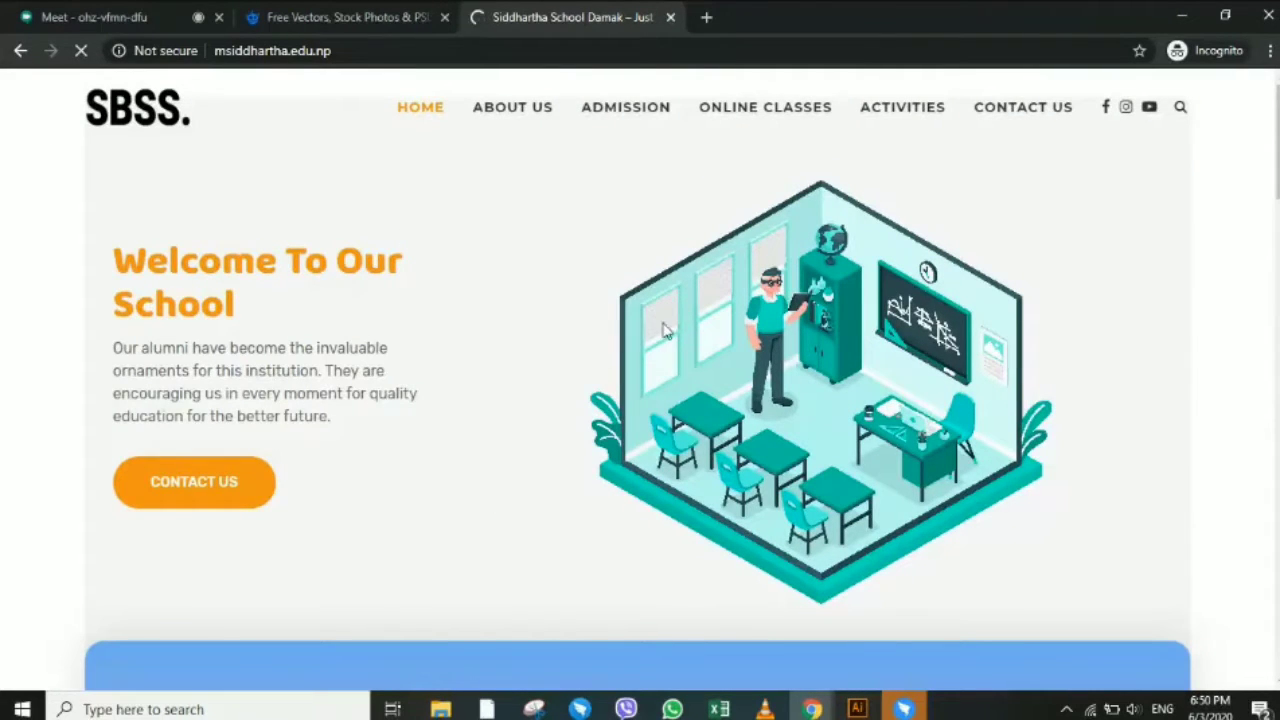
Scroll through the school site's home page to review its content.
scroll(855, 452, "down", 1)
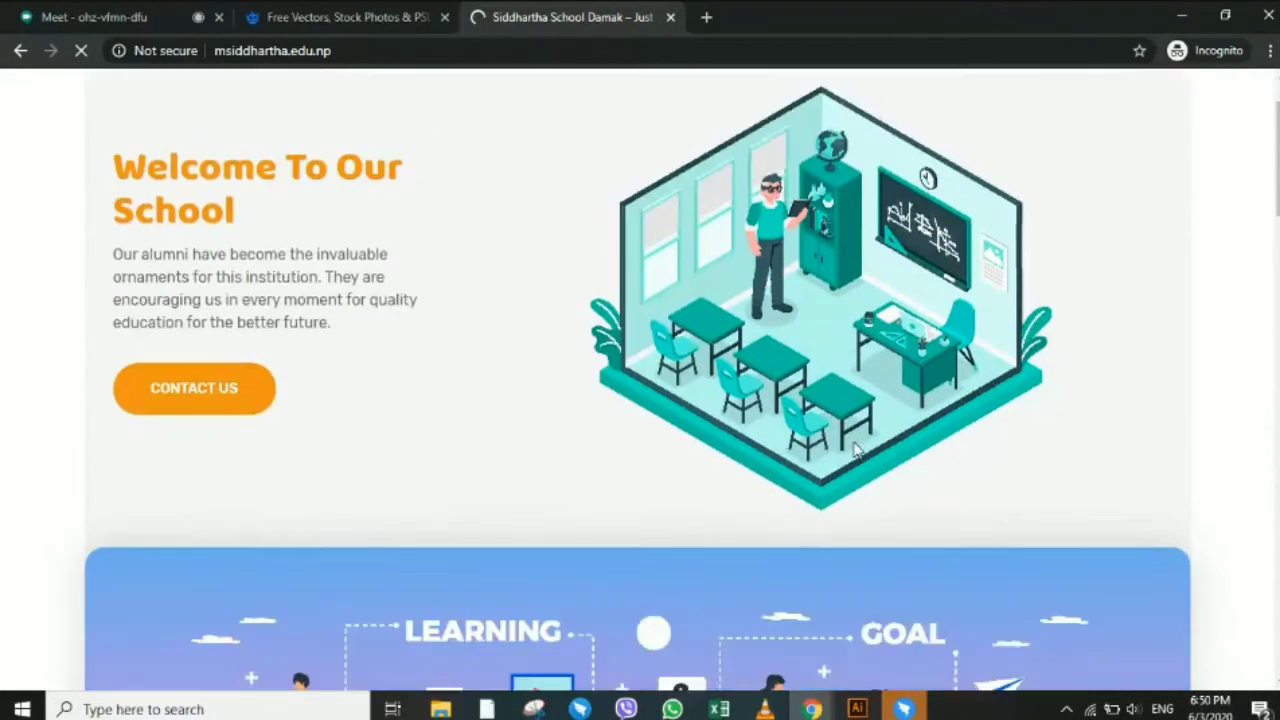
scroll(854, 445, "down", 3)
scroll(853, 437, "down", 3)
scroll(850, 440, "down", 5)
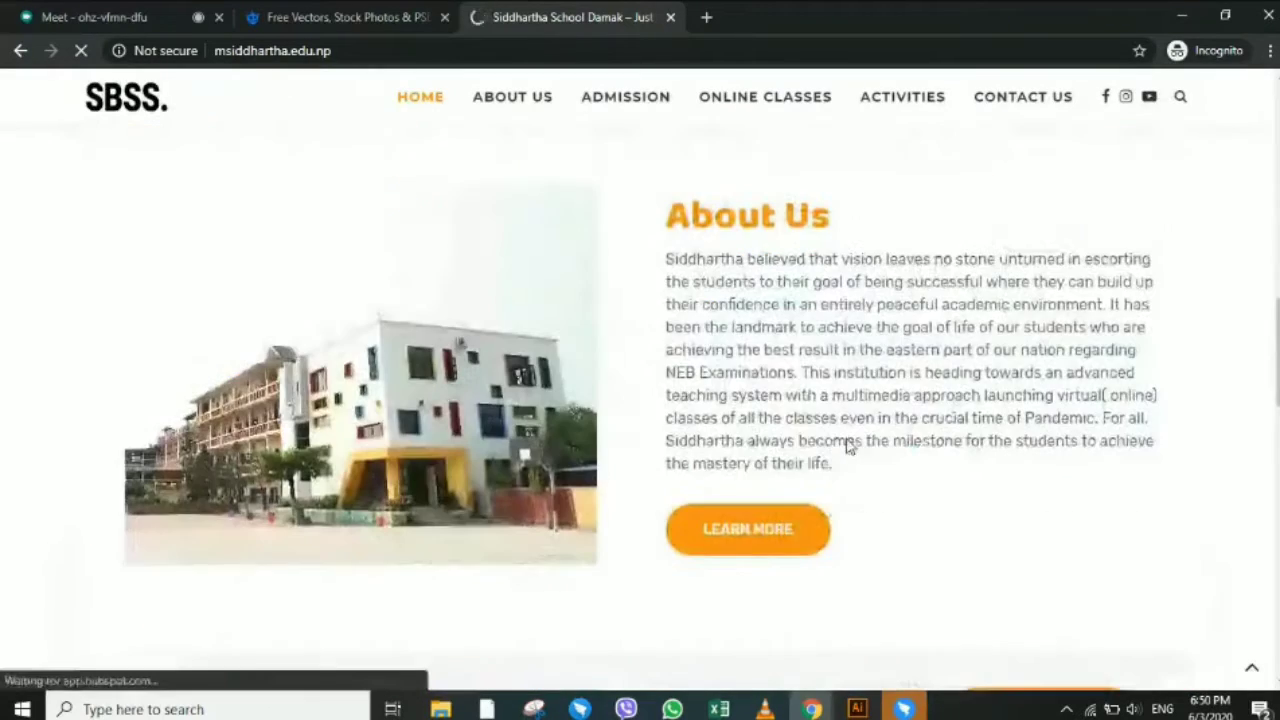
scroll(389, 354, "up", 1)
scroll(389, 354, "up", 4)
scroll(388, 354, "up", 5)
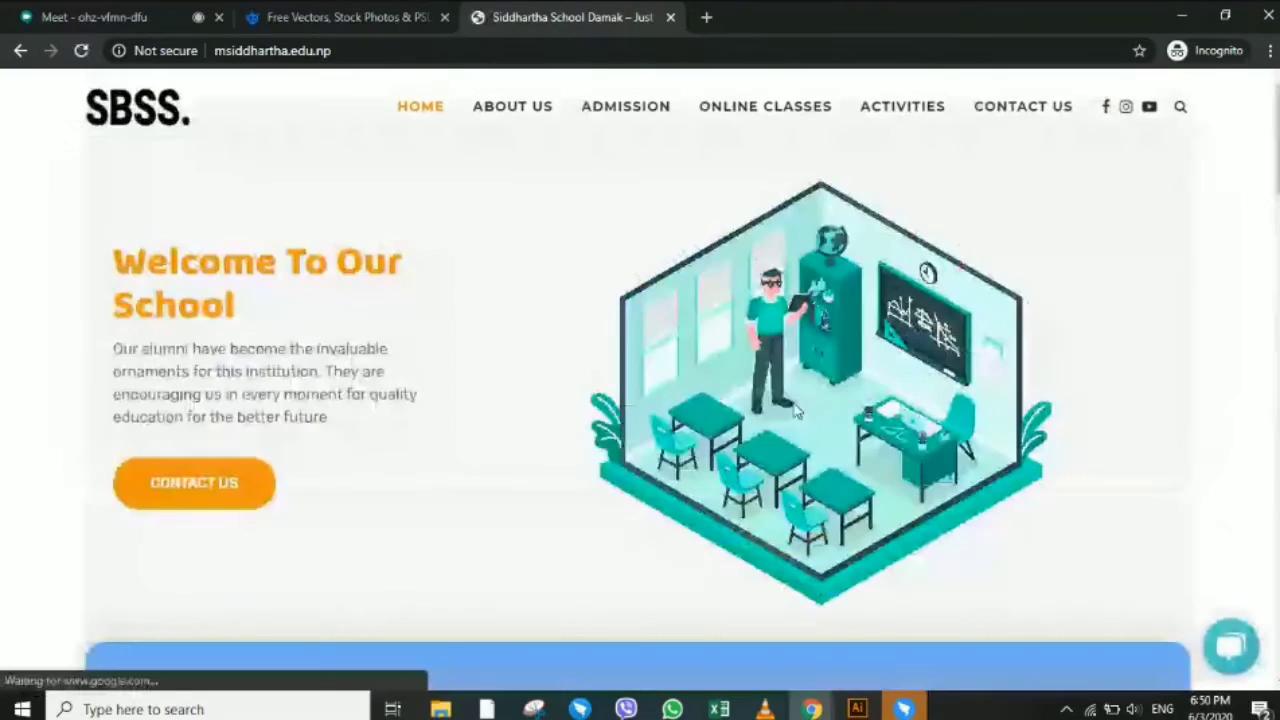
scroll(715, 488, "down", 4)
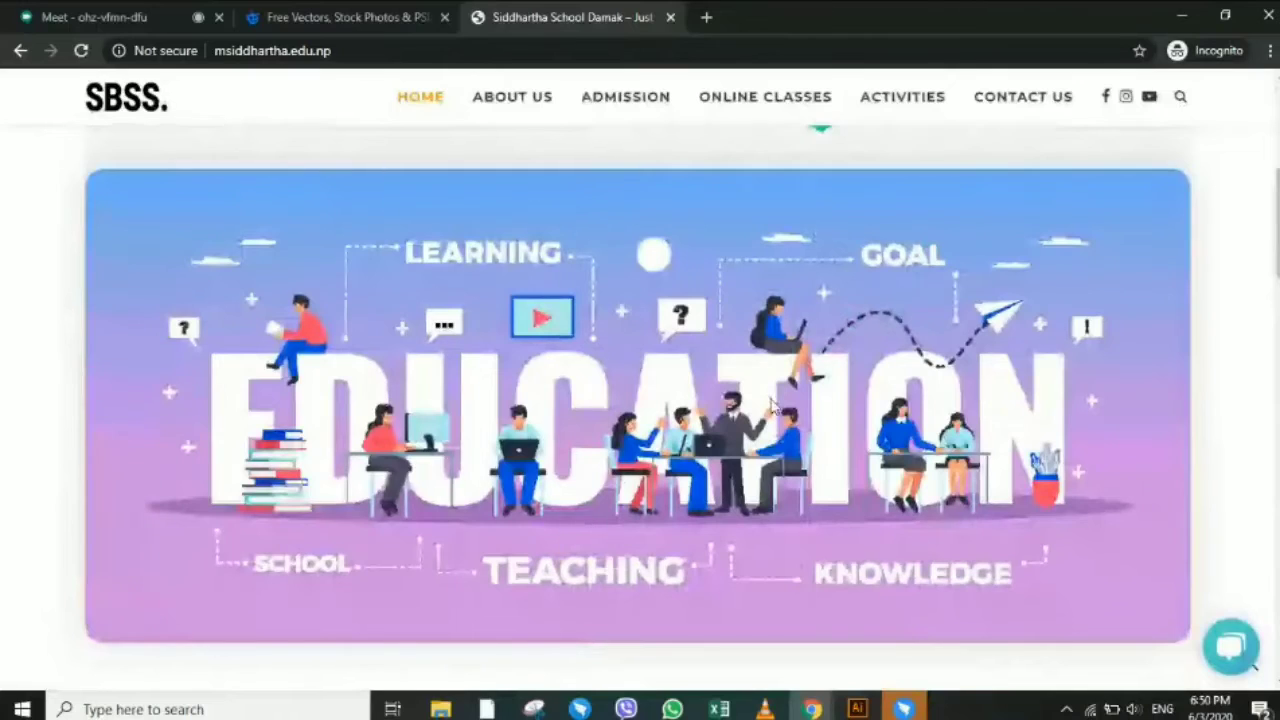
scroll(751, 414, "down", 3)
scroll(752, 402, "down", 2)
scroll(752, 402, "down", 4)
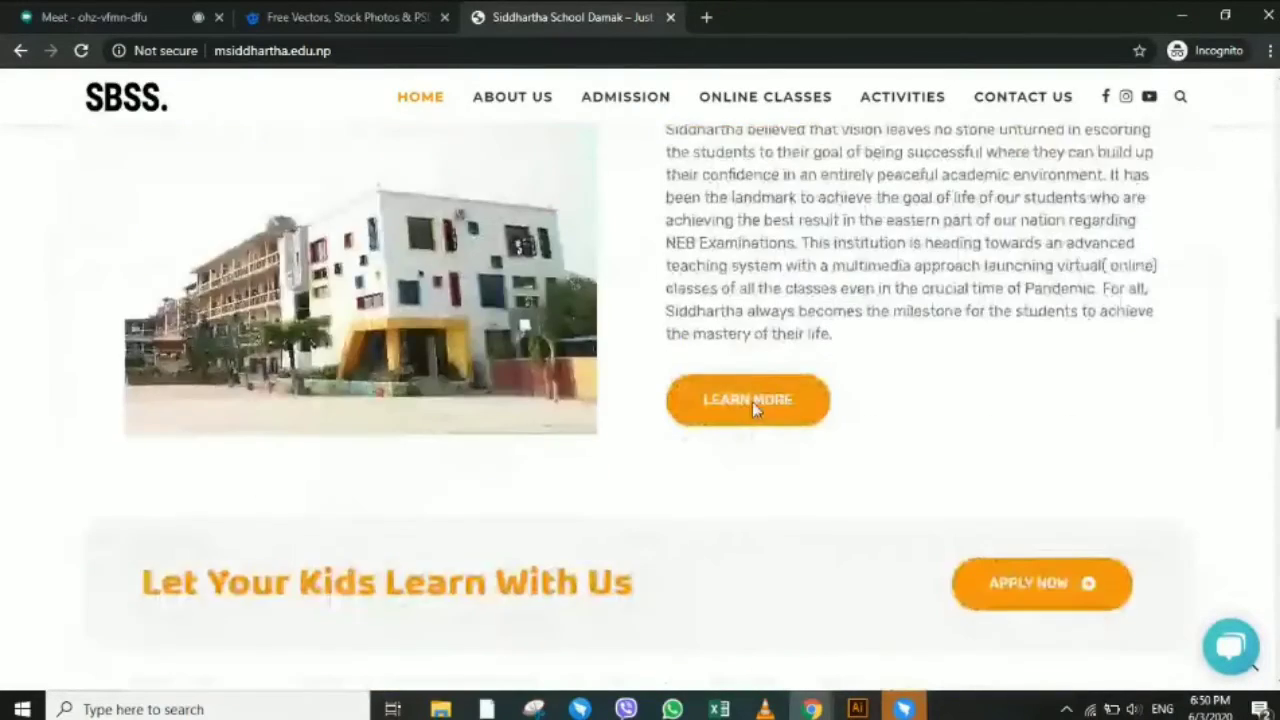
scroll(752, 402, "down", 3)
scroll(752, 402, "down", 4)
scroll(755, 410, "up", 2)
scroll(755, 410, "down", 3)
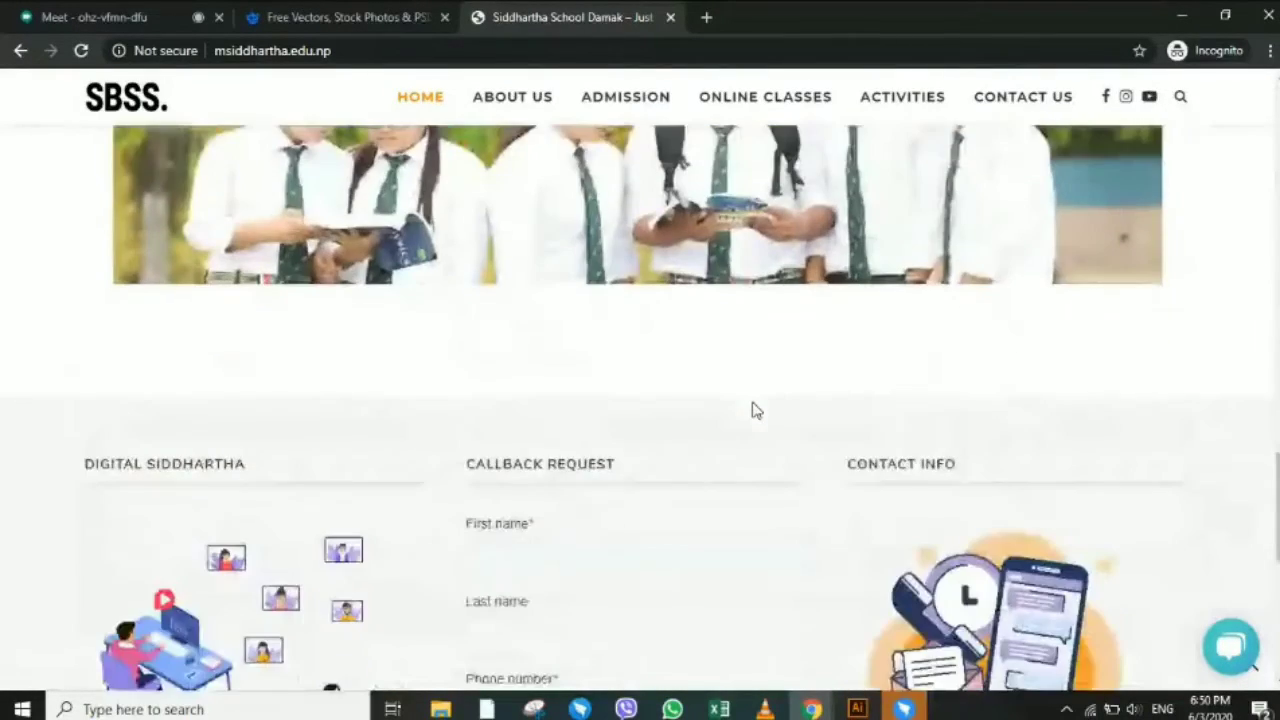
scroll(755, 410, "down", 2)
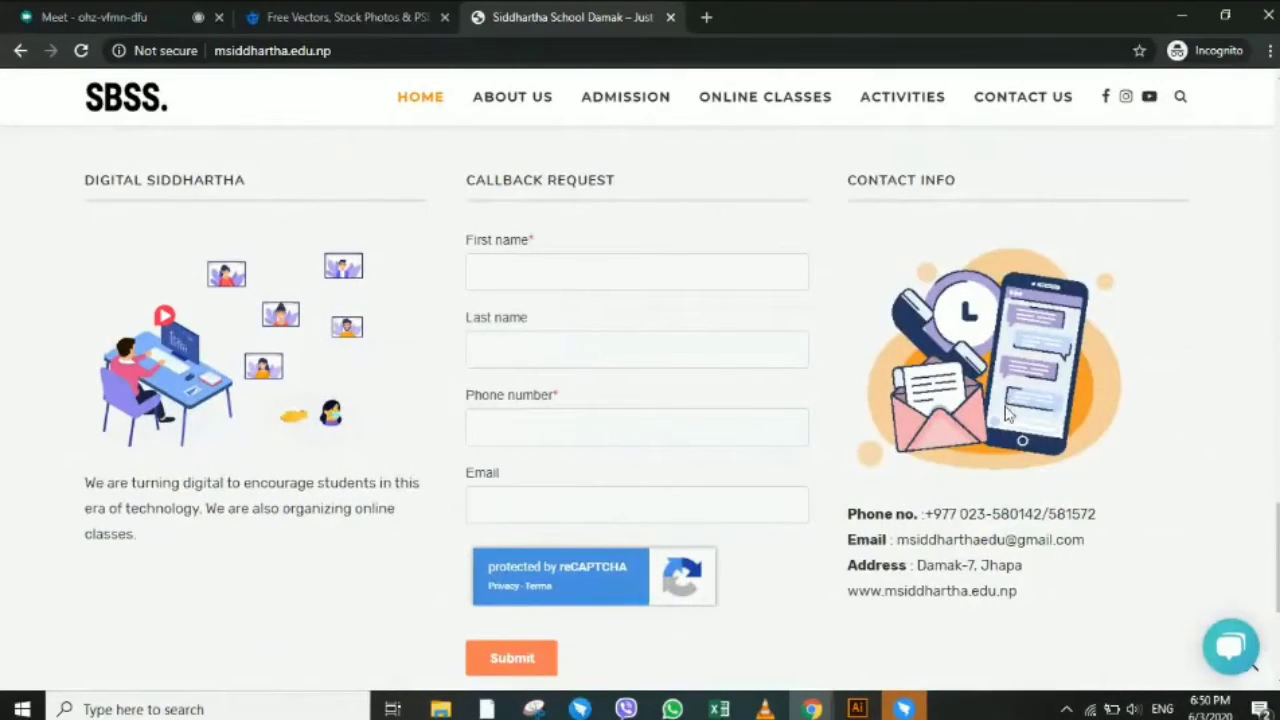
scroll(1002, 410, "down", 3)
scroll(1000, 414, "up", 5)
scroll(1003, 415, "up", 2)
scroll(1003, 414, "up", 3)
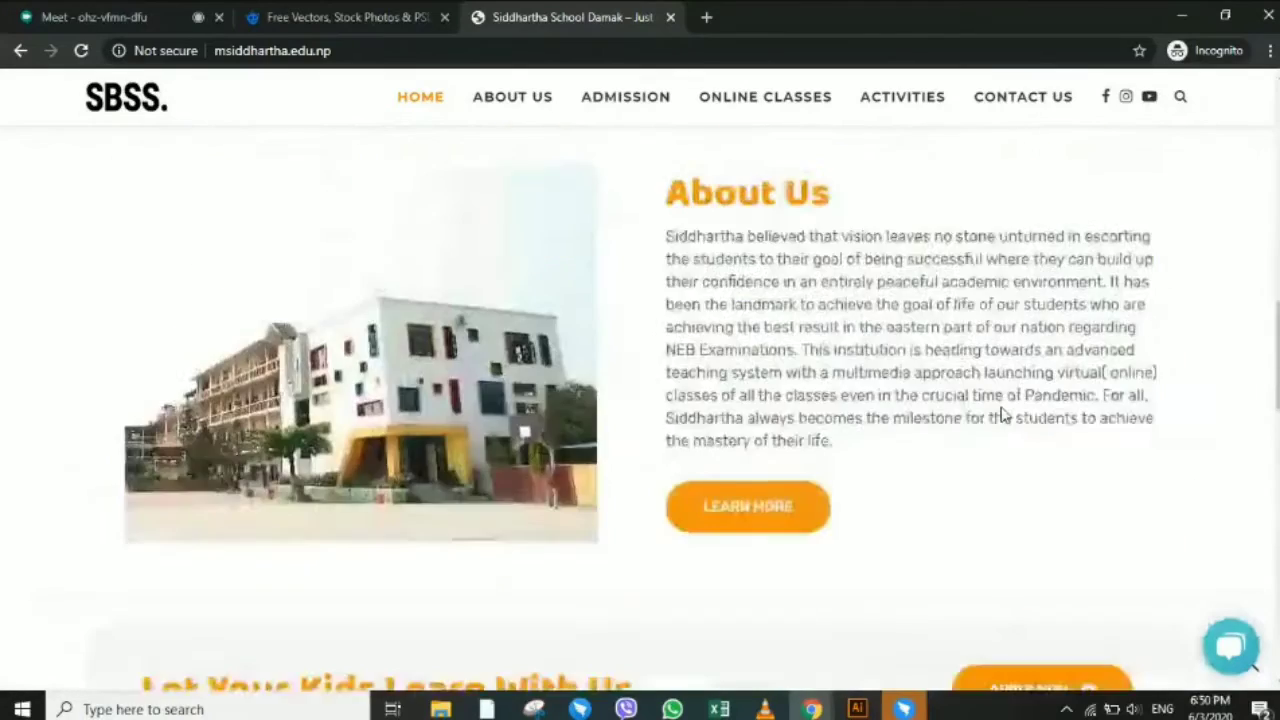
scroll(1000, 410, "up", 3)
scroll(1000, 406, "up", 3)
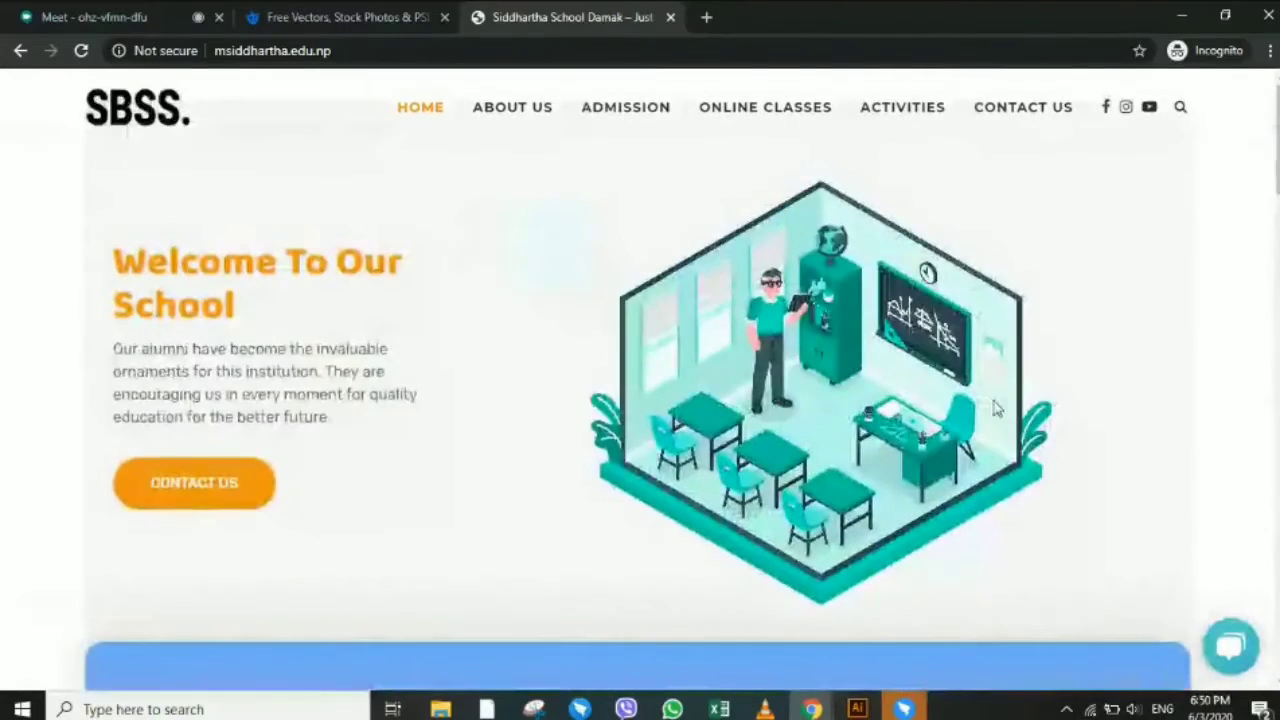
Go to the site's ADMISSION page showing the ADMISSION OPEN banner.
left_click(634, 106)
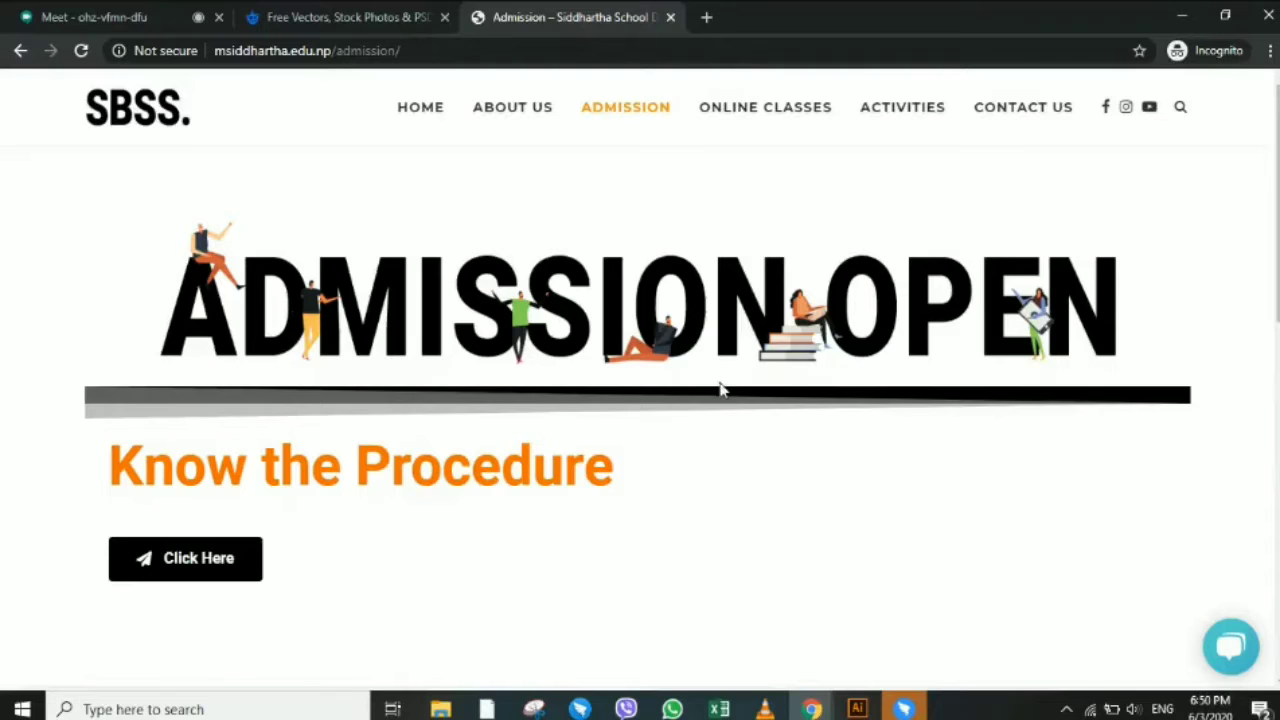
scroll(717, 380, "down", 1)
scroll(711, 380, "up", 1)
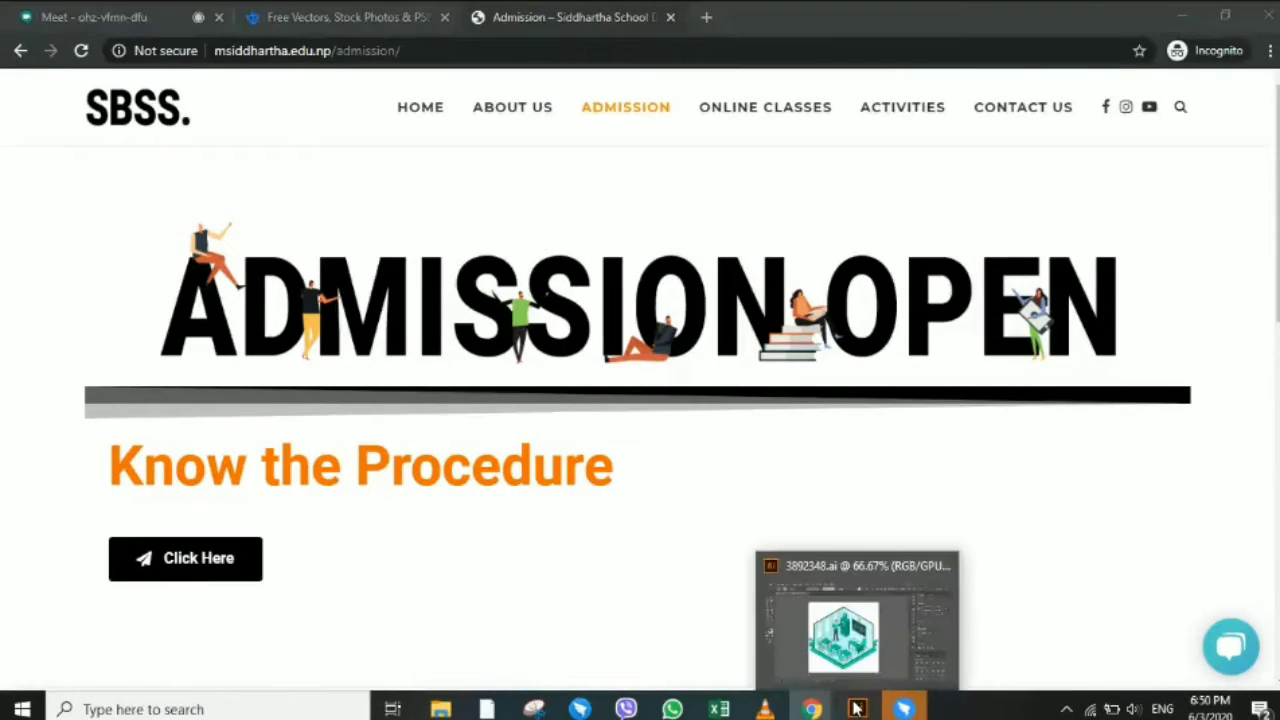
Bring the 3892348.ai classroom illustration to the front and clear the current selection.
left_click(856, 709)
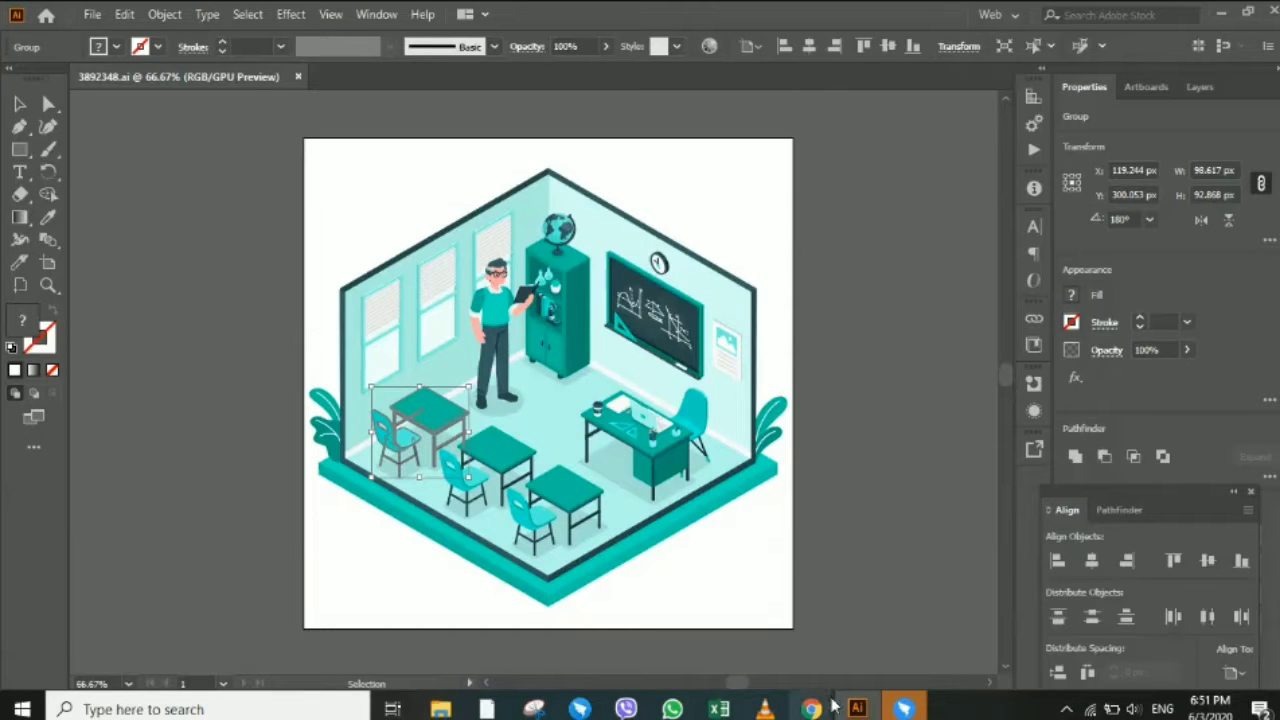
left_click(351, 200)
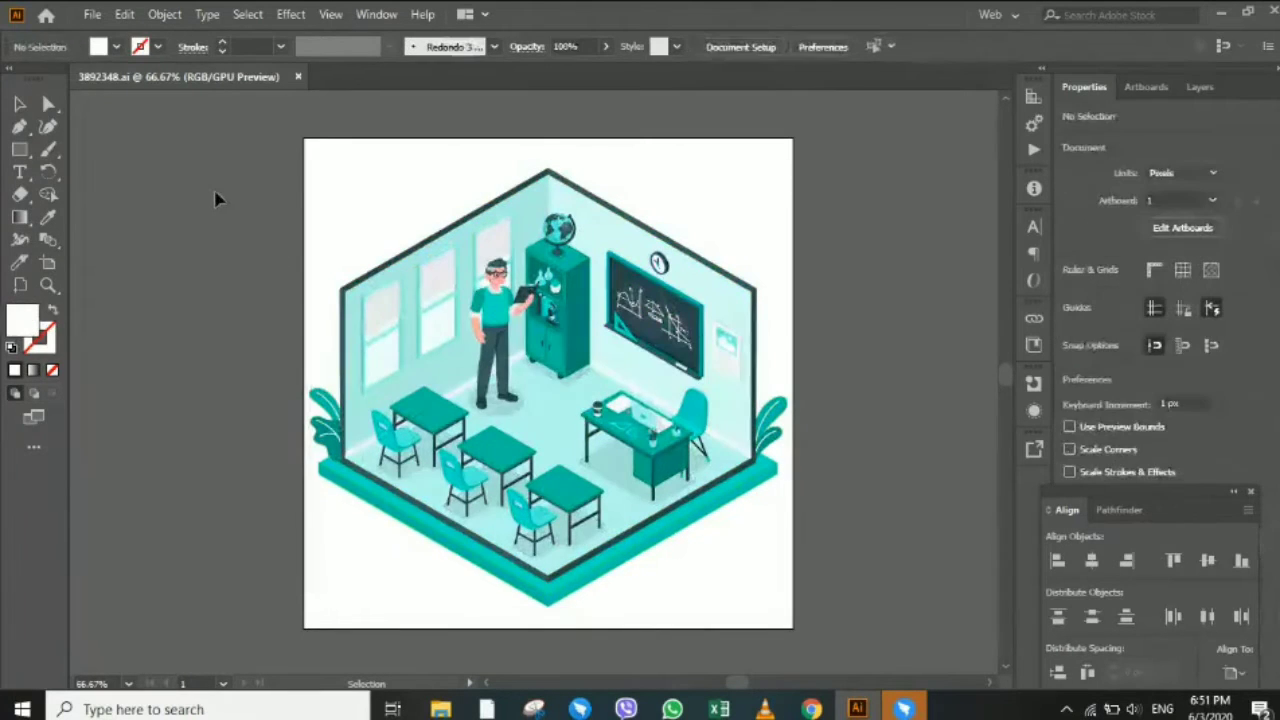
key("ctrl+a")
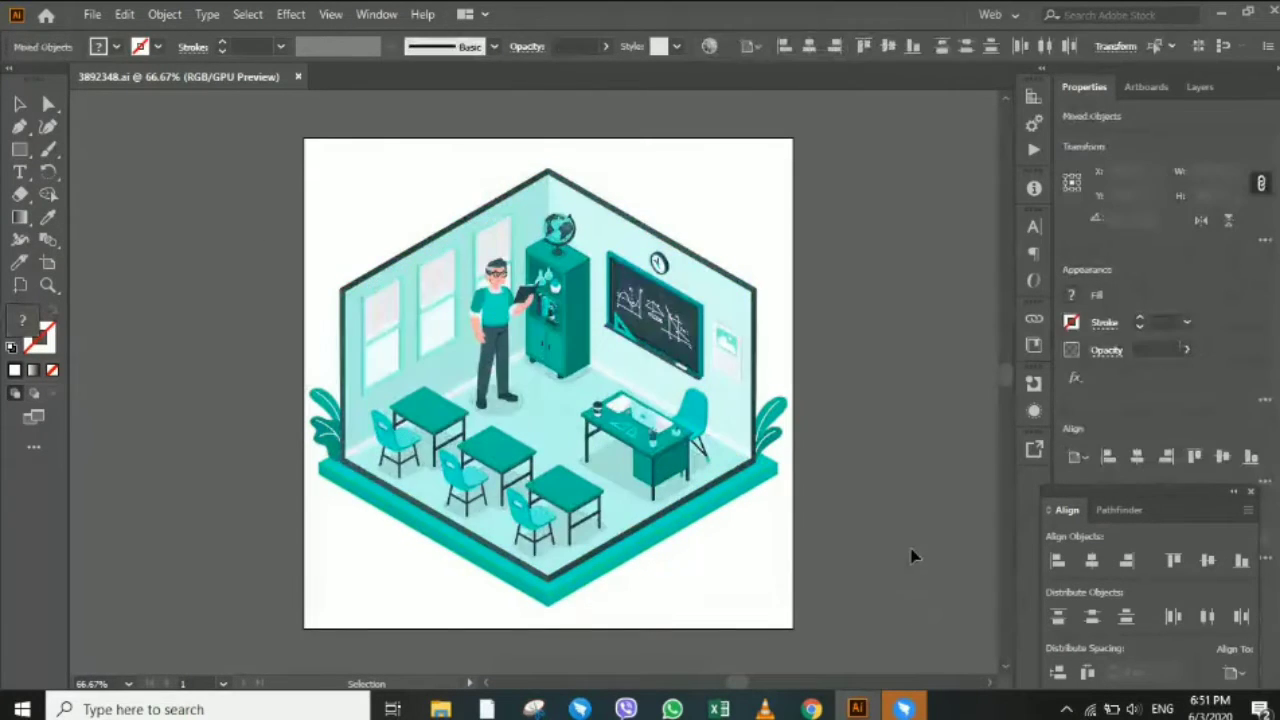
left_click(300, 245)
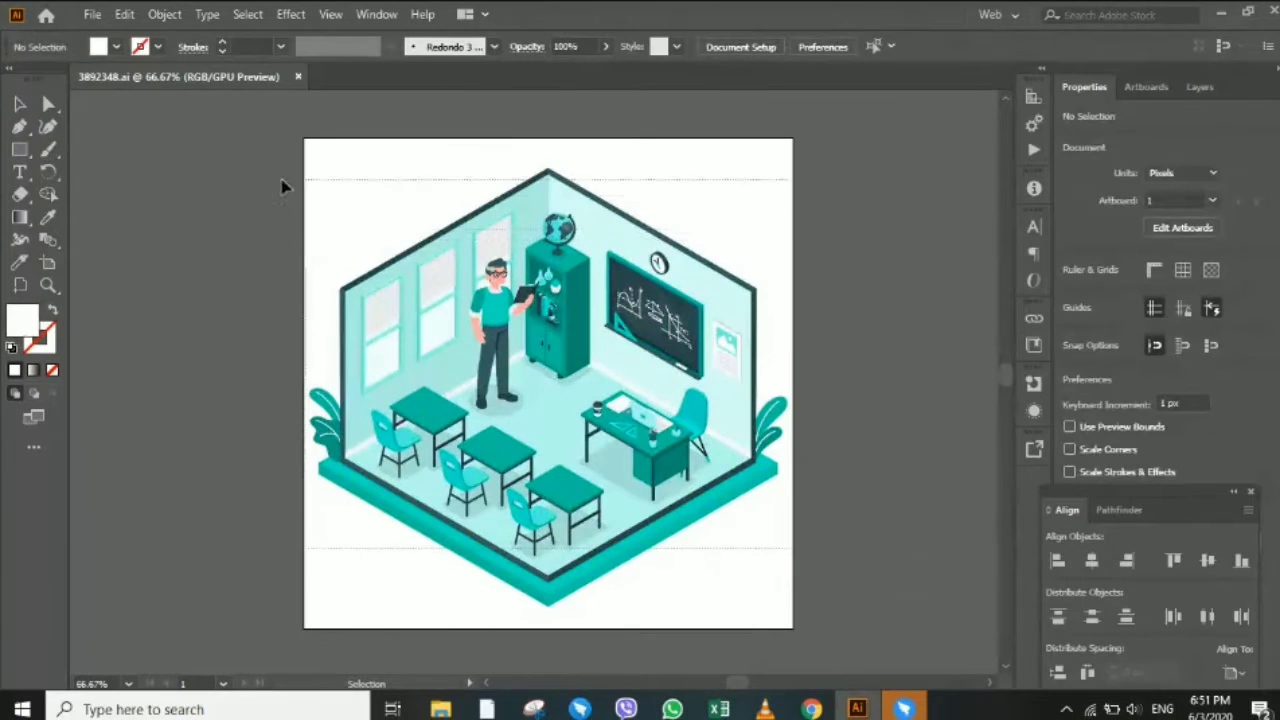
key("ctrl+a")
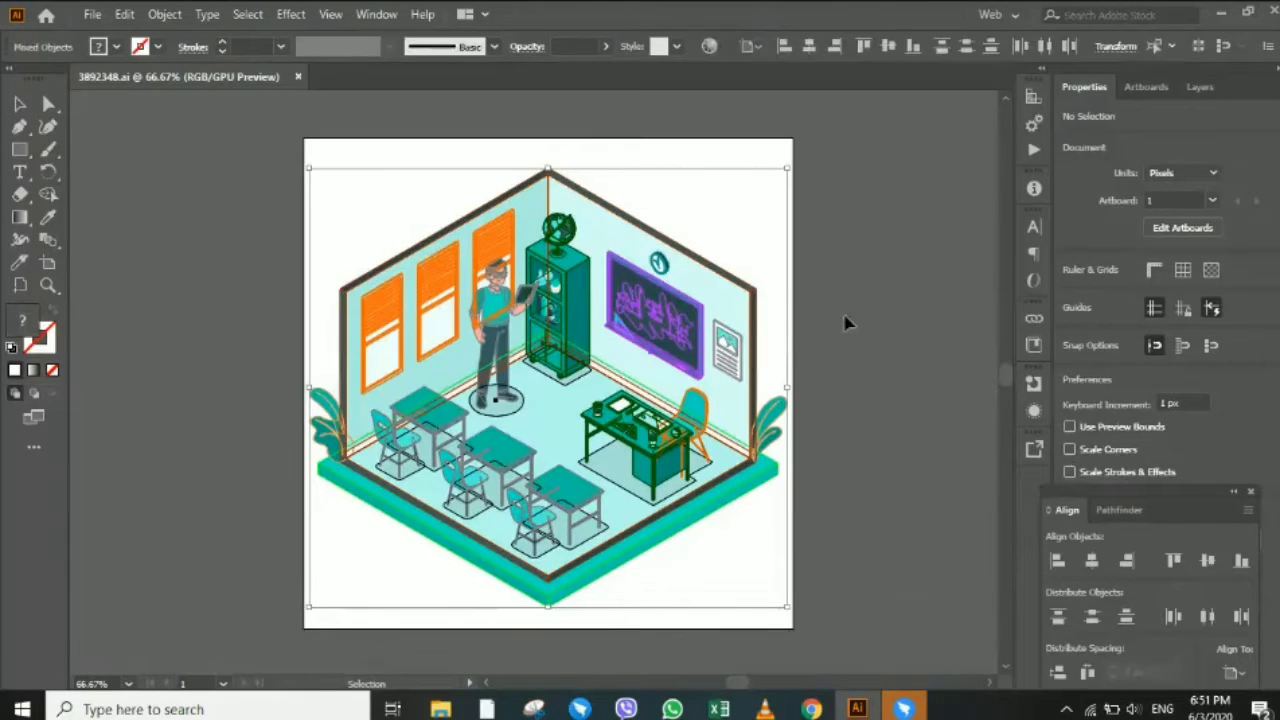
left_click(306, 264)
key("ctrl+a")
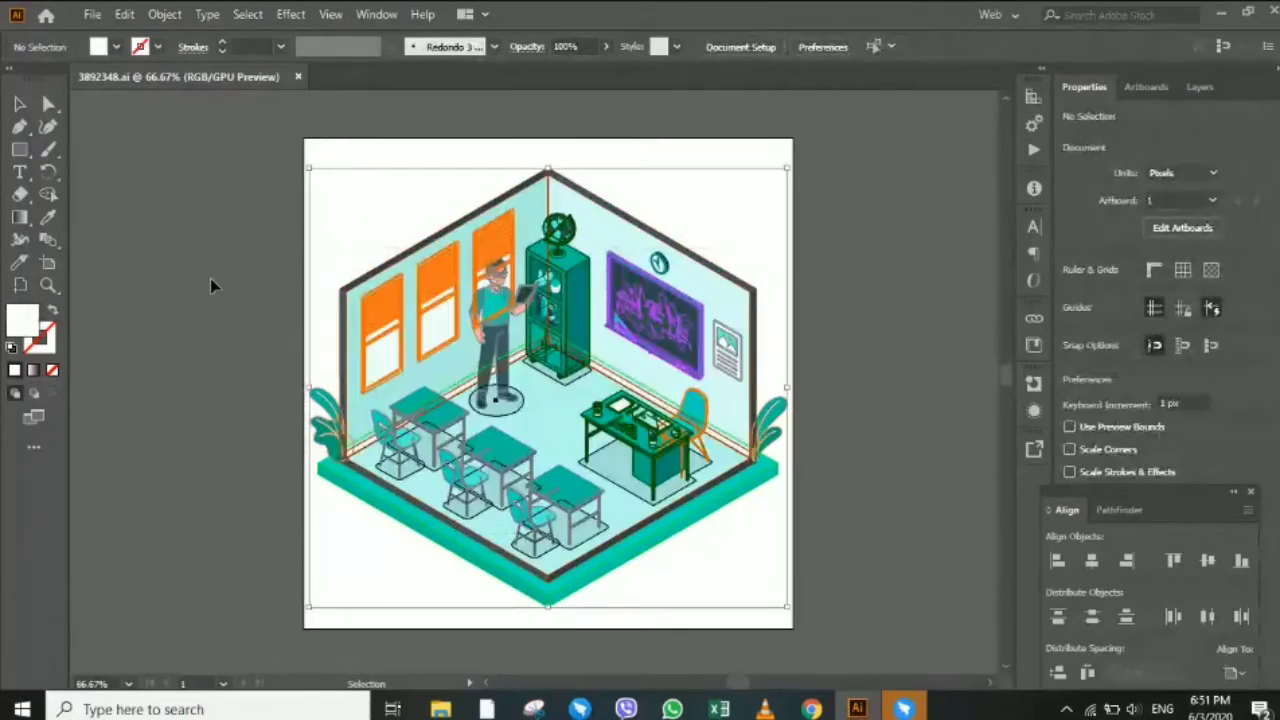
left_click(210, 280)
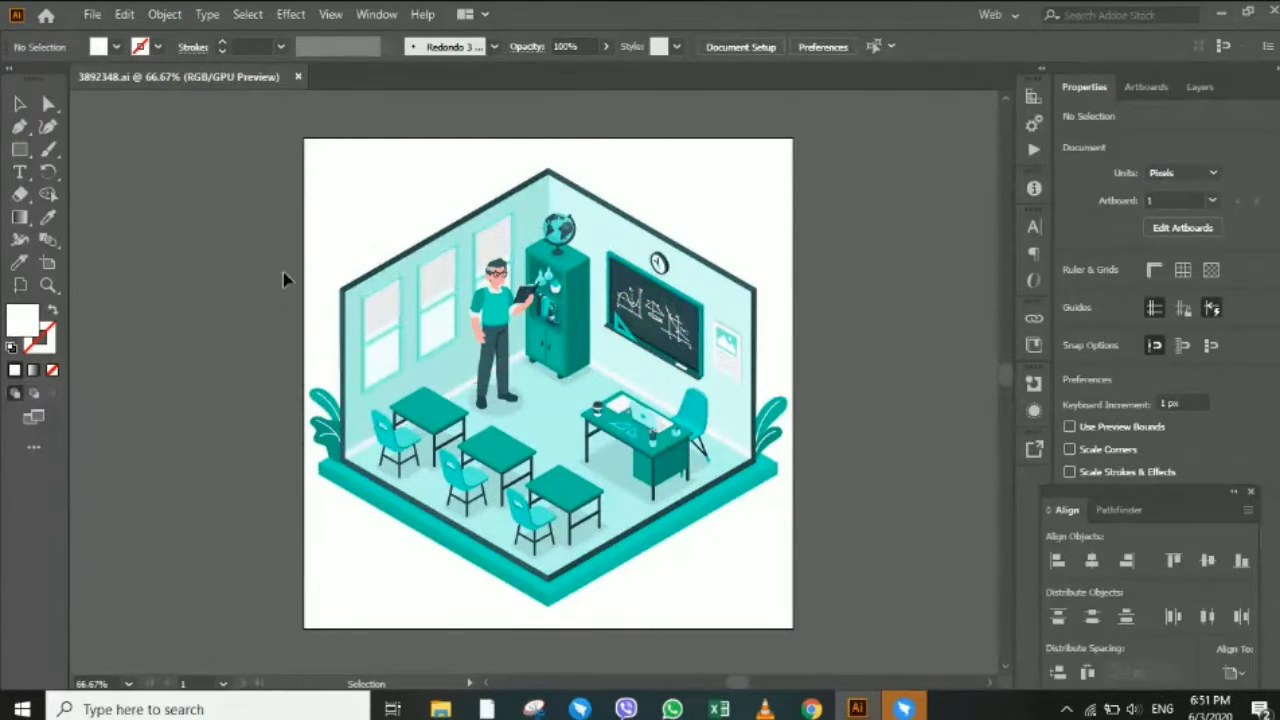
mouse_move(930, 238)
left_mouse_down()
mouse_move(278, 527)
mouse_move(307, 585)
mouse_move(909, 391)
mouse_move(270, 425)
left_mouse_up()
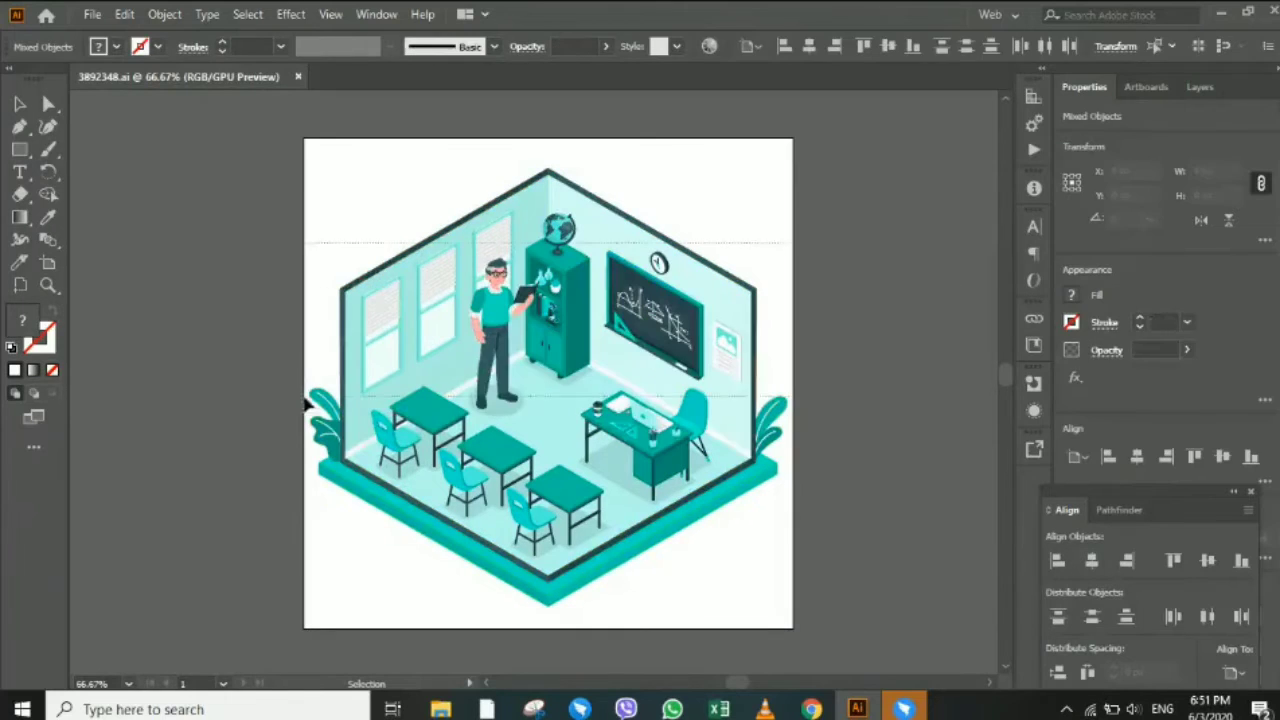
left_click(823, 367)
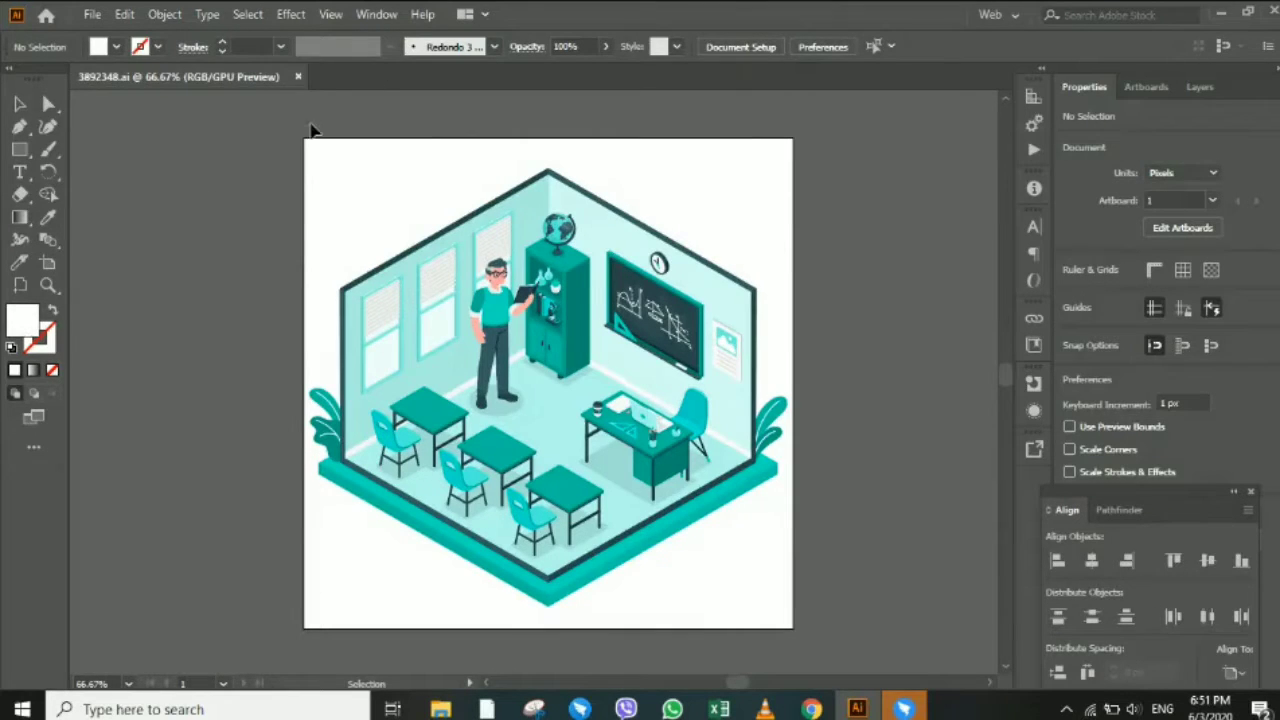
left_click(421, 261)
left_click(251, 158)
left_click_drag(305, 143, 338, 228)
left_click_drag(268, 165, 668, 346)
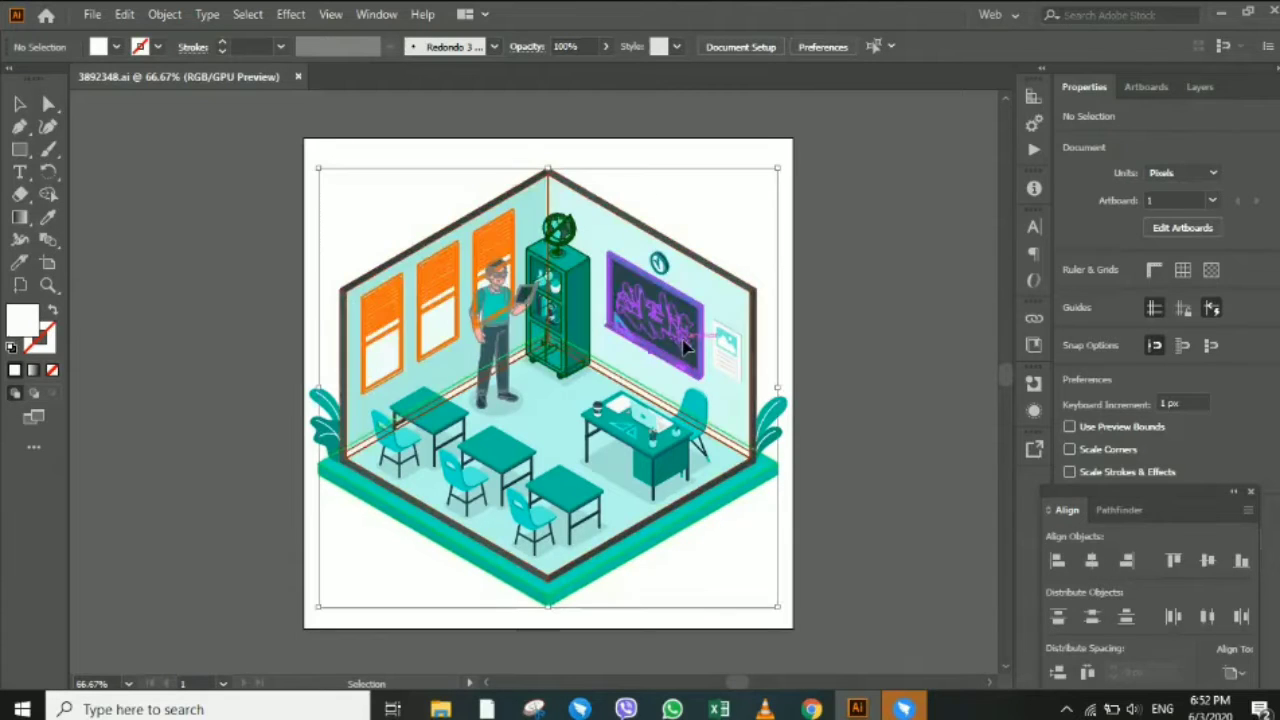
left_click(872, 518)
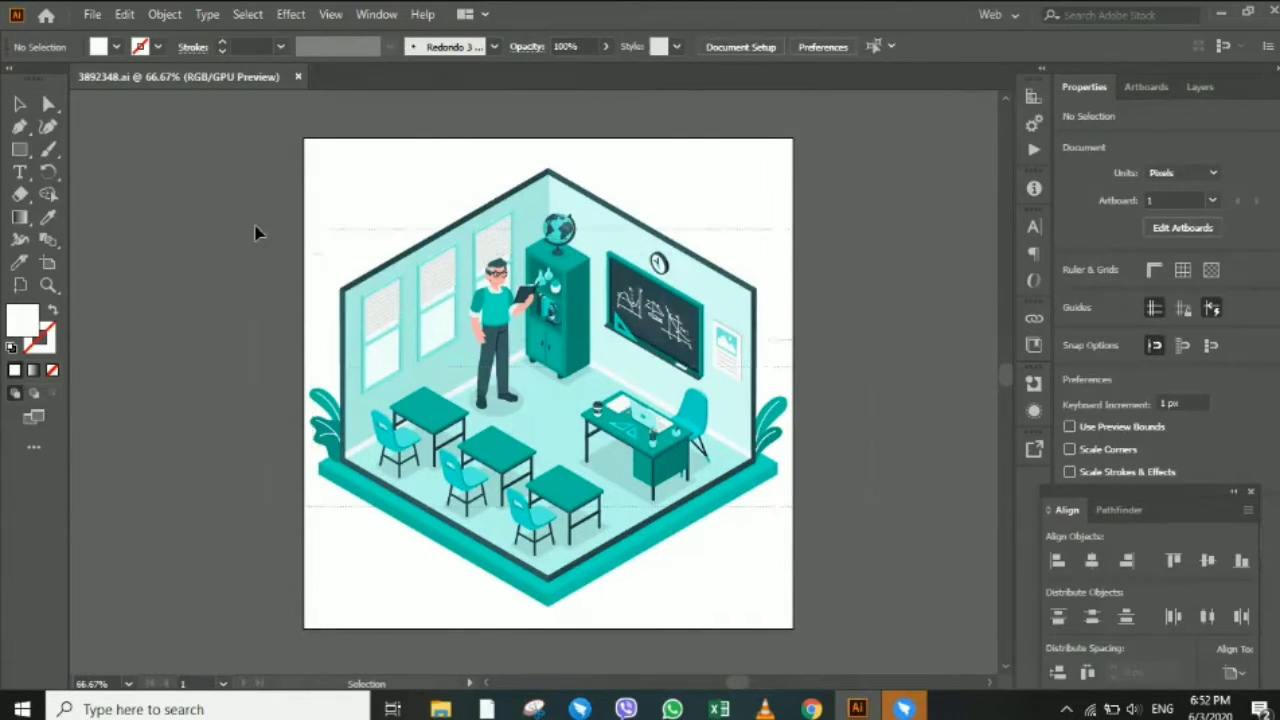
key("ctrl+a")
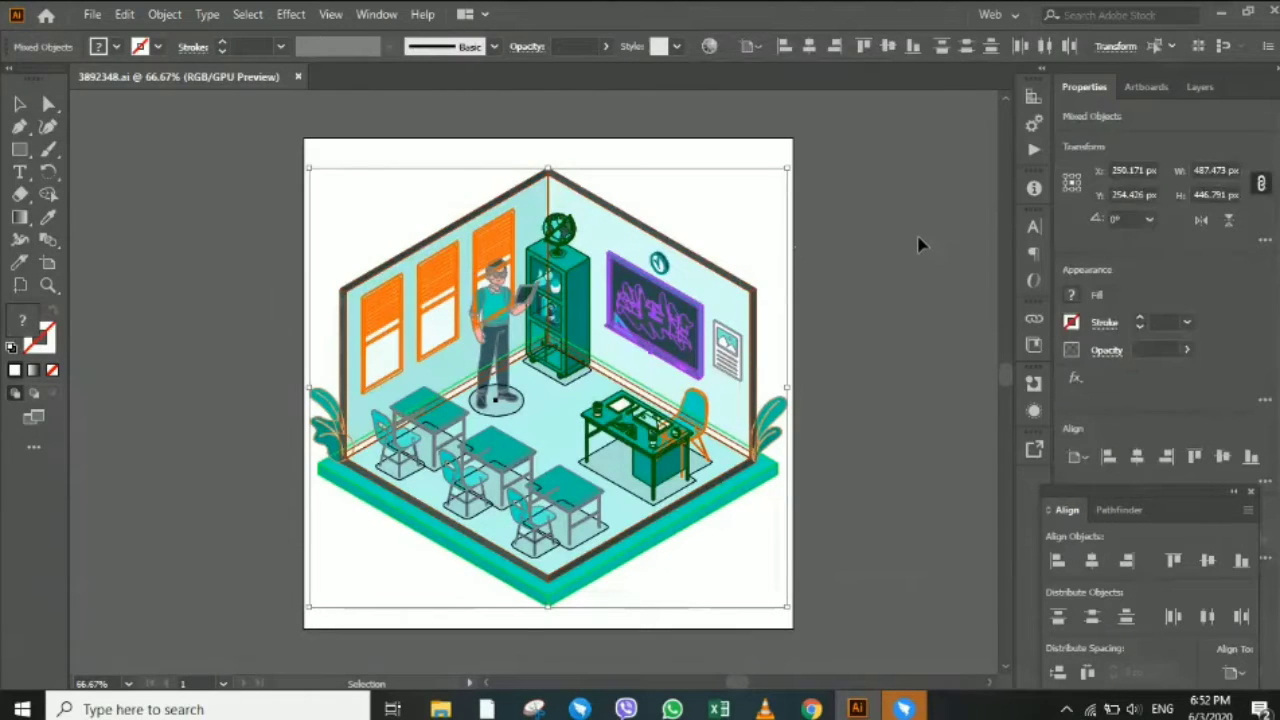
left_click(920, 245)
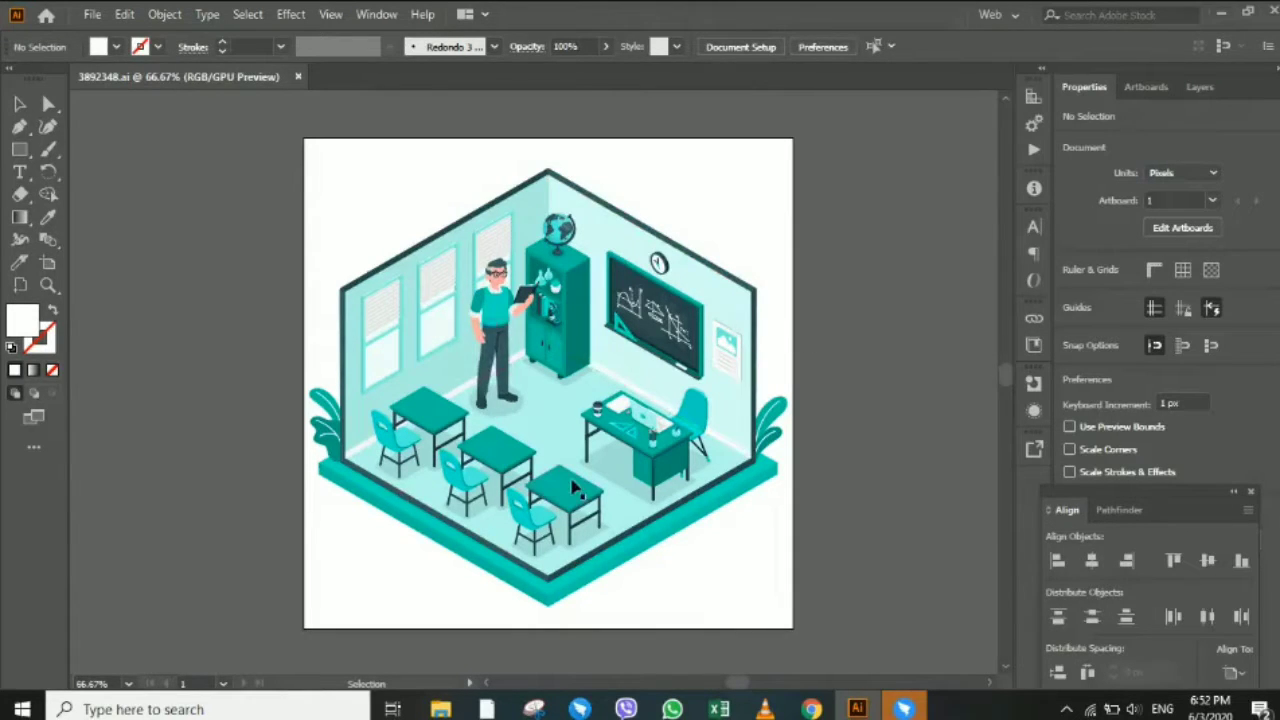
left_click(455, 465)
left_click(415, 445)
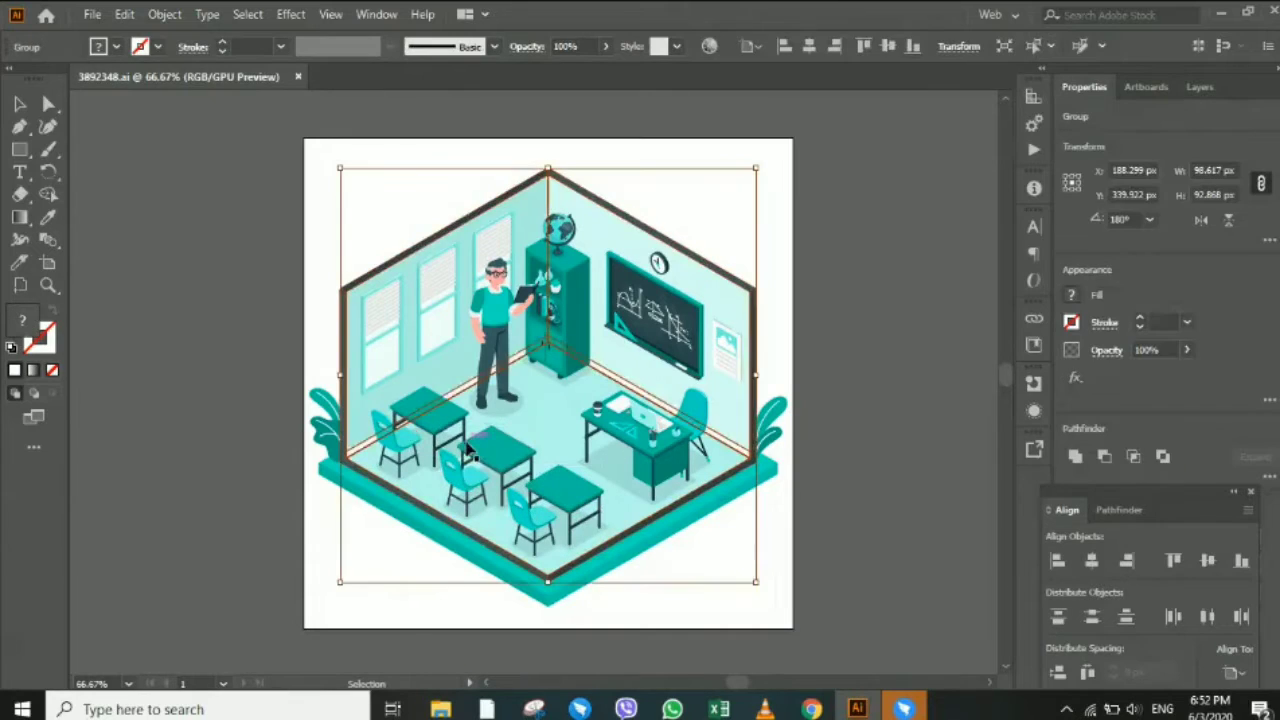
left_click(458, 440)
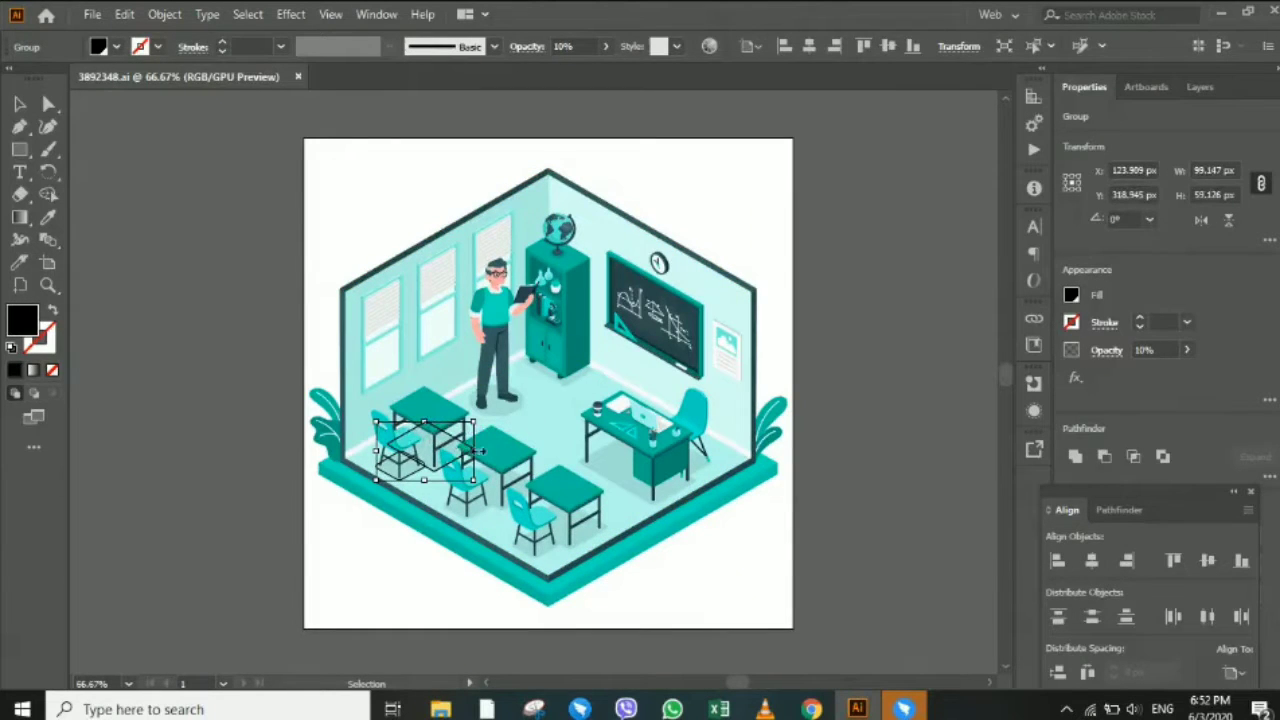
left_click(678, 447)
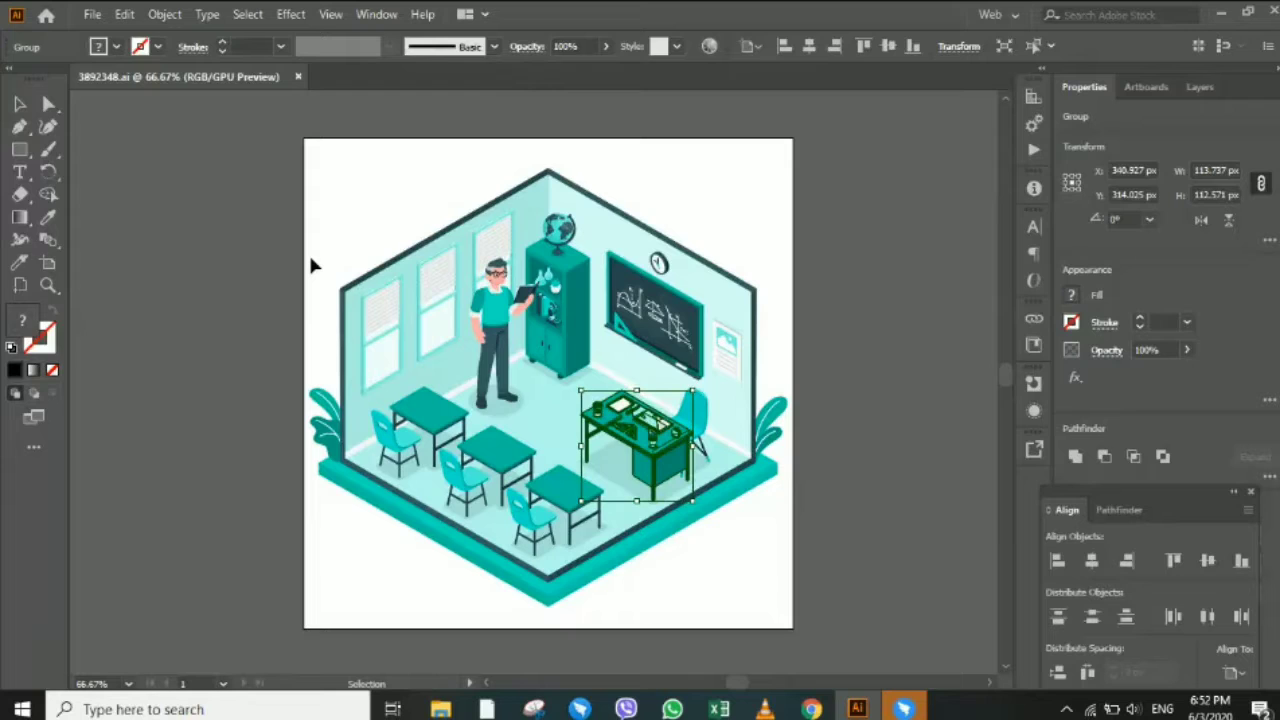
left_click(830, 355)
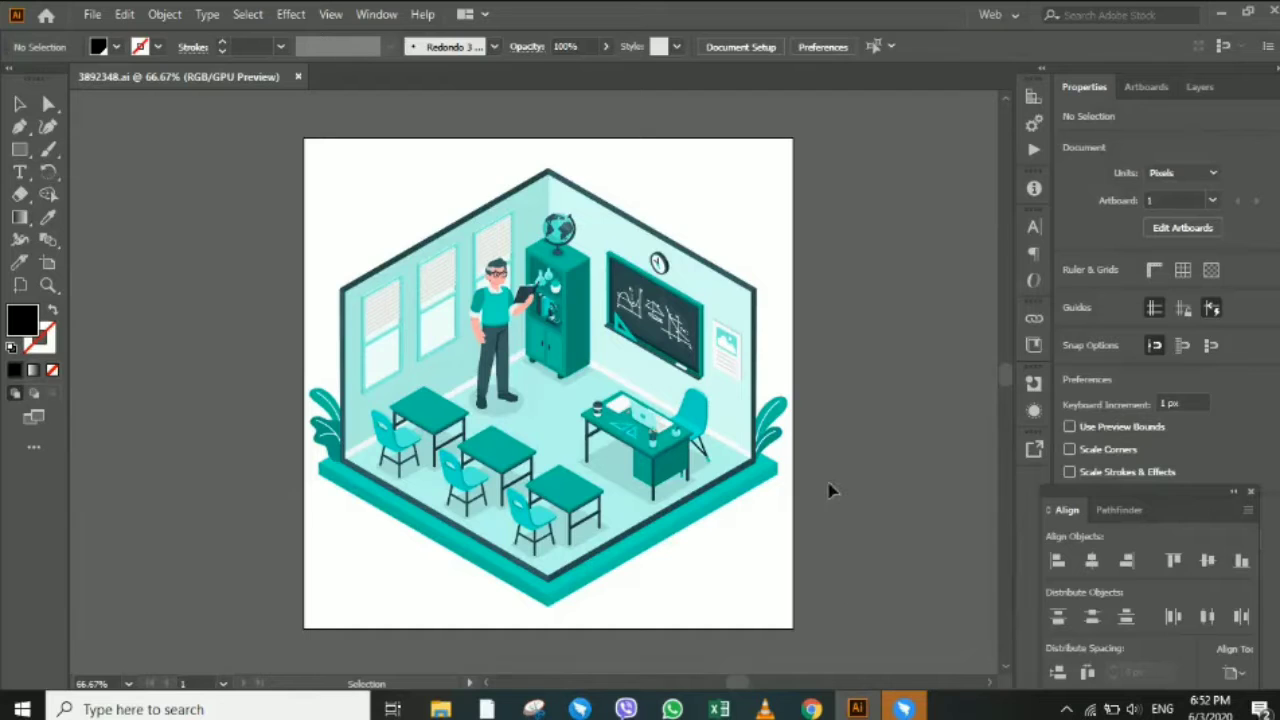
left_click(568, 407)
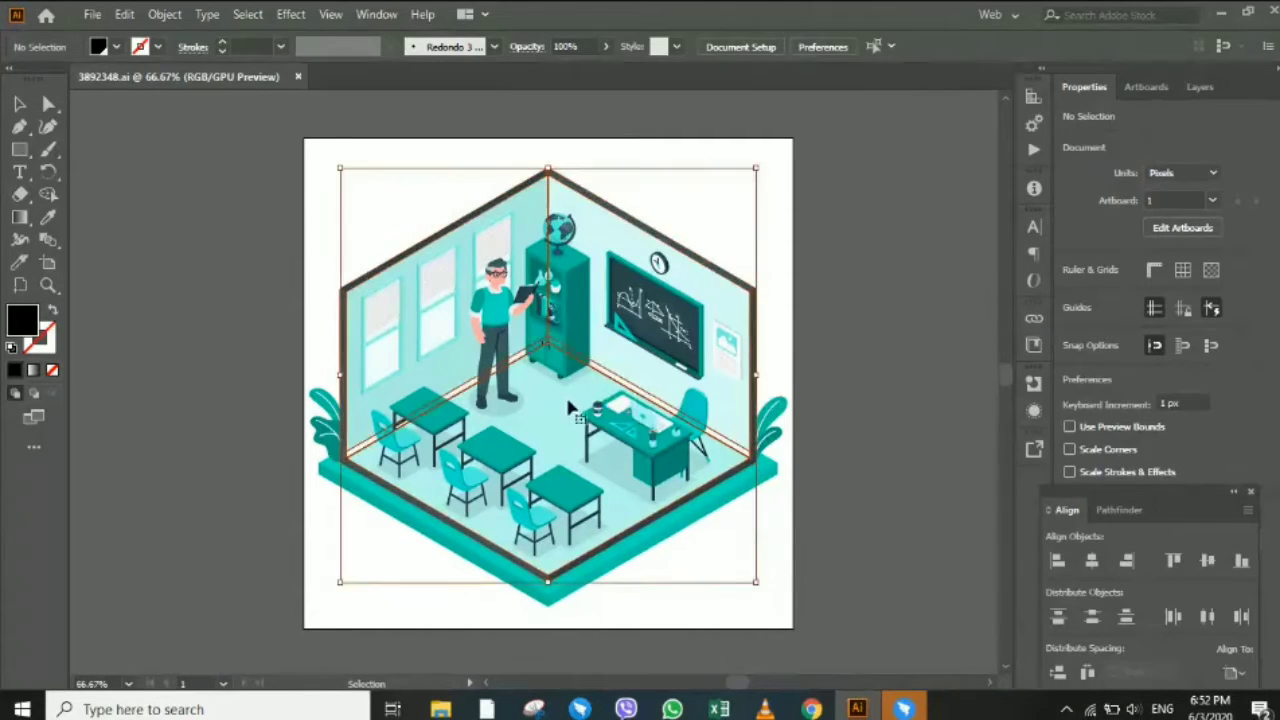
left_click(806, 177)
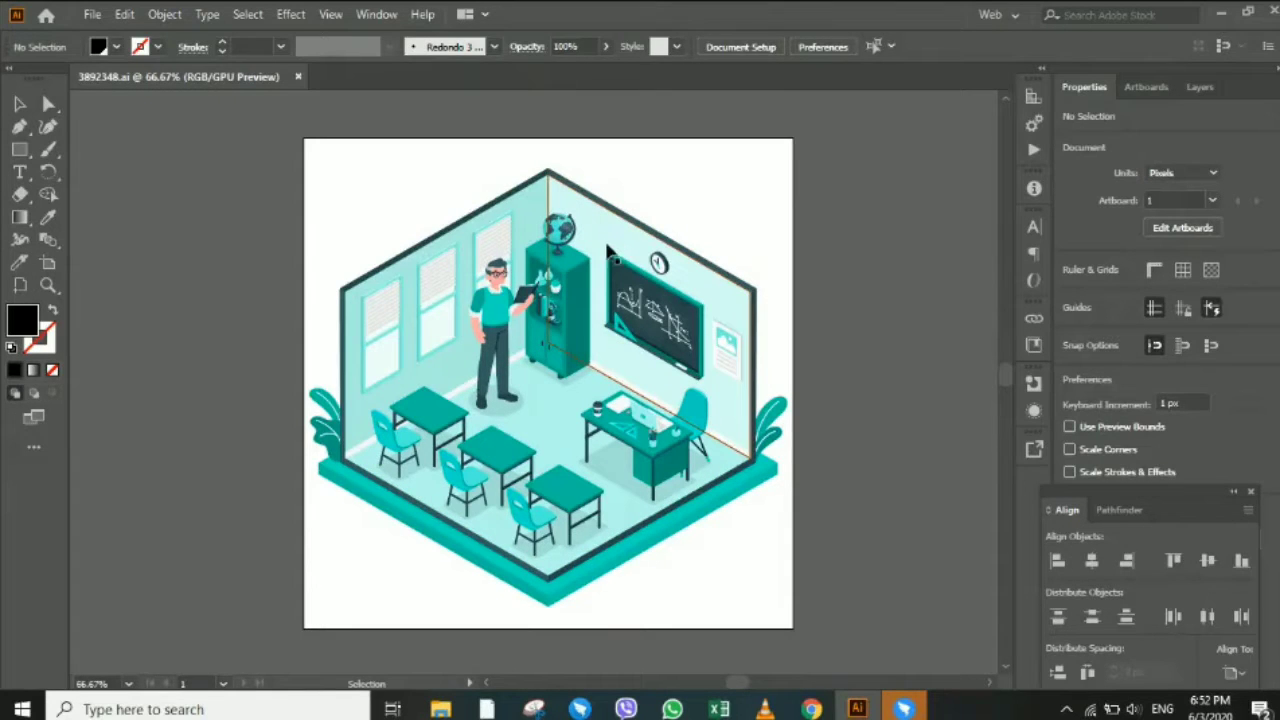
left_click(527, 224)
left_click(892, 221)
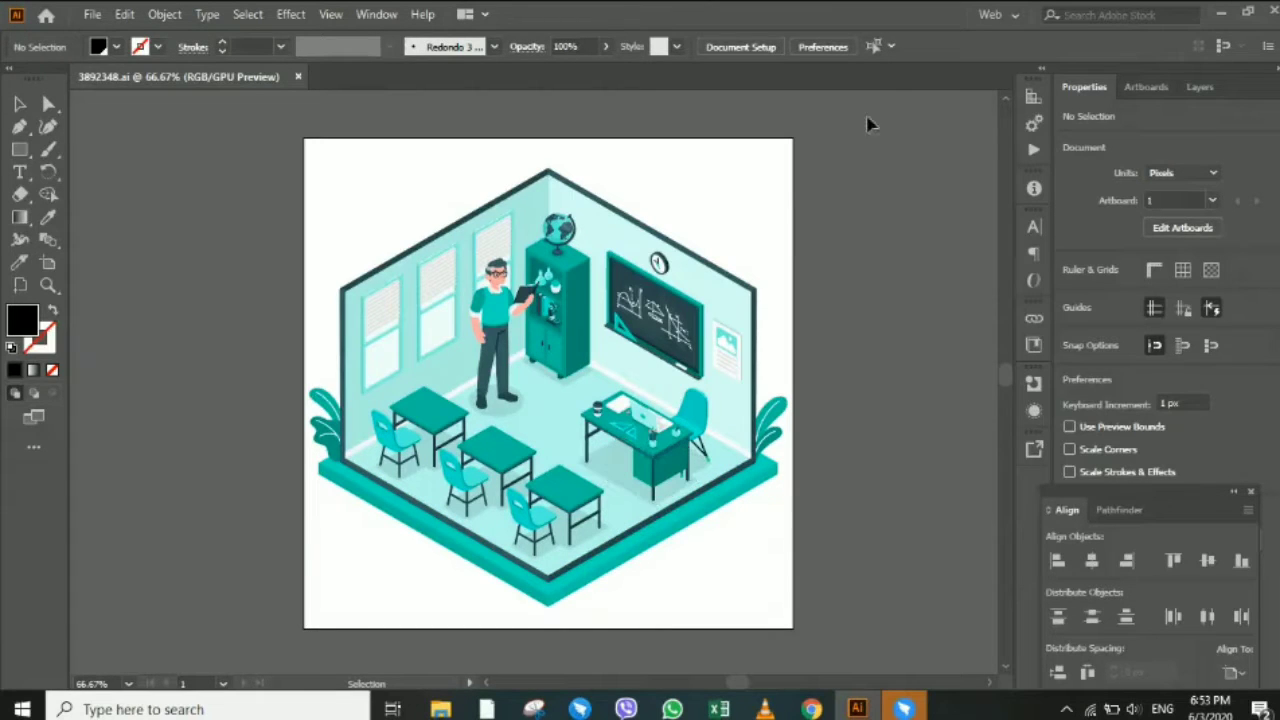
scroll(912, 210, "up", 3)
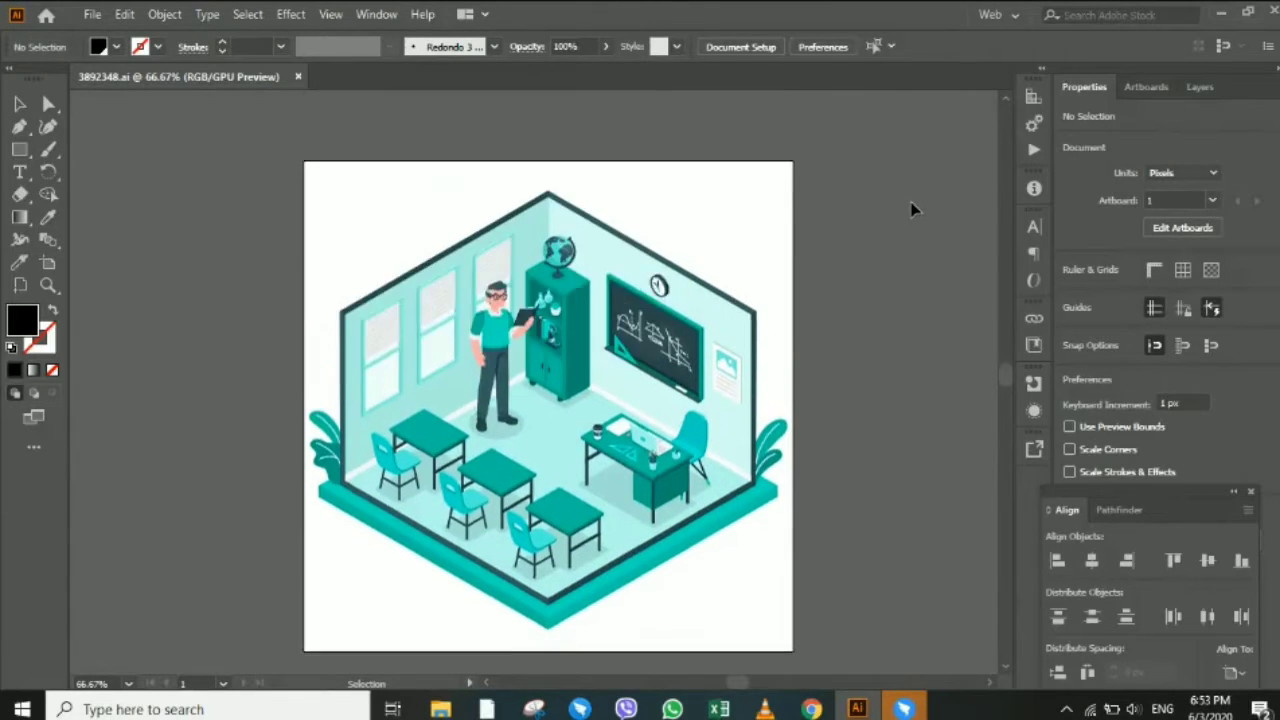
scroll(908, 238, "down", 2)
scroll(906, 240, "down", 1)
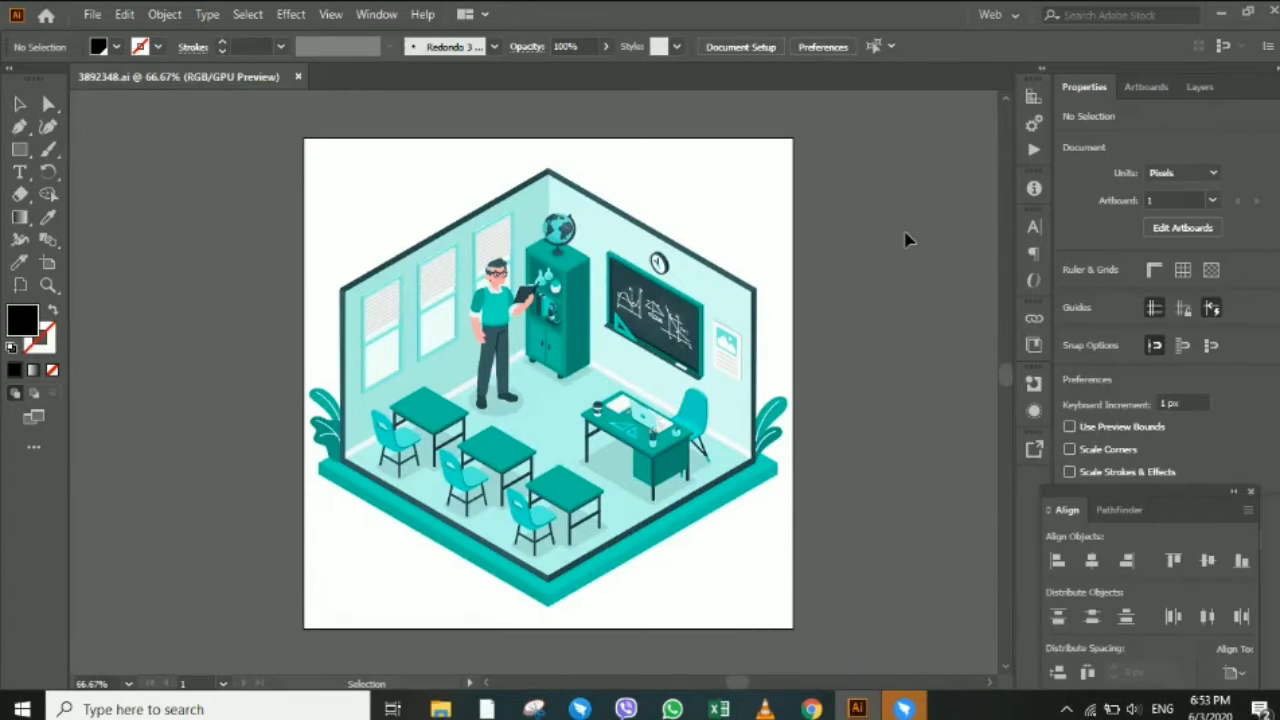
Marquee-select then deselect the classroom artwork, and close the 3892348.ai document.
mouse_move(306, 193)
left_mouse_down()
mouse_move(445, 320)
mouse_move(848, 376)
left_mouse_up()
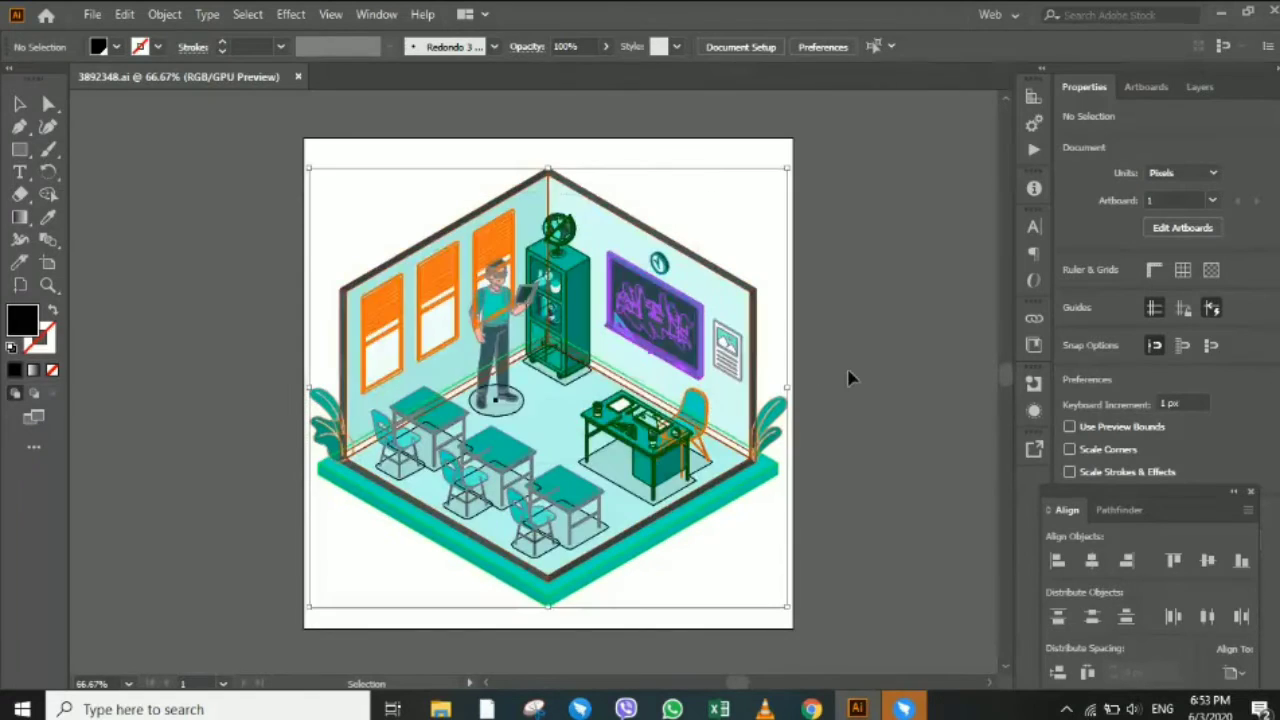
left_click_drag(790, 228, 326, 528)
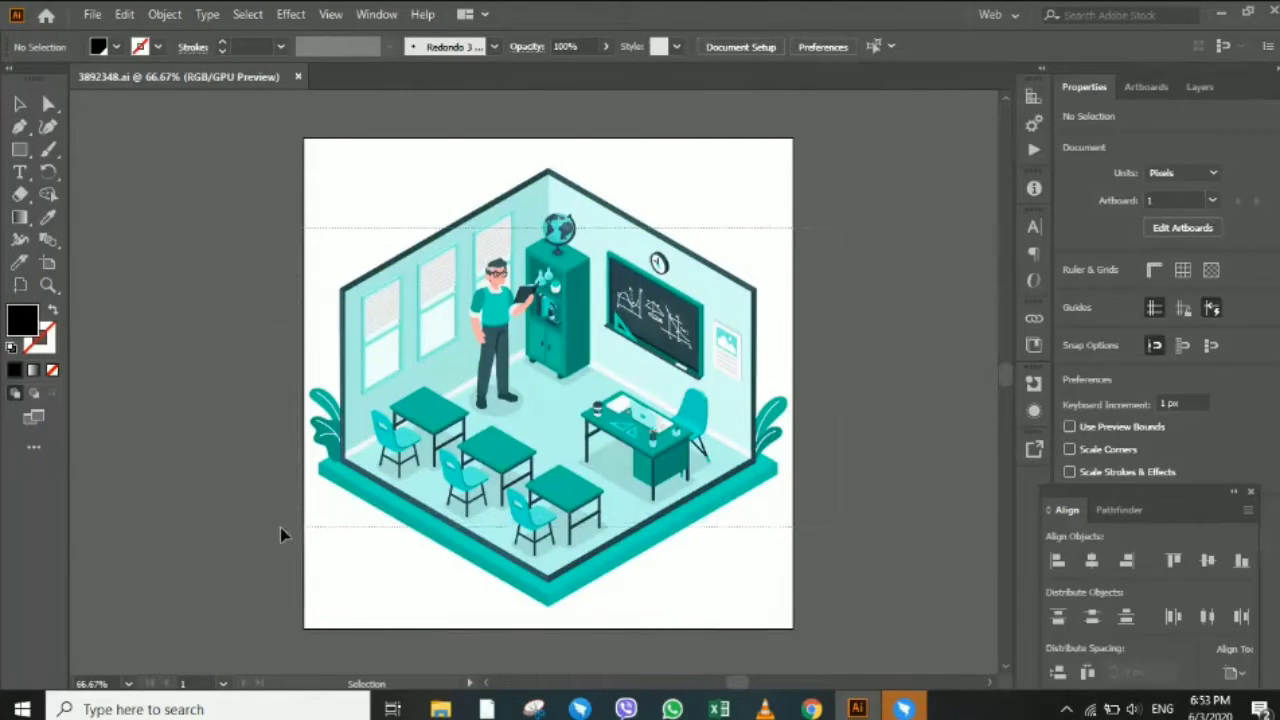
left_click_drag(326, 528, 280, 527)
left_click(870, 256)
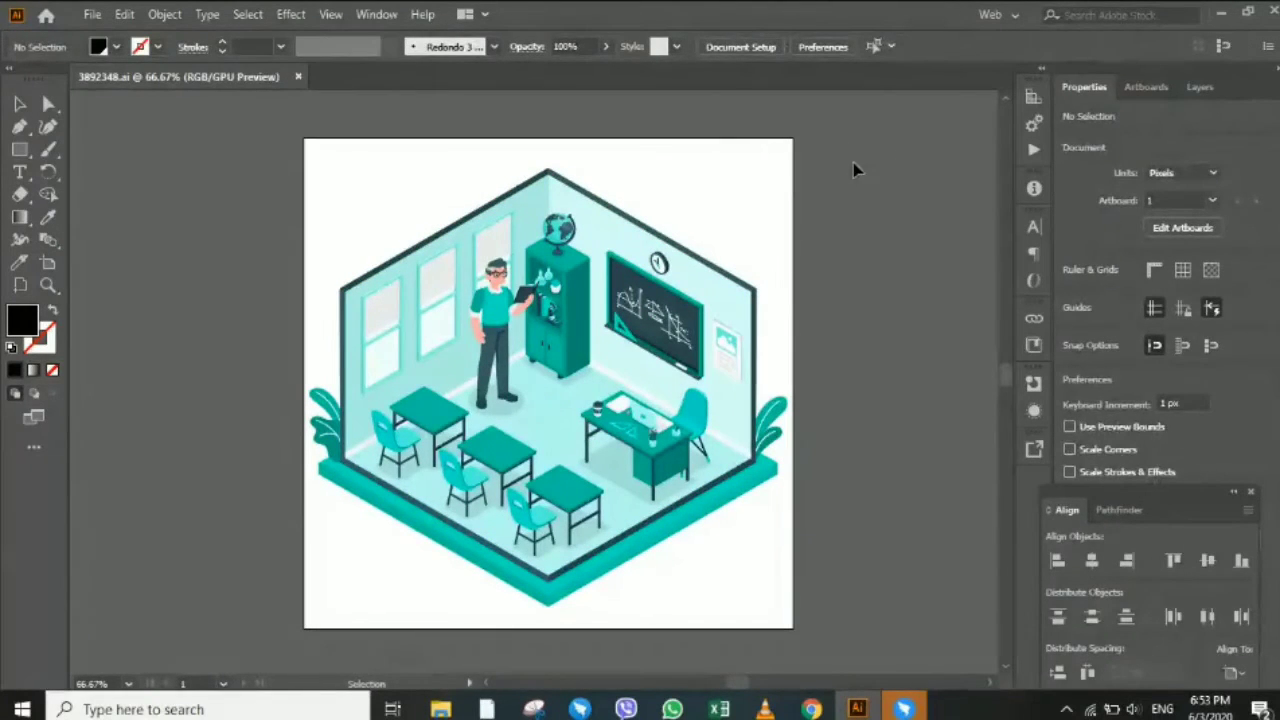
mouse_move(856, 709)
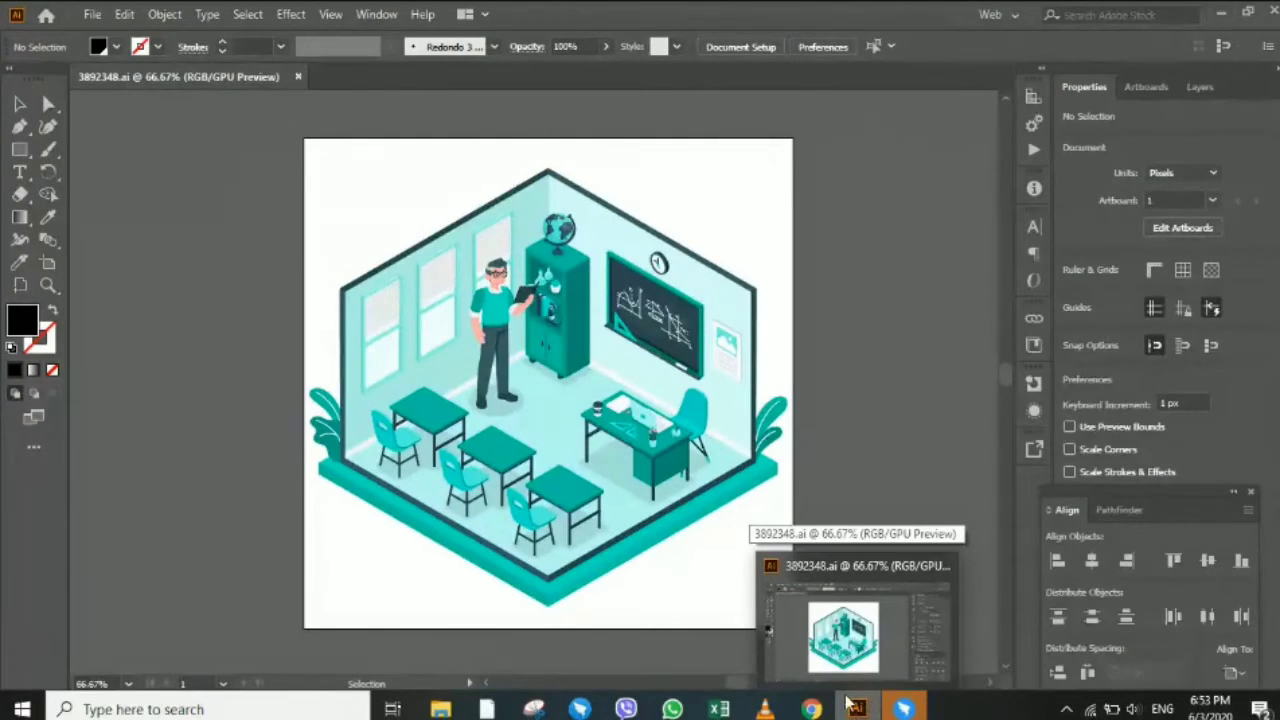
left_click(298, 77)
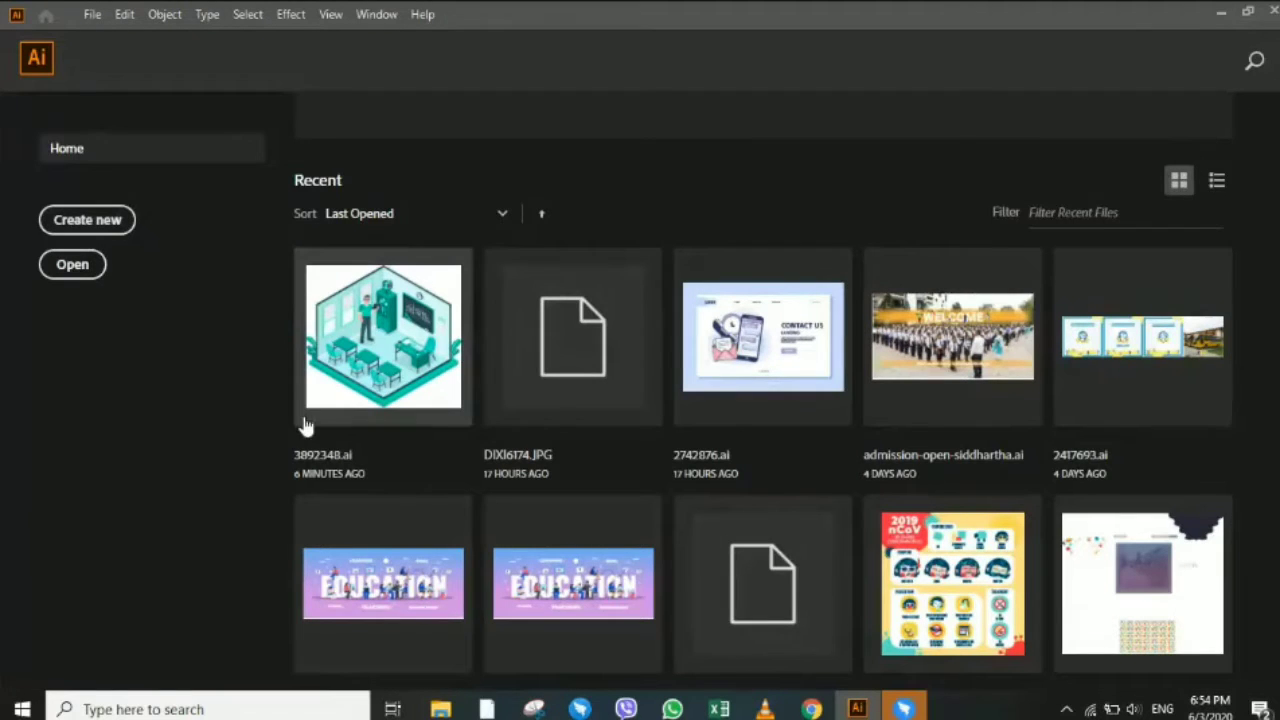
Create a new document preset sized 500 px wide by 500 px high.
left_click(103, 224)
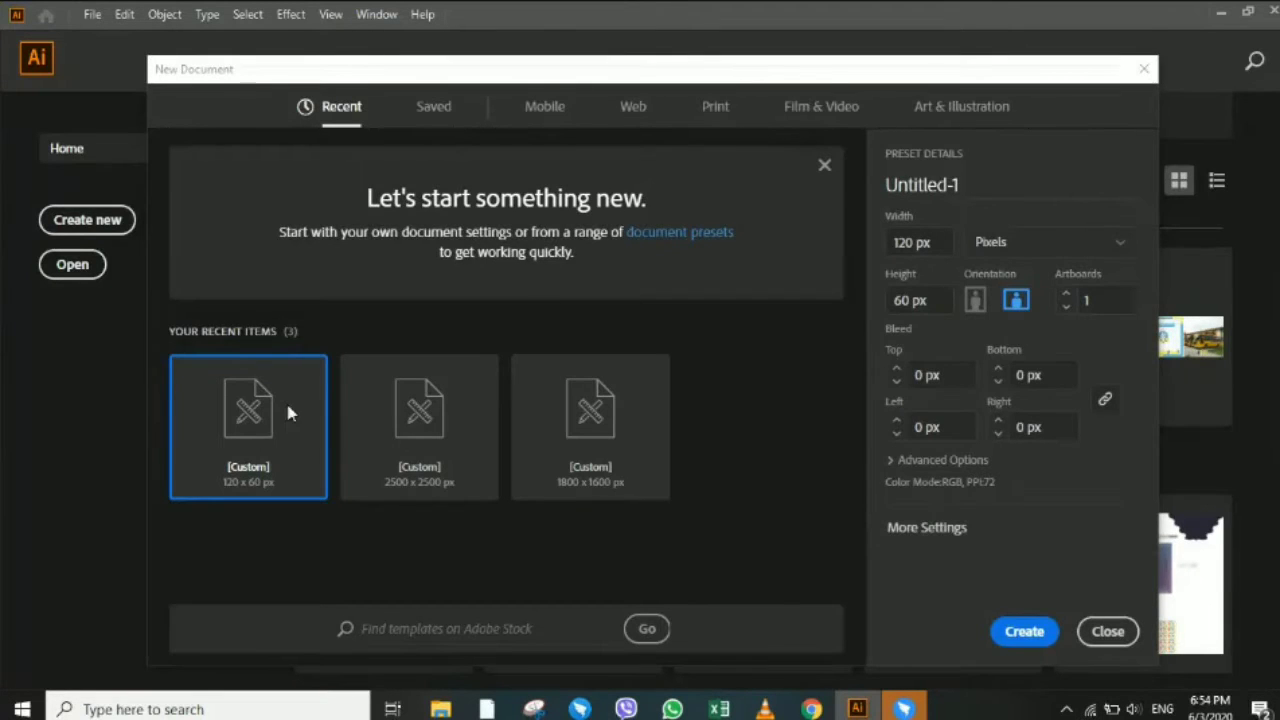
left_click(925, 243)
type("500")
key("BackSpace")
key("BackSpace")
key("BackSpace")
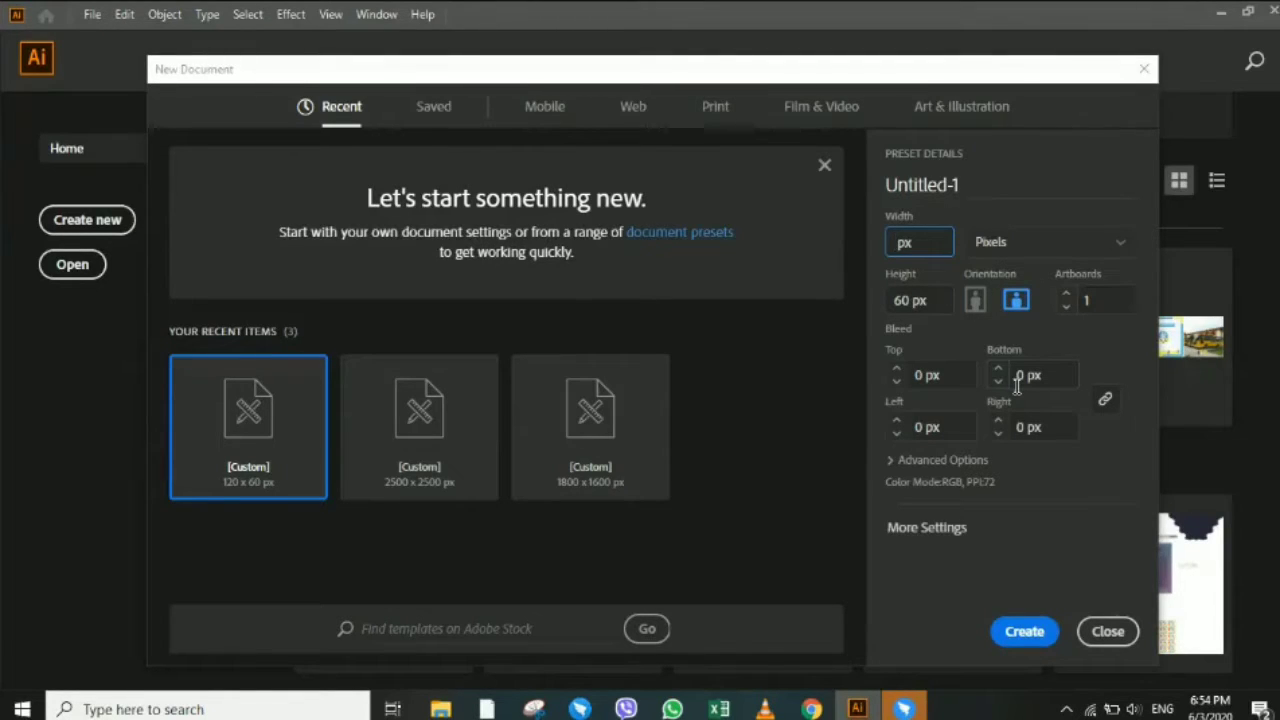
type("50")
type("0")
left_click_drag(950, 305, 898, 293)
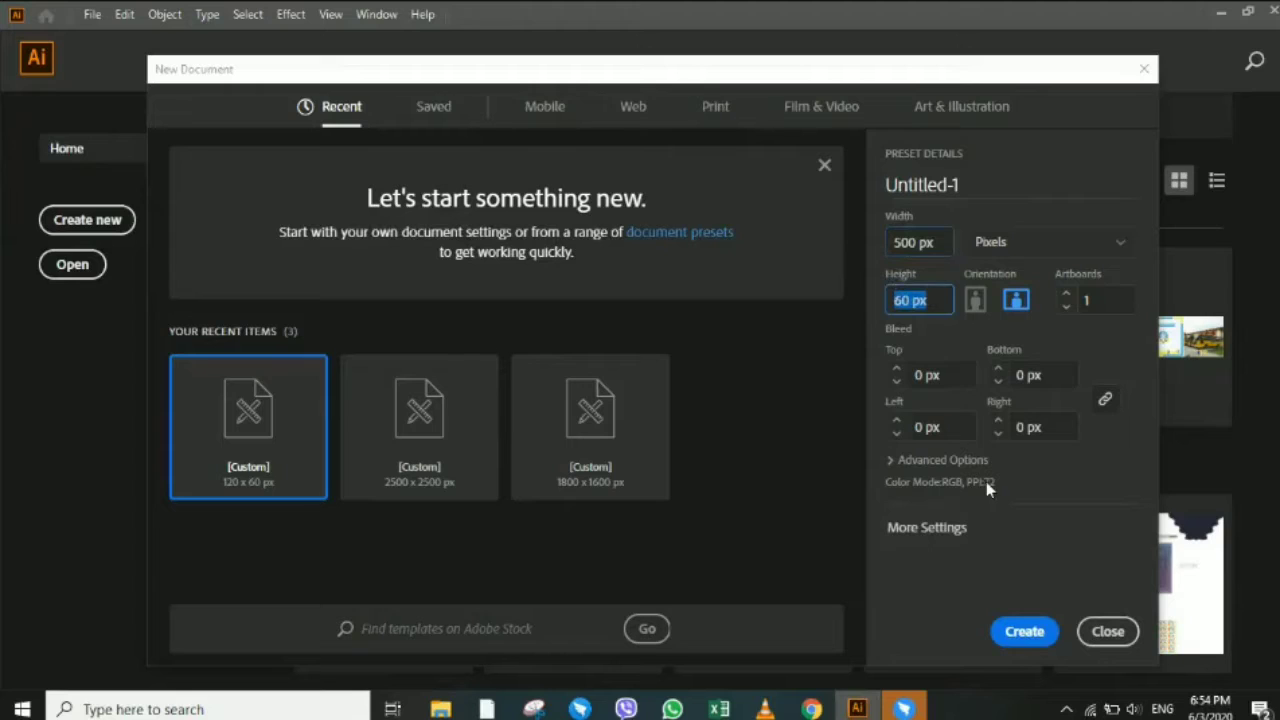
type("5000")
key("BackSpace")
left_click(1087, 333)
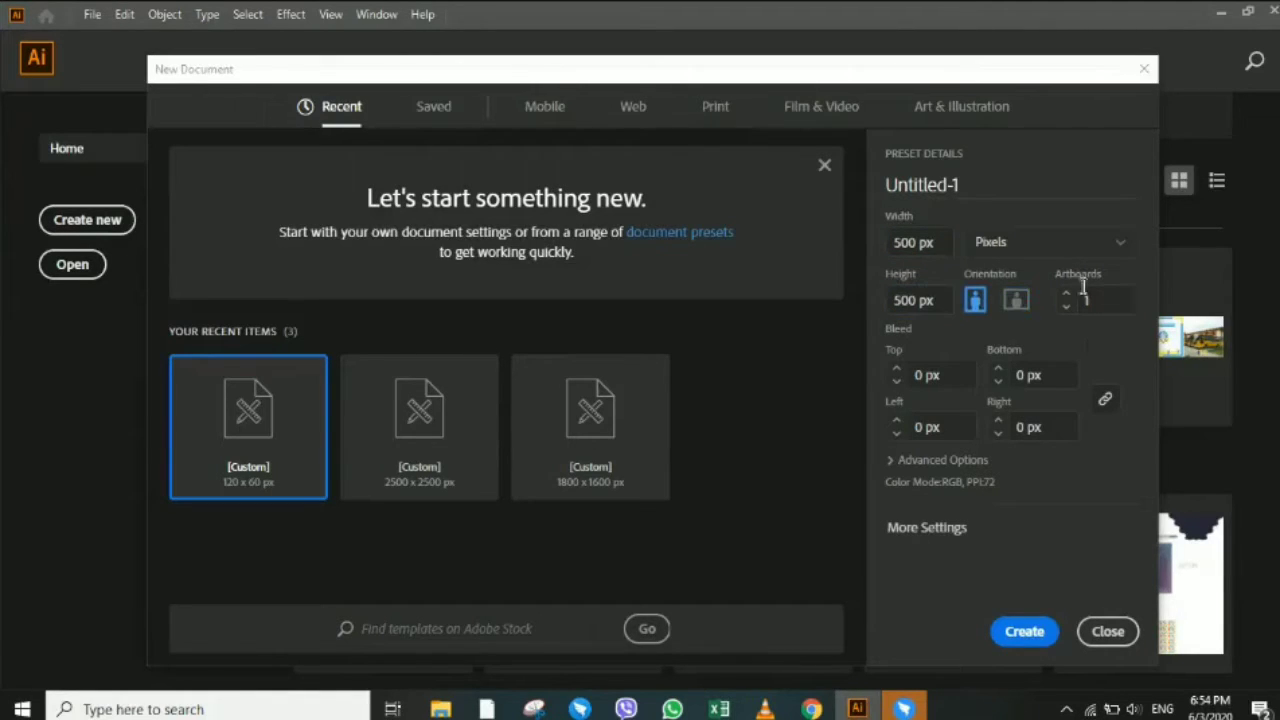
left_click(1080, 249)
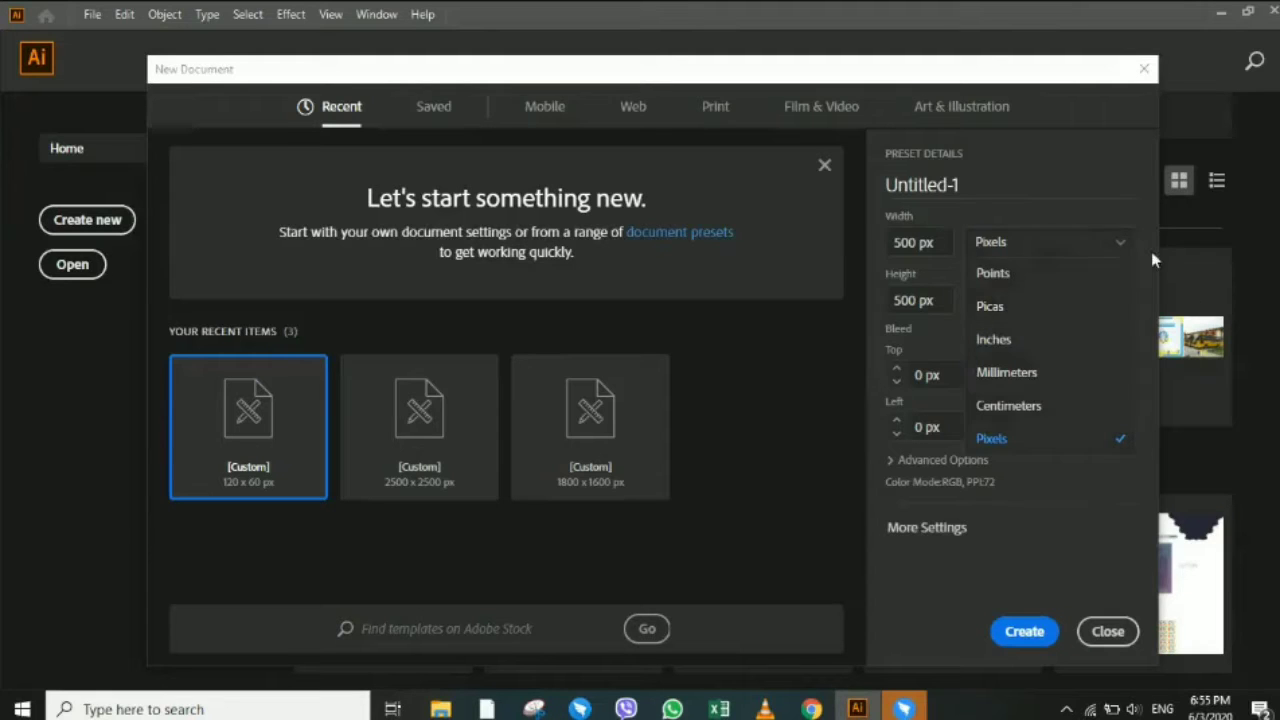
left_click(1123, 245)
left_click(1088, 190)
left_click(1050, 245)
left_click(1007, 193)
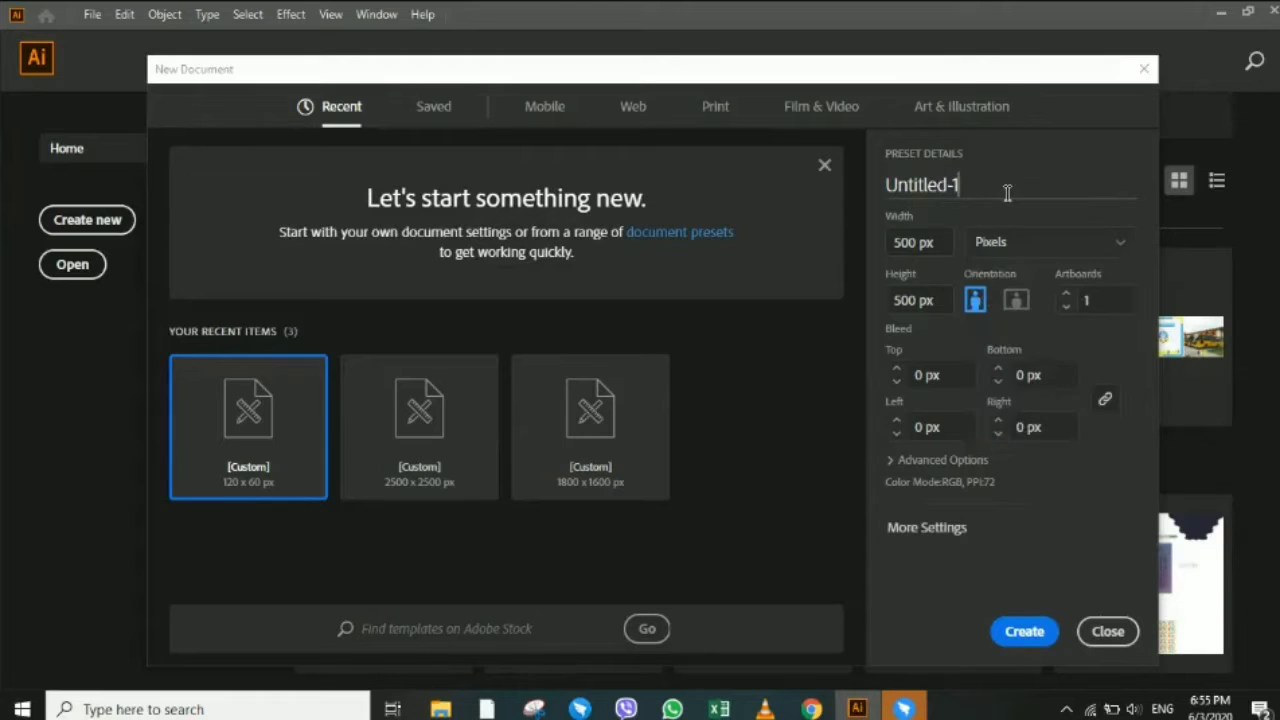
left_click_drag(1007, 193, 852, 218)
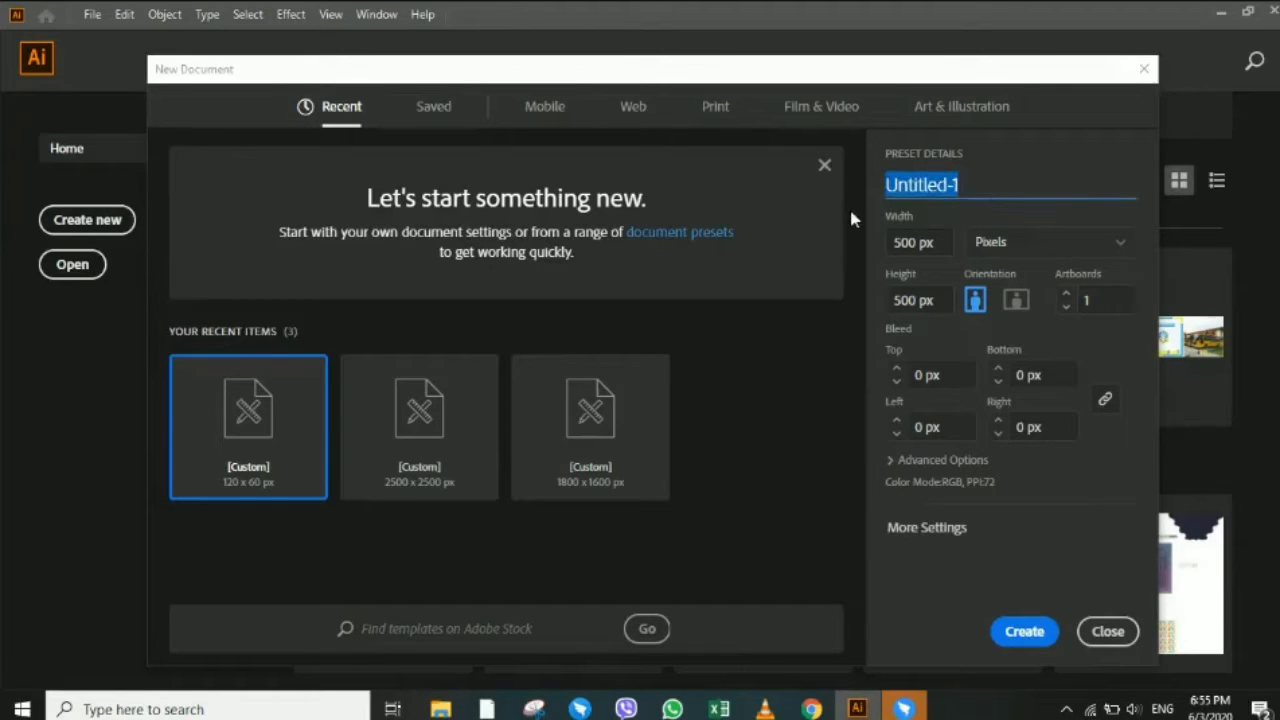
type("Test")
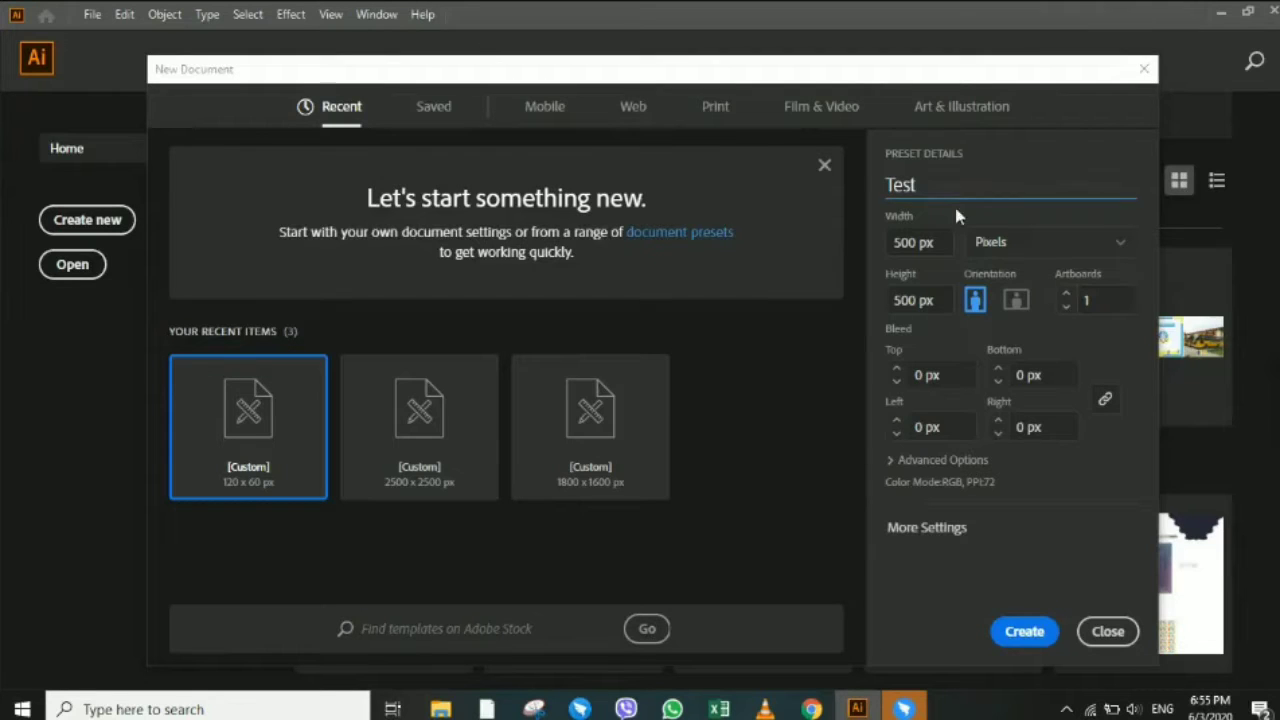
left_click(910, 245)
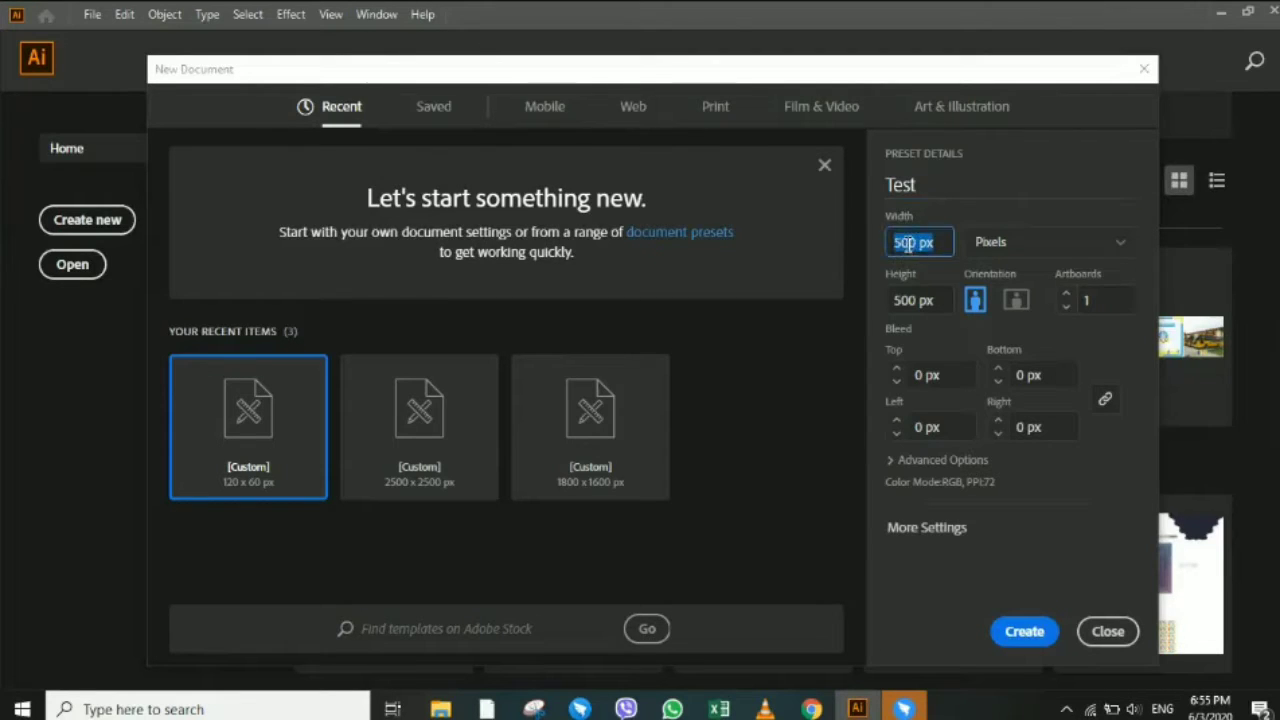
left_click(917, 243)
double_click(915, 245)
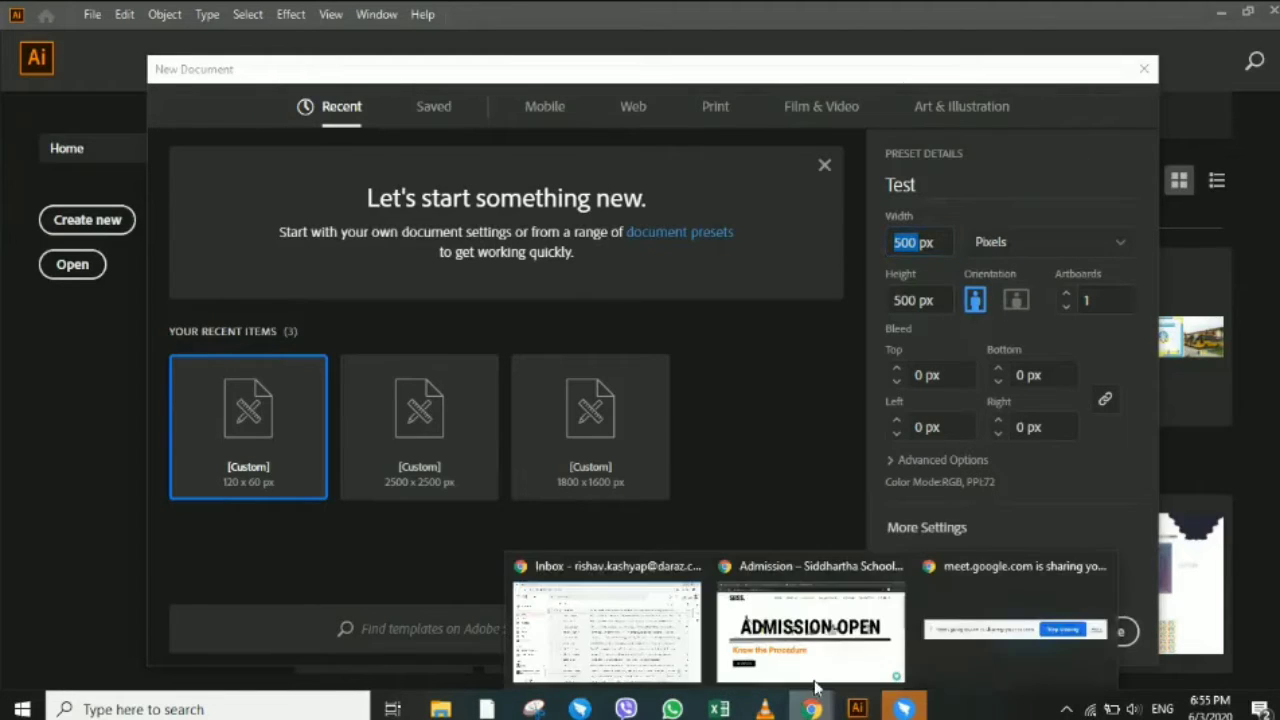
left_click(807, 620)
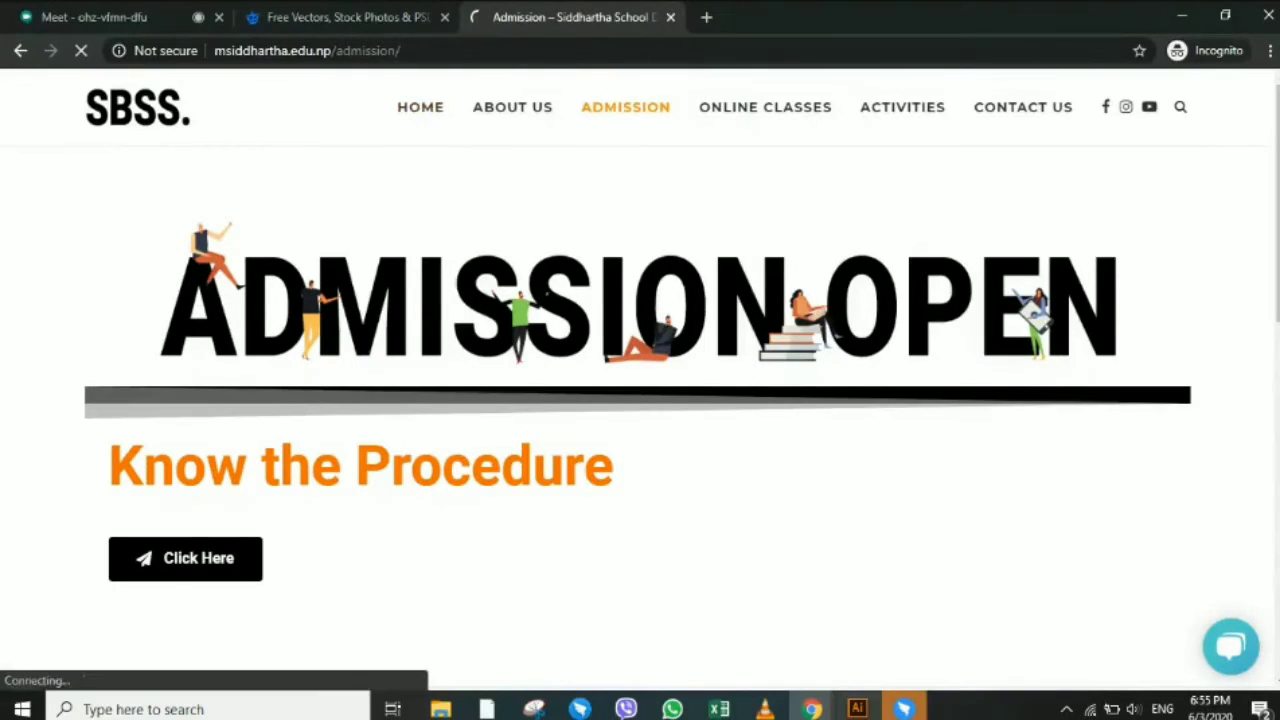
left_click(857, 709)
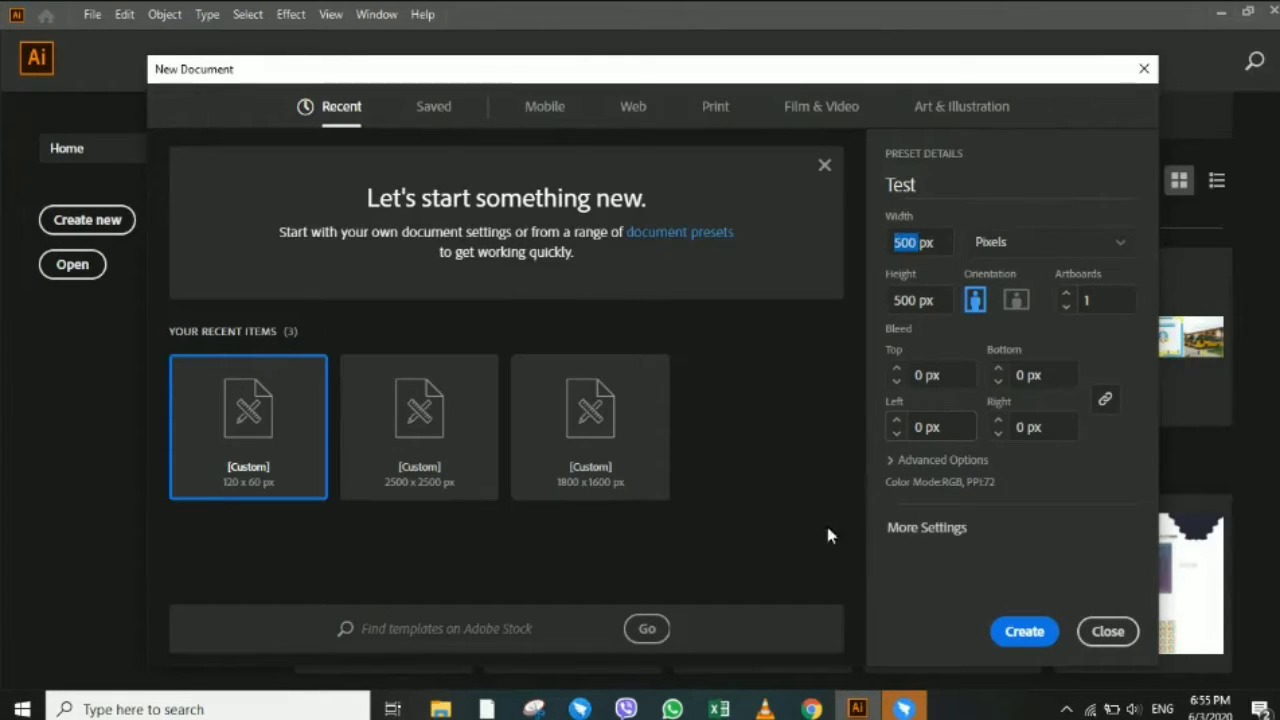
left_click(815, 709)
left_click(800, 647)
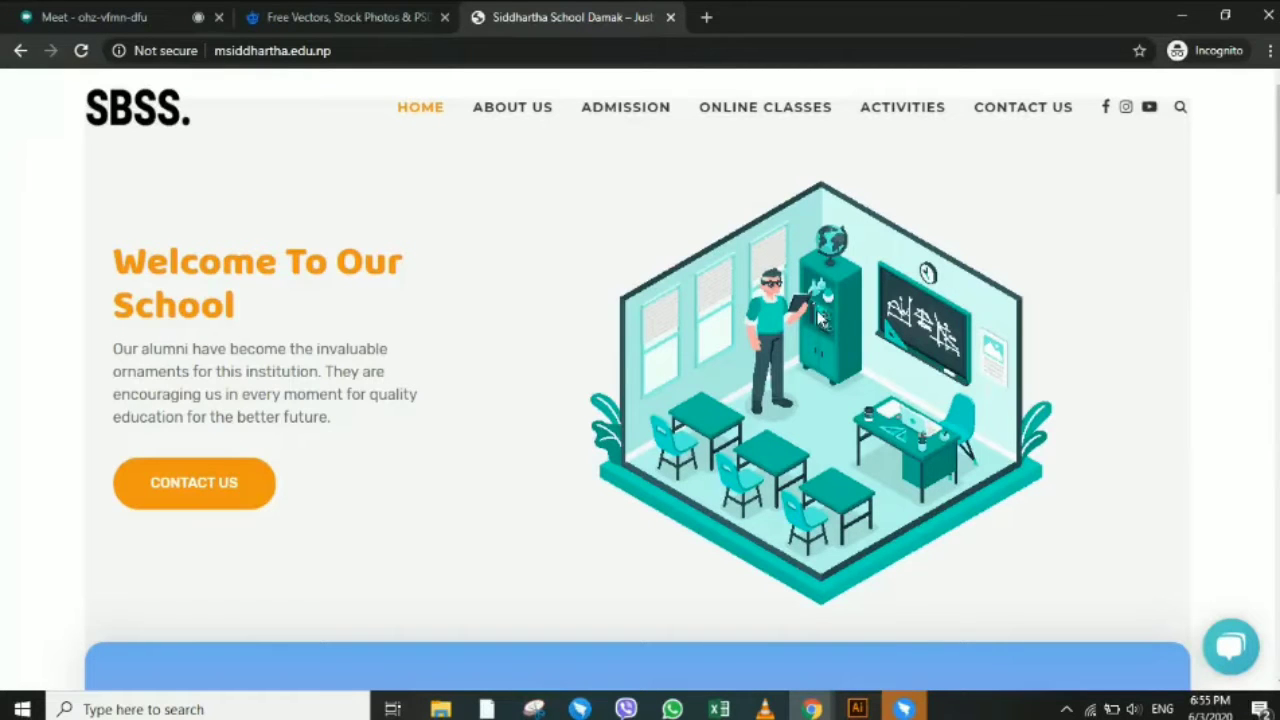
key("ctrl+plus")
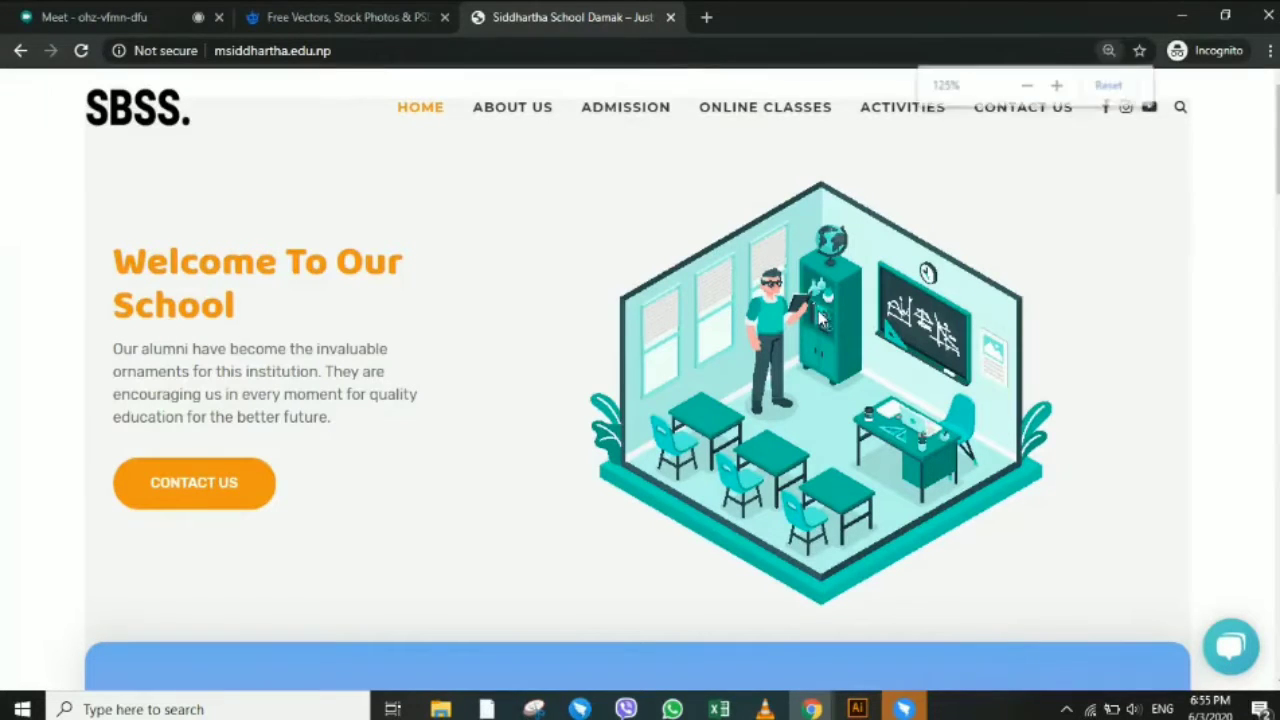
key("ctrl+plus")
key("ctrl+plus")
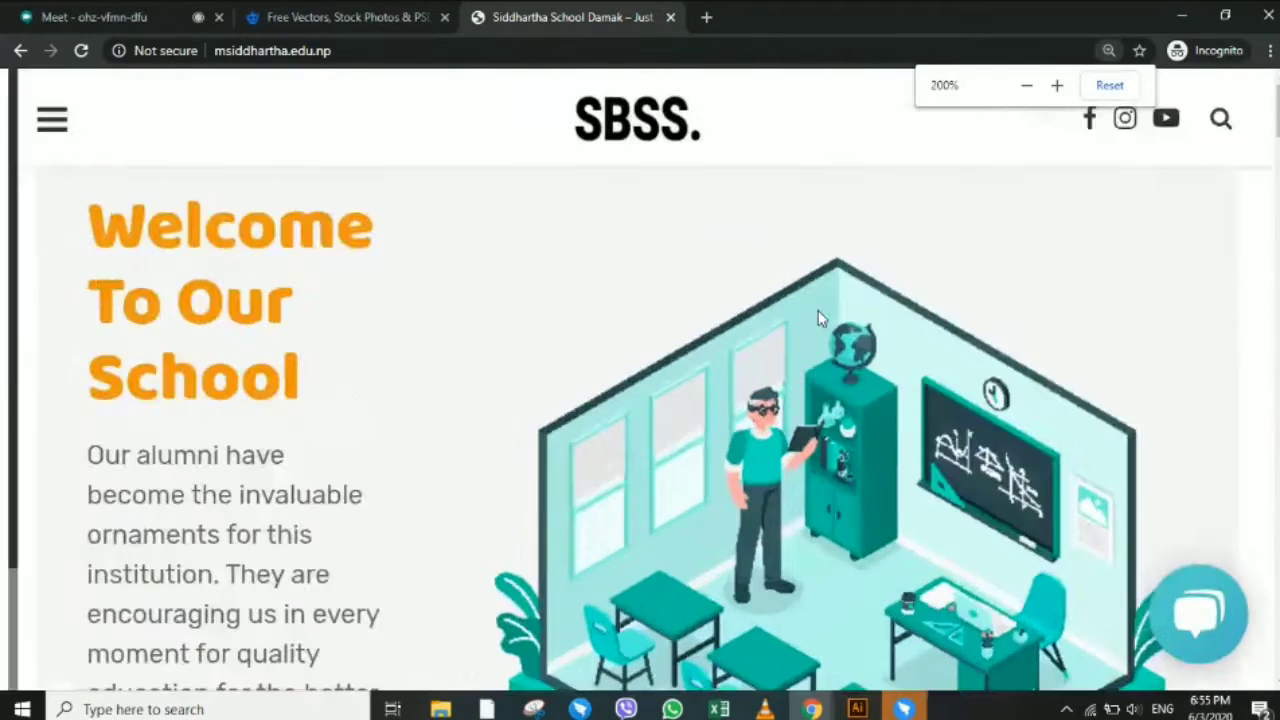
key("ctrl+plus")
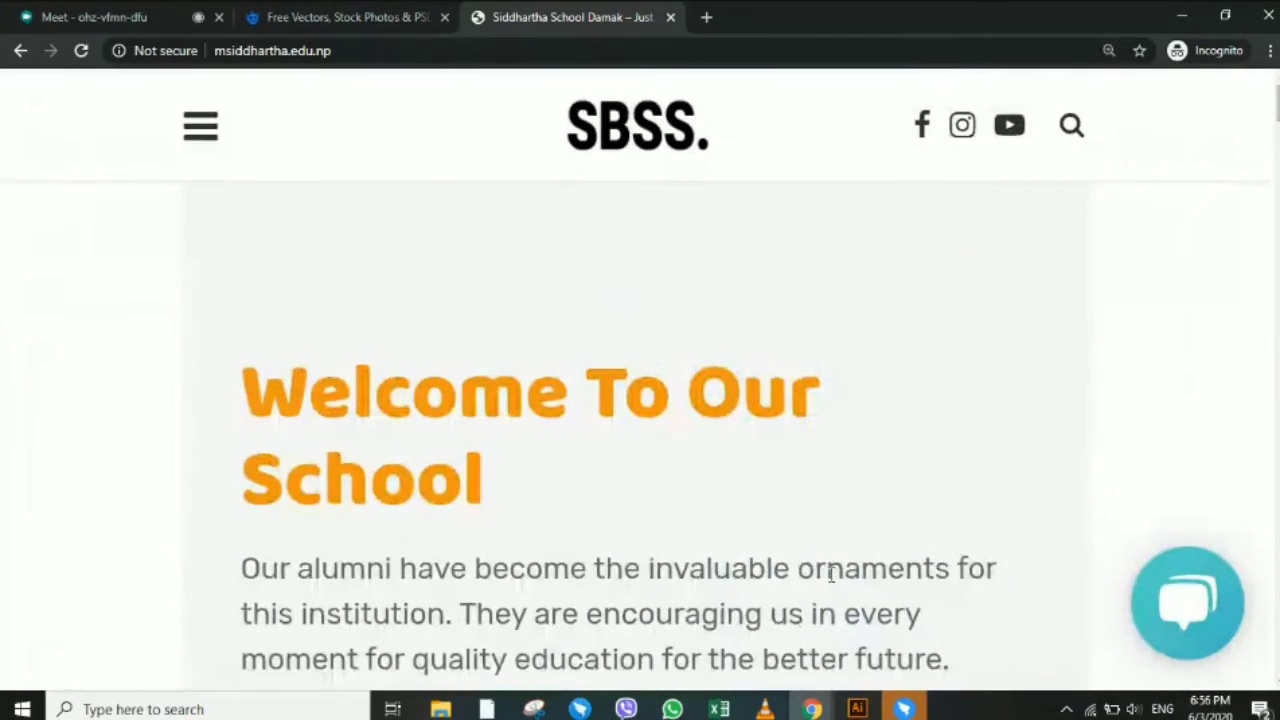
scroll(830, 574, "down", 2)
scroll(830, 574, "down", 1)
scroll(830, 574, "down", 1)
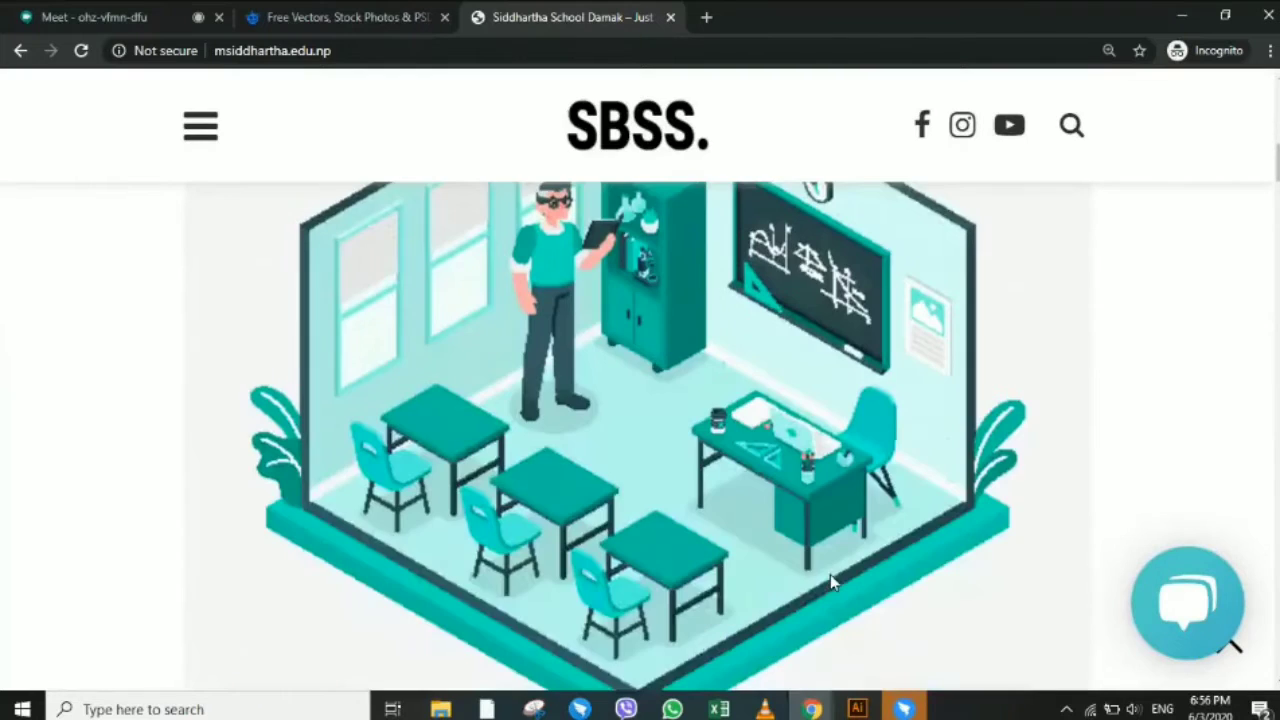
scroll(830, 574, "up", 1)
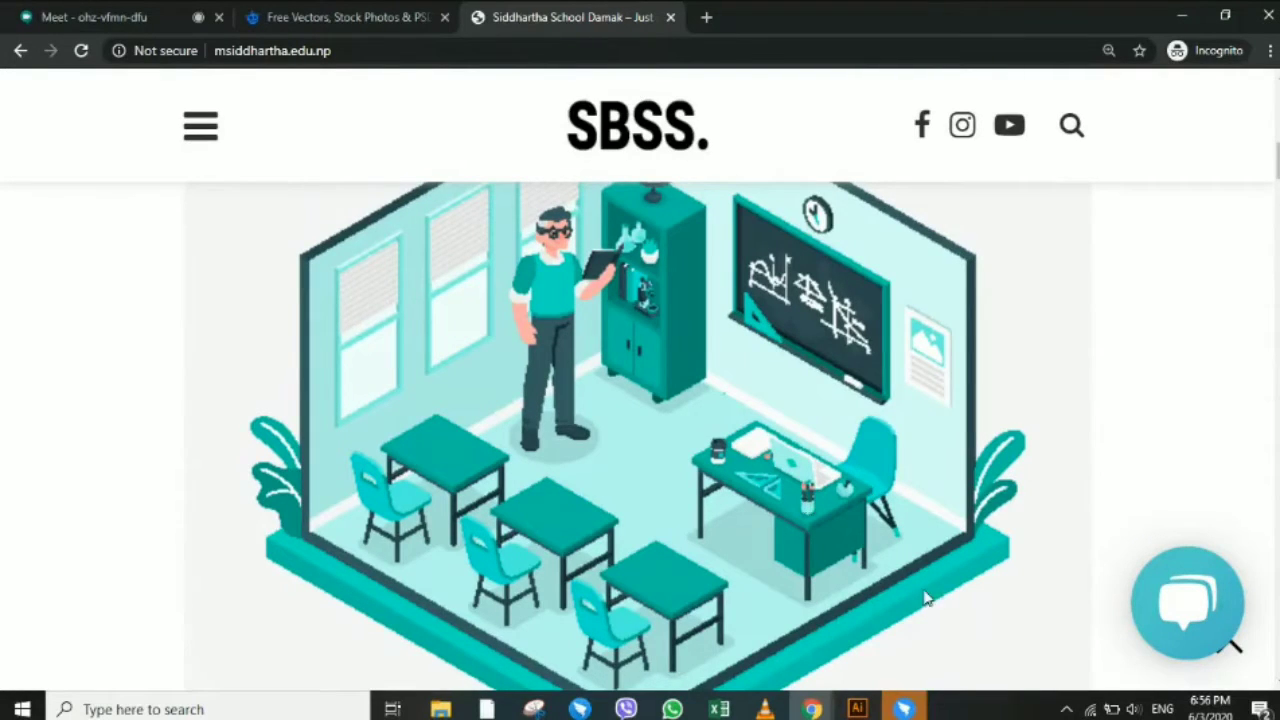
left_click(857, 708)
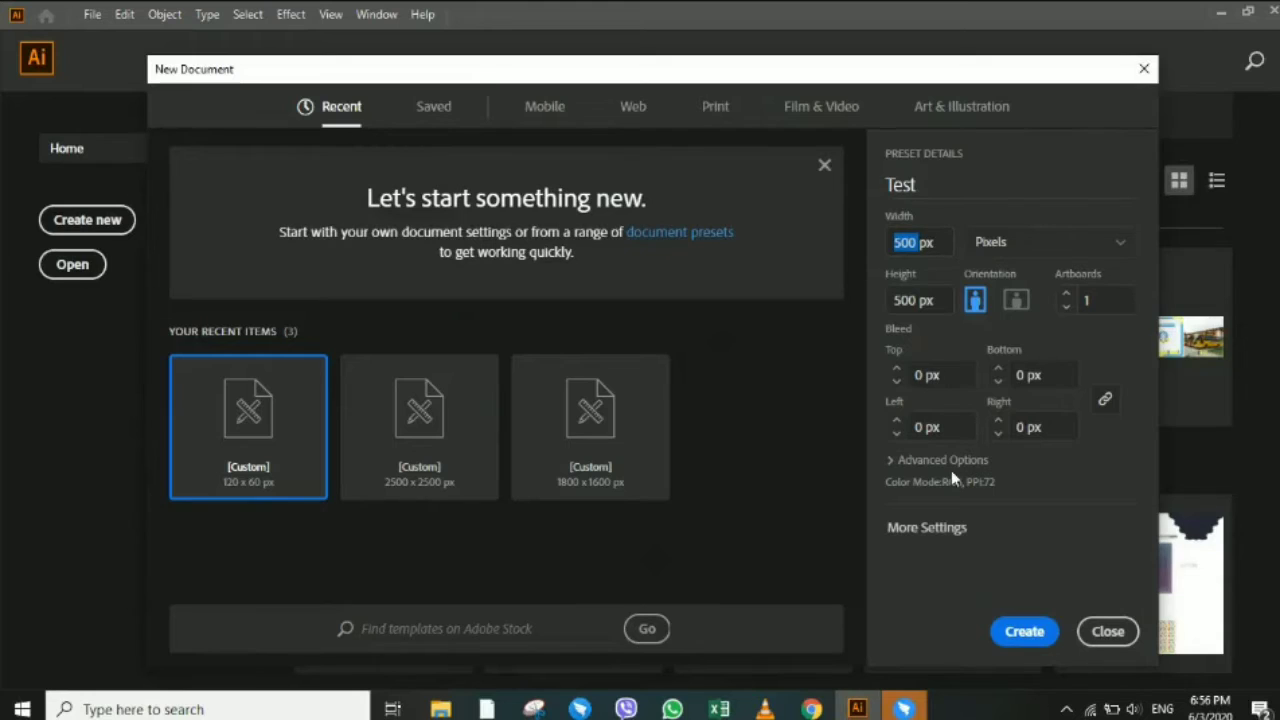
Enter 2500 px for both the width and height of the Test preset.
left_click(1006, 188)
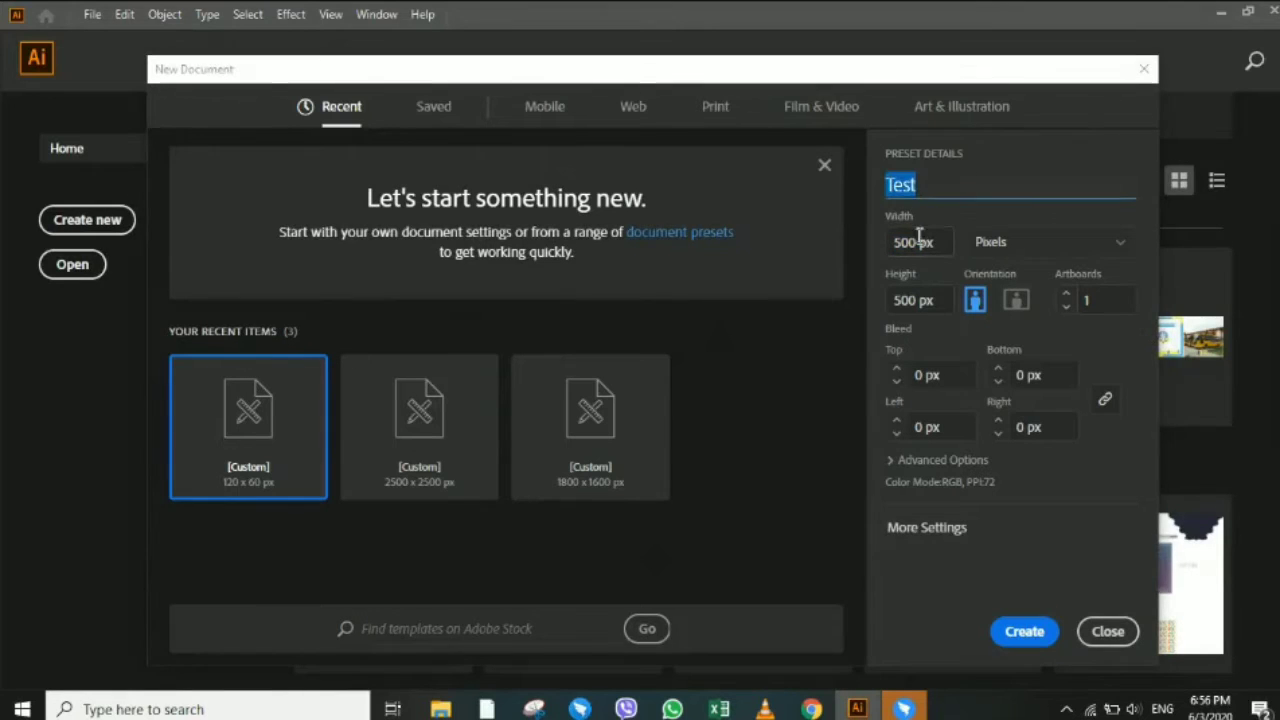
left_click(916, 240)
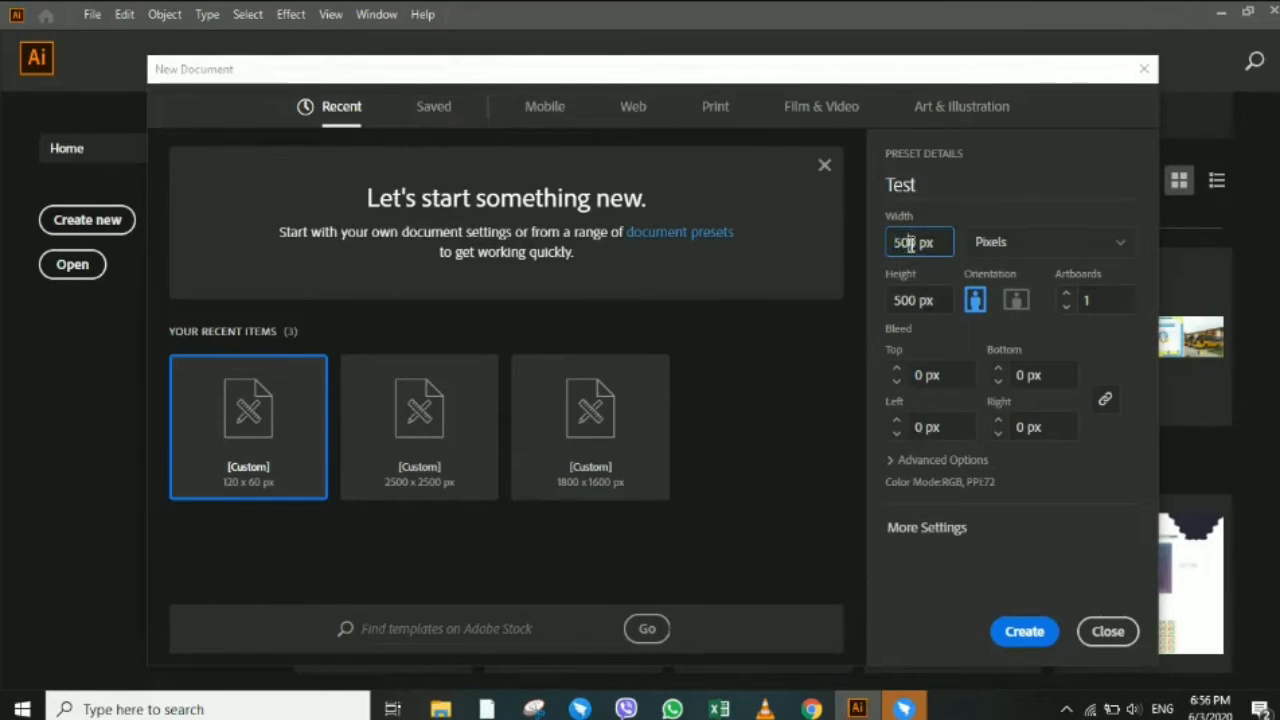
double_click(910, 243)
type("2500")
key("Tab")
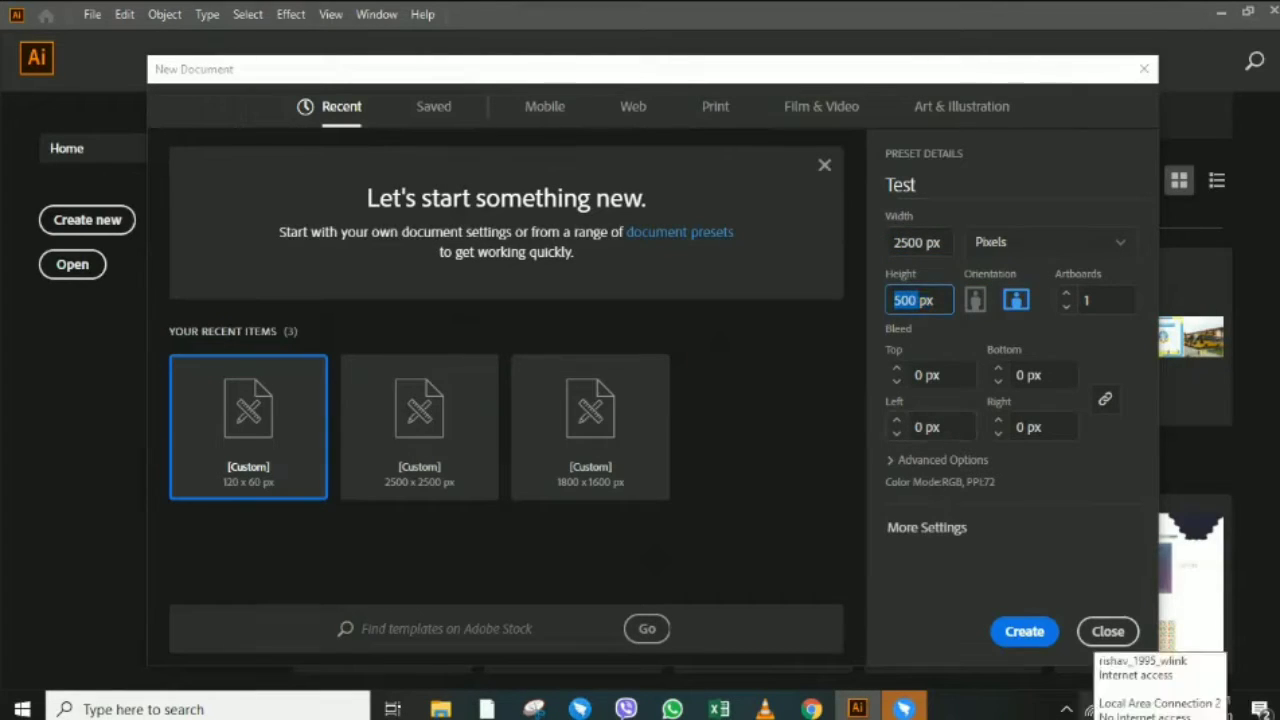
type("2500")
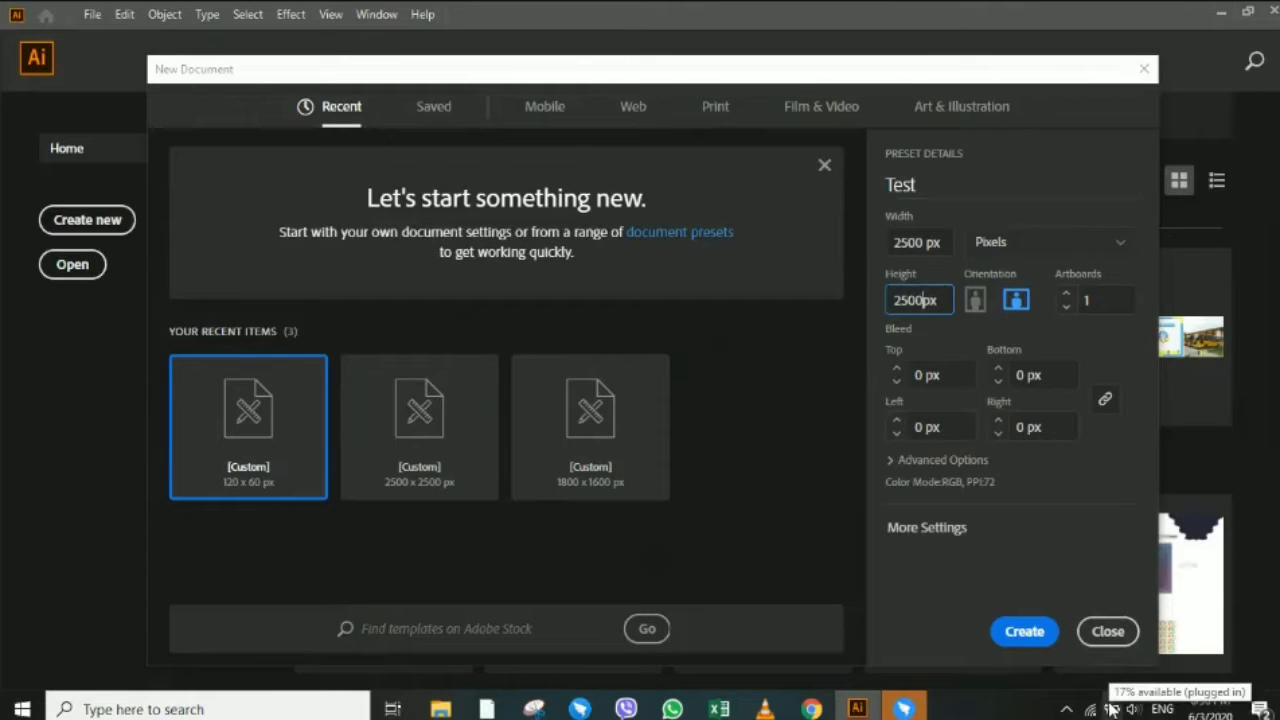
key("Tab")
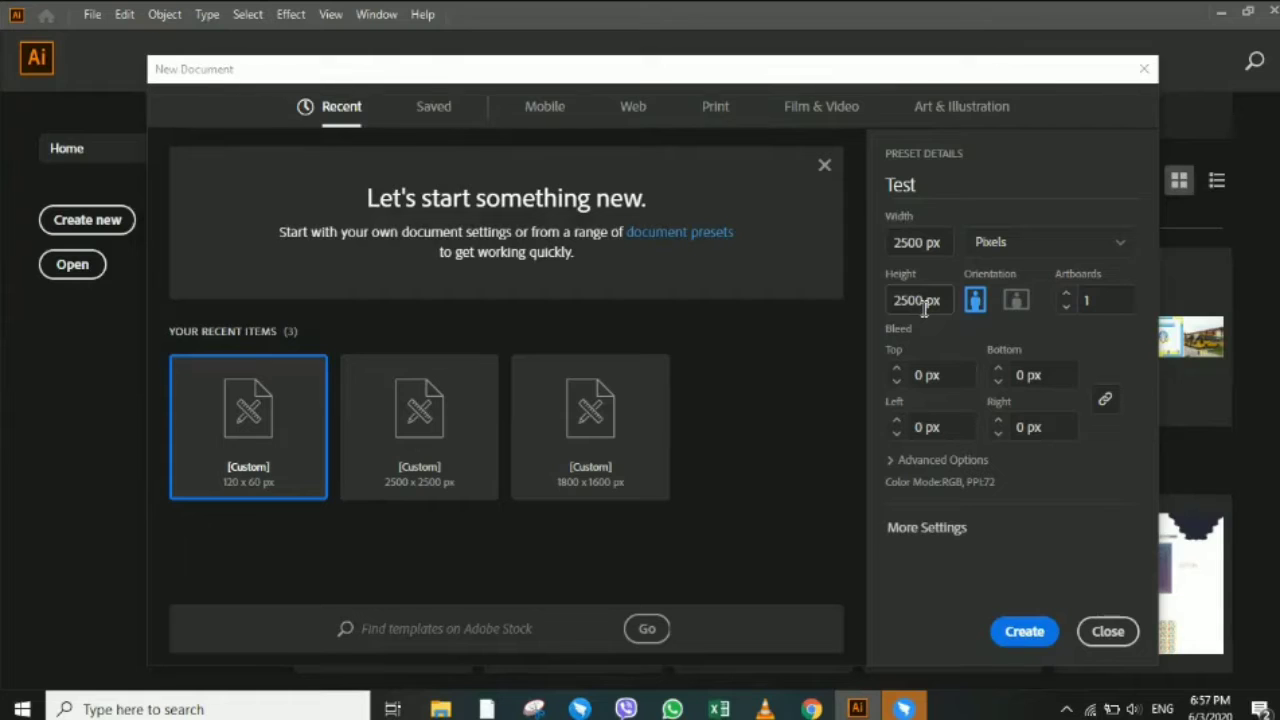
Expand Advanced Options and leave Color Mode on RGB Color after trying CMYK.
left_click(924, 309)
double_click(1005, 188)
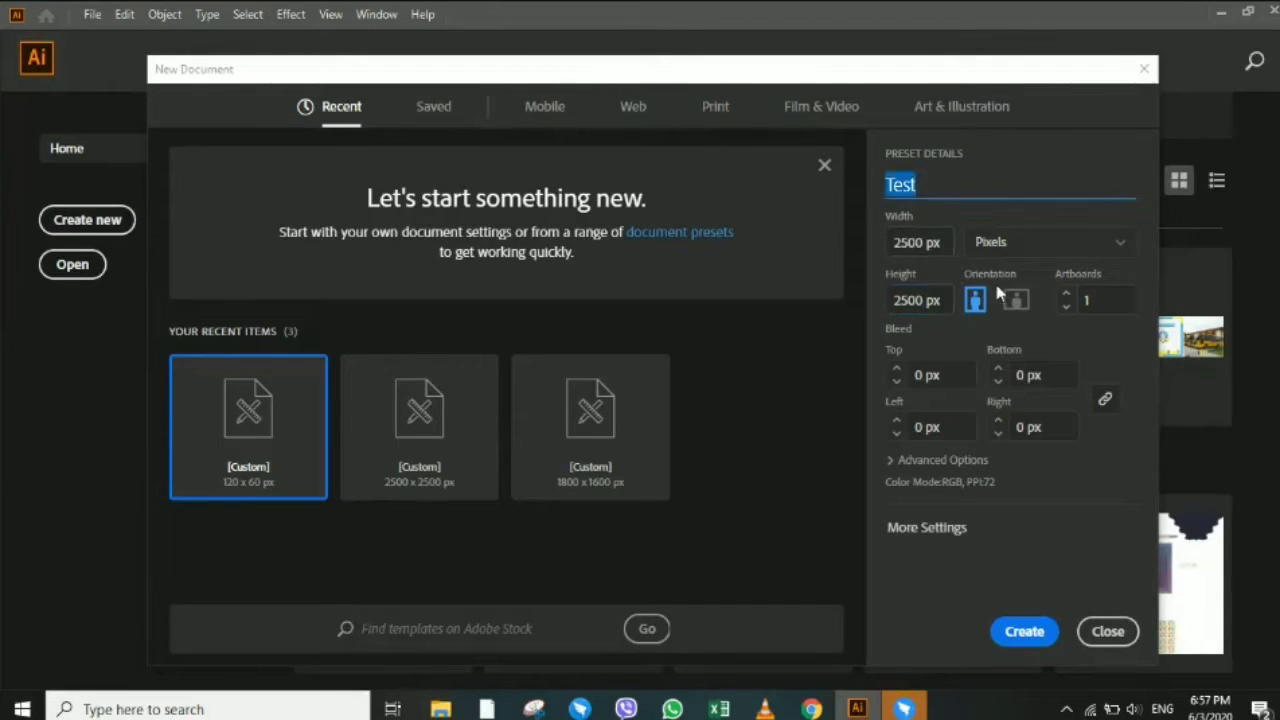
left_click(967, 461)
scroll(967, 467, "down", 1)
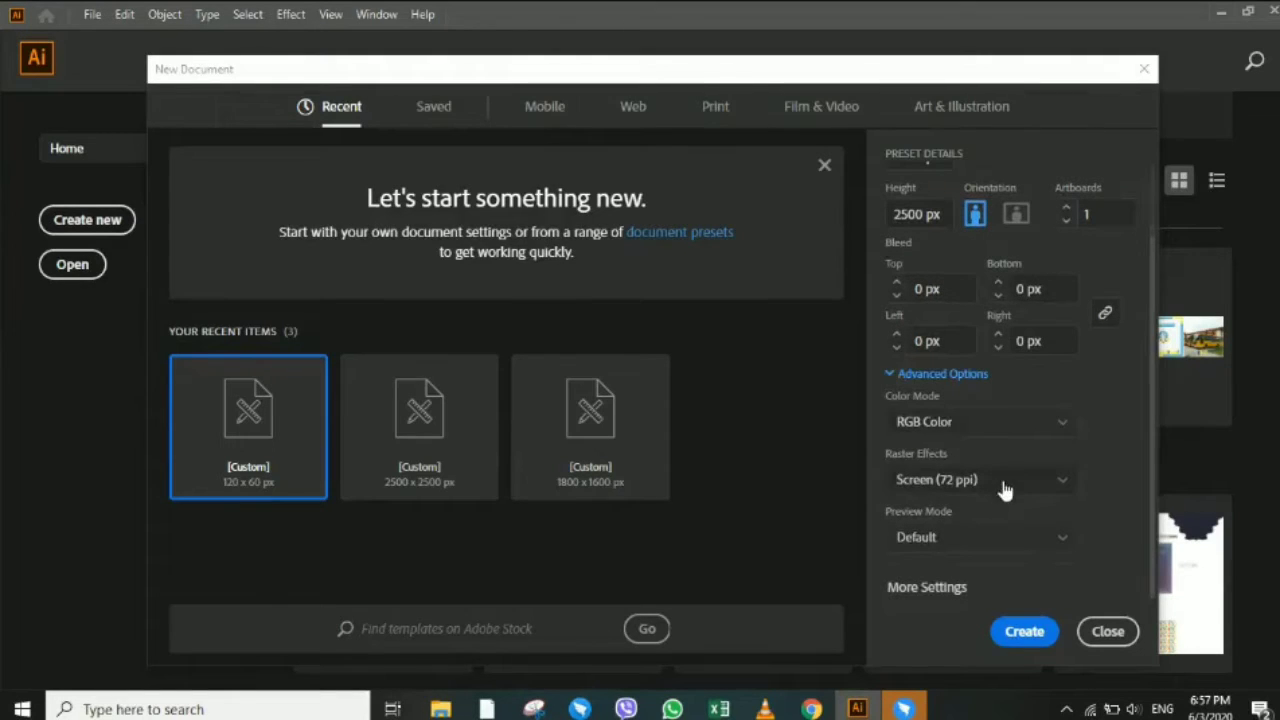
left_click(998, 426)
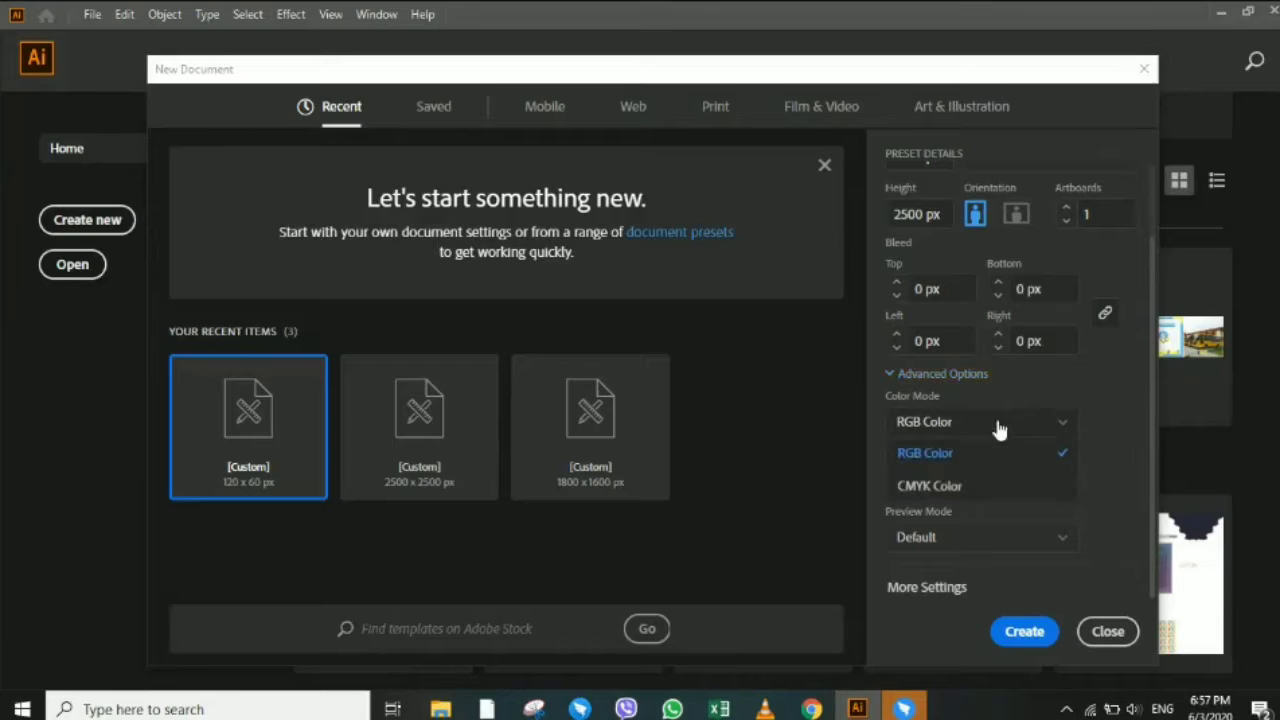
left_click(996, 487)
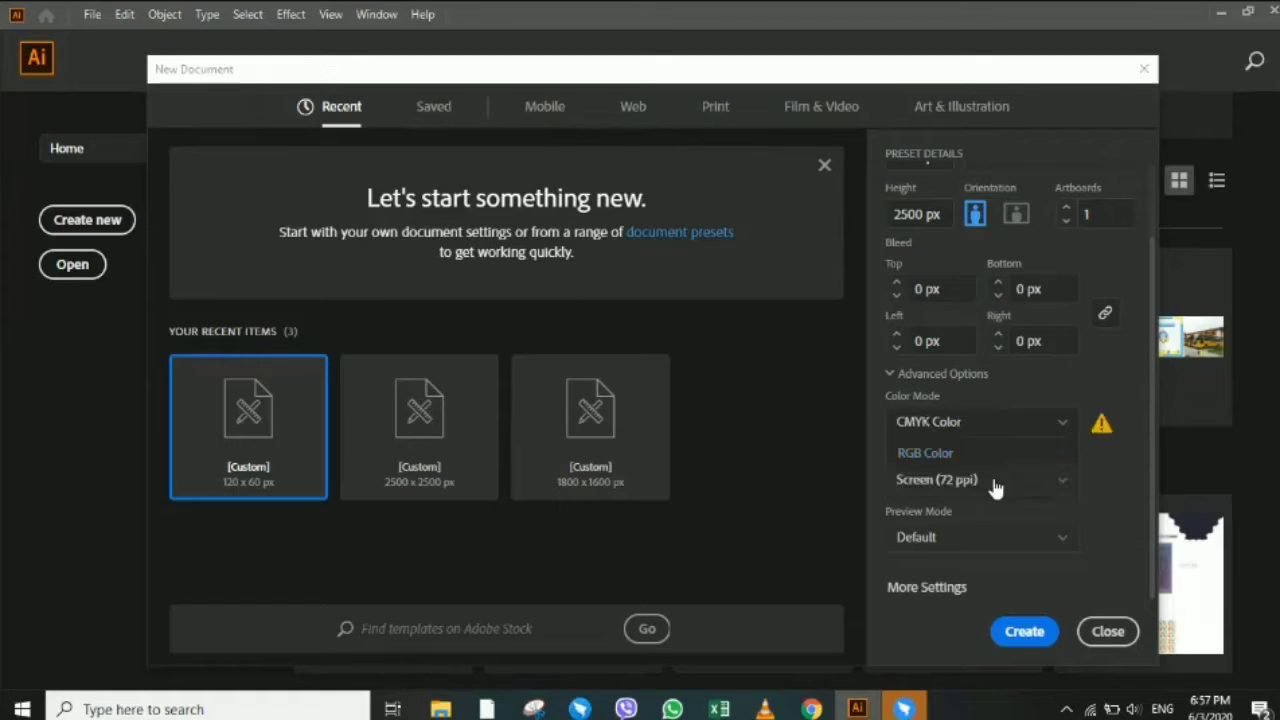
left_click(980, 430)
left_click(985, 453)
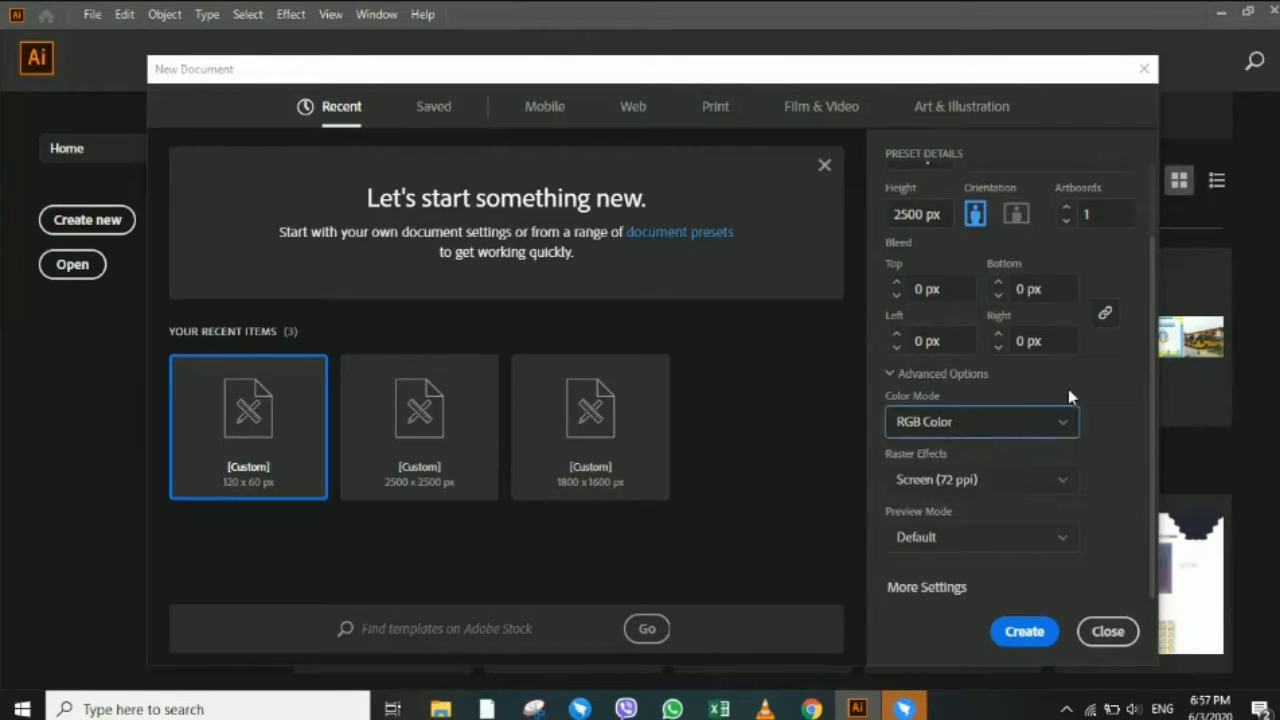
Set Raster Effects to Screen (72 ppi) and create the Test document.
left_click(1055, 481)
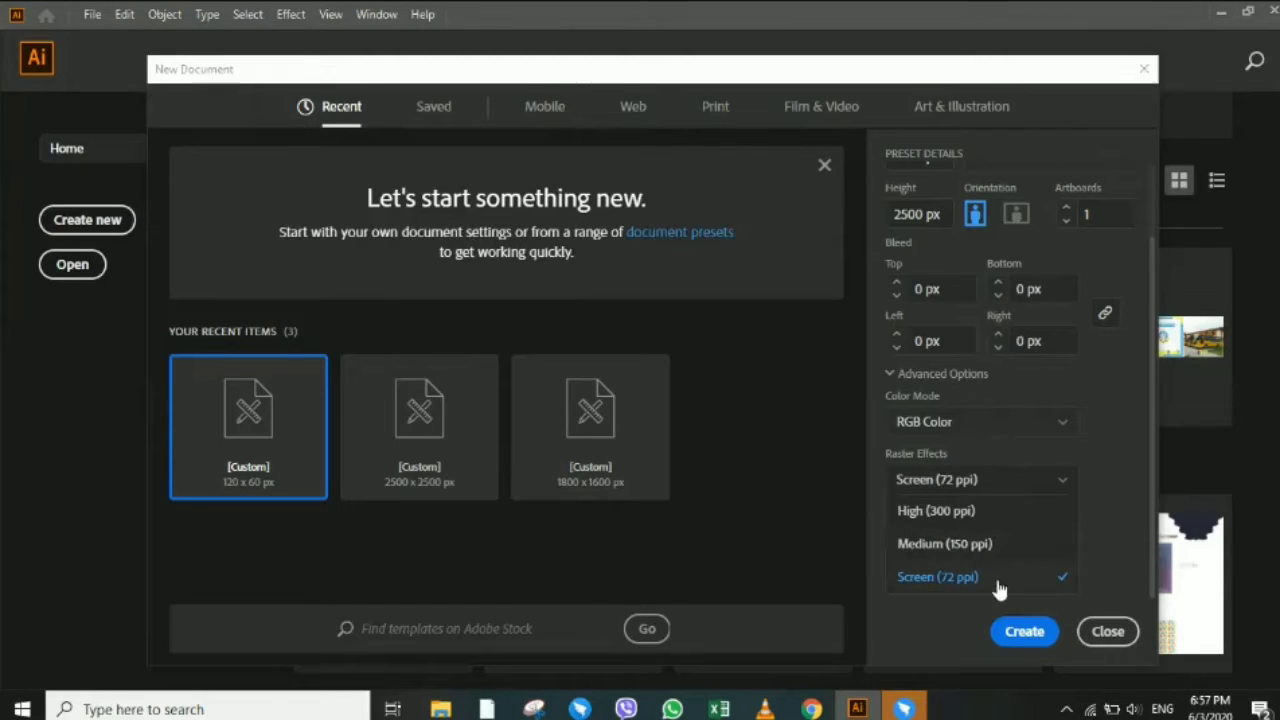
left_click(960, 516)
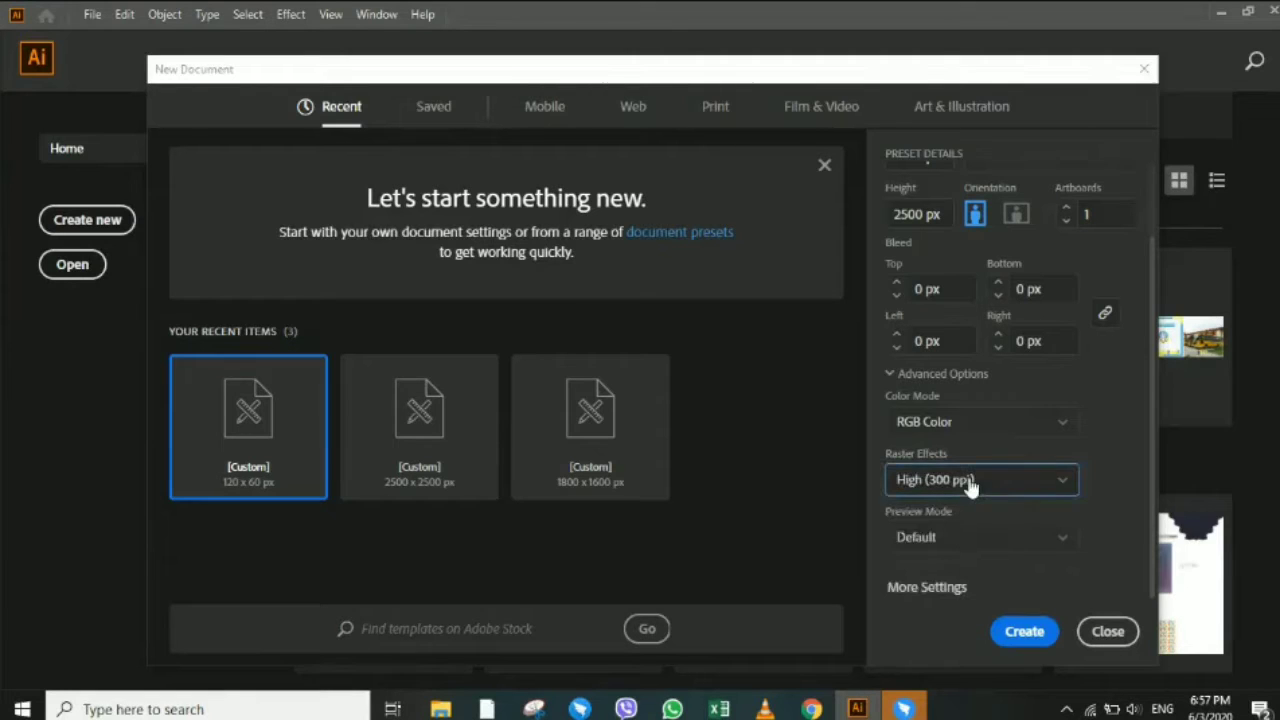
left_click(969, 484)
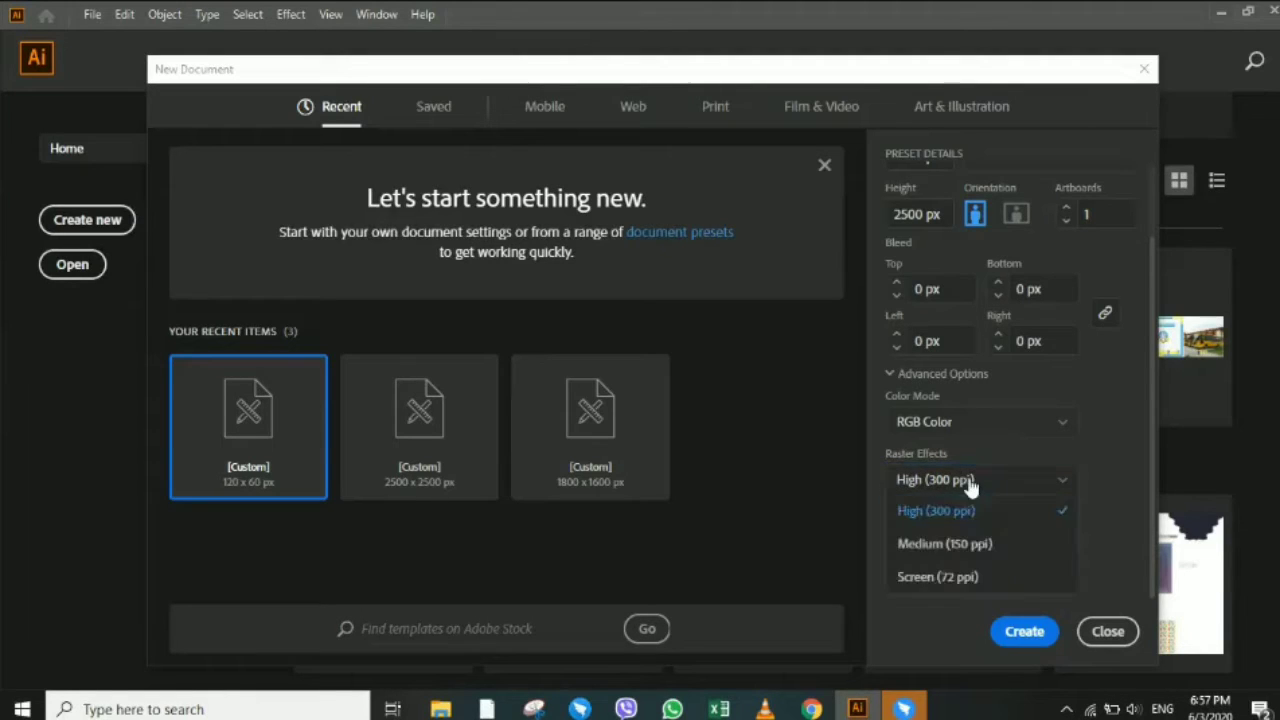
left_click(993, 578)
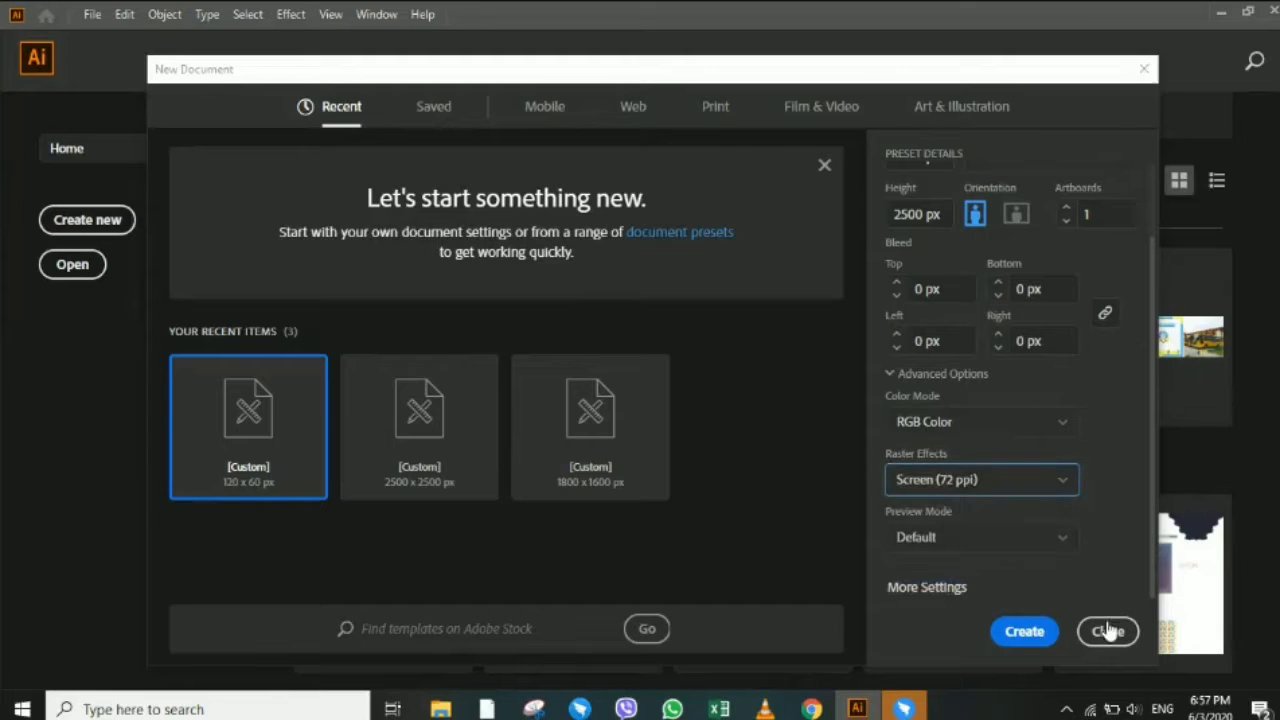
left_click(1020, 636)
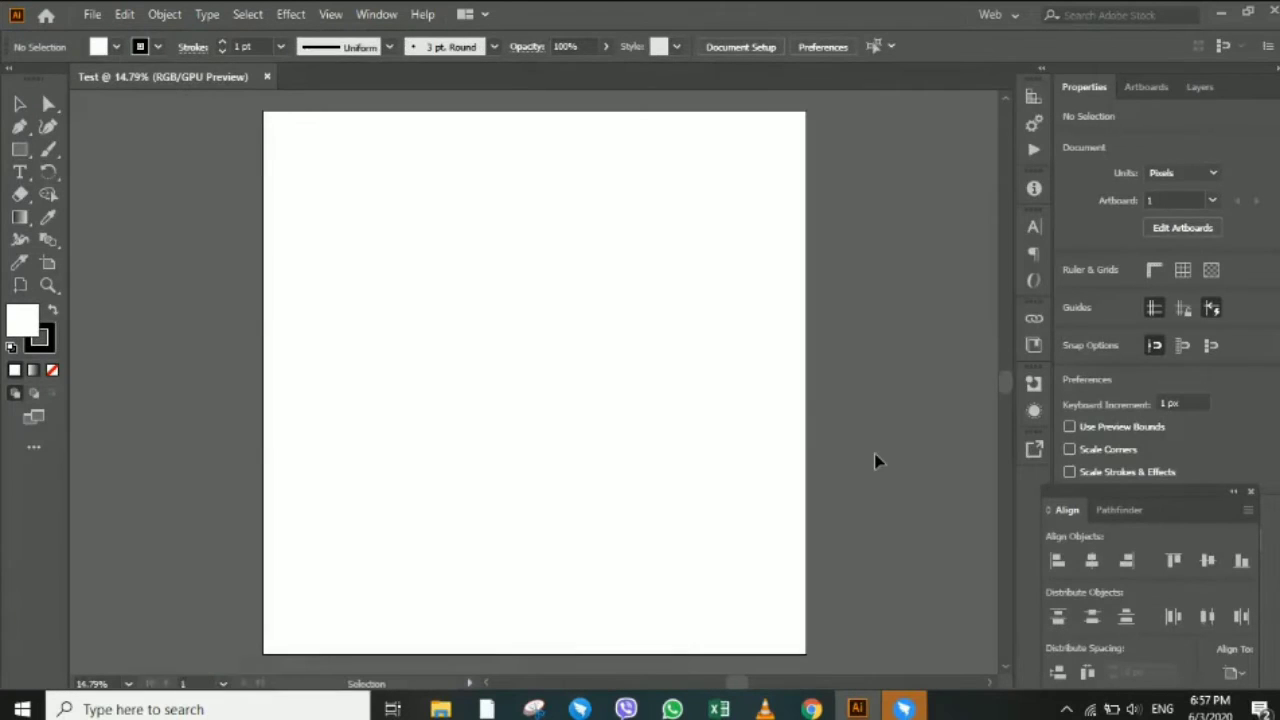
Zoom to fit the blank 2500 px artboard and select the Rectangle tool.
key("ctrl+minus")
key("ctrl+minus")
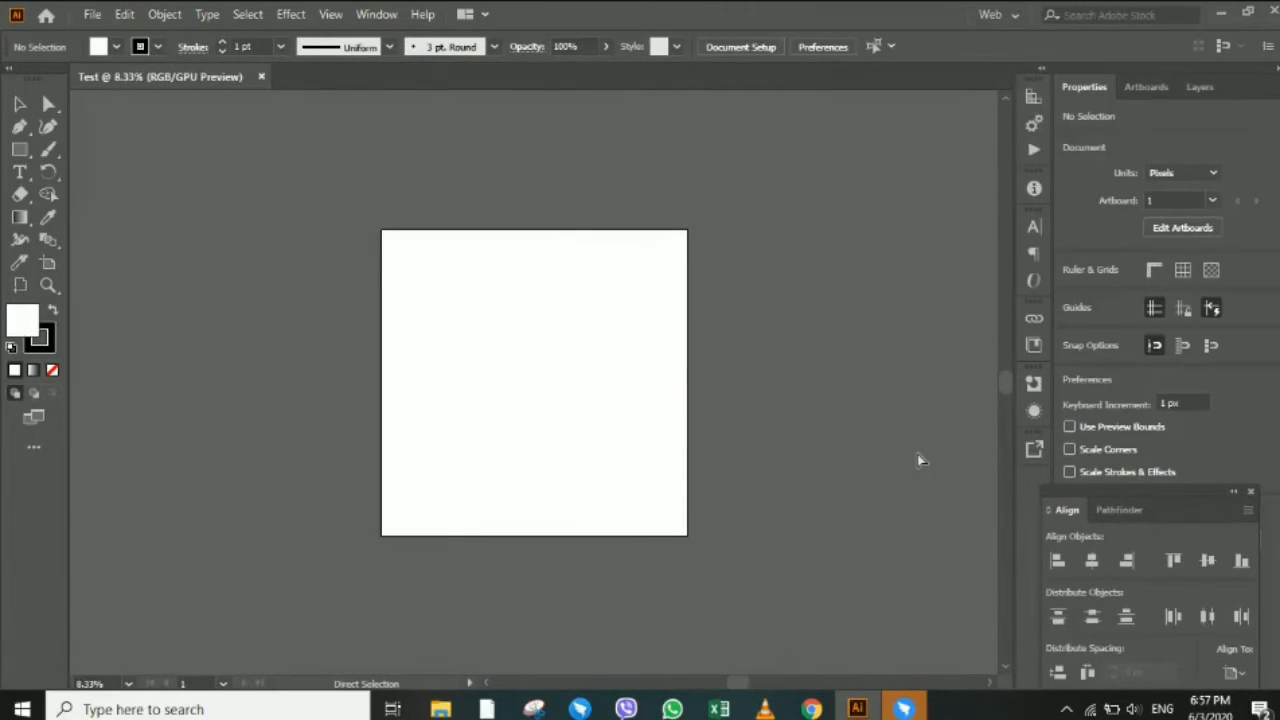
key("ctrl+plus")
key("ctrl+plus")
key("ctrl+minus")
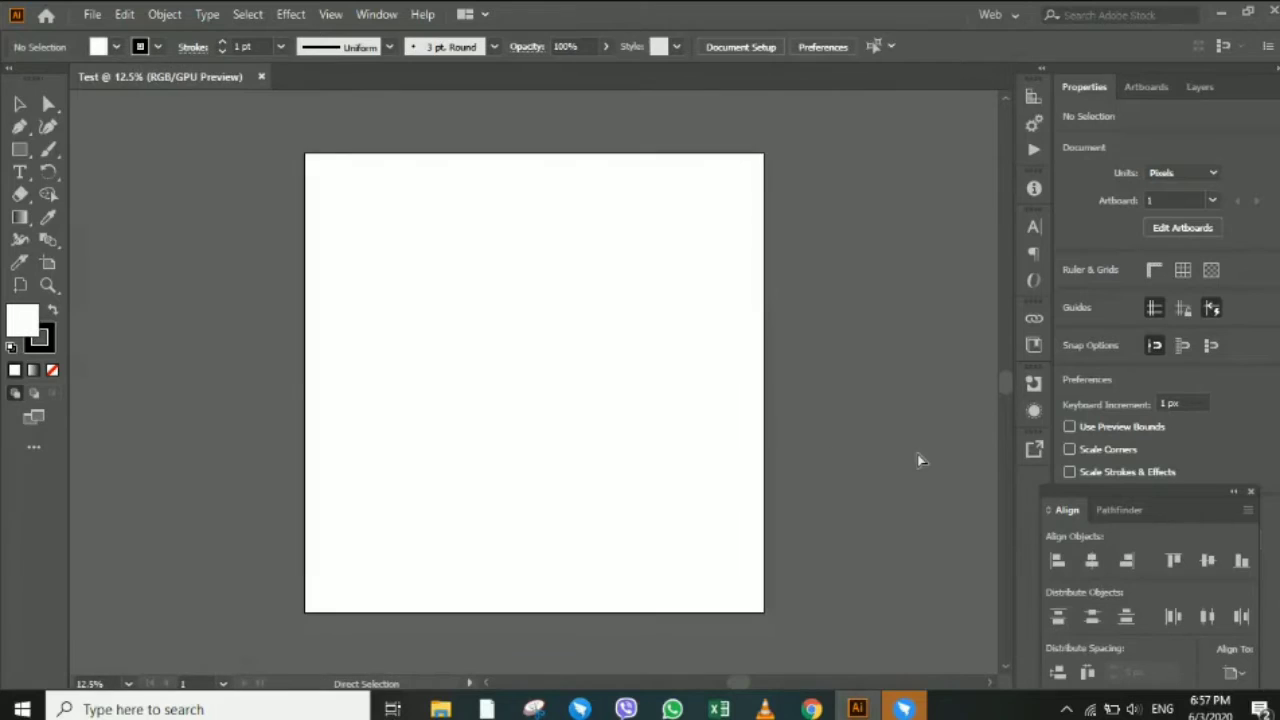
key("v")
left_click(19, 104)
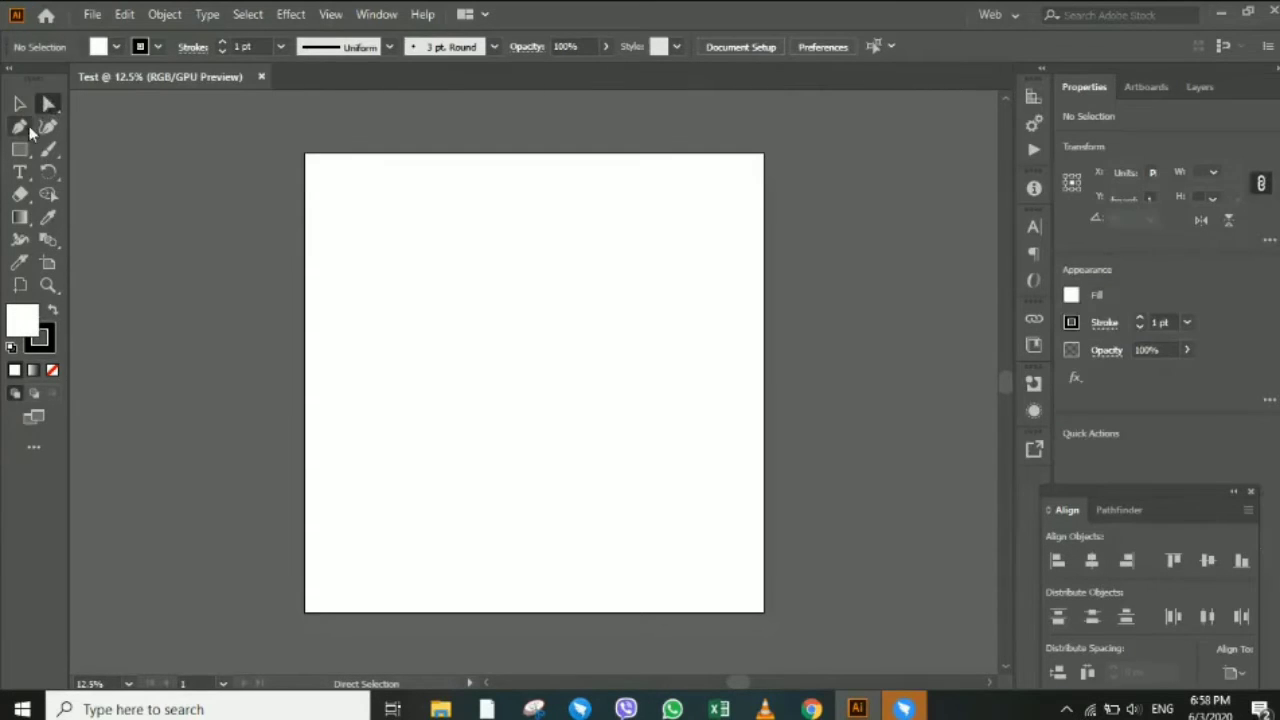
left_click(22, 152)
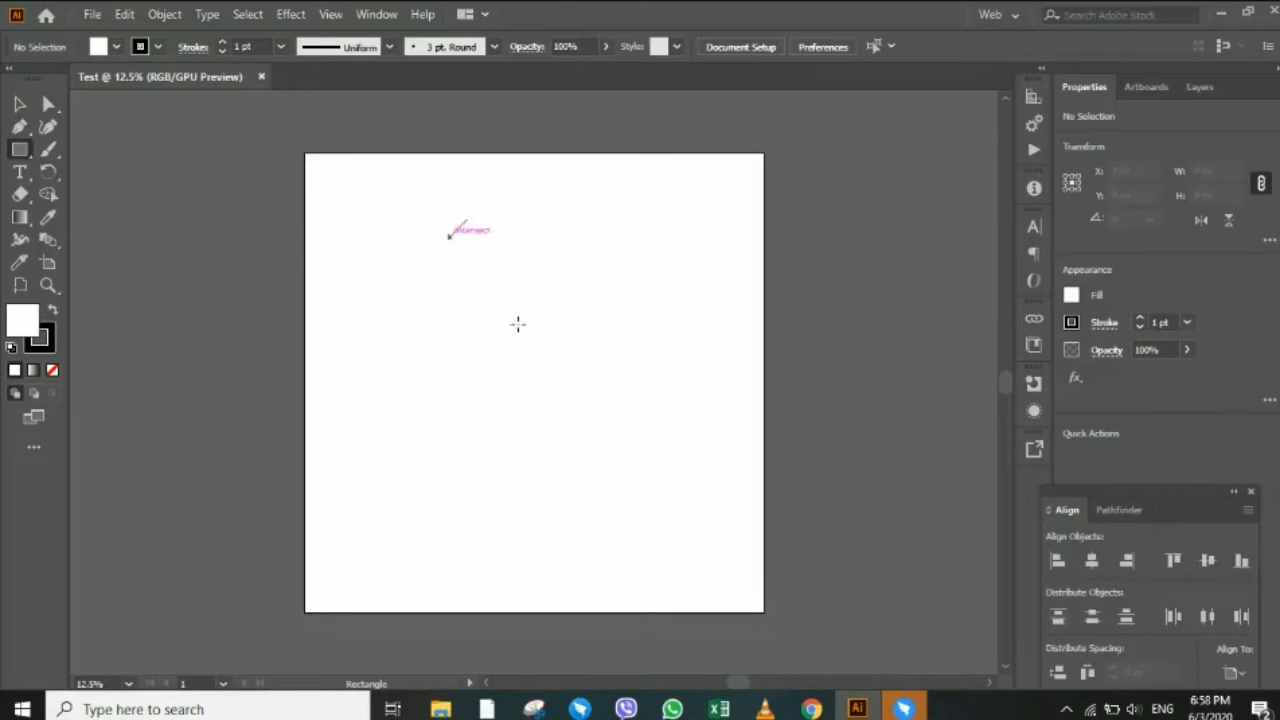
Draw a rectangle near the artboard centre and fill it with solid black.
left_click_drag(450, 237, 634, 441)
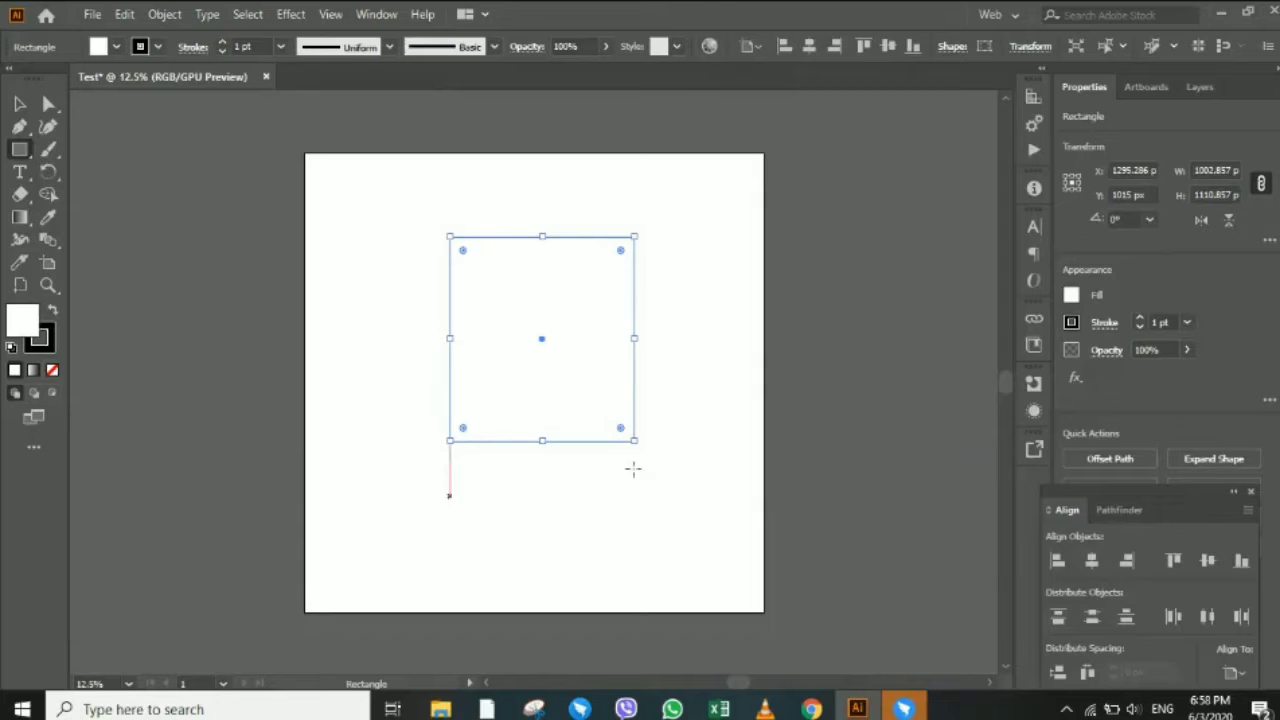
left_click(1072, 296)
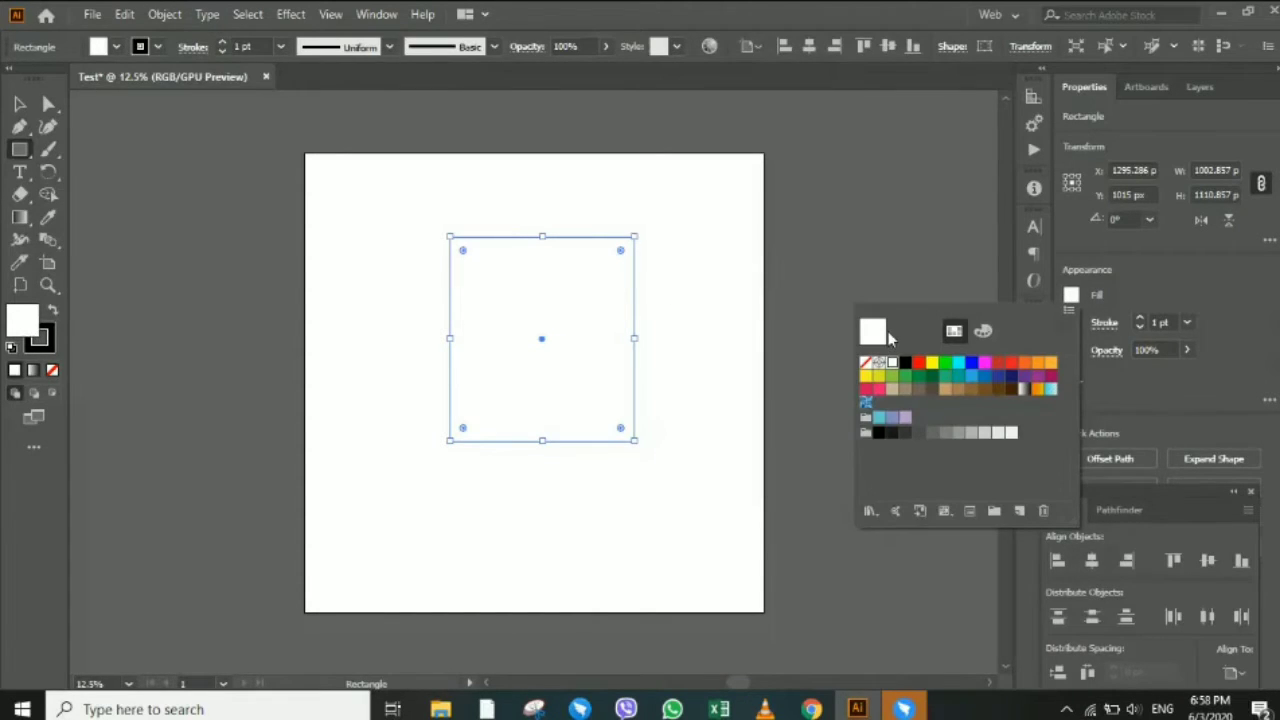
left_click(906, 363)
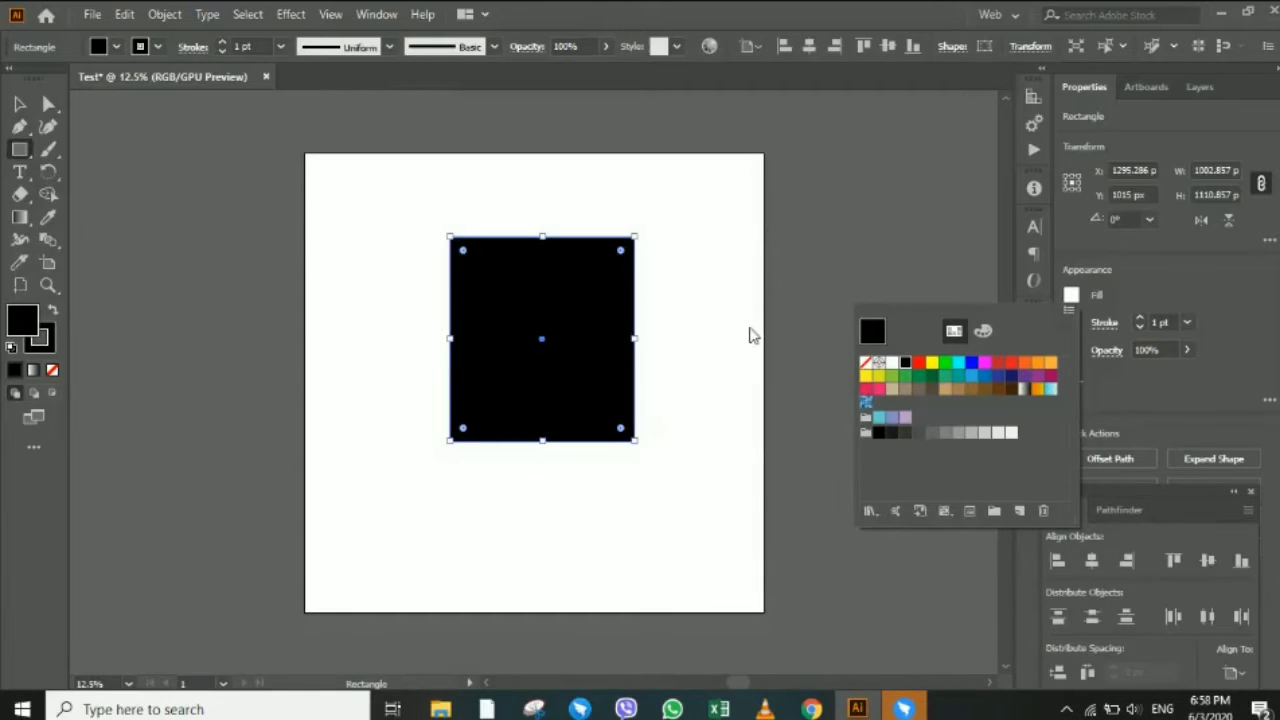
Scale up, centre and widen the black rectangle to about 2585 × 2478 px, covering the artboard.
left_click(885, 218)
left_click(16, 104)
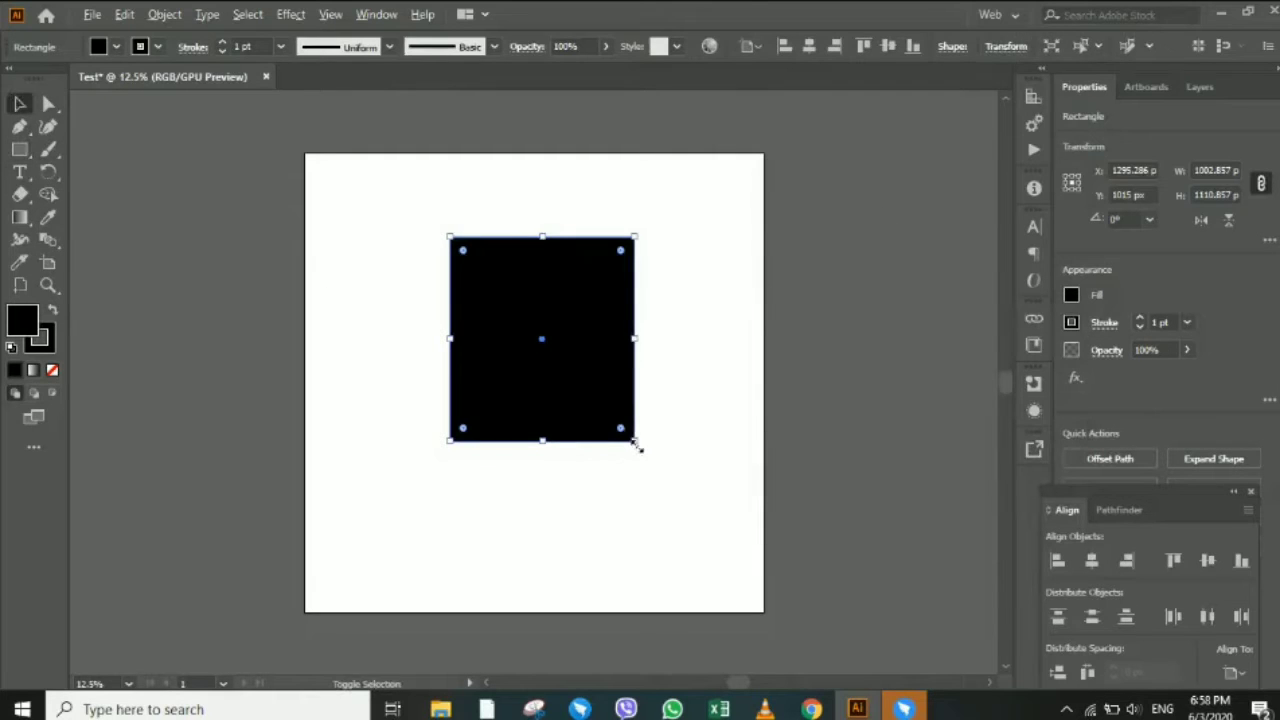
left_click_drag(634, 440, 751, 609)
left_click_drag(614, 380, 603, 424)
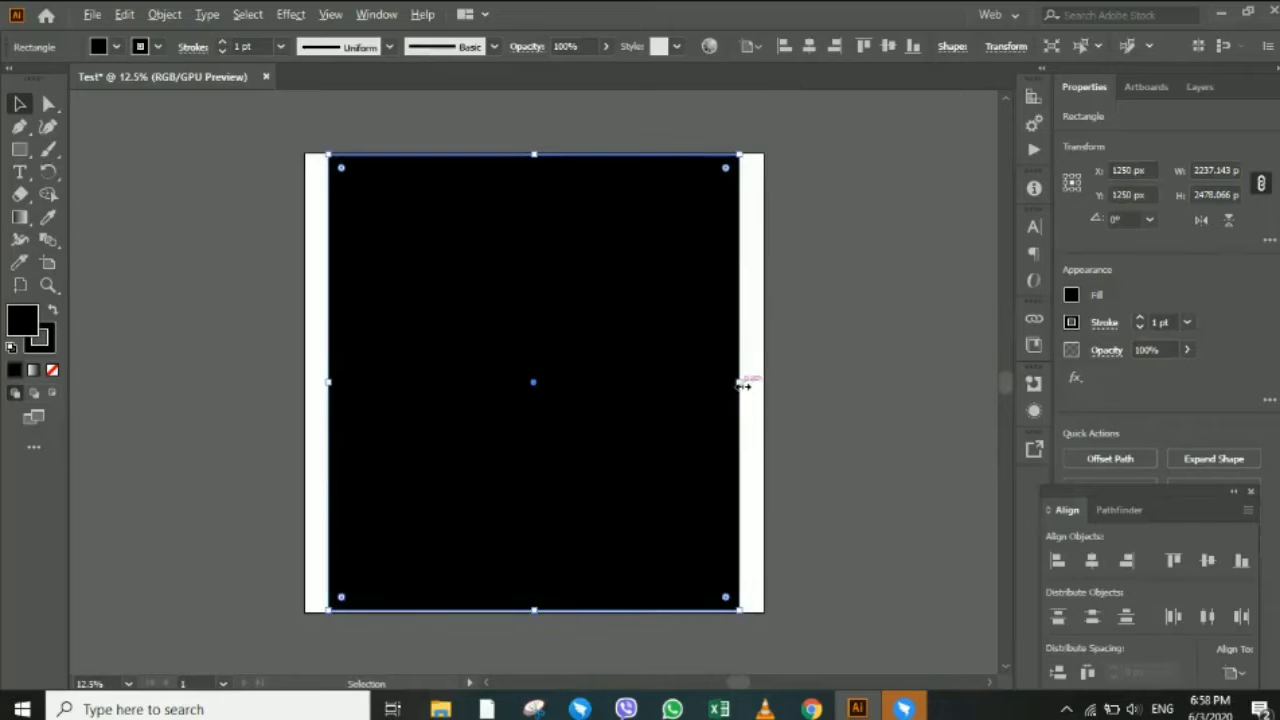
left_click_drag(741, 384, 771, 384)
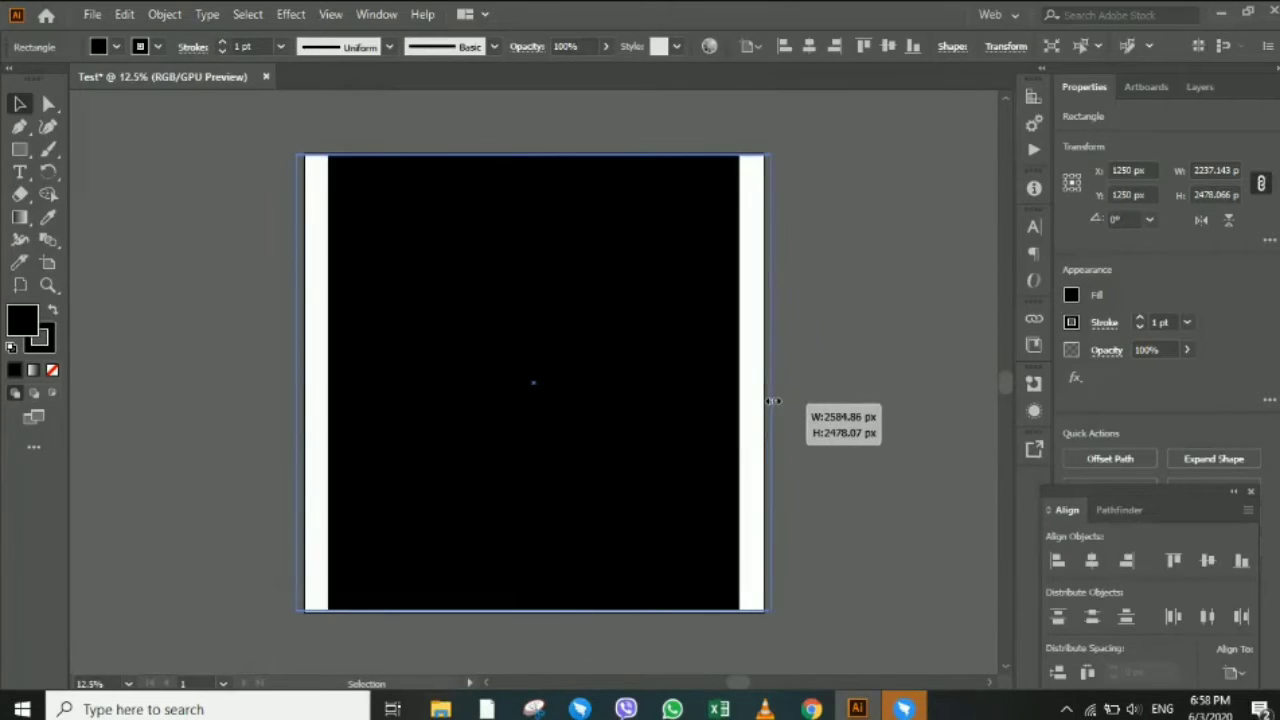
left_click(880, 305)
left_click(586, 297)
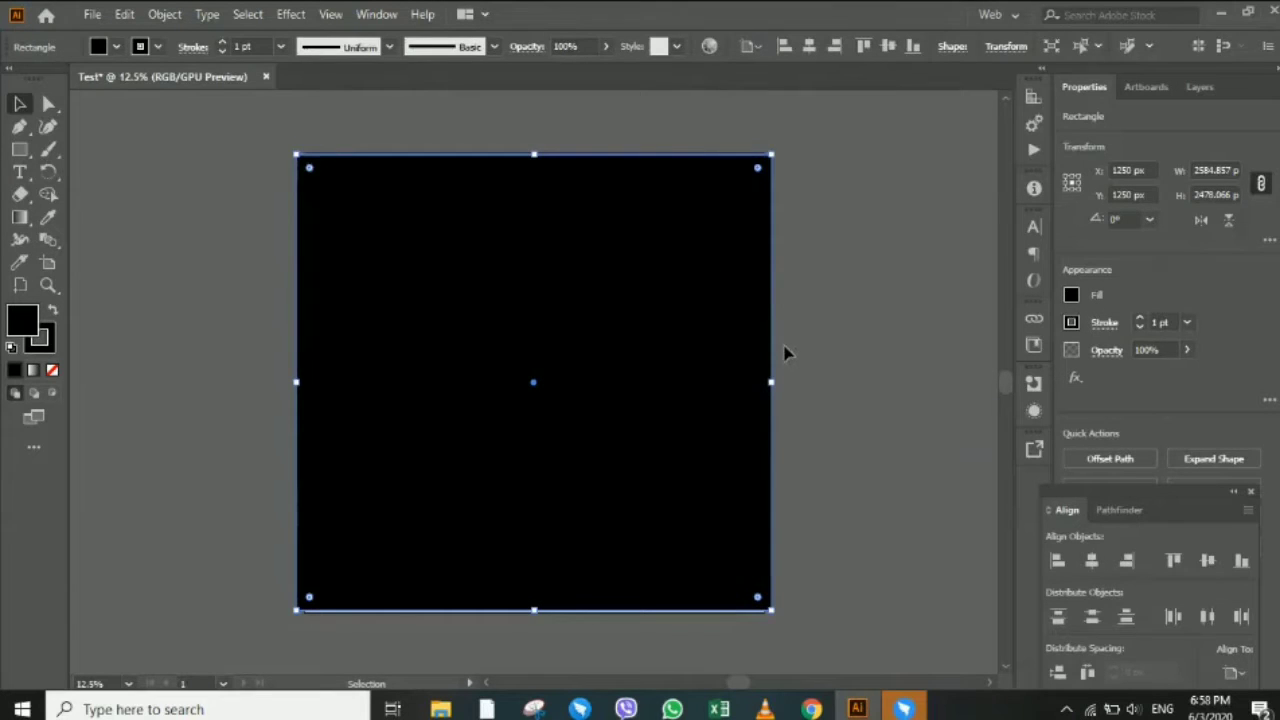
Give the black rectangle a white stroke with a 5 pt weight.
left_click(1071, 323)
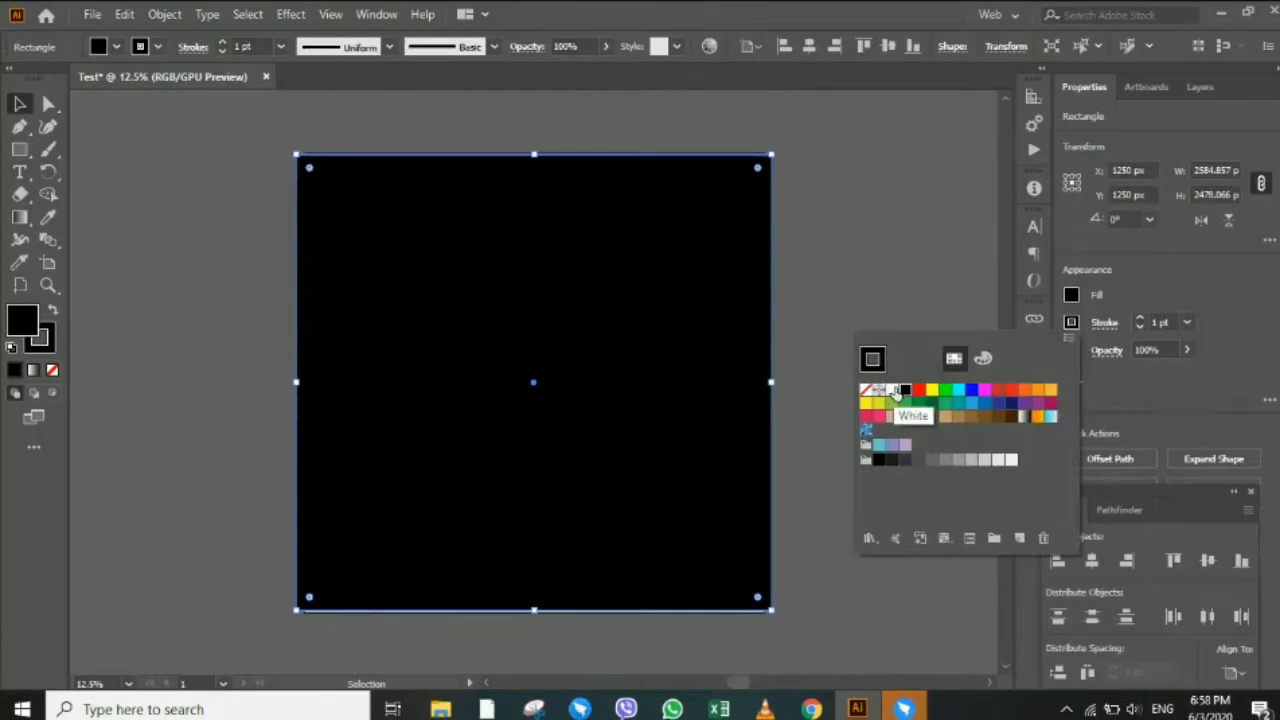
left_click(893, 391)
left_click(1140, 318)
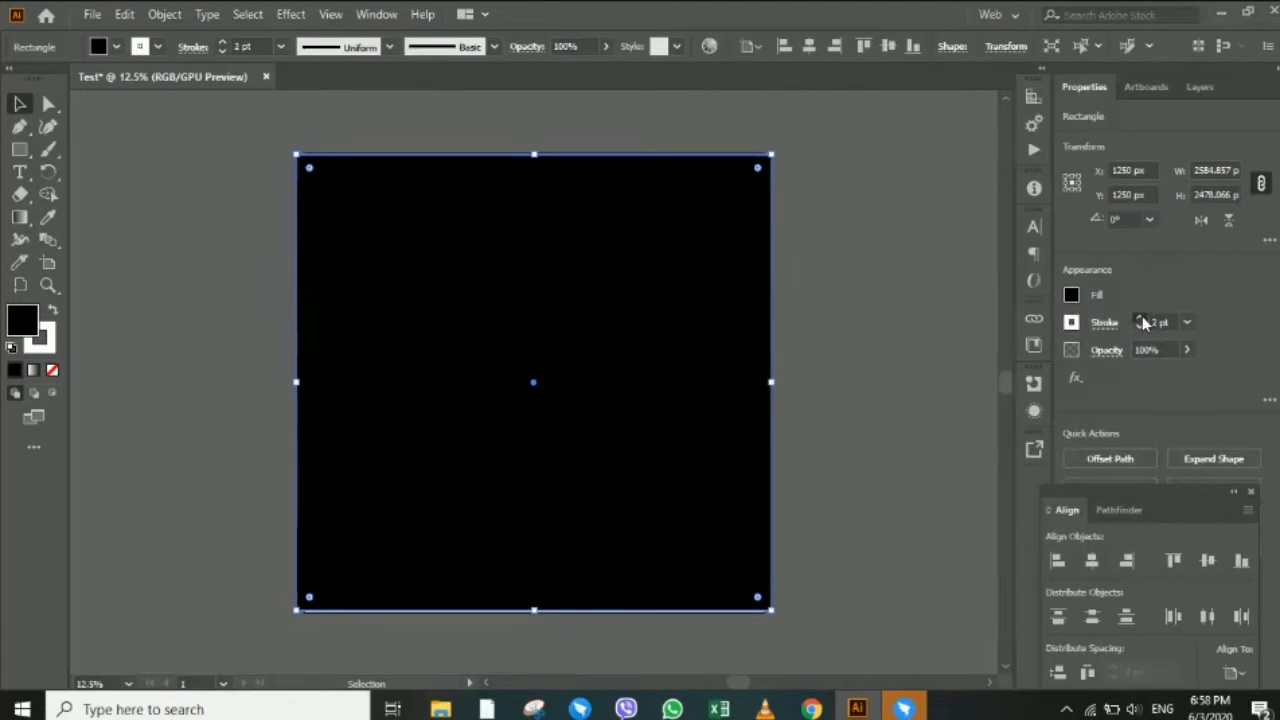
double_click(1140, 318)
Trial a lower opacity on the rectangle, leaving it at 100%, and move the Align panel.
key("ctrl+shift+a")
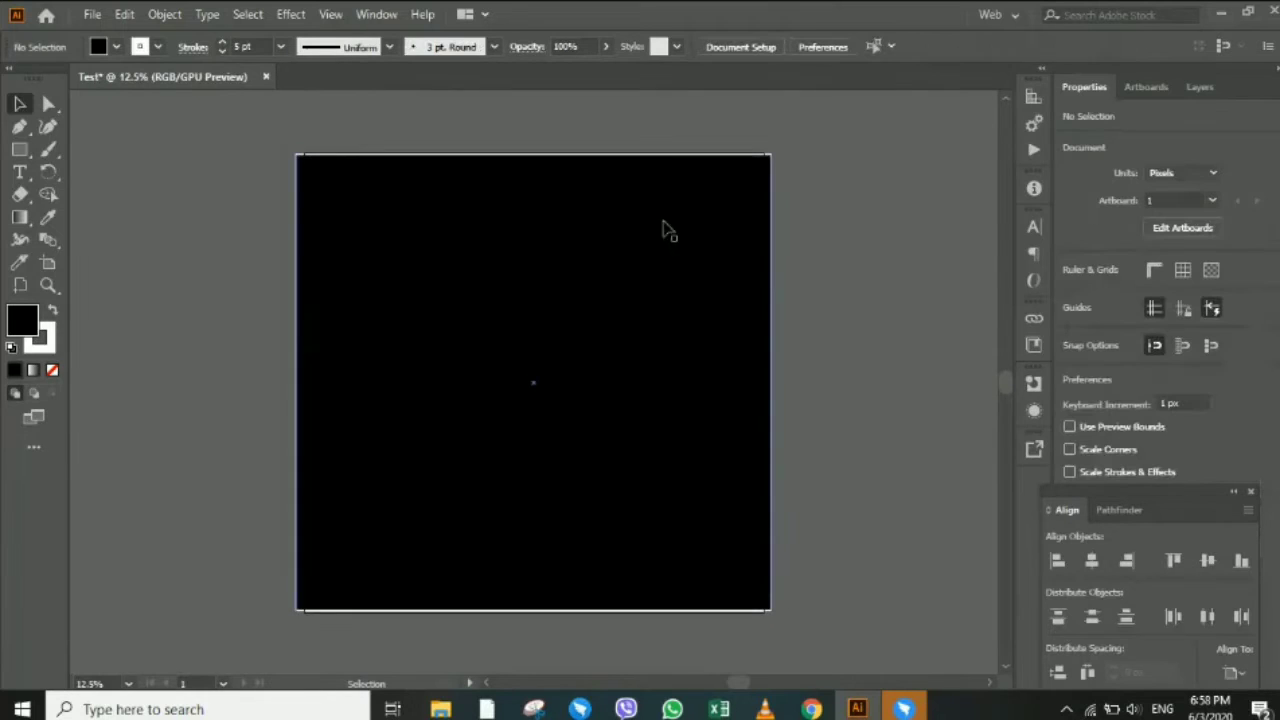
left_click(566, 346)
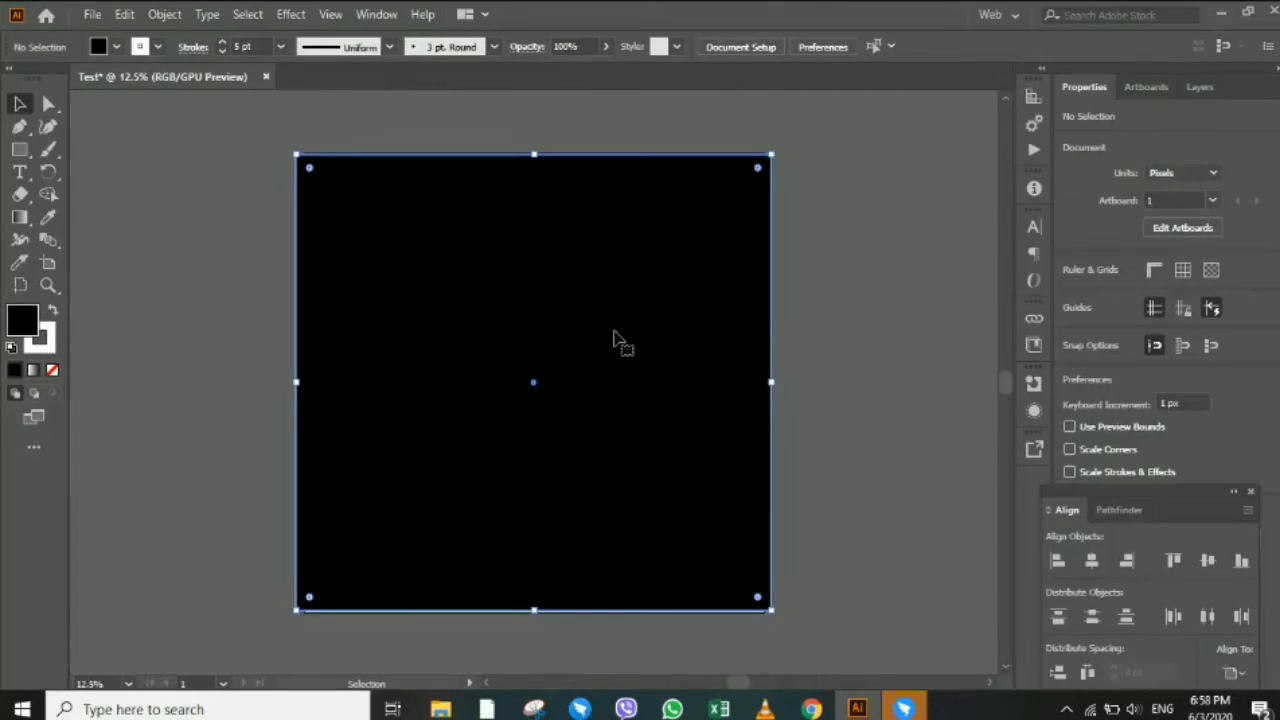
left_click(851, 363)
left_click(672, 362)
left_click(1185, 351)
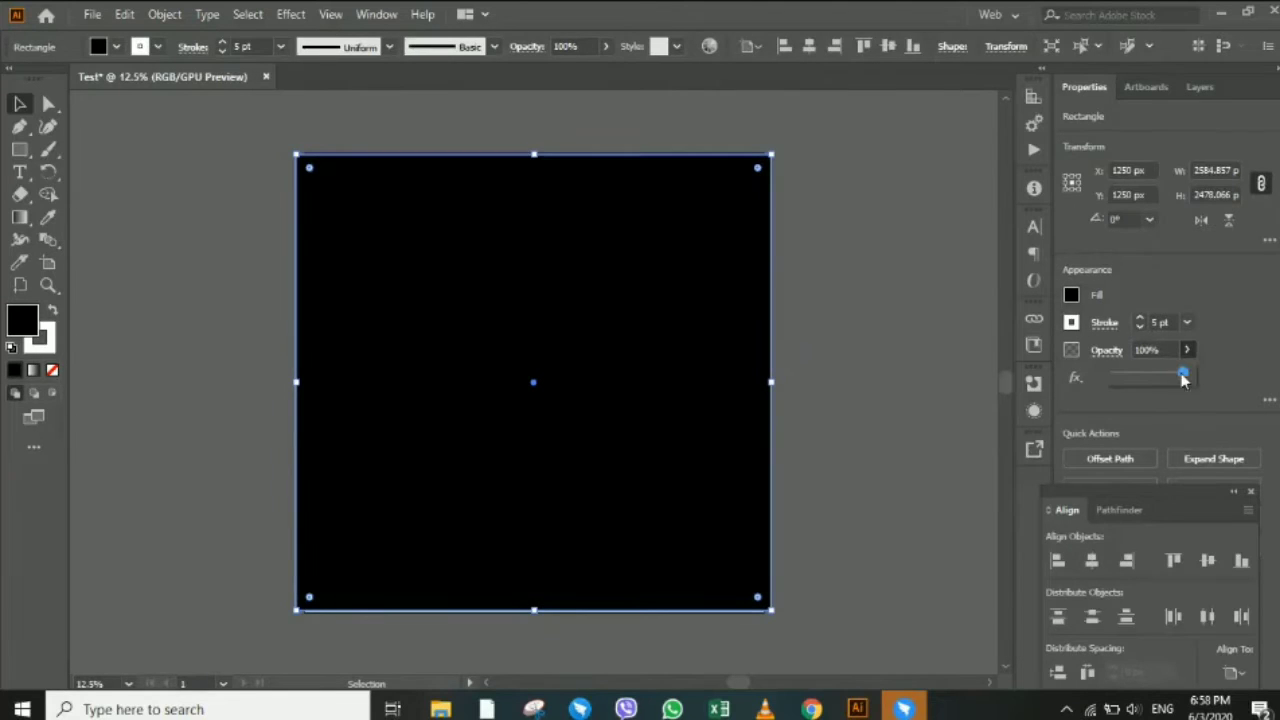
mouse_move(1183, 374)
left_mouse_down()
mouse_move(1145, 374)
mouse_move(1183, 374)
left_mouse_up()
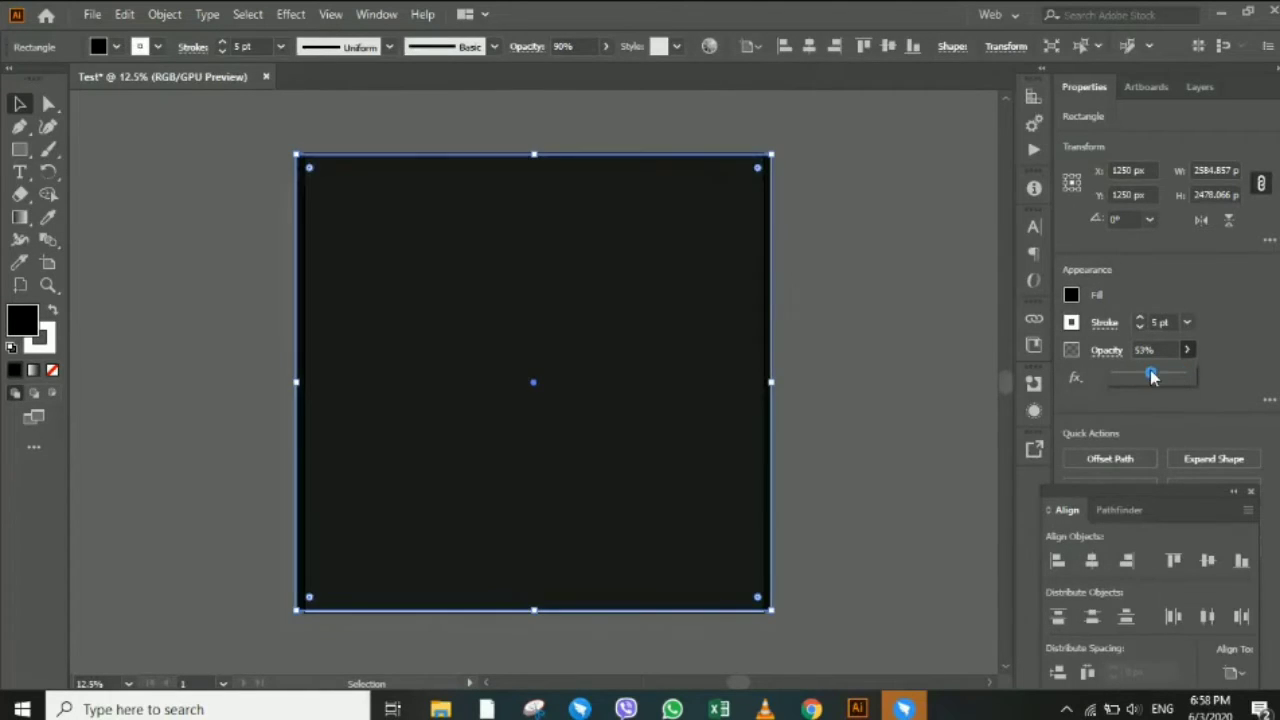
left_click(979, 399)
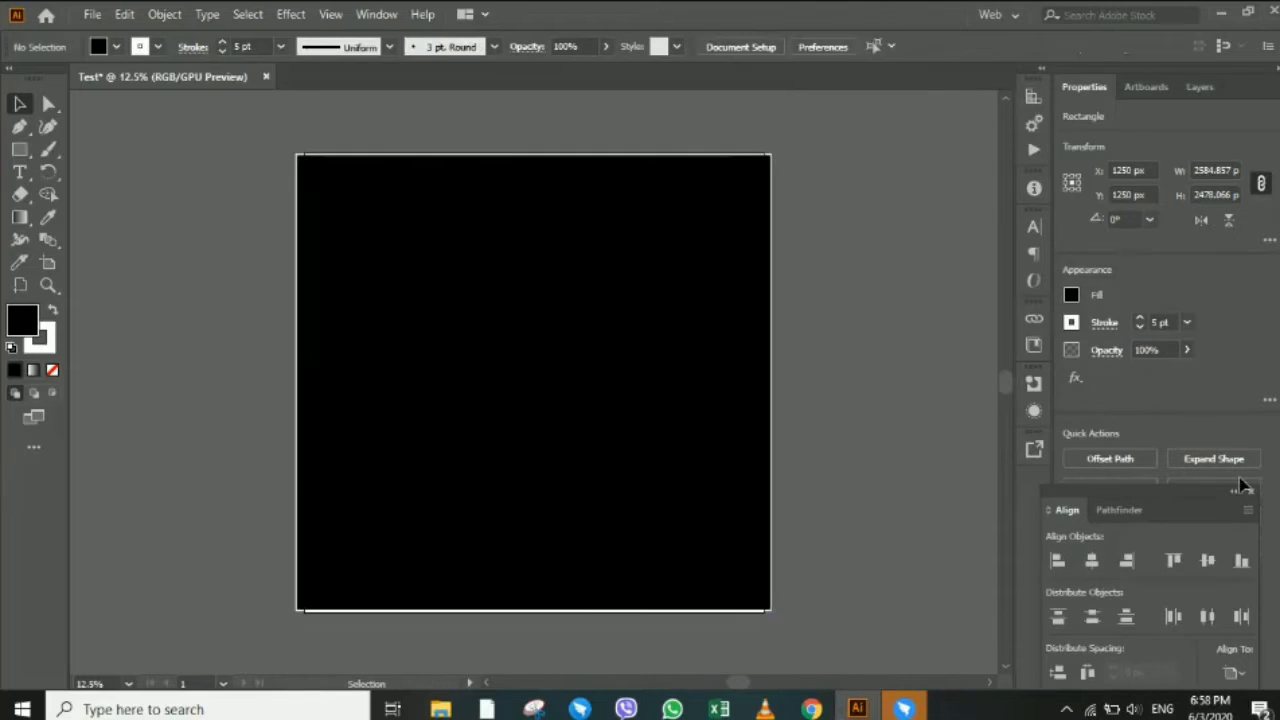
left_click_drag(1182, 494, 1154, 254)
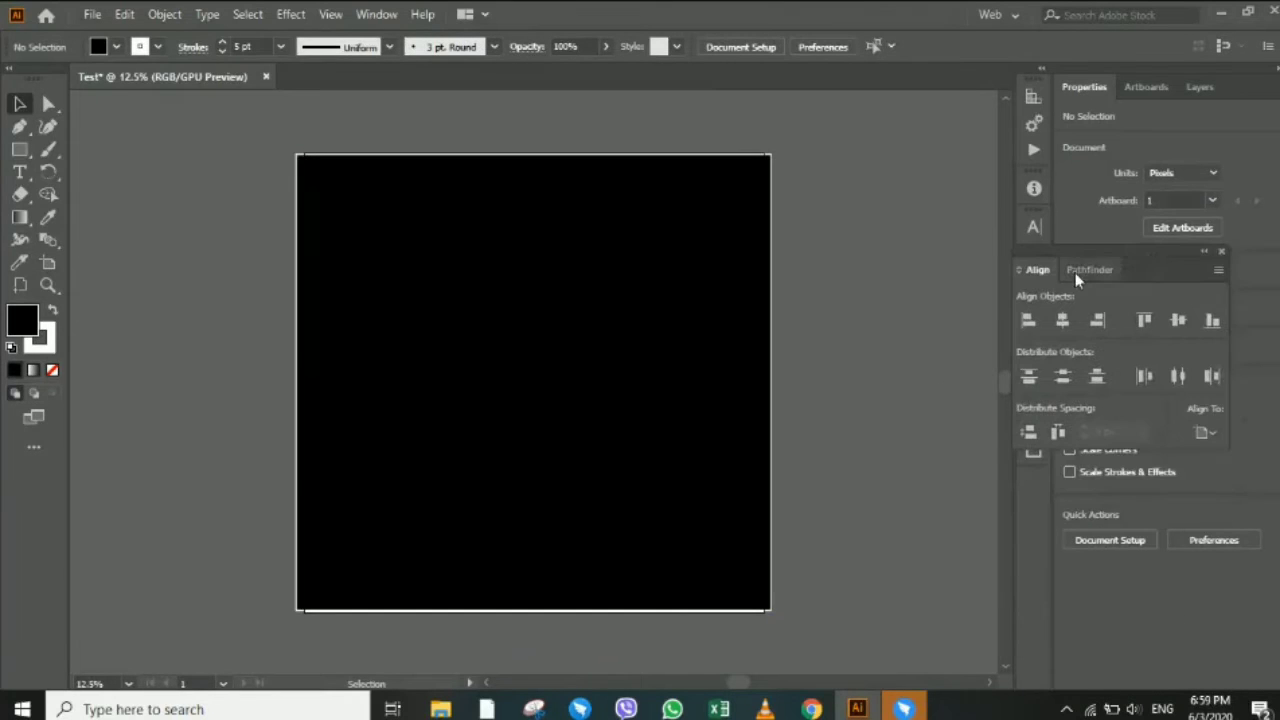
Reopen the Align panel from the Window menu and dock it beside the canvas.
left_click(1223, 251)
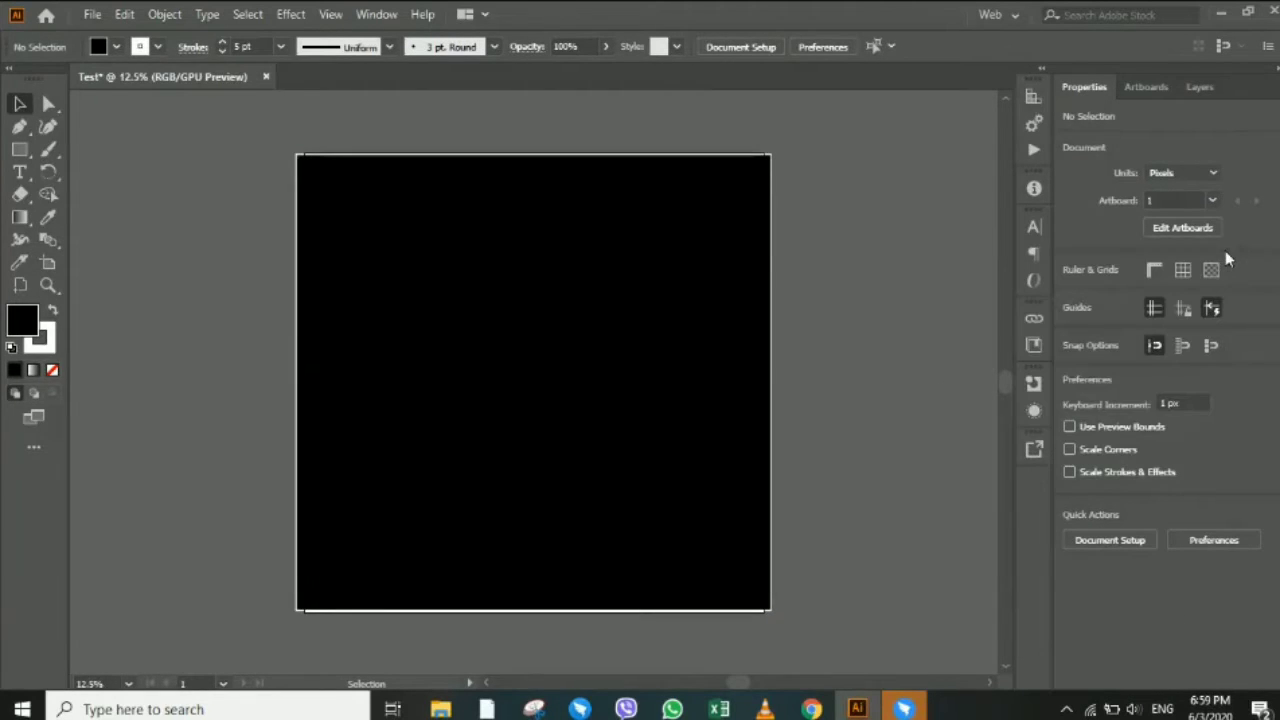
left_click(377, 16)
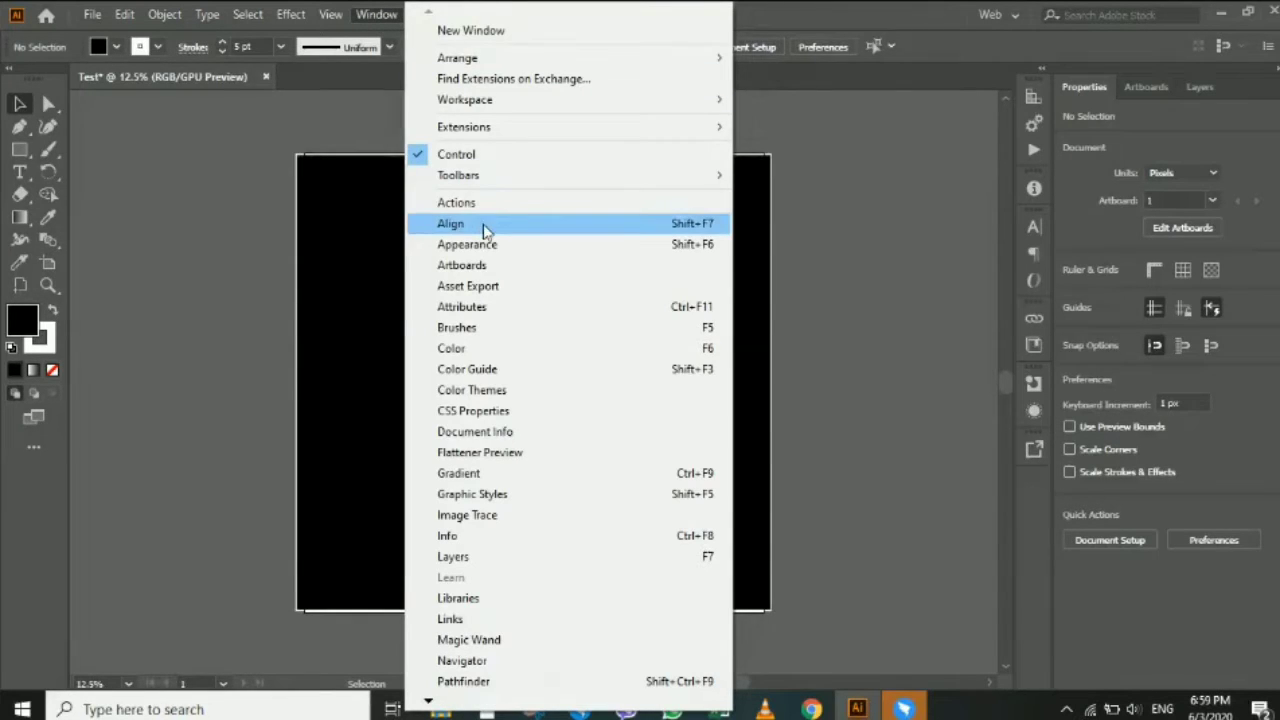
left_click(483, 224)
left_click_drag(988, 259, 914, 205)
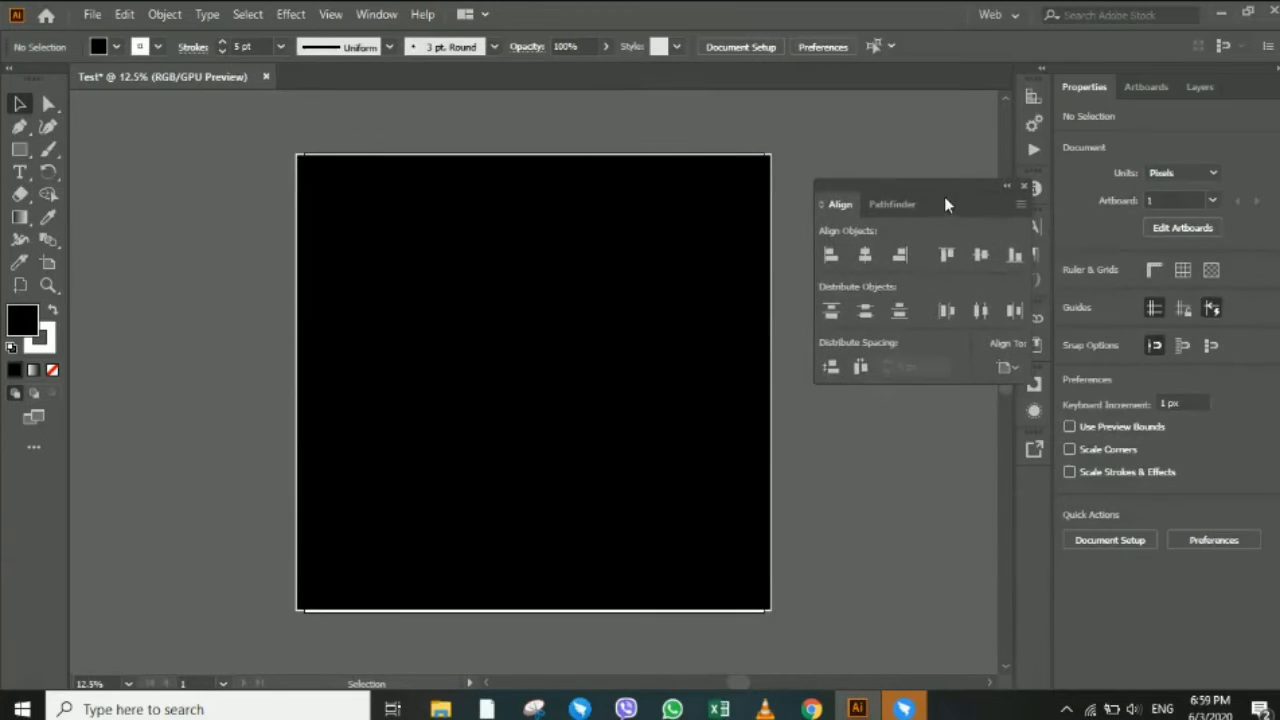
Select the rectangle and keep Align To set to Artboard, testing the align buttons.
left_click(752, 270)
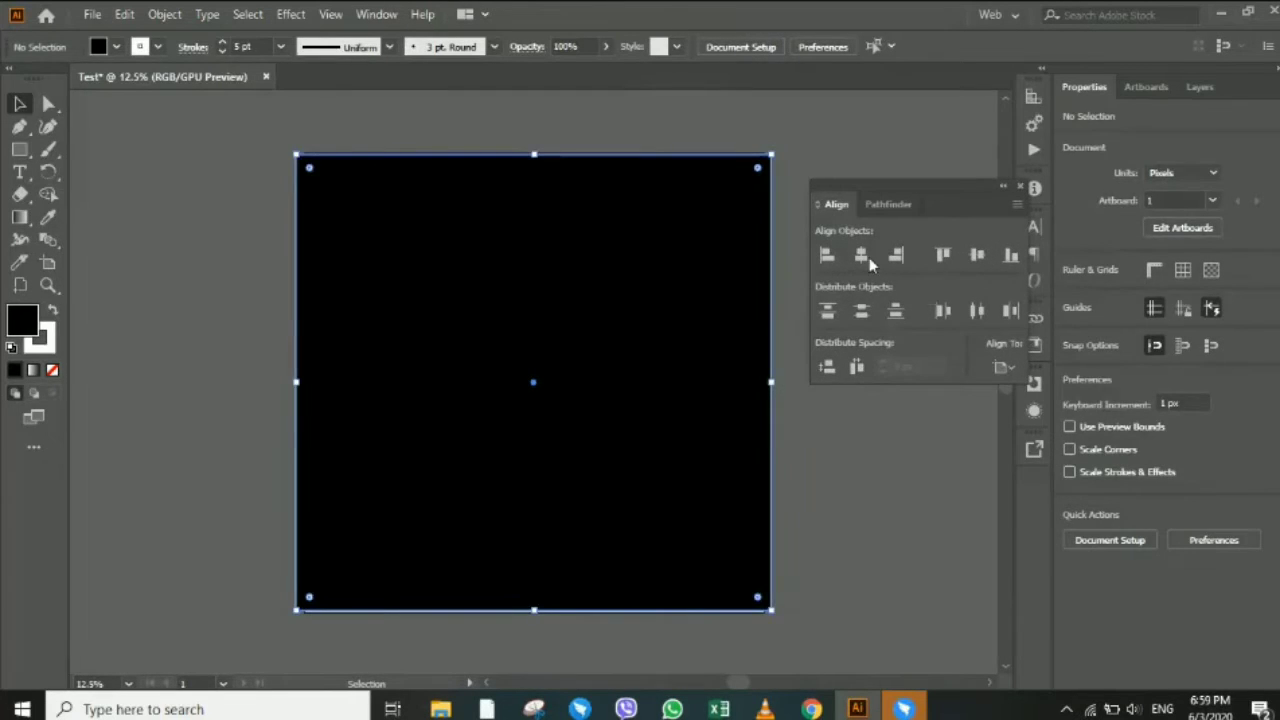
left_click(1003, 366)
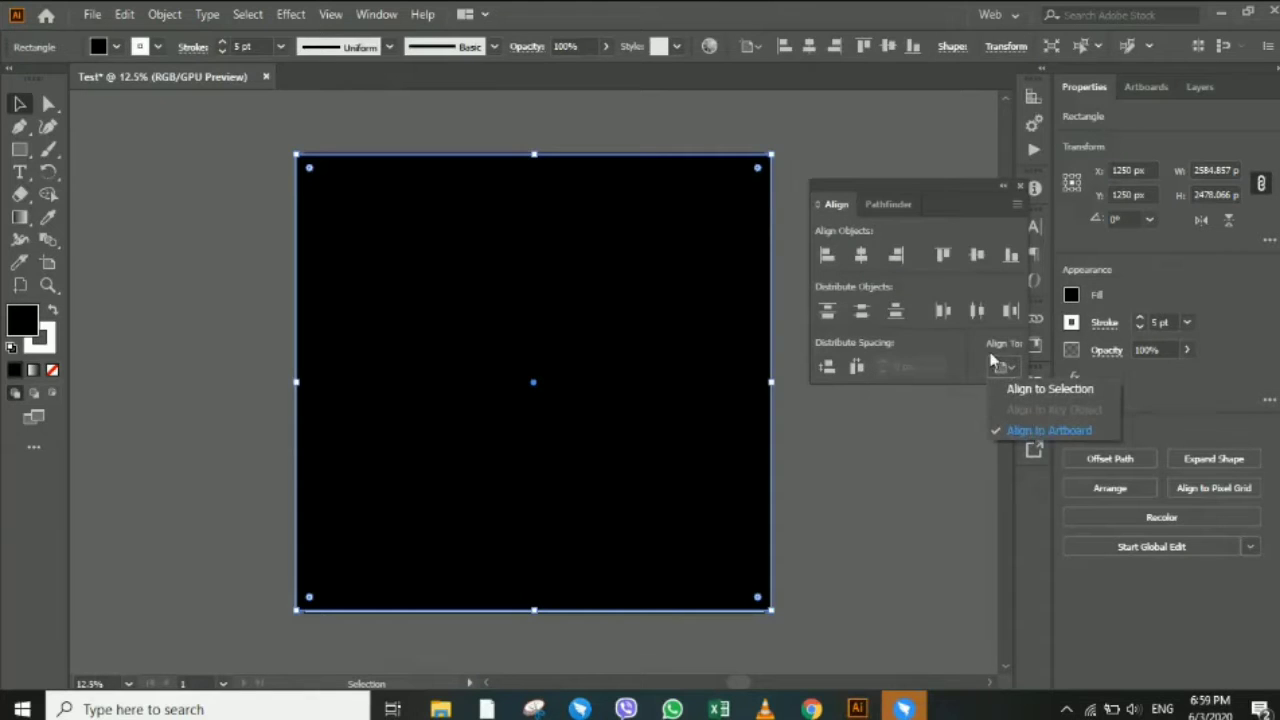
left_click(993, 360)
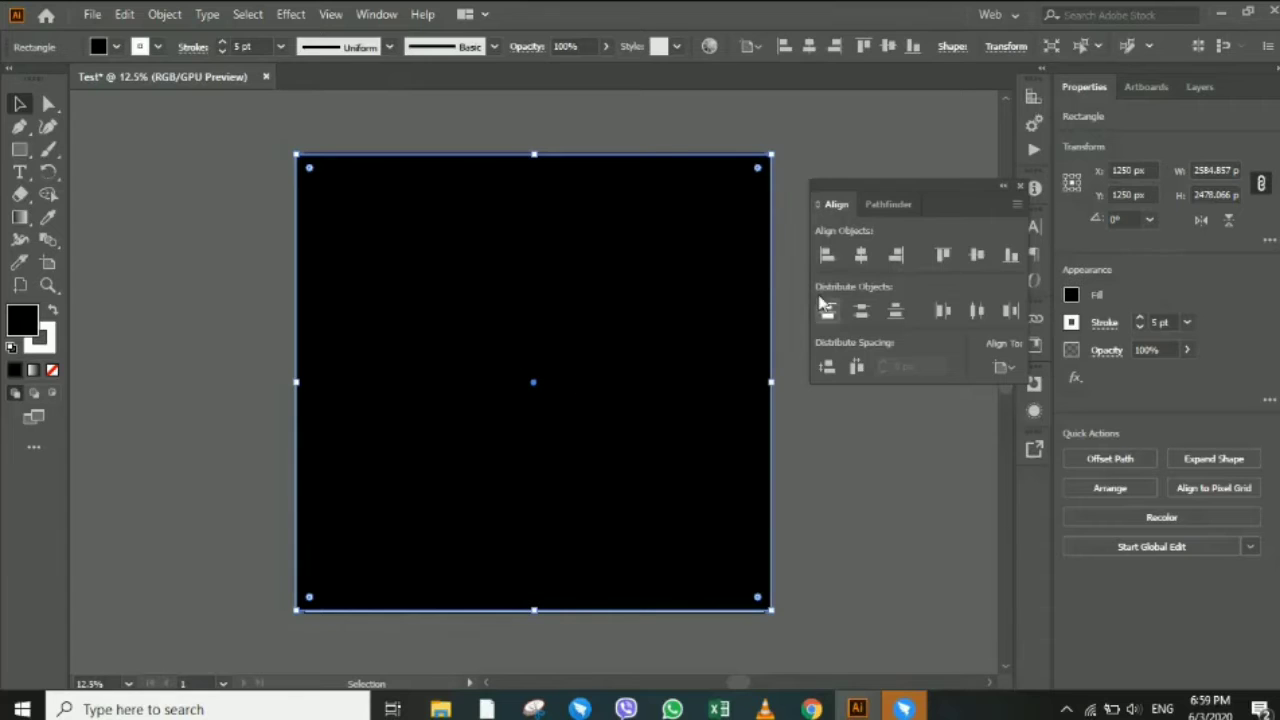
left_click(860, 258)
left_click(860, 257)
left_click(988, 258)
Shrink and centre the rectangle on the artboard, then shrink it to about 636 × 610 px upper-left.
left_click_drag(771, 609, 760, 575)
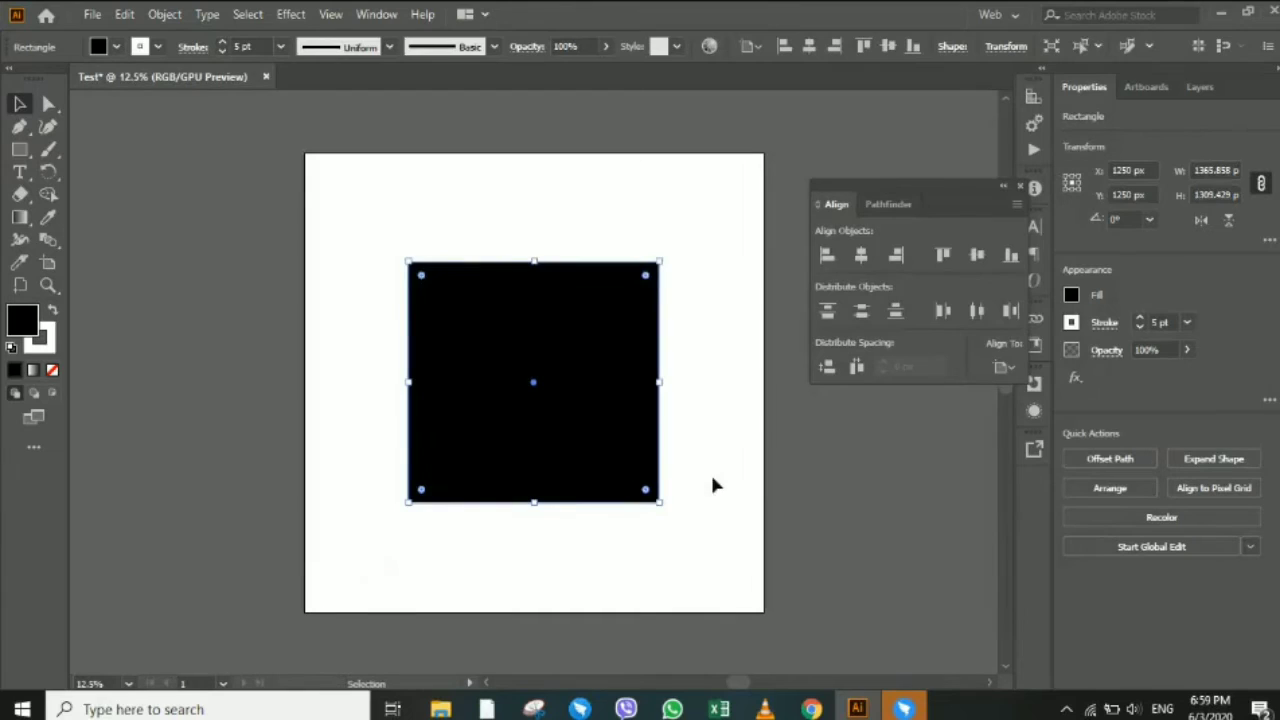
left_click_drag(609, 420, 664, 314)
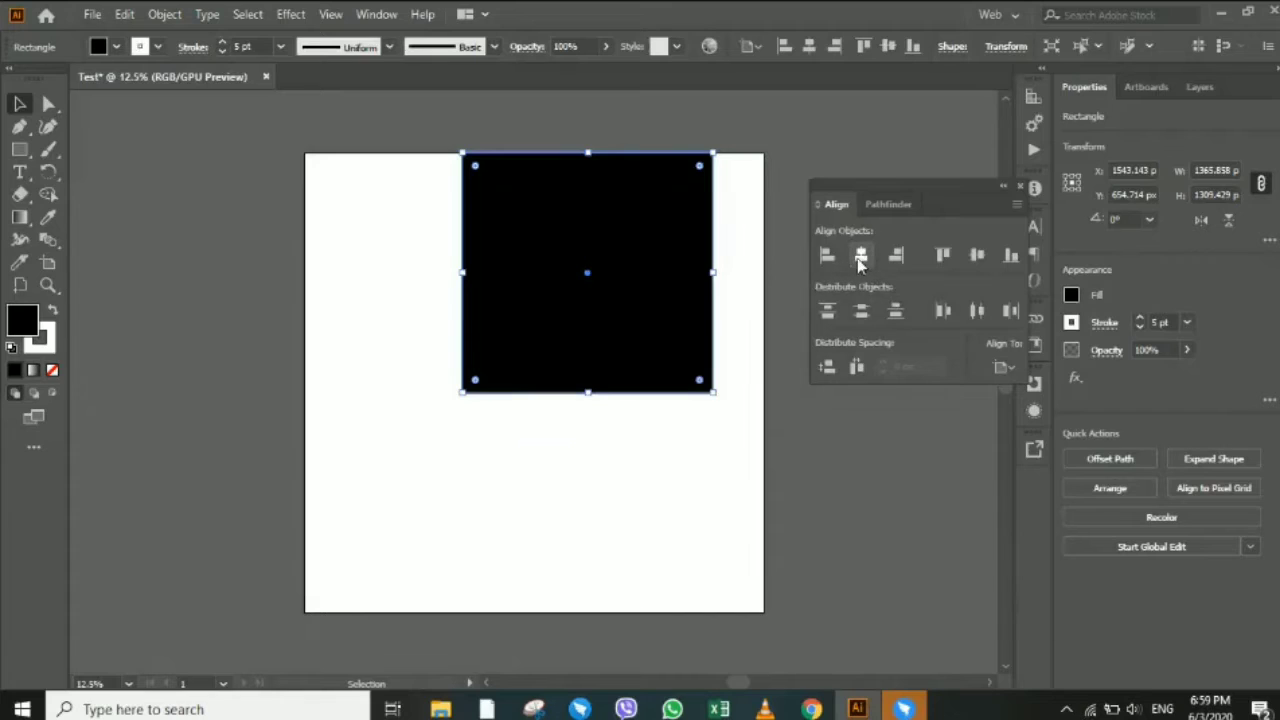
left_click(860, 262)
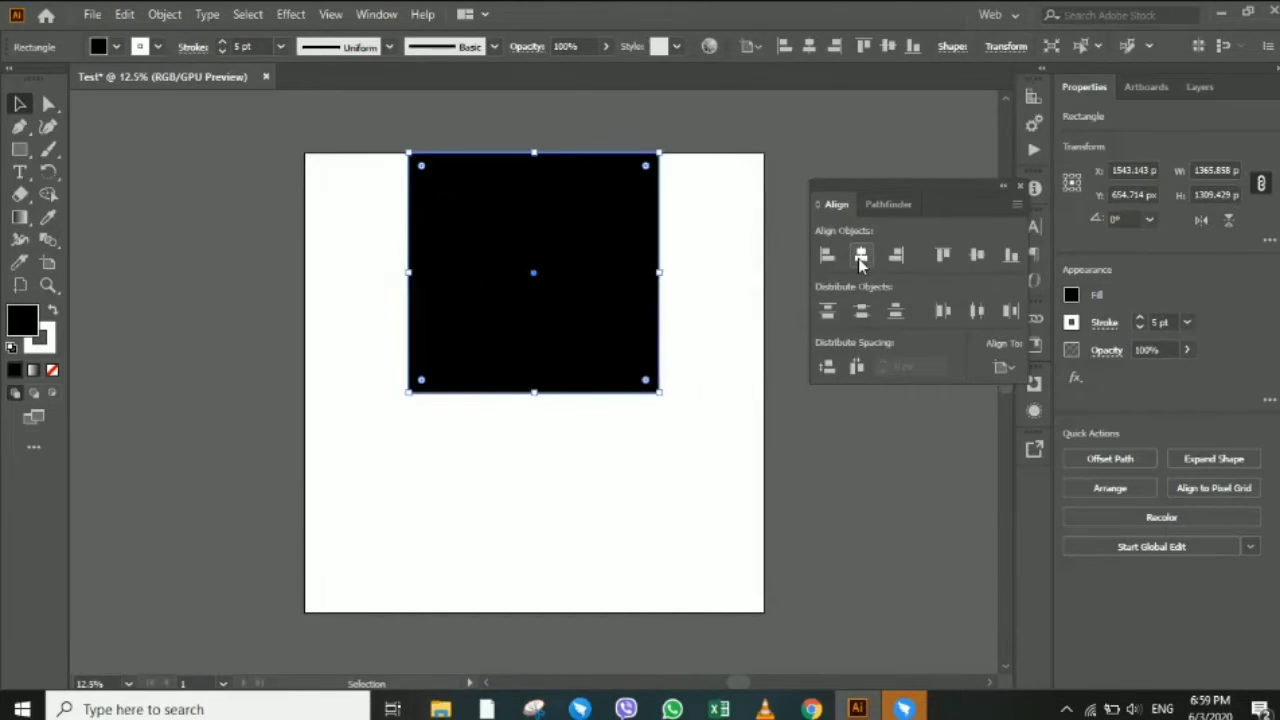
left_click(977, 256)
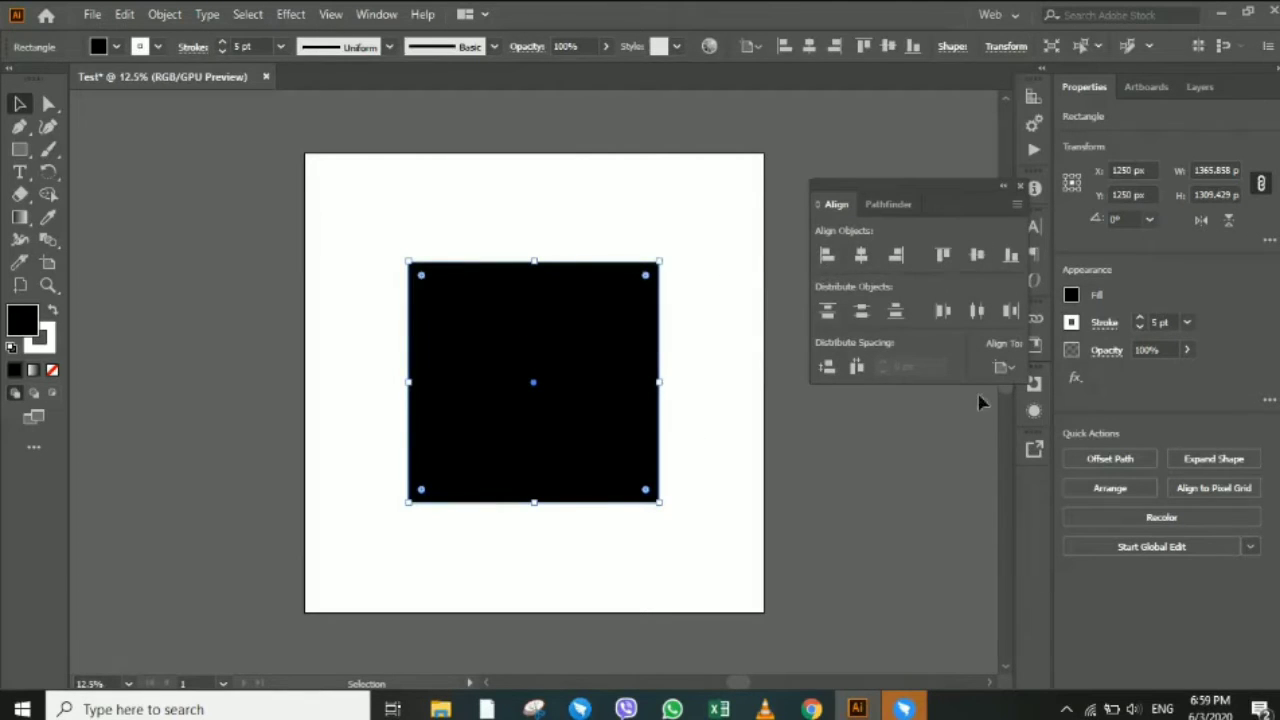
left_click(840, 545)
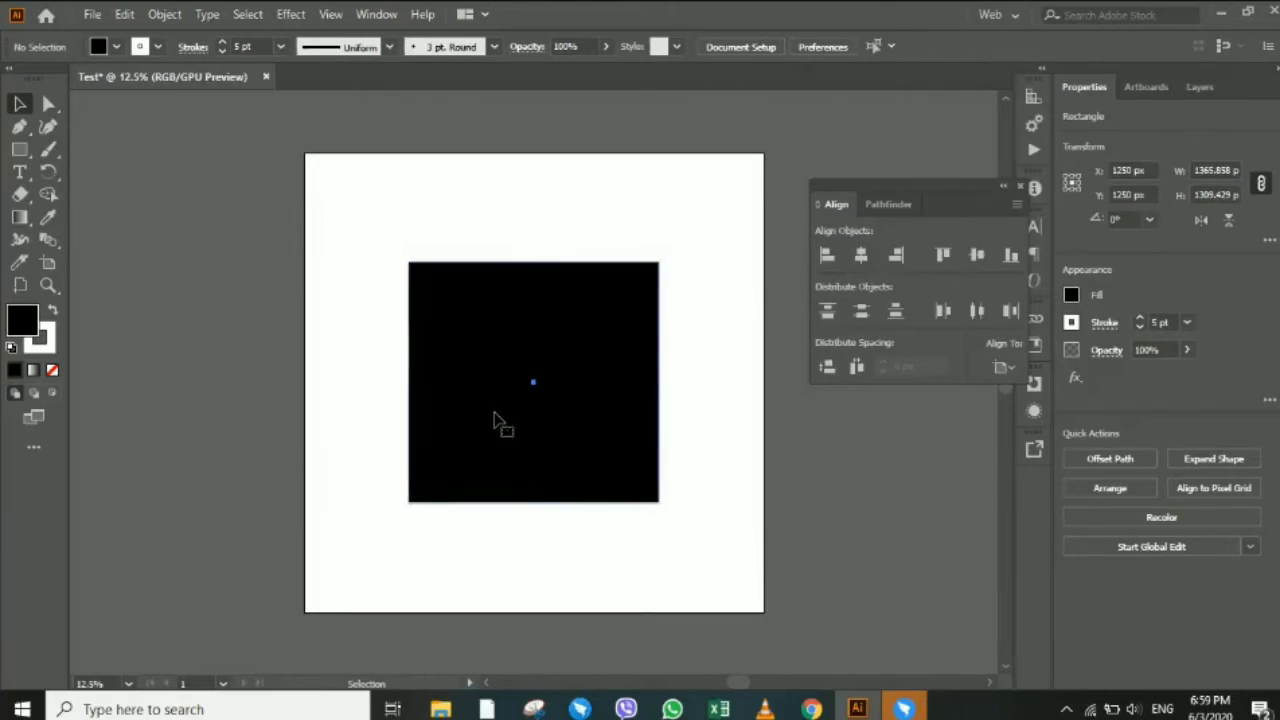
left_click_drag(663, 497, 420, 313)
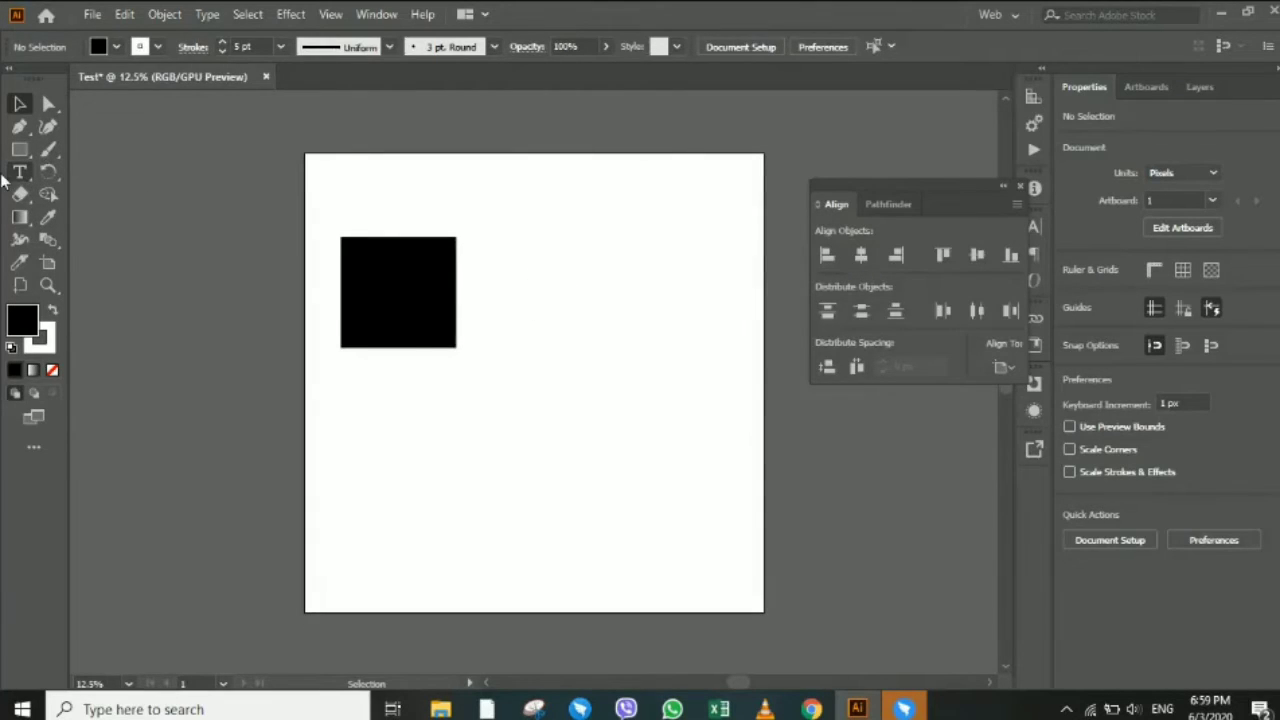
Draw a text area right of the black square and clear its placeholder text.
left_click(19, 172)
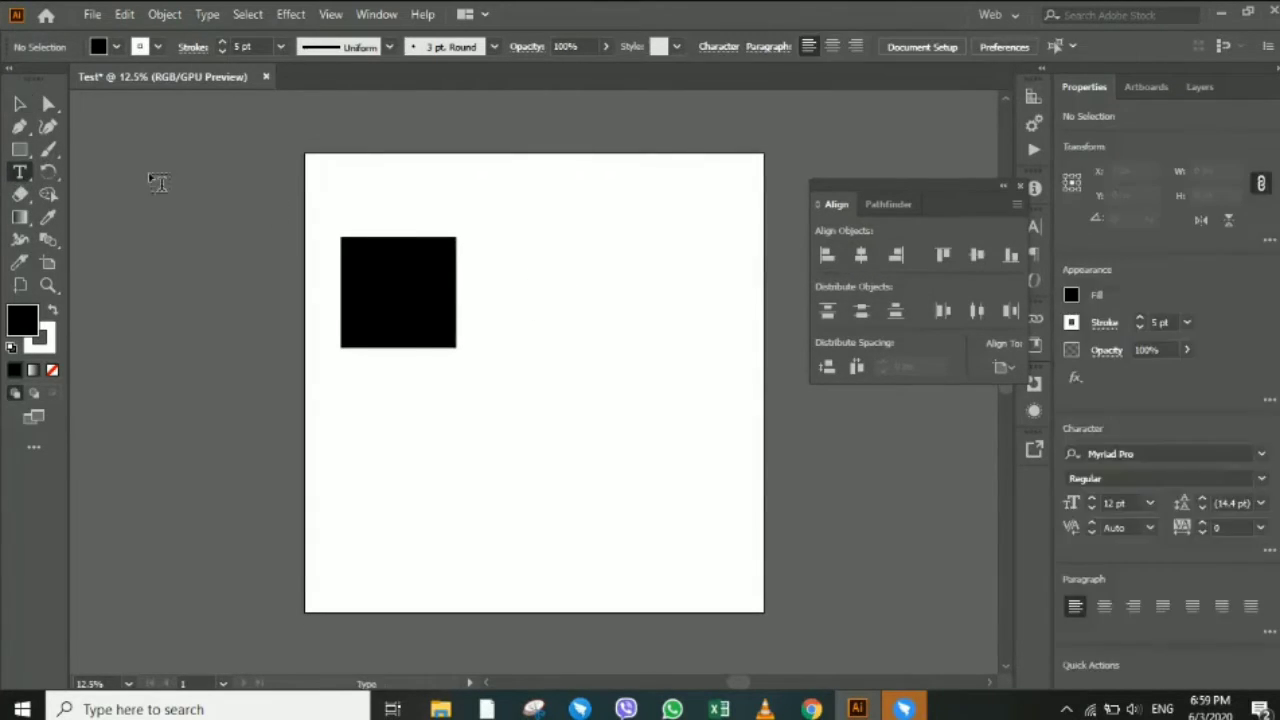
mouse_move(522, 244)
left_mouse_down()
mouse_move(604, 298)
mouse_move(697, 320)
left_mouse_up()
key("Escape")
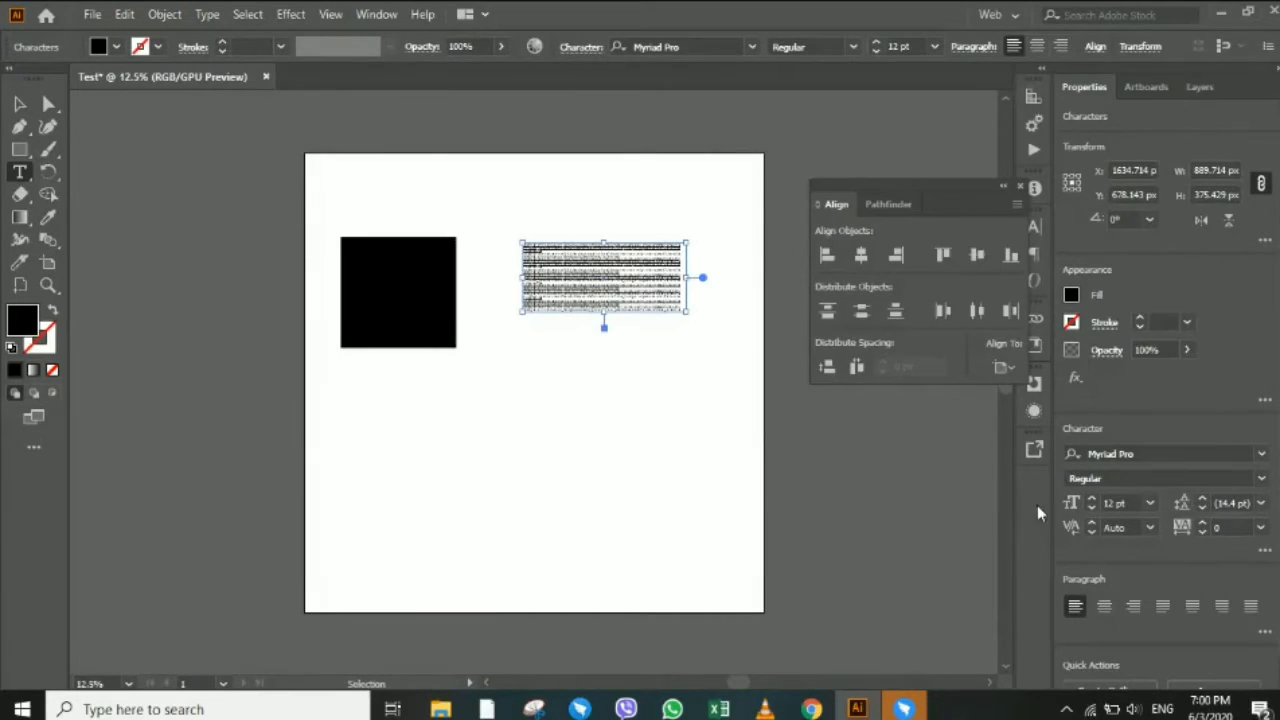
left_click(1150, 503)
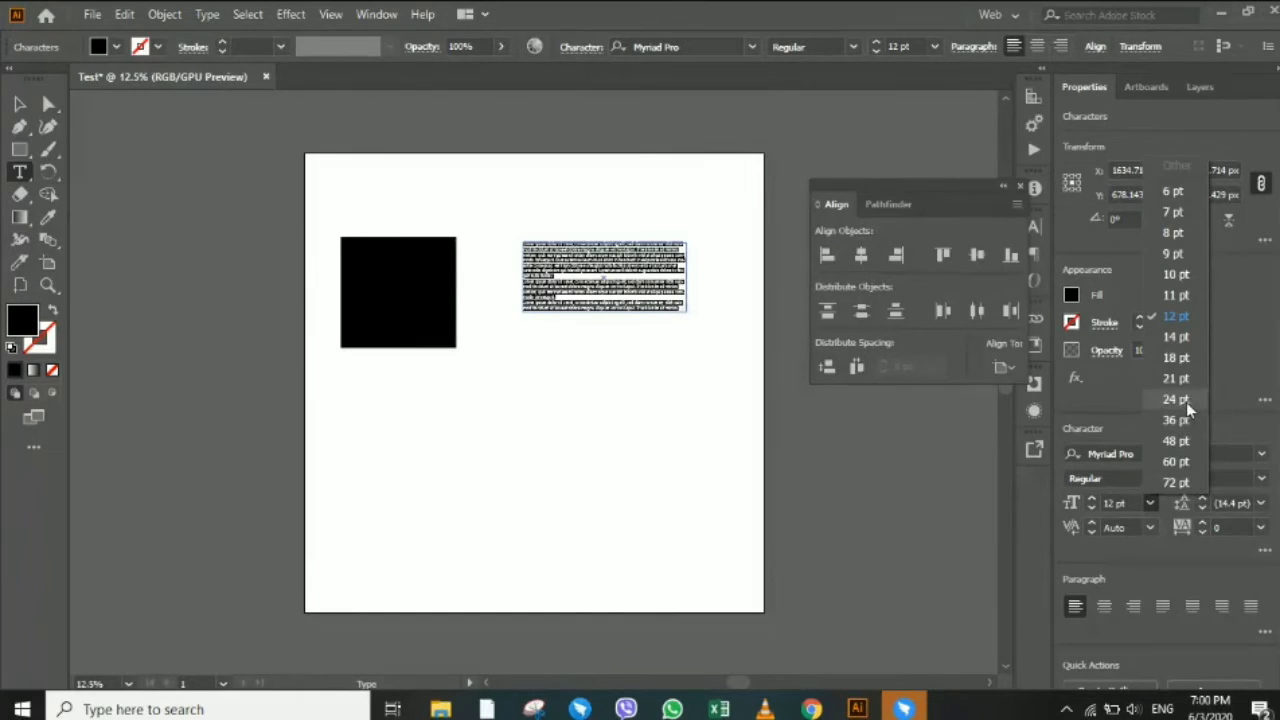
left_click(1183, 484)
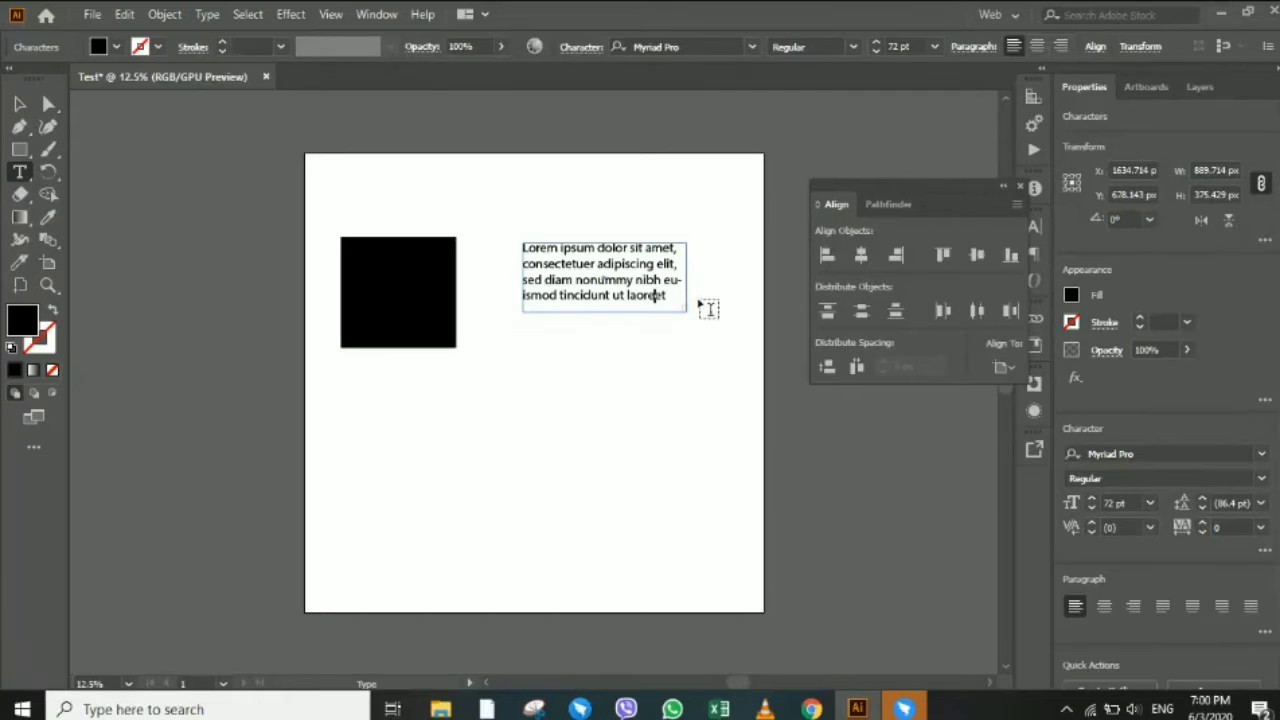
left_click_drag(708, 309, 527, 248)
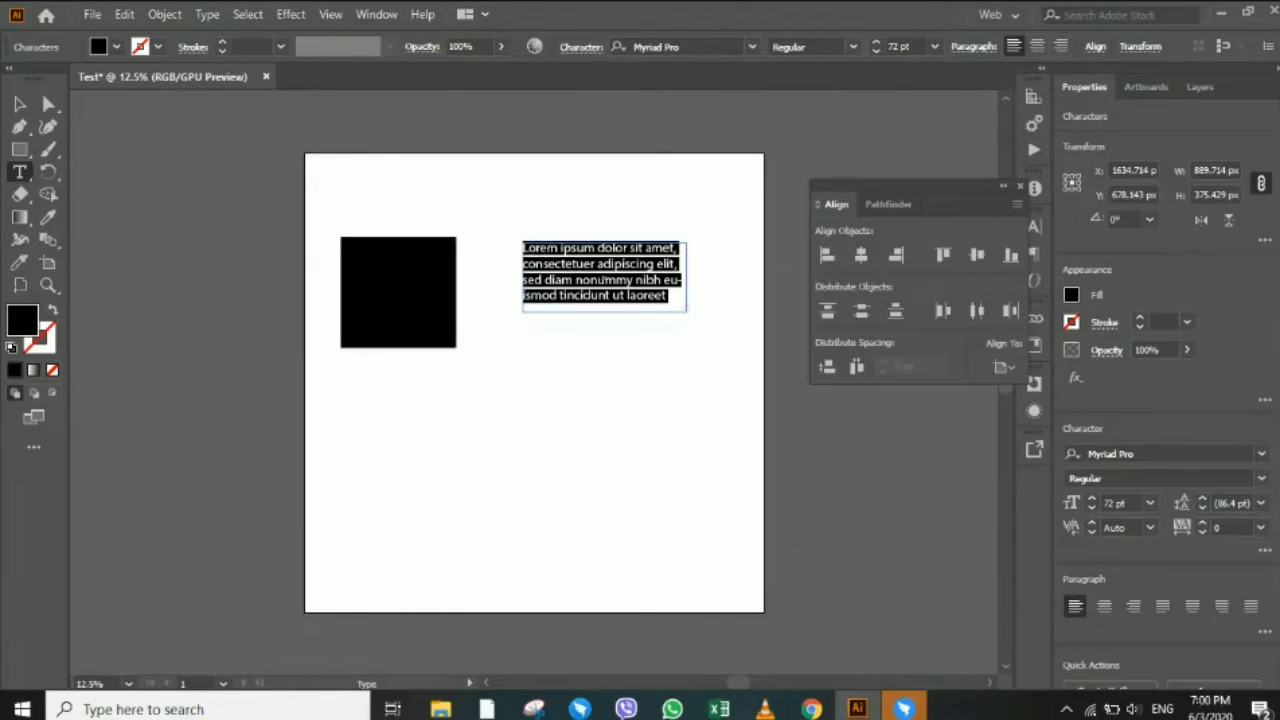
key("ctrl+shift+period")
key("ctrl+shift+period")
key("ctrl+shift+period")
key("ctrl+shift+period")
key("ctrl+shift+period")
key("ctrl+shift+period")
key("ctrl+shift+period")
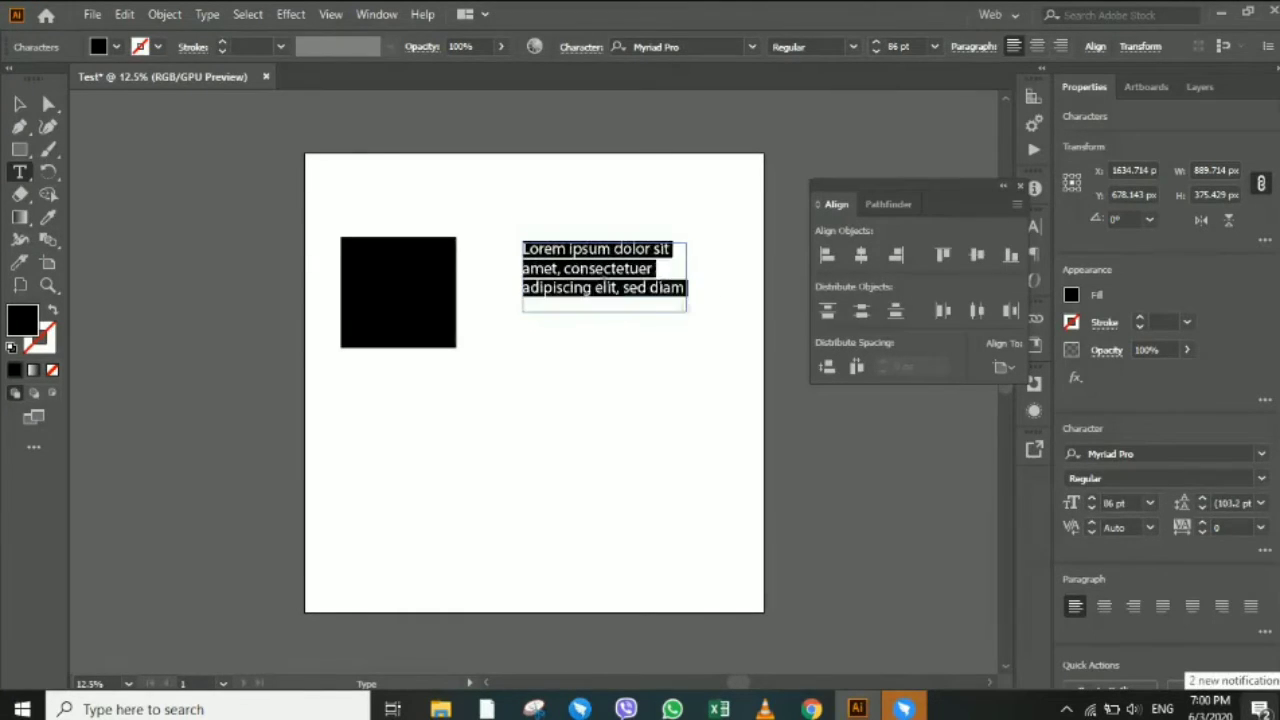
key("ctrl+shift+period")
key("ctrl+shift+period")
key("ctrl+shift+period")
key("ctrl+shift+period")
key("ctrl+shift+period")
key("ctrl+shift+period")
key("ctrl+shift+period")
key("ctrl+shift+period")
key("ctrl+shift+period")
key("ctrl+shift+period")
key("ctrl+shift+period")
key("ctrl+shift+period")
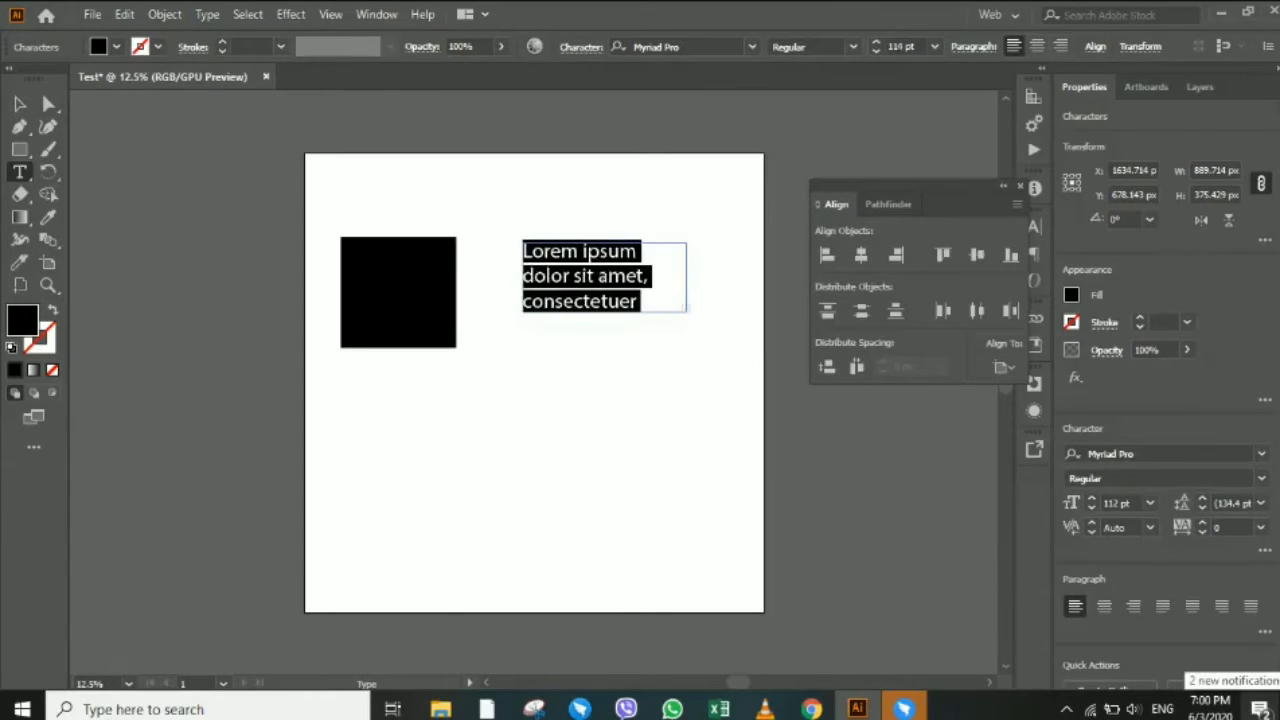
key("BackSpace")
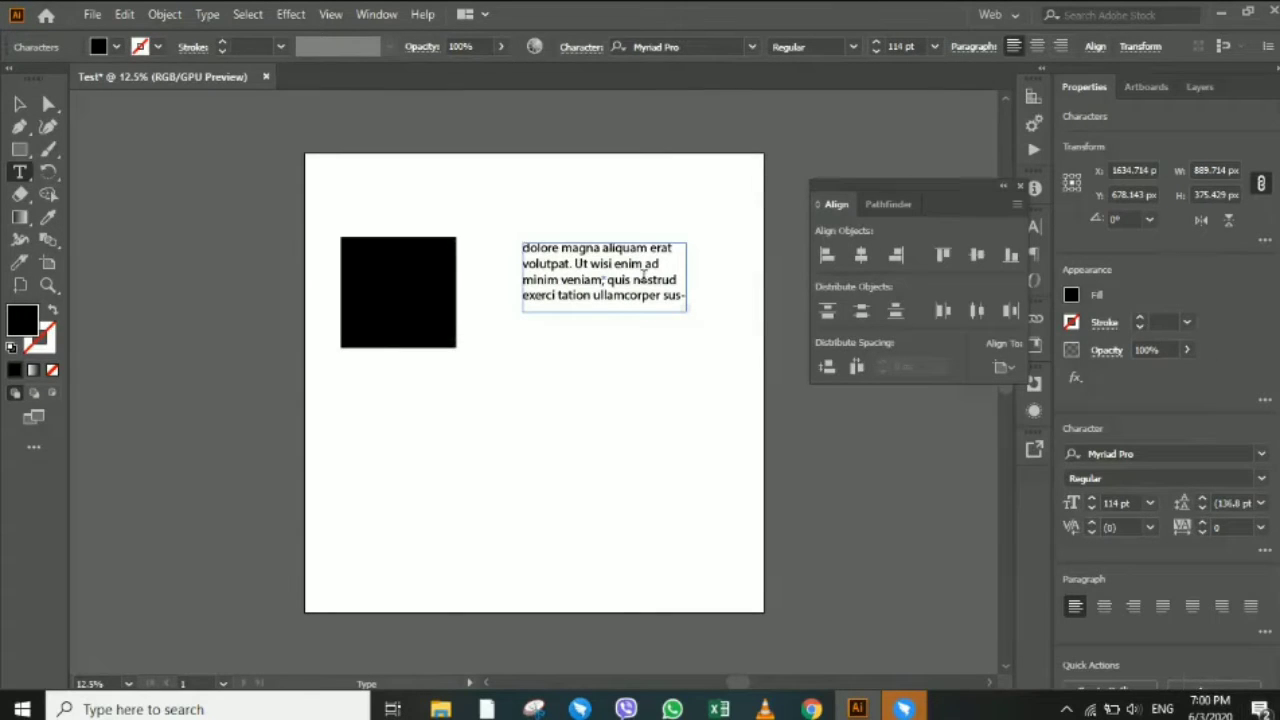
key("ctrl+a")
key("BackSpace")
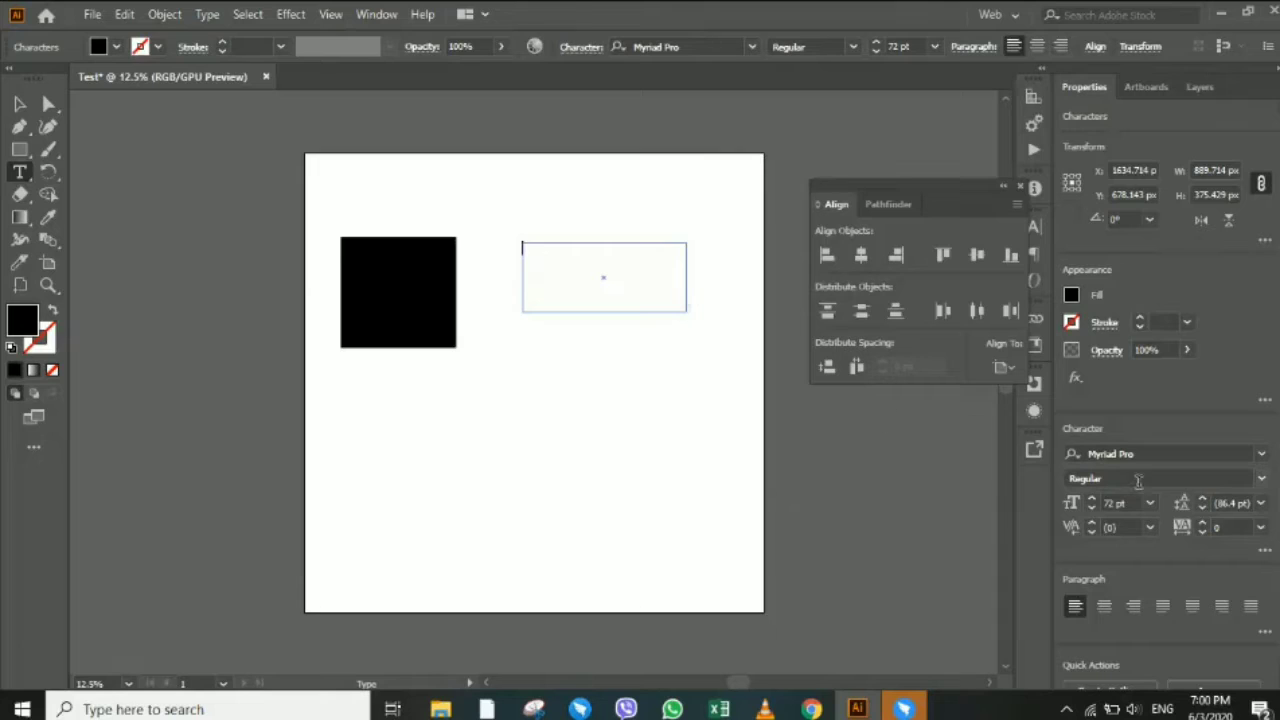
Set the font size to 120 pt and type 'ecellandc' in the frame.
left_click(1118, 503)
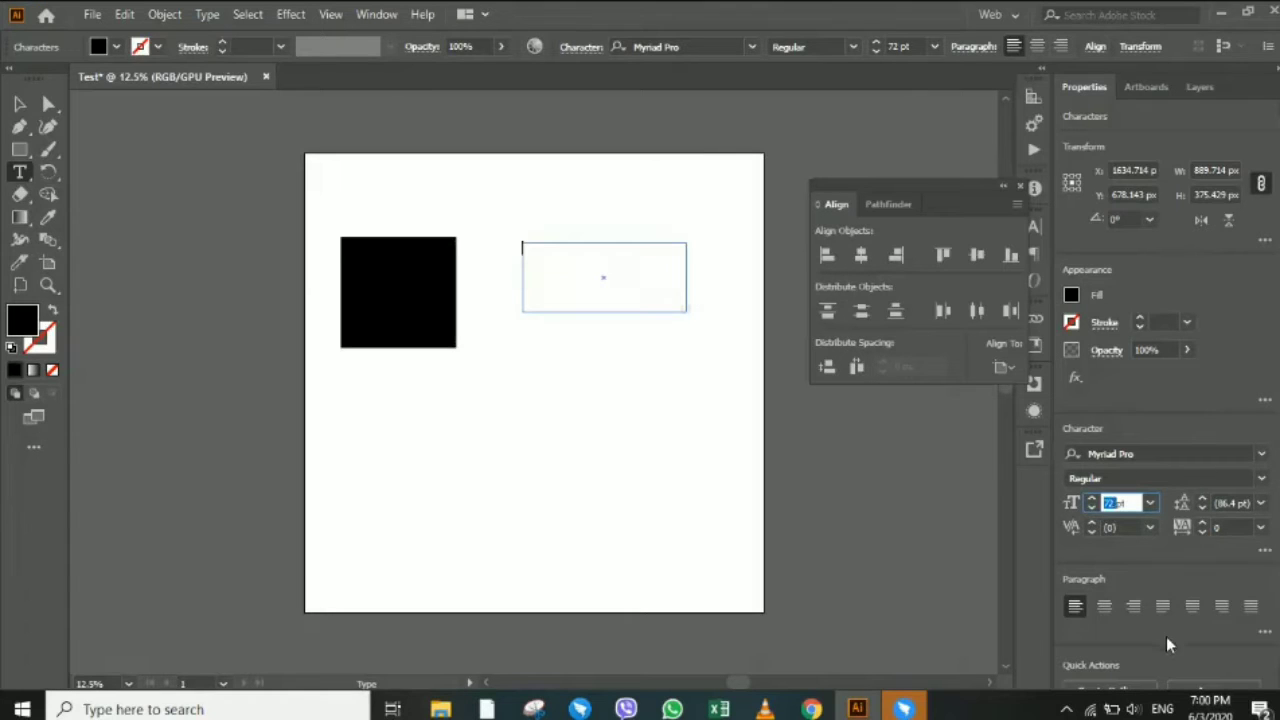
type("120")
key("Return")
type("T")
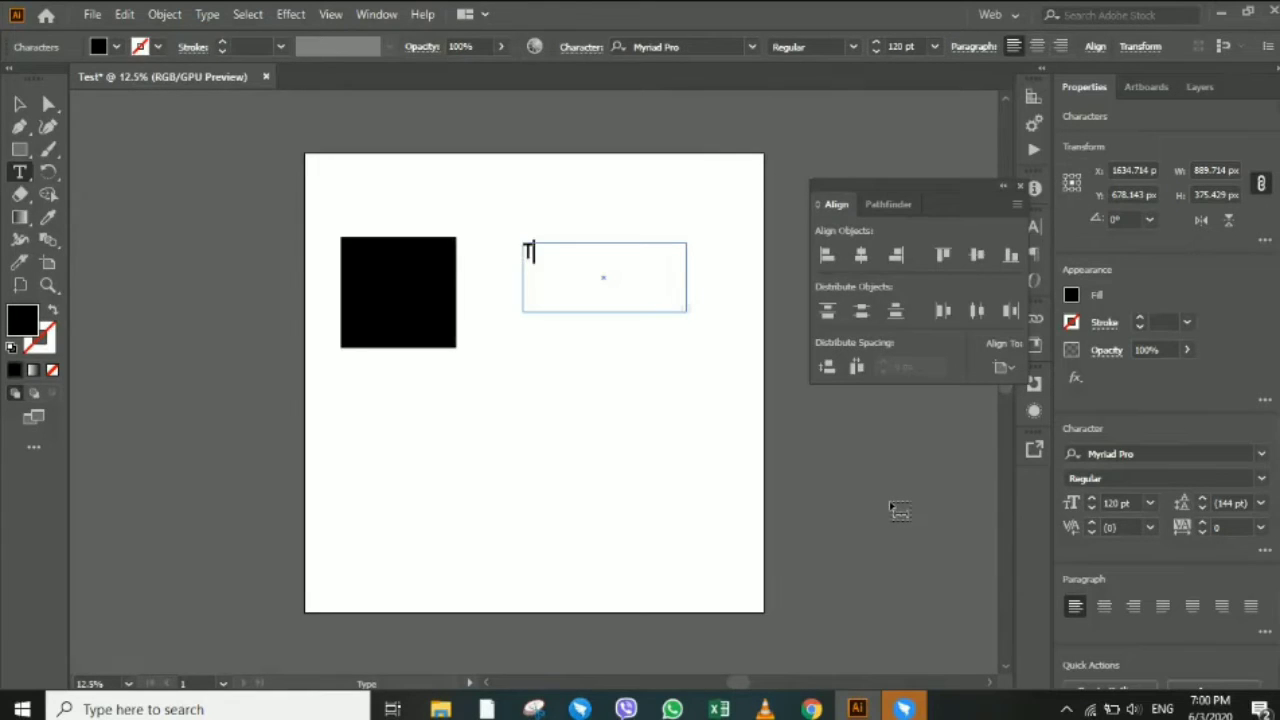
key("BackSpace")
type("B")
type("cel")
key("BackSpace")
key("BackSpace")
key("BackSpace")
key("BackSpace")
type("ecelland")
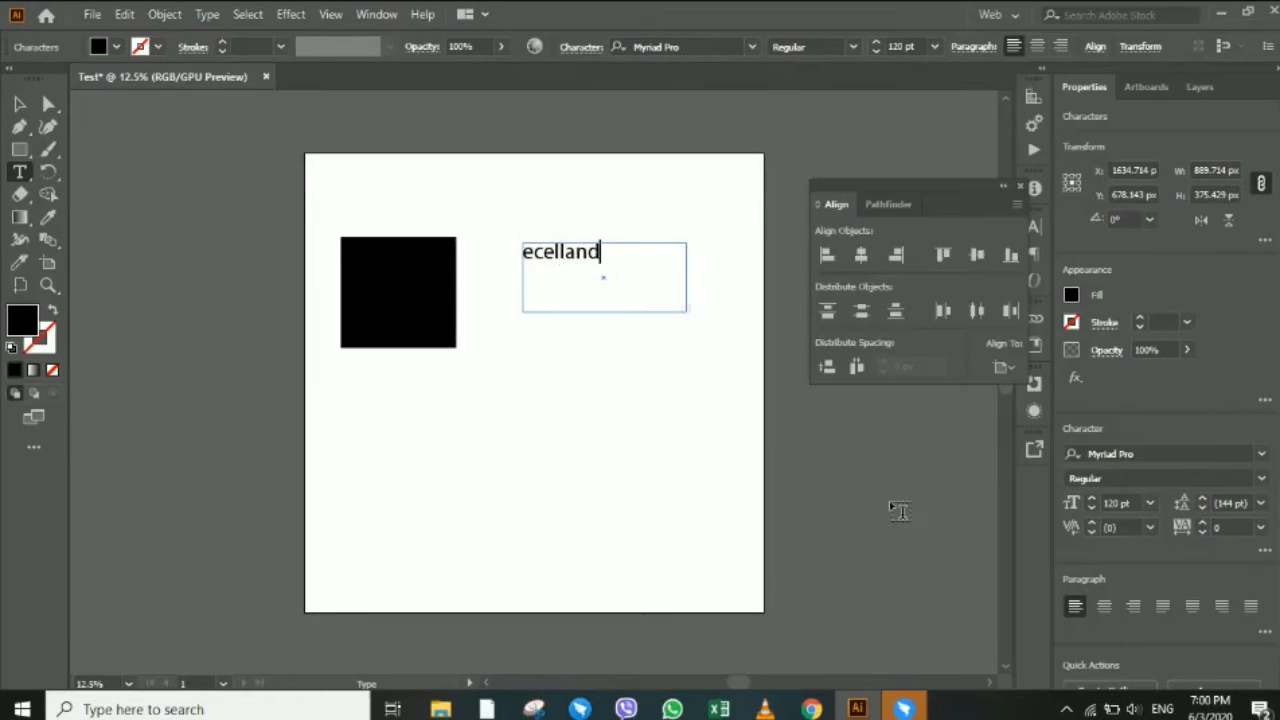
type("c")
left_click(19, 103)
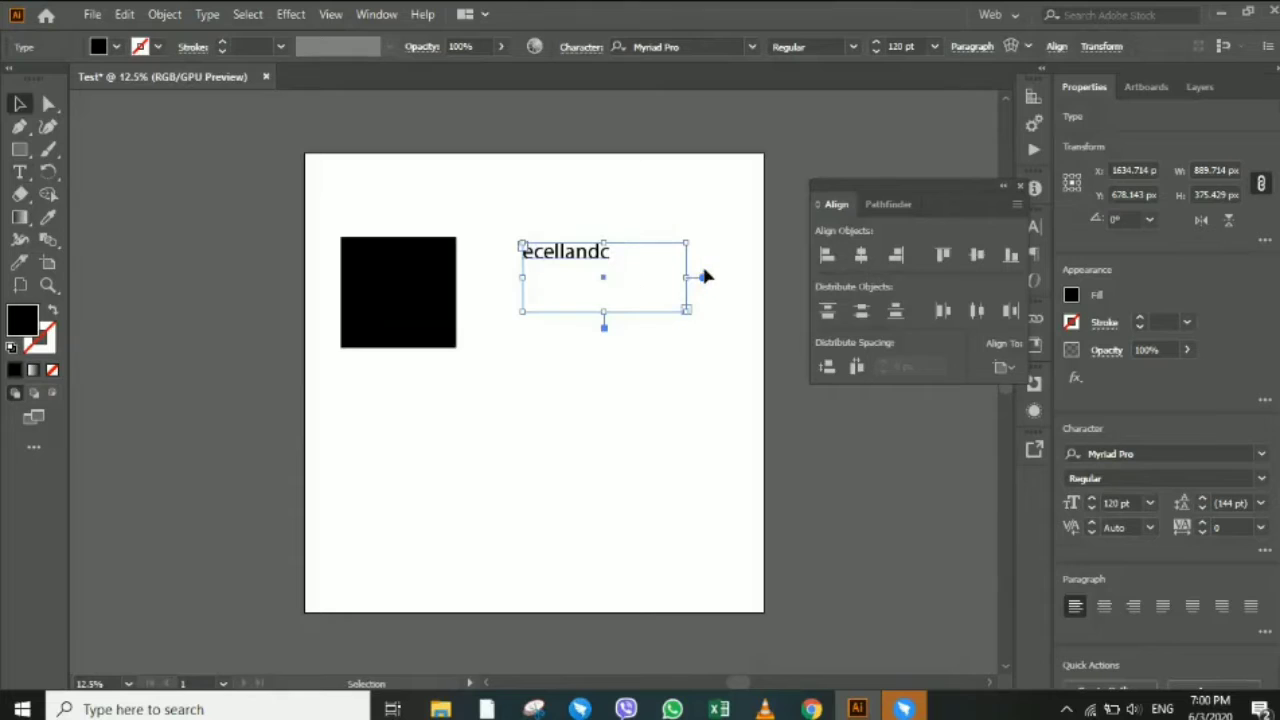
Fit the text frame tightly around 'ecellandc' and fill the text white.
mouse_move(686, 277)
left_mouse_down()
mouse_move(522, 301)
mouse_move(438, 288)
left_mouse_up()
double_click(603, 327)
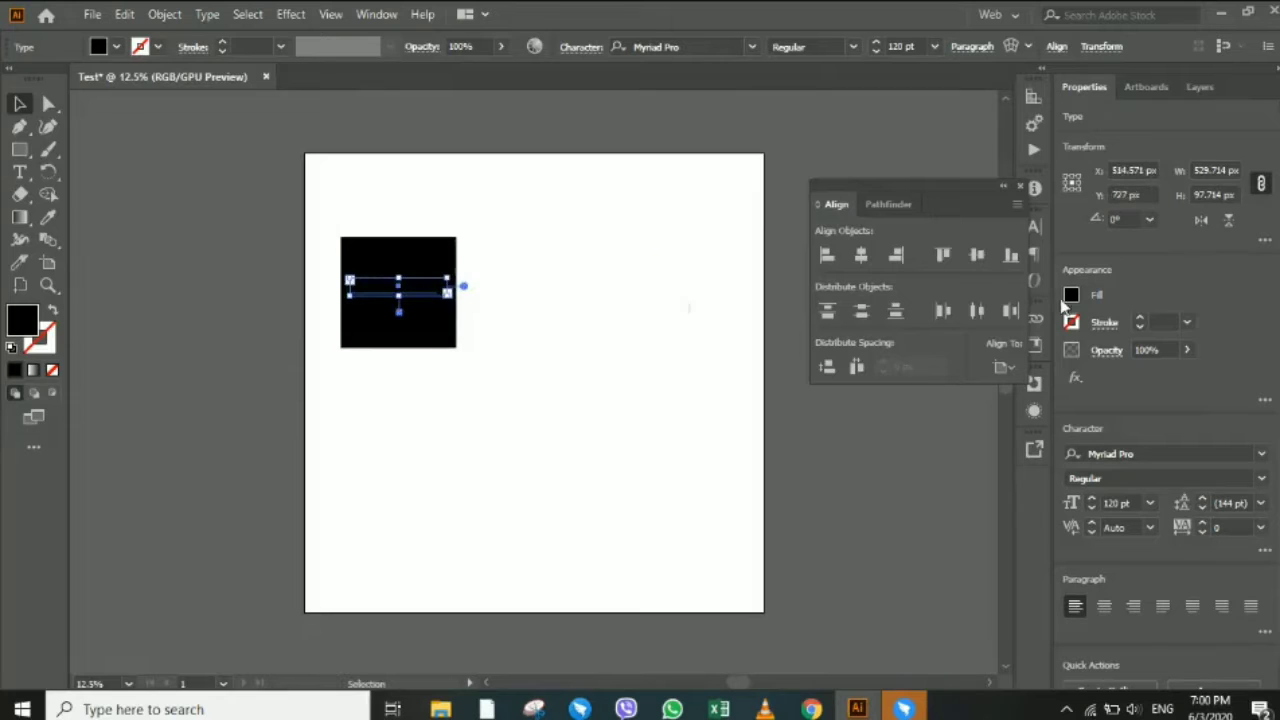
left_click(1068, 294)
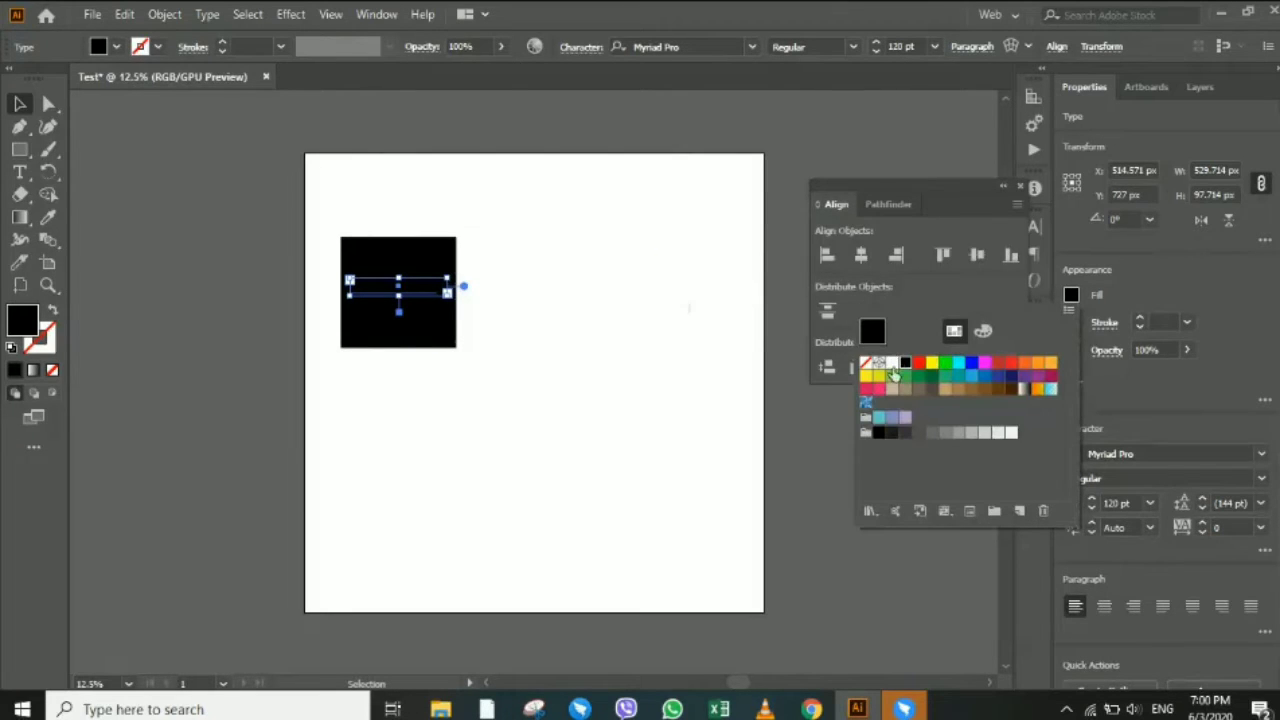
left_click(892, 364)
left_click(765, 190)
Nudge the white 'ecellandc' text slightly down inside the black square.
left_click(500, 272)
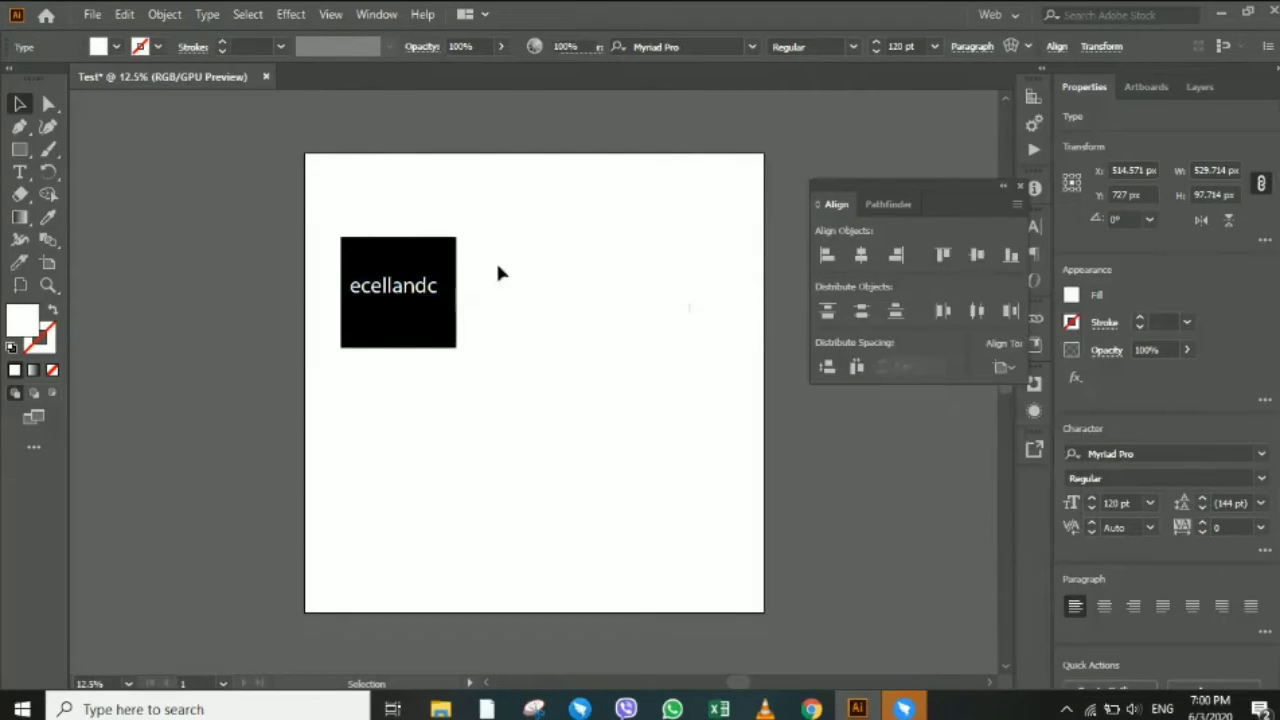
left_click(416, 290)
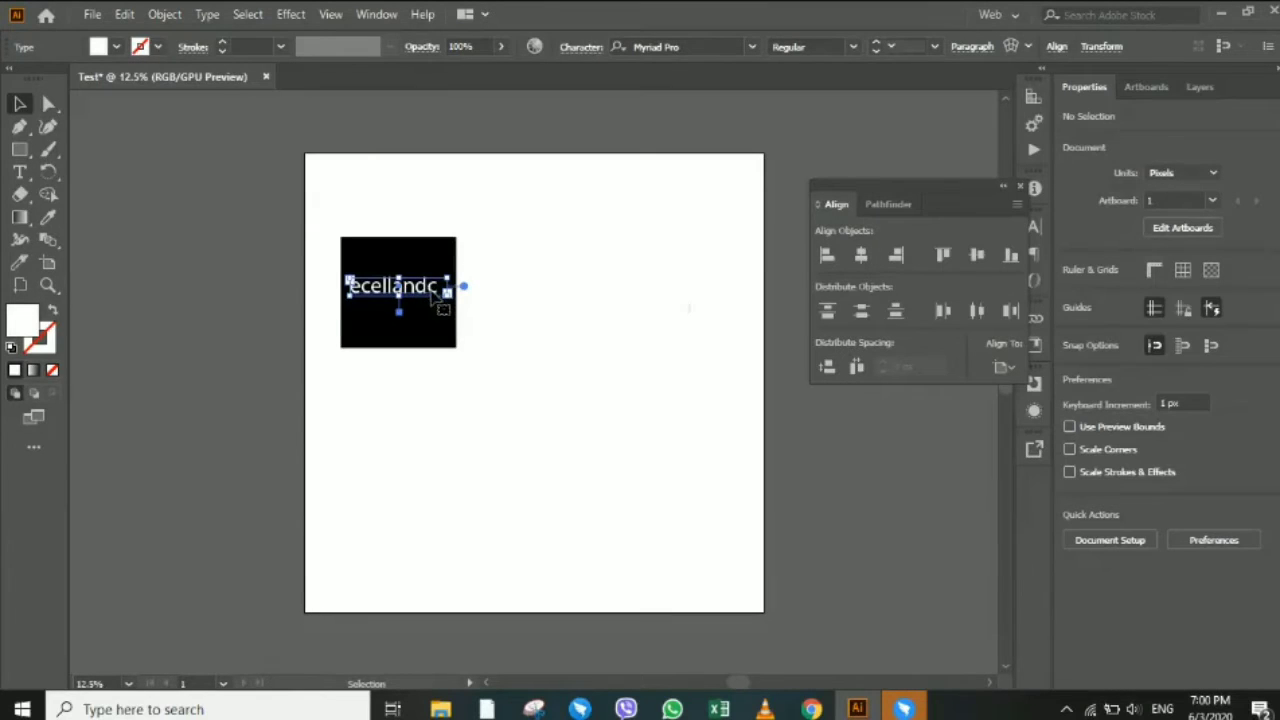
left_click_drag(433, 293, 434, 302)
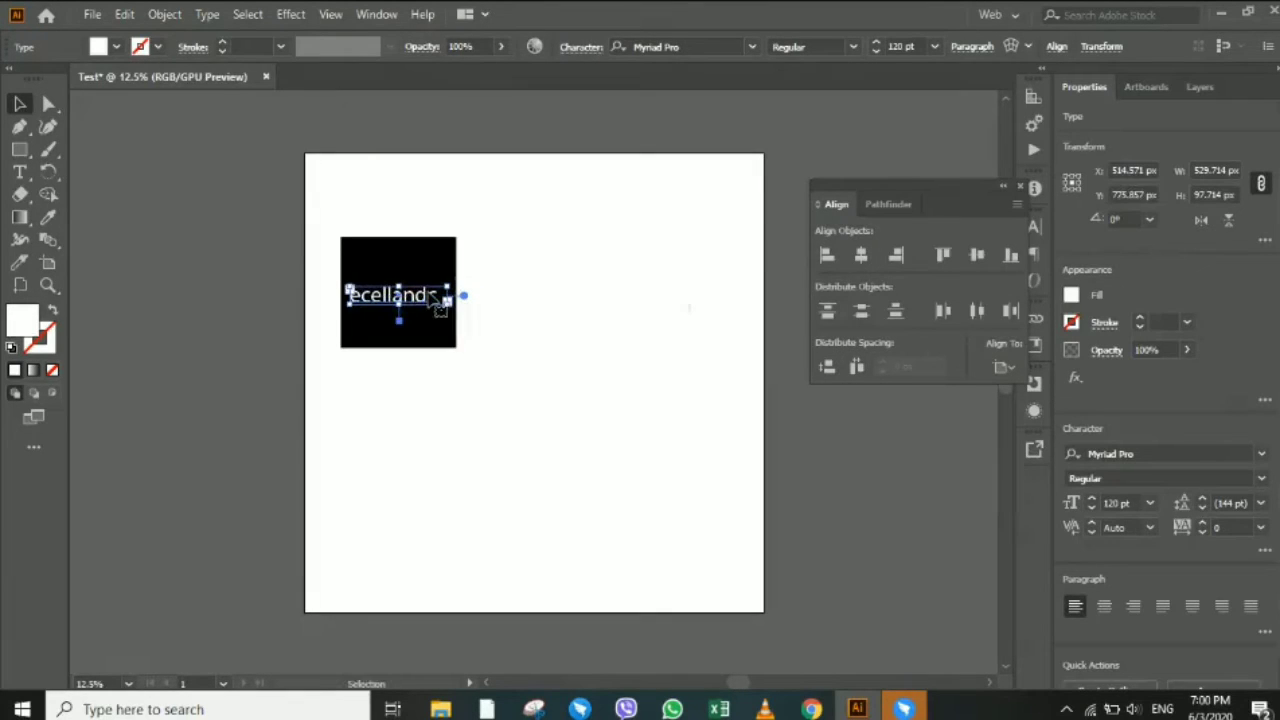
left_click(606, 355)
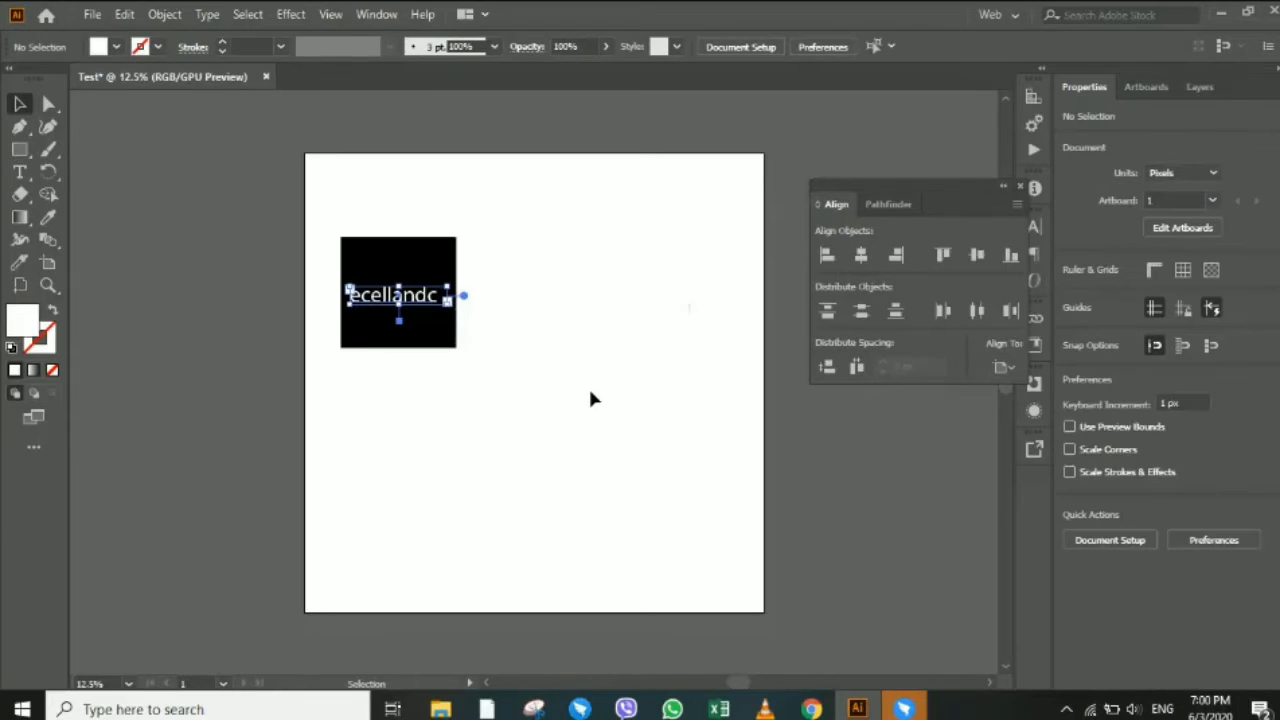
Expand Layer 1 in the Layers panel and toggle the <Rectangle> lock on and off.
left_click(1186, 96)
left_click(1113, 116)
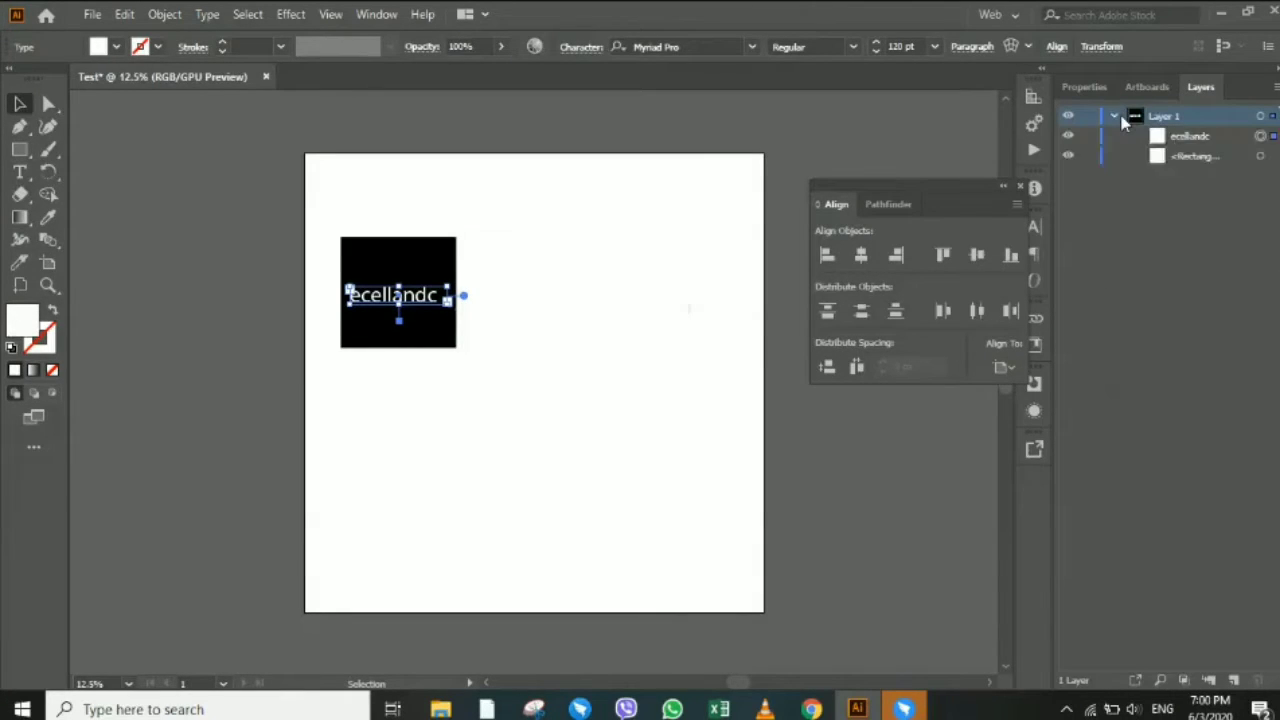
left_click(1259, 157)
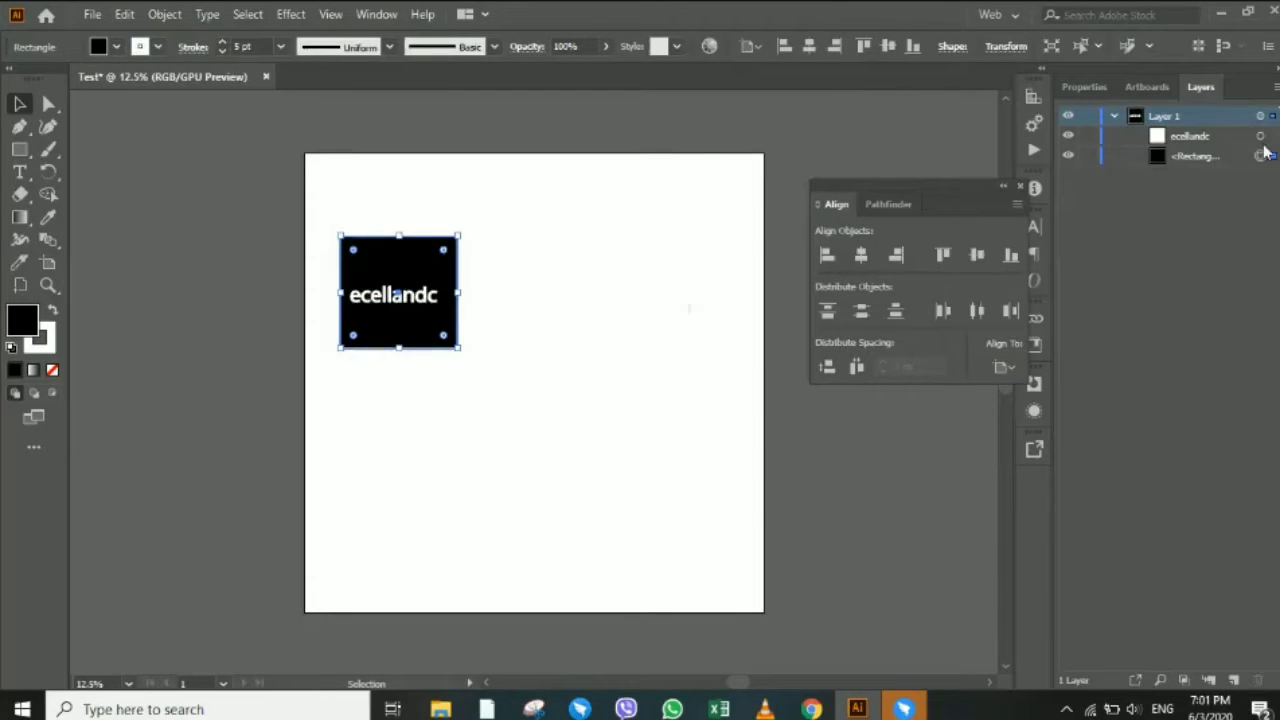
left_click(1088, 136)
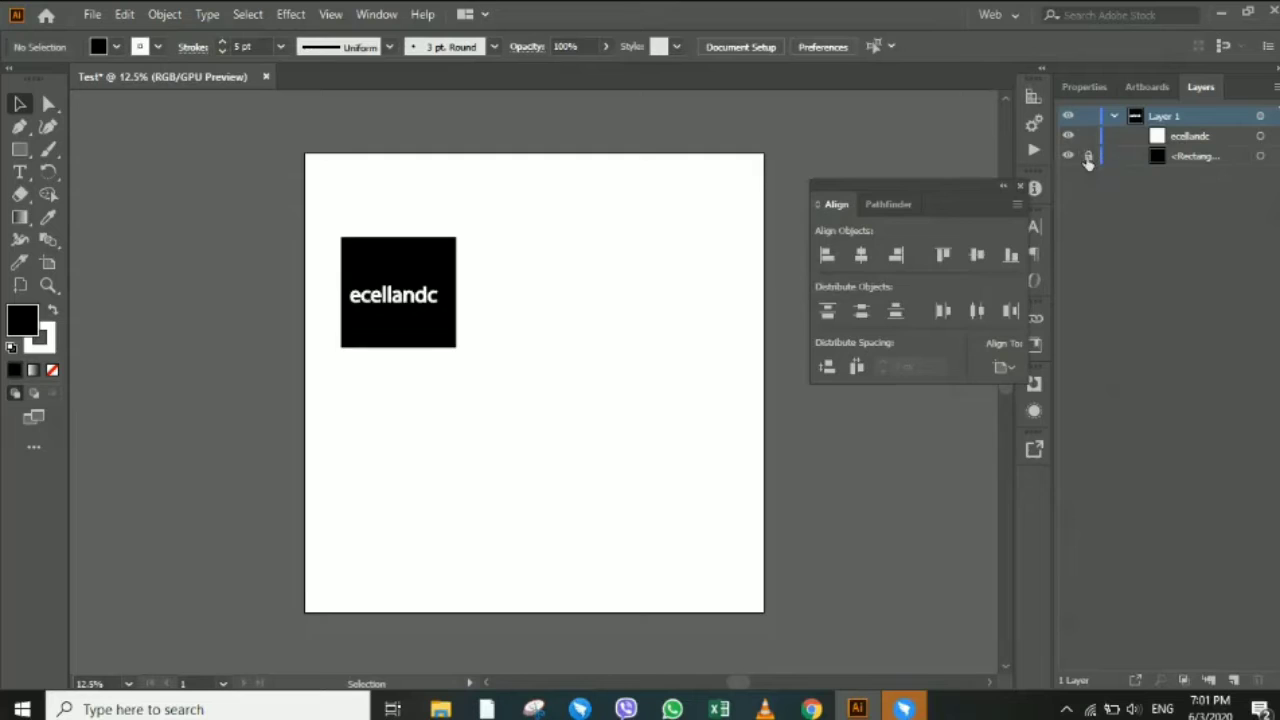
left_click(1088, 157)
left_click(1260, 157)
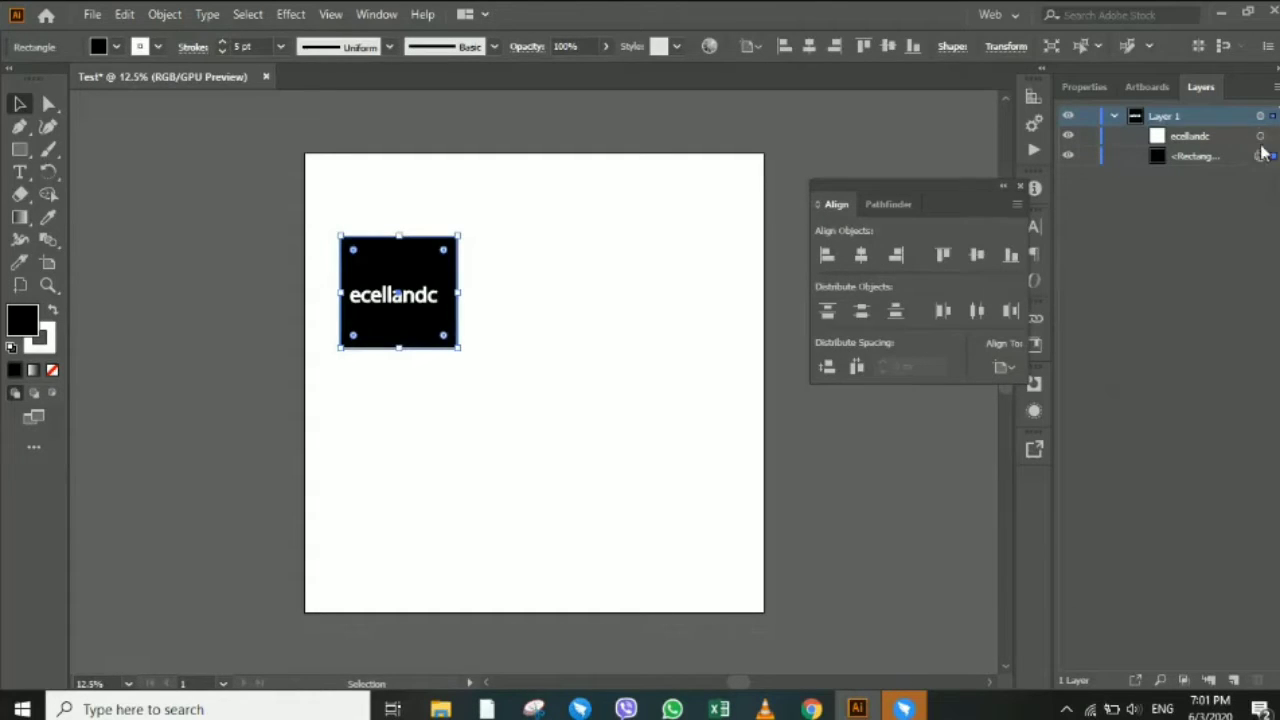
Restack the rectangle above the text, testing Send Backward and Bring Forward shortcuts.
left_click_drag(1240, 158, 1195, 128)
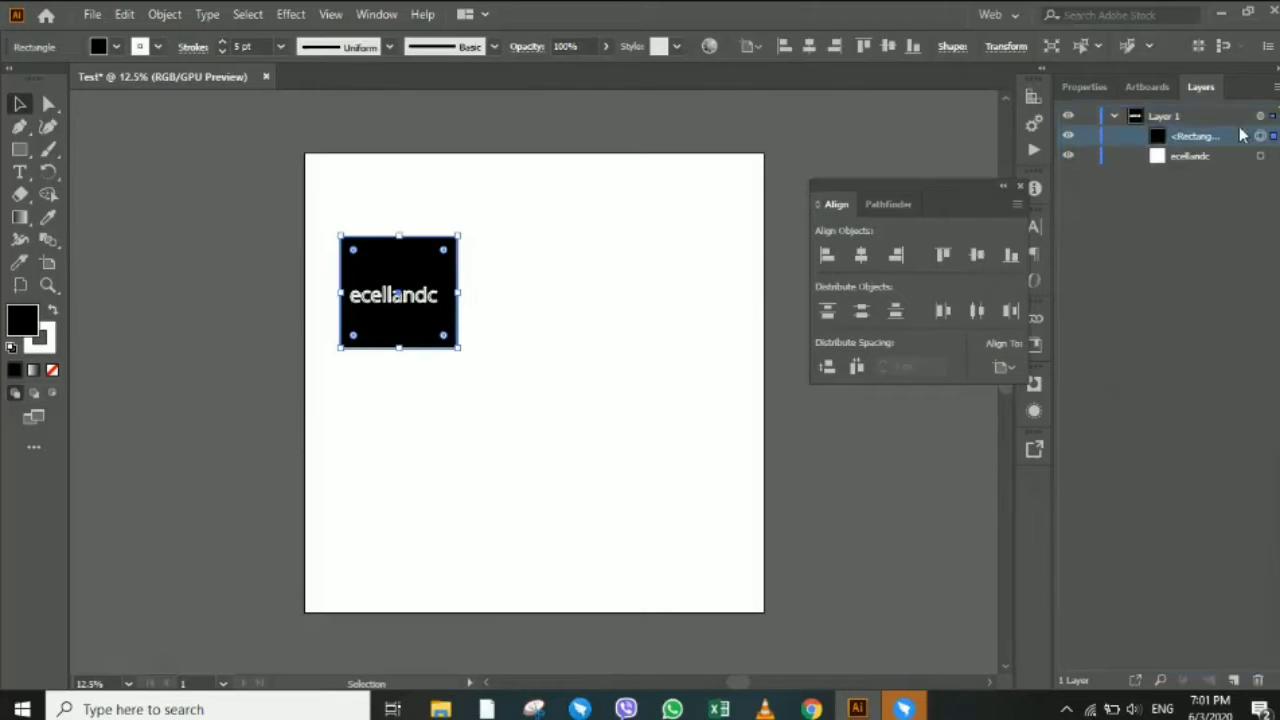
left_click(618, 316)
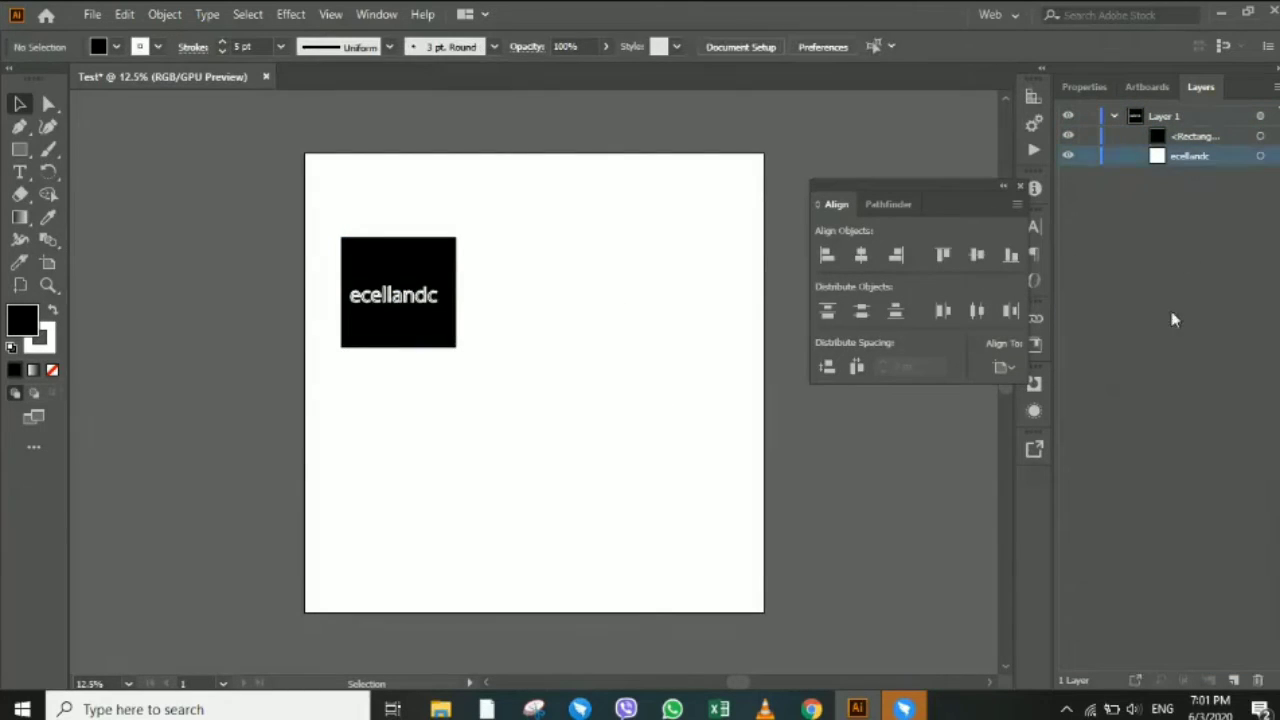
left_click(436, 342)
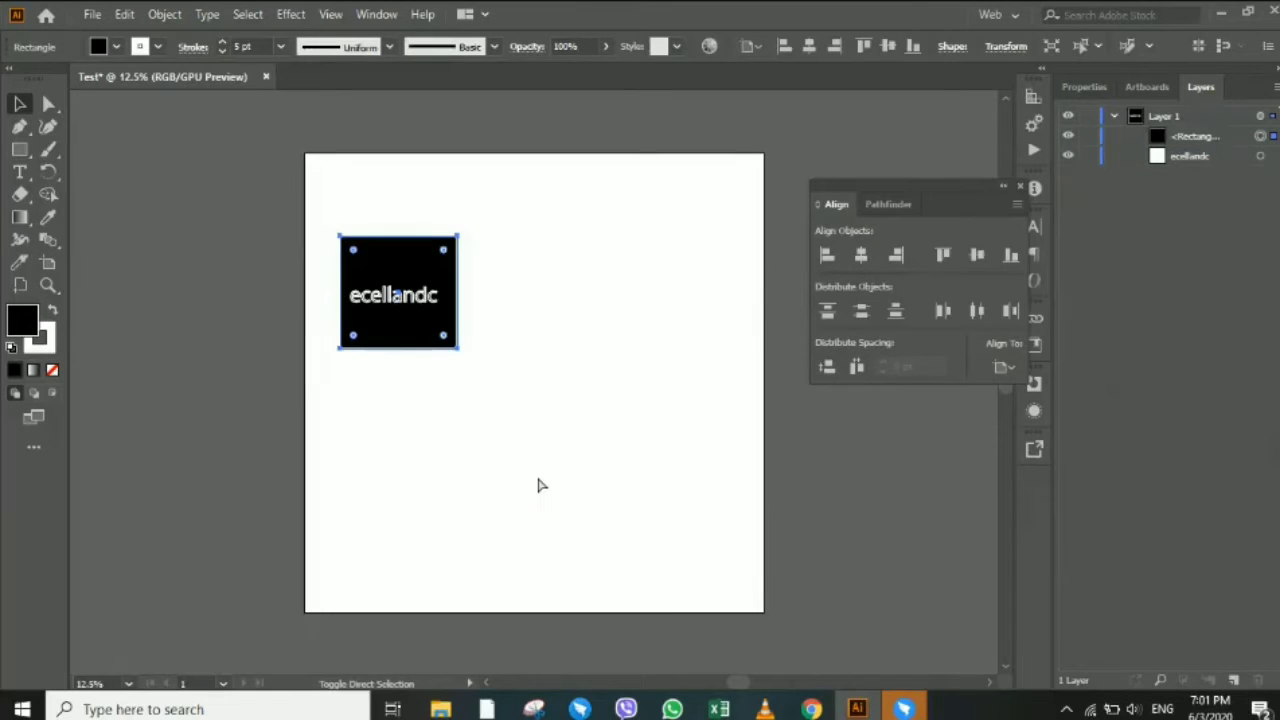
key("ctrl+shift+bracketleft")
key("ctrl+shift+bracketright")
left_click(502, 355)
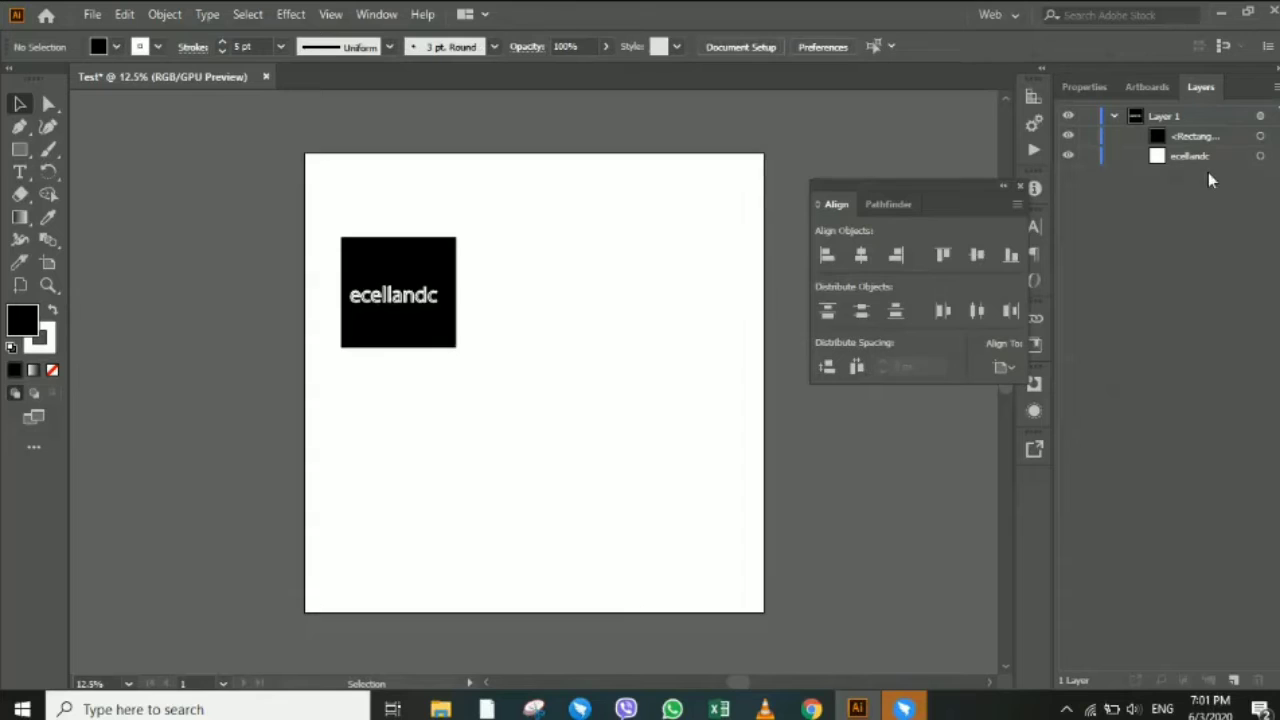
Shift the black square slightly and put <Rectangle> back below the ecellandc text.
left_click(411, 312)
mouse_move(400, 310)
left_mouse_down()
mouse_move(432, 325)
mouse_move(390, 305)
mouse_move(408, 323)
mouse_move(395, 322)
left_mouse_up()
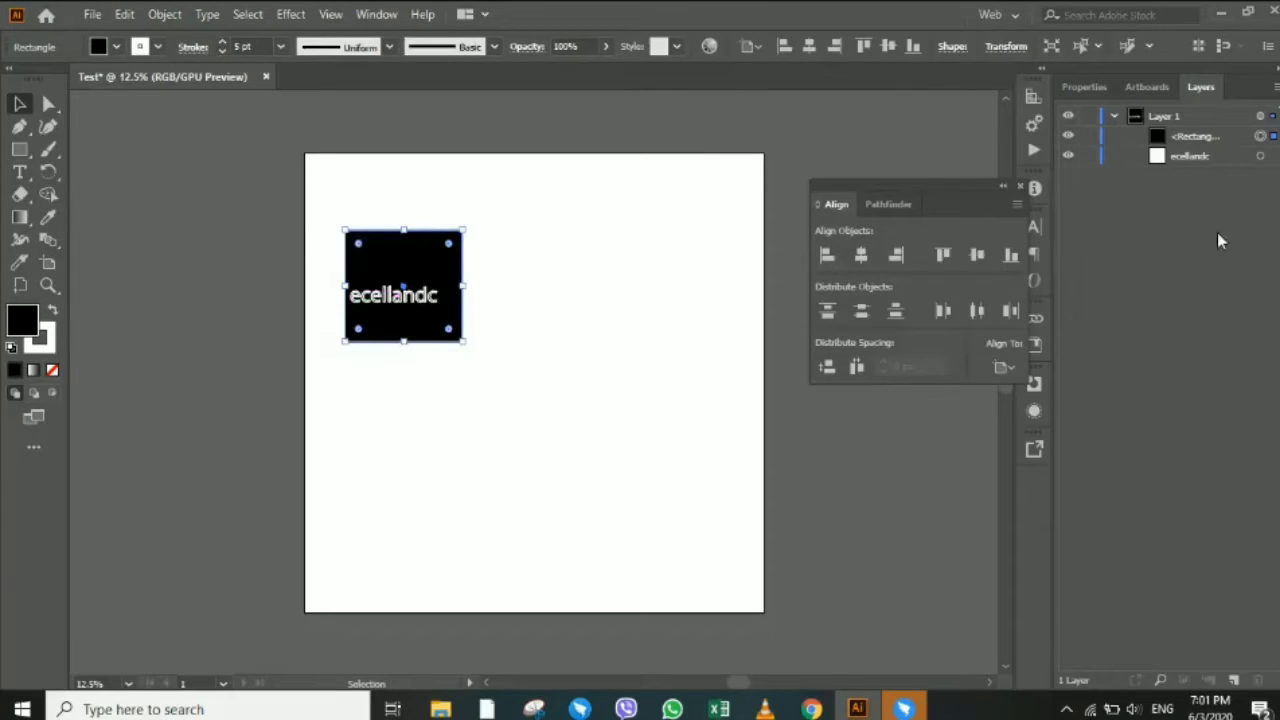
left_click_drag(1230, 146, 1229, 170)
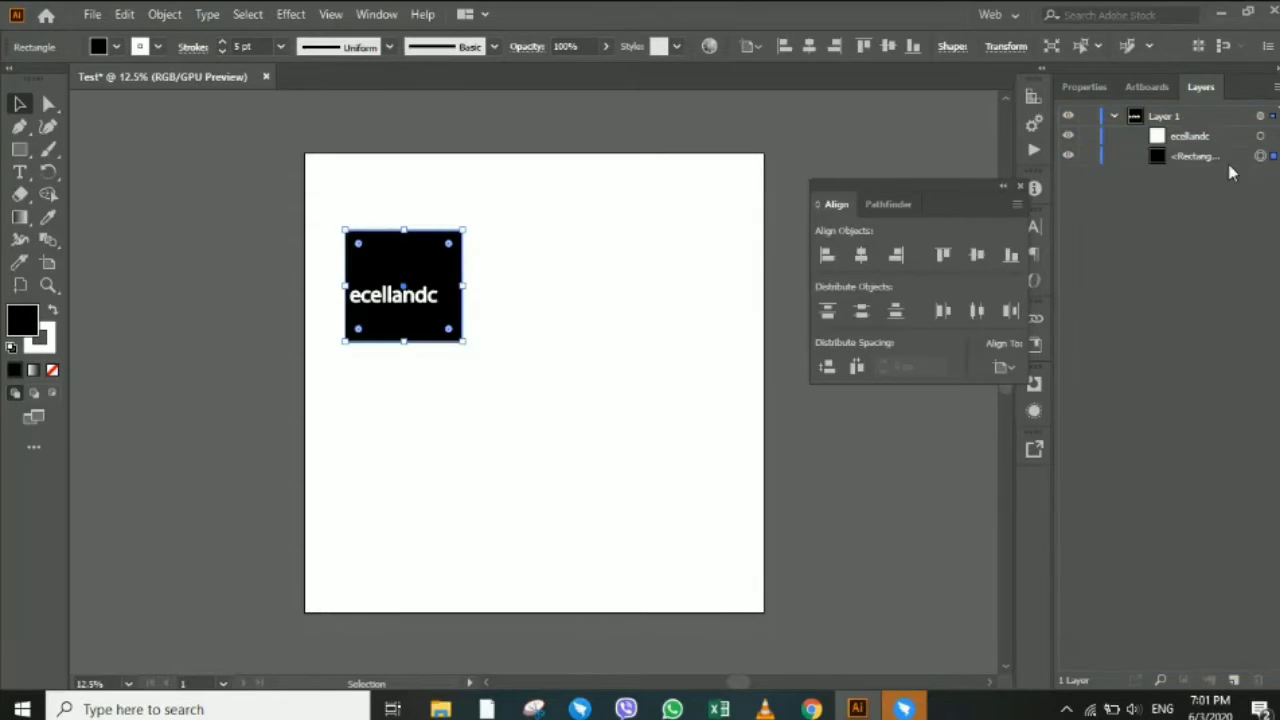
Centre the text in the square, try Send to Back, then undo it.
left_click(560, 296)
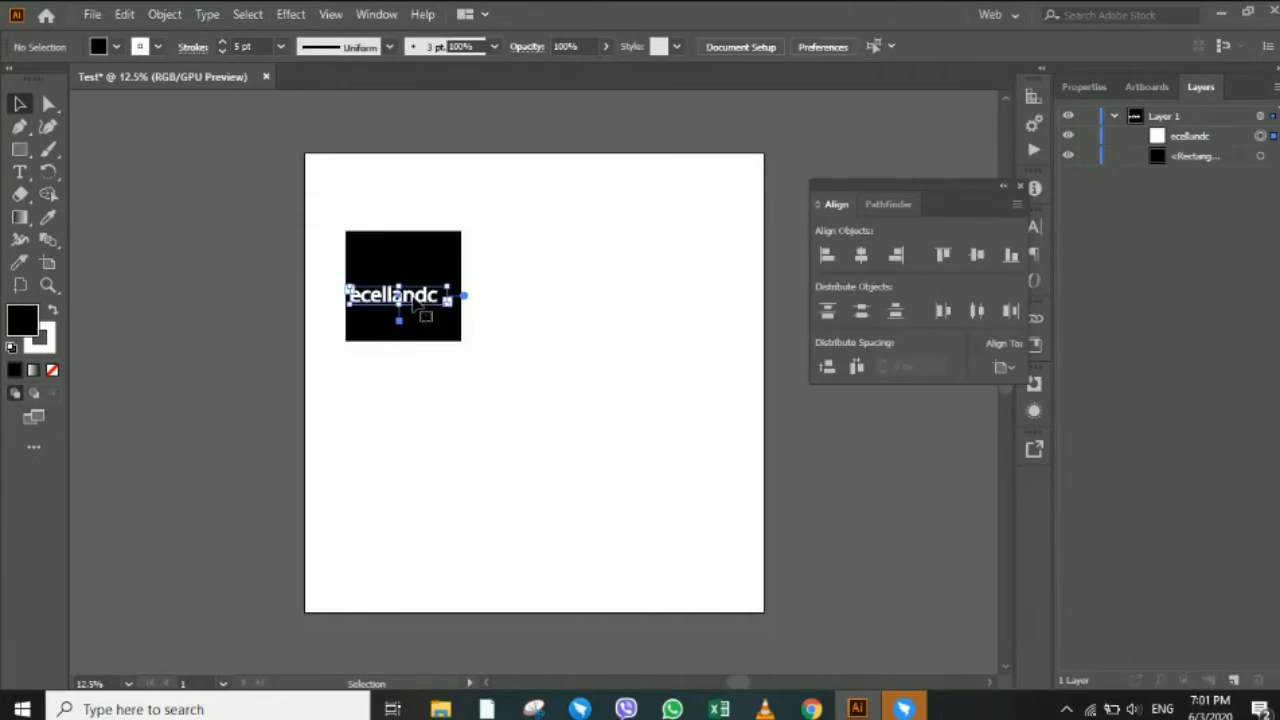
left_click_drag(446, 296, 420, 298)
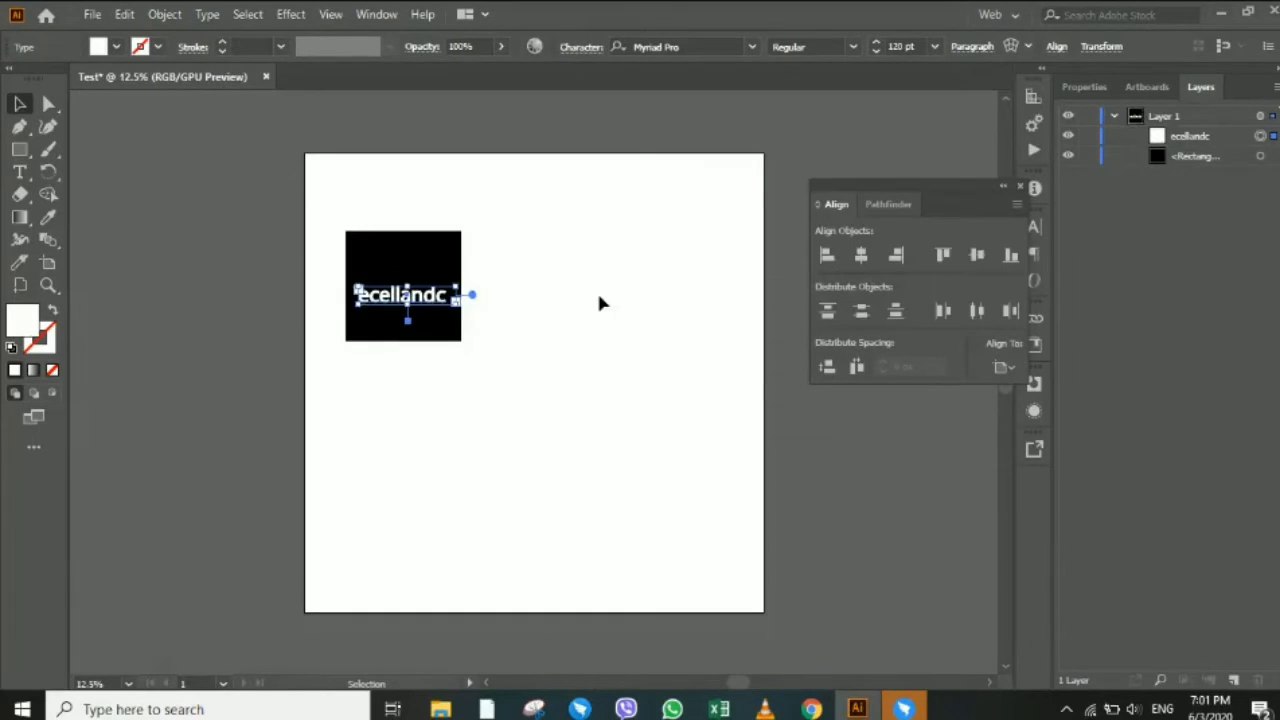
left_click(597, 291)
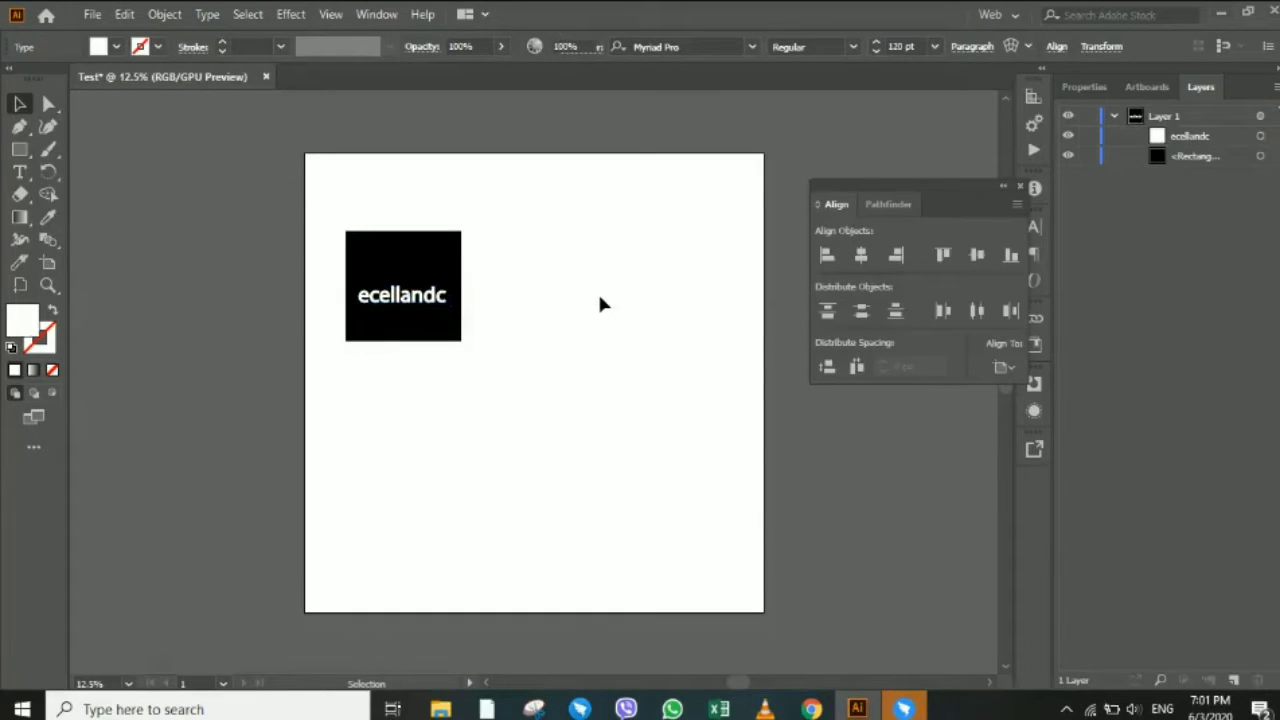
right_click(432, 298)
mouse_move(484, 592)
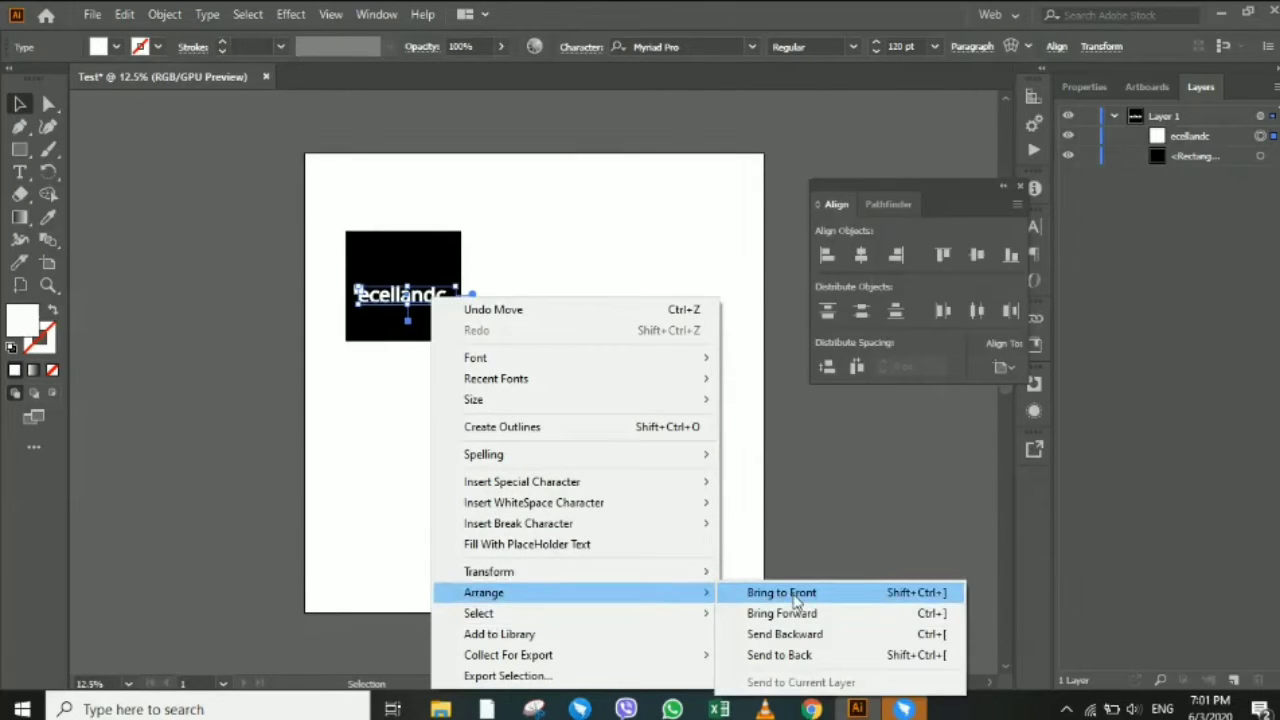
left_click(797, 655)
left_click(563, 361)
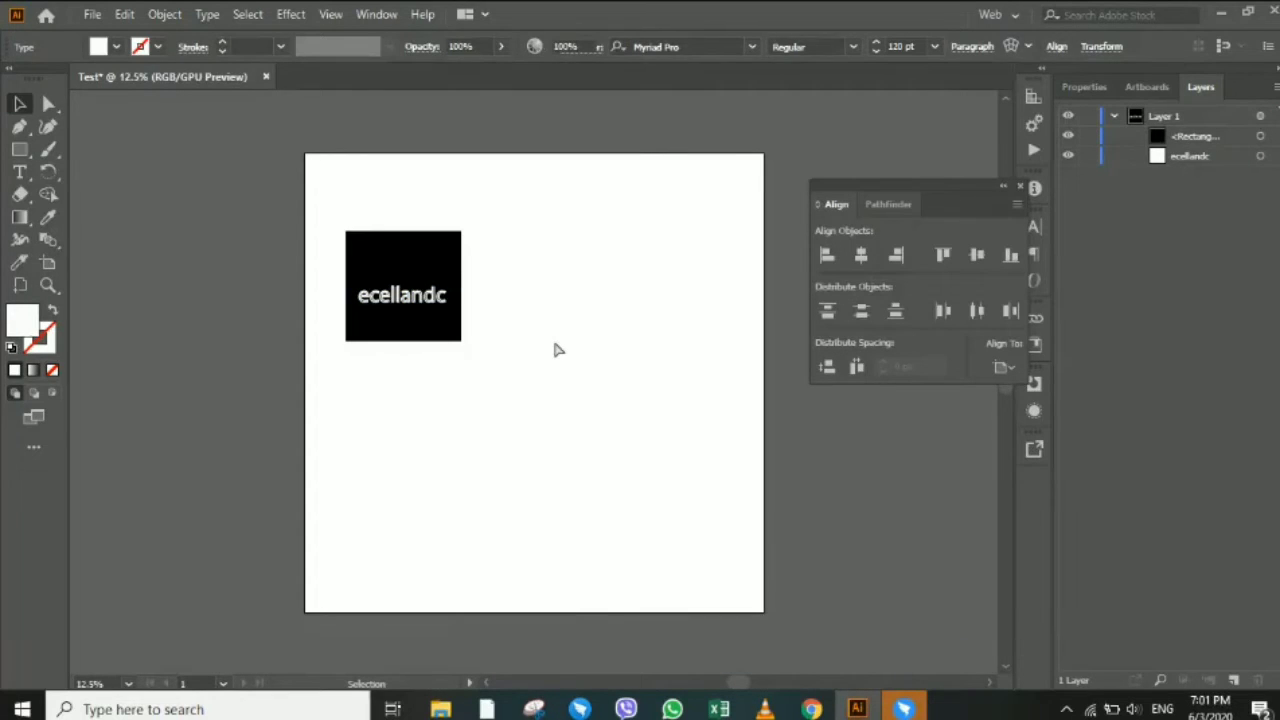
key("ctrl+z")
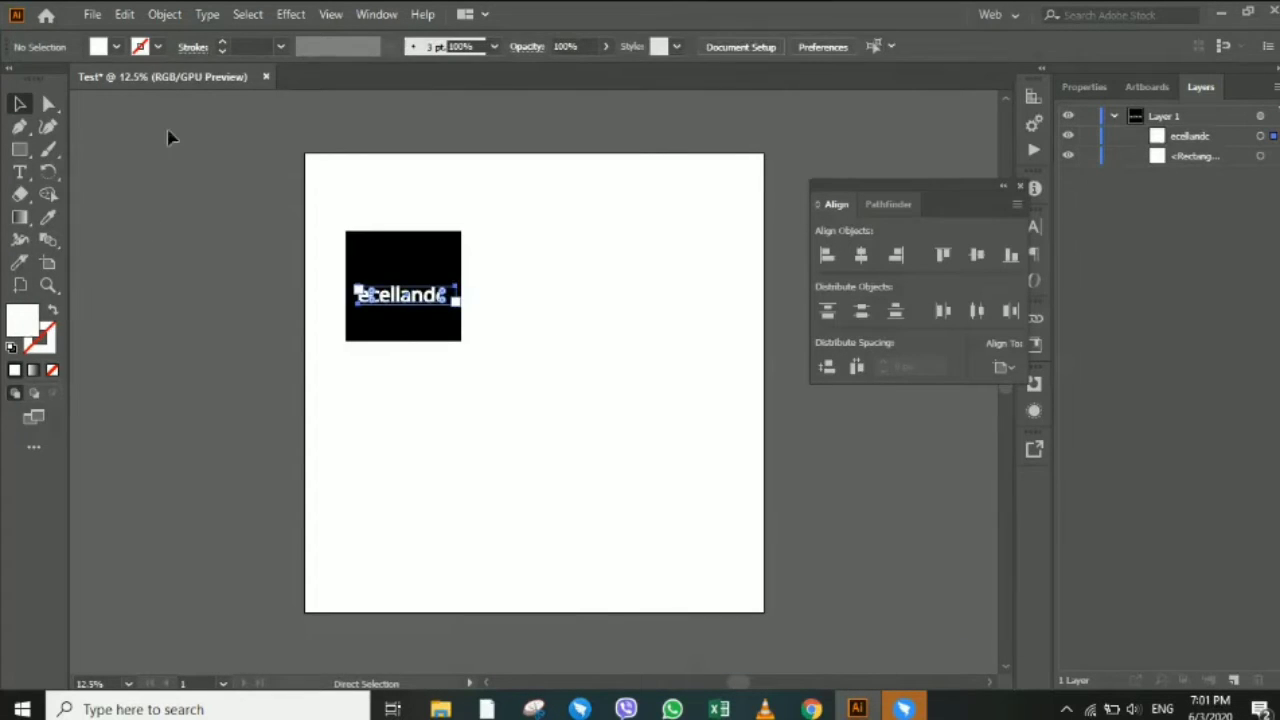
Marquee-select the black square and its text and delete both.
left_click(420, 484)
left_click_drag(480, 437, 372, 208)
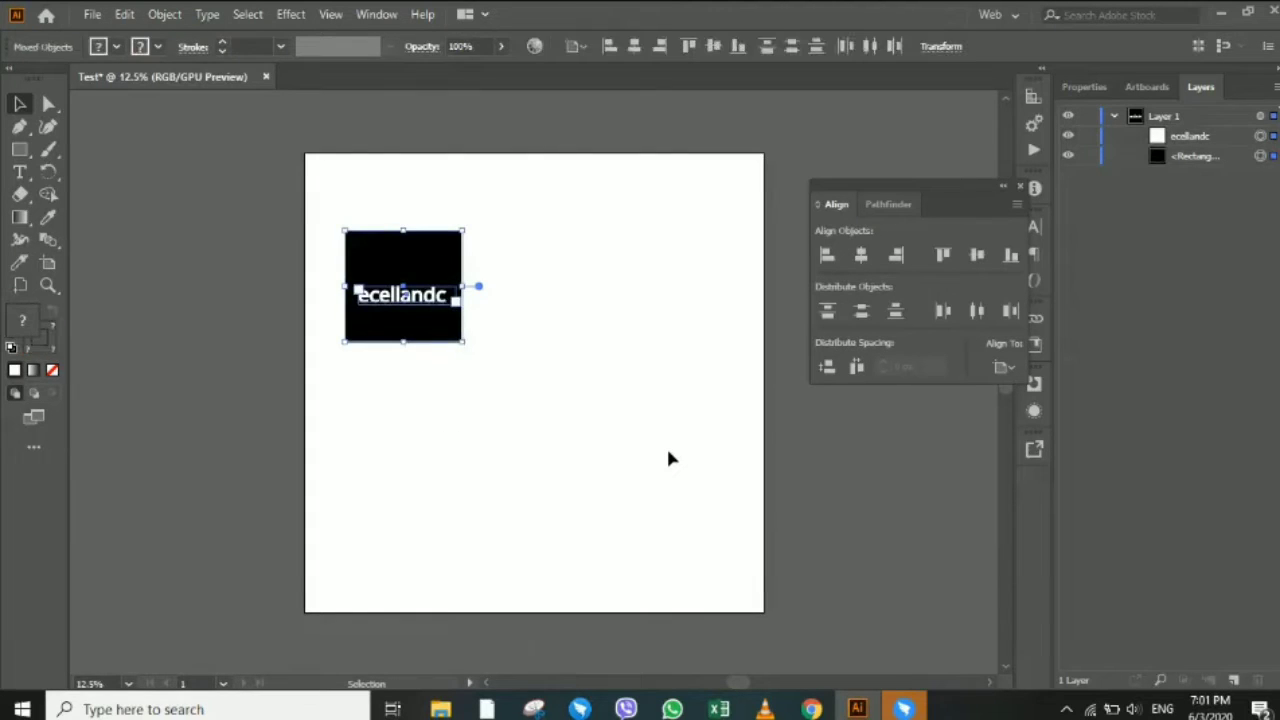
key("Delete")
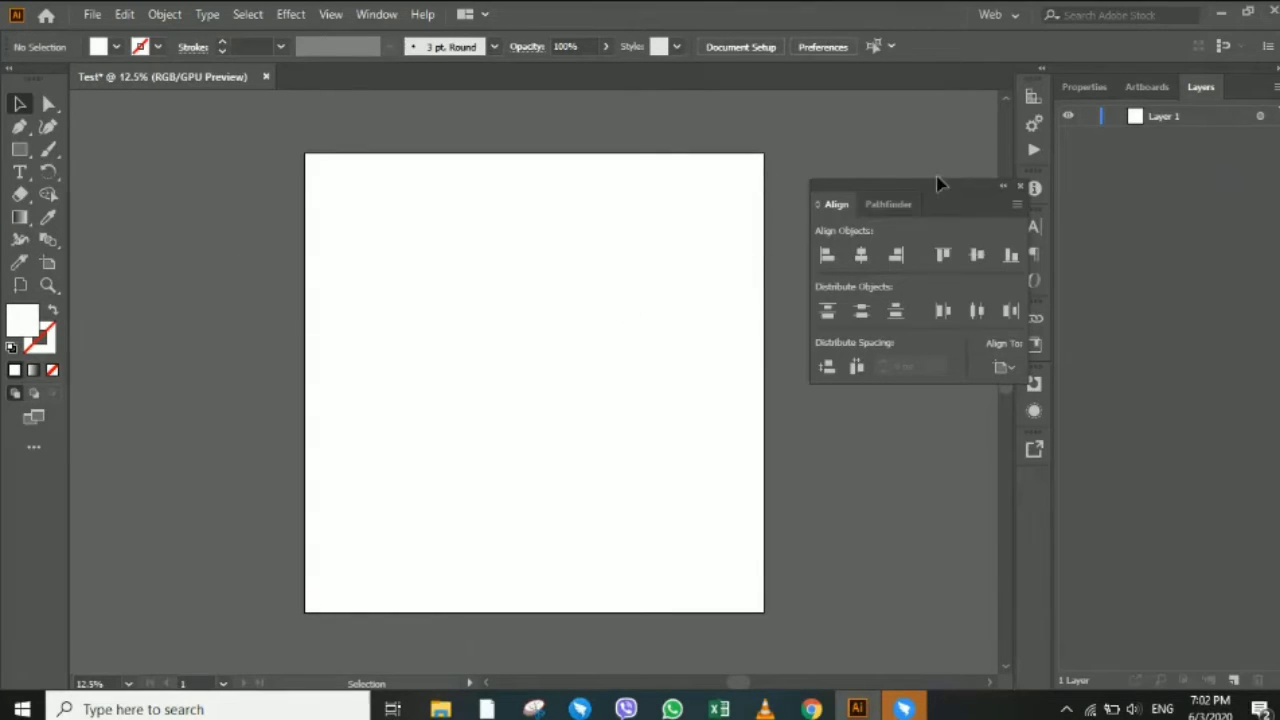
Move the Align panel aside and show the Test document's Properties panel.
left_click_drag(940, 186, 917, 115)
left_click(1084, 87)
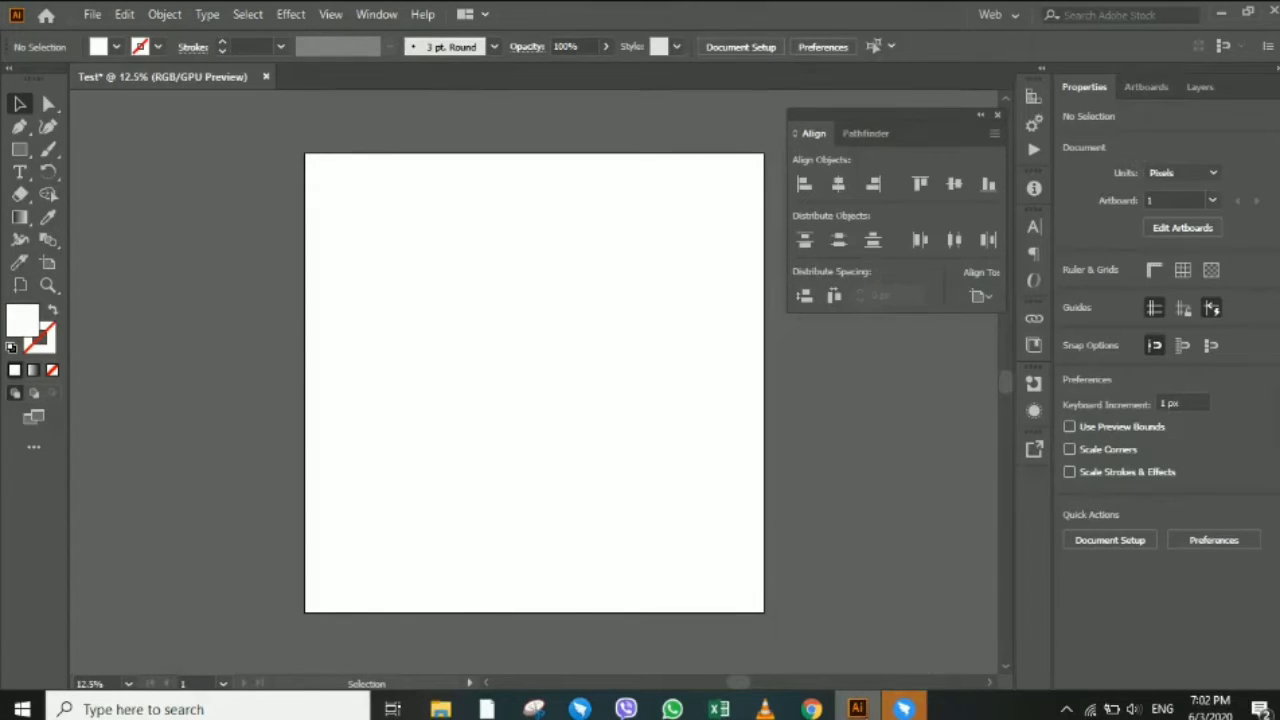
Minimize Illustrator and close the old Free Vectors stock-photo tab in Chrome.
left_click(845, 610)
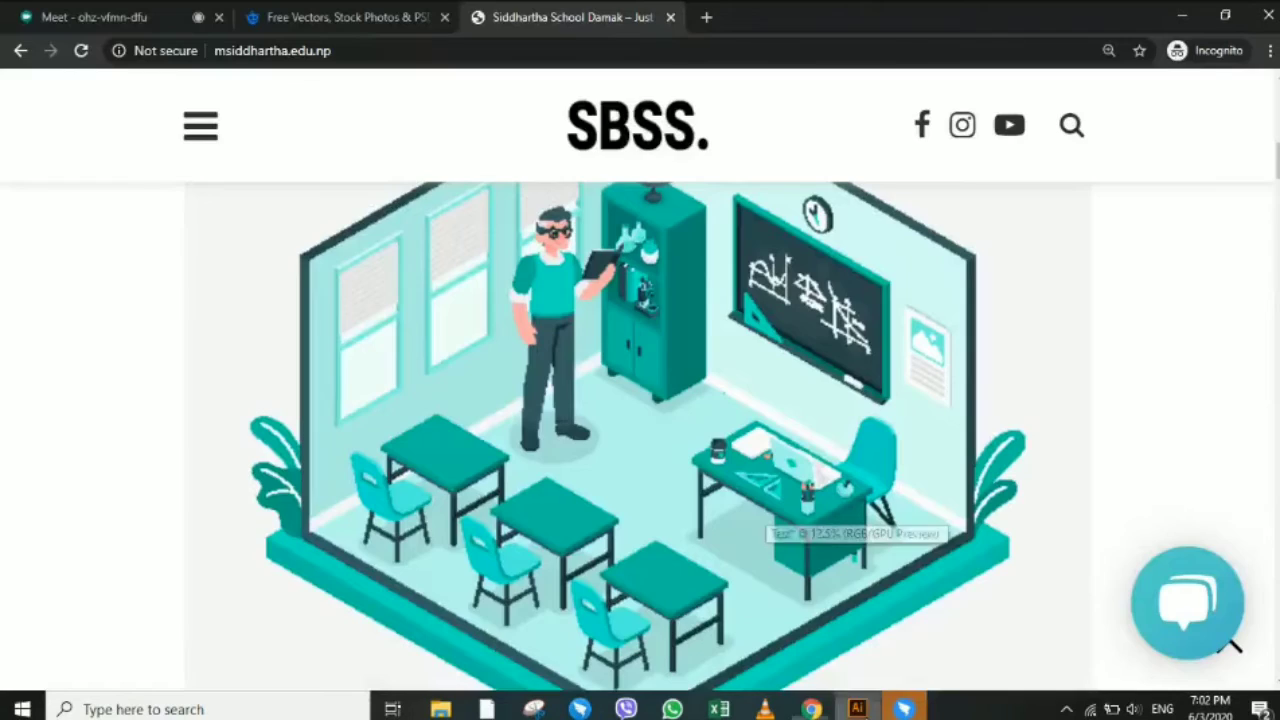
scroll(660, 307, "up", 1)
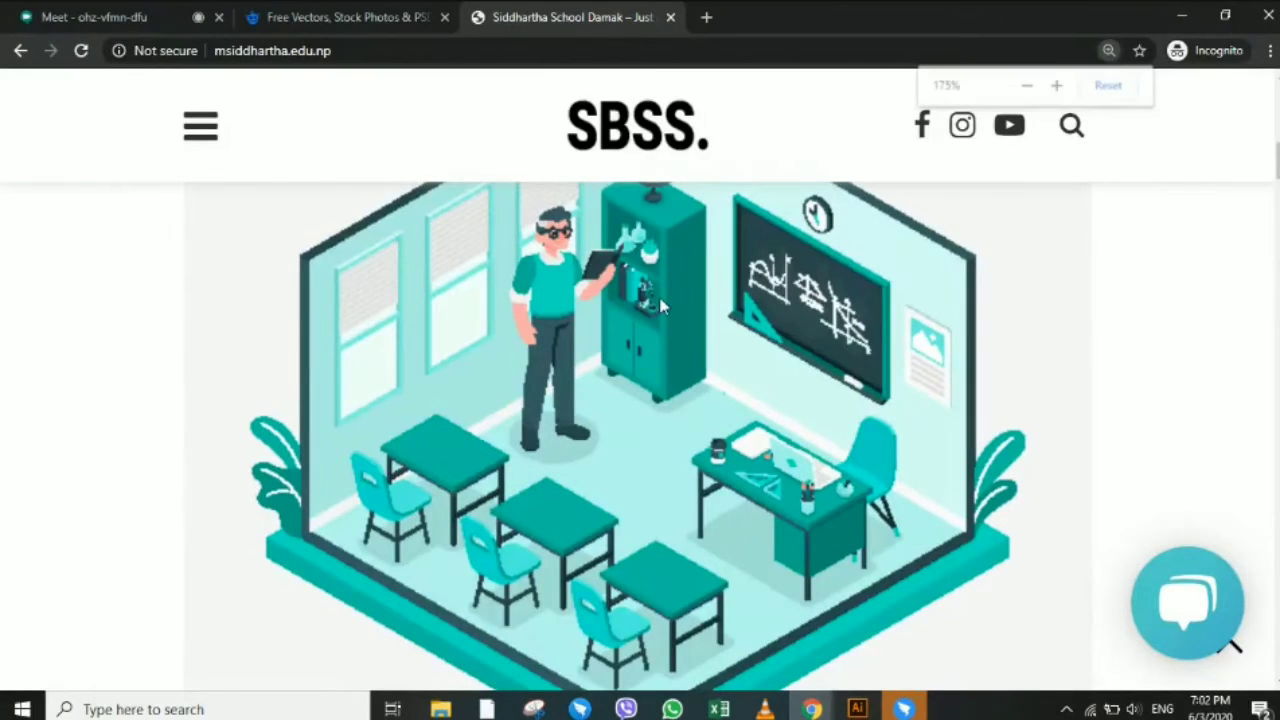
scroll(660, 307, "down", 3)
scroll(241, 637, "down", 1)
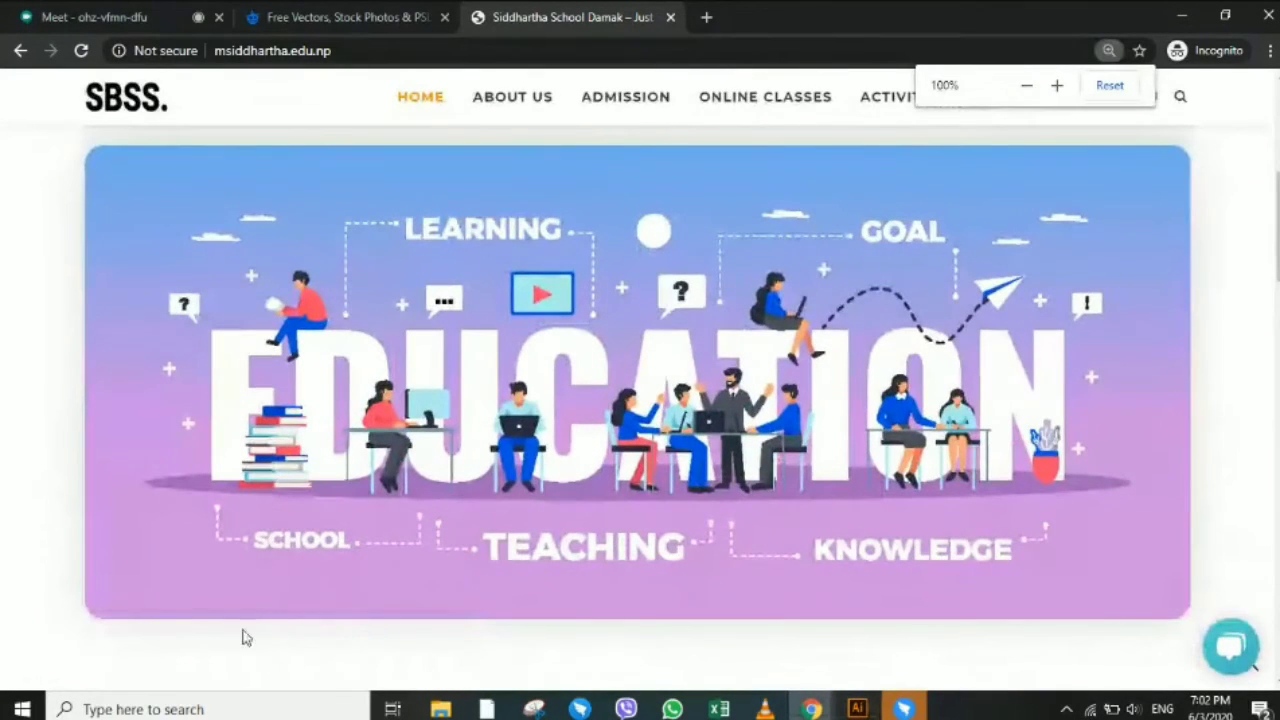
left_click(444, 17)
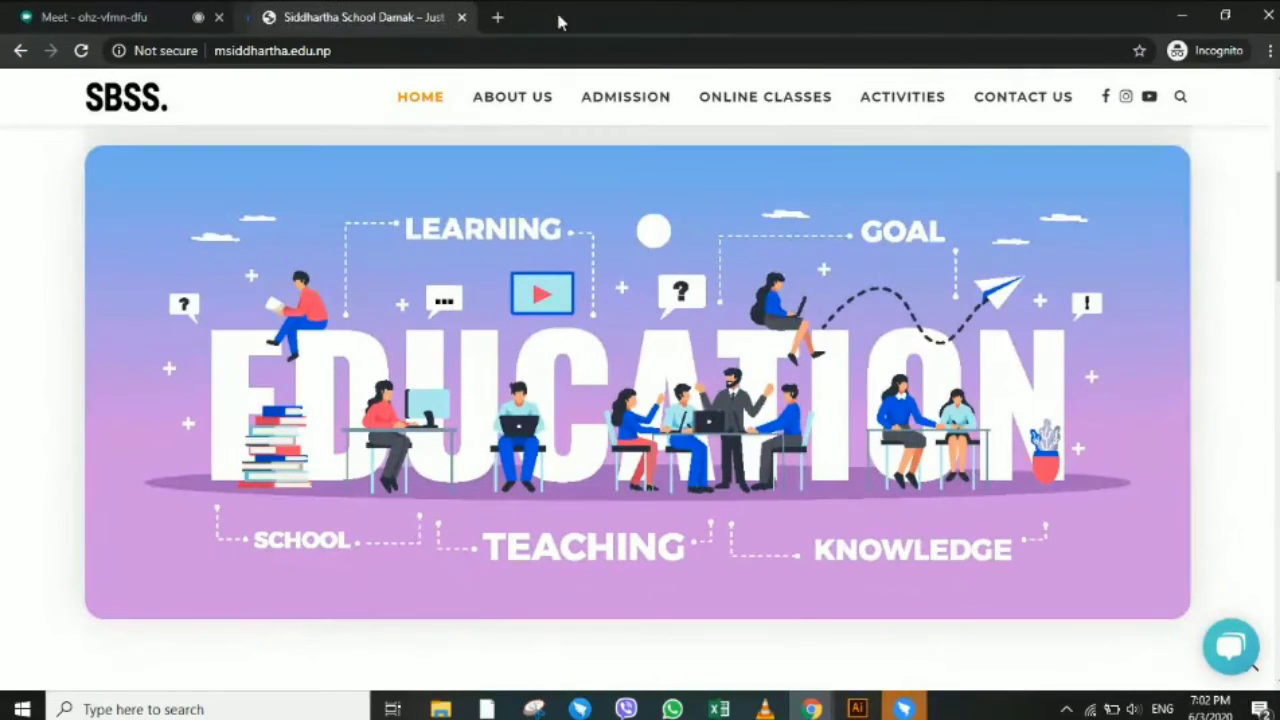
Load freepik.com in a new tab.
left_click(497, 17)
type("f")
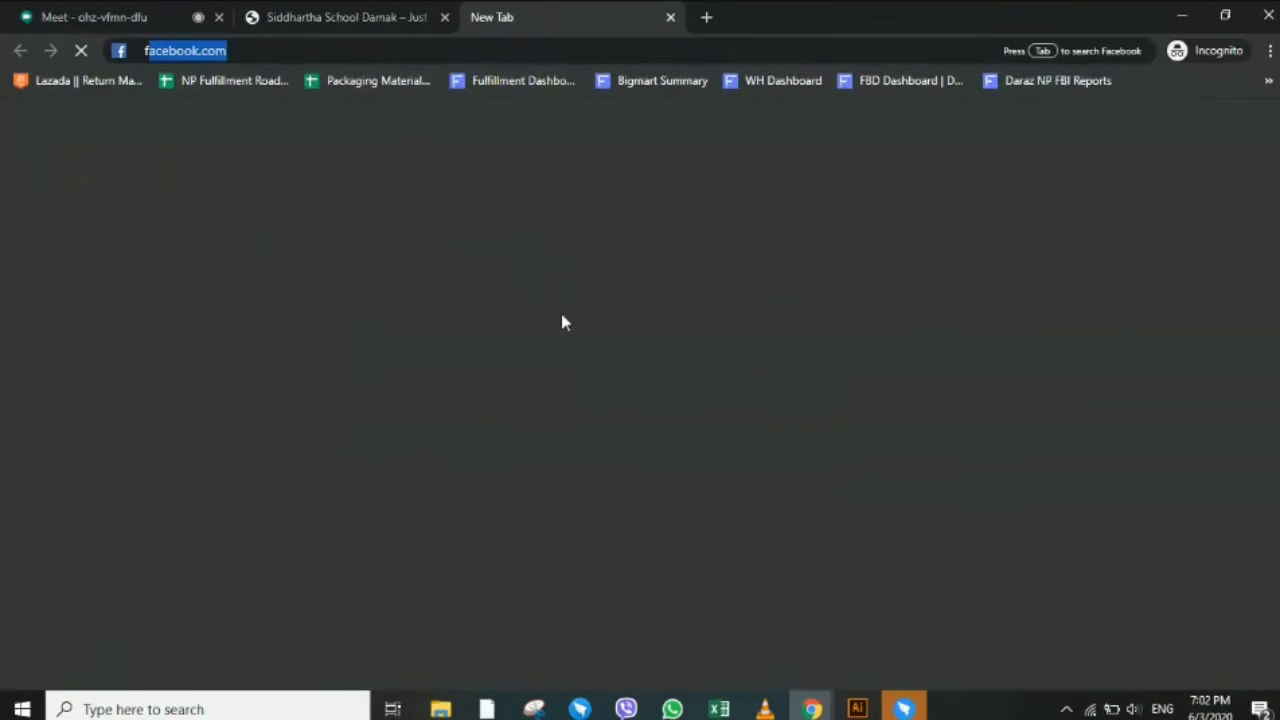
type("ree")
key("Return")
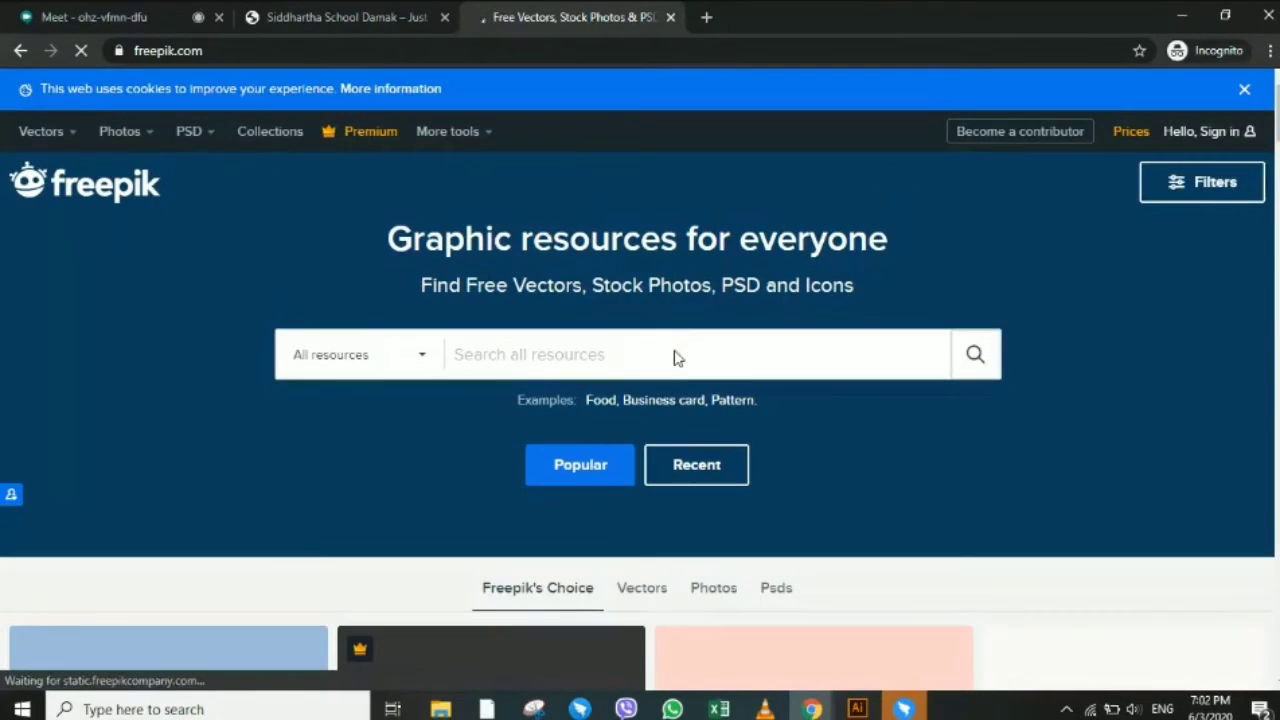
Search Freepik for 'entrepreneurship' to list its 1,673 resources.
left_click(676, 357)
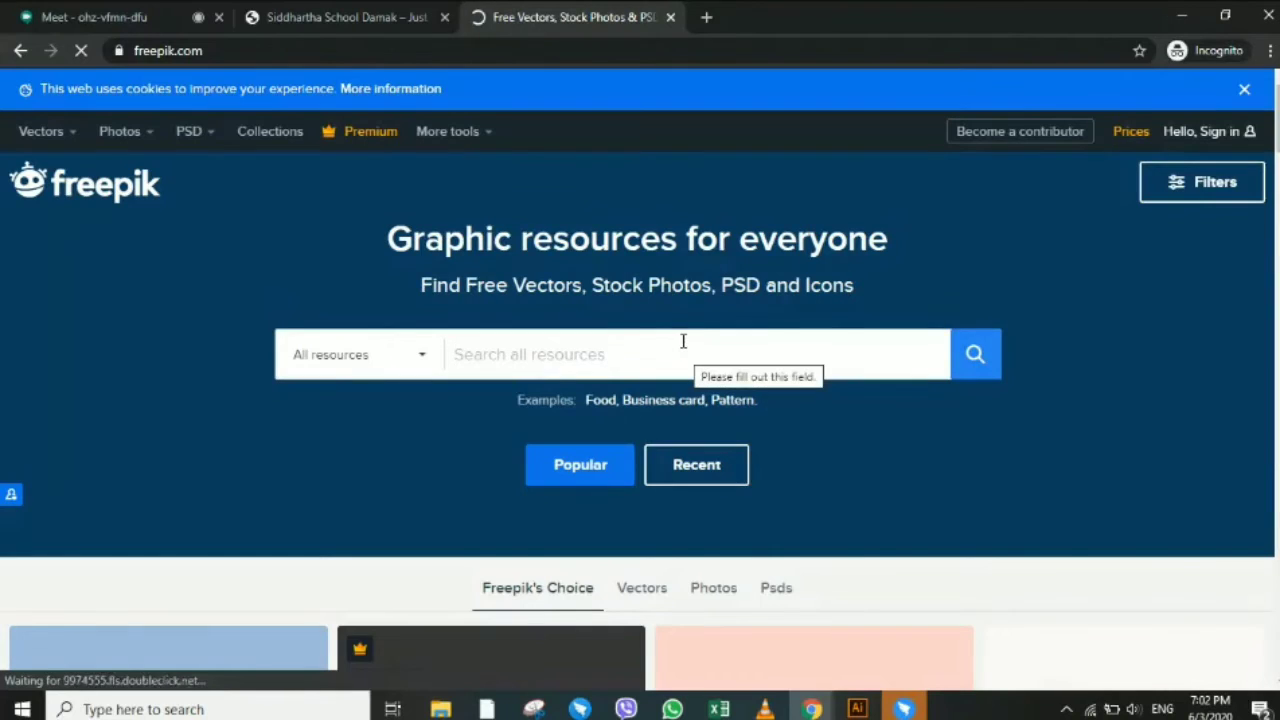
type("entr")
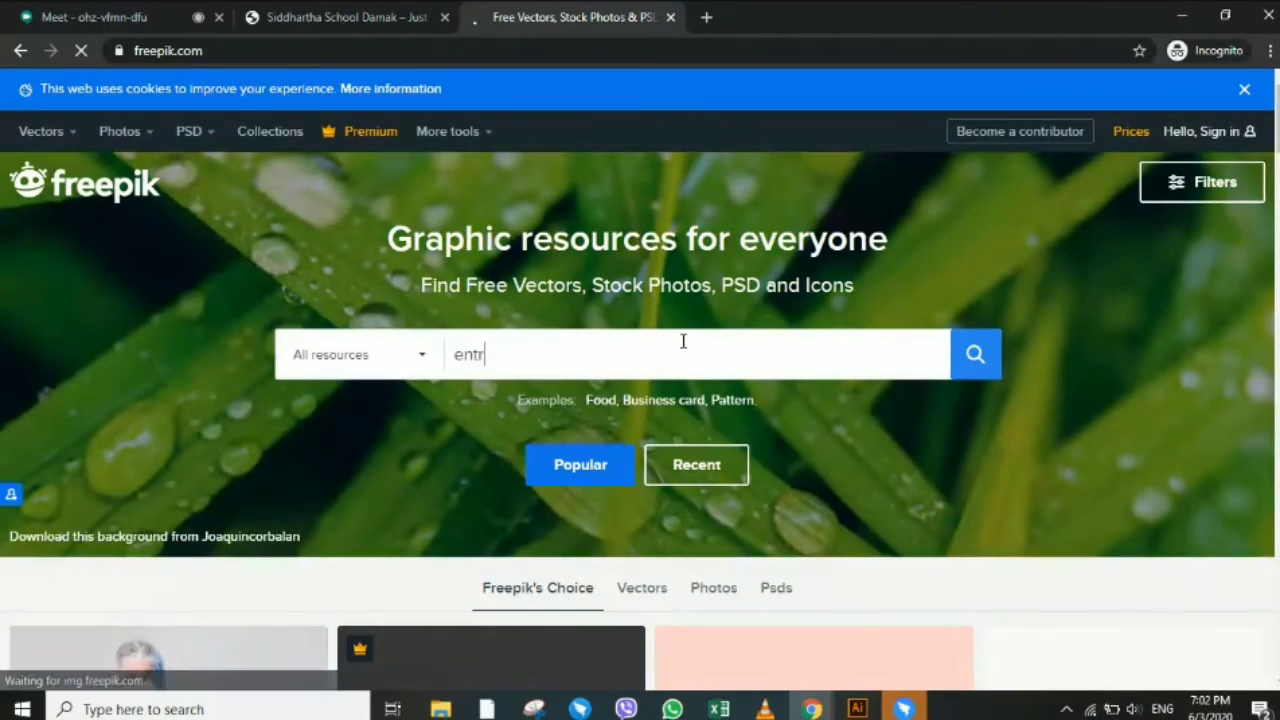
type("epreneur")
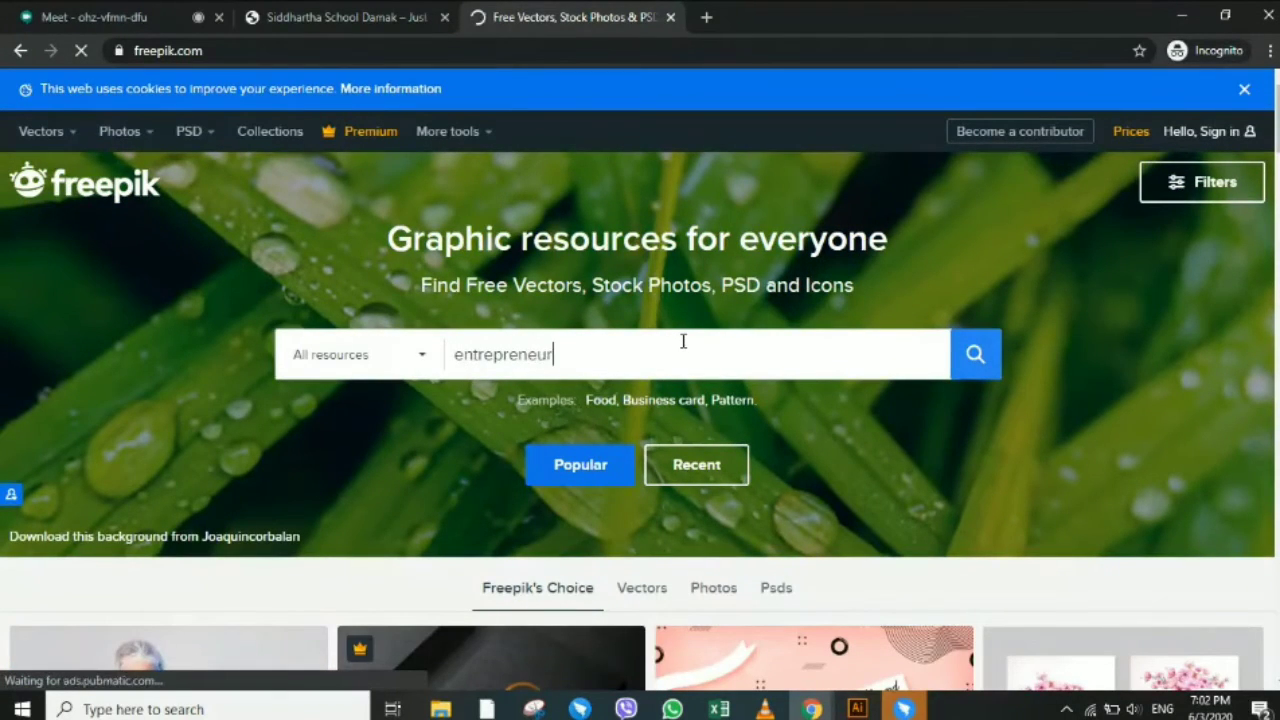
type("ship")
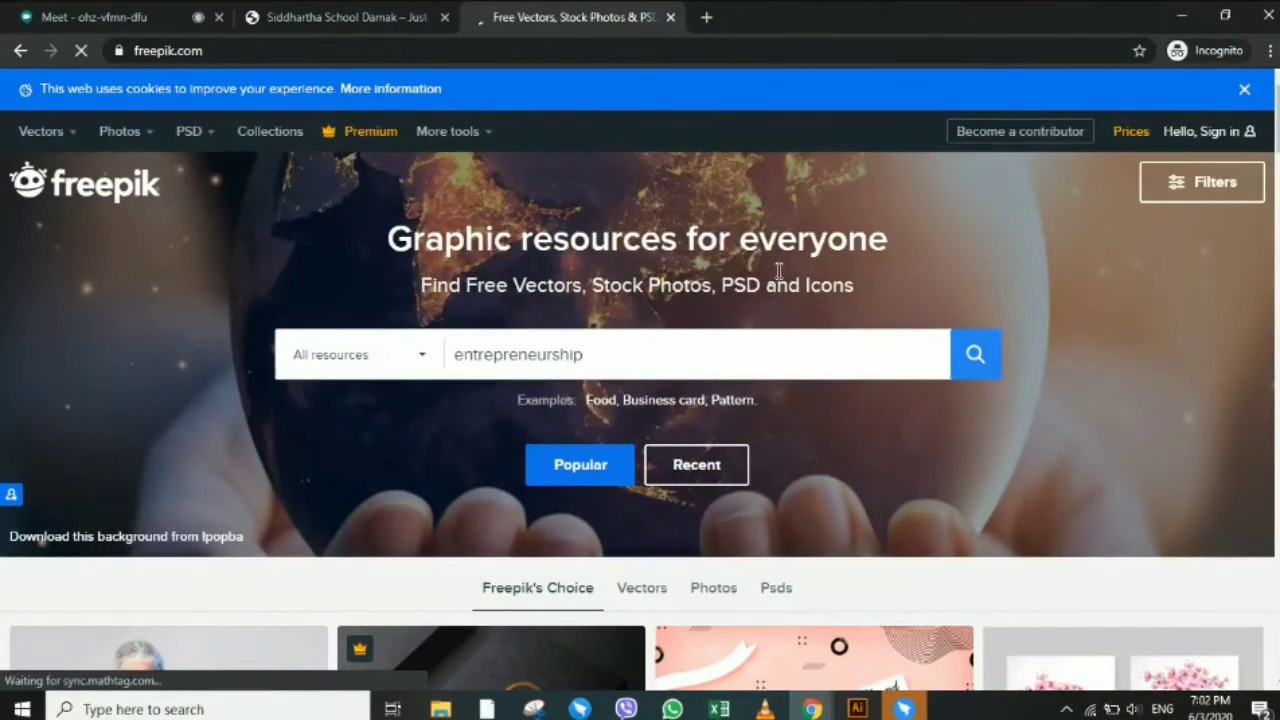
key("Return")
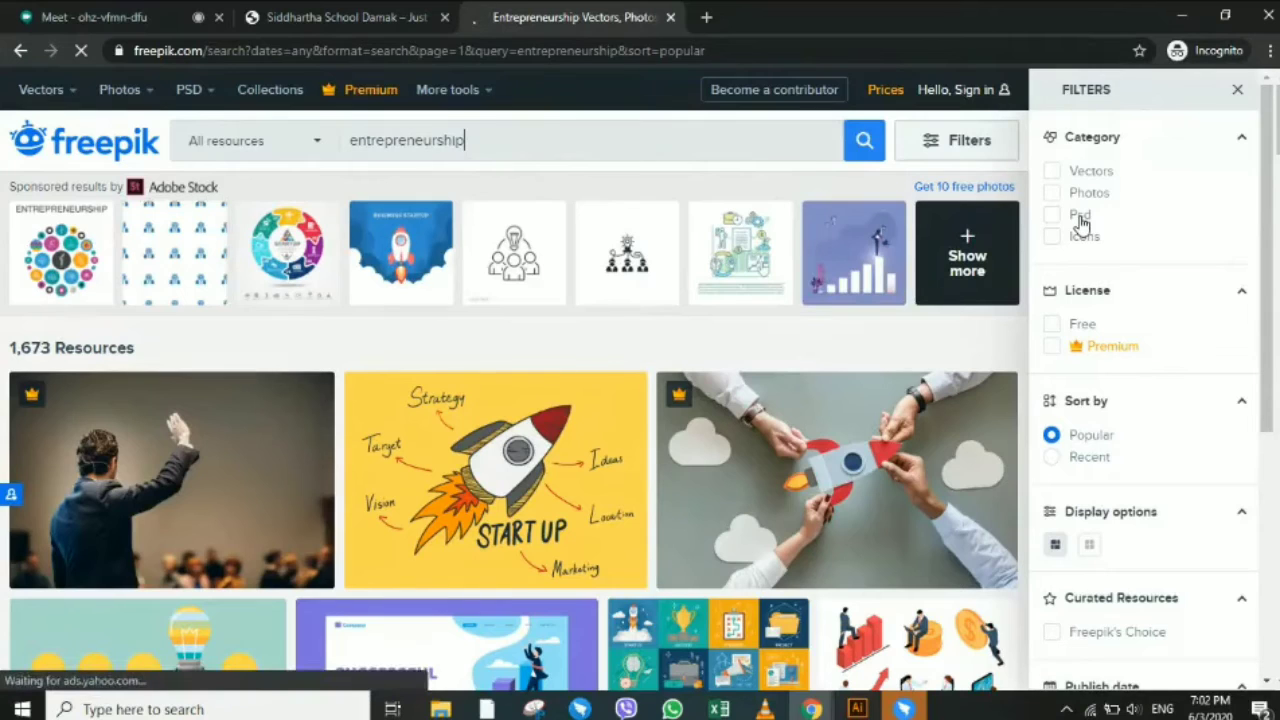
Hide the filters panel, browse results, and preview then close the speaker-at-business-meeting photo.
left_click(1238, 91)
scroll(812, 385, "down", 1)
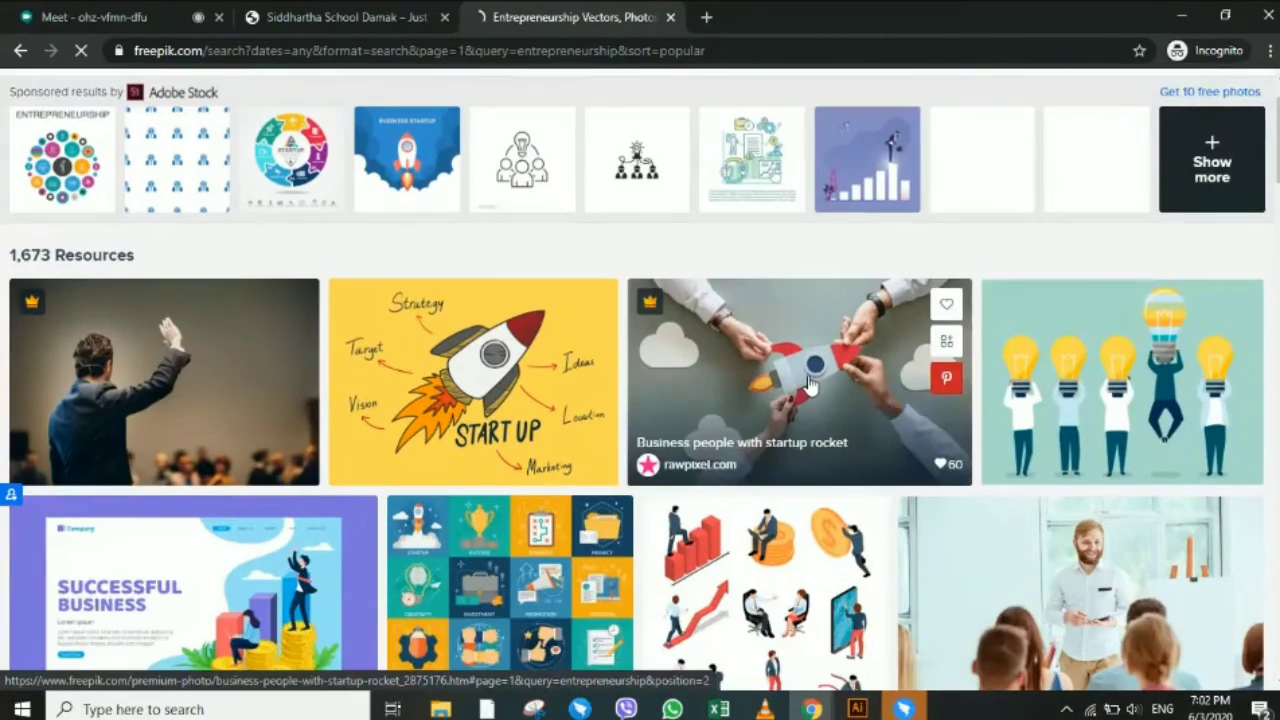
scroll(812, 385, "down", 3)
scroll(760, 385, "up", 2)
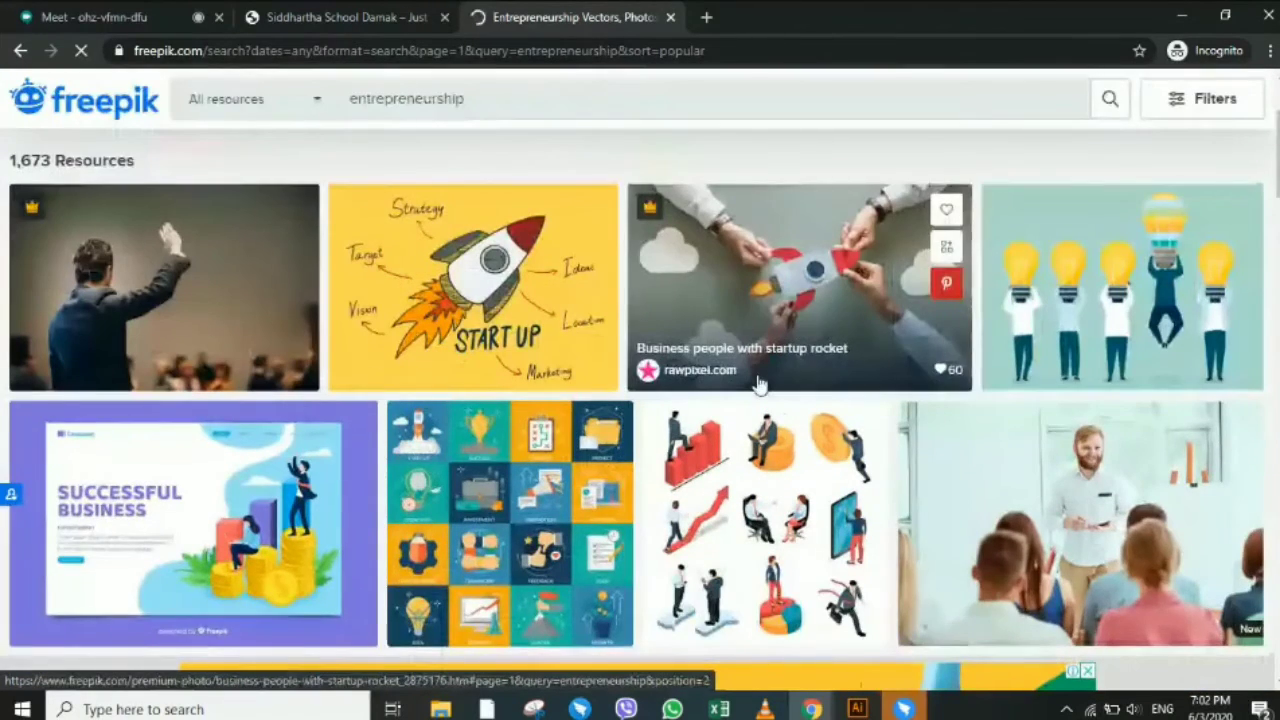
scroll(758, 385, "down", 2)
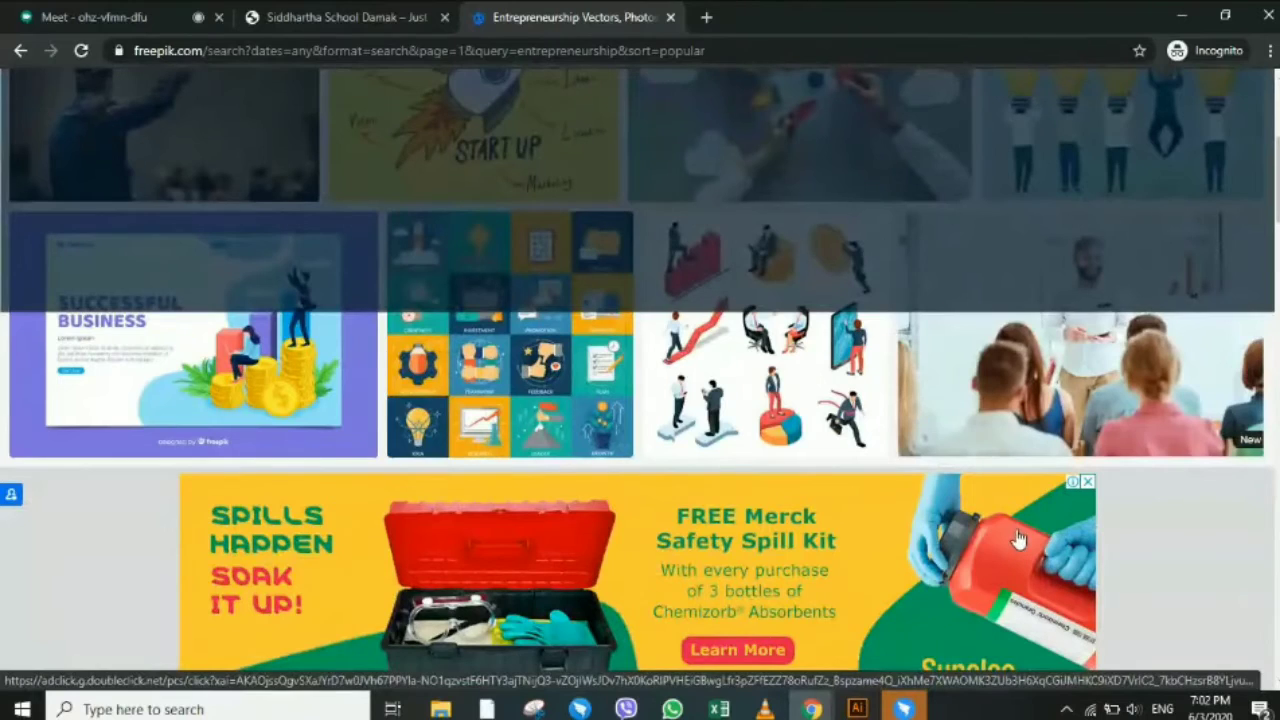
left_click(1066, 447)
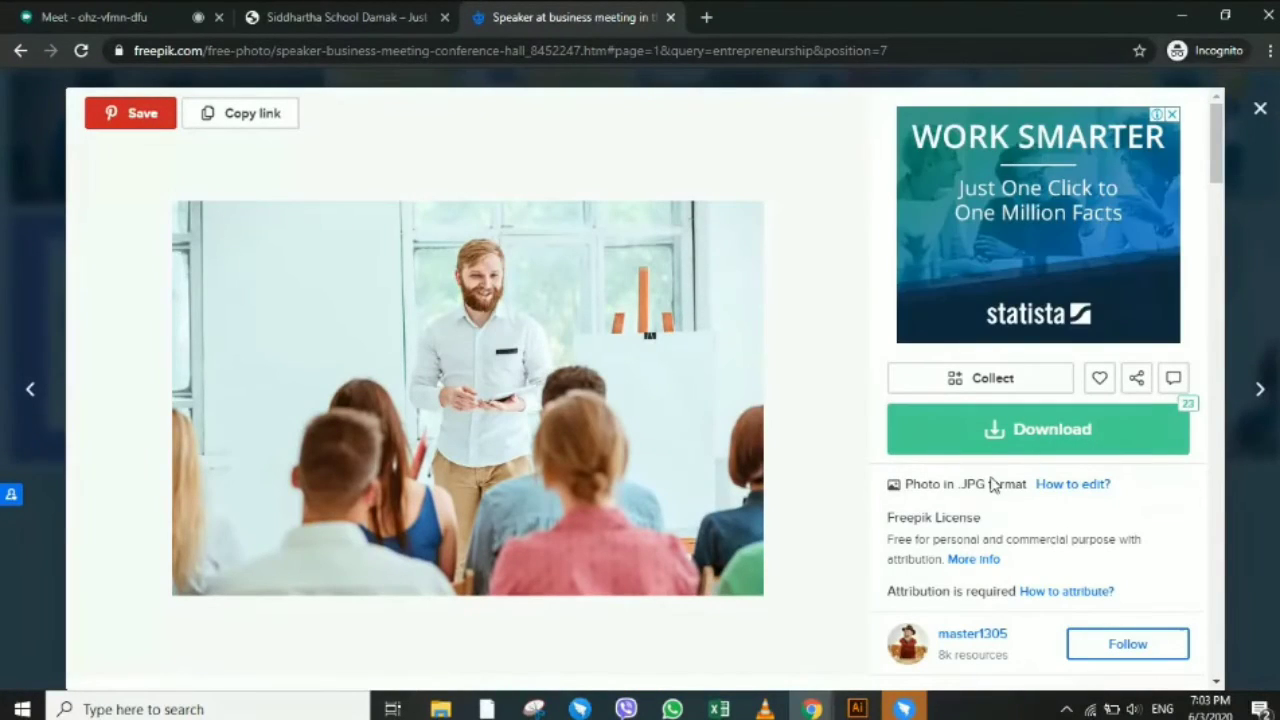
left_click(1250, 124)
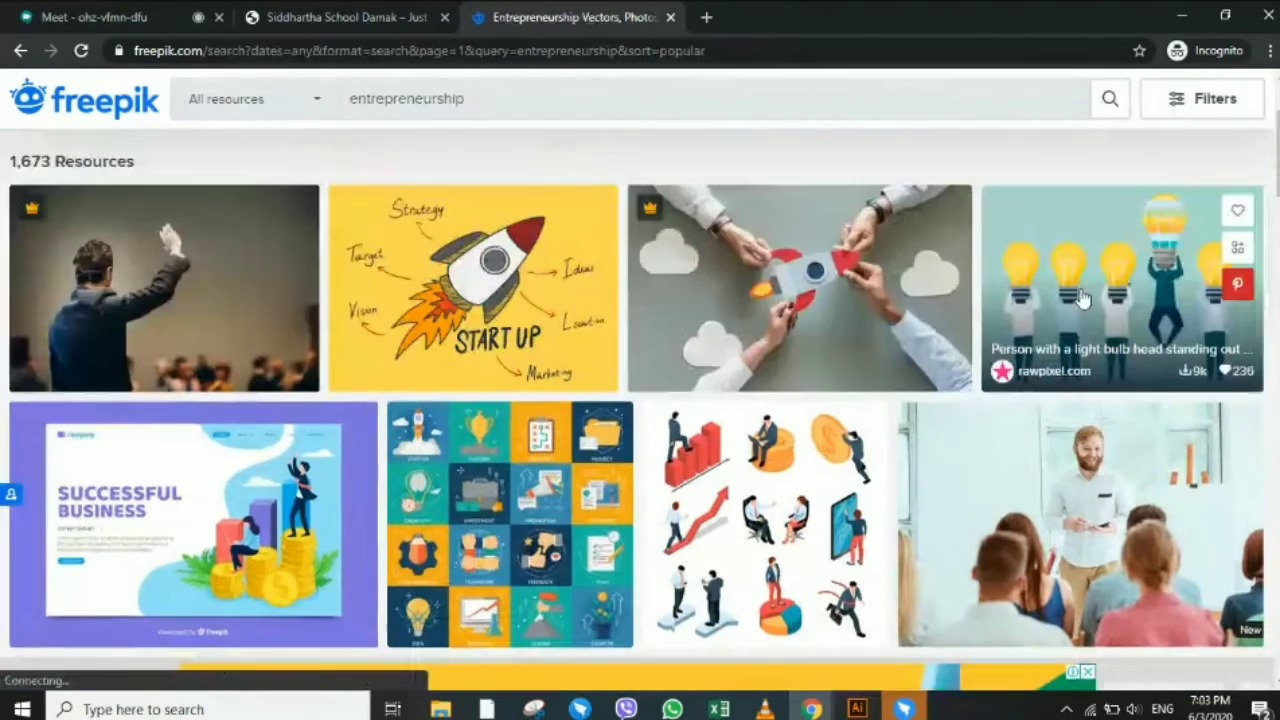
Inspect the light-bulb-head person vector's EPS format note, then close its preview.
left_click(1110, 280)
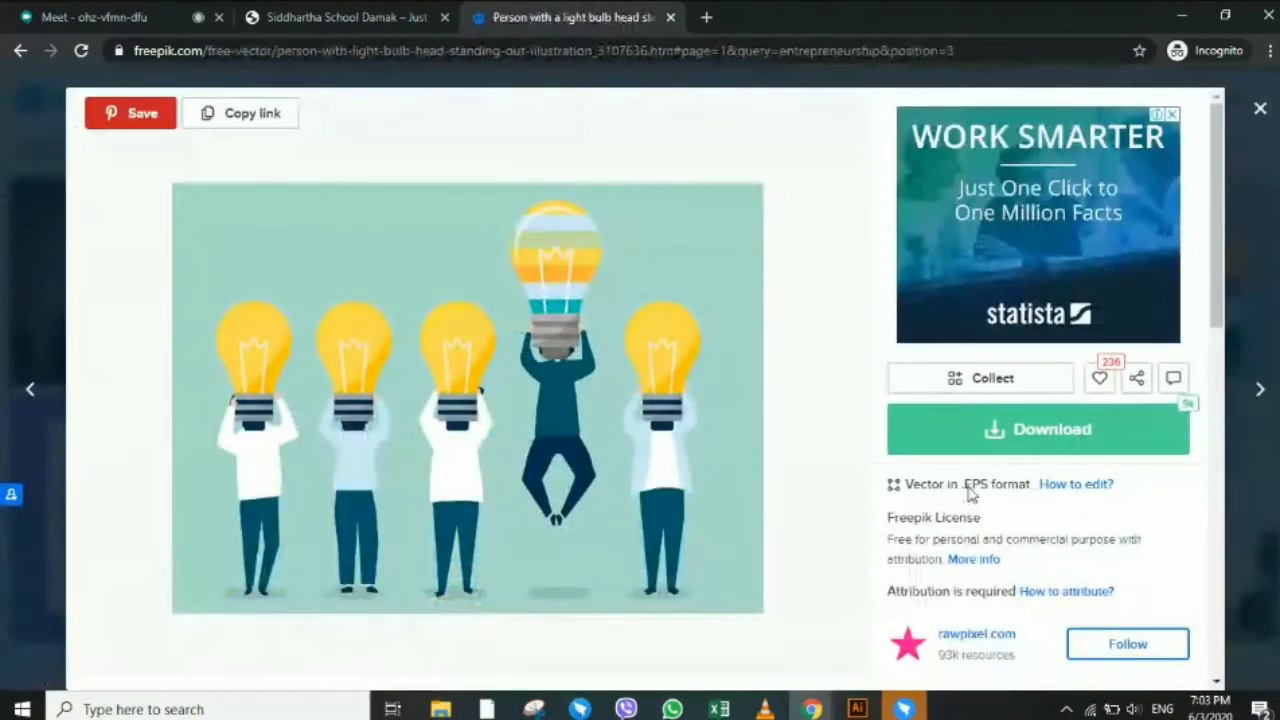
left_click_drag(962, 486, 1010, 490)
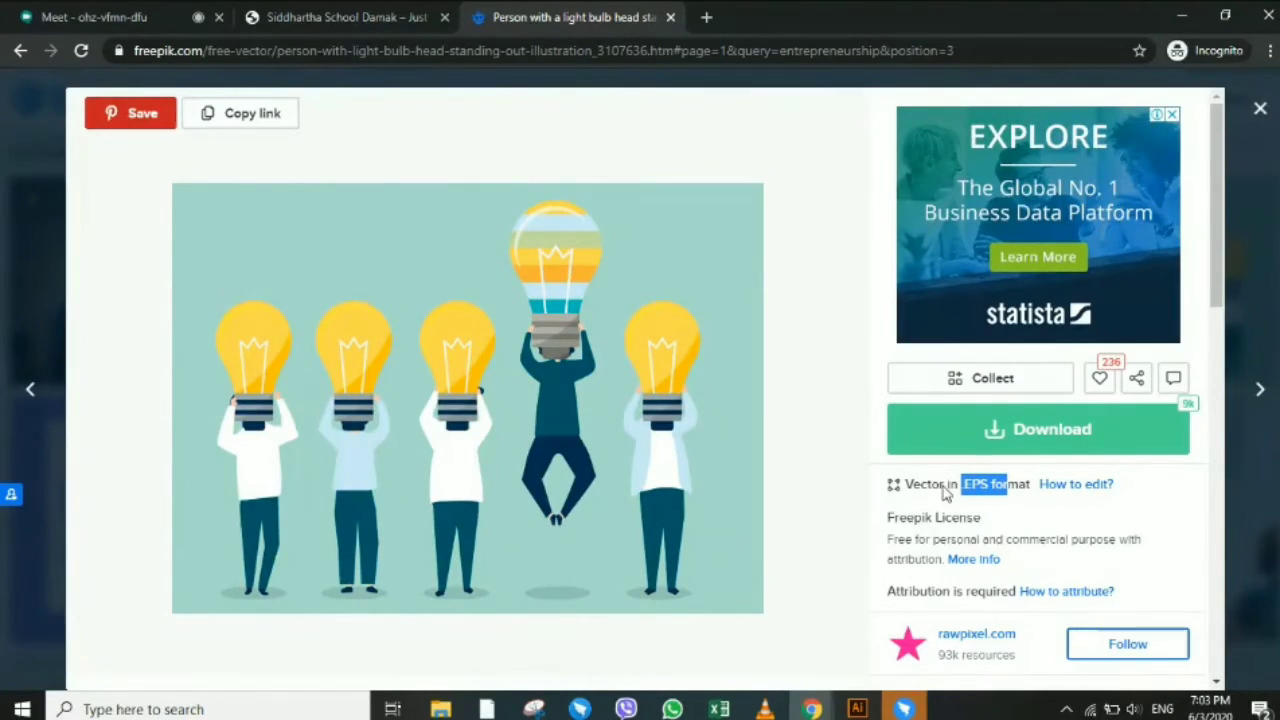
left_click_drag(914, 490, 993, 492)
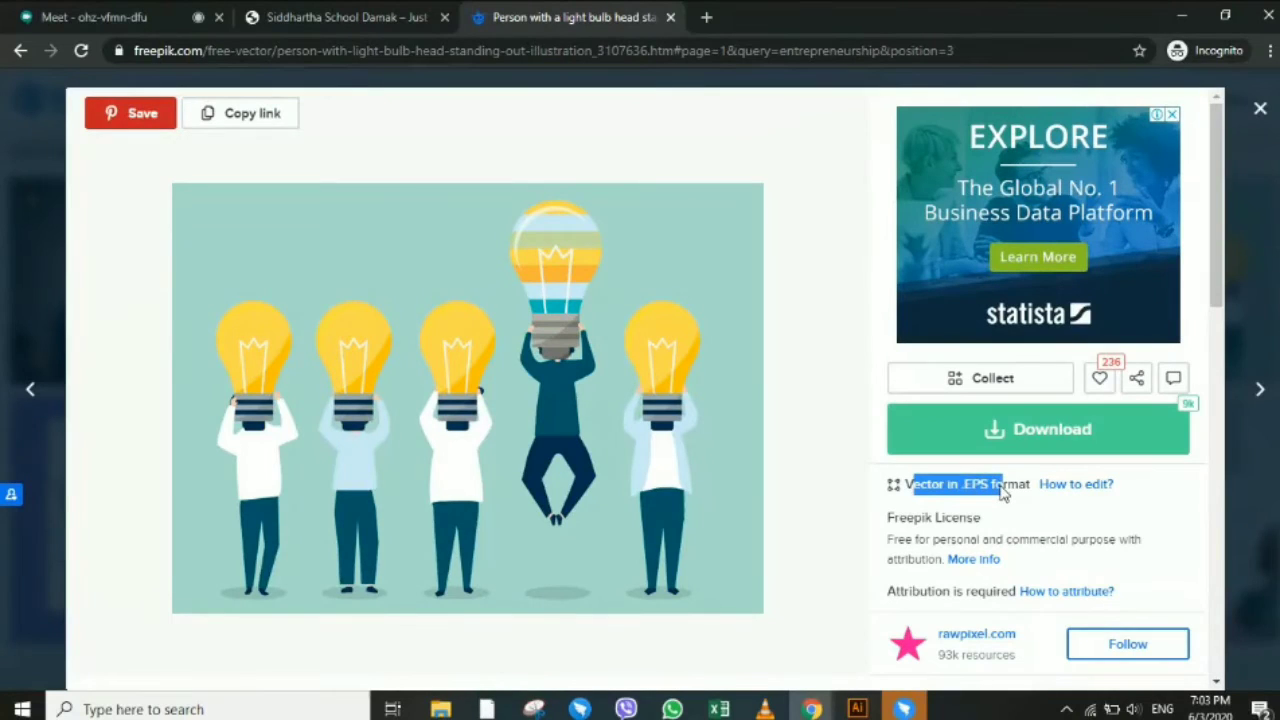
left_click(987, 499)
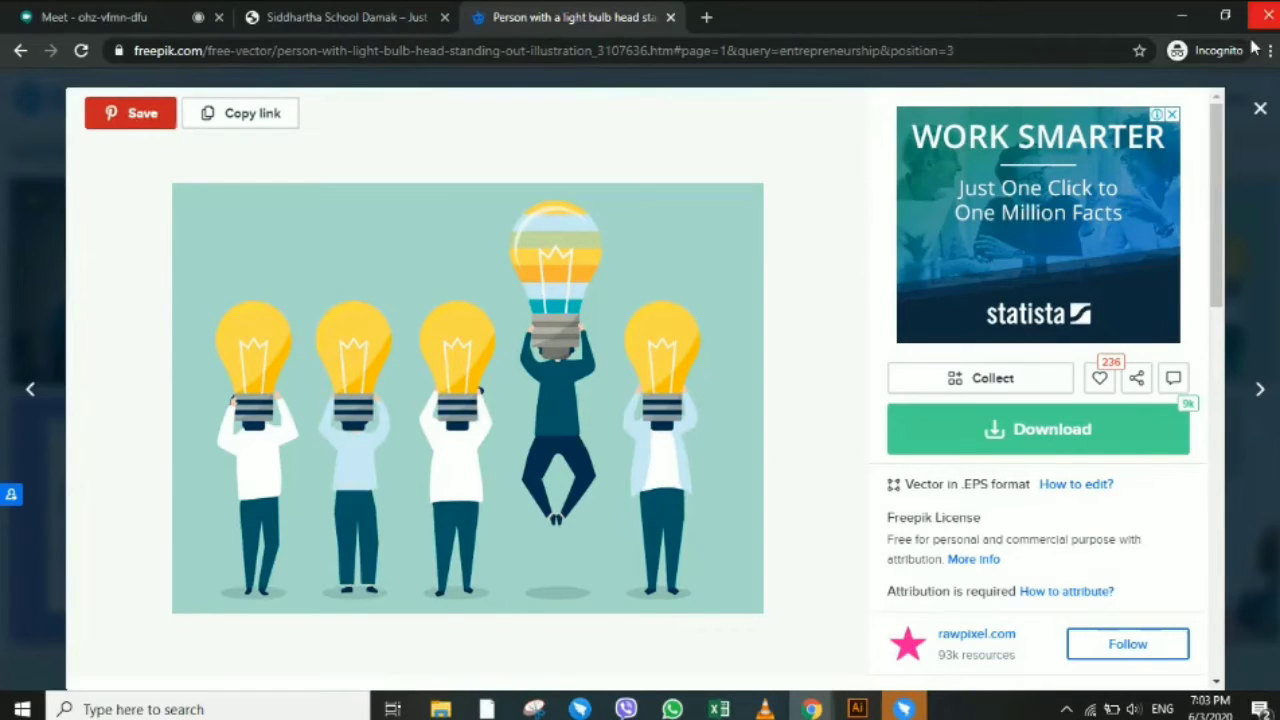
left_click(1259, 113)
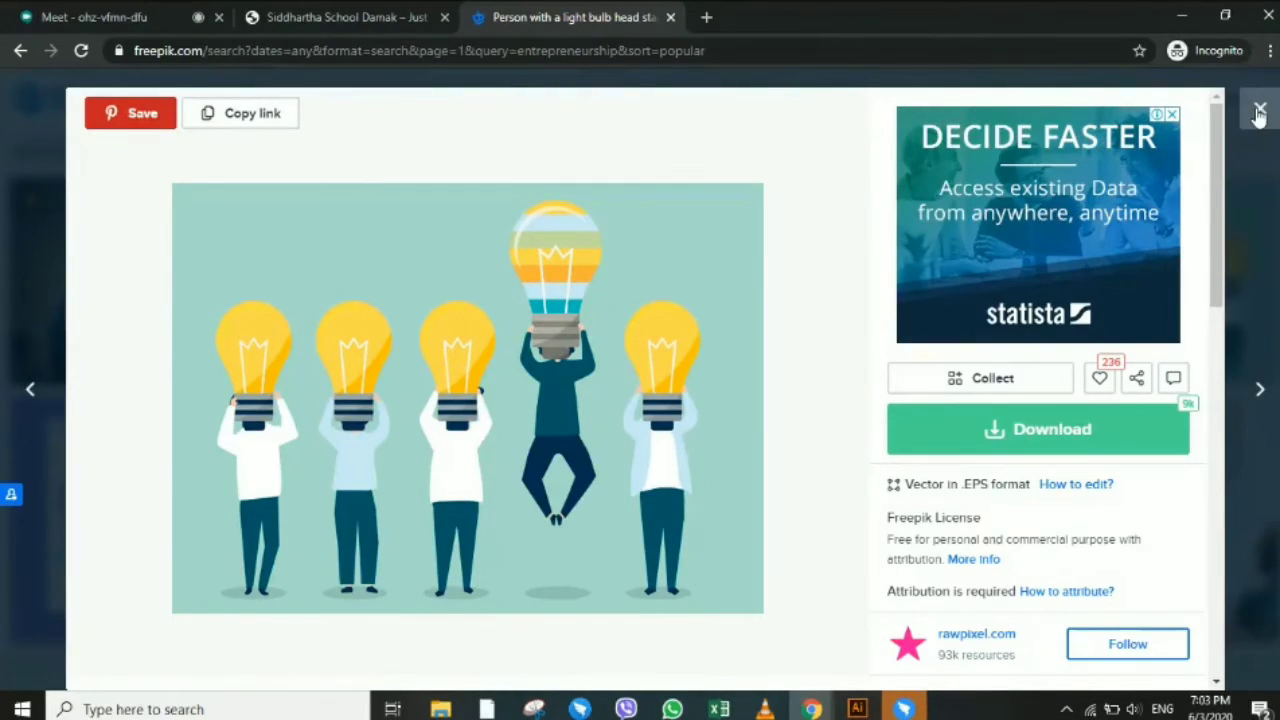
Browse the results and preview, then dismiss, the premium rocket launch startup vector.
scroll(730, 330, "down", 2)
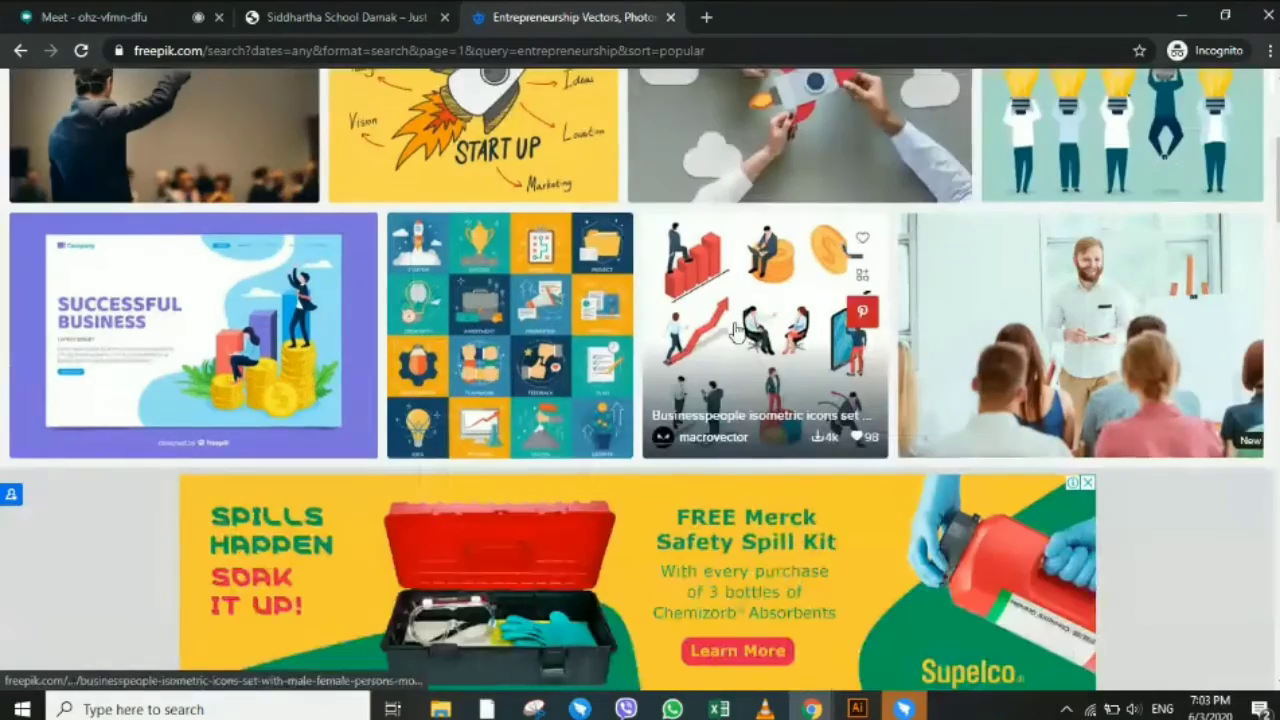
scroll(736, 330, "down", 1)
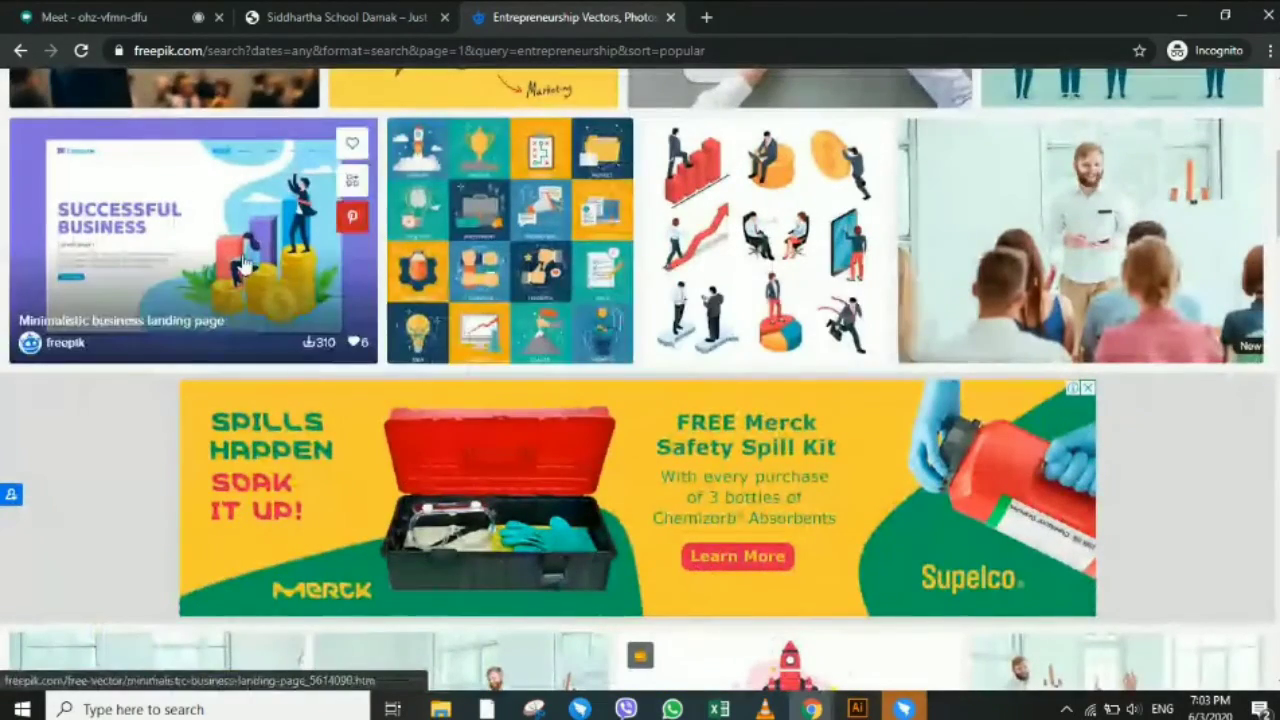
scroll(370, 260, "up", 1)
scroll(450, 265, "up", 2)
scroll(560, 270, "up", 1)
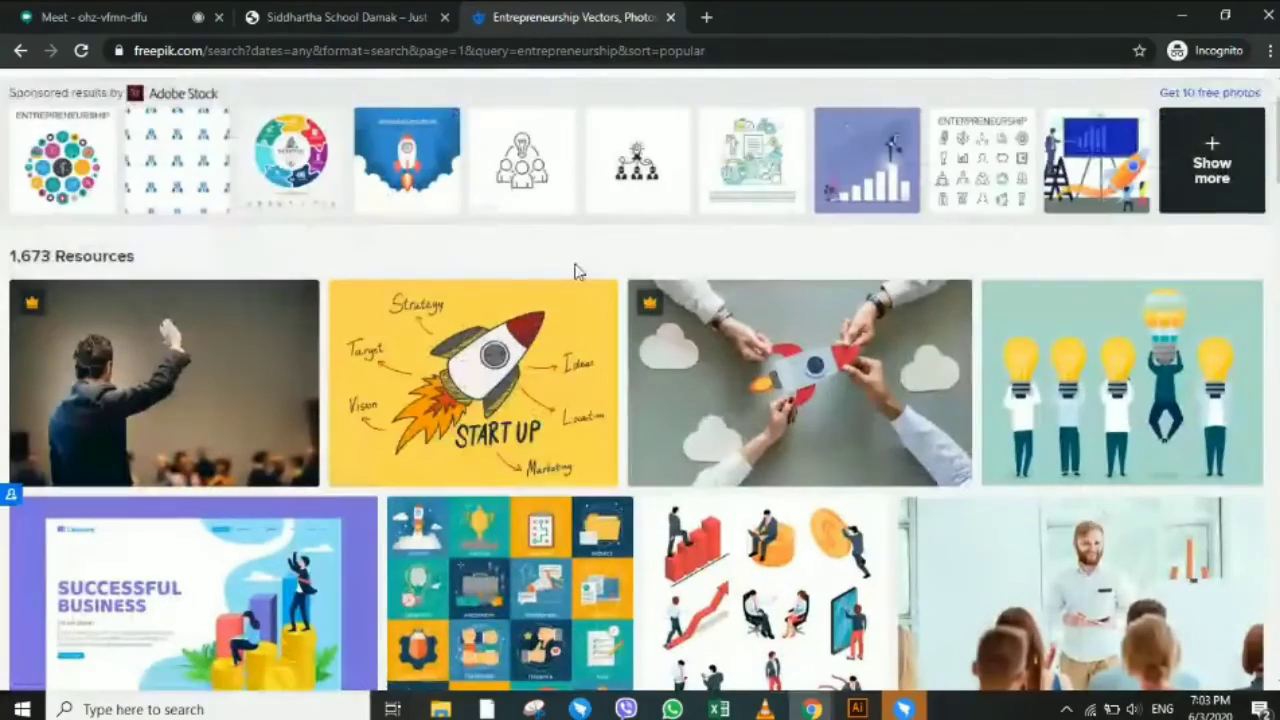
scroll(757, 329, "down", 6)
scroll(760, 328, "up", 4)
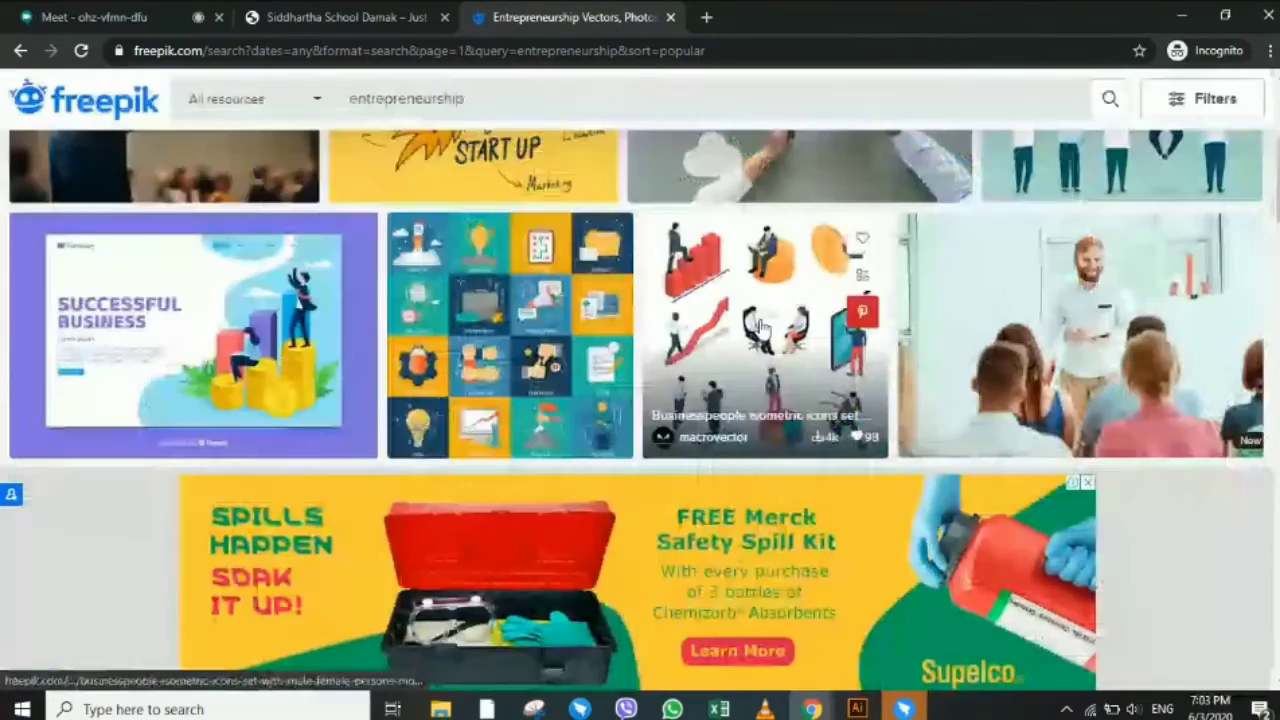
scroll(760, 328, "down", 5)
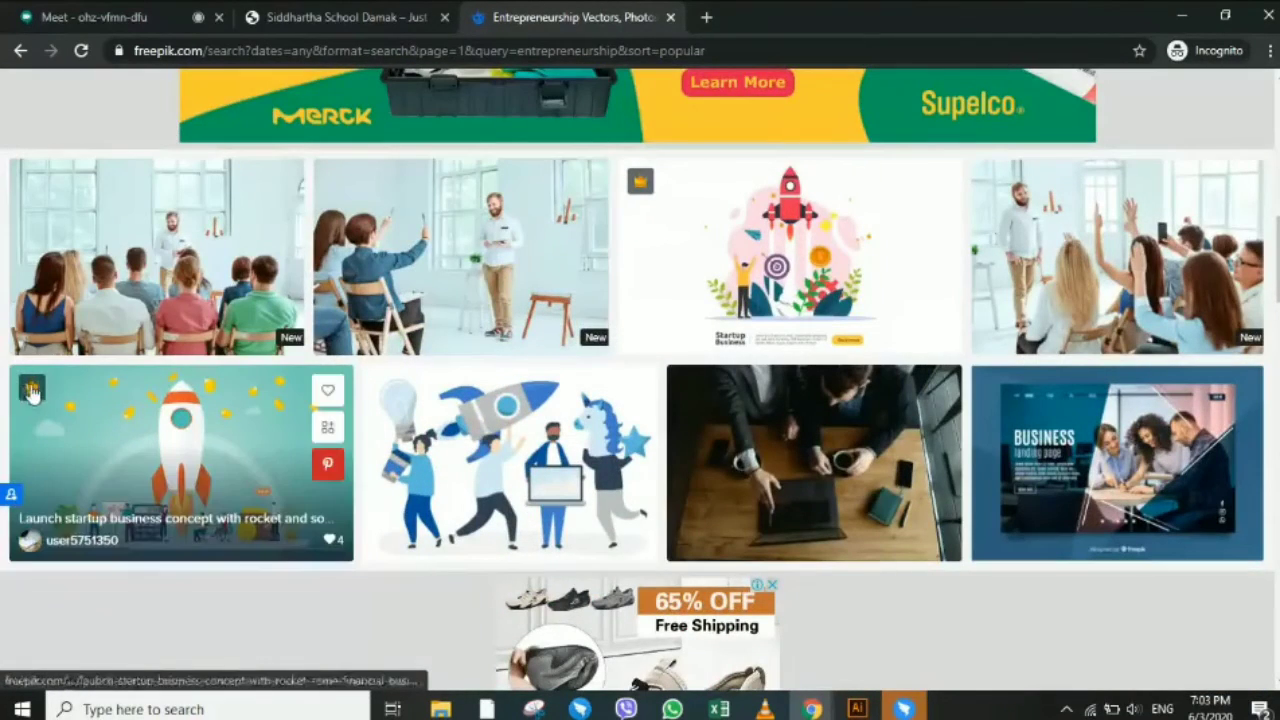
left_click(85, 430)
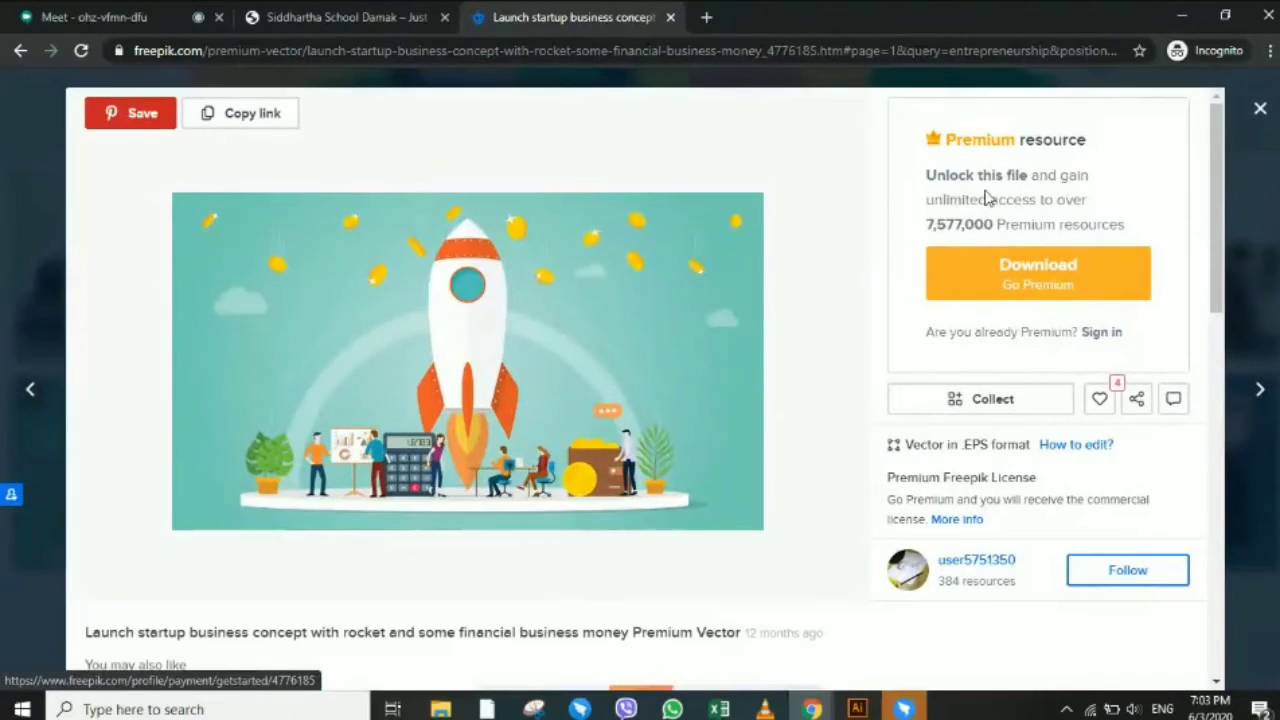
left_click(1260, 108)
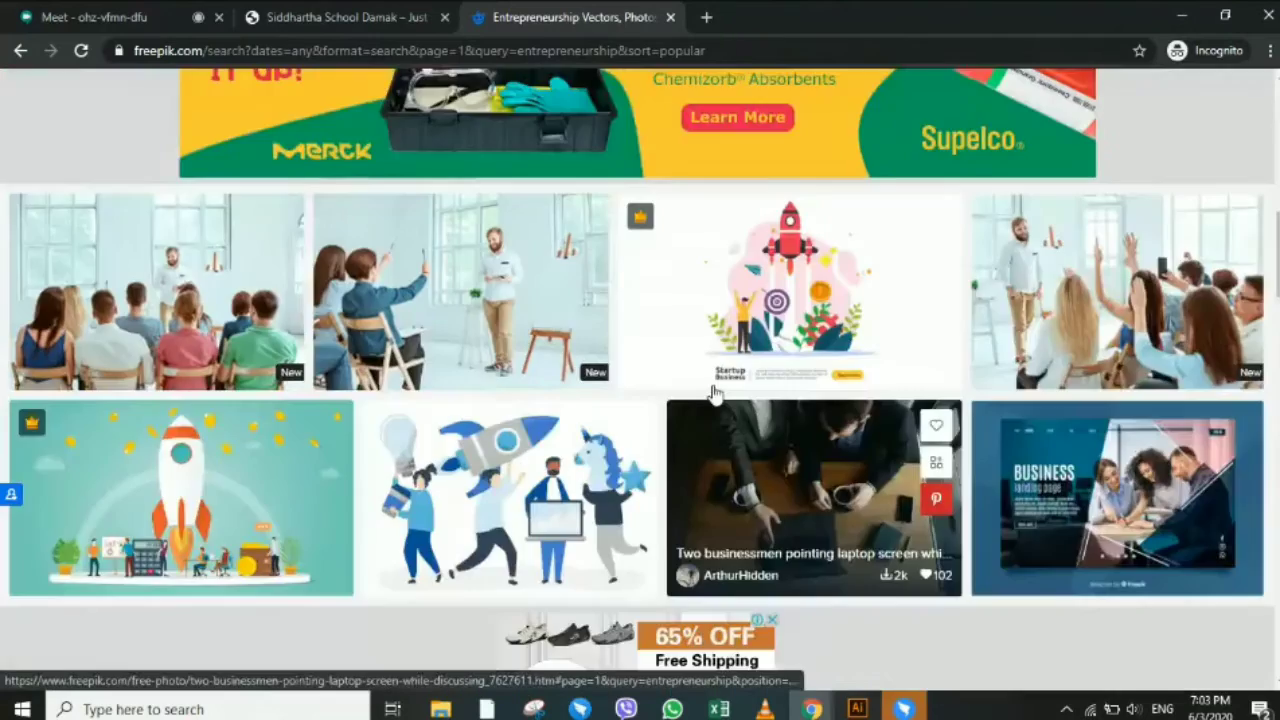
Scroll back up and open the free 'Startup words illustration' vector.
scroll(714, 388, "up", 4)
scroll(450, 385, "up", 1)
scroll(222, 380, "up", 1)
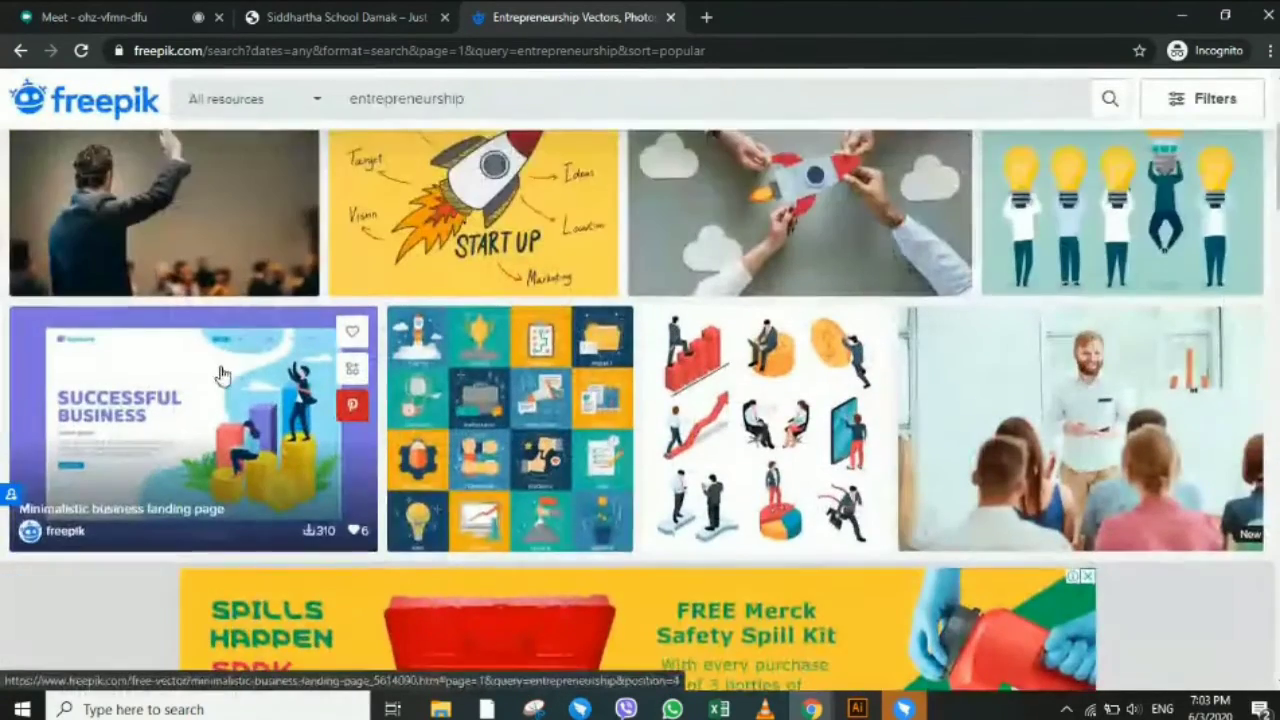
scroll(222, 378, "up", 1)
scroll(222, 378, "up", 1)
scroll(286, 371, "down", 1)
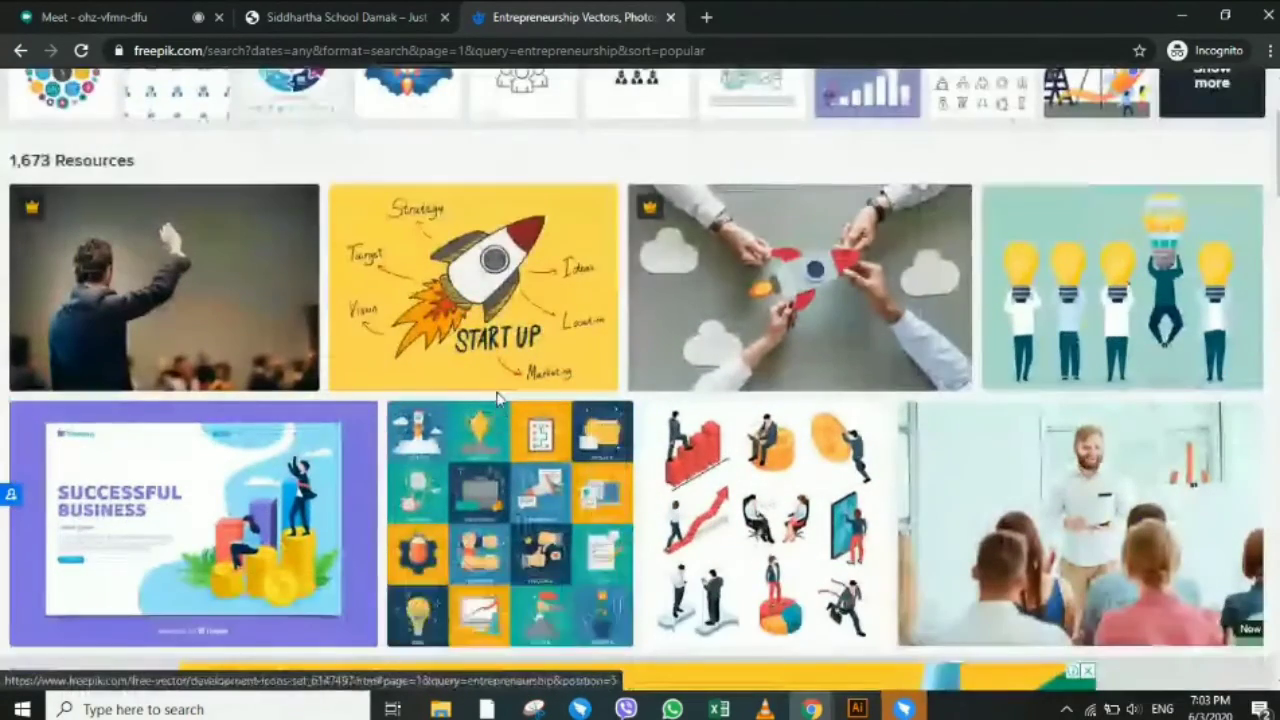
left_click(490, 341)
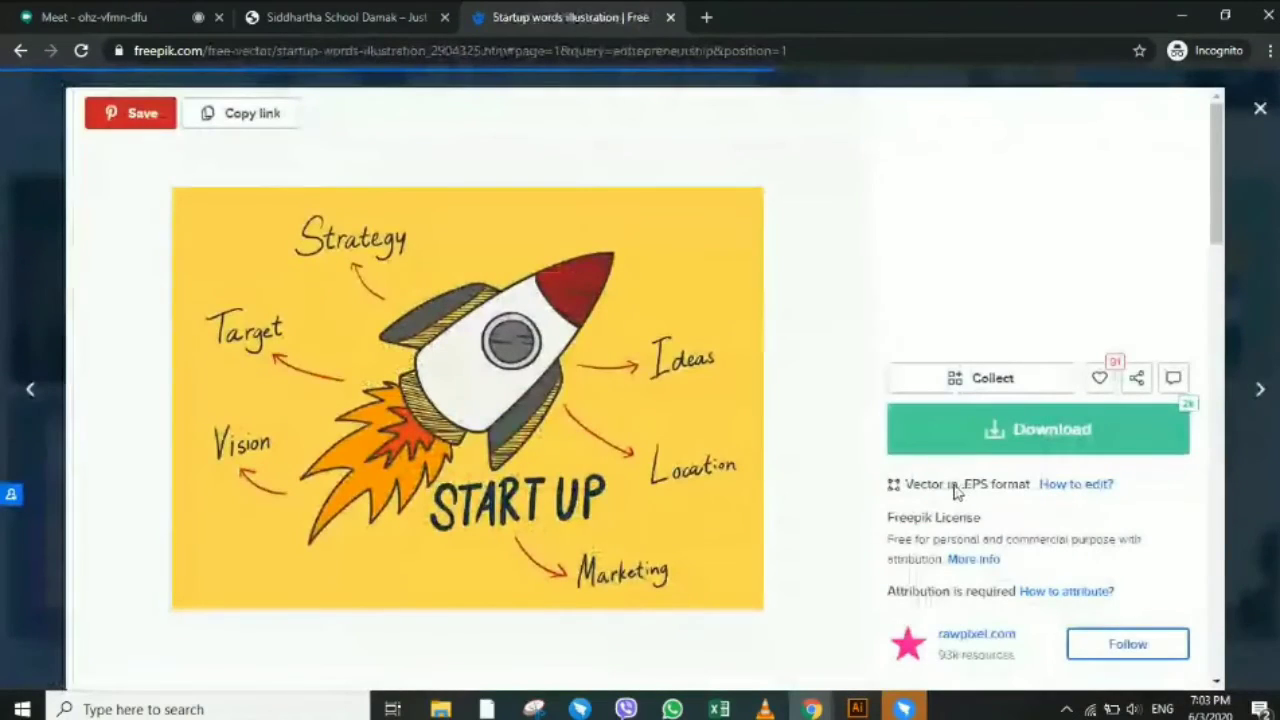
Free-download the Startup words illustration ZIP, dismiss the attribution popup, and show it in Downloads.
left_click(1122, 447)
left_click(968, 400)
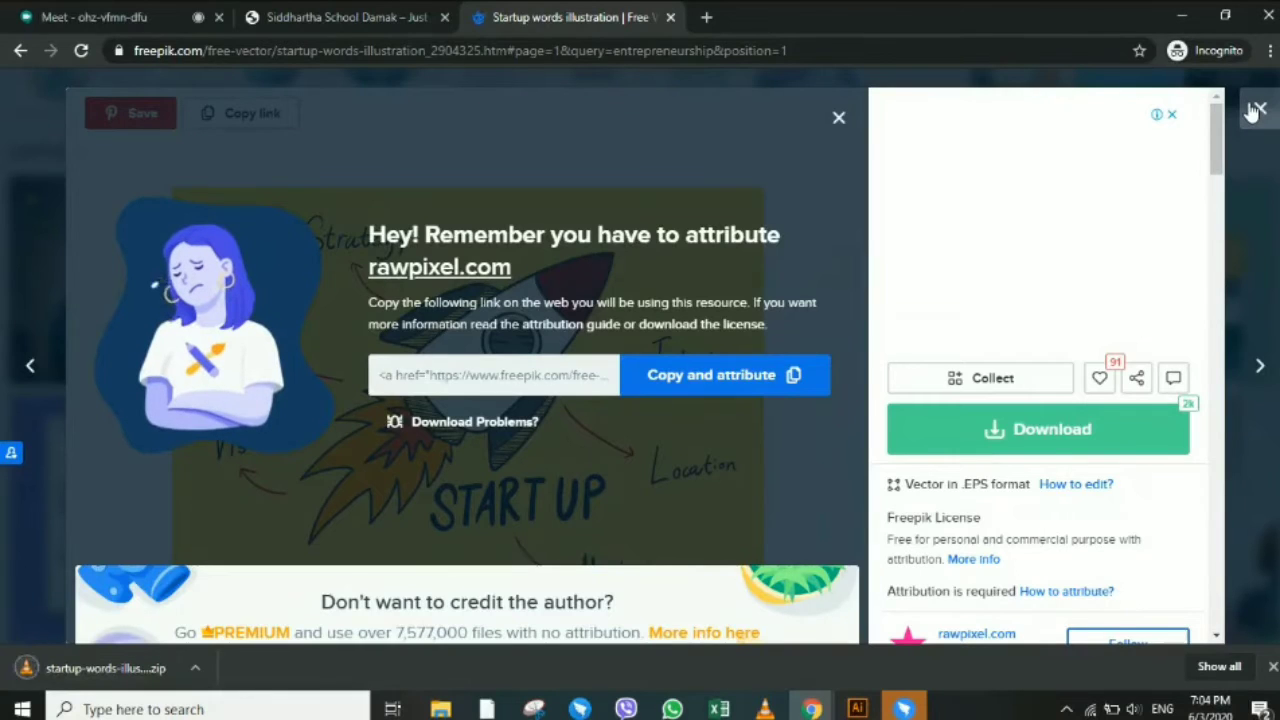
left_click(1257, 109)
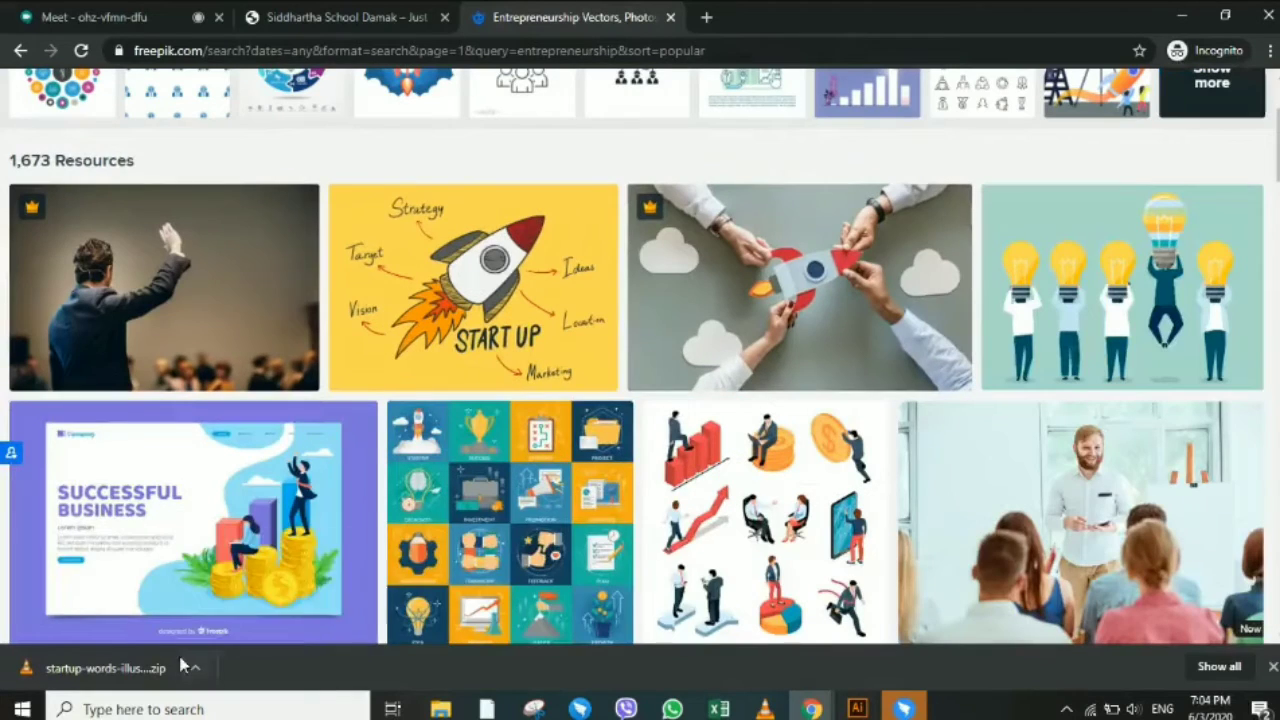
left_click(195, 668)
left_click(242, 609)
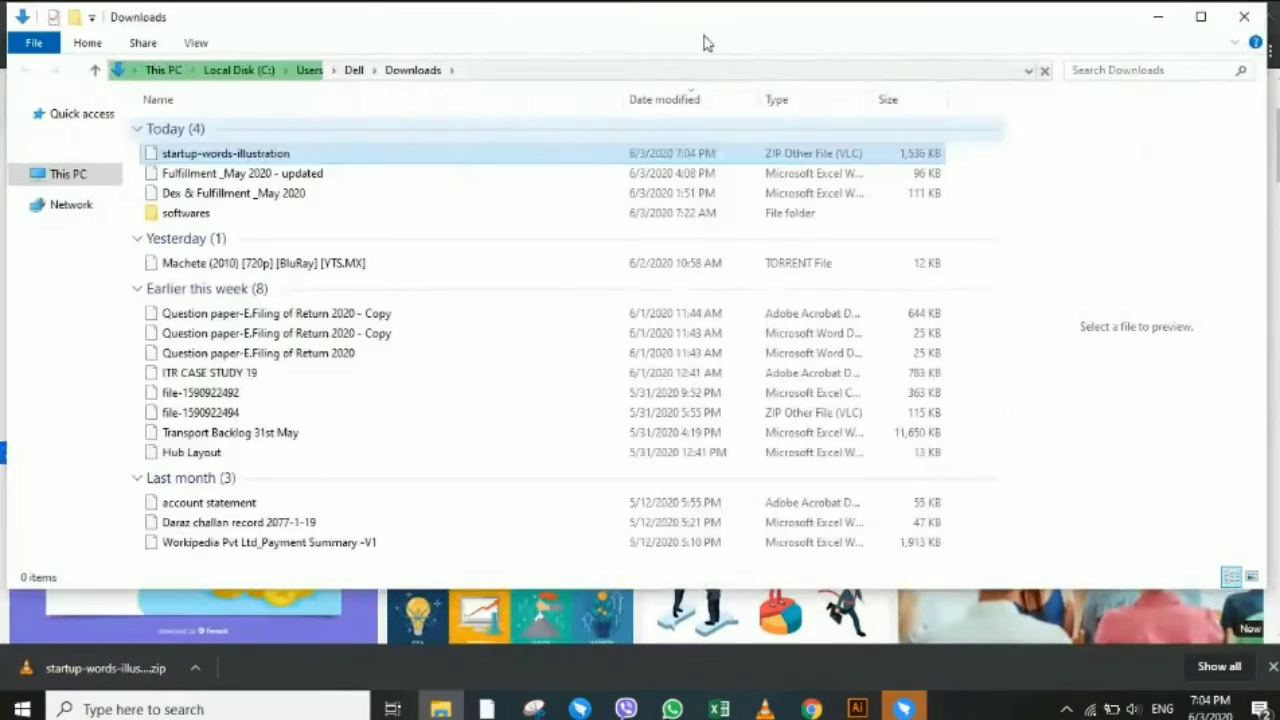
Maximize the Downloads window and bring up Chrome's open windows from the taskbar.
left_click(1196, 30)
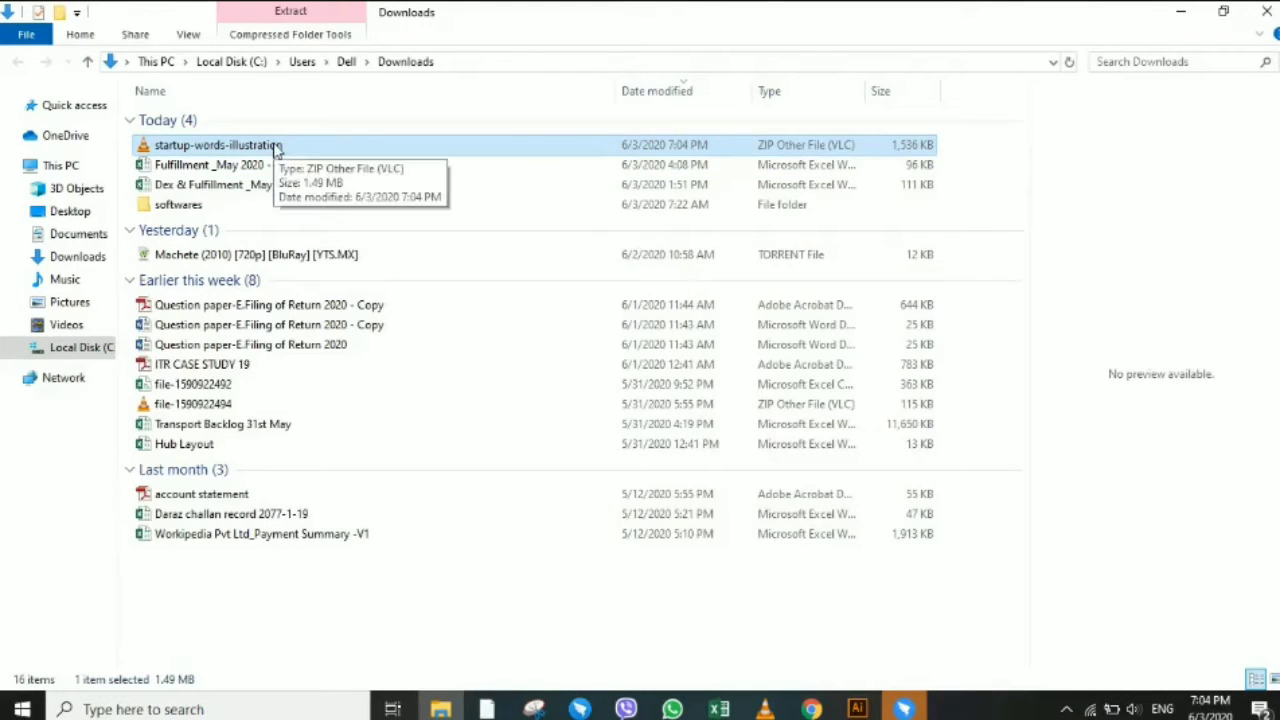
left_click(811, 707)
mouse_move(607, 625)
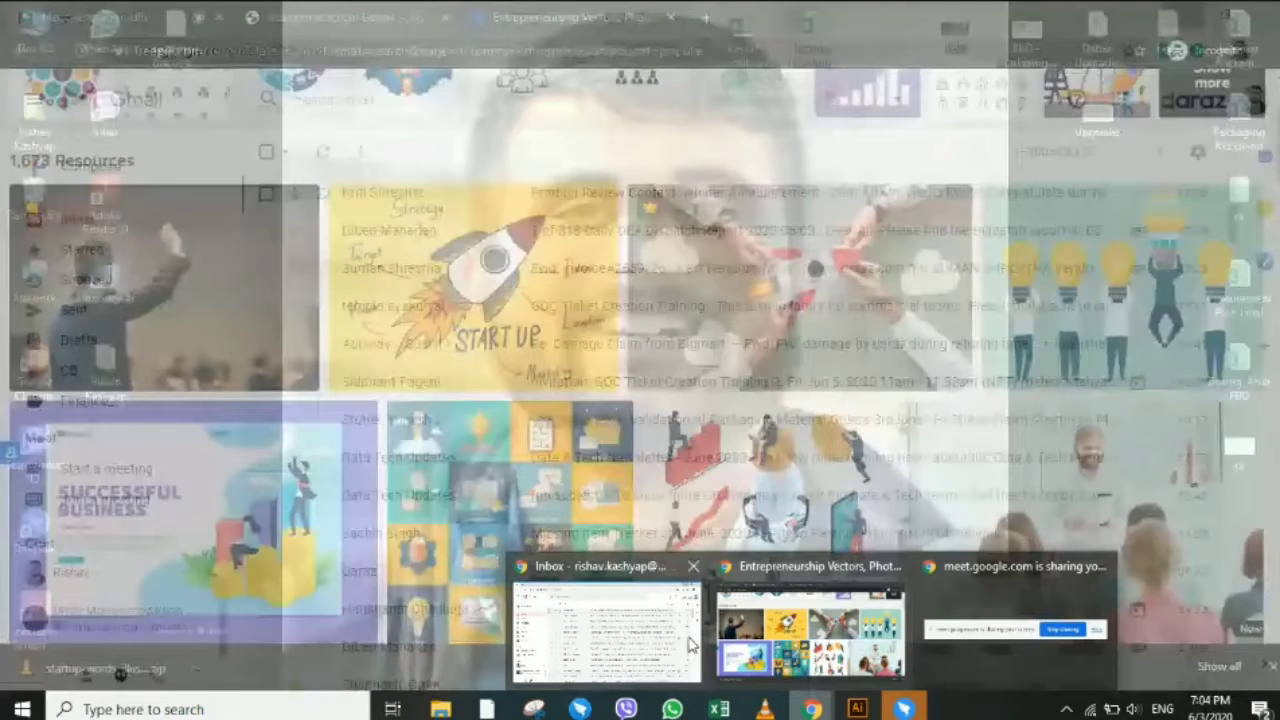
Admit the waiting person in Google Meet, open the chat, and go back to Downloads.
left_click(690, 645)
left_click(190, 17)
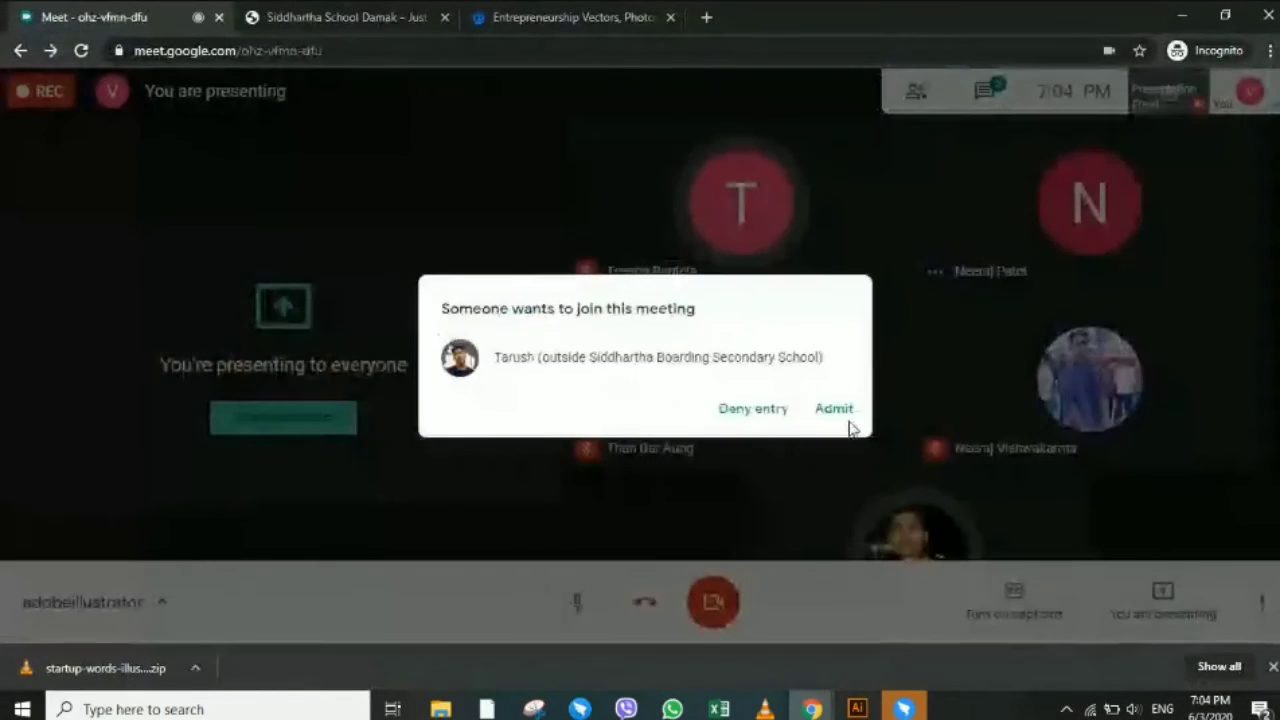
left_click(846, 418)
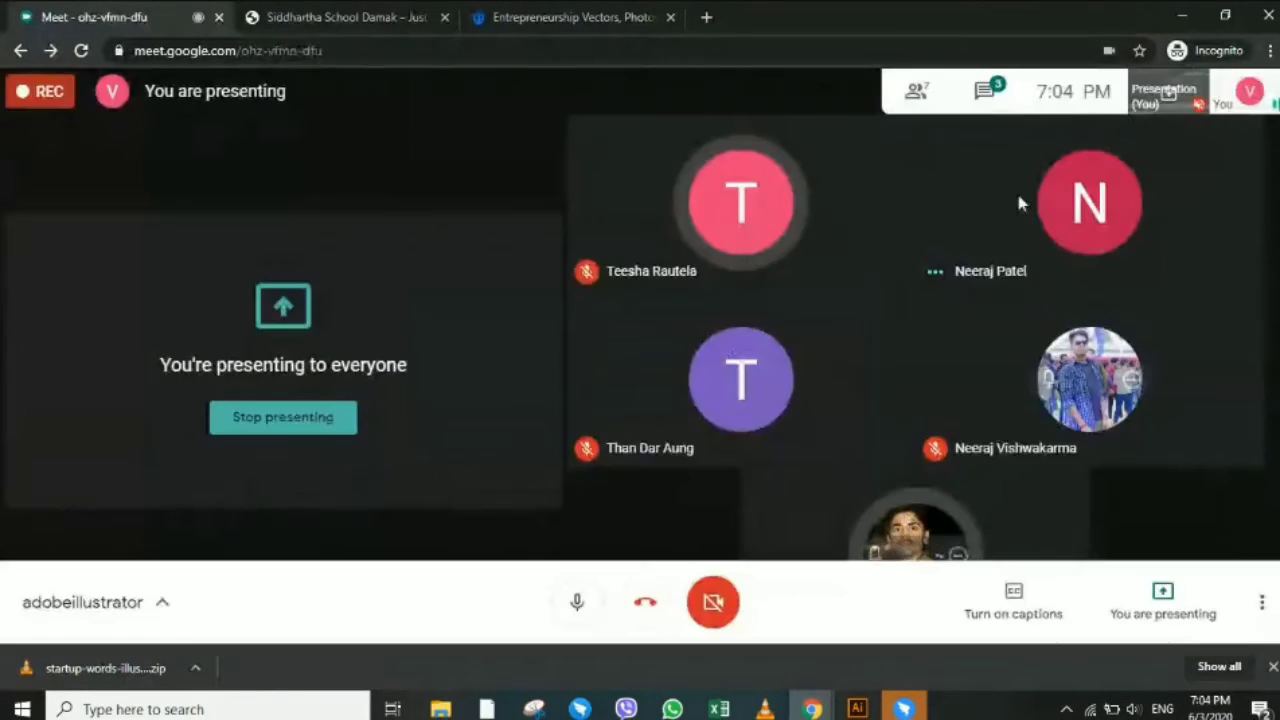
left_click(986, 92)
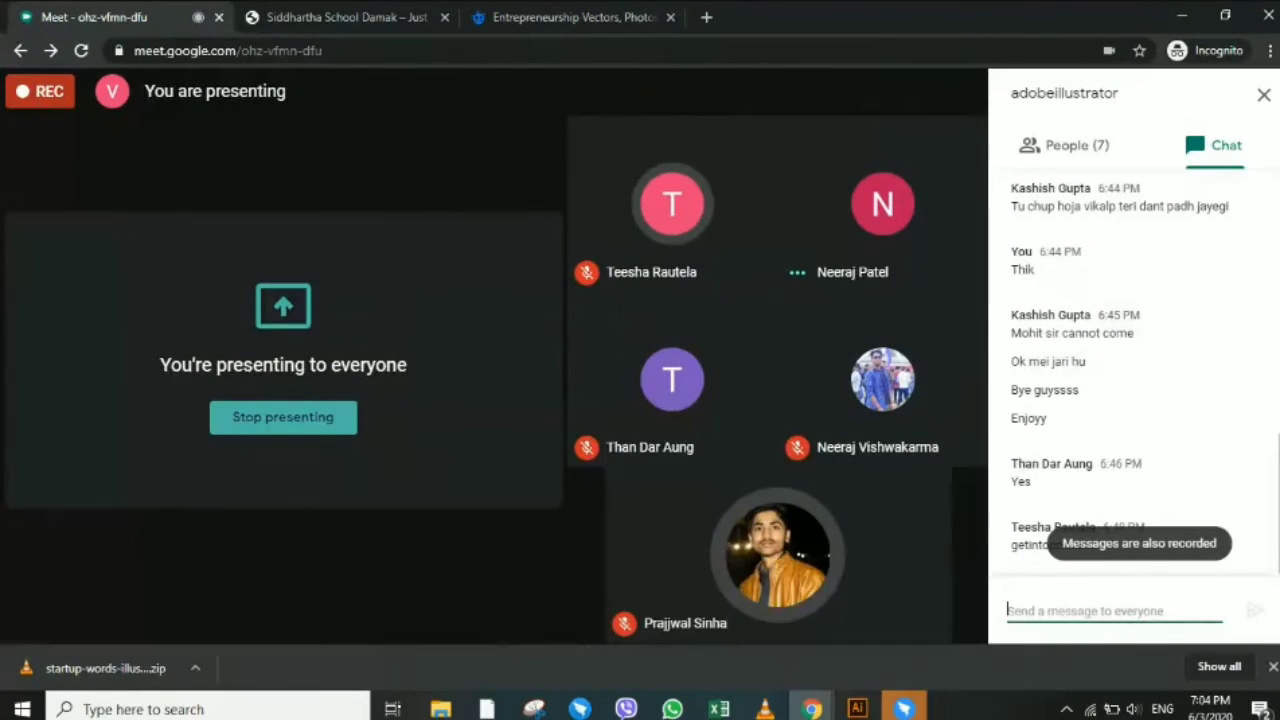
left_click(855, 600)
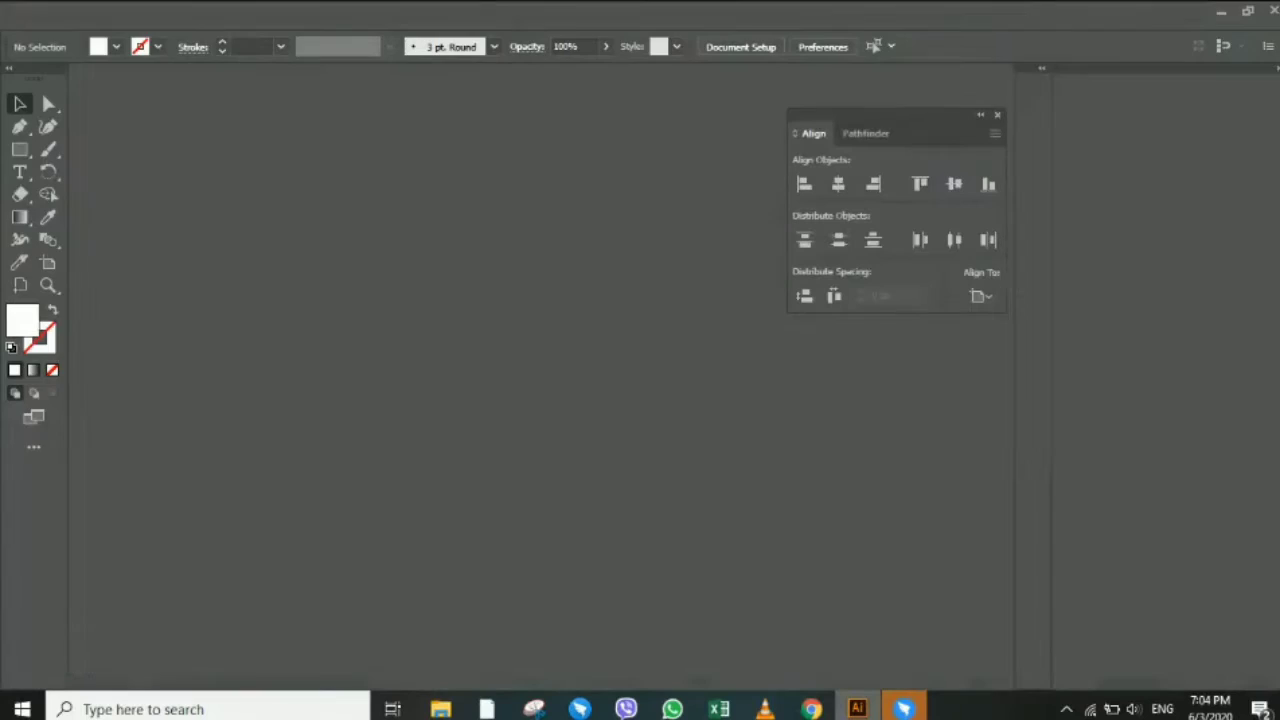
key("alt+Tab")
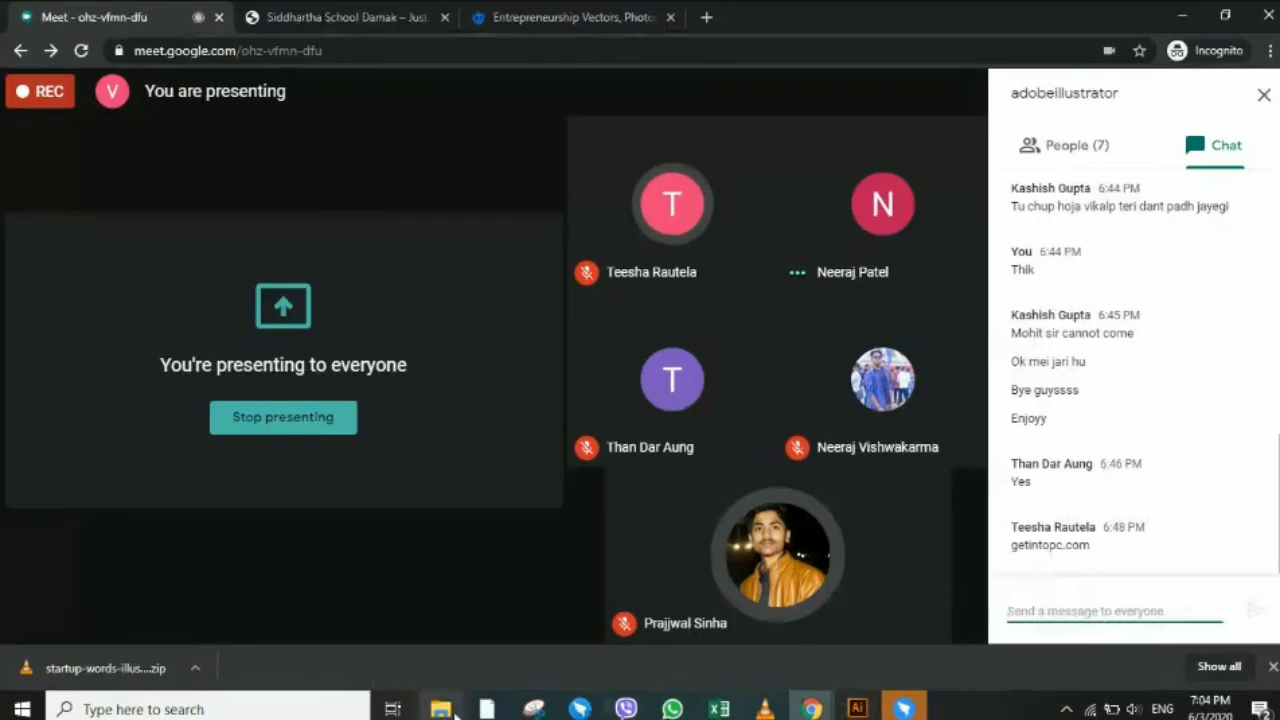
left_click(447, 709)
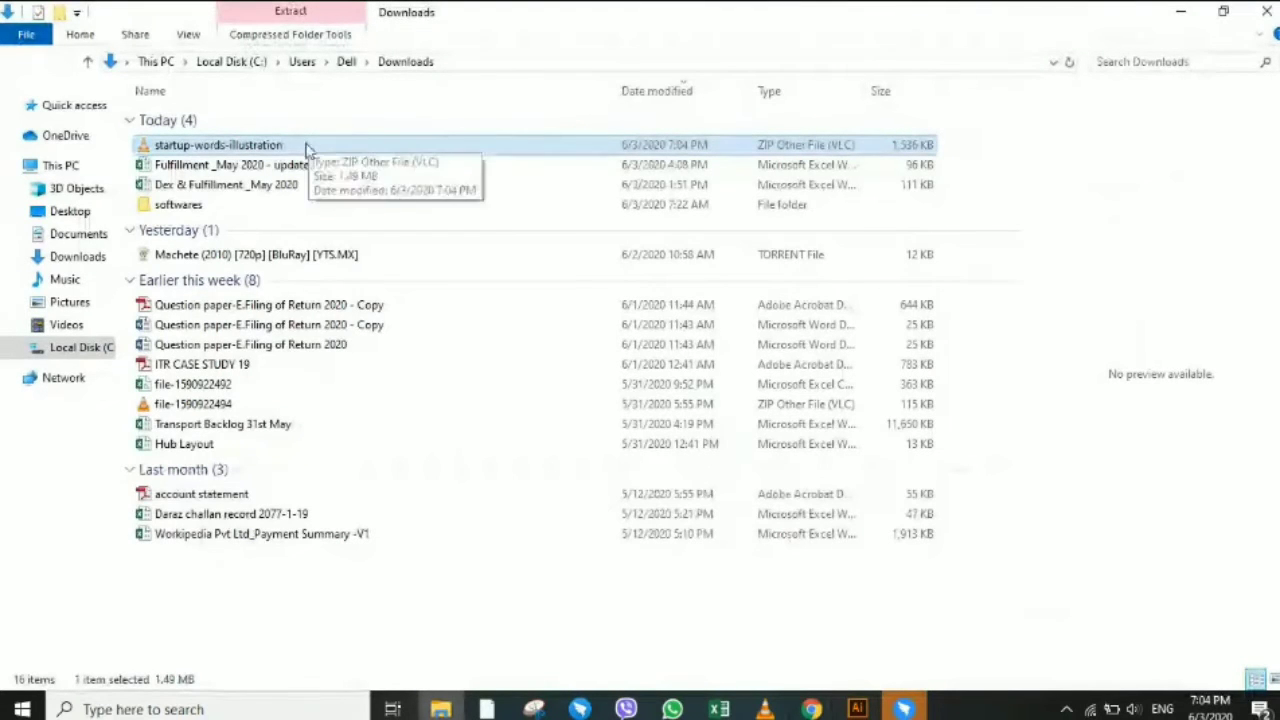
Navigate to the C:\zVikalp\2Imp folder.
left_click(68, 347)
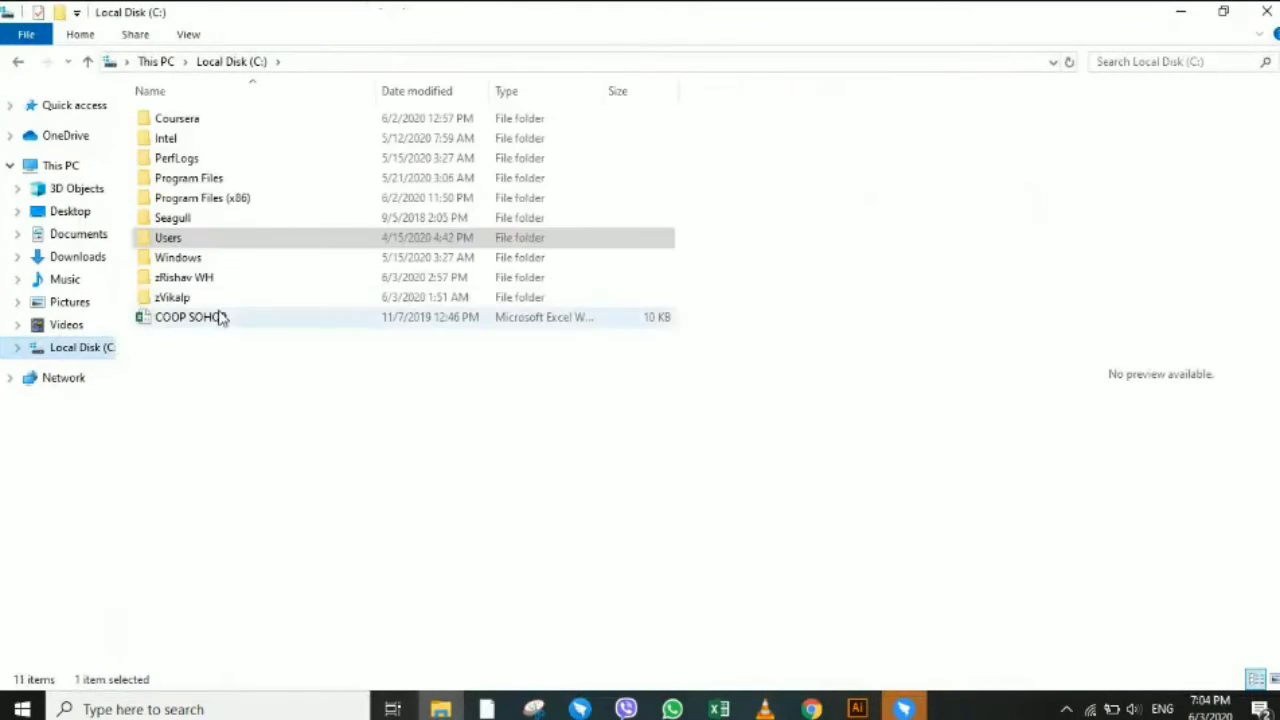
type("zv")
key("Return")
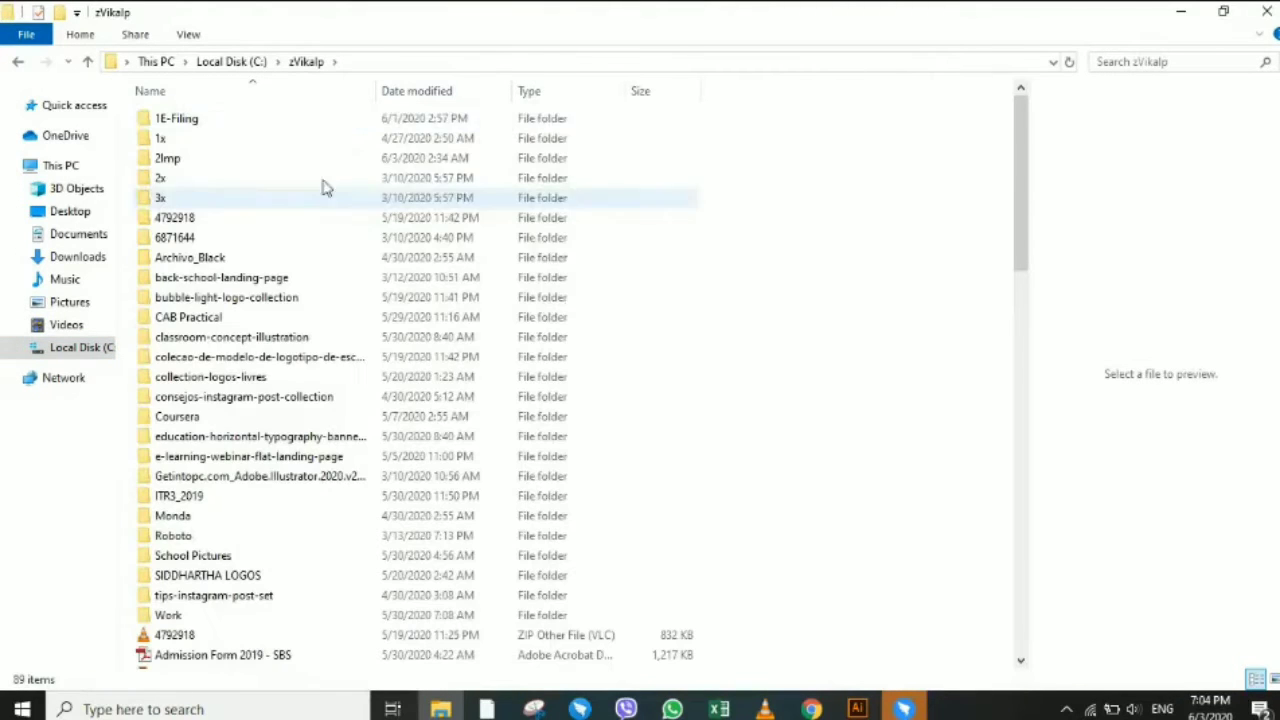
left_click(272, 164)
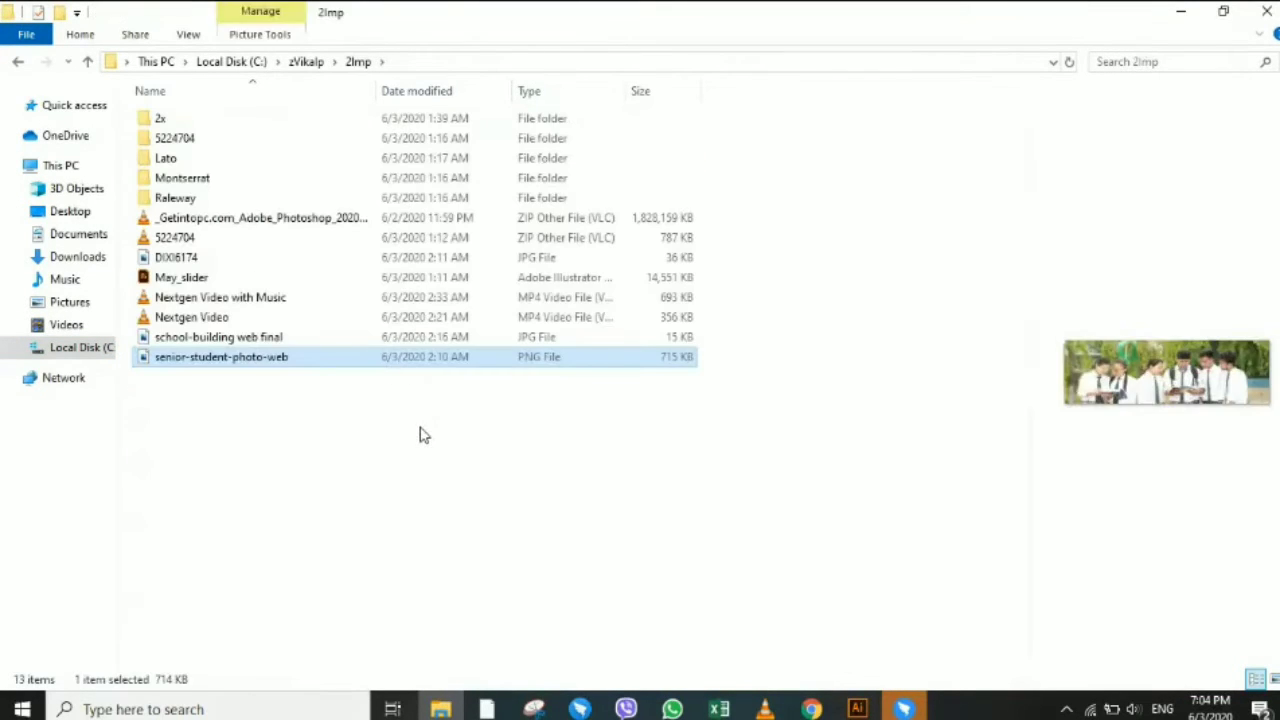
left_click(420, 437)
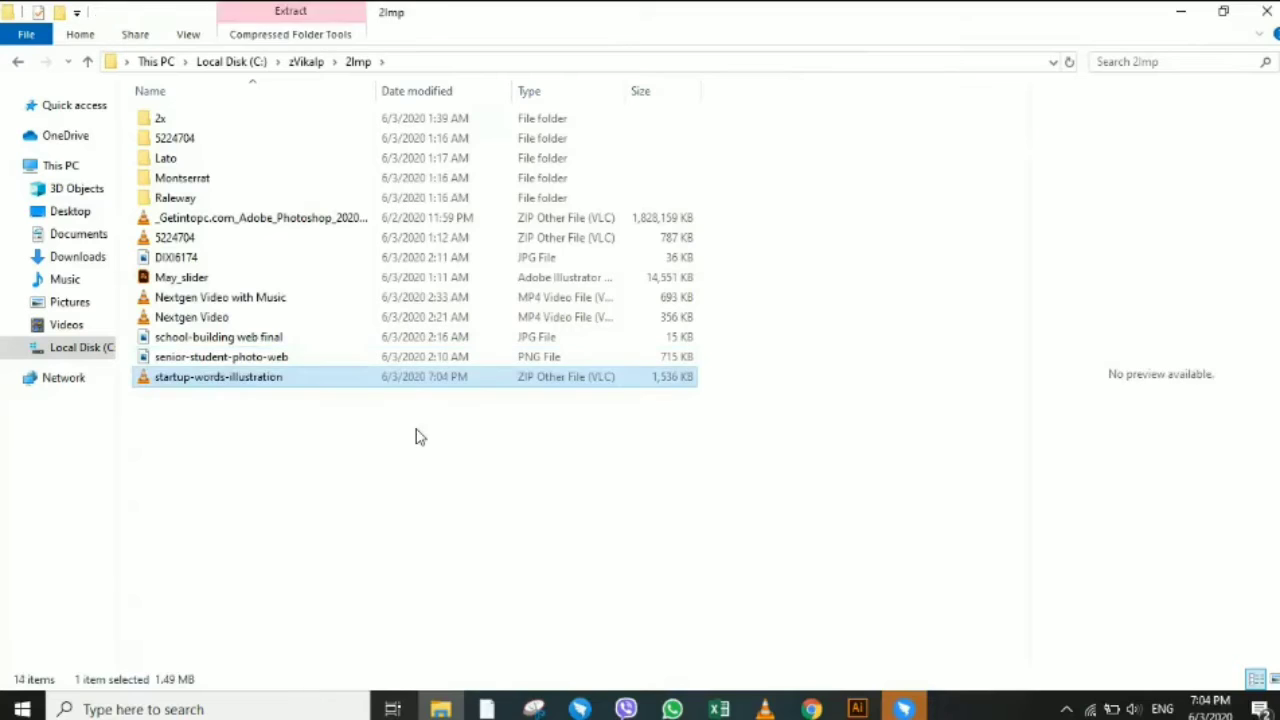
Extract the startup-words-illustration ZIP into its own folder and permanently delete the ZIP.
left_click(242, 377)
right_click(242, 377)
left_click(378, 483)
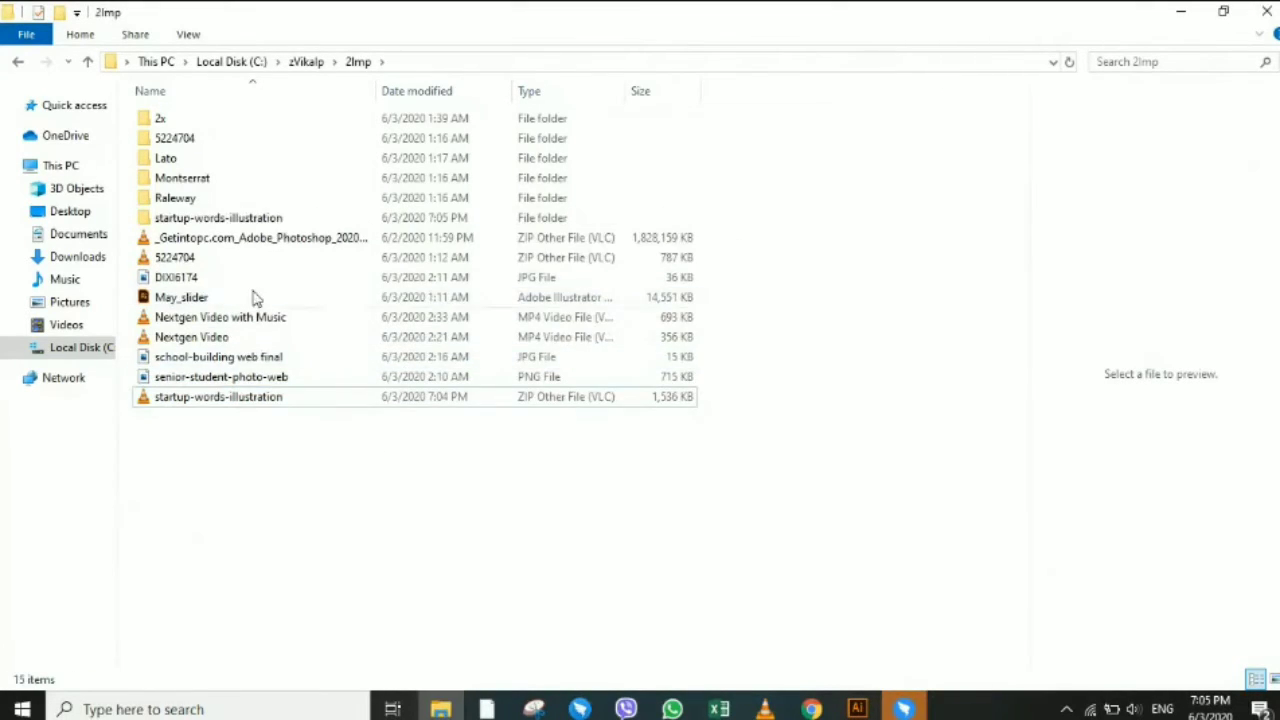
left_click(243, 236)
left_click(262, 398)
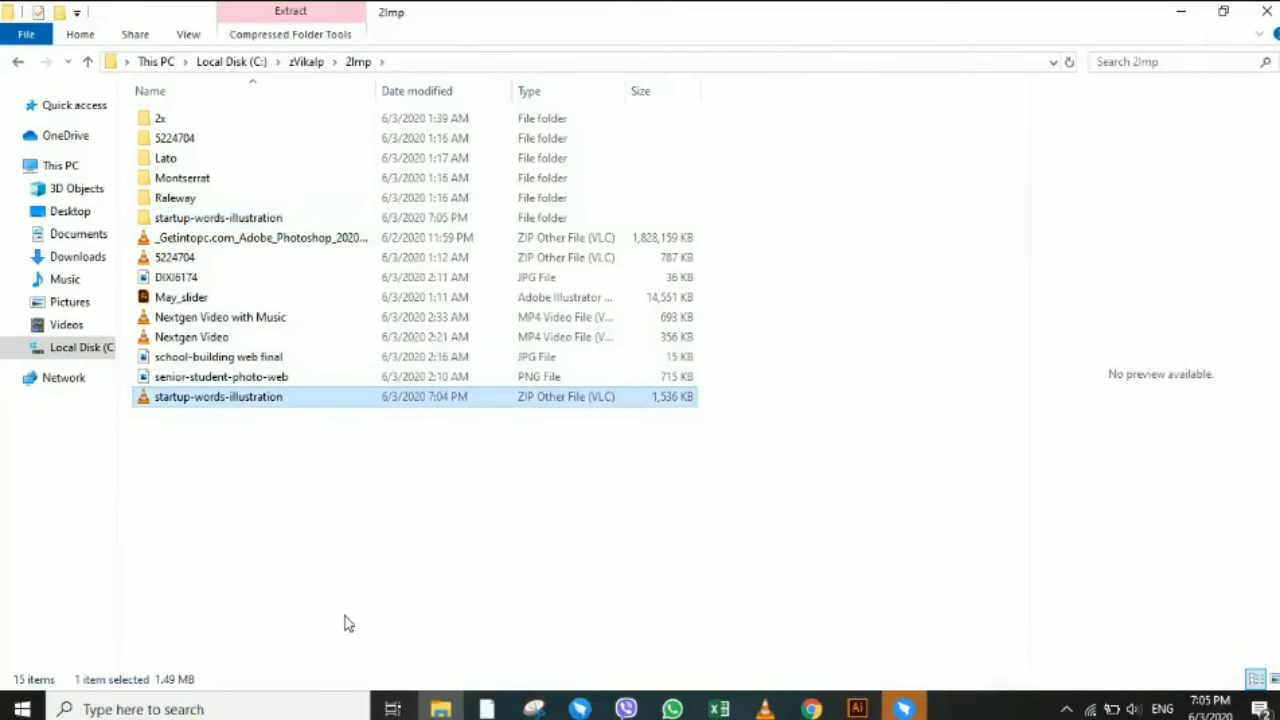
key("shift+Delete")
key("Return")
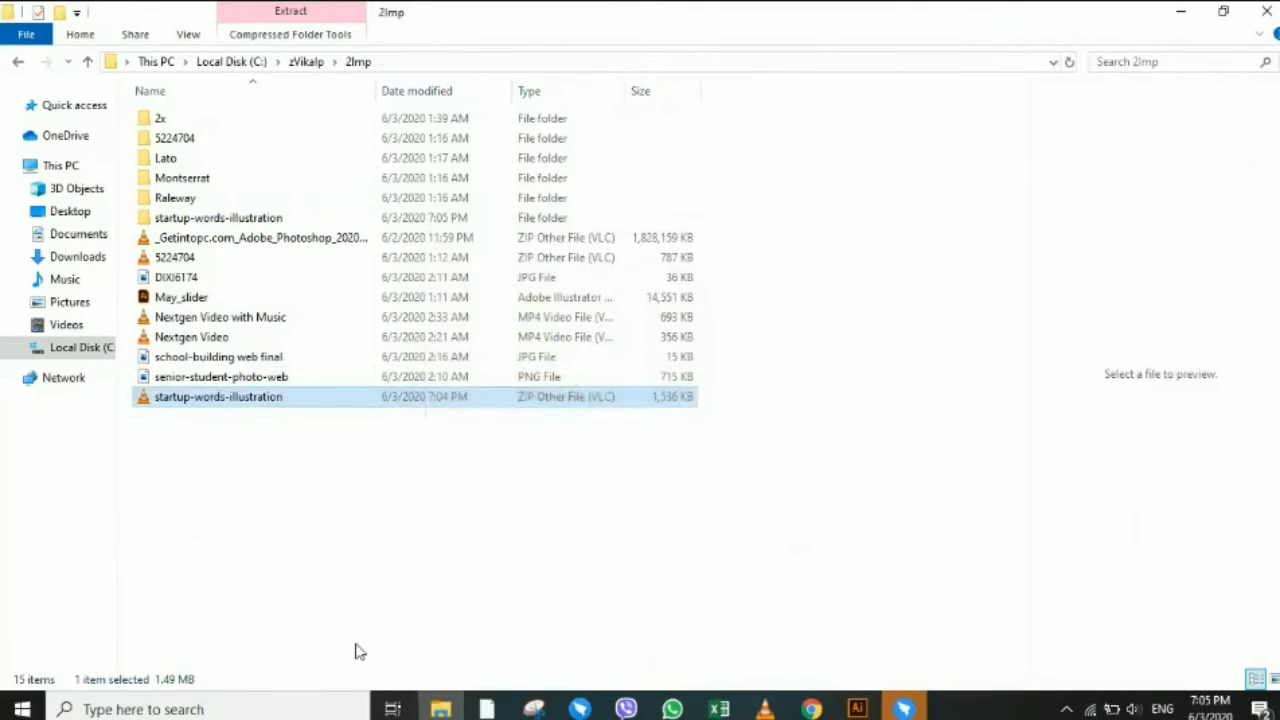
Open the extracted folder, preview the 26069 JPG, then select the 26069 EPS.
double_click(234, 217)
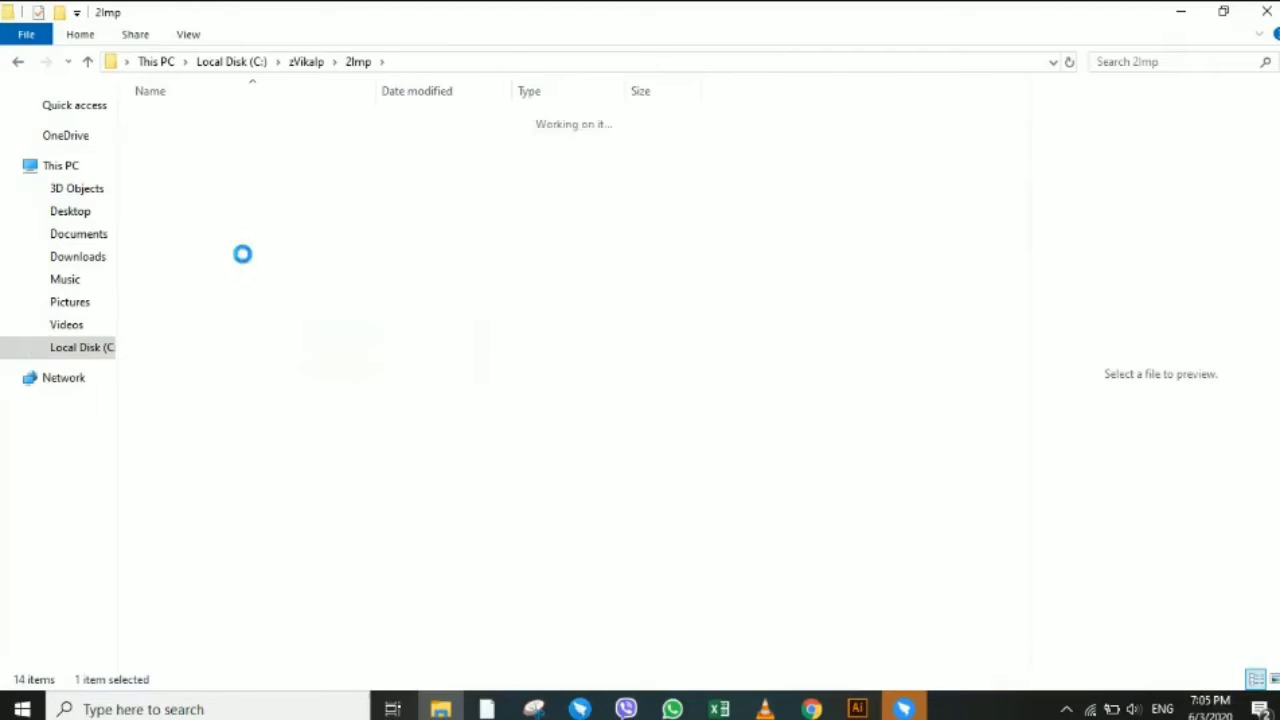
left_click(634, 116)
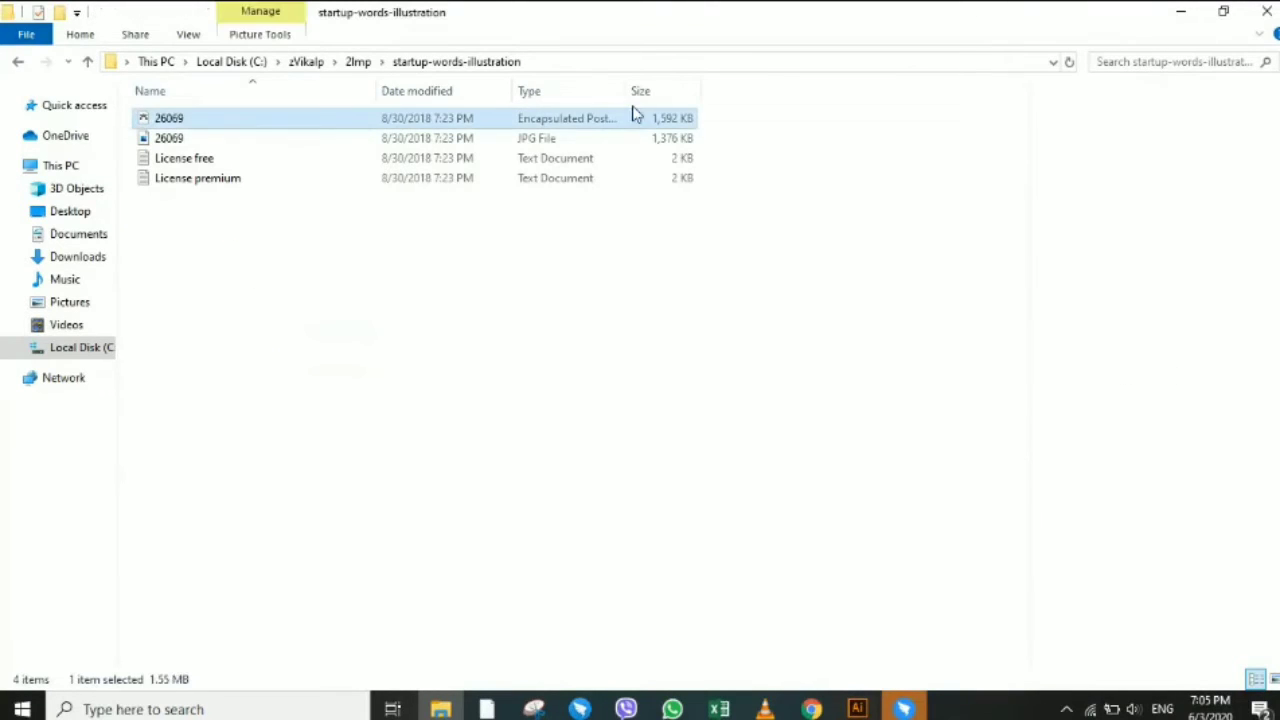
left_click(578, 140)
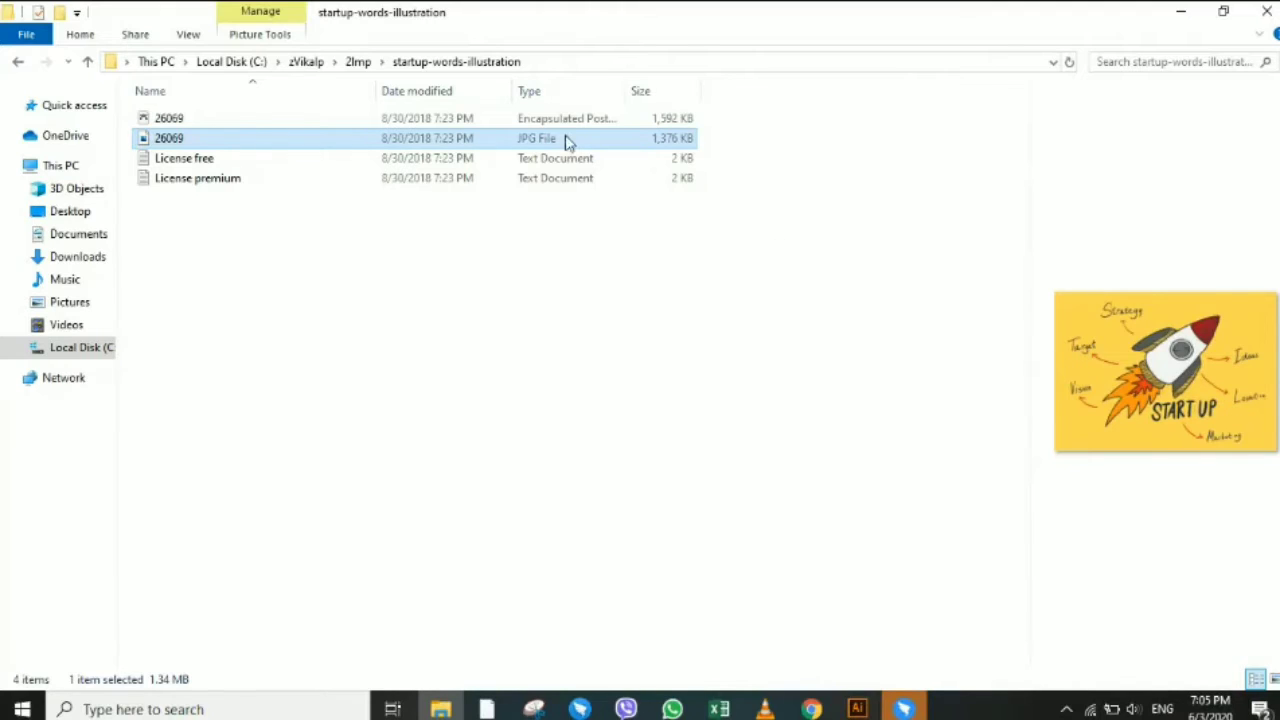
left_click(566, 122)
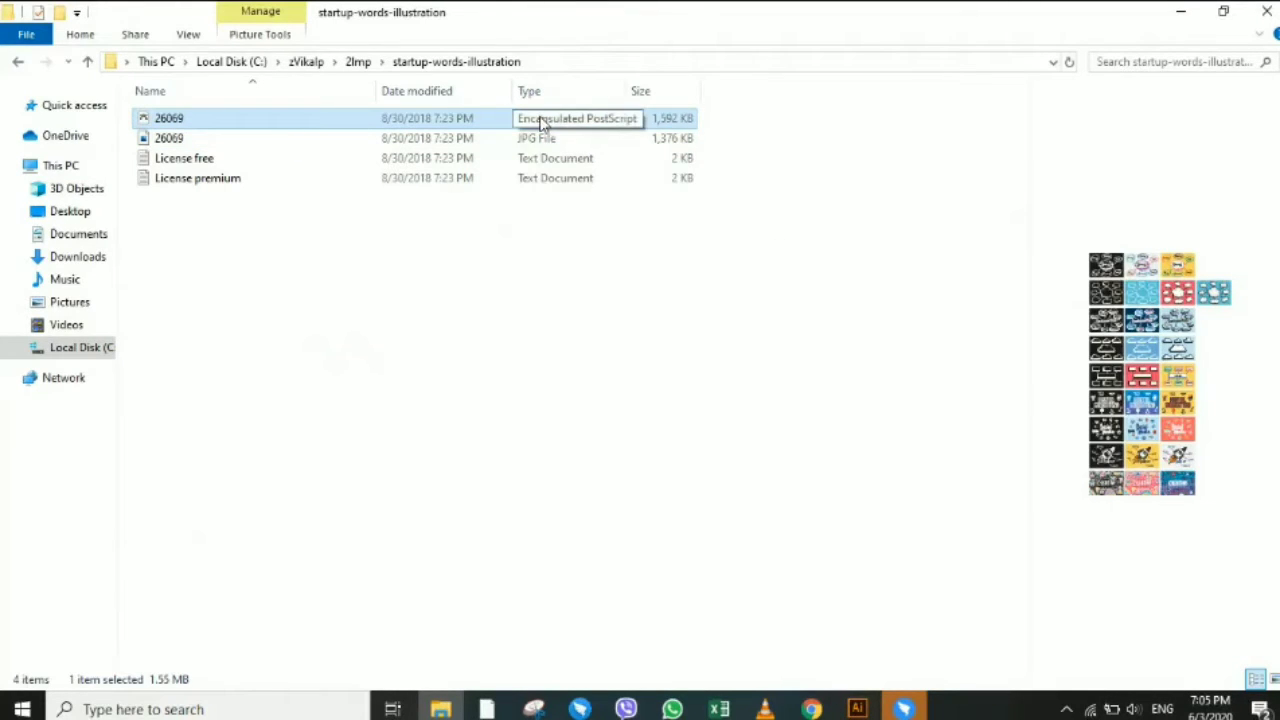
Drop the 26069 EPS onto the Test artboard, shift it down-right, and deselect it.
left_click_drag(540, 120, 856, 706)
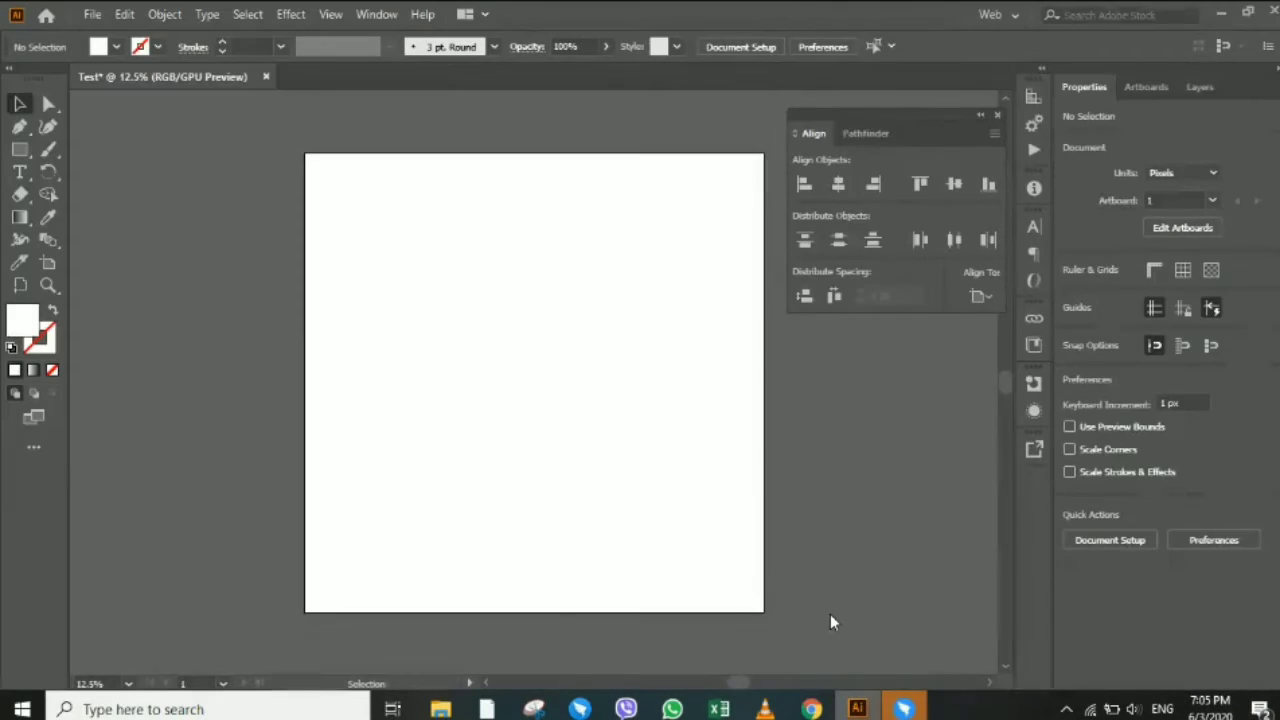
mouse_move(856, 706)
left_mouse_down()
mouse_move(650, 415)
mouse_move(335, 78)
left_mouse_up()
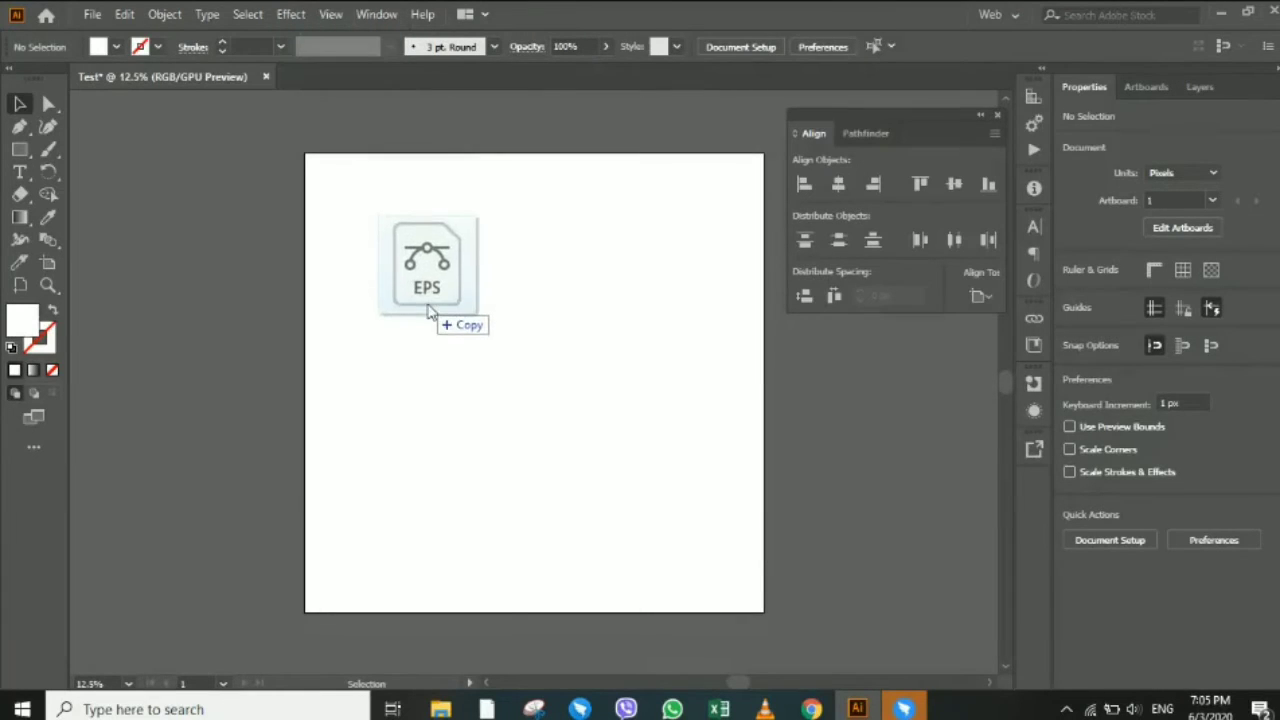
left_click_drag(335, 78, 428, 312)
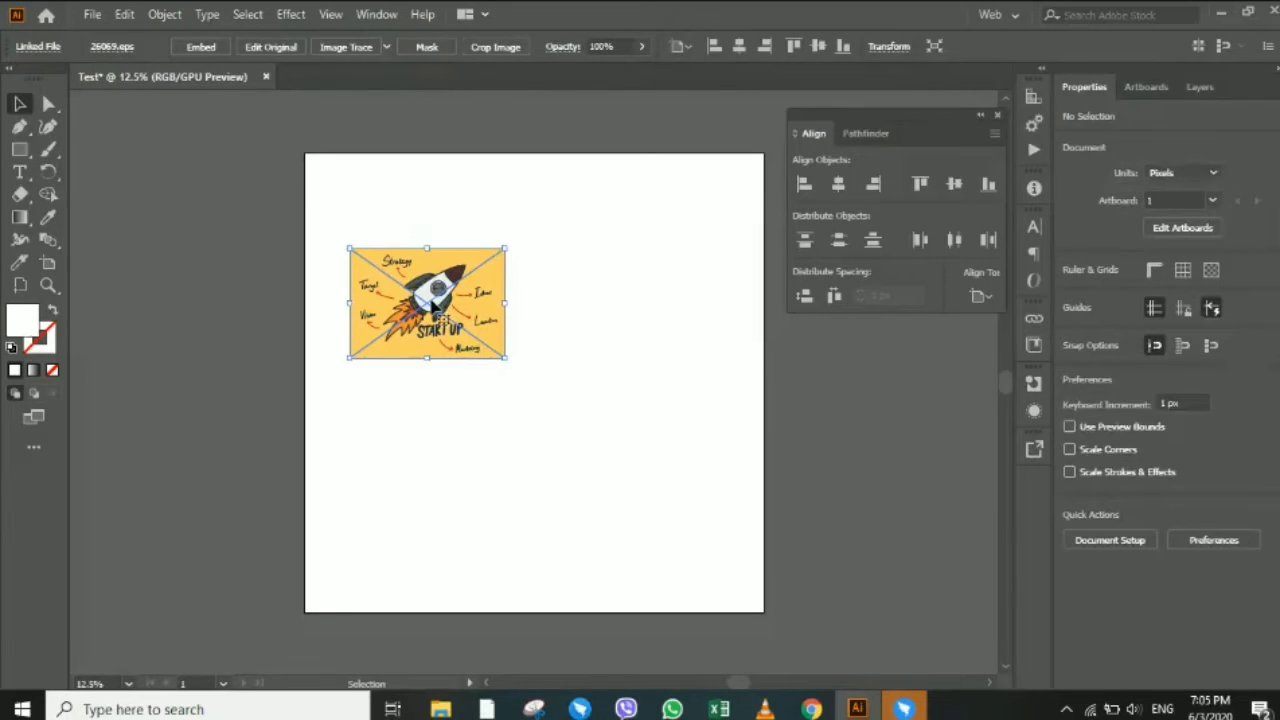
left_click_drag(433, 305, 476, 360)
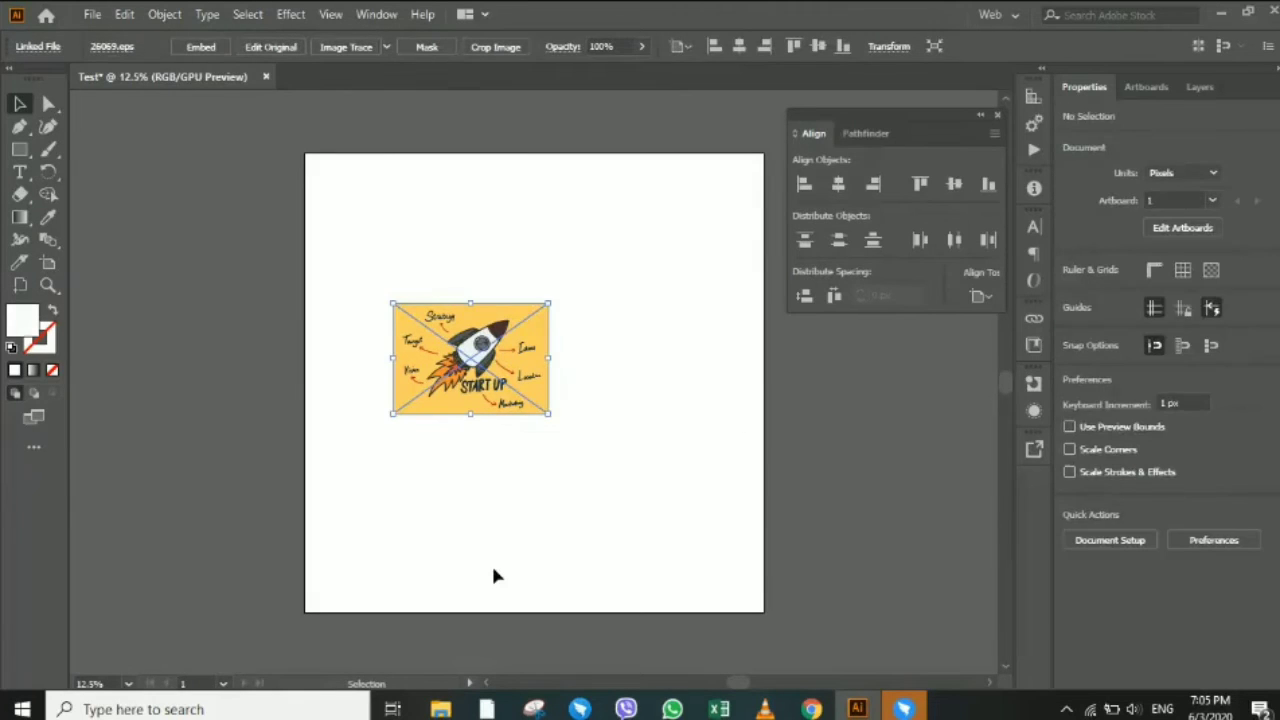
left_click(705, 638)
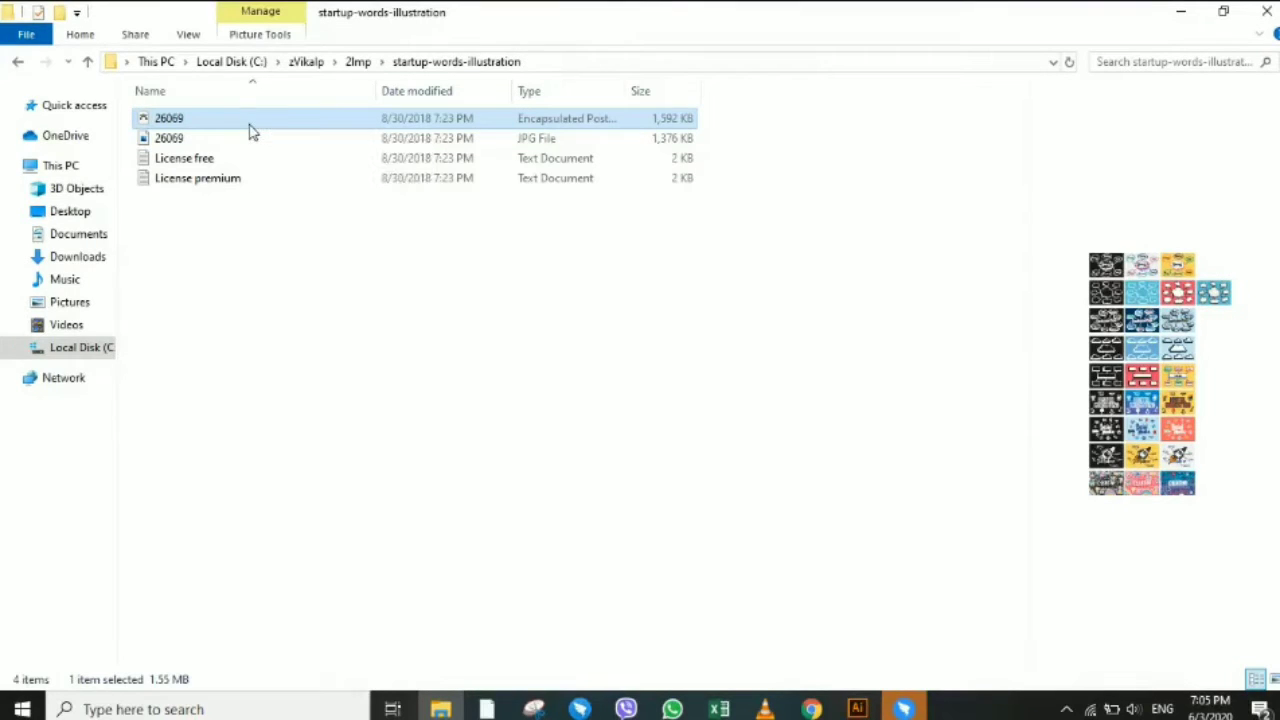
Open the 26069 EPS file with Adobe Illustrator 2020 via Open with.
right_click(250, 124)
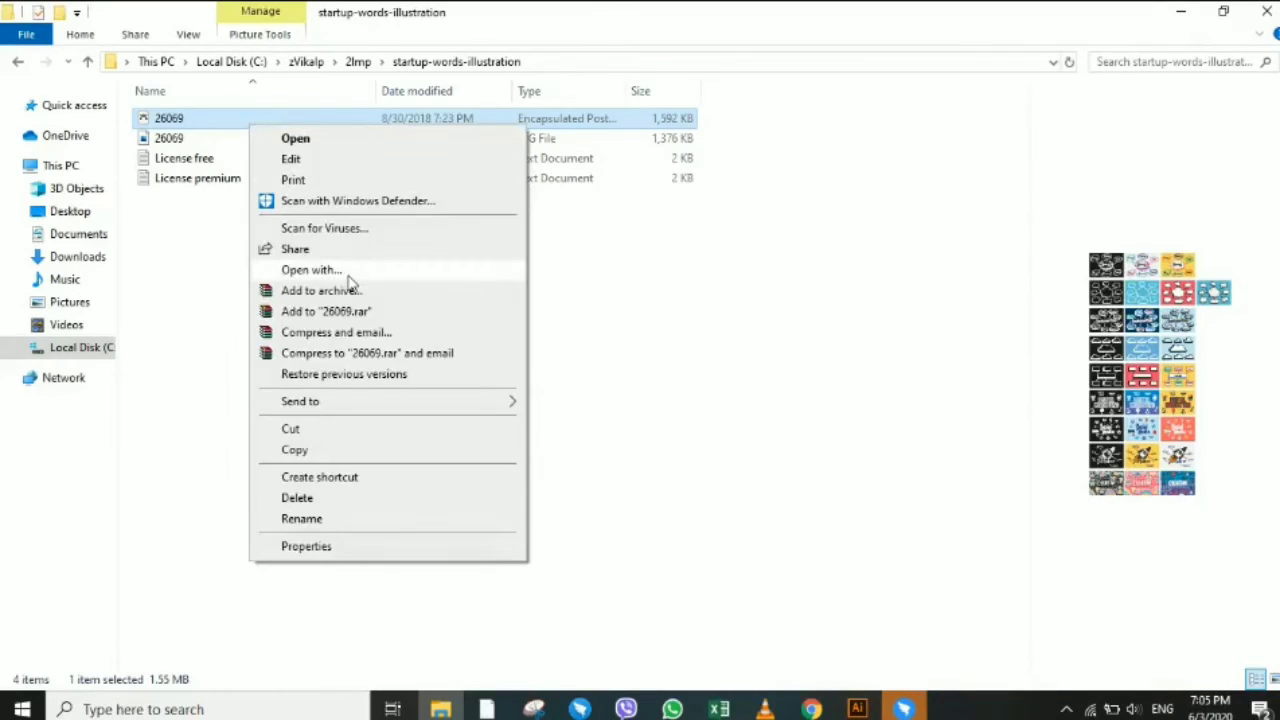
left_click(349, 277)
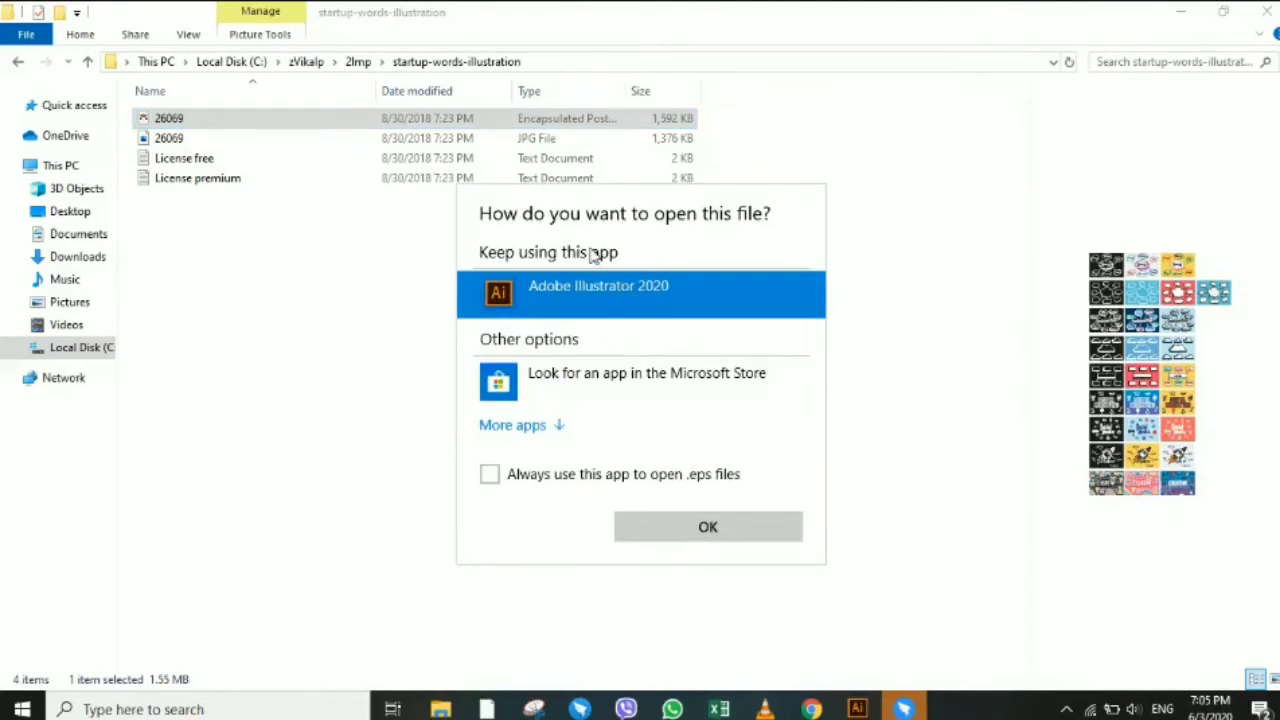
double_click(592, 291)
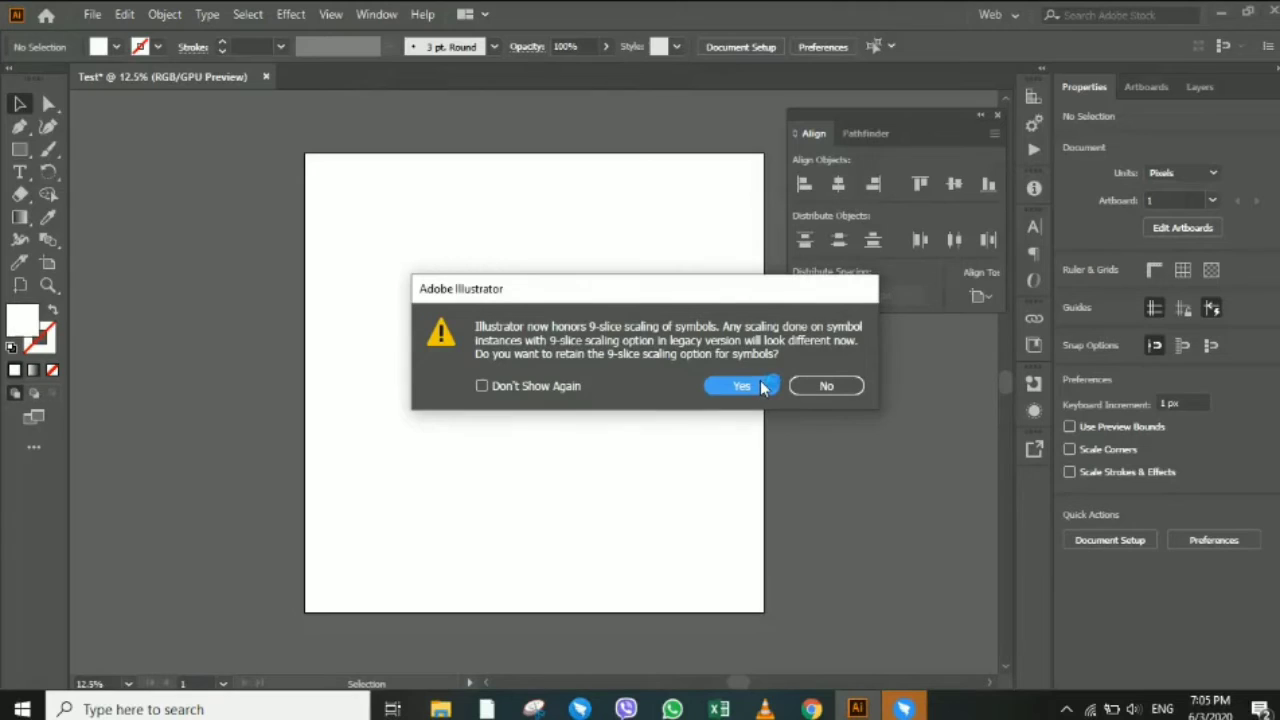
Keep 9-slice symbol scaling, then zoom out to show the whole START UP rocket artboard.
left_click(741, 386)
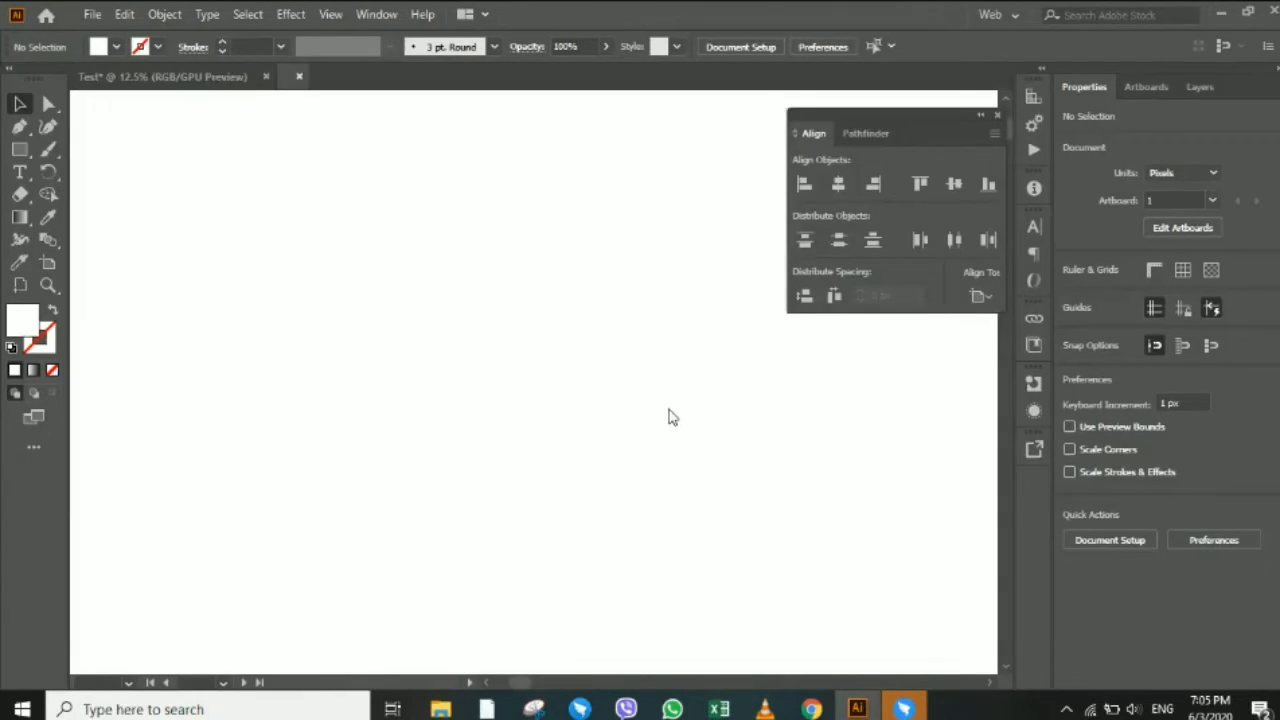
key("ctrl+minus")
key("ctrl+minus")
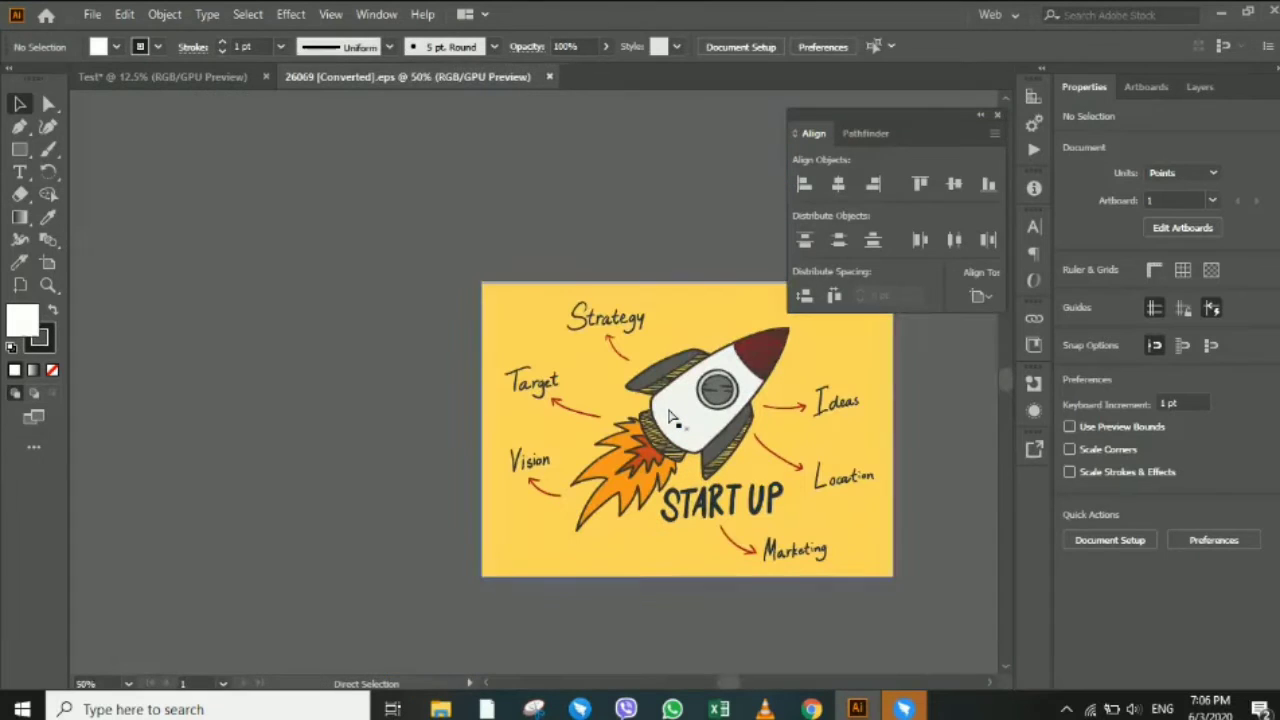
key("ctrl+minus")
left_click_drag(727, 686, 736, 687)
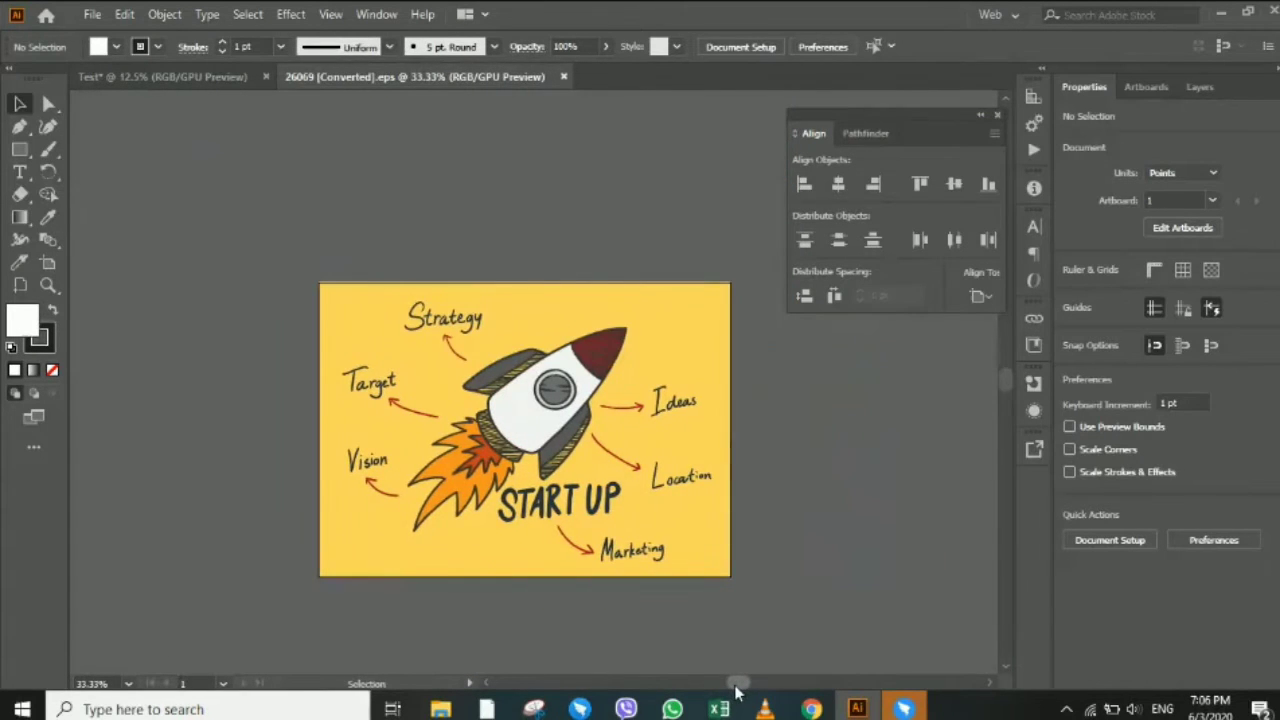
scroll(771, 471, "down", 2)
scroll(763, 486, "down", 1)
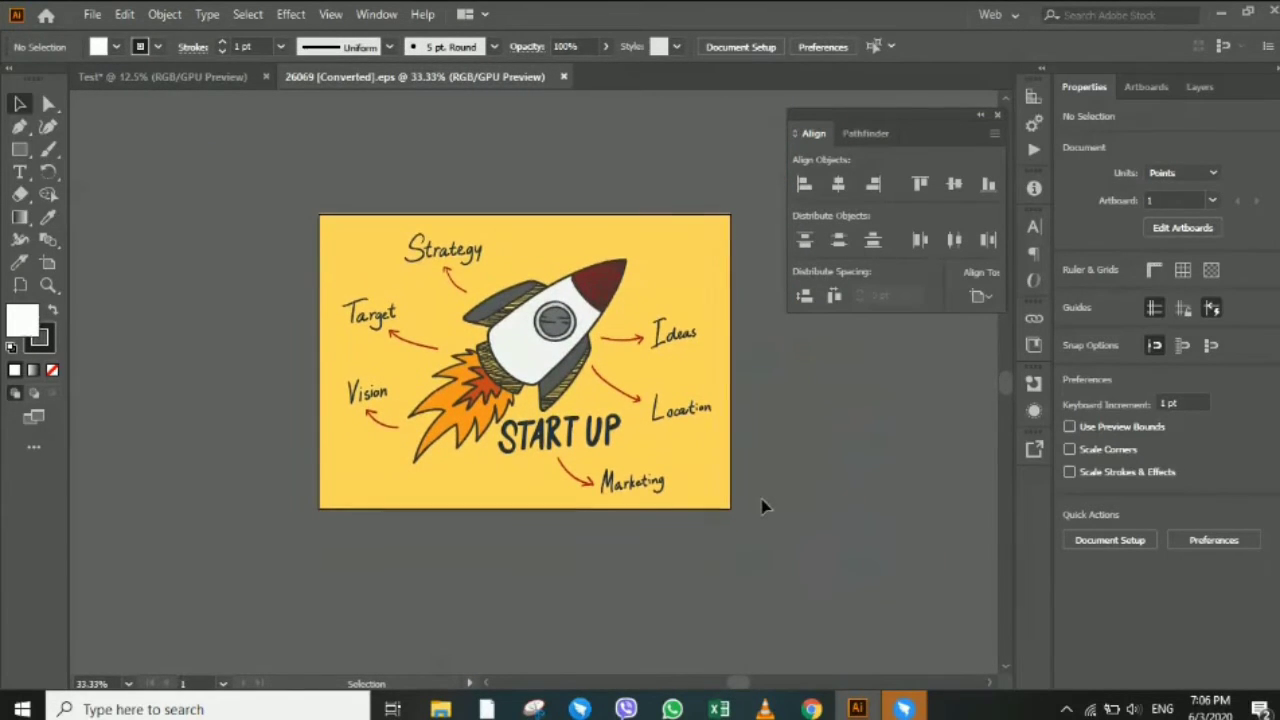
left_click(440, 709)
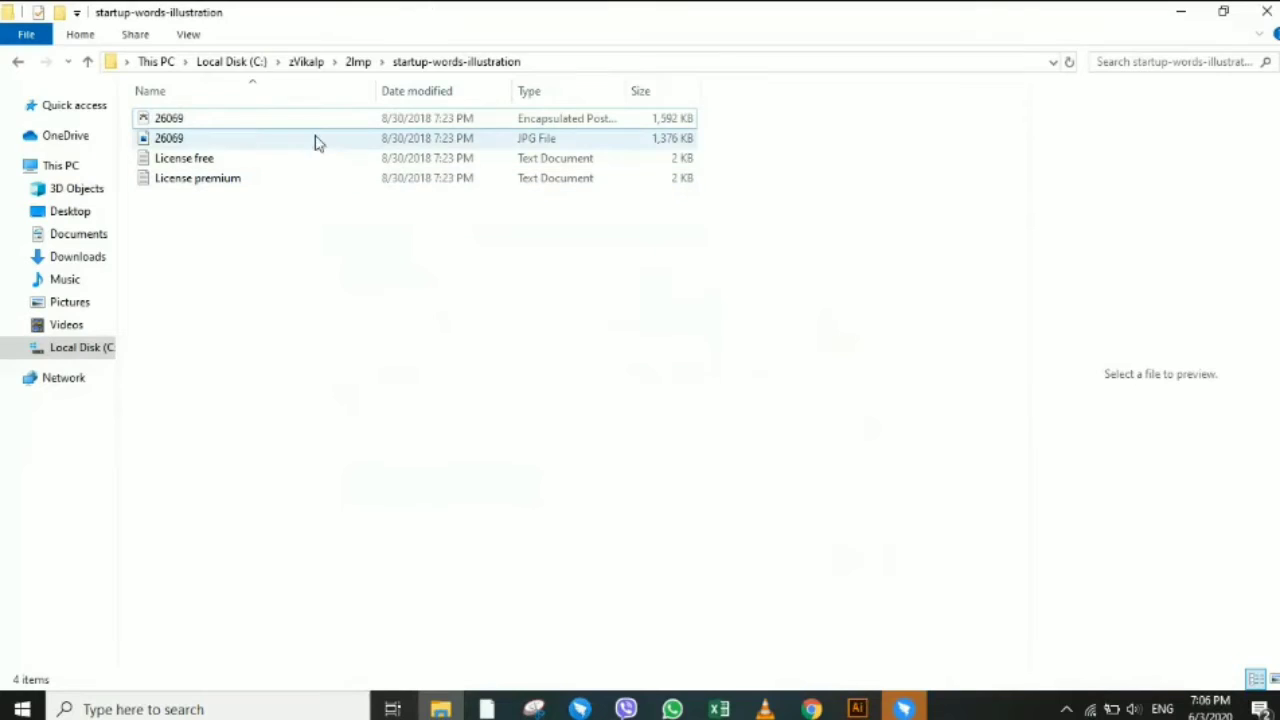
left_click(300, 139)
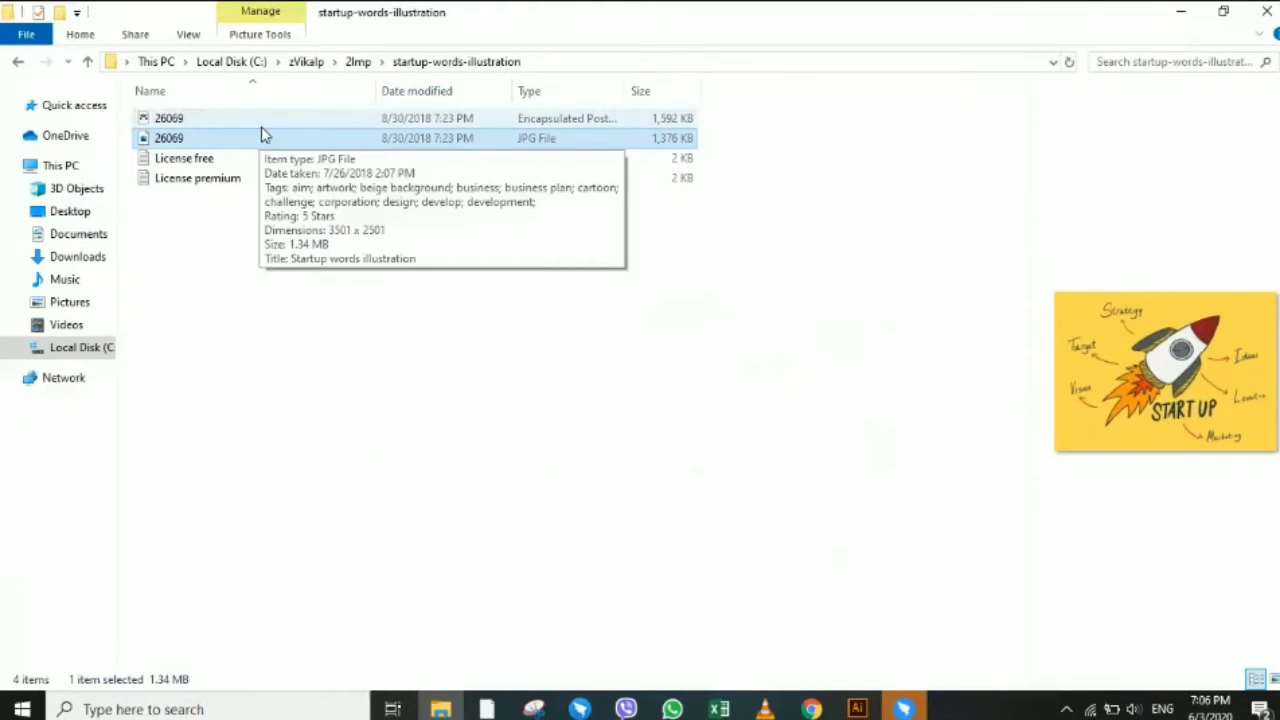
right_click(261, 131)
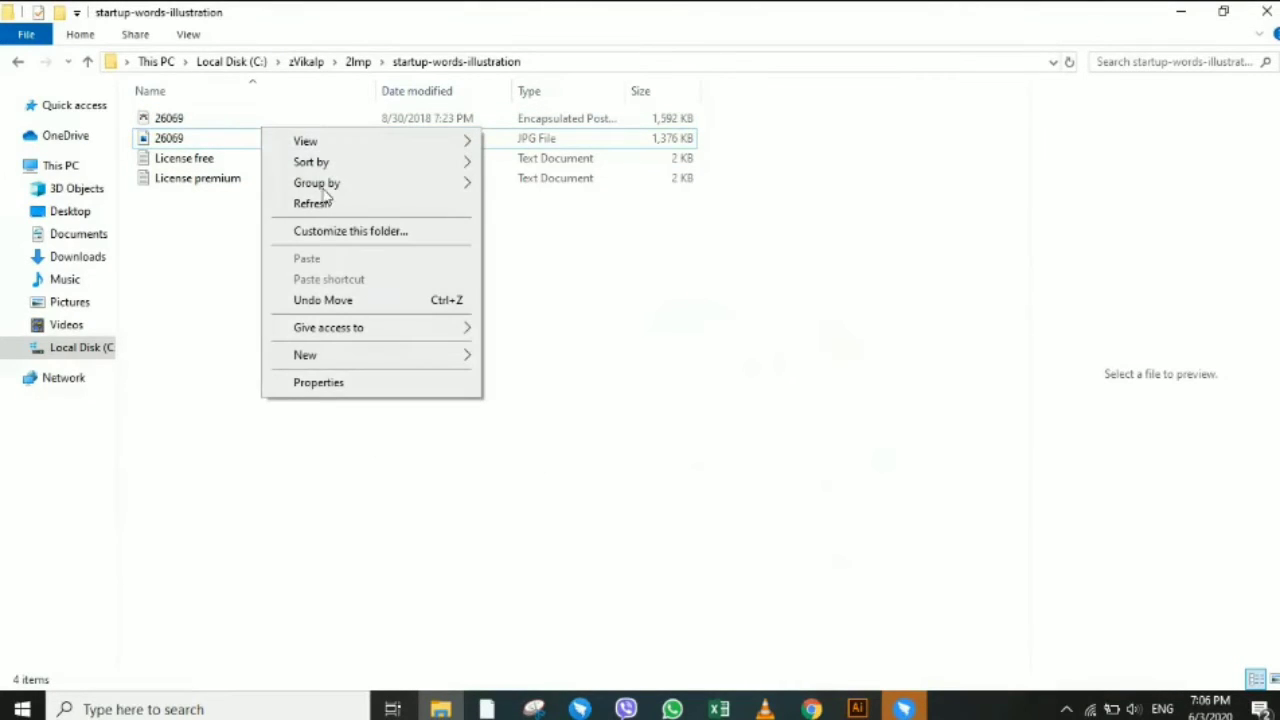
left_click(188, 125)
right_click(186, 122)
left_click(166, 122)
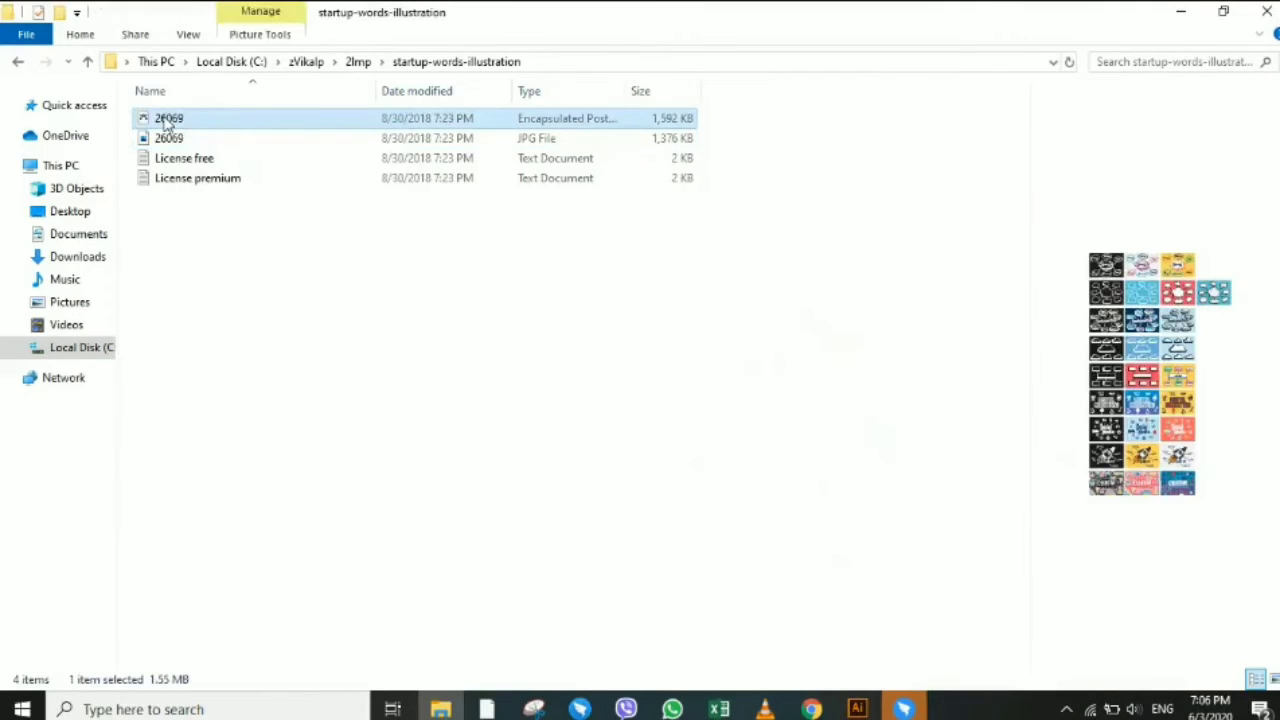
right_click(167, 122)
mouse_move(215, 394)
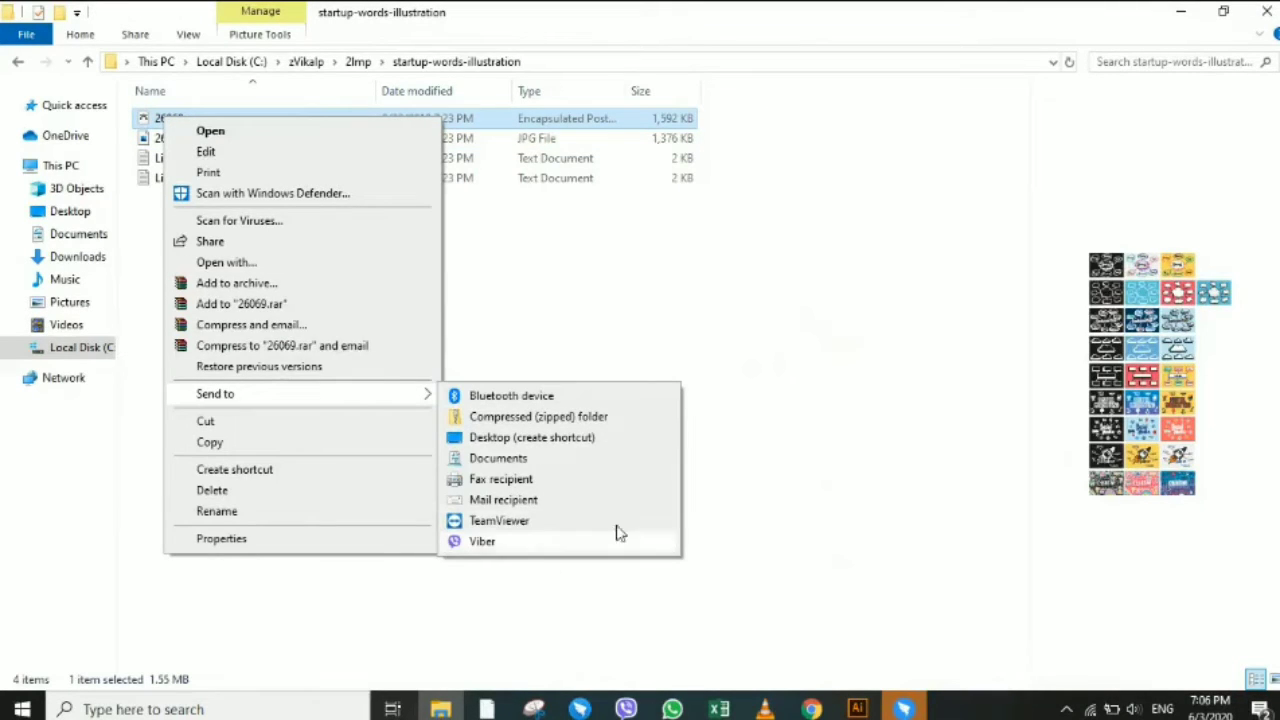
left_click(797, 480)
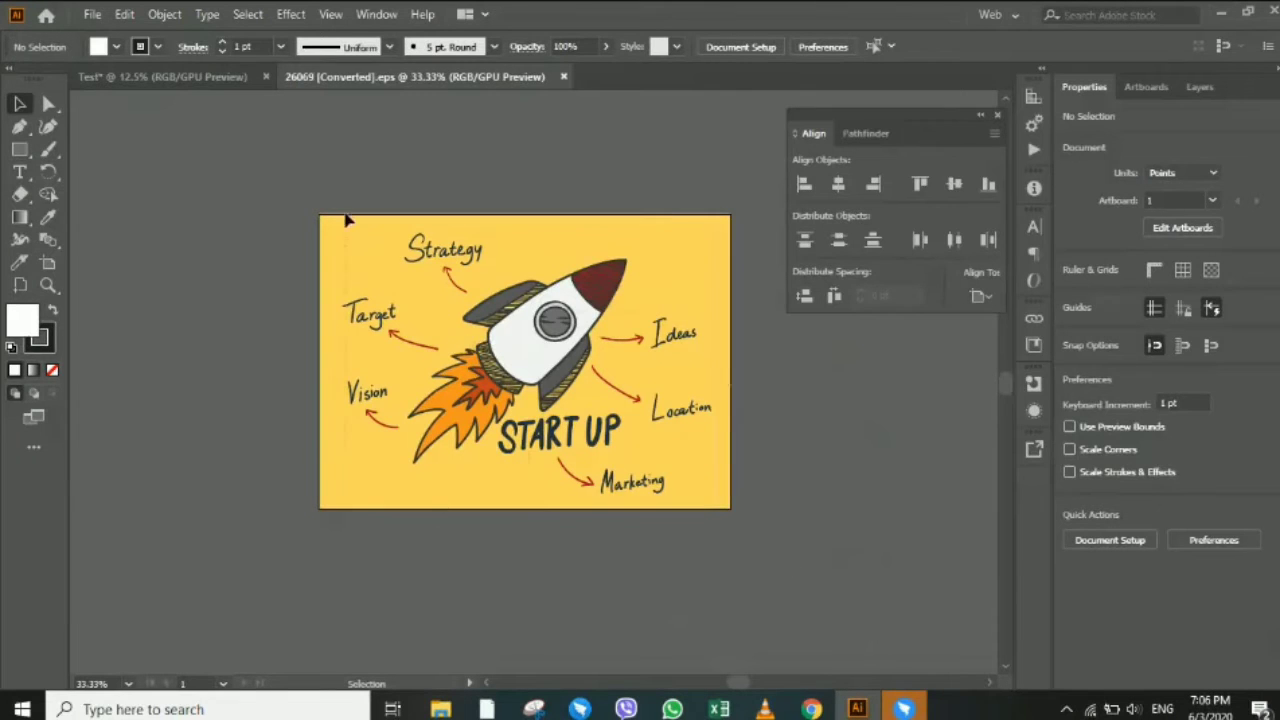
Select the rocket group on its own within the converted 26069 artwork.
left_click(348, 220)
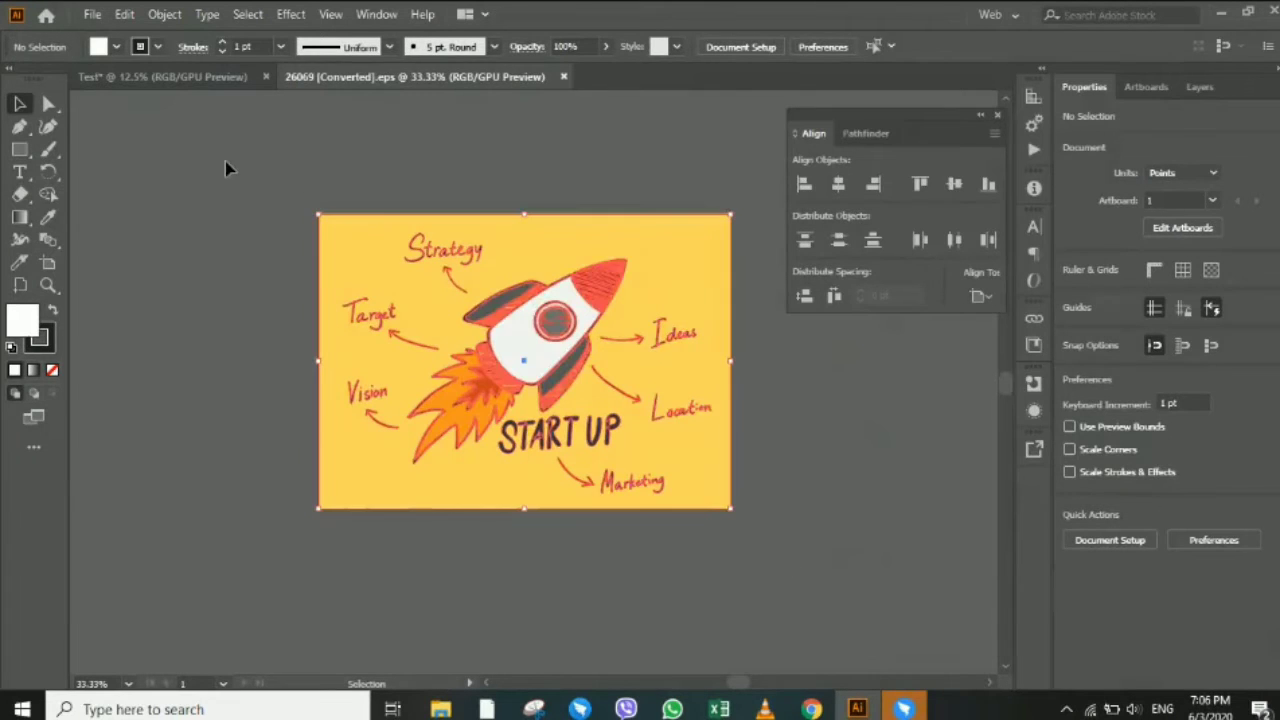
left_click(388, 90)
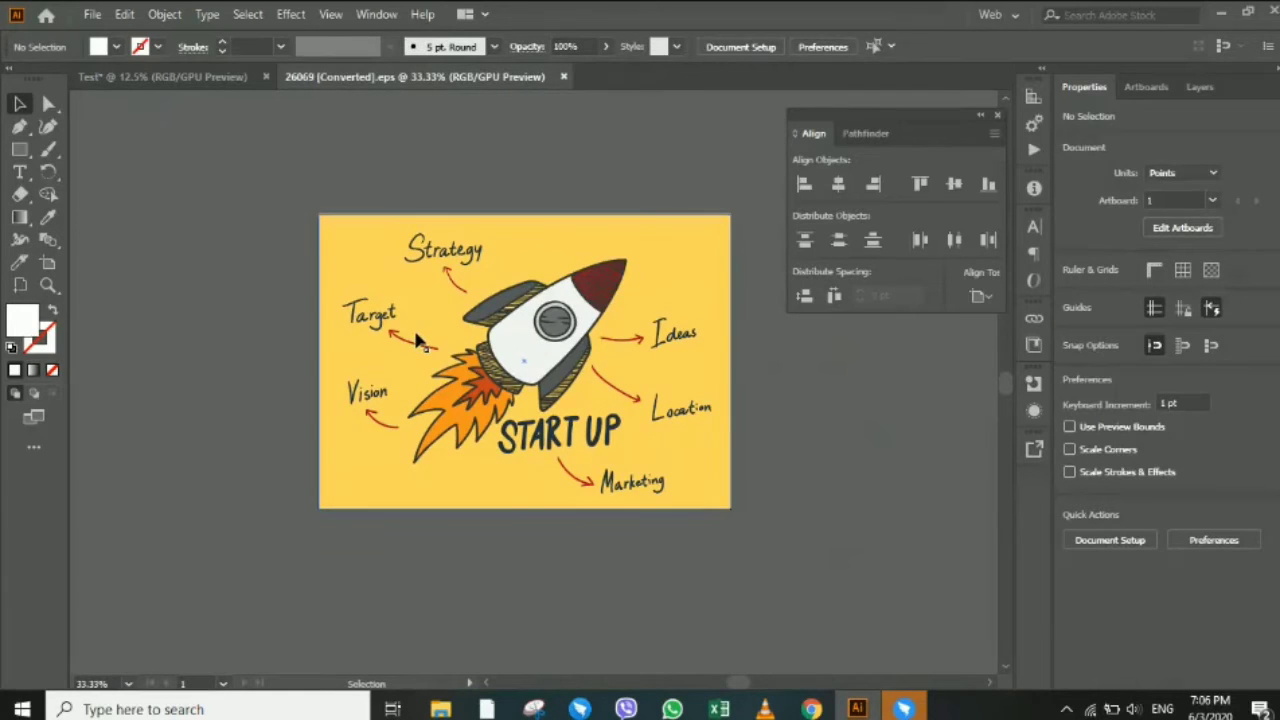
left_click(521, 341)
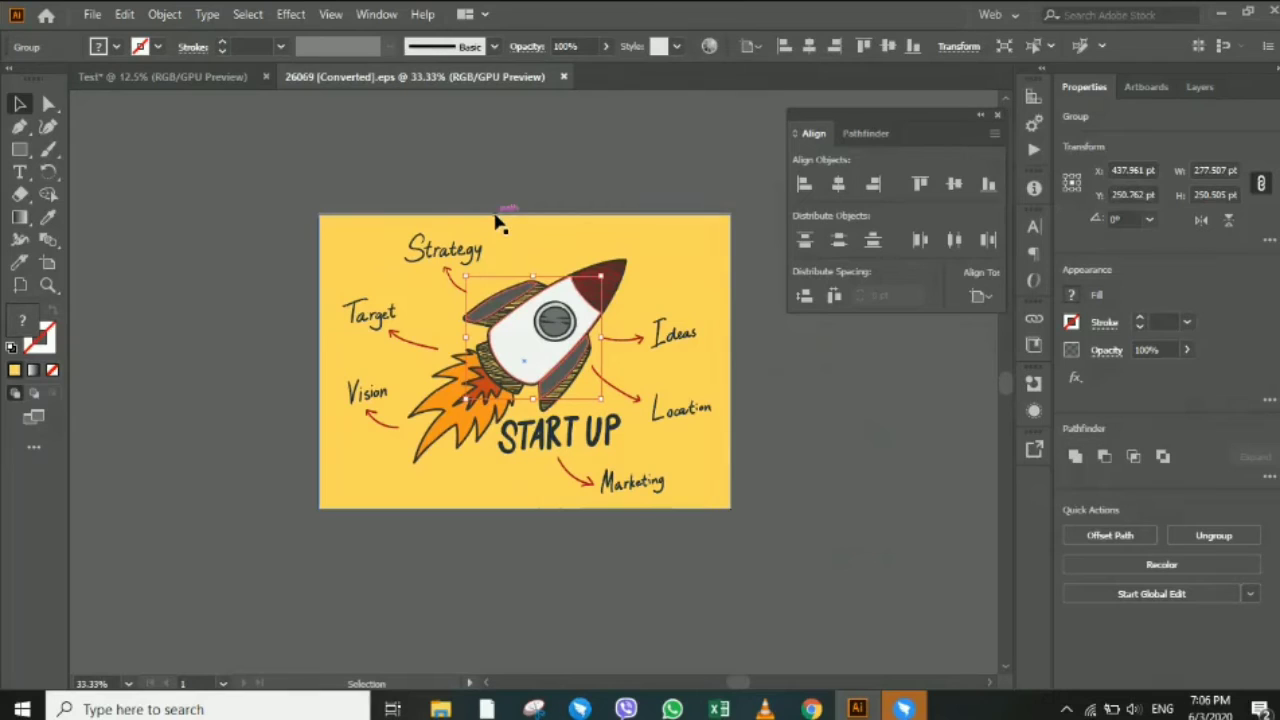
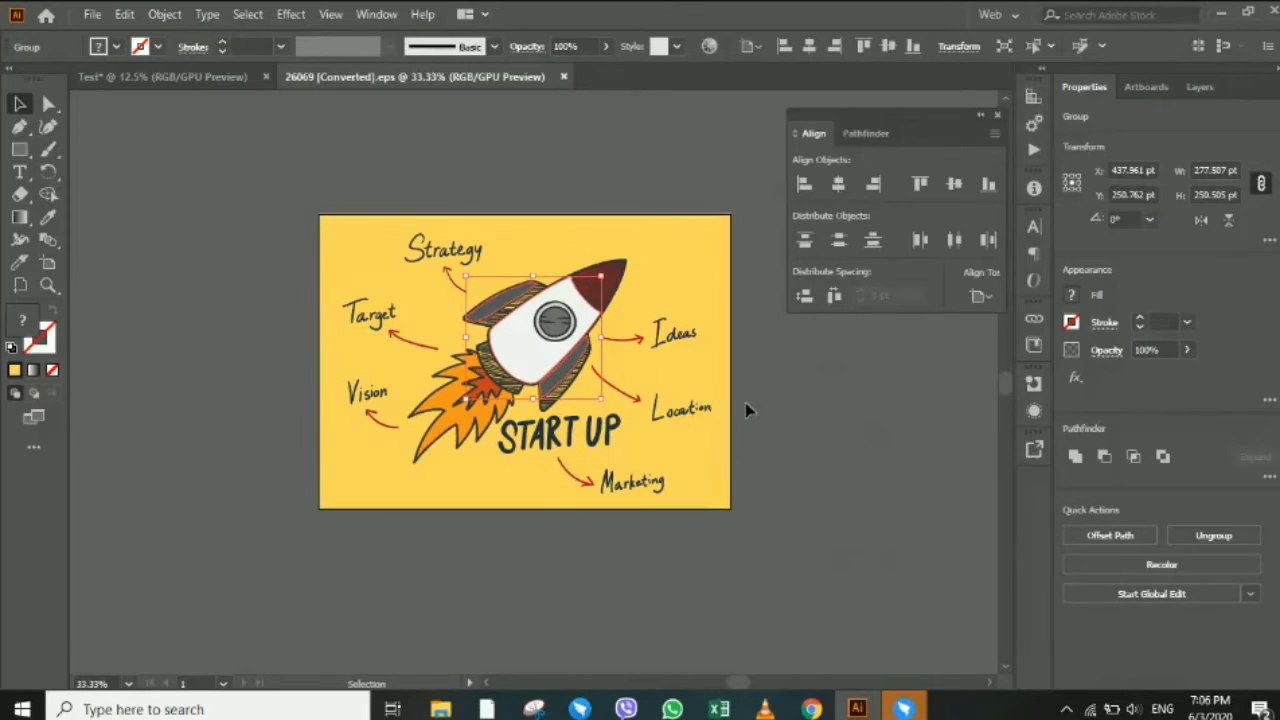
Deselect the rocket artwork and bring the Google Meet window to the front.
left_click(830, 547)
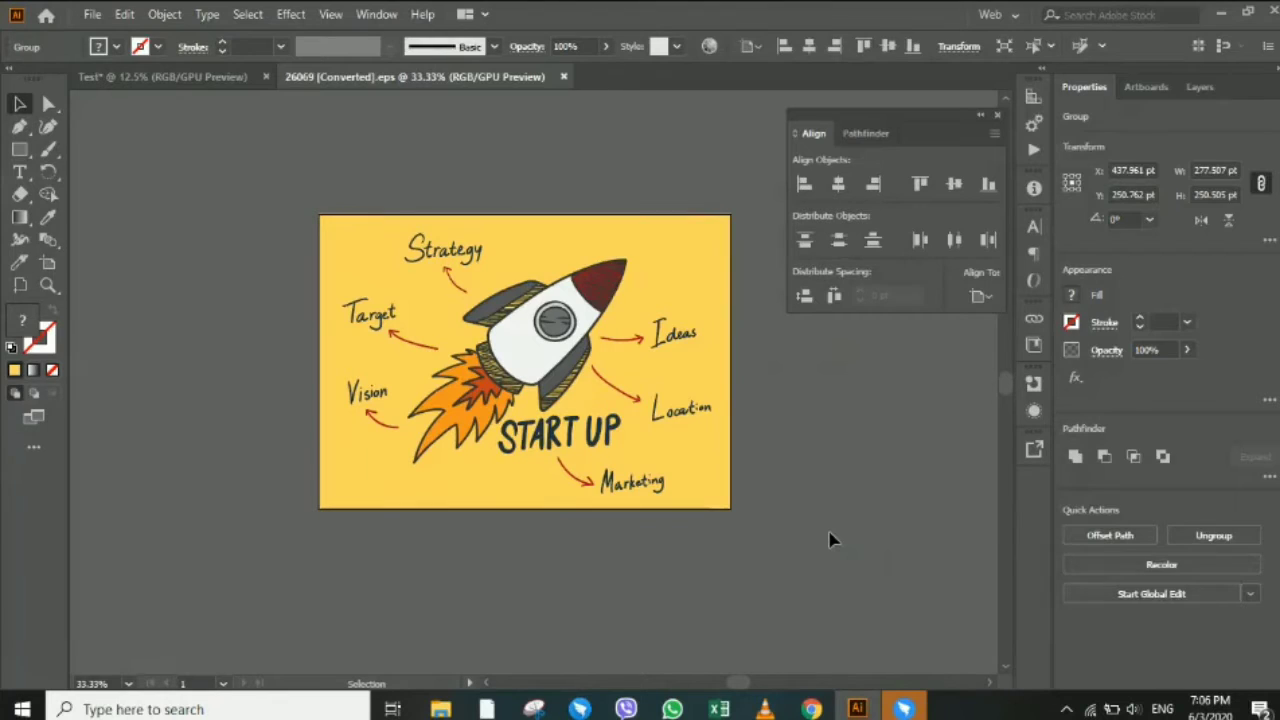
mouse_move(811, 709)
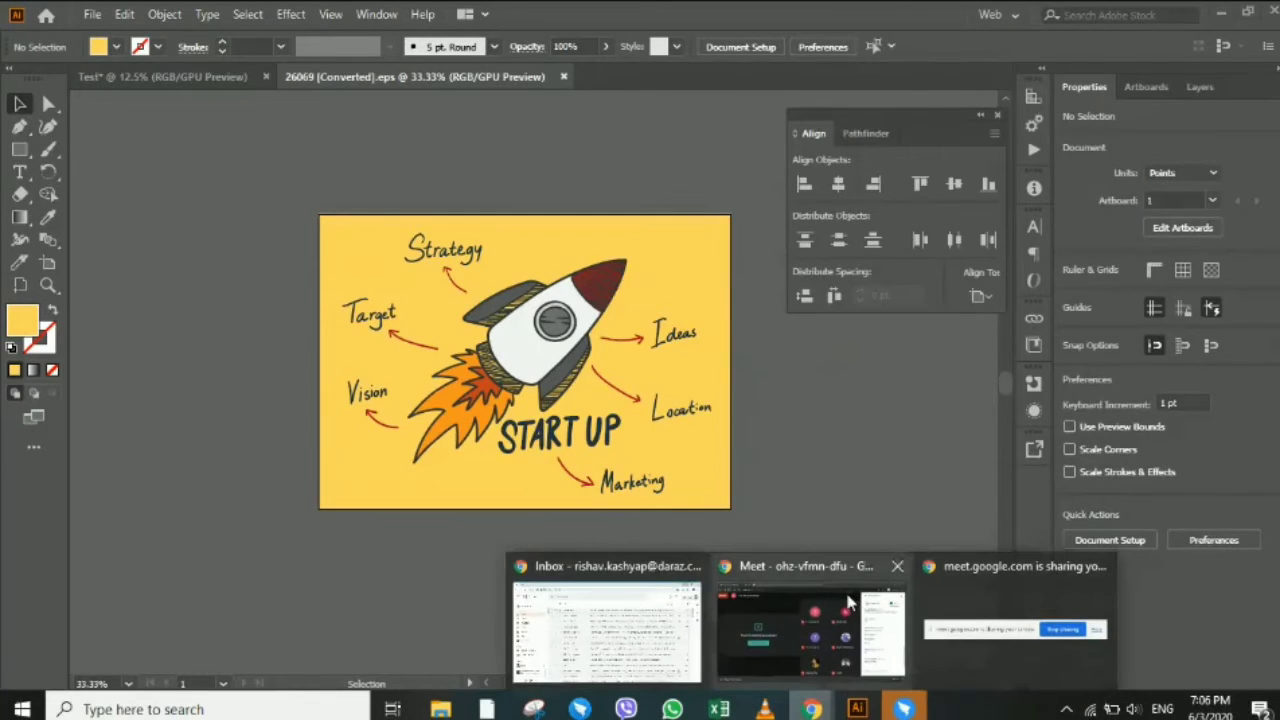
left_click(848, 601)
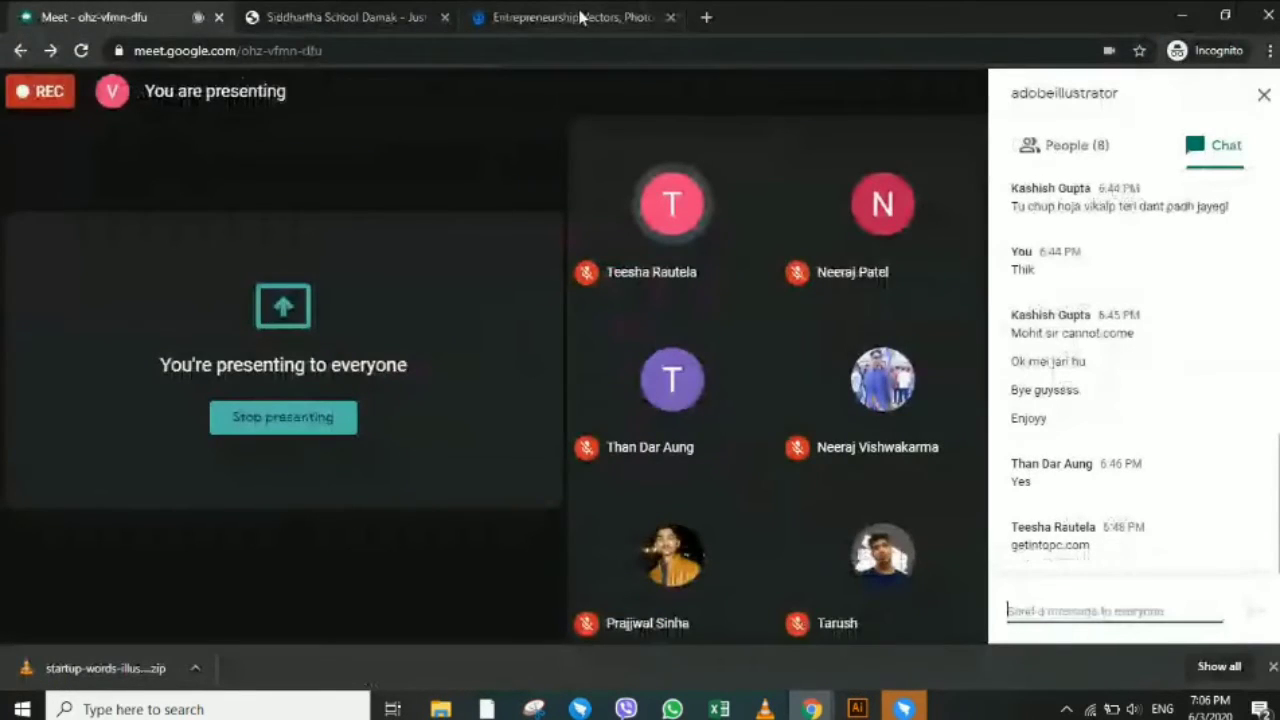
Preview the Businesspeople isometric icons set from Freepik's entrepreneurship results, then close it.
left_click(580, 17)
scroll(472, 330, "down", 2)
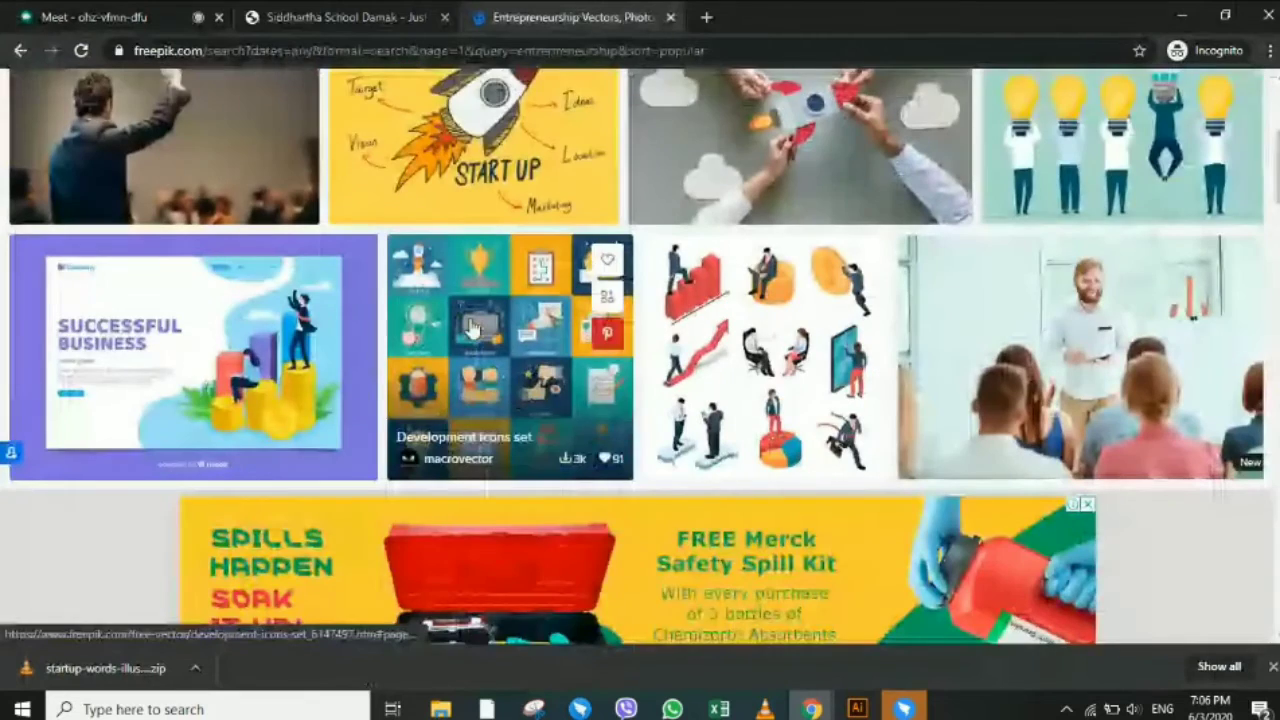
scroll(270, 340, "down", 1)
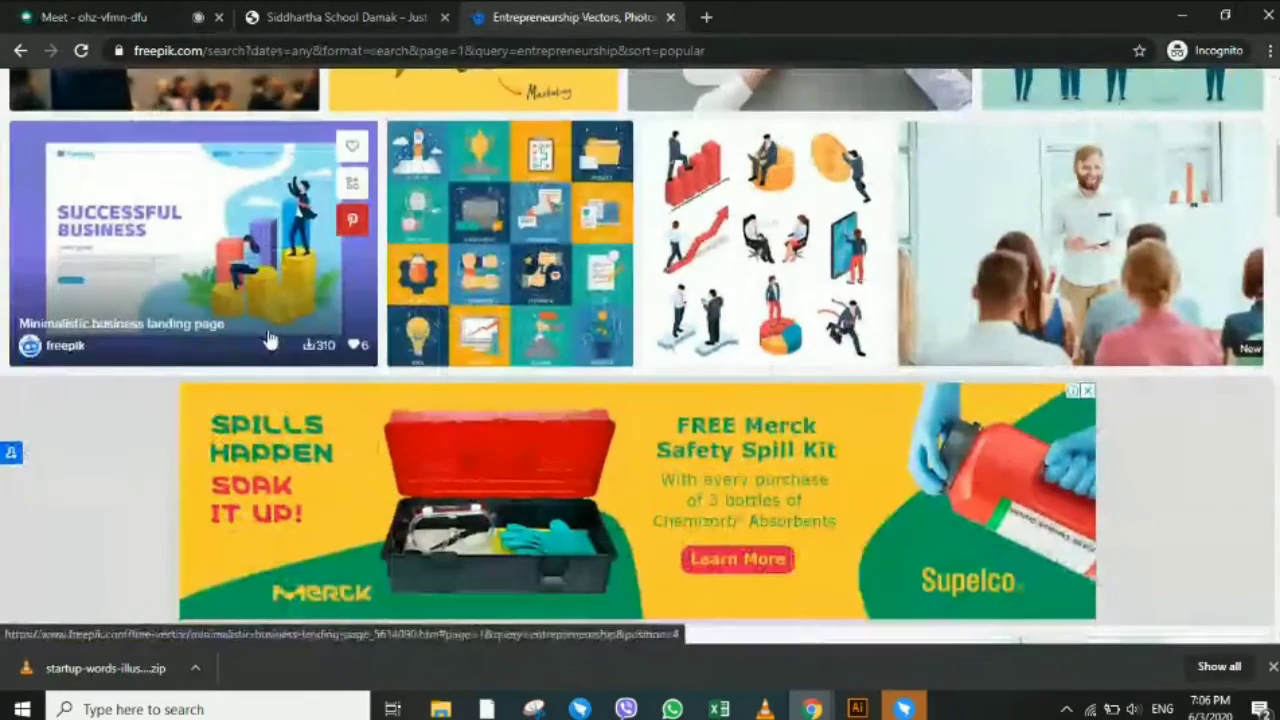
left_click(680, 355)
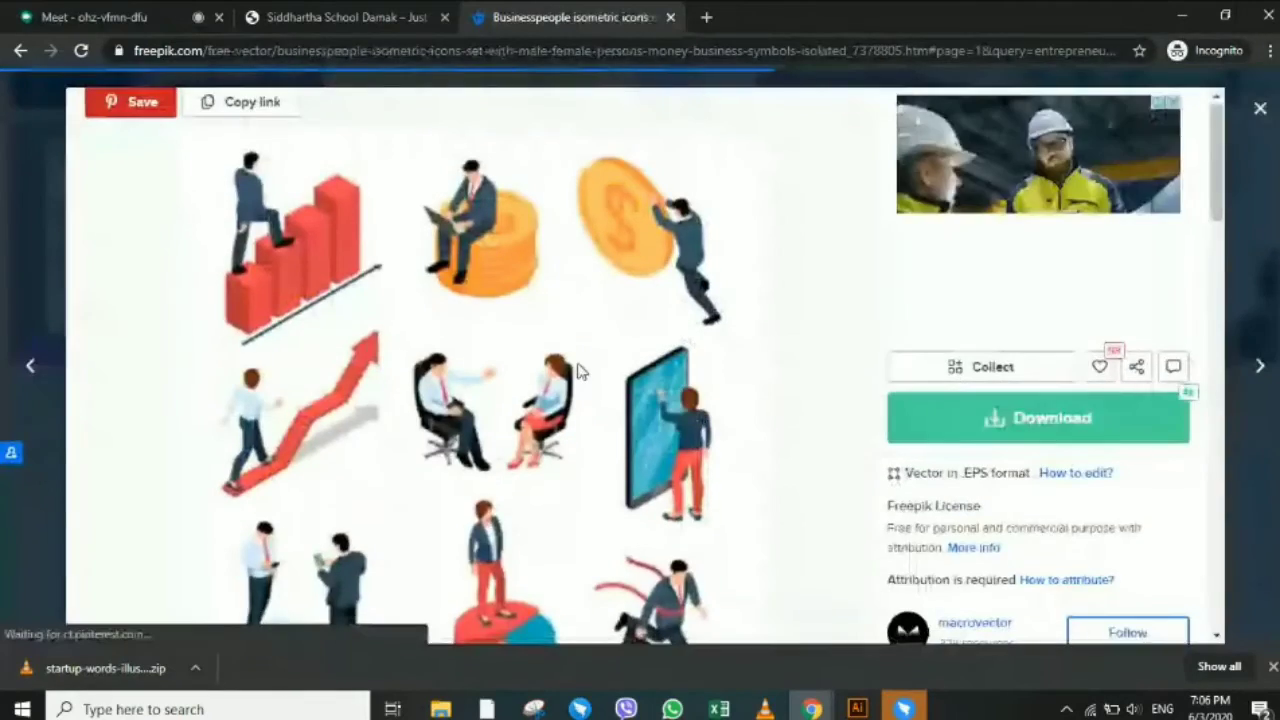
scroll(577, 370, "down", 2)
left_click(1258, 112)
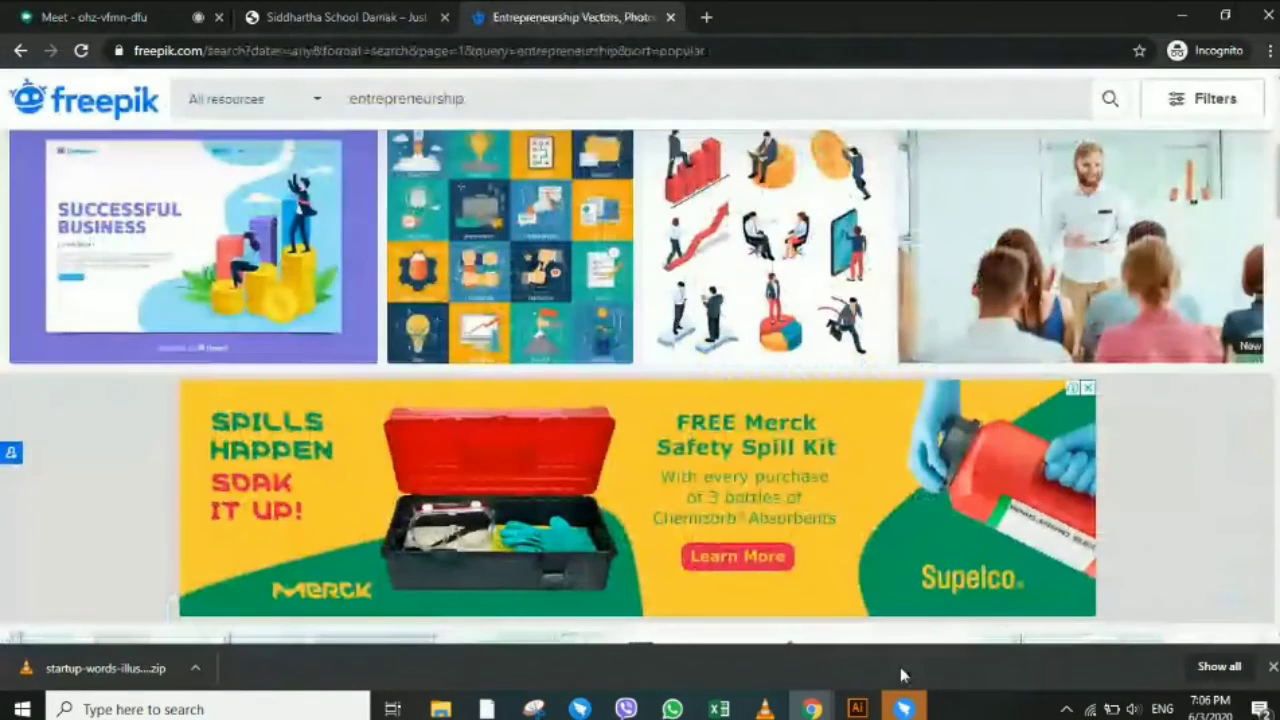
Return to the START UP rocket artwork in Illustrator and ungroup it.
left_click(857, 708)
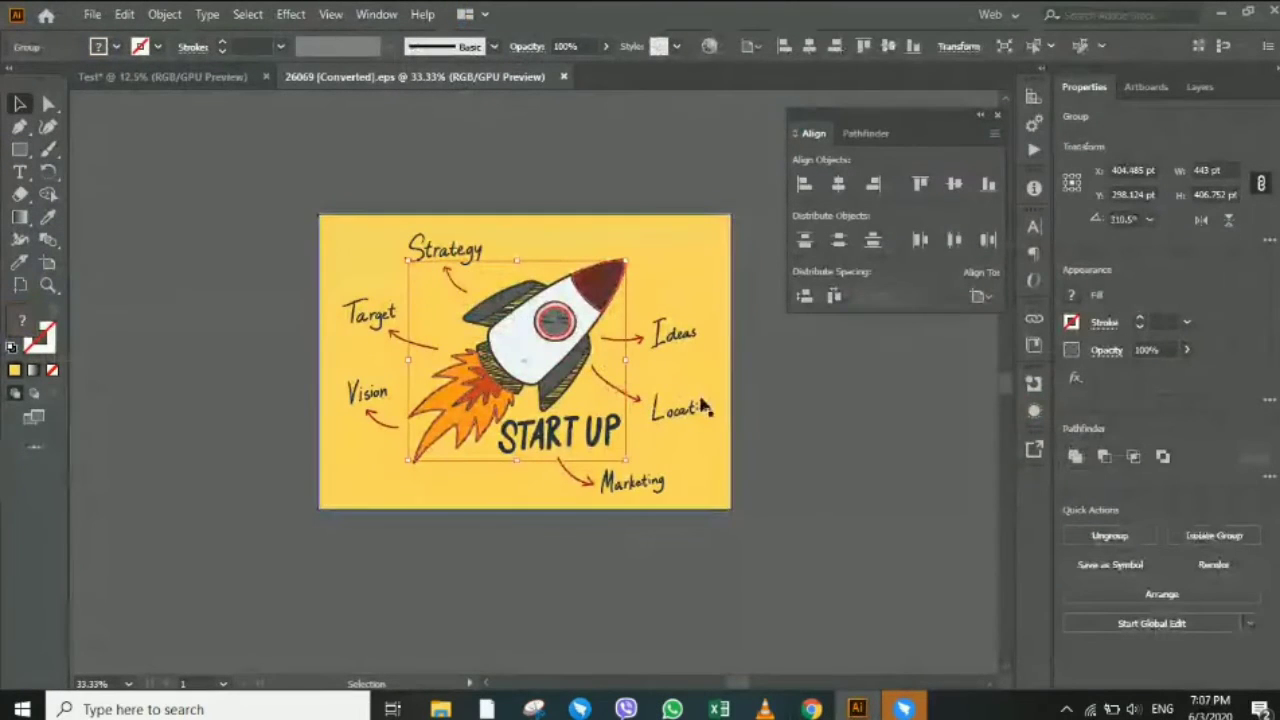
left_click(737, 434)
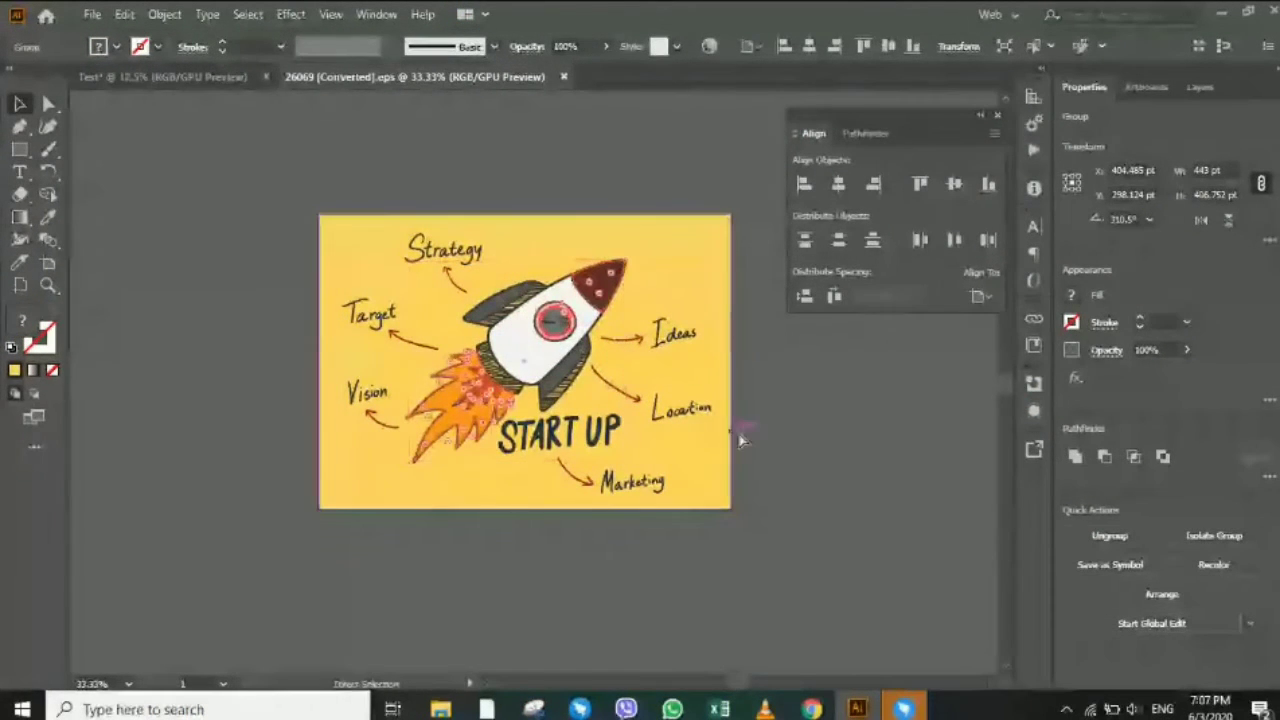
left_click(549, 317)
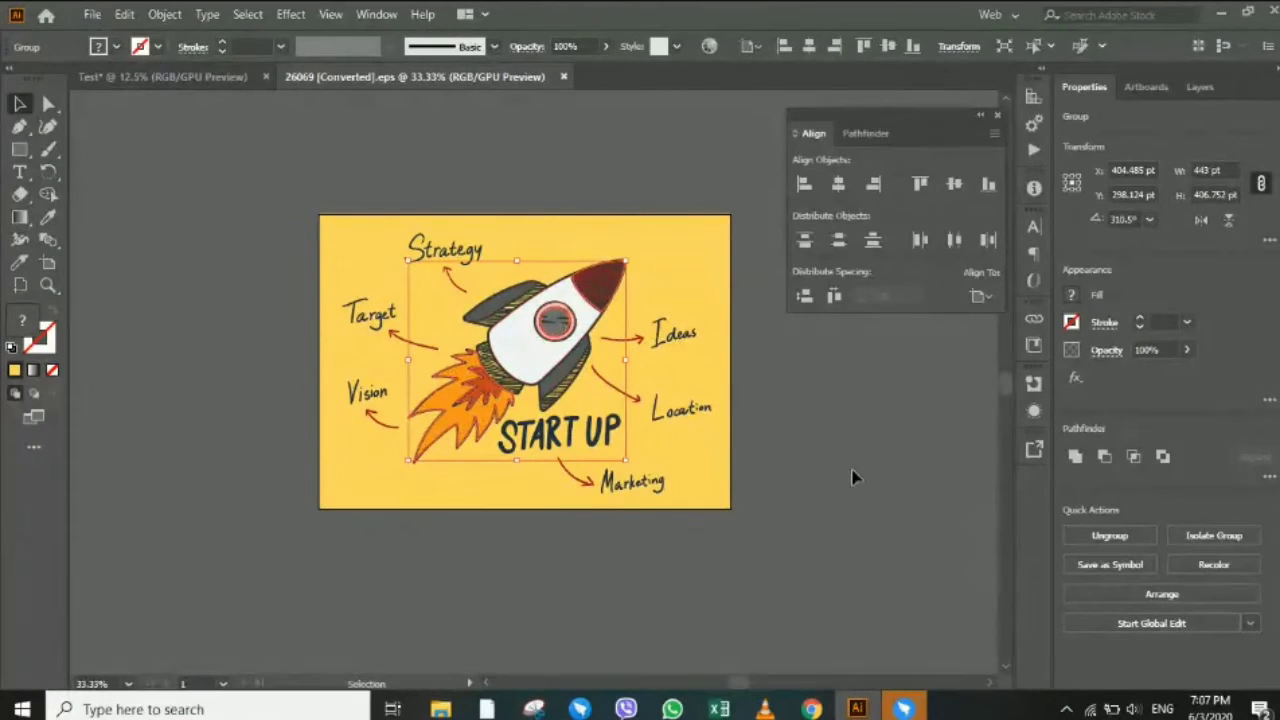
left_click(780, 450)
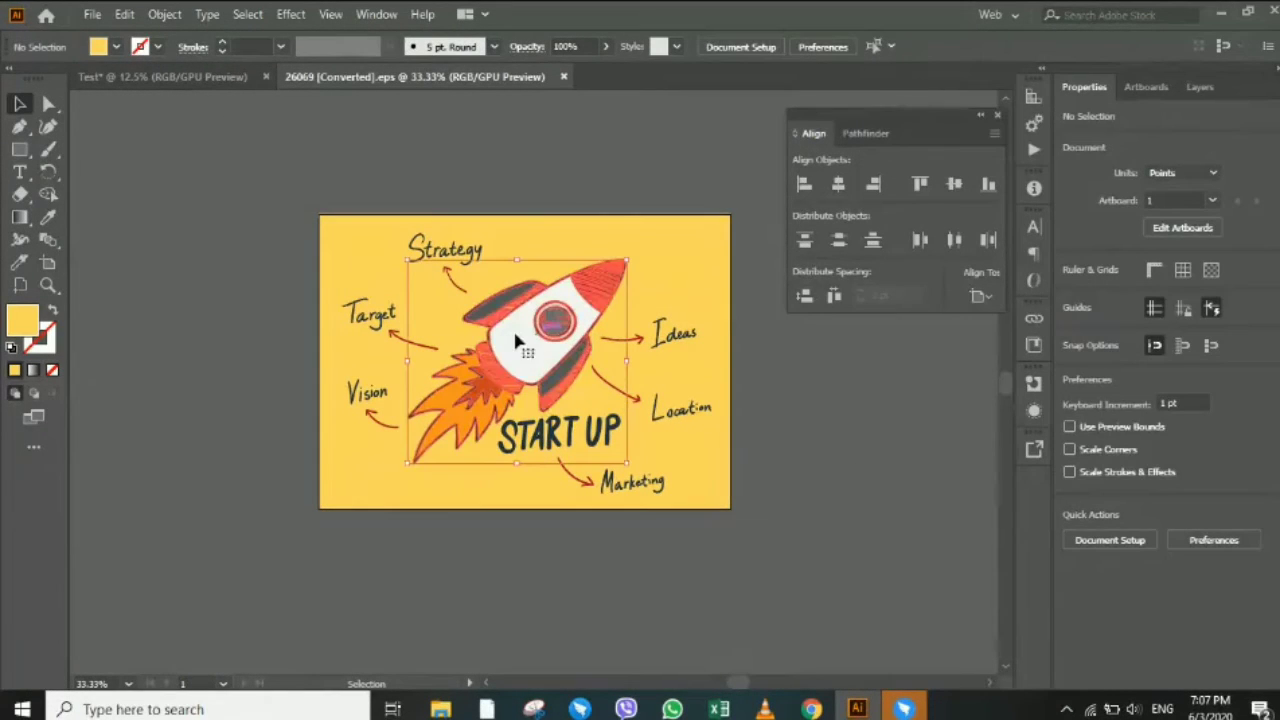
left_click(323, 217)
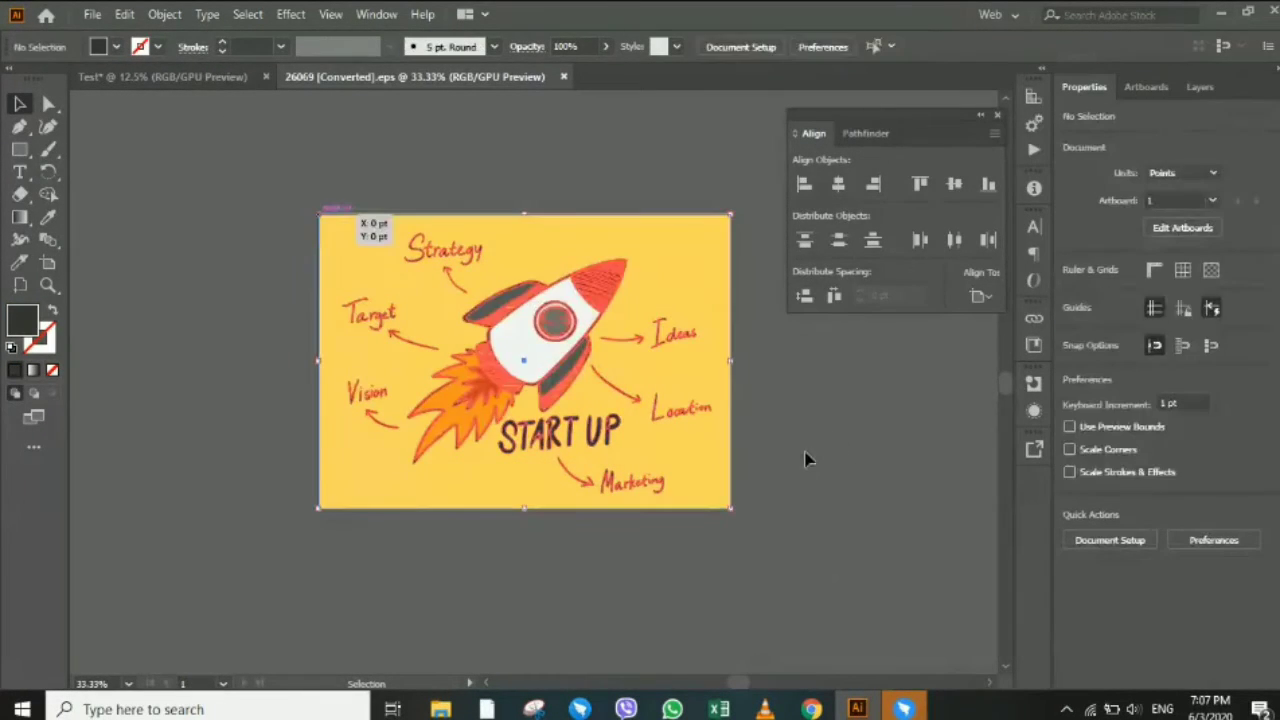
left_click(711, 552)
left_click(600, 320)
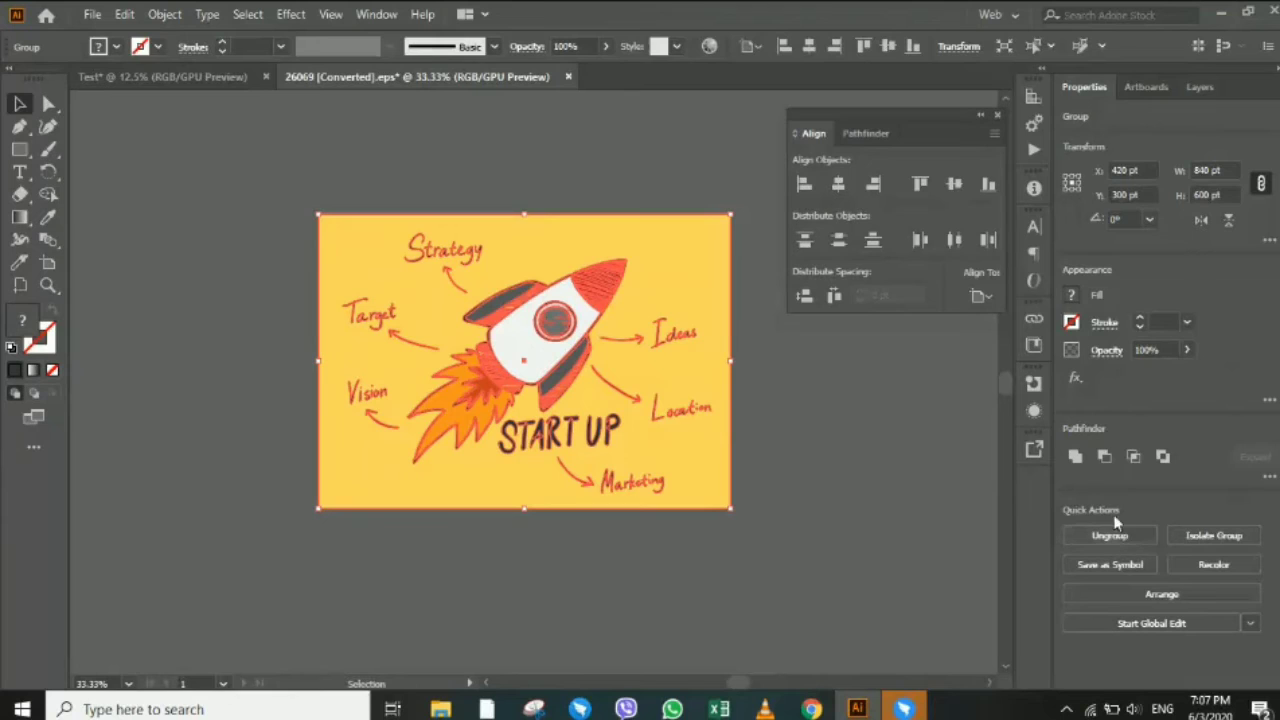
left_click(1122, 540)
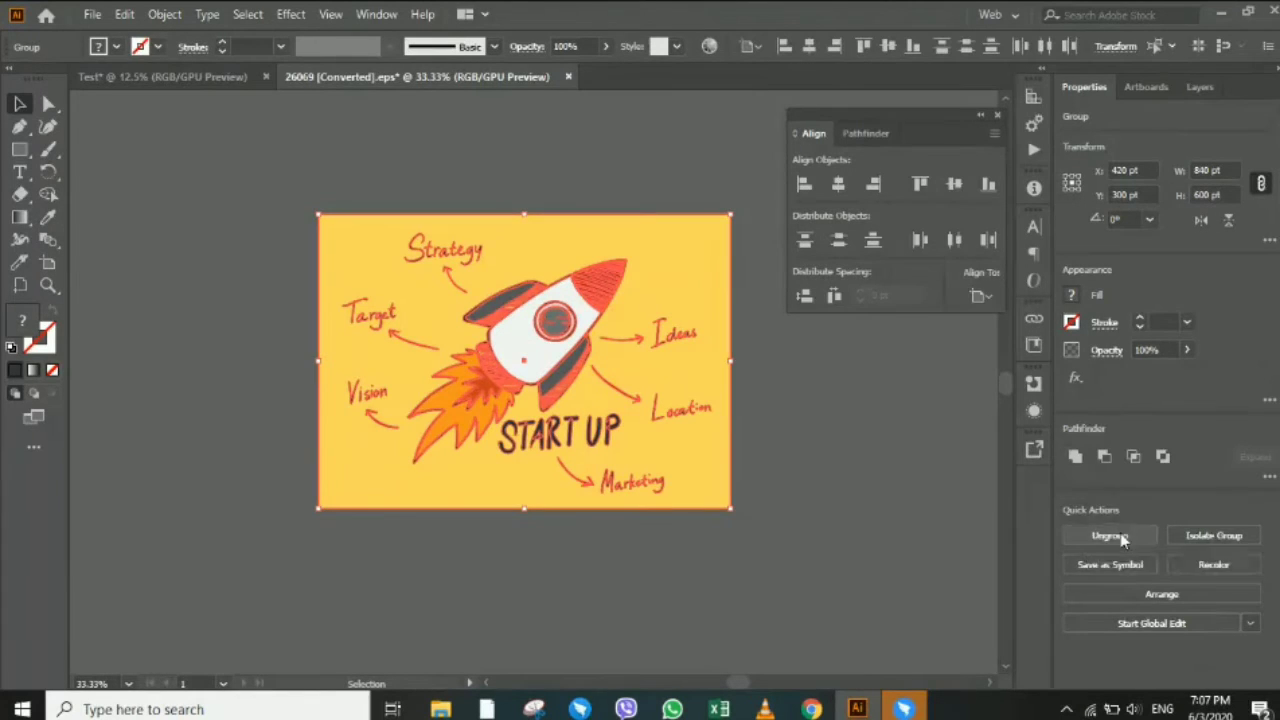
left_click(846, 531)
Select the rocket parts, try grouping them, and shift the rocket down and left.
left_click(437, 398)
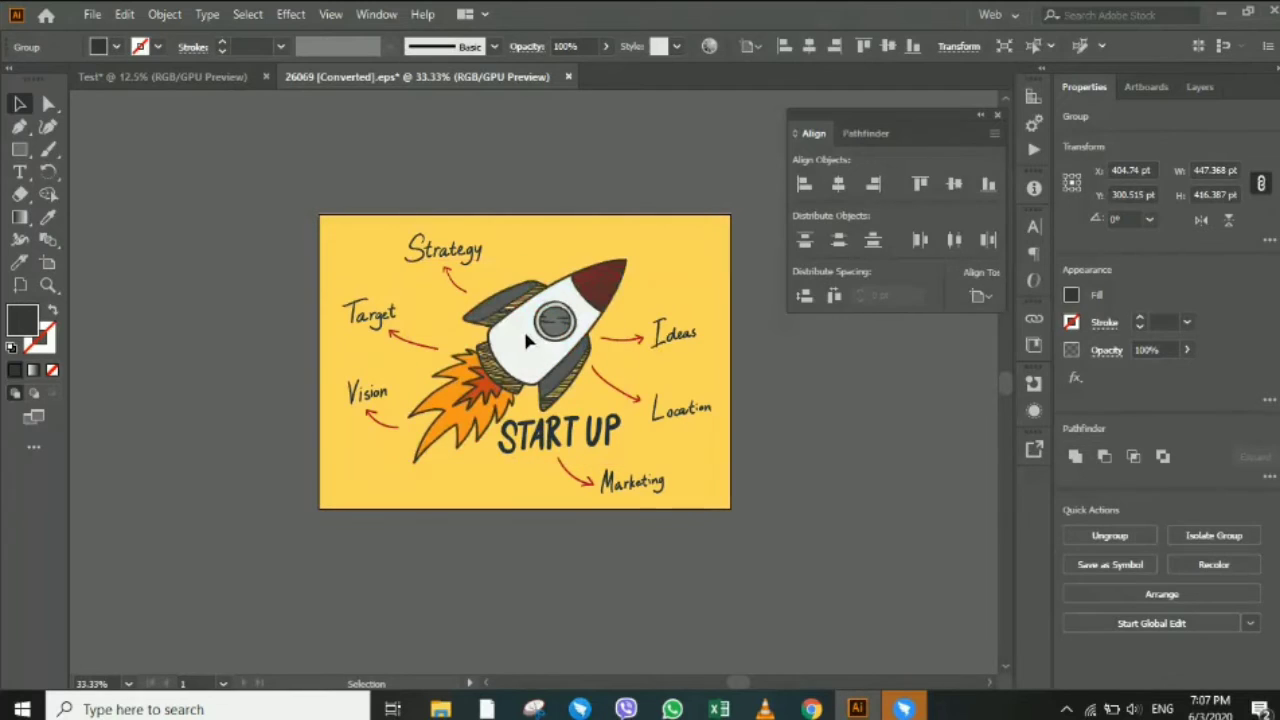
left_click(495, 372)
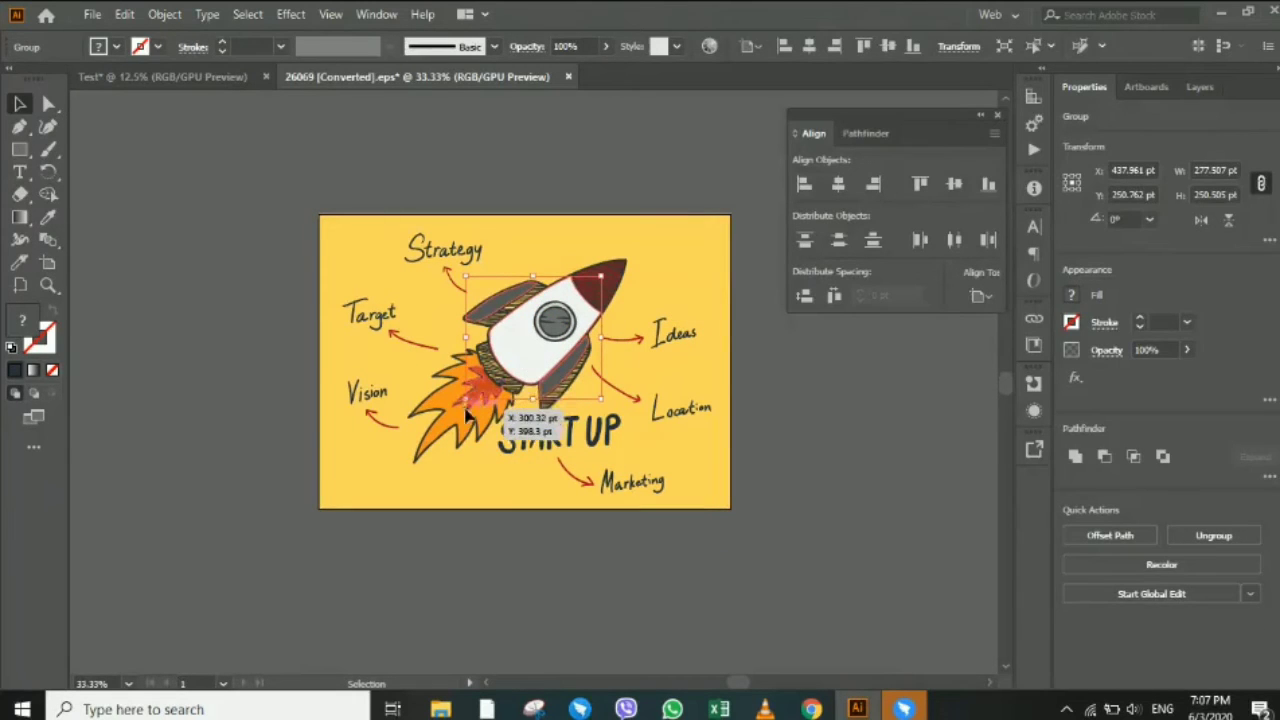
left_click_drag(475, 395, 495, 405)
left_click(580, 348)
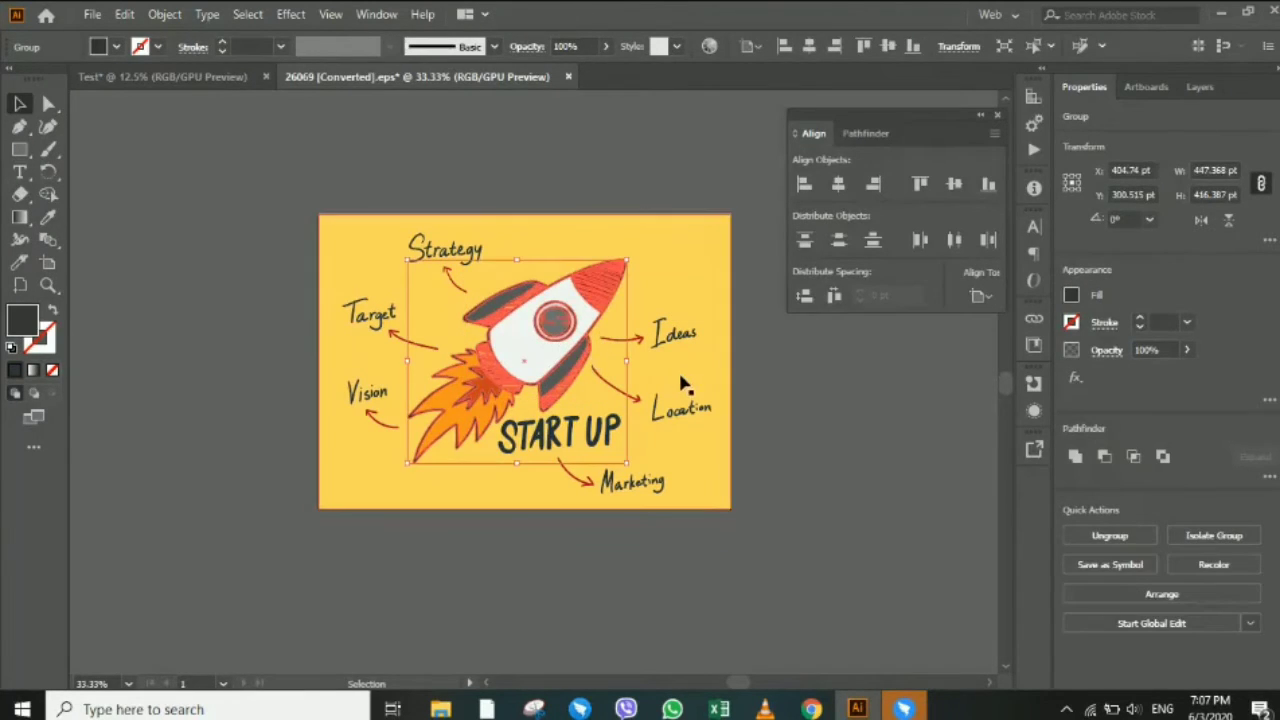
key("a")
left_click(510, 340, "shift")
key("ctrl+g")
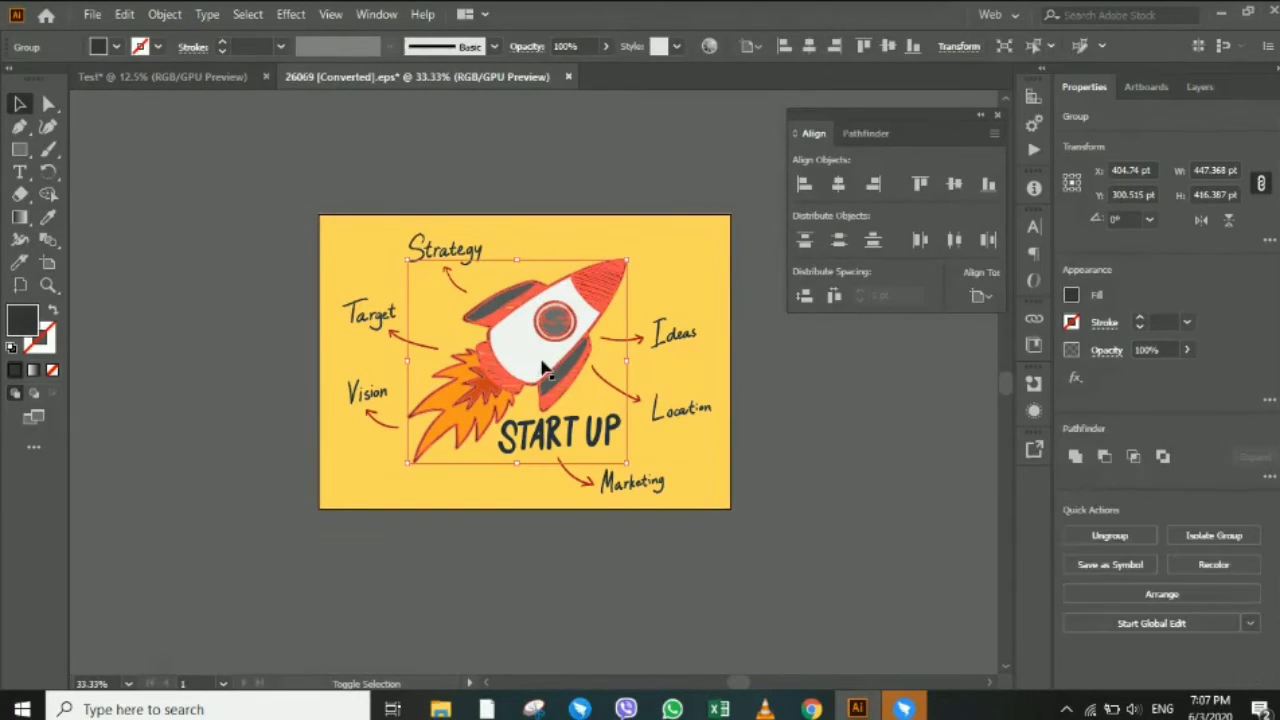
key("ctrl+z")
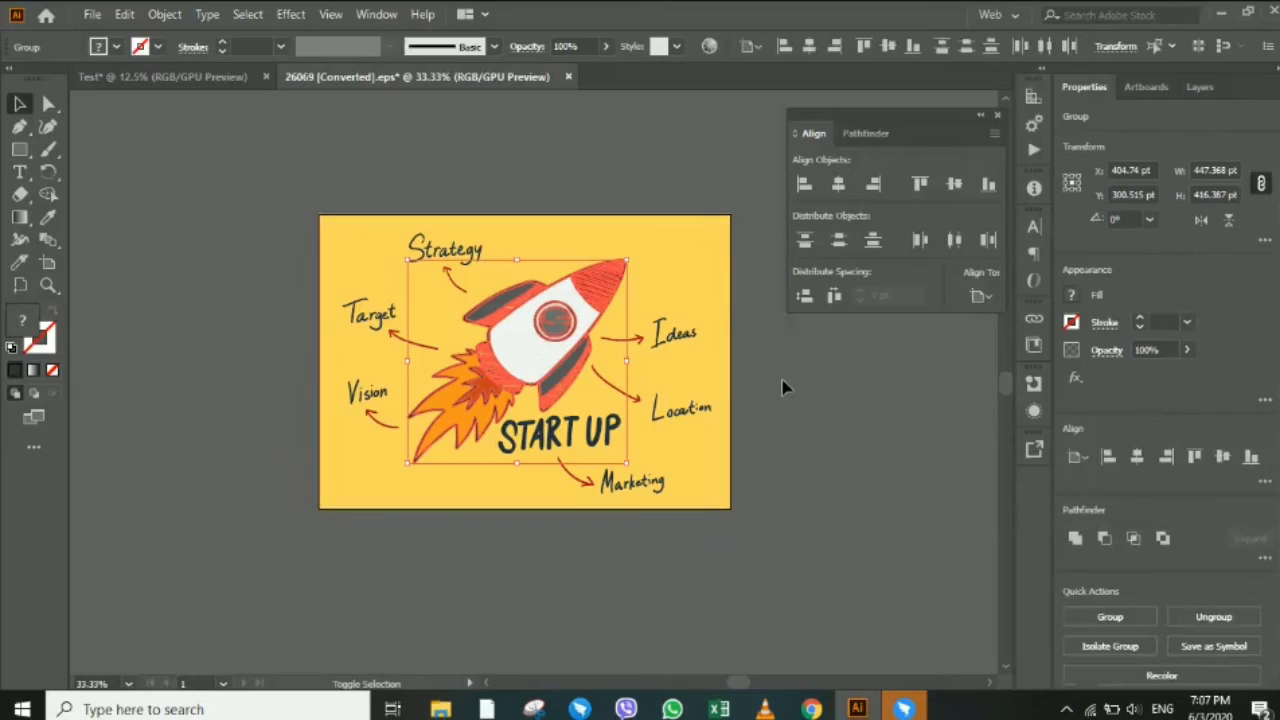
left_click_drag(548, 347, 449, 440)
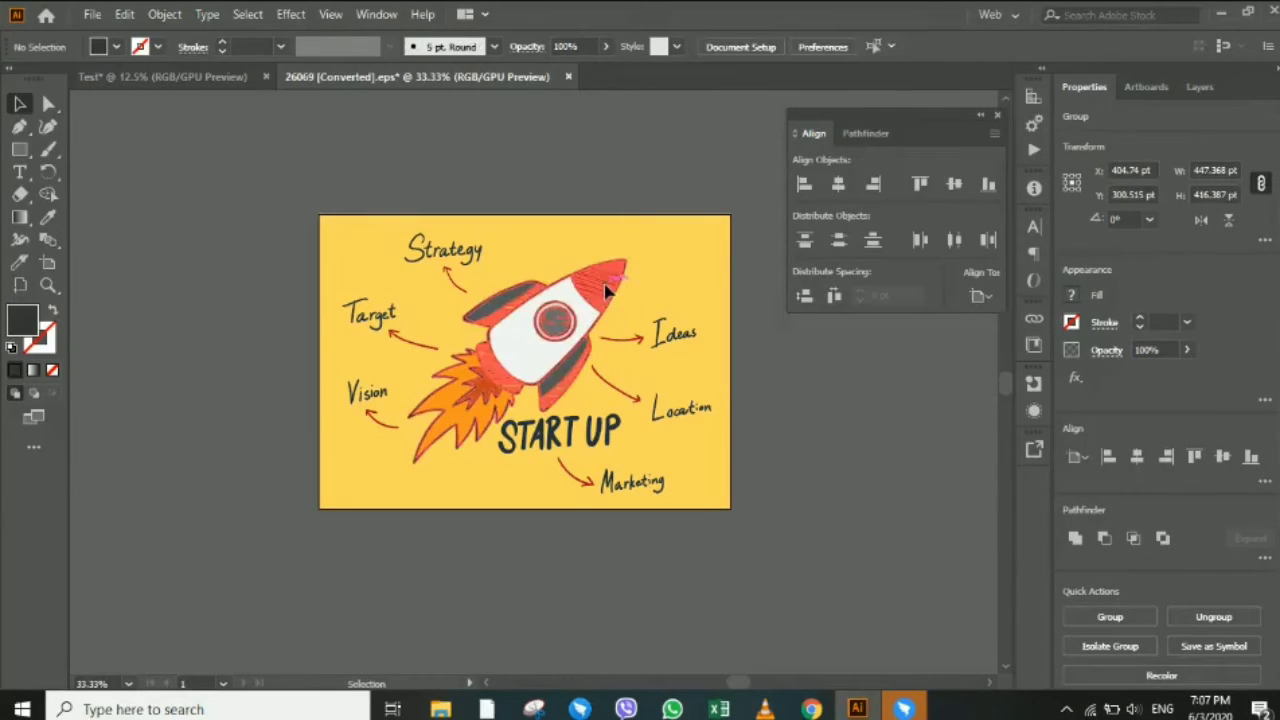
left_click_drag(605, 290, 492, 447)
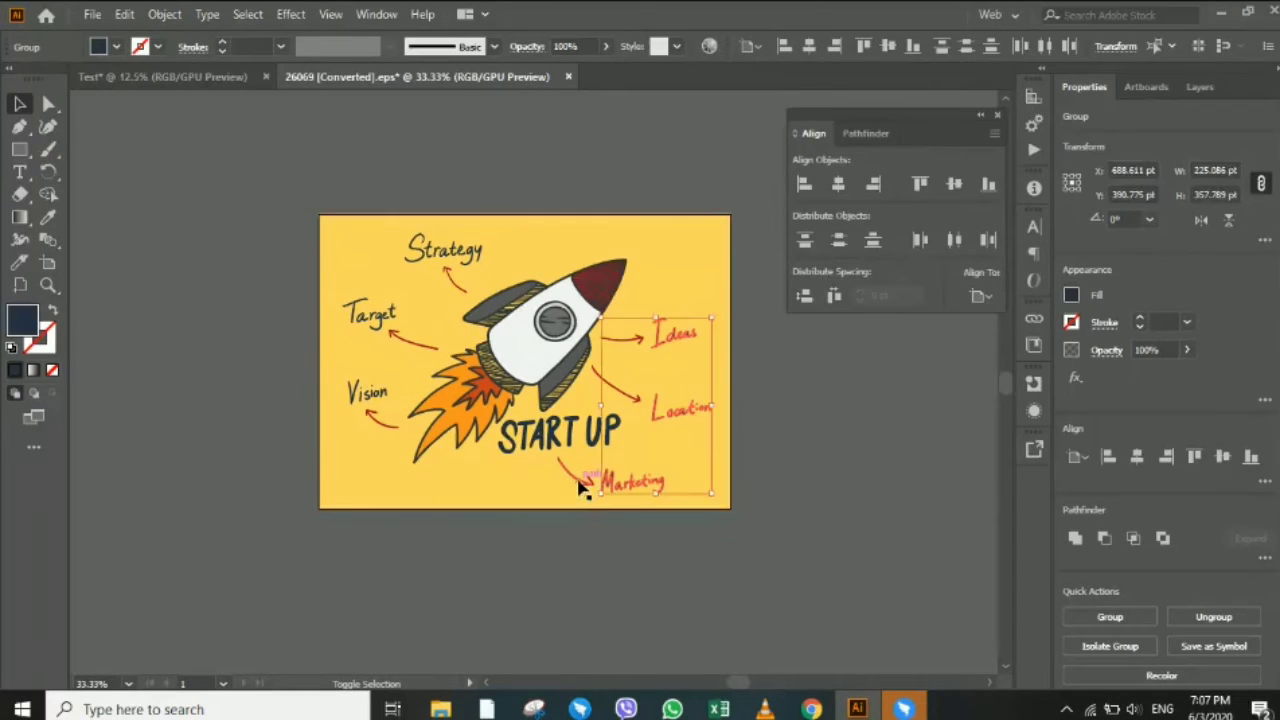
Delete the Ideas, Location, Marketing, Strategy, Target and Vision labels with their arrows.
left_click_drag(583, 478, 632, 342)
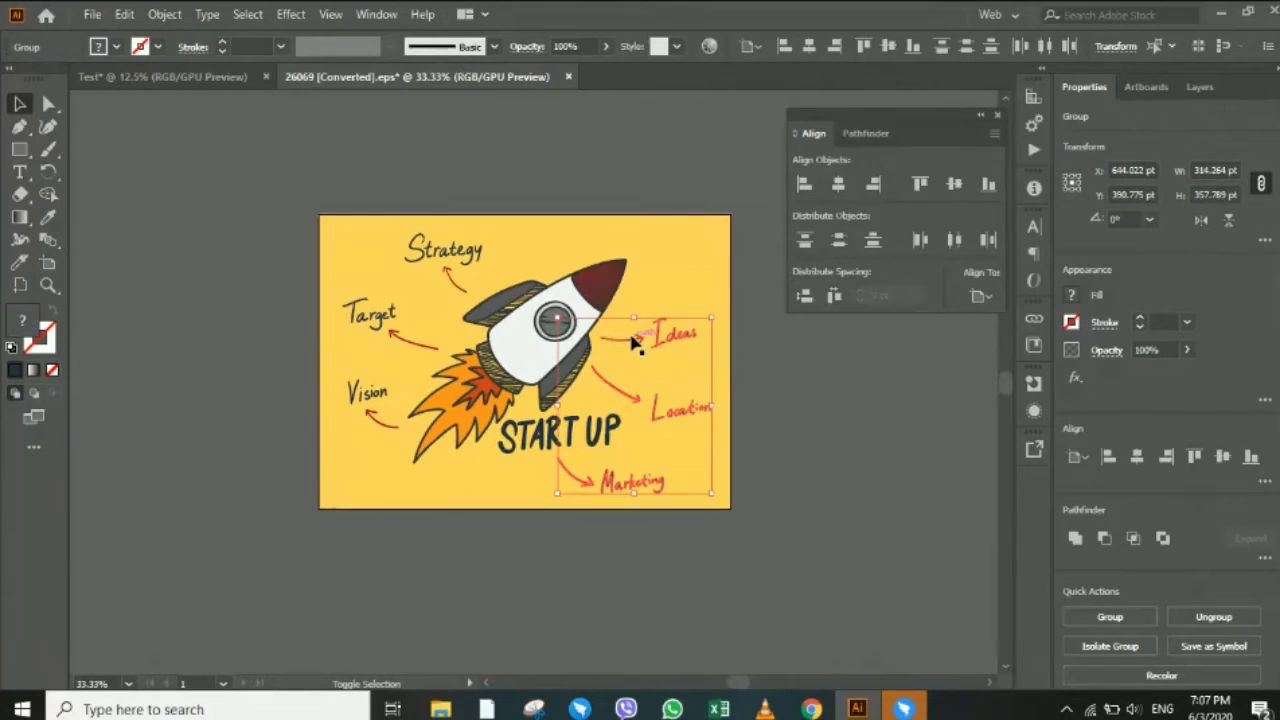
key("Delete")
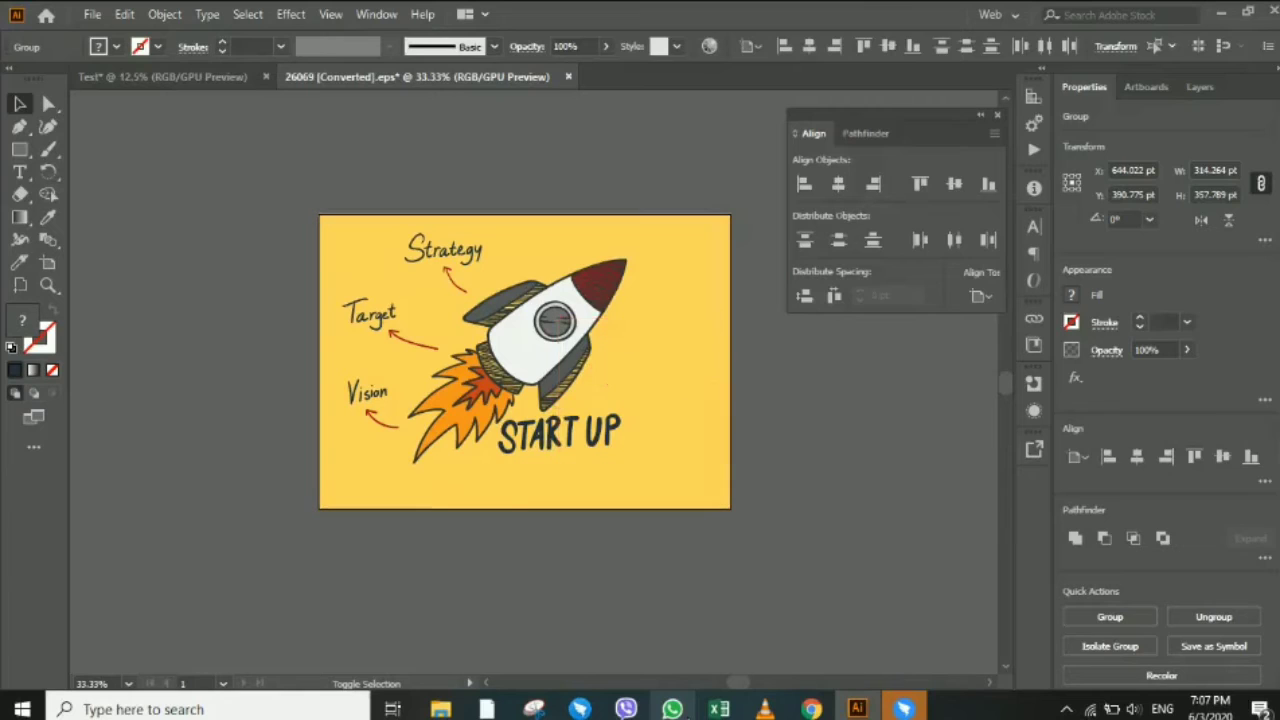
left_click(470, 255)
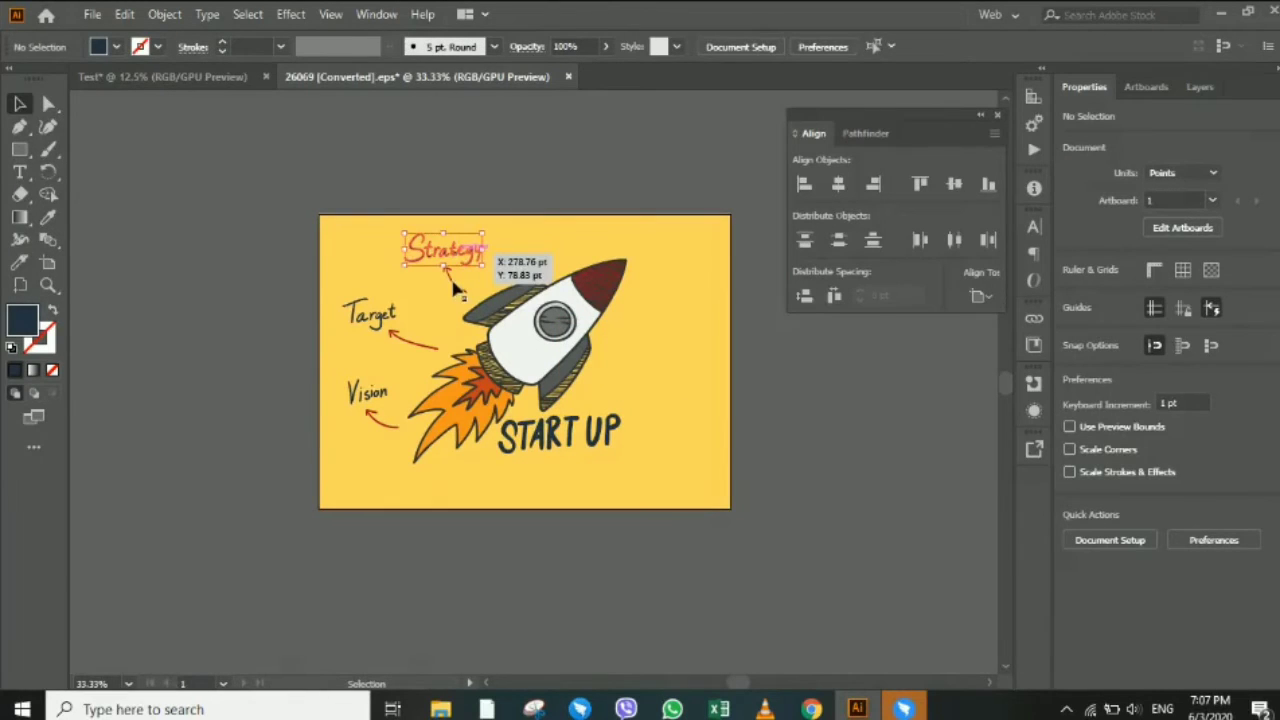
left_click(371, 334, "shift")
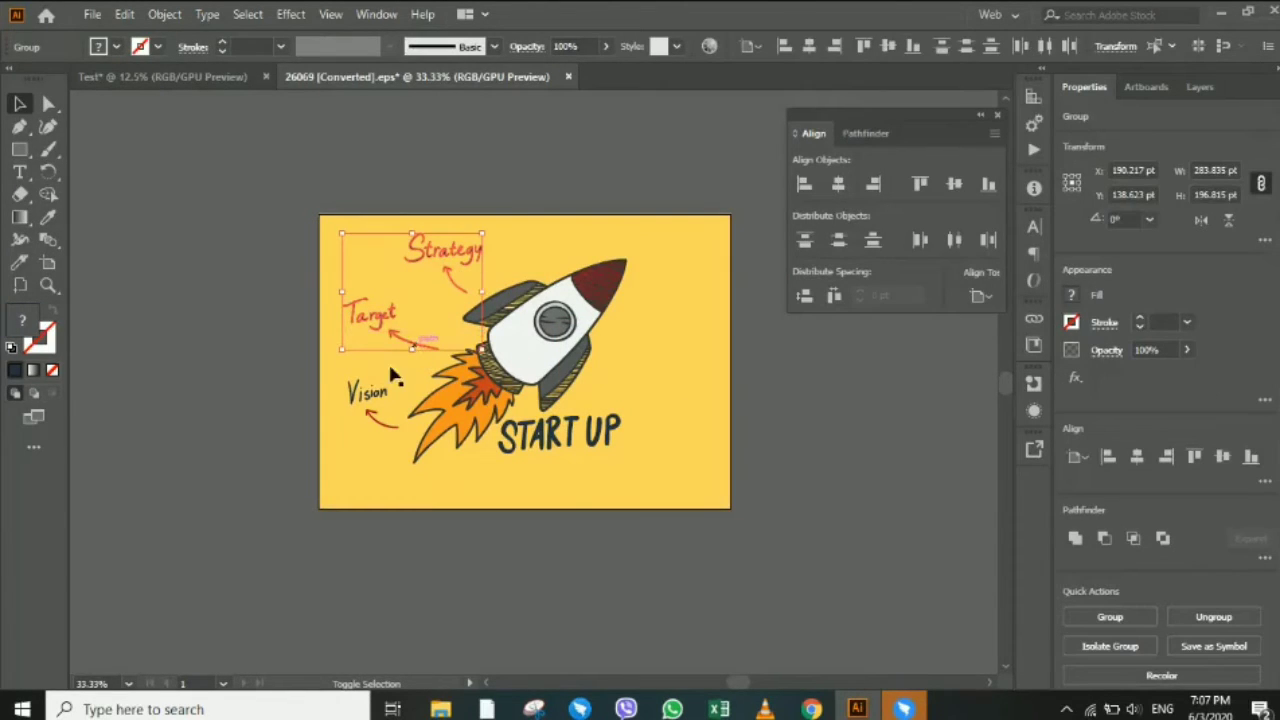
left_click(366, 416, "shift")
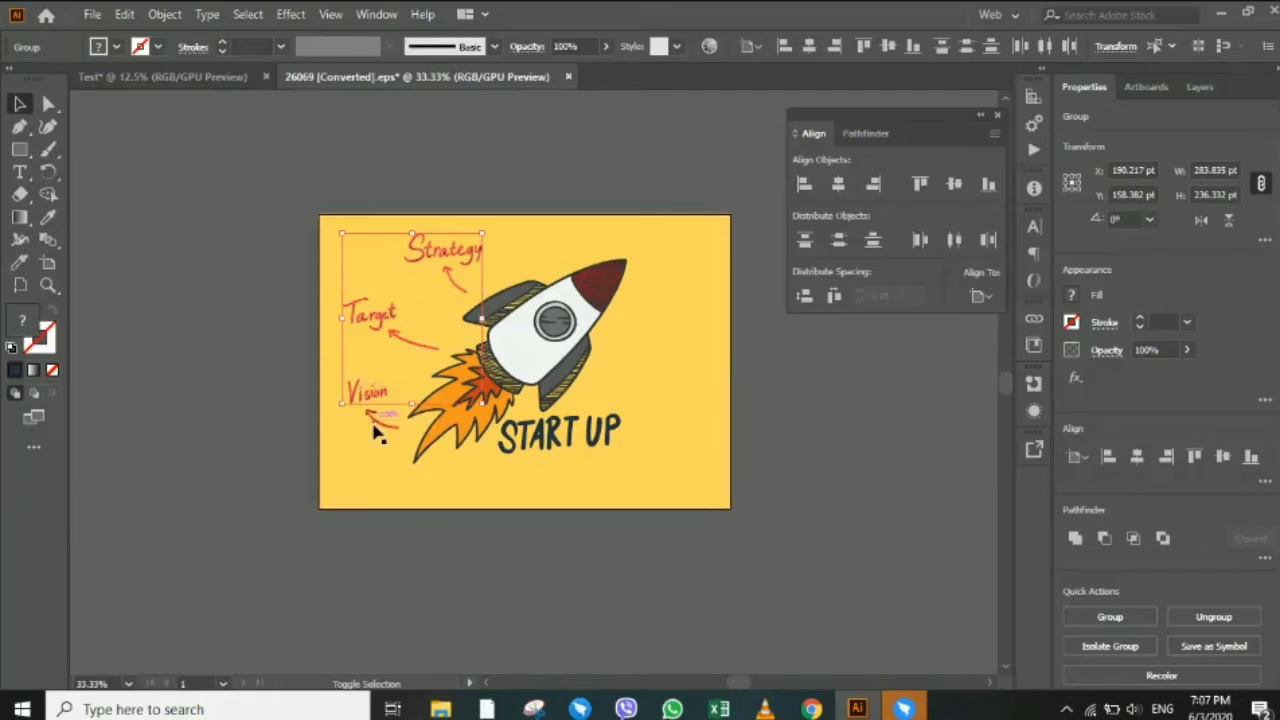
left_click(576, 442, "shift")
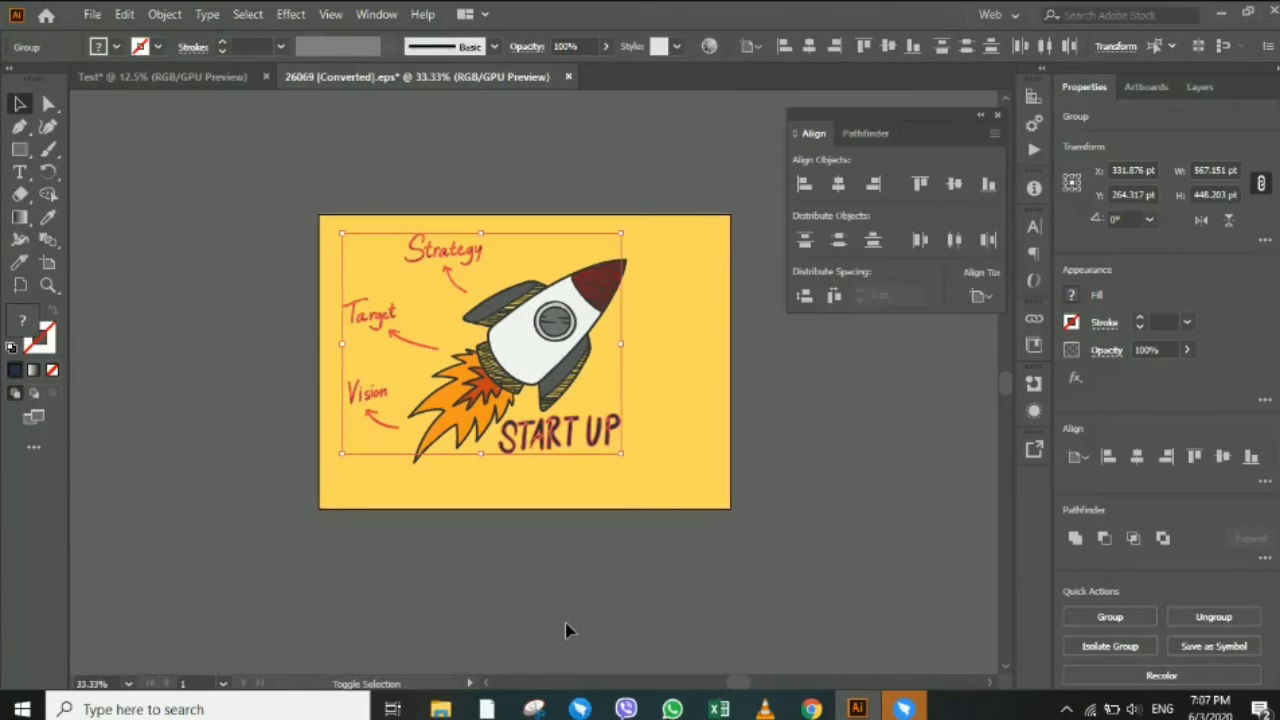
left_click(571, 447, "shift")
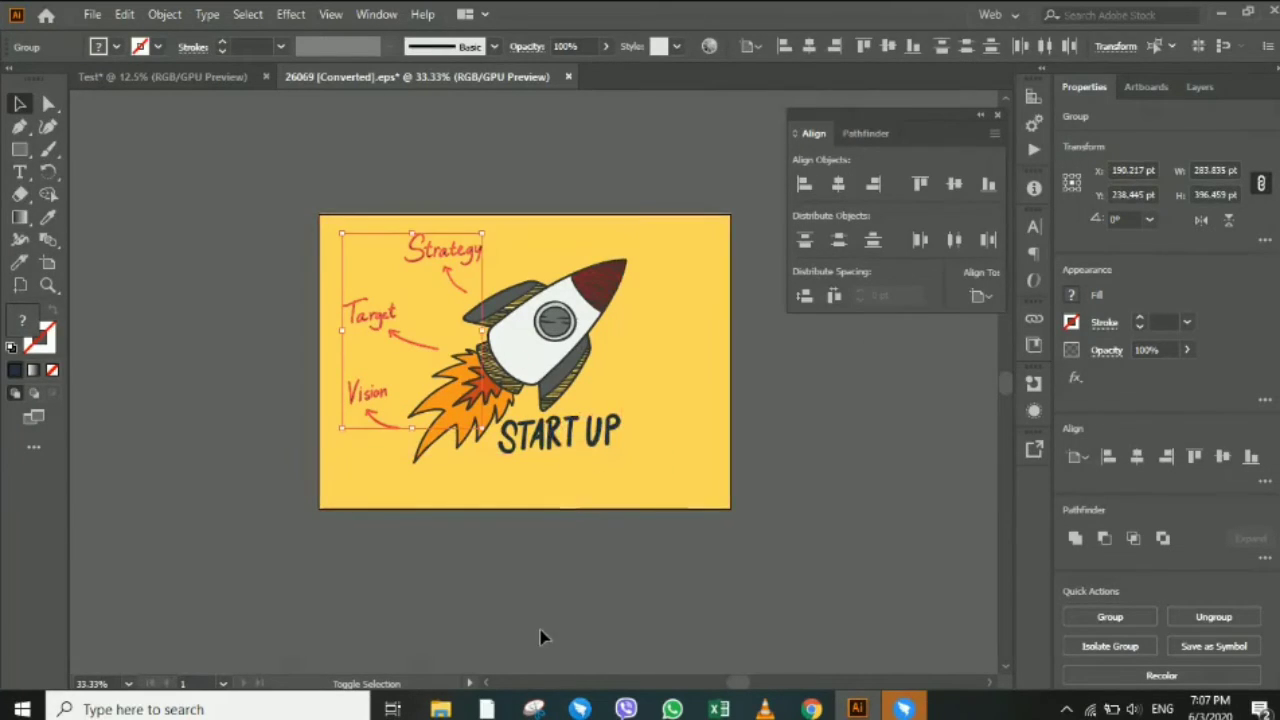
key("Delete")
left_click(393, 261)
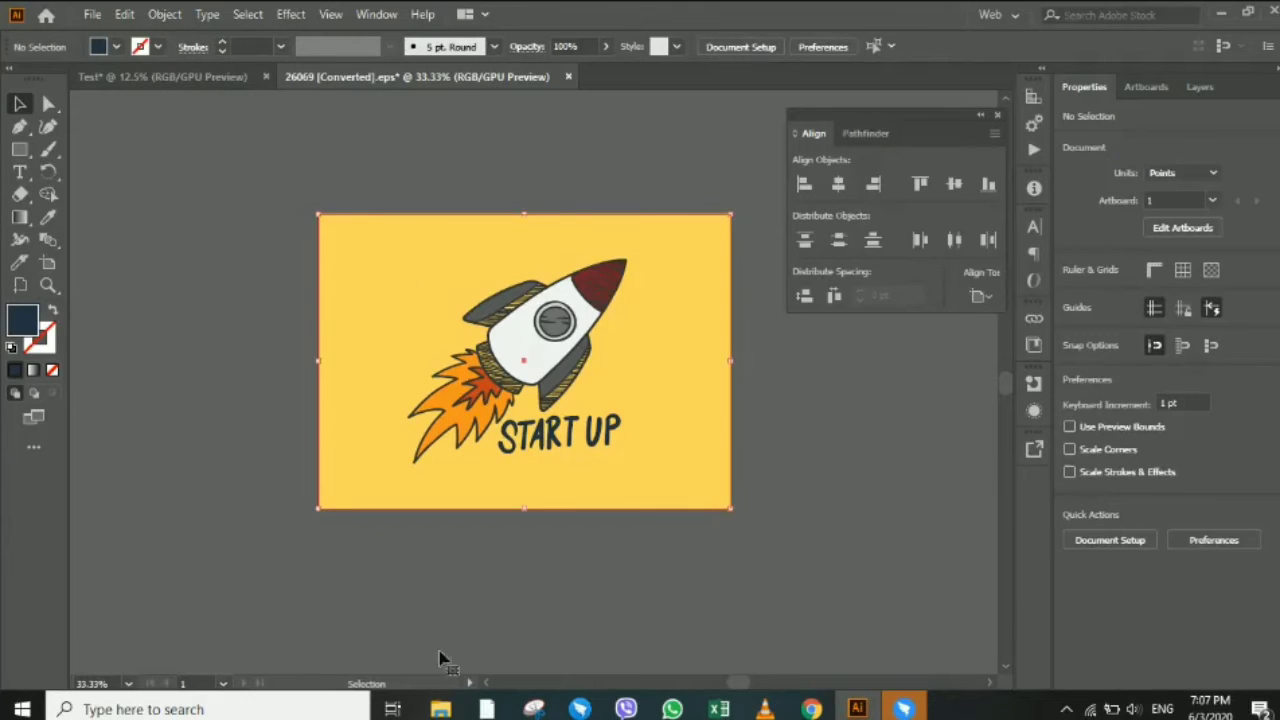
left_click(386, 477)
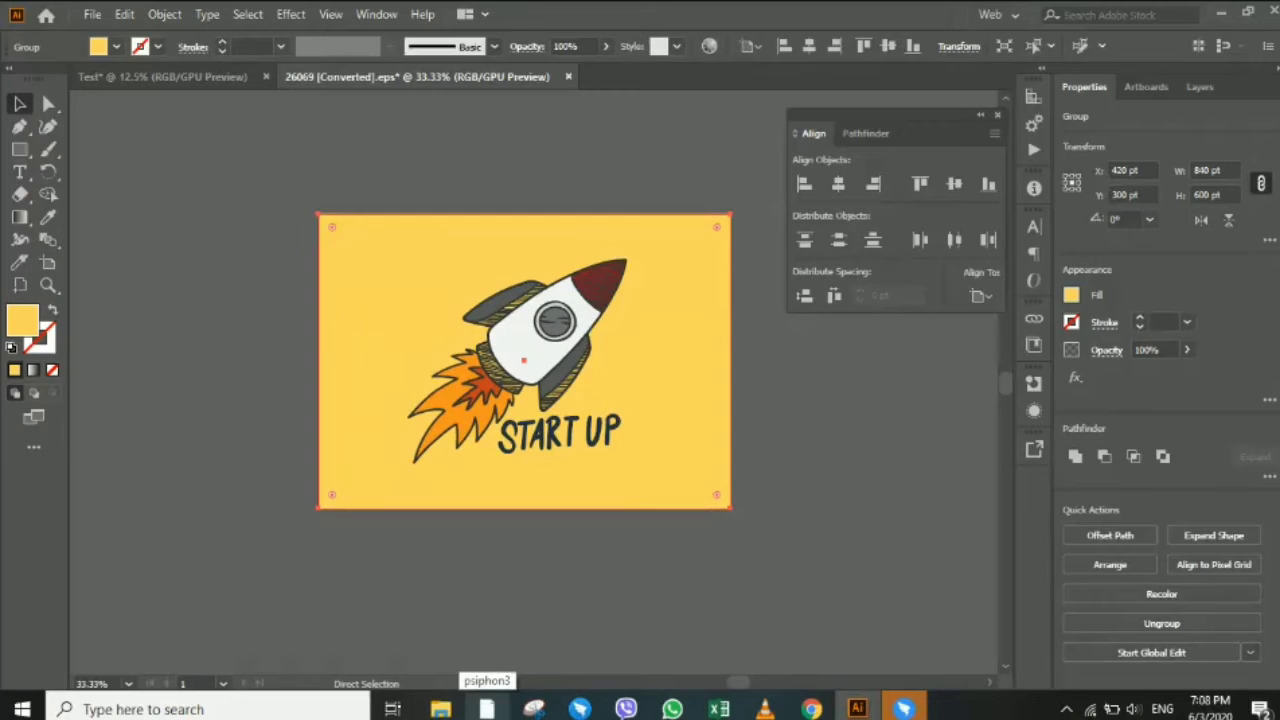
Group the rocket and START UP, paste it into the Test document and enlarge it.
left_click(400, 590)
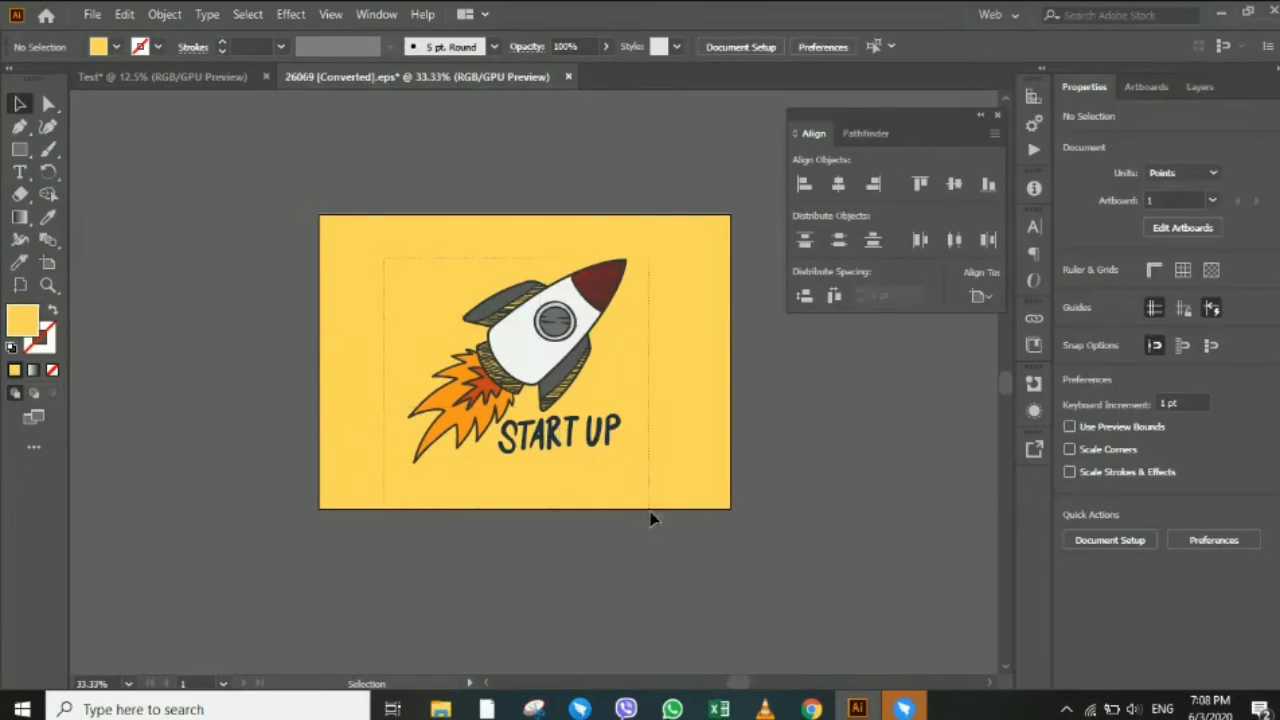
left_click_drag(383, 258, 650, 513)
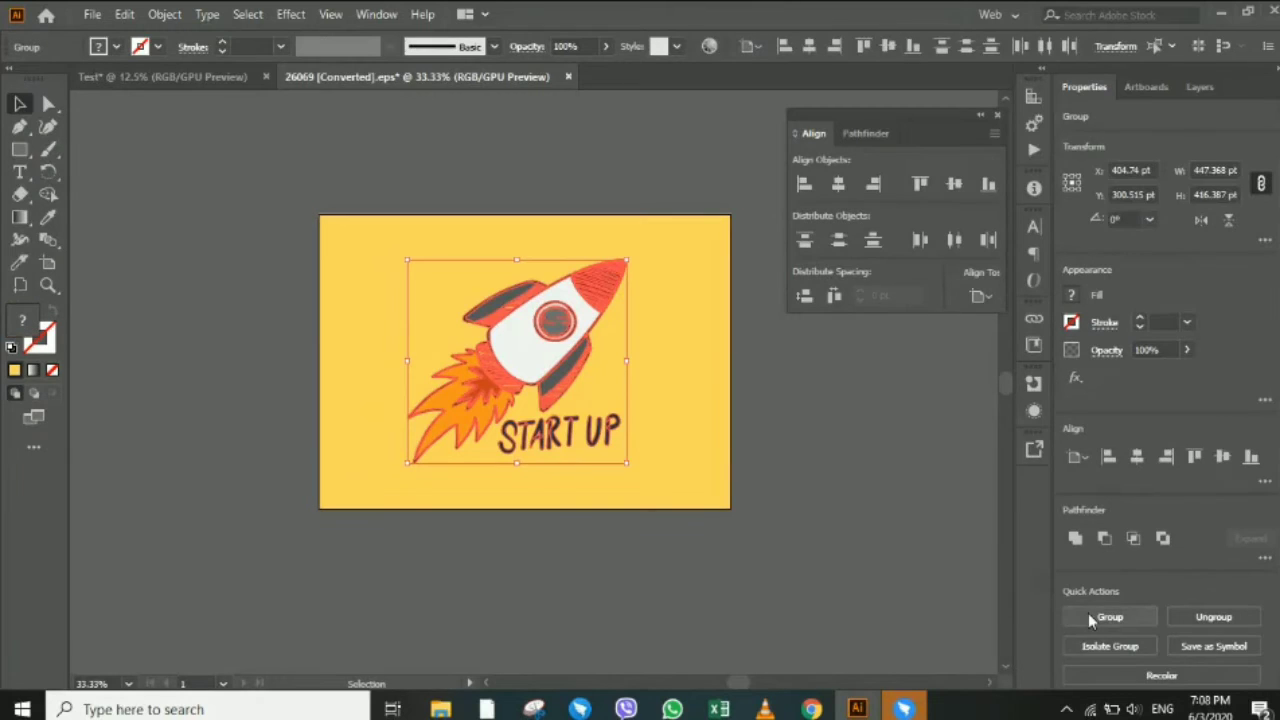
left_click(1090, 617)
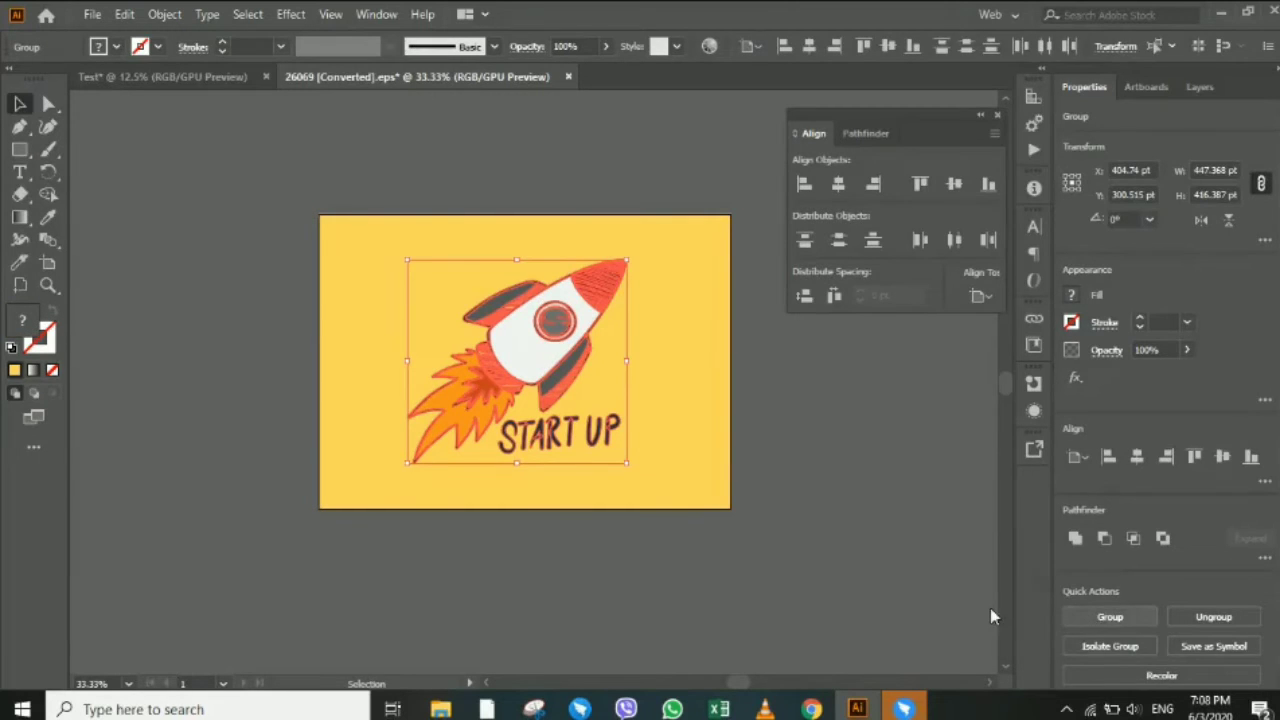
left_click(226, 79)
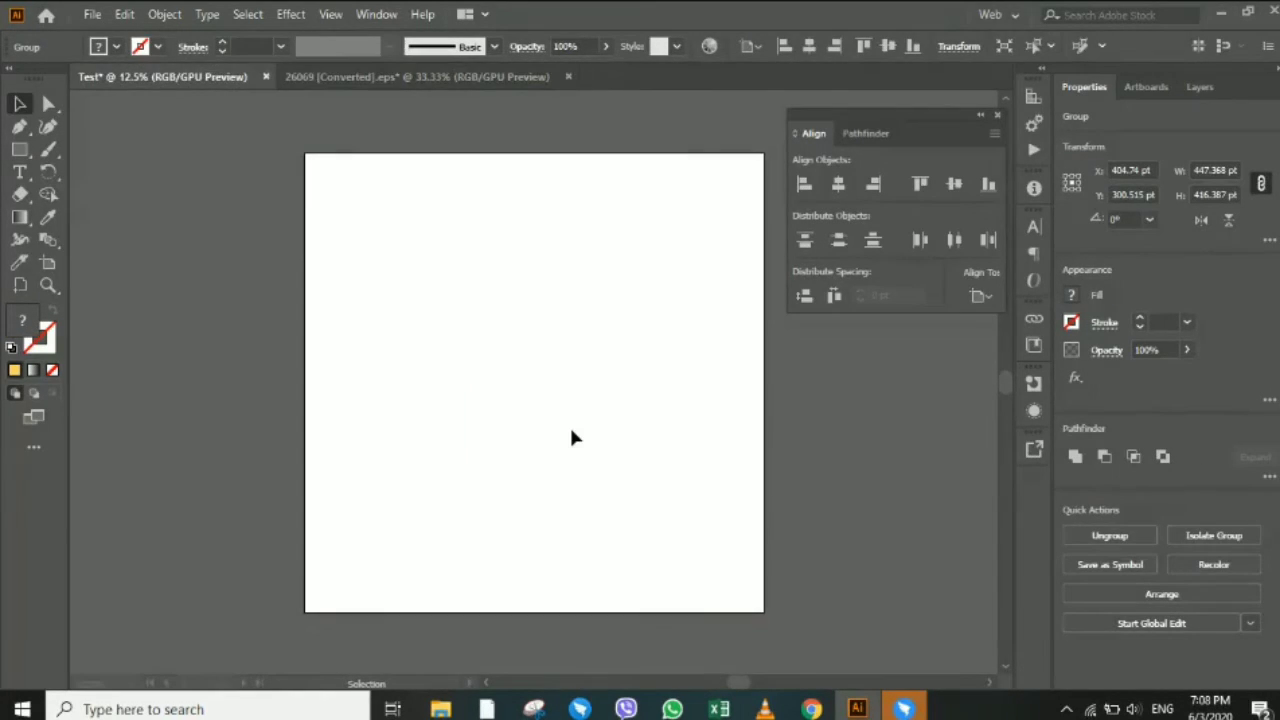
key("ctrl+v")
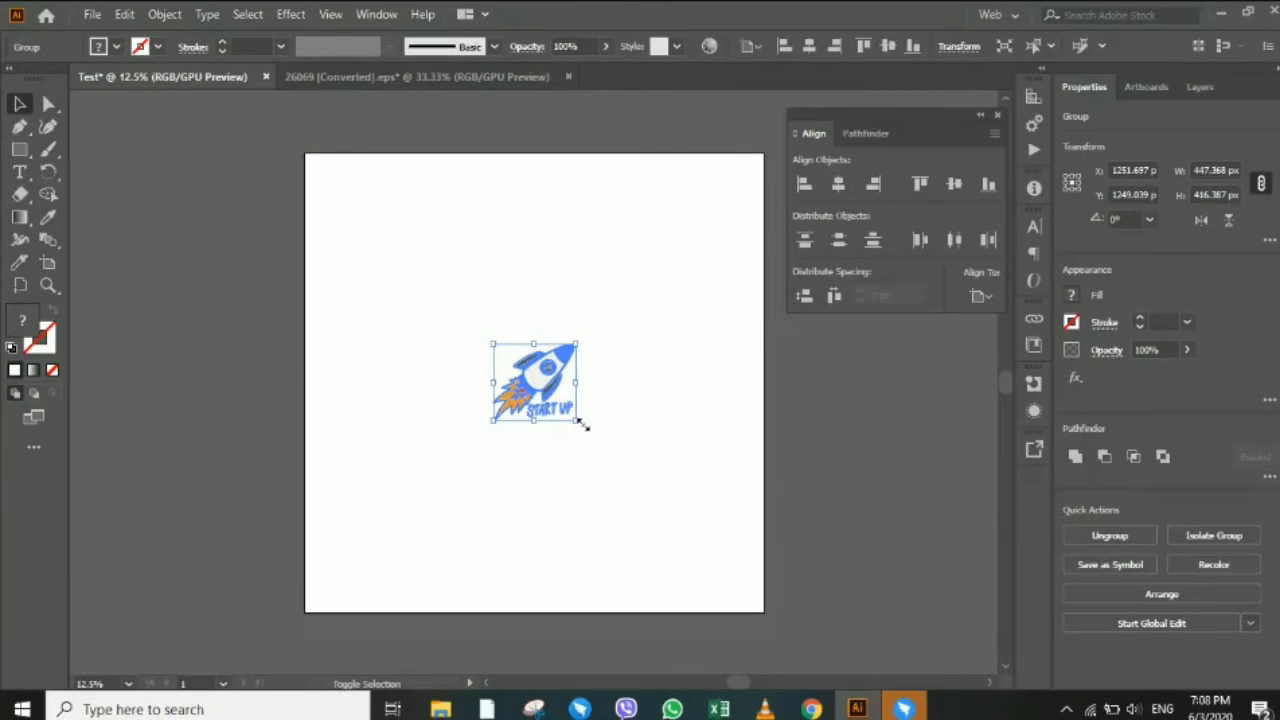
left_click_drag(583, 424, 662, 518)
left_click(682, 500)
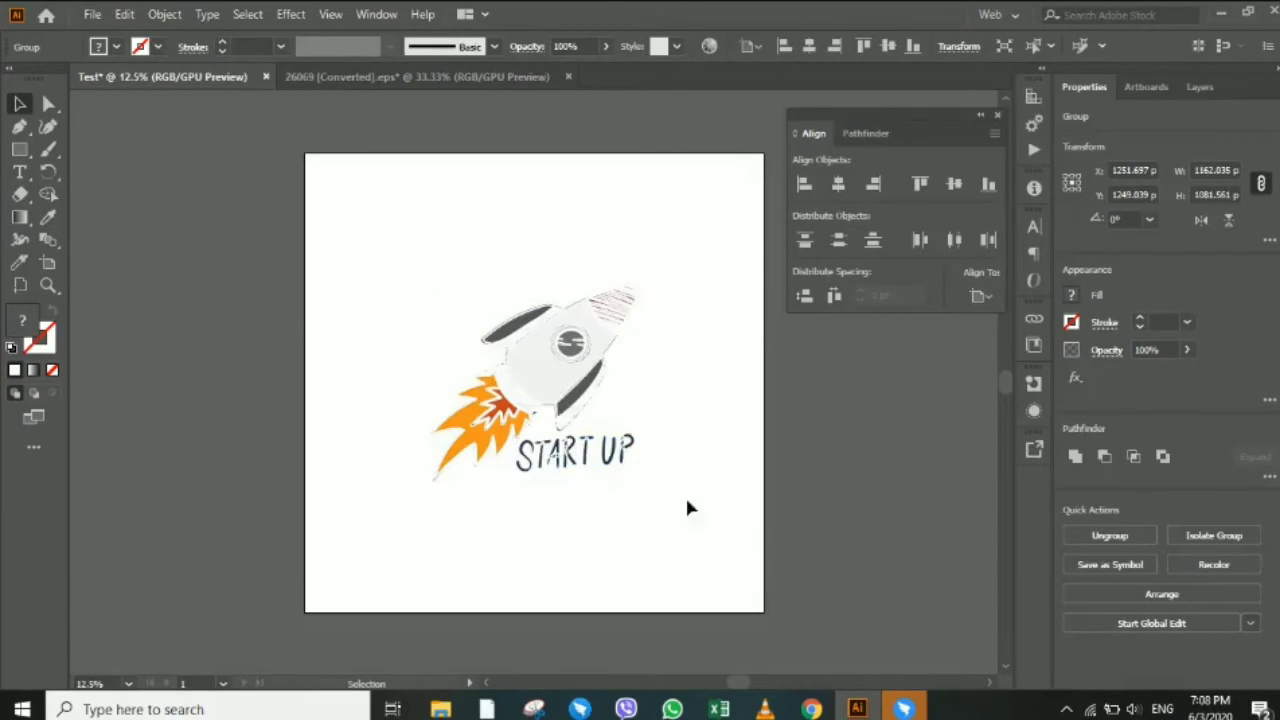
Draw a 2561.143 px white square rectangle covering the whole Test artboard.
left_click(573, 378)
key("ctrl+h")
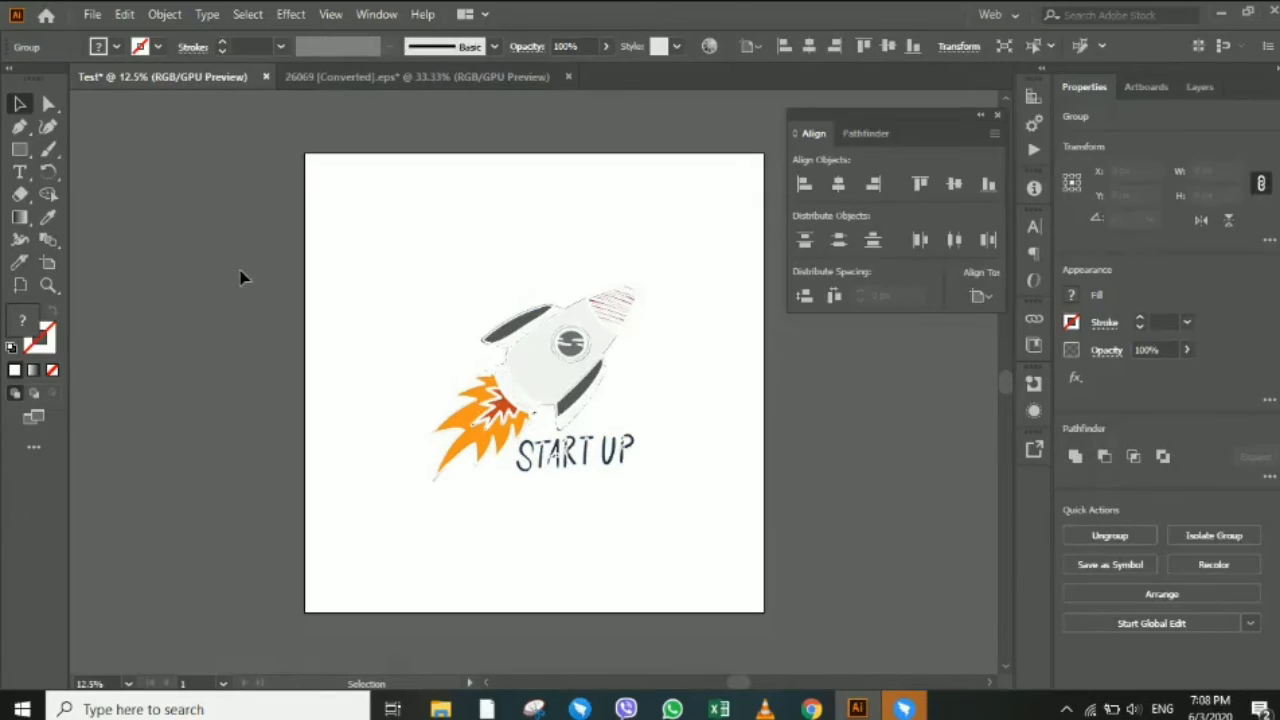
left_click(240, 277)
key("m")
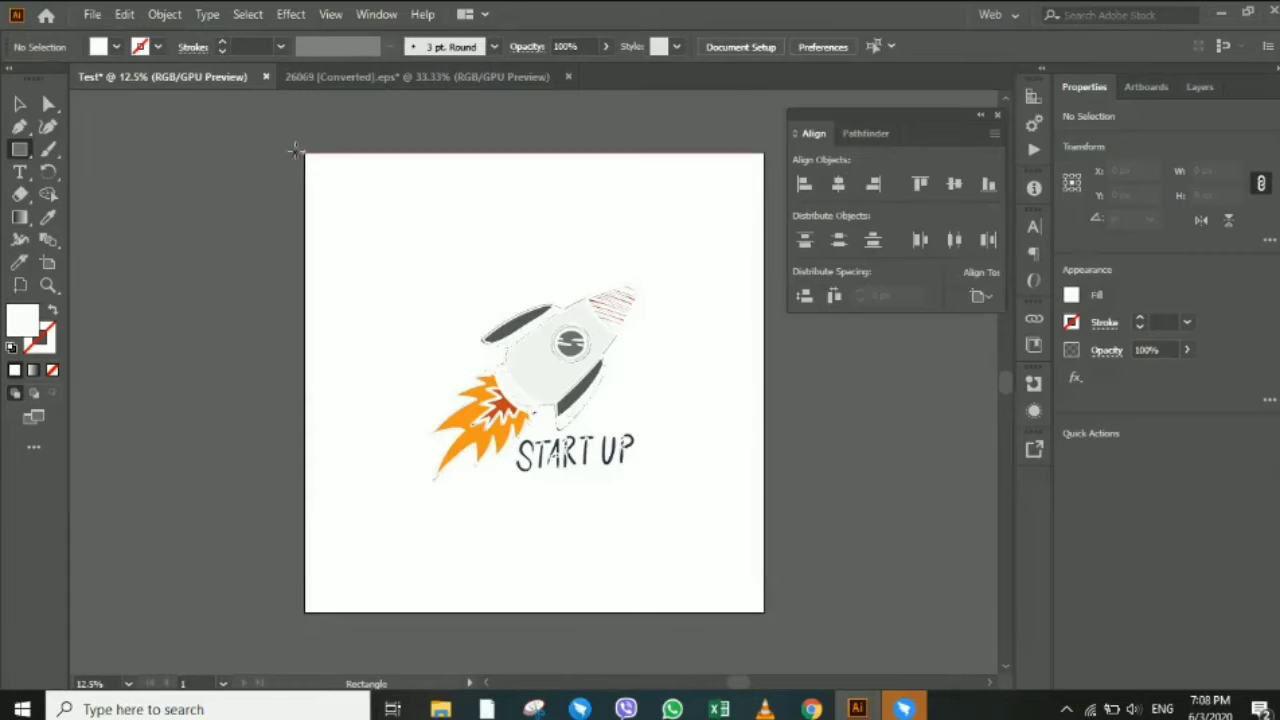
mouse_move(304, 153)
left_mouse_down()
mouse_move(549, 439)
mouse_move(769, 617)
left_mouse_up()
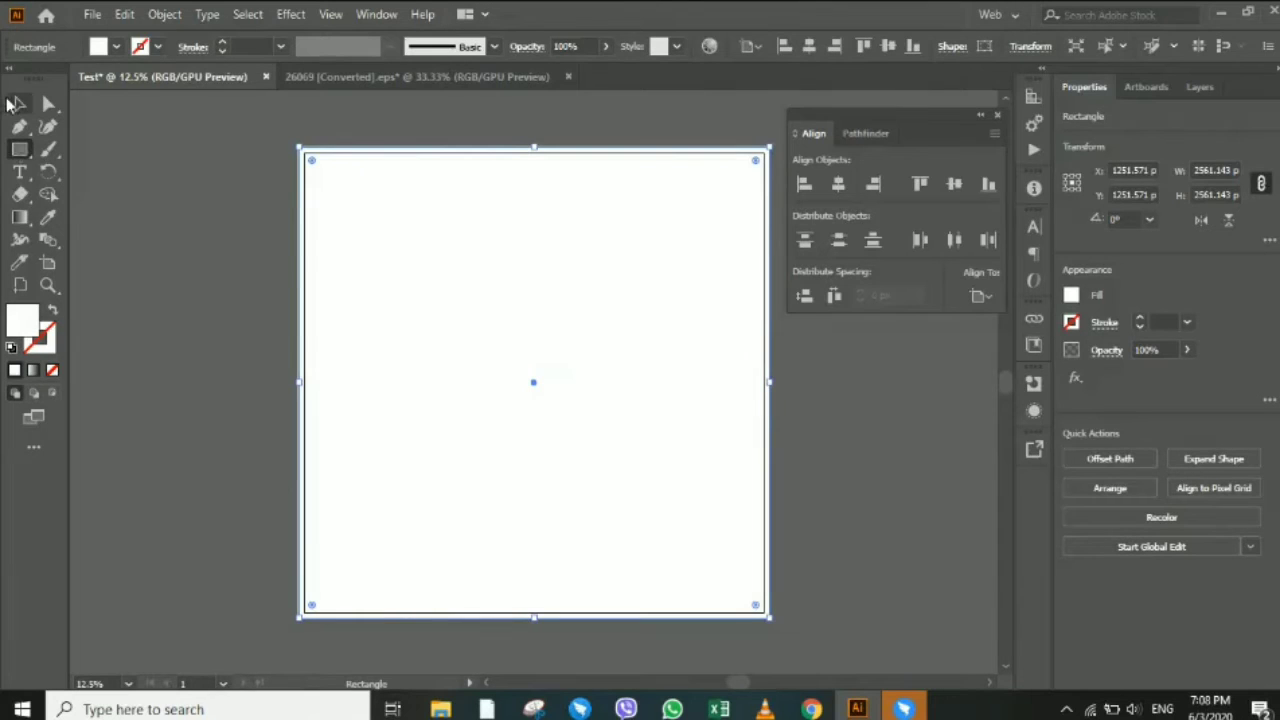
Send the white rectangle behind the rocket artwork.
left_click(17, 104)
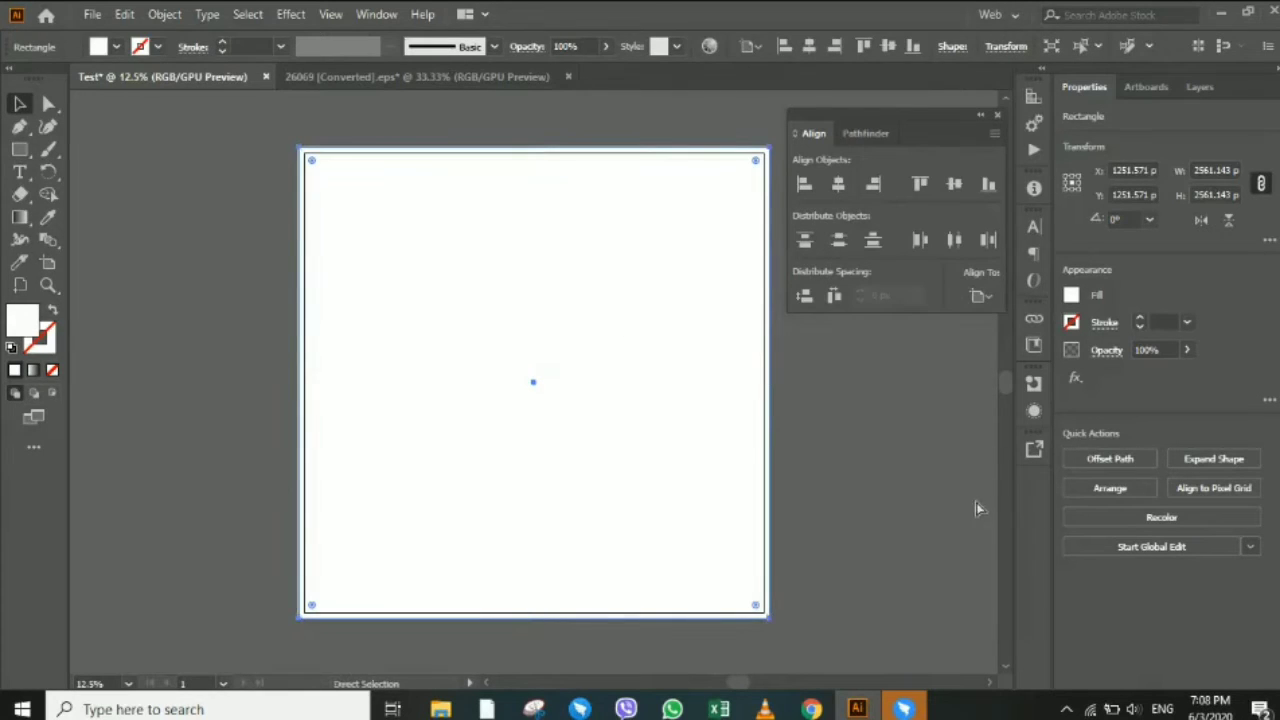
left_click(222, 13)
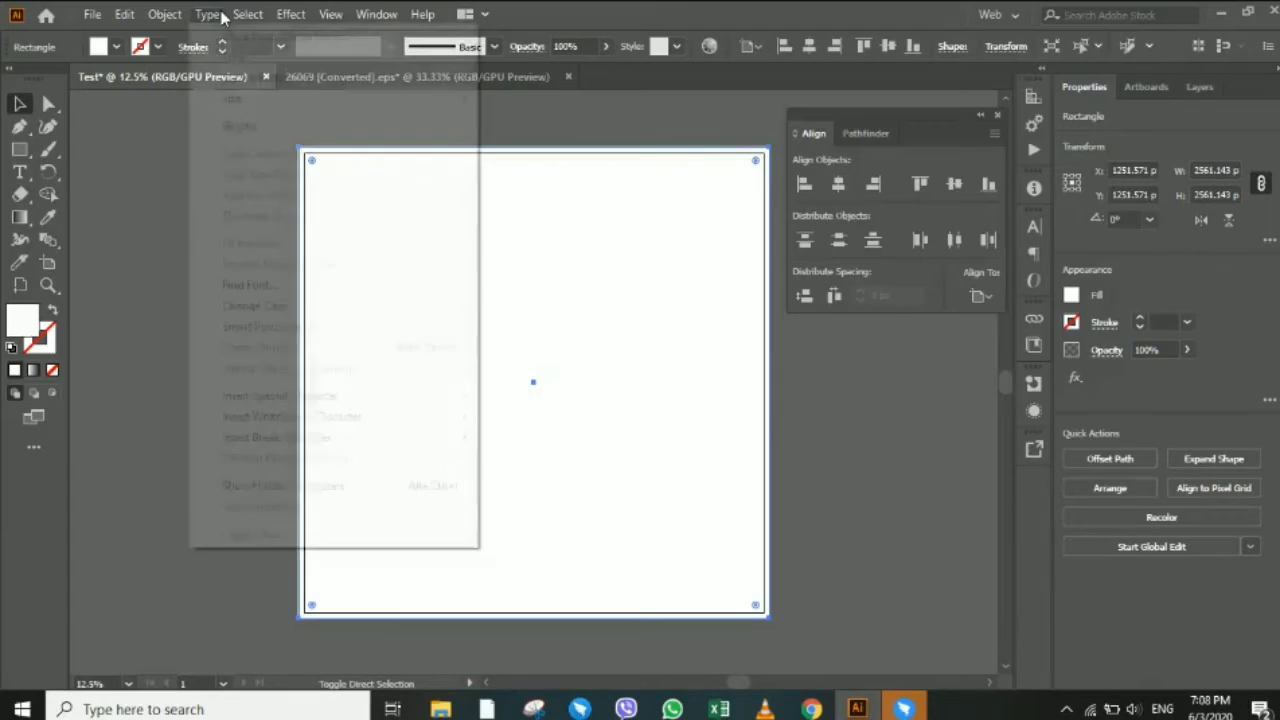
left_click(206, 13)
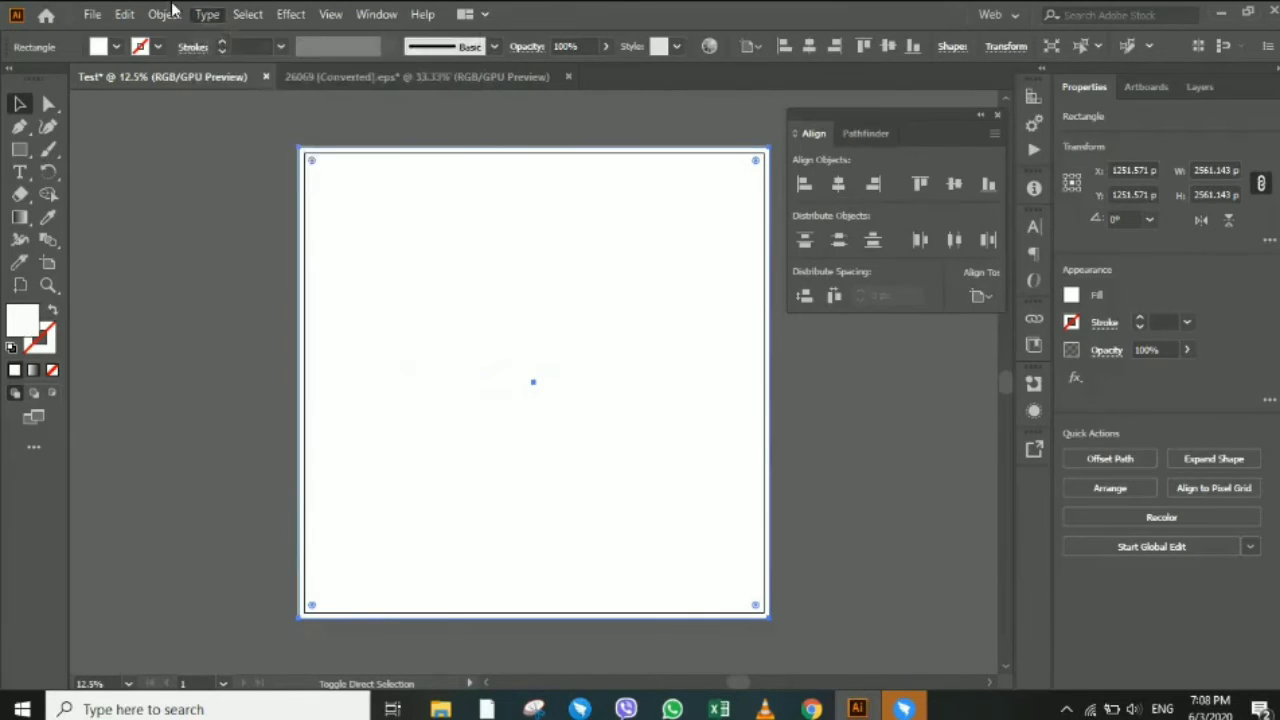
left_click(155, 15)
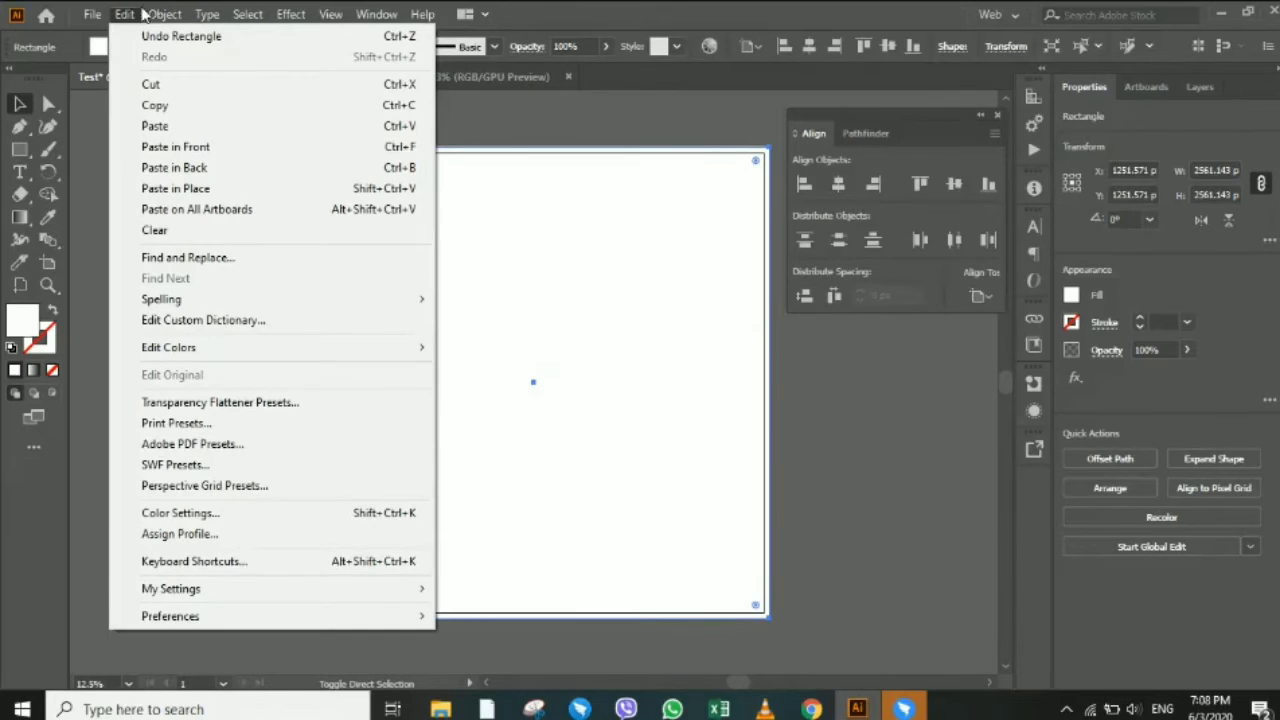
left_click(880, 533)
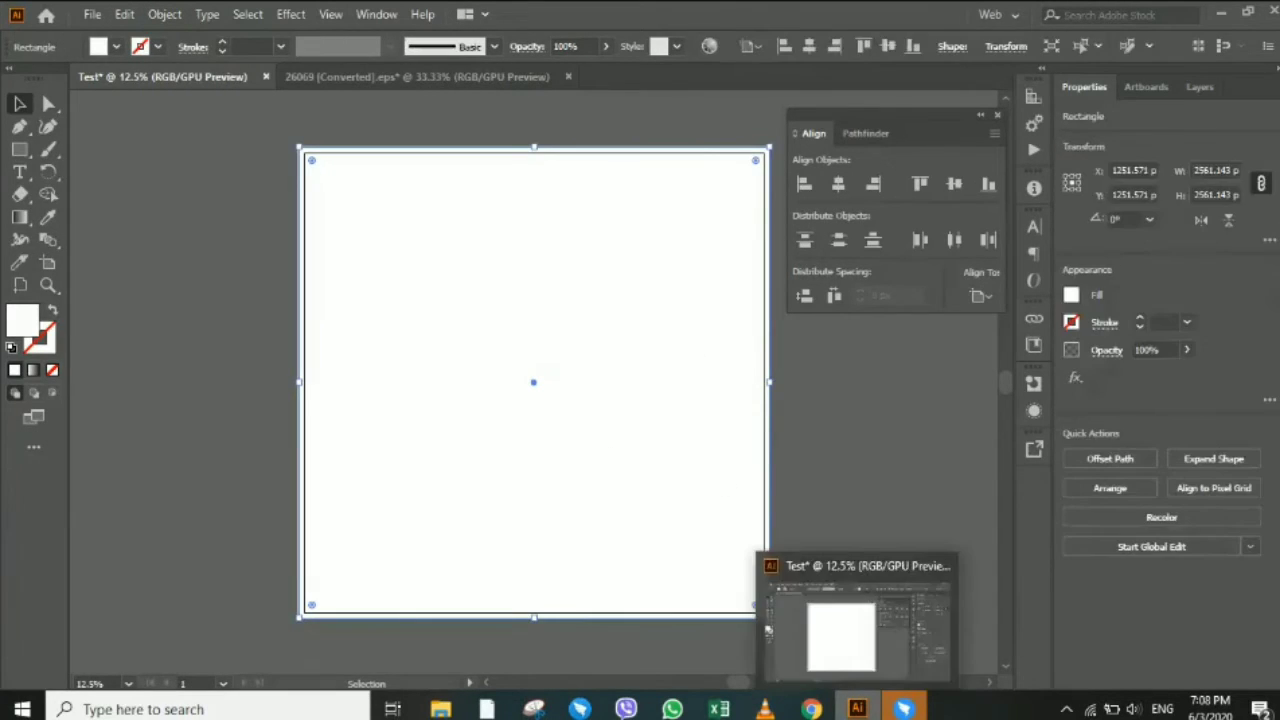
key("ctrl+z")
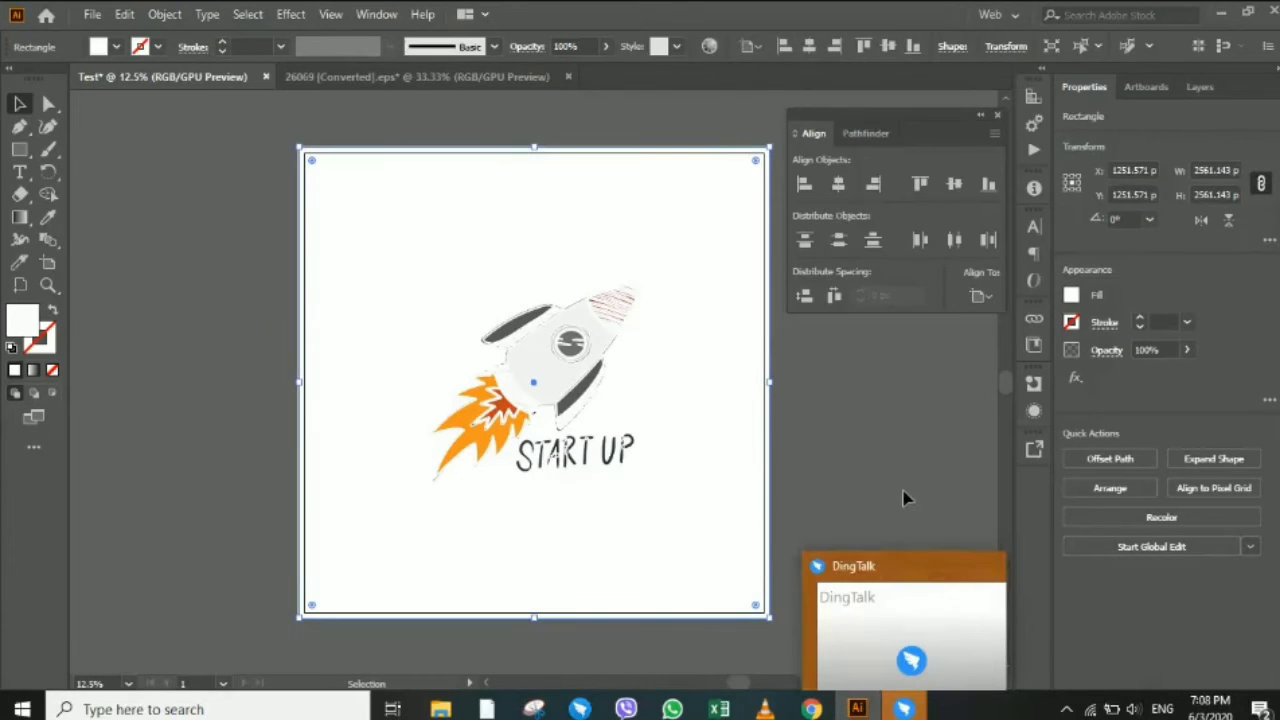
key("Delete")
Enter the rocket group and move the START UP text toward the artboard's bottom right.
left_click(556, 386)
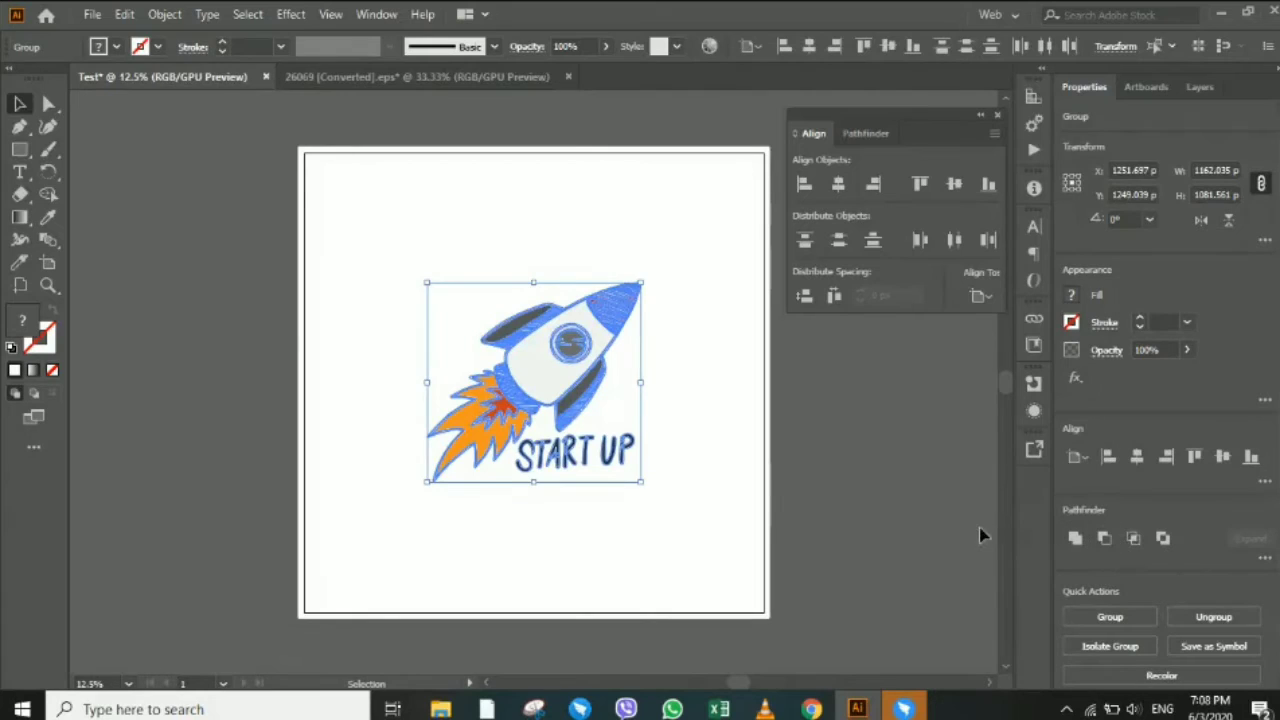
double_click(603, 385)
left_click(580, 384)
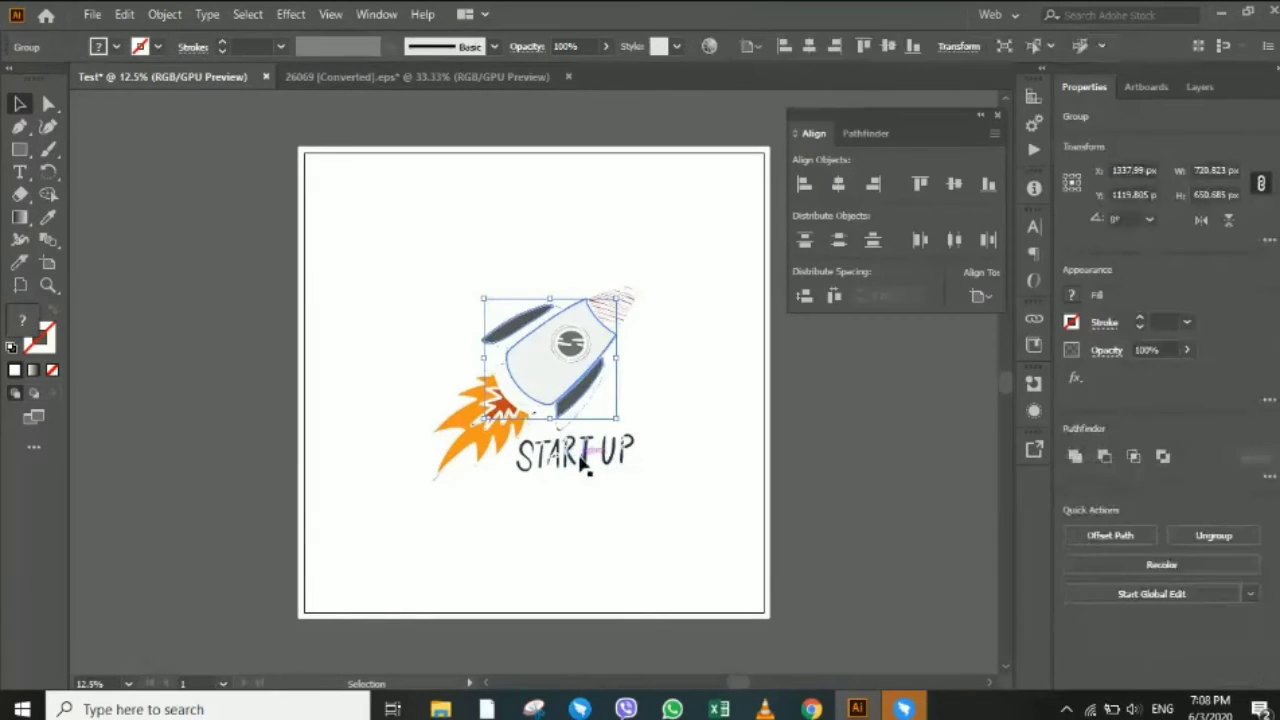
double_click(657, 371)
left_click_drag(601, 461, 645, 585)
left_click_drag(700, 293, 503, 395)
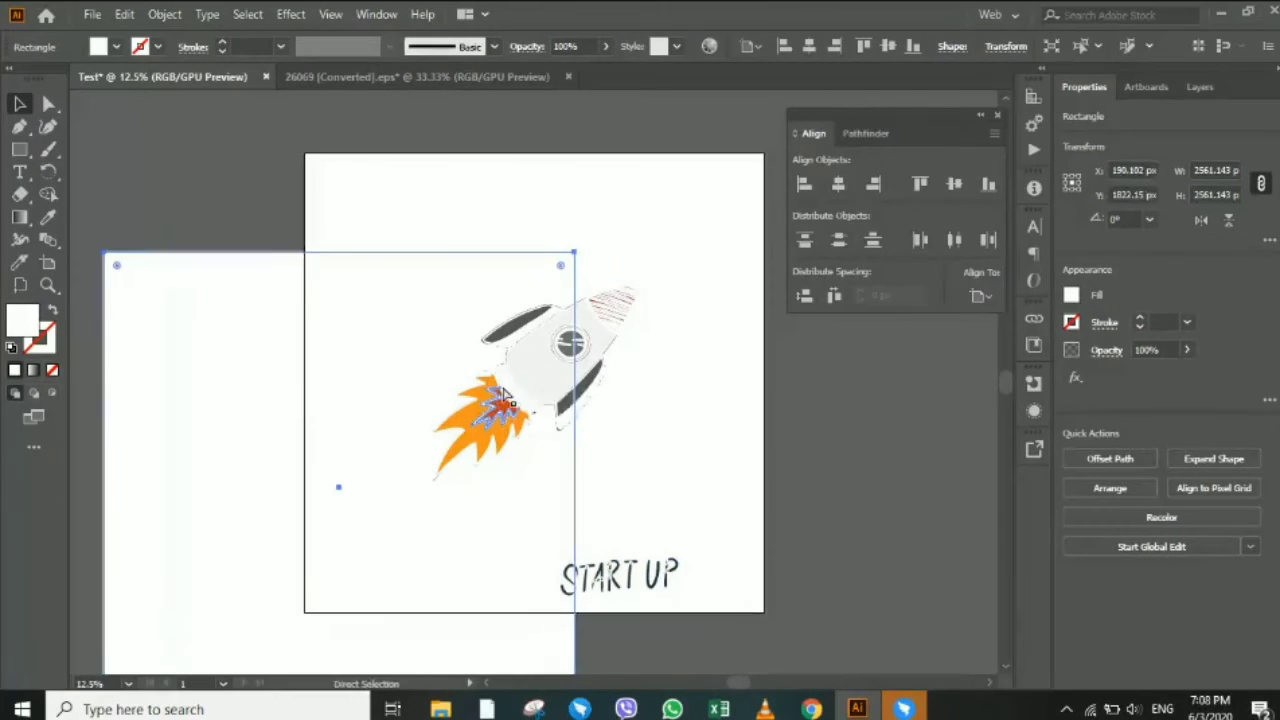
key("ctrl+z")
left_click(866, 449)
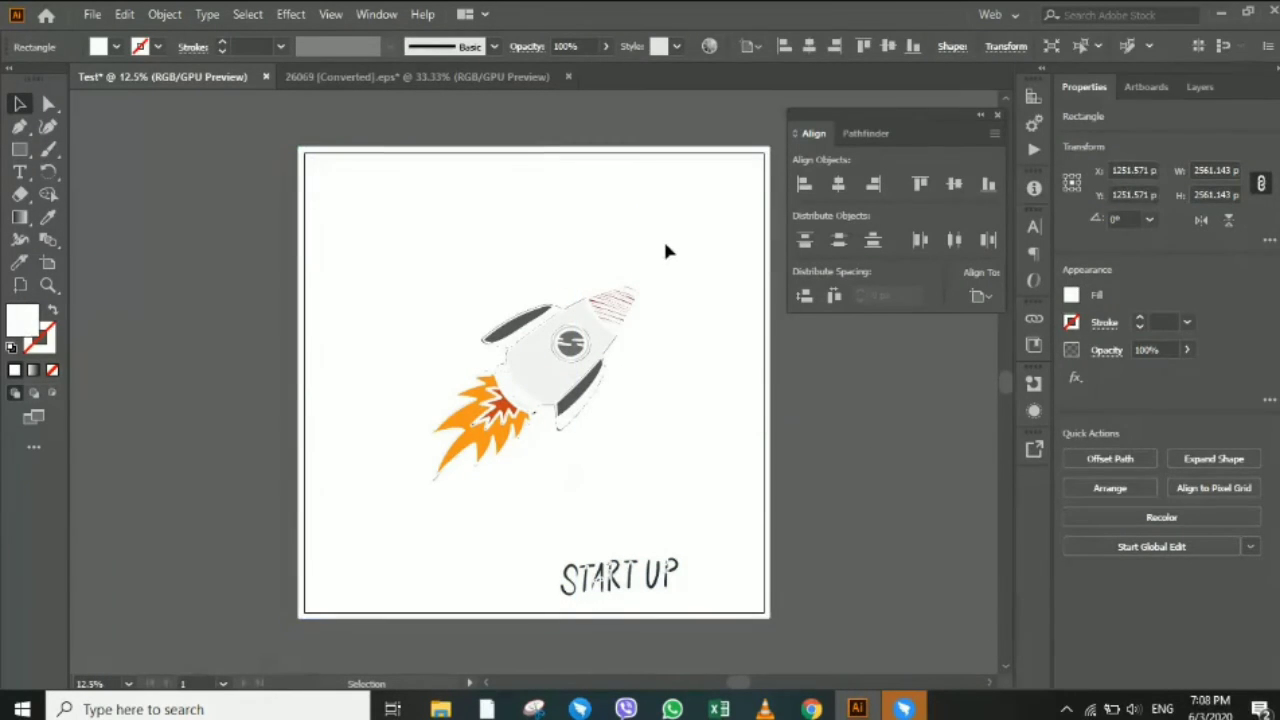
left_click(864, 598)
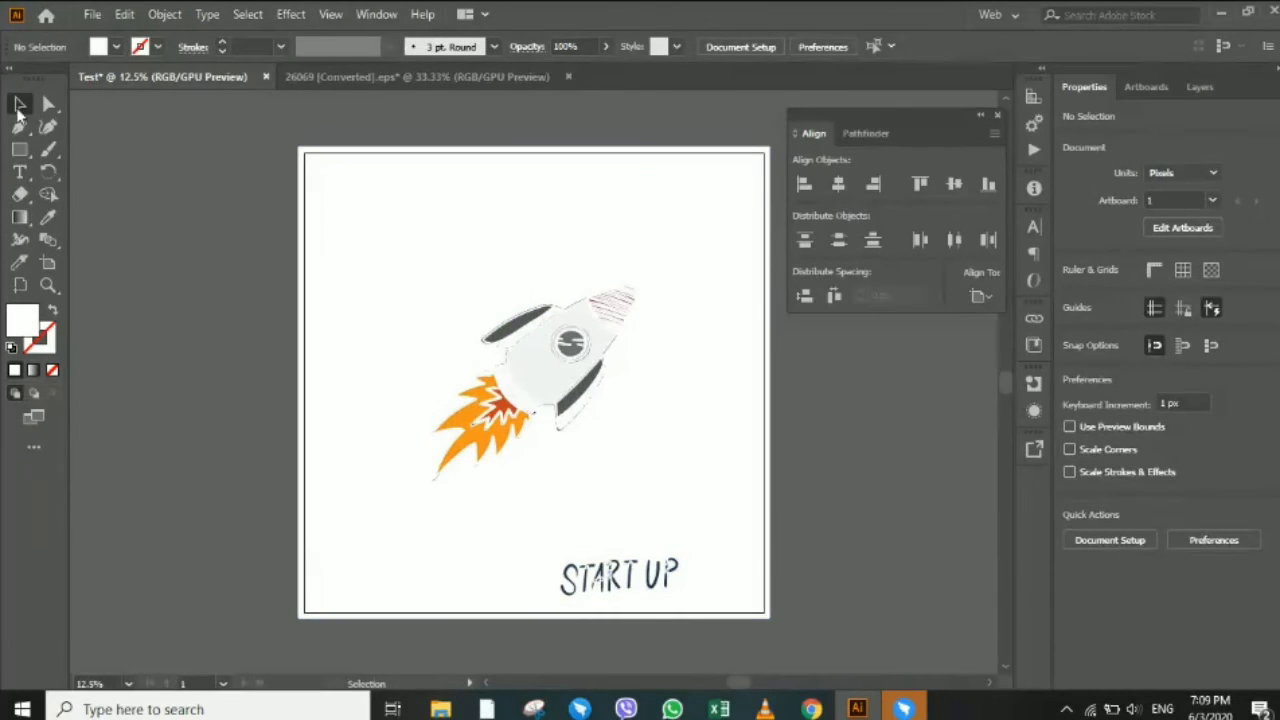
Select the rocket group, then the START UP text, and reselect the rocket.
left_click(540, 378)
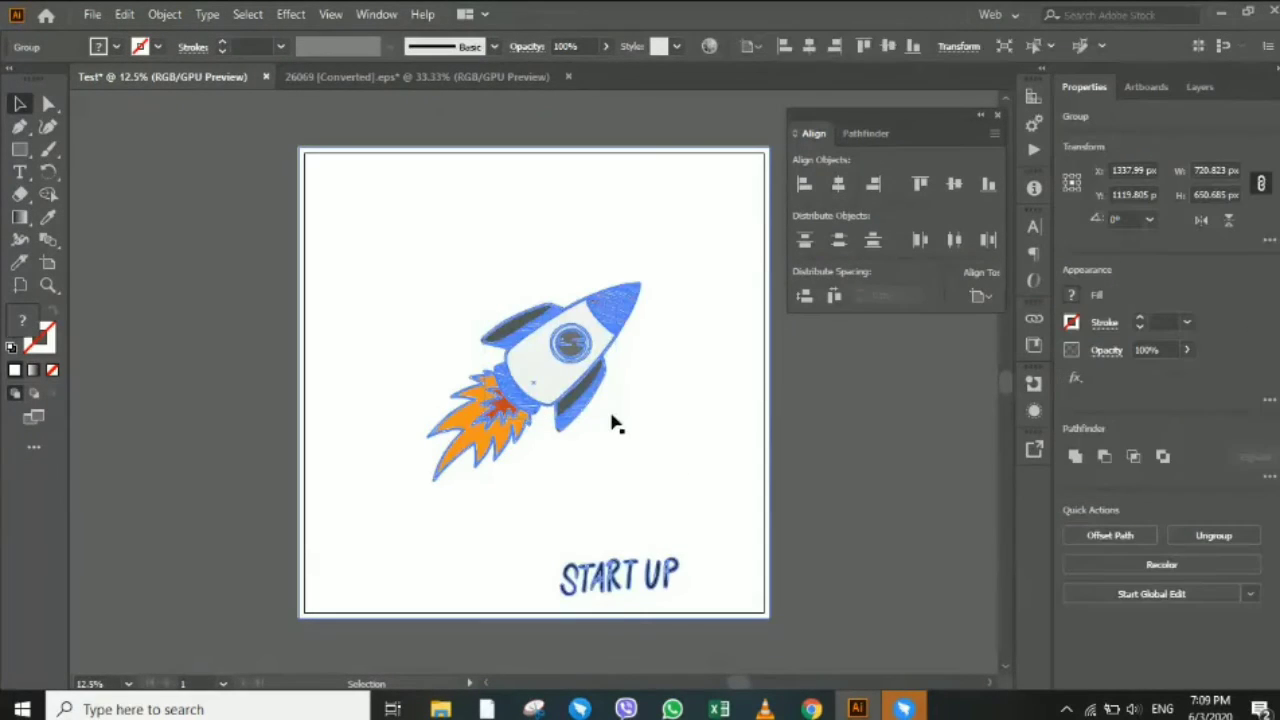
left_click(539, 378)
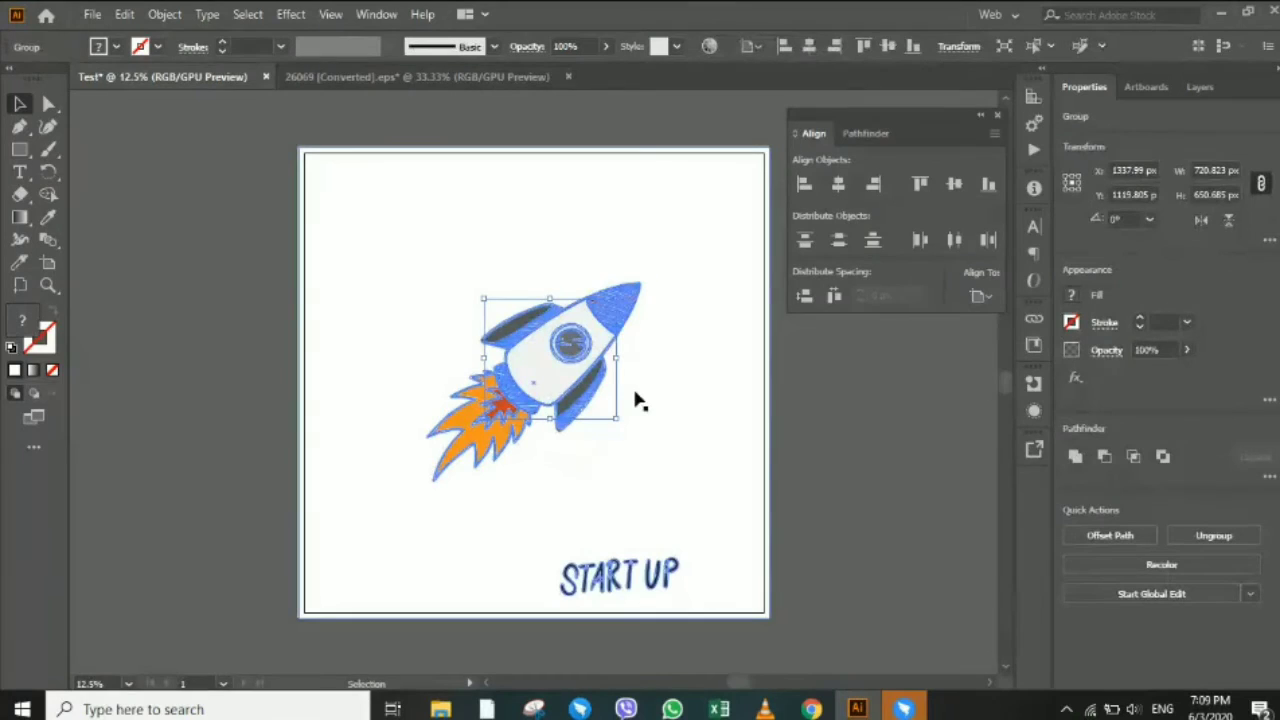
left_click(877, 489)
left_click(703, 443)
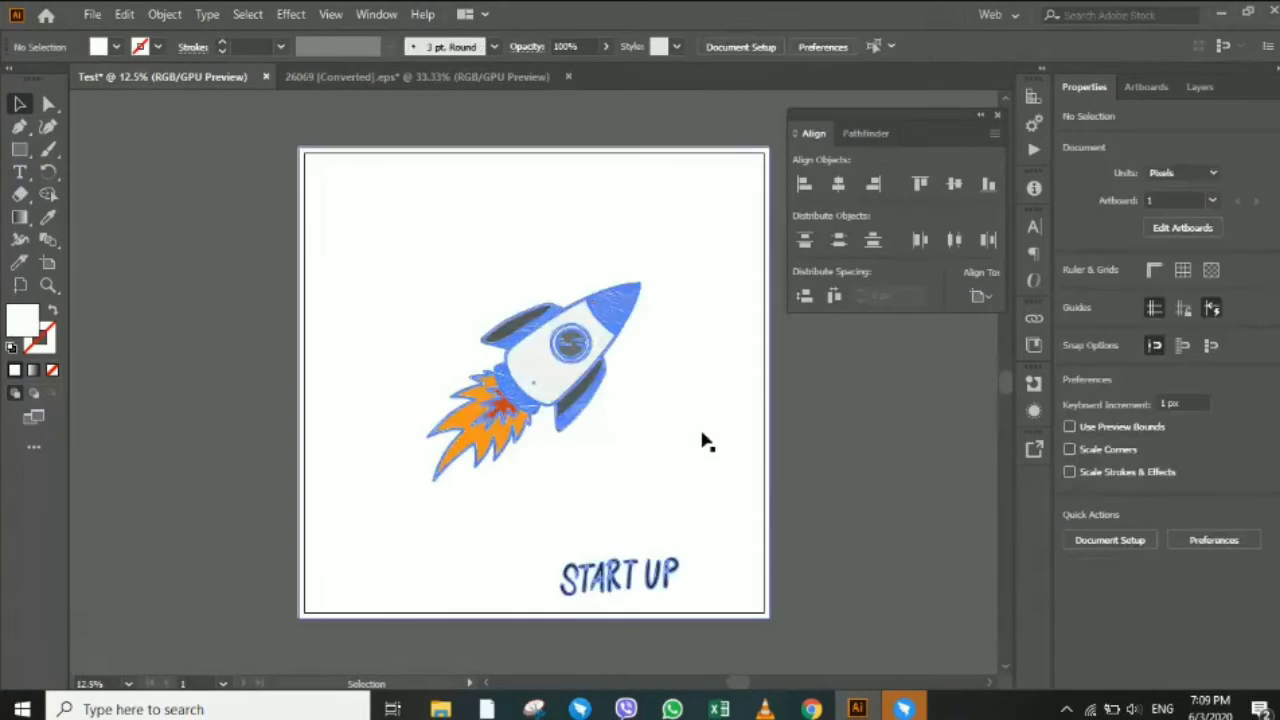
left_click(615, 586)
left_click(578, 375)
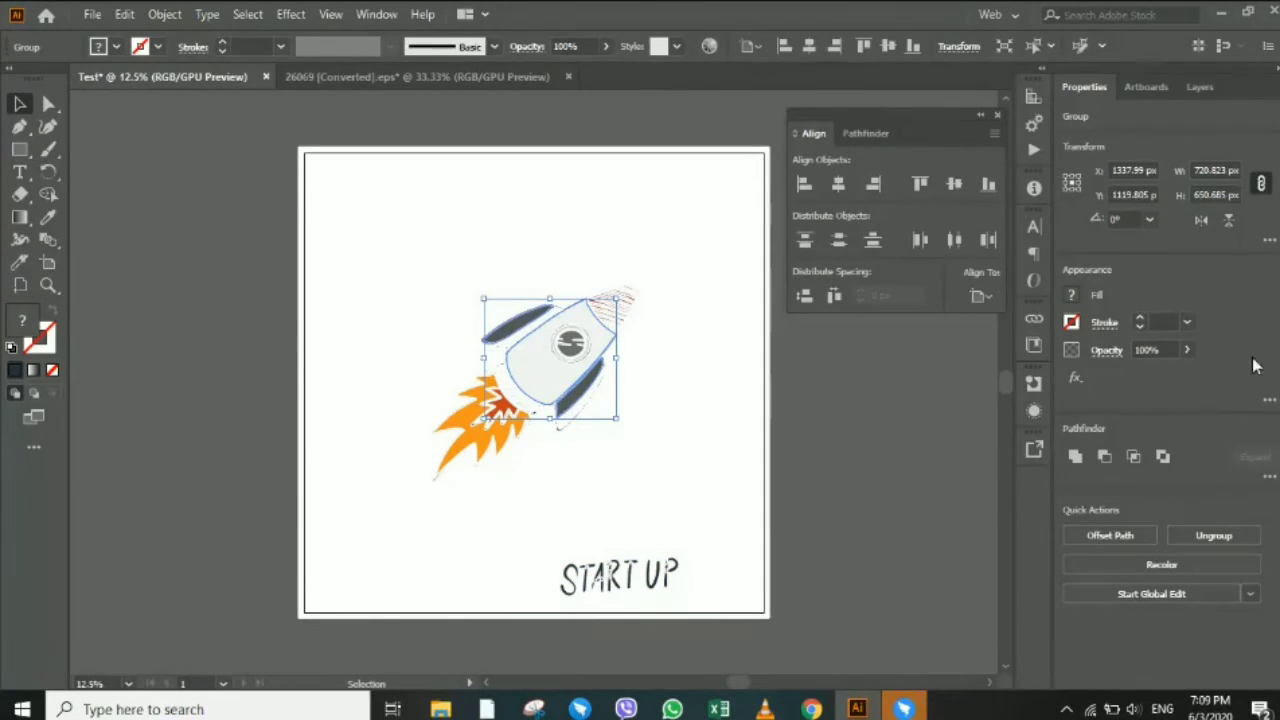
Fill the rocket body solid black.
left_click(1071, 296)
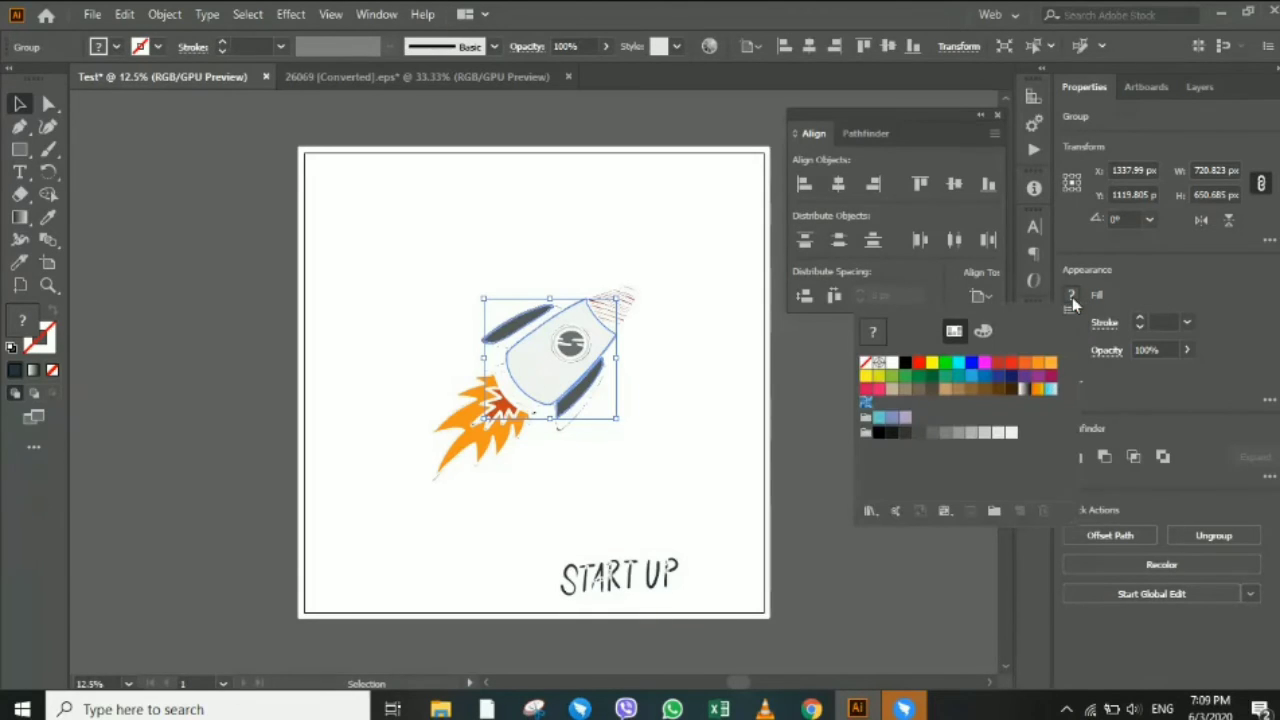
left_click(905, 364)
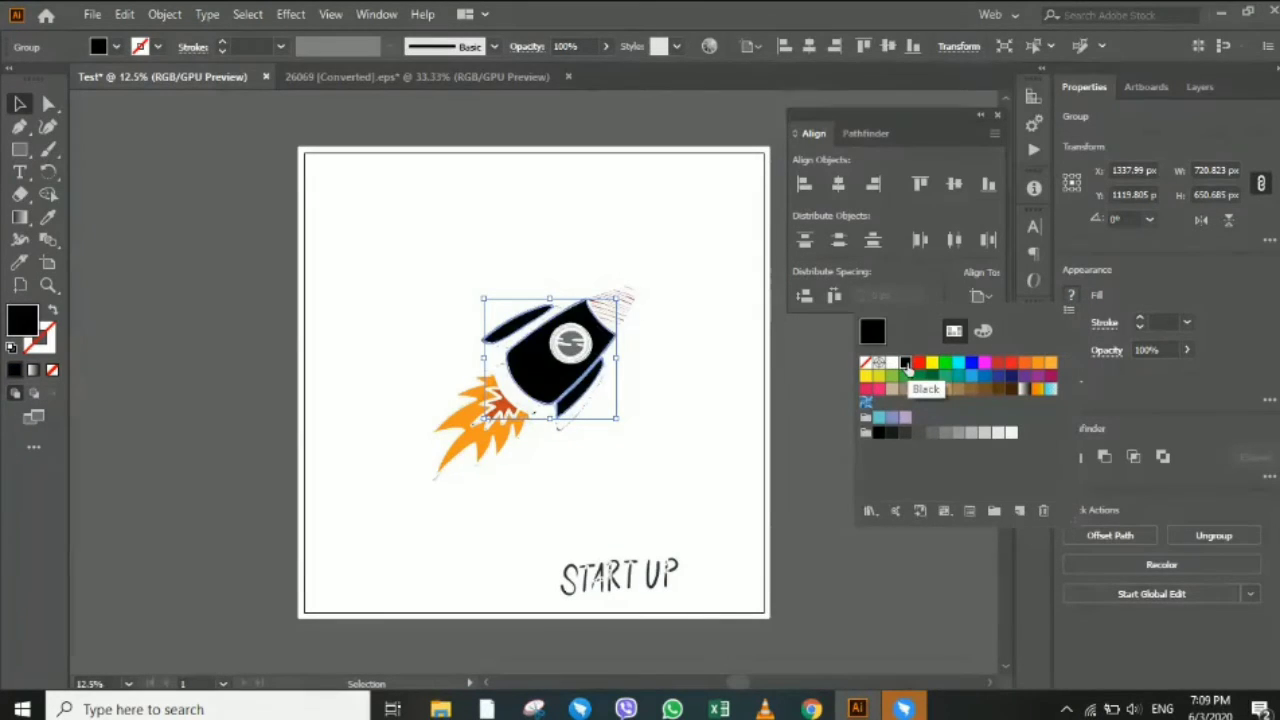
left_click(892, 364)
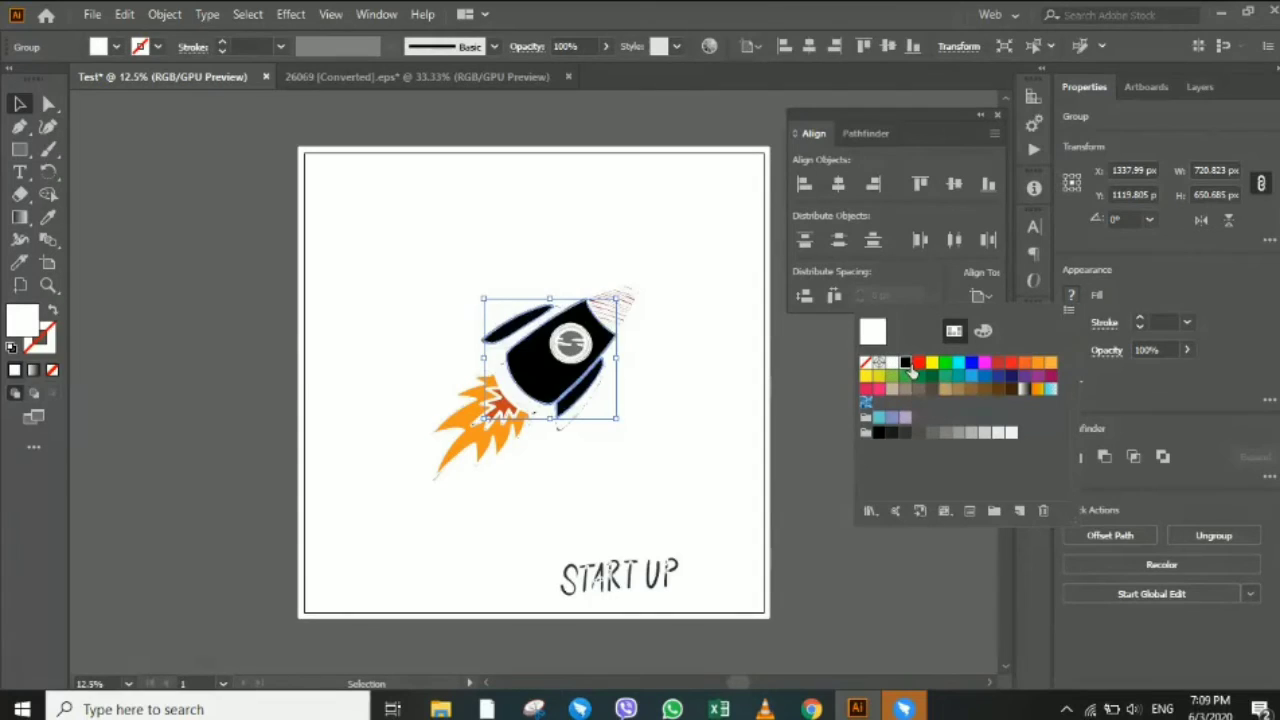
key("ctrl+z")
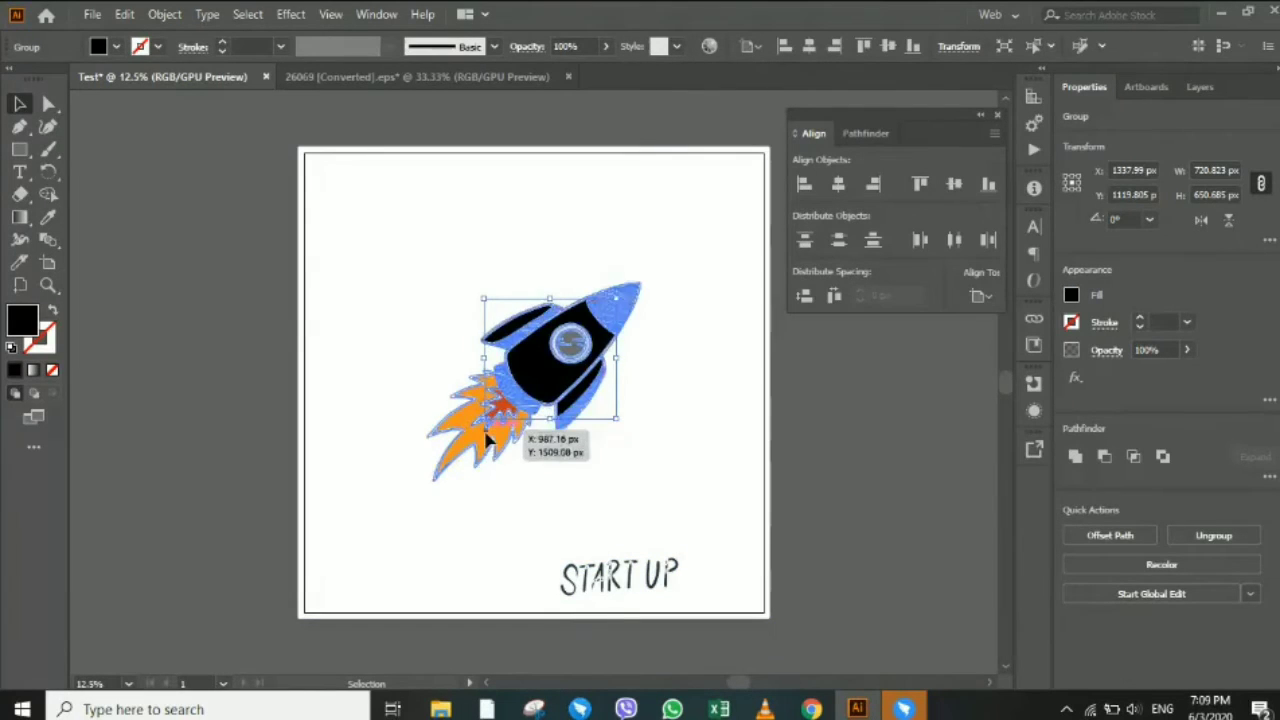
Ungroup the rocket artwork, flames included, into separate pieces.
left_click(485, 447)
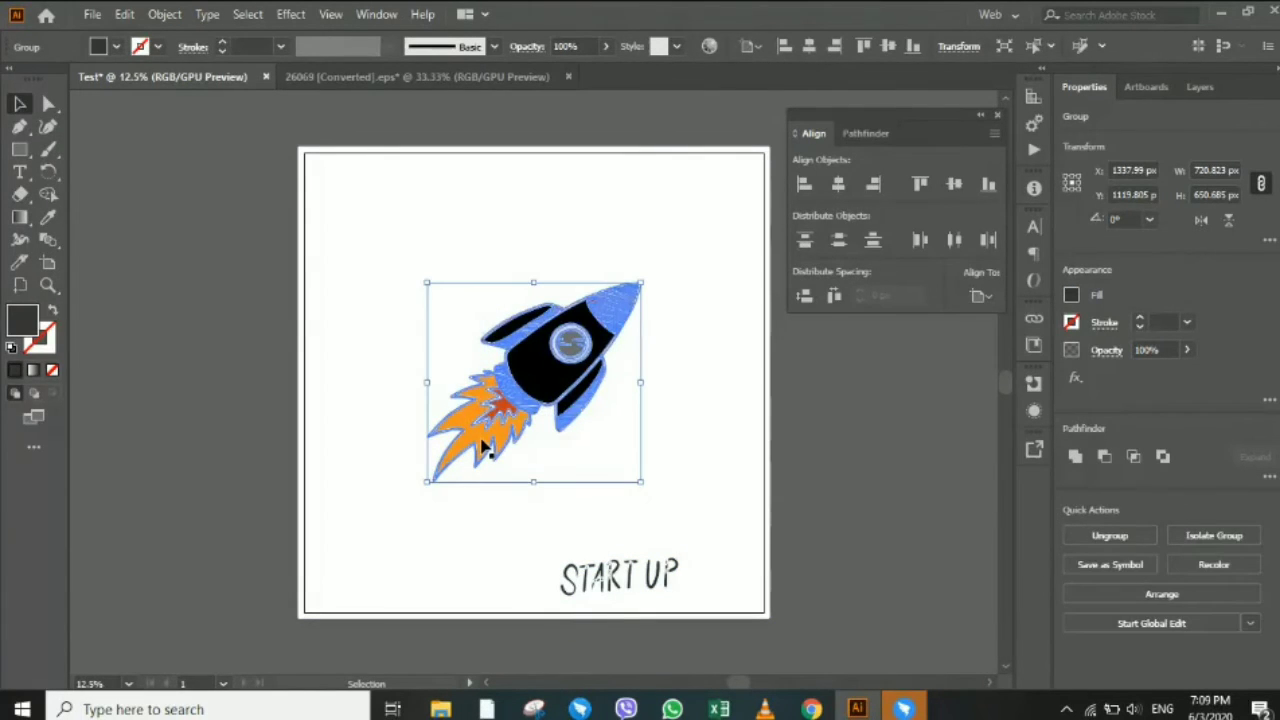
left_click(1110, 536)
left_click(929, 517)
left_click(475, 440)
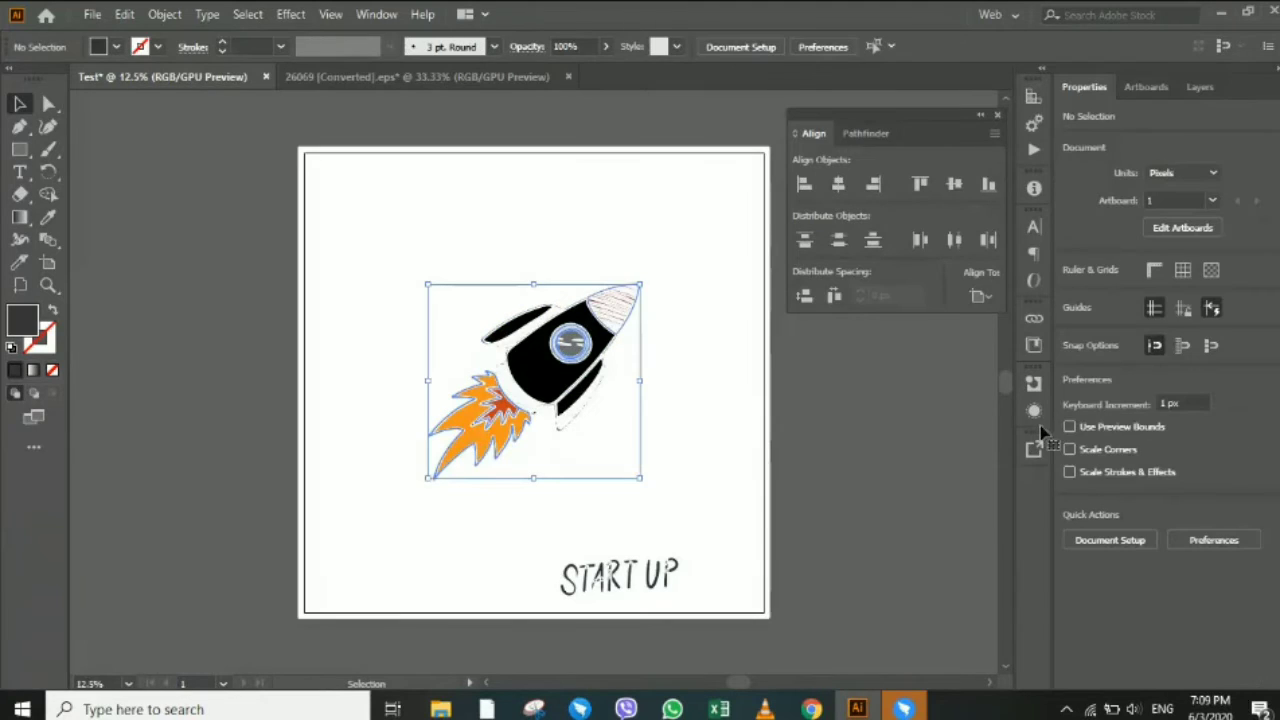
Ungroup the rocket and change its outer flame from orange to bright blue.
key("ctrl+shift+g")
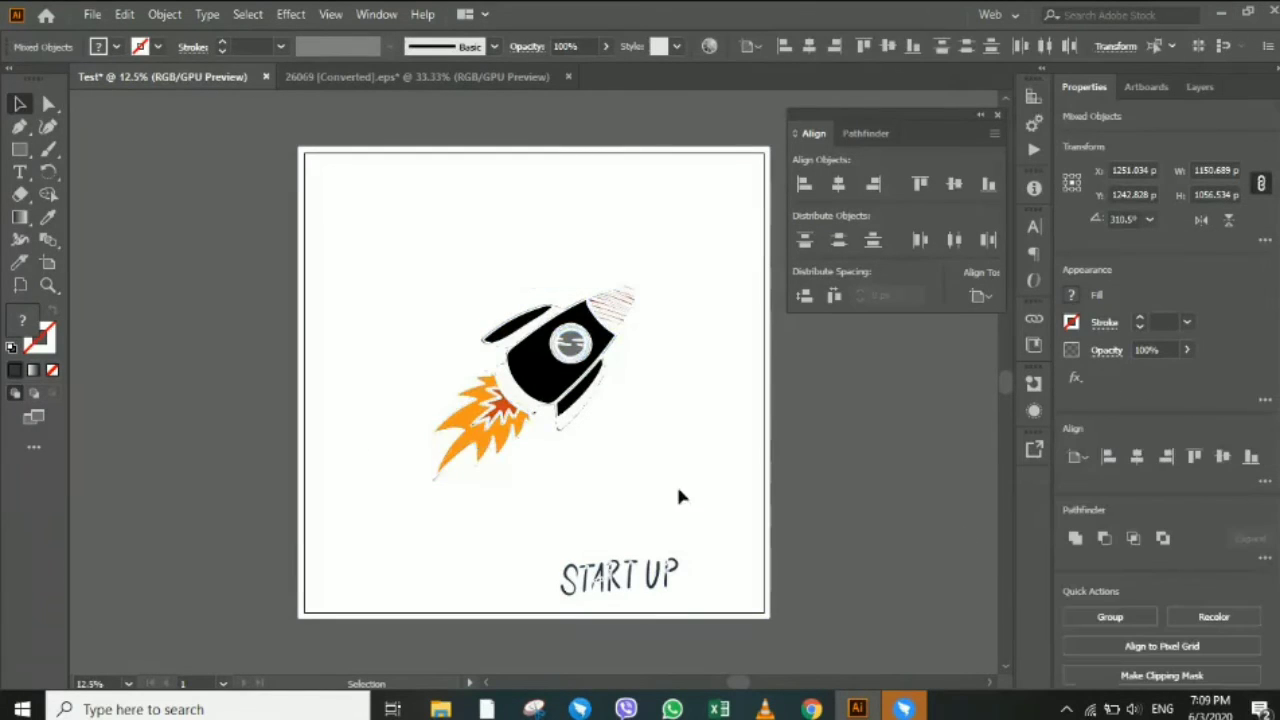
left_click(467, 451)
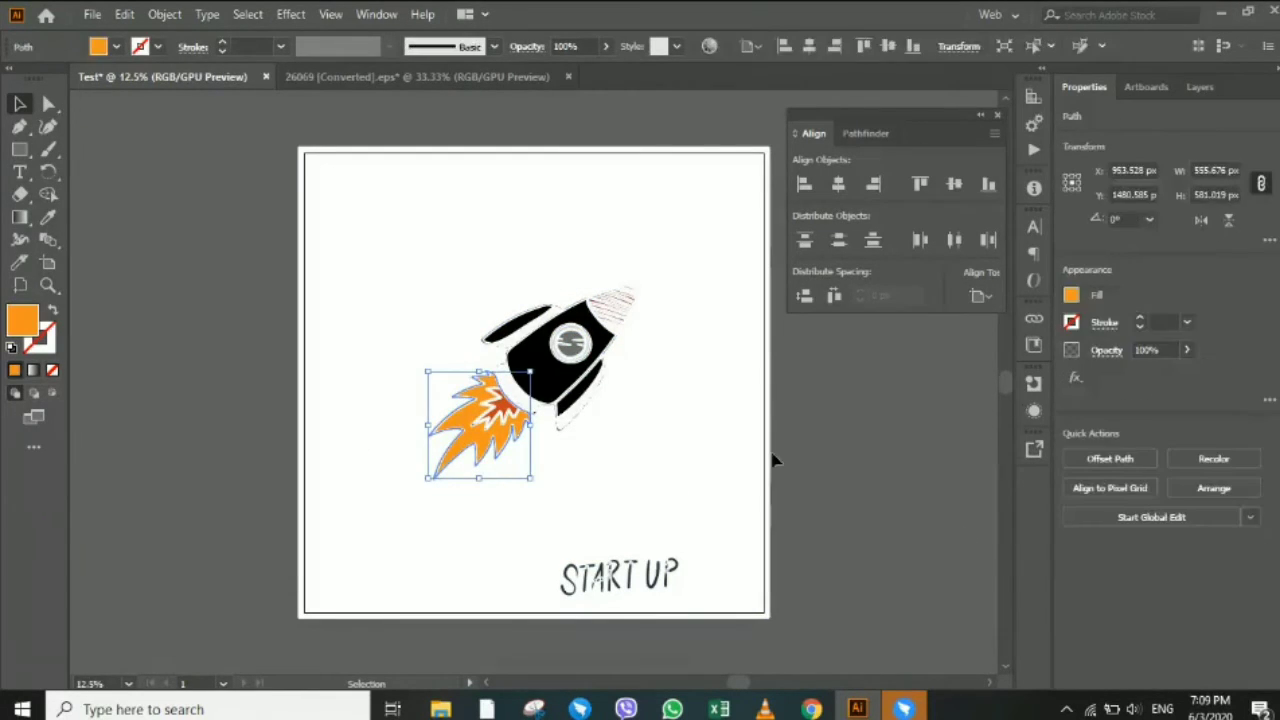
left_click(1071, 296)
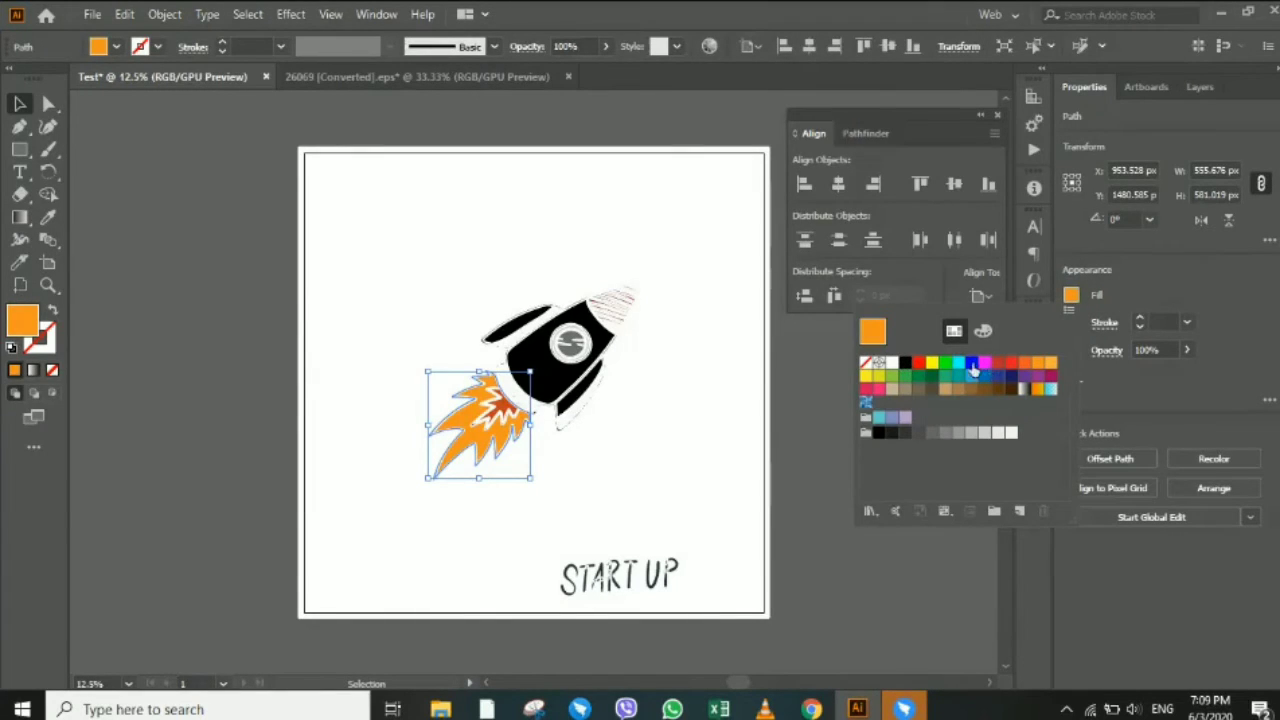
left_click(971, 363)
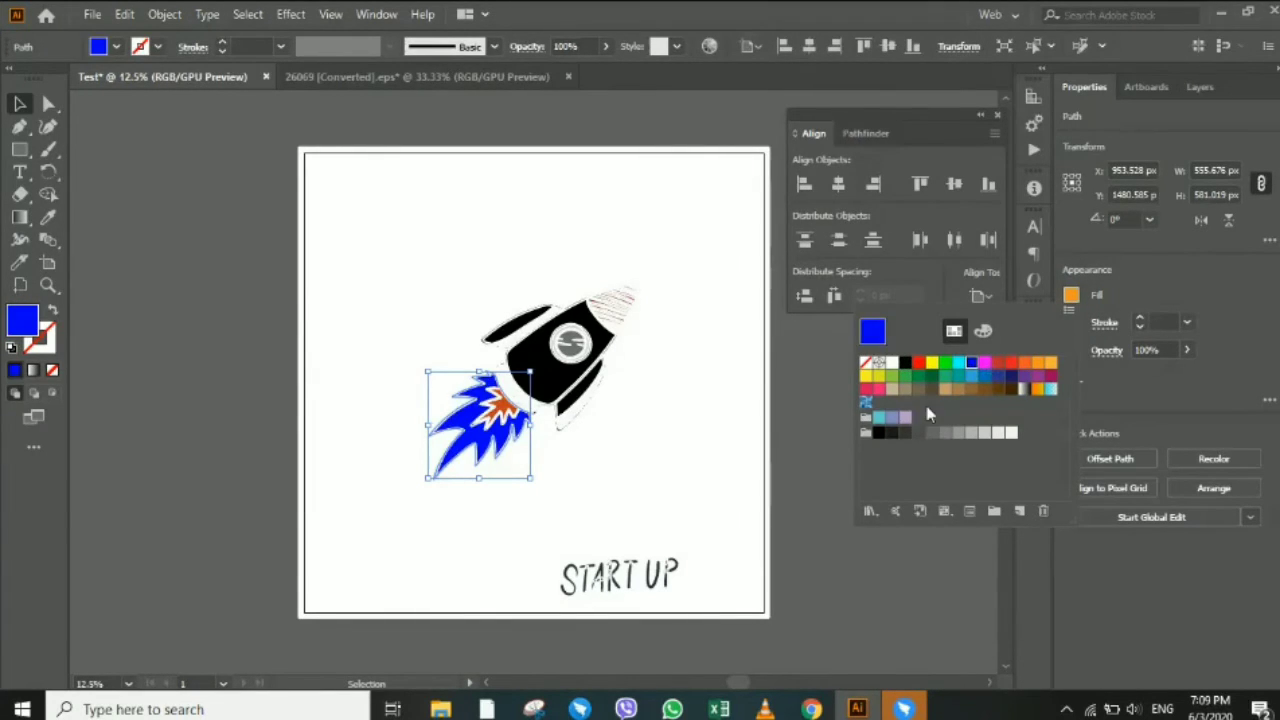
left_click(676, 372)
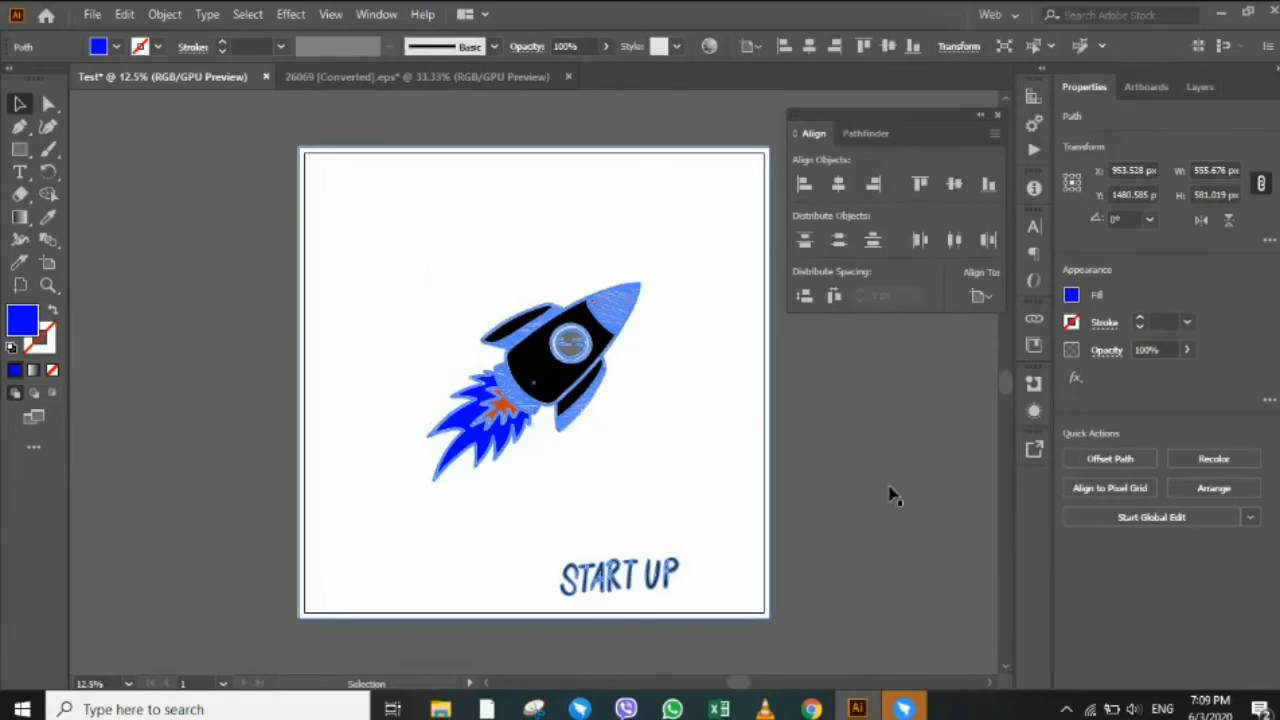
left_click(662, 362)
left_click(651, 296)
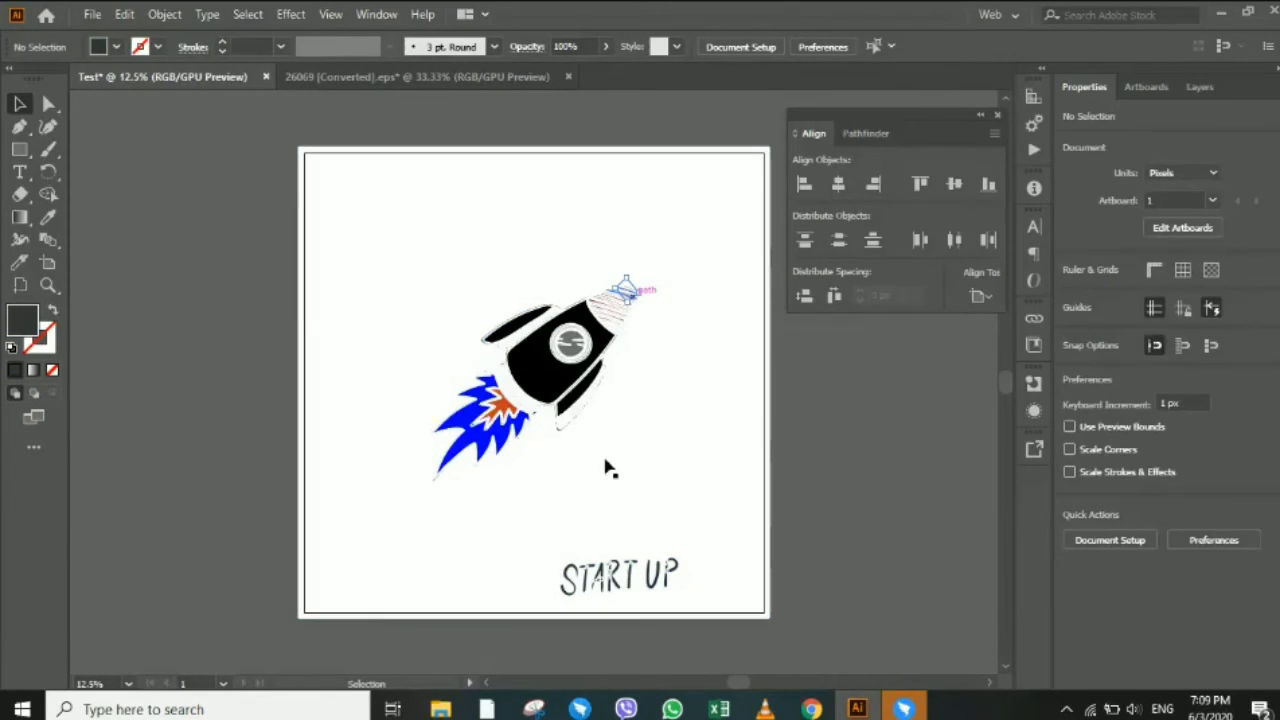
Drag the START UP text up beside the rocket's flames near the artboard centre.
key("ctrl+a")
left_click(697, 588)
left_click_drag(686, 594, 740, 498)
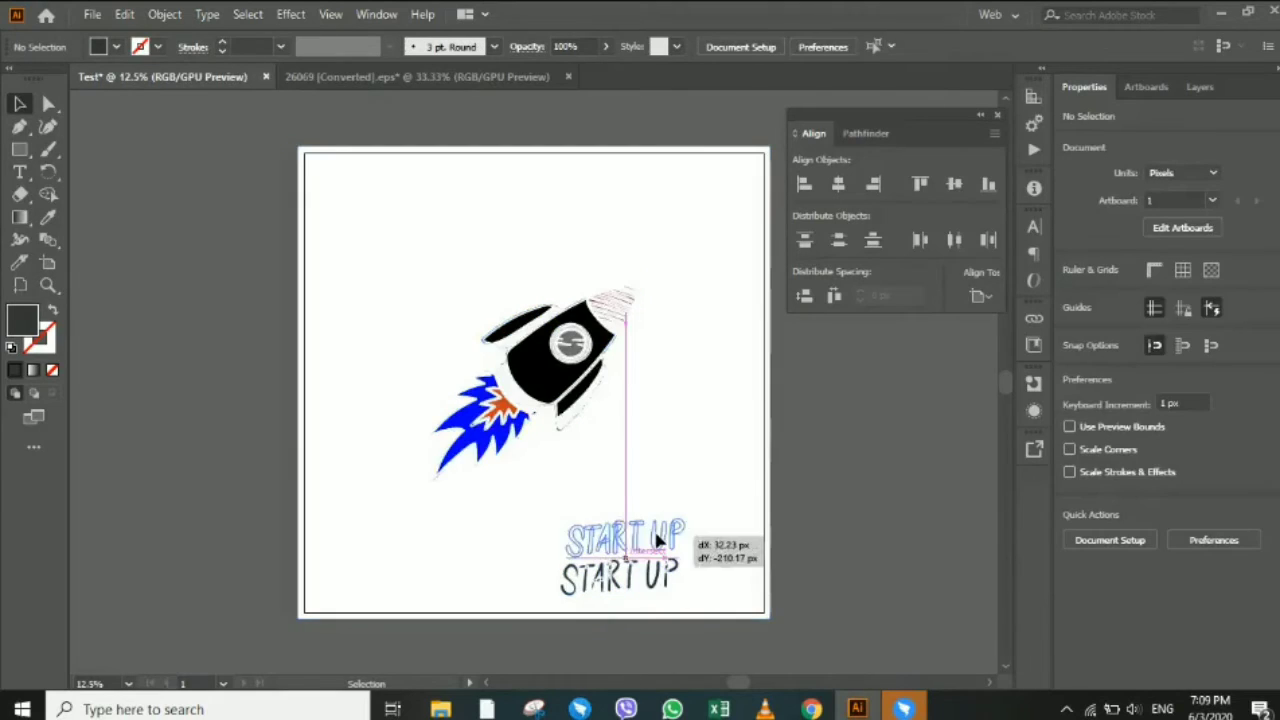
left_click(622, 310)
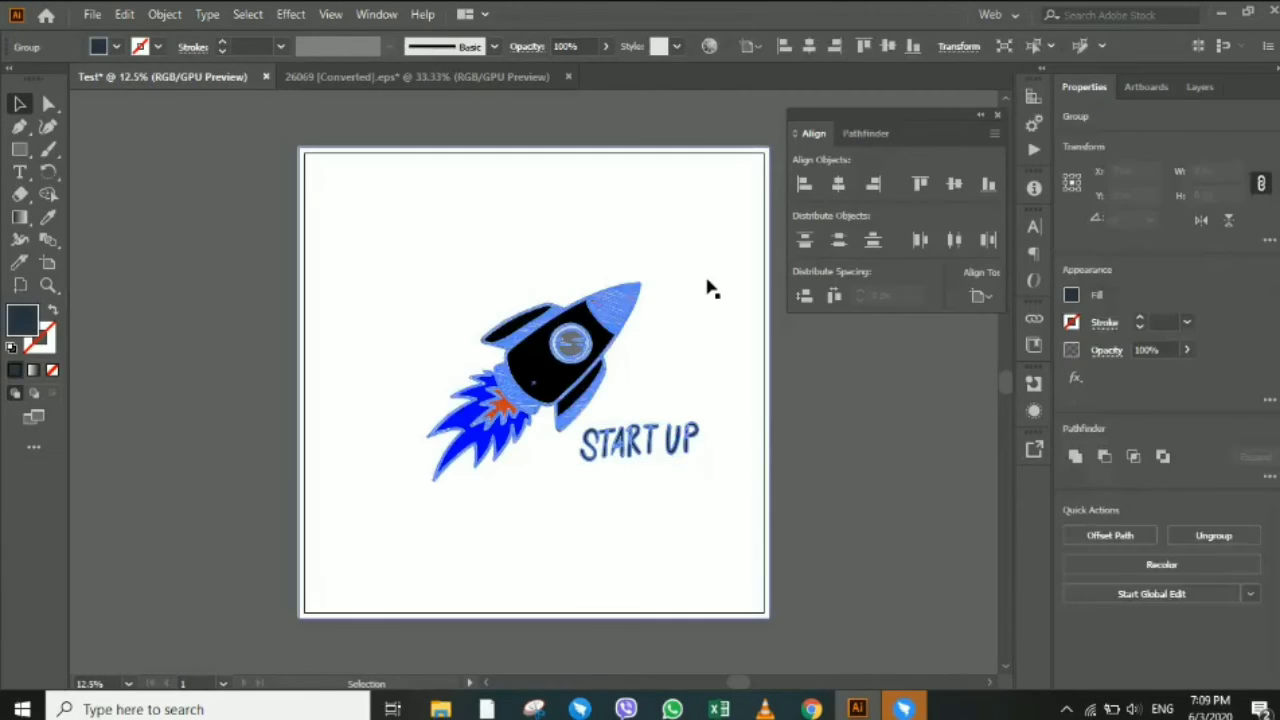
left_click(537, 233)
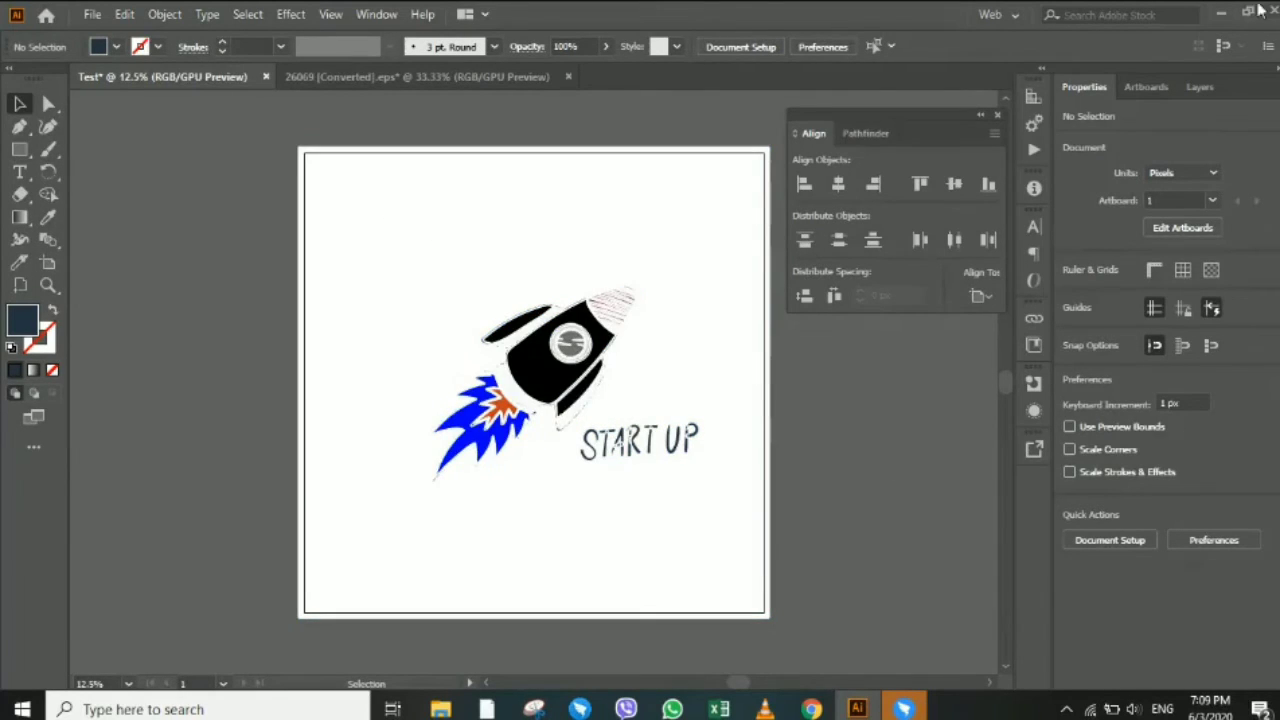
left_click(1228, 16)
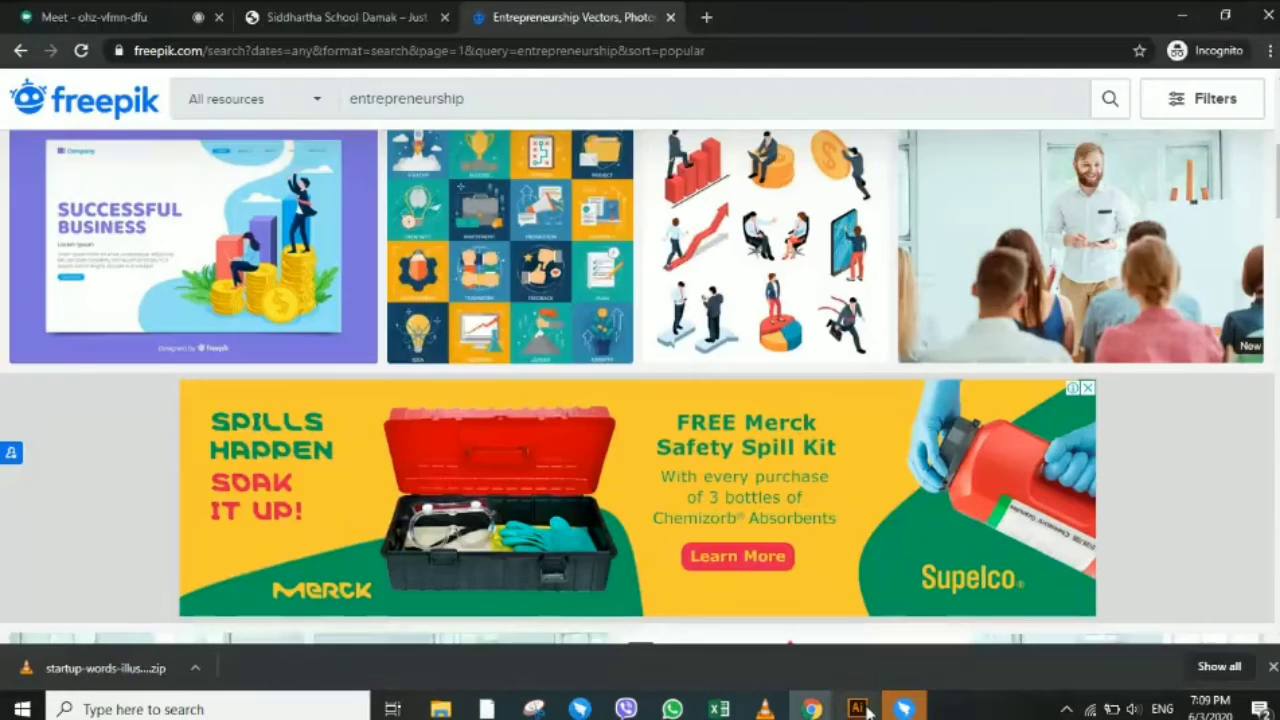
key("alt+Tab")
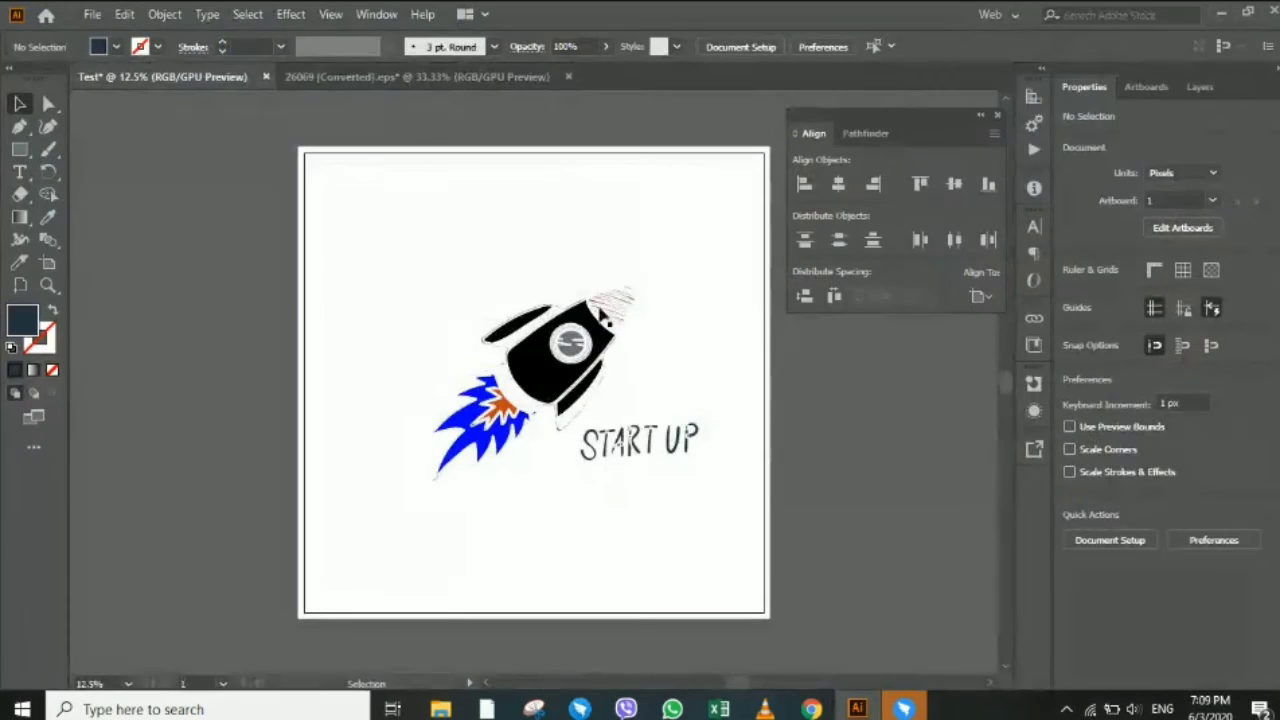
Group the rocket with the START UP text and move it to the lower right.
left_click(641, 306)
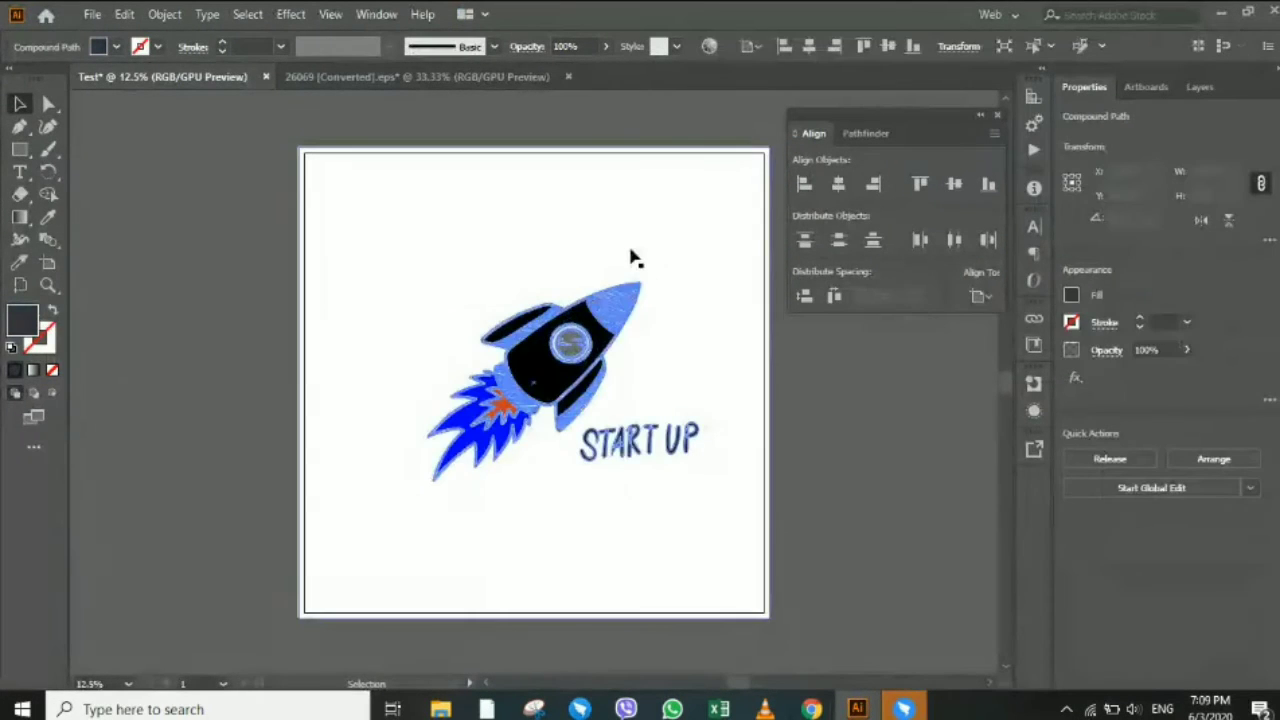
left_click(320, 310)
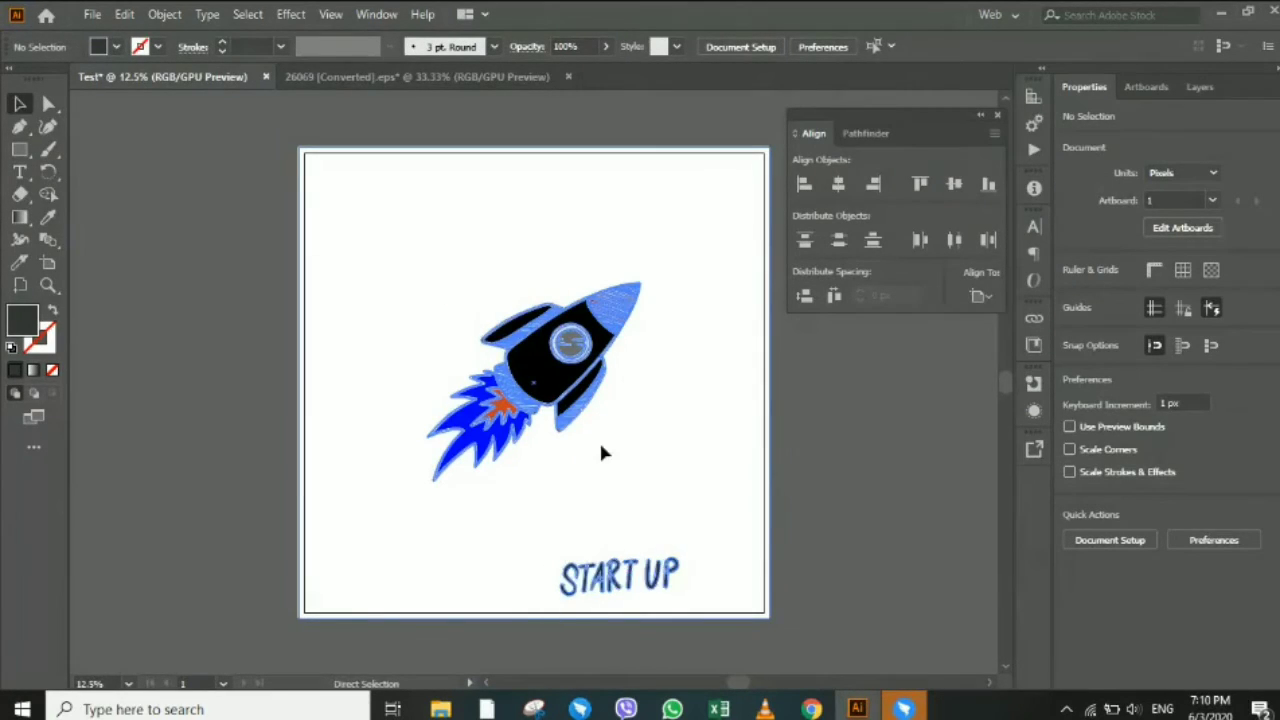
key("ctrl+z")
left_click(20, 104)
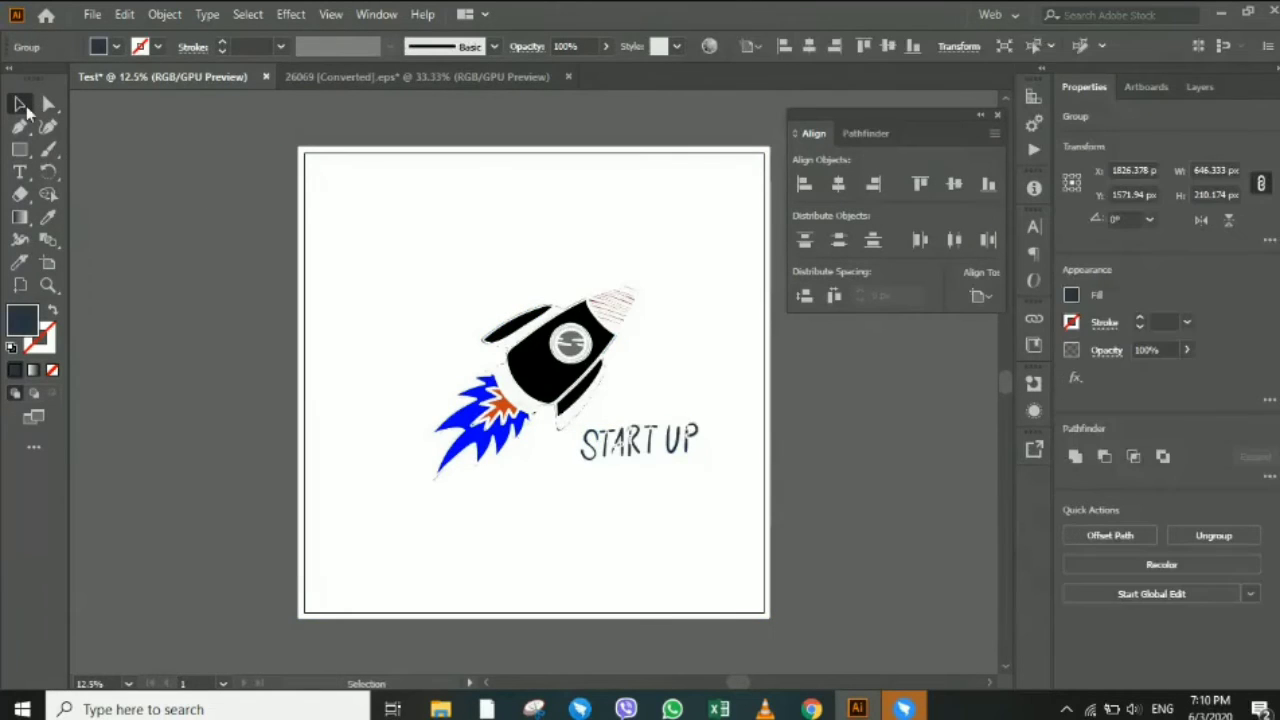
mouse_move(252, 157)
left_mouse_down()
mouse_move(336, 224)
mouse_move(736, 468)
left_mouse_up()
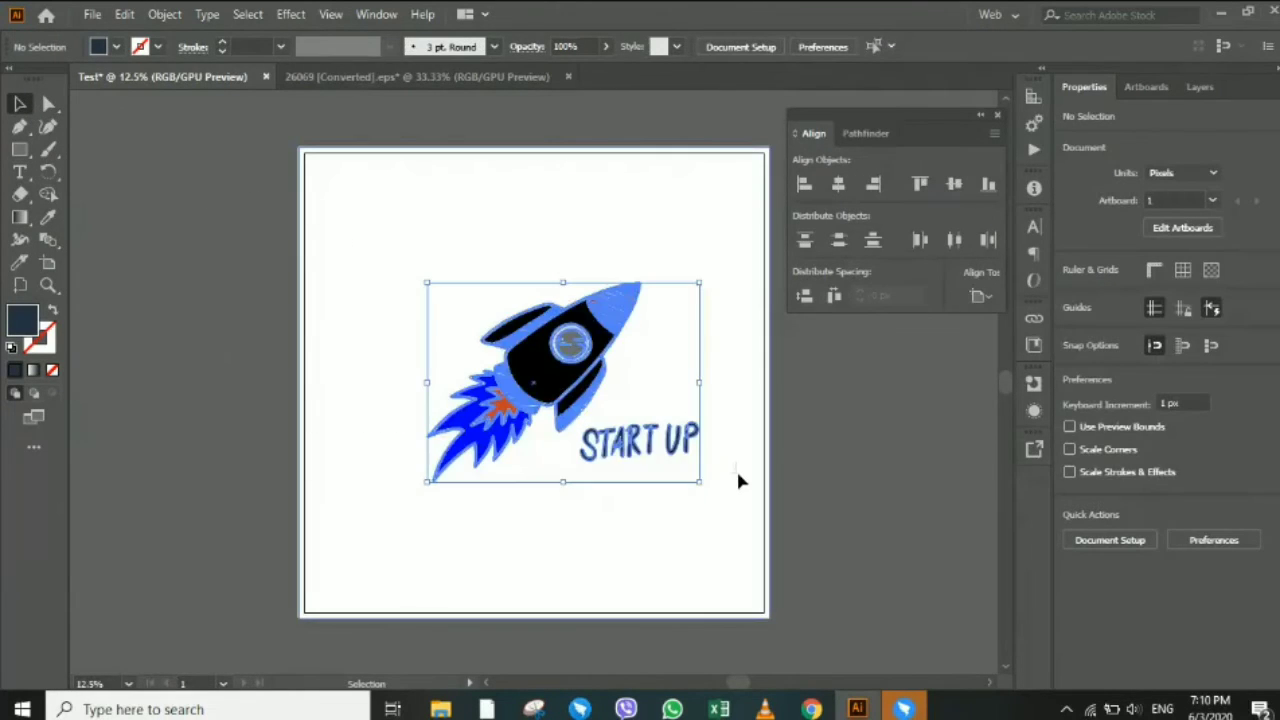
left_click(1100, 612)
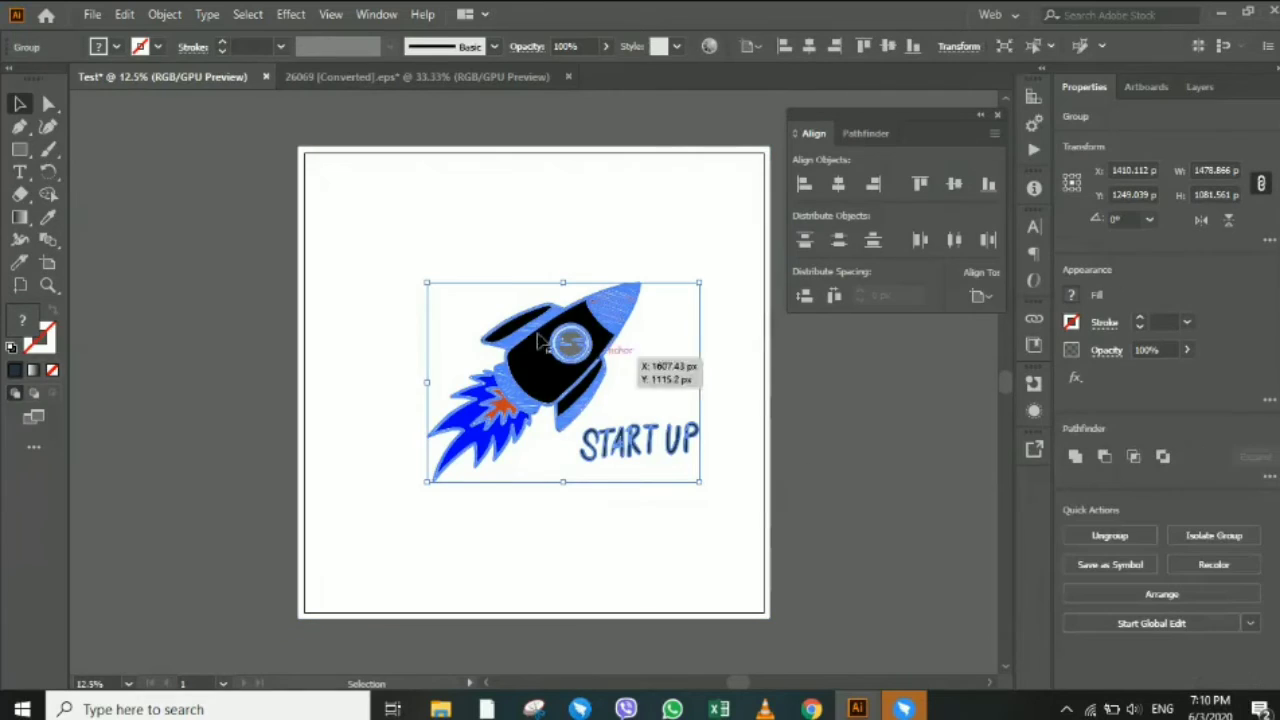
left_click_drag(545, 341, 582, 439)
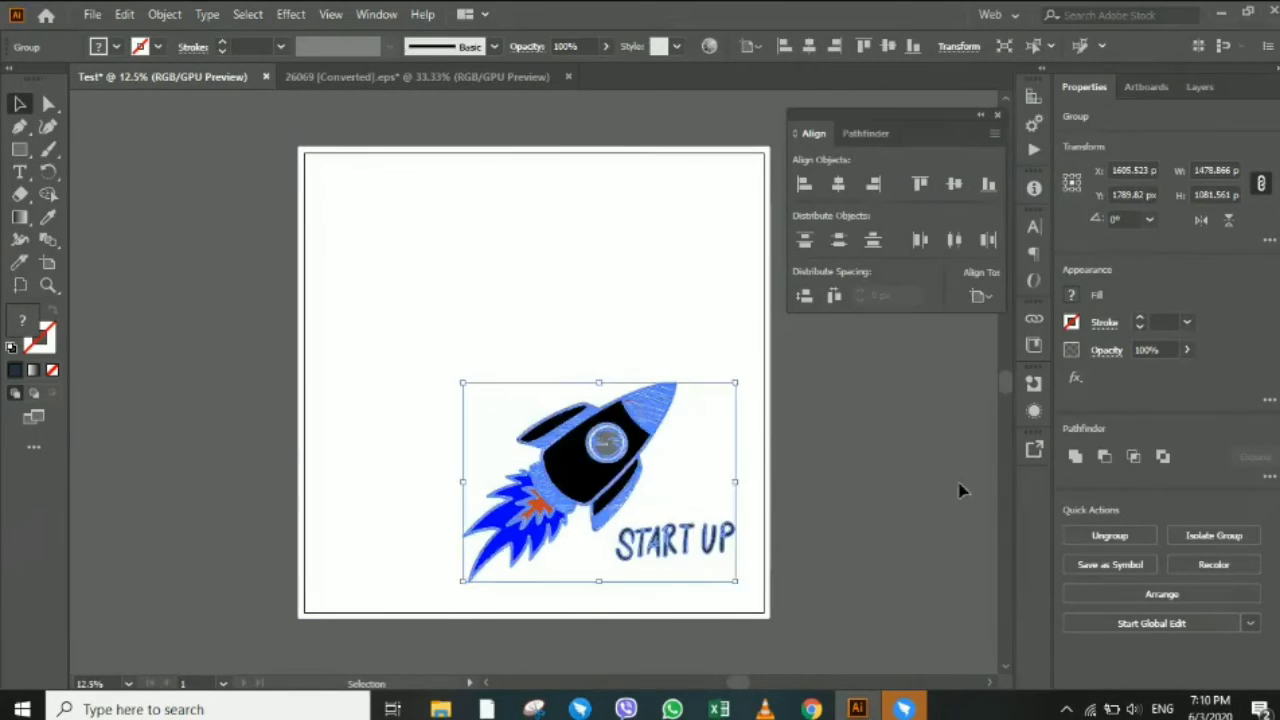
Deselect everything and return to the Selection tool.
key("ctrl+shift+a")
left_click(22, 152)
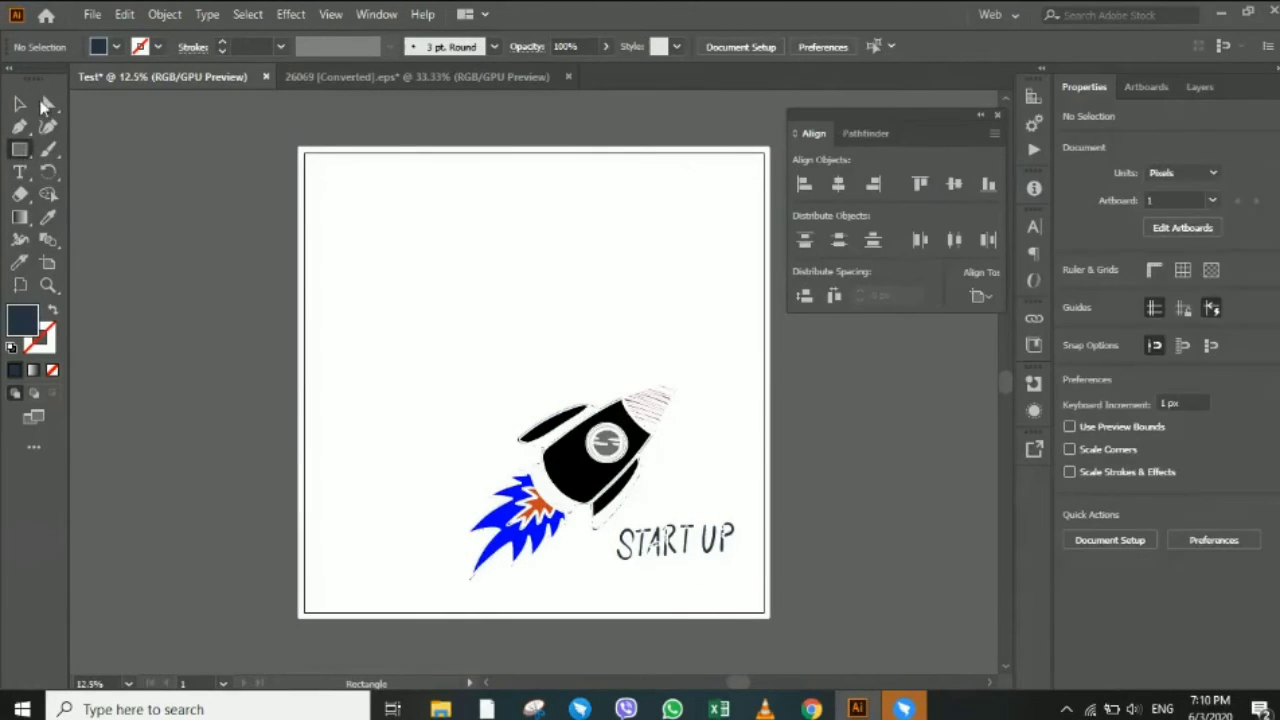
left_click(20, 104)
left_click(580, 285)
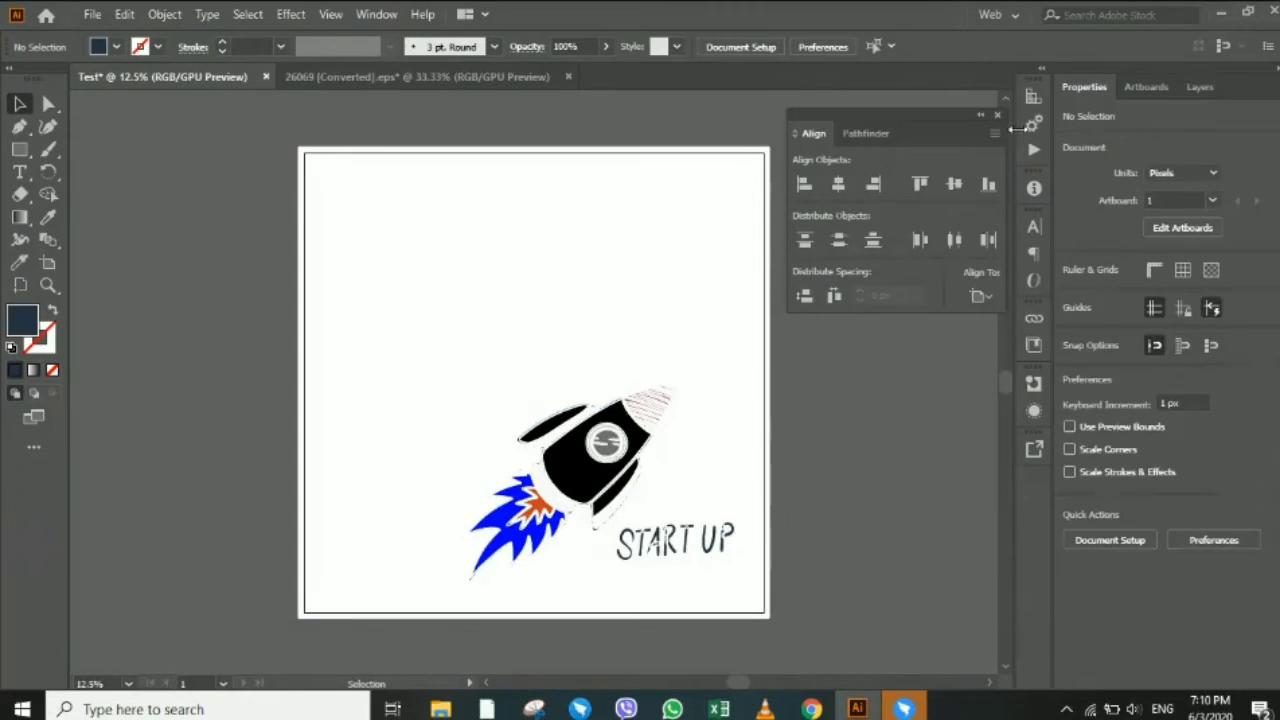
Unlock the background Rectangle in Layers and fill it red from the Properties swatches.
left_click(1196, 87)
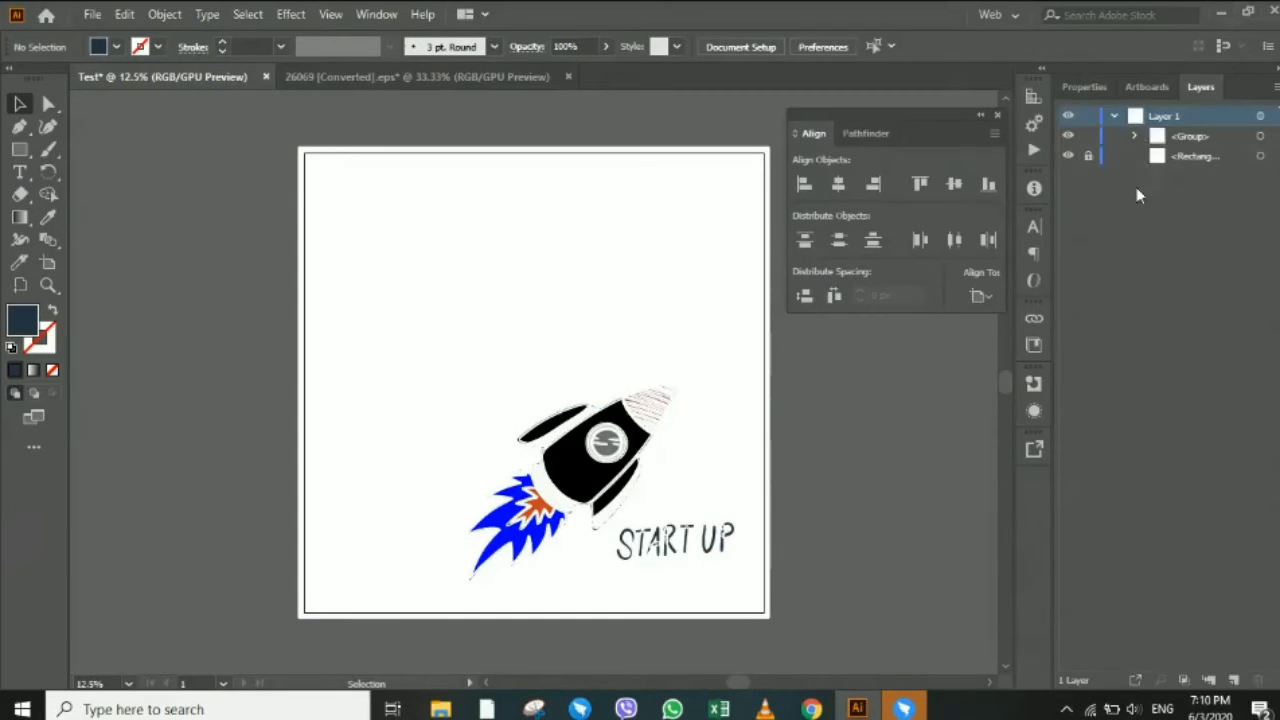
left_click(1089, 157)
left_click(618, 212)
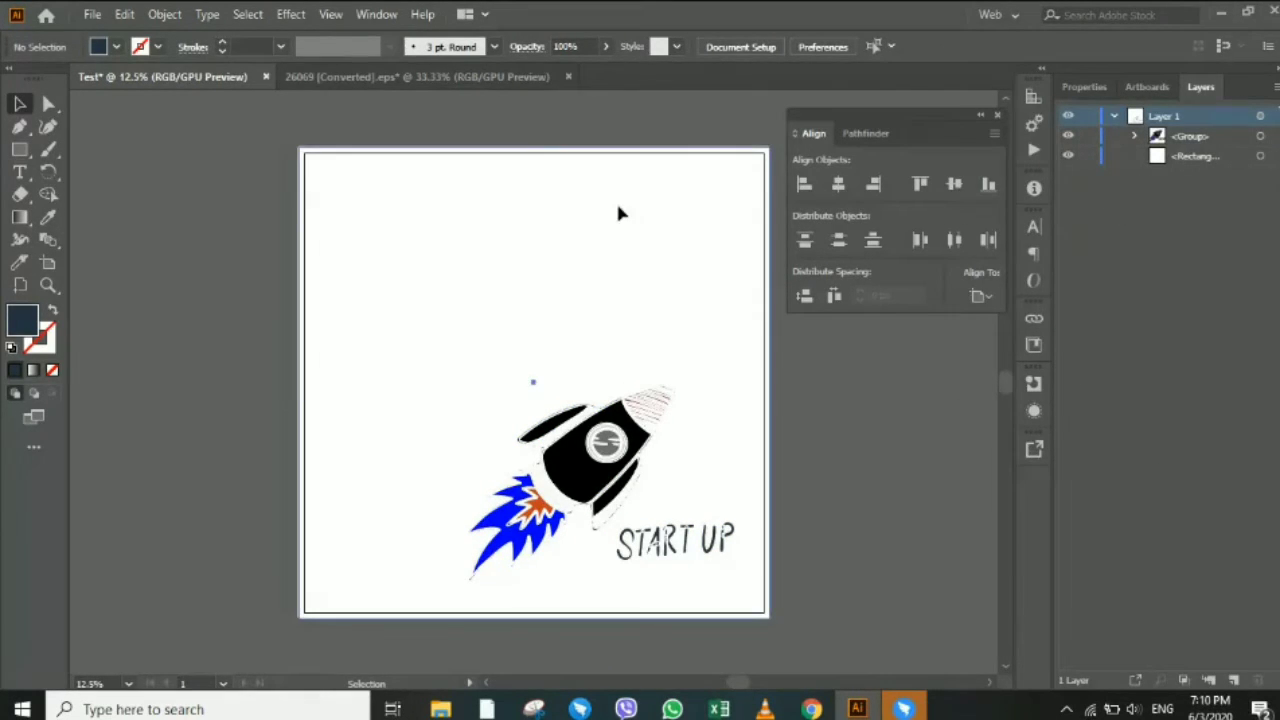
left_click(1084, 87)
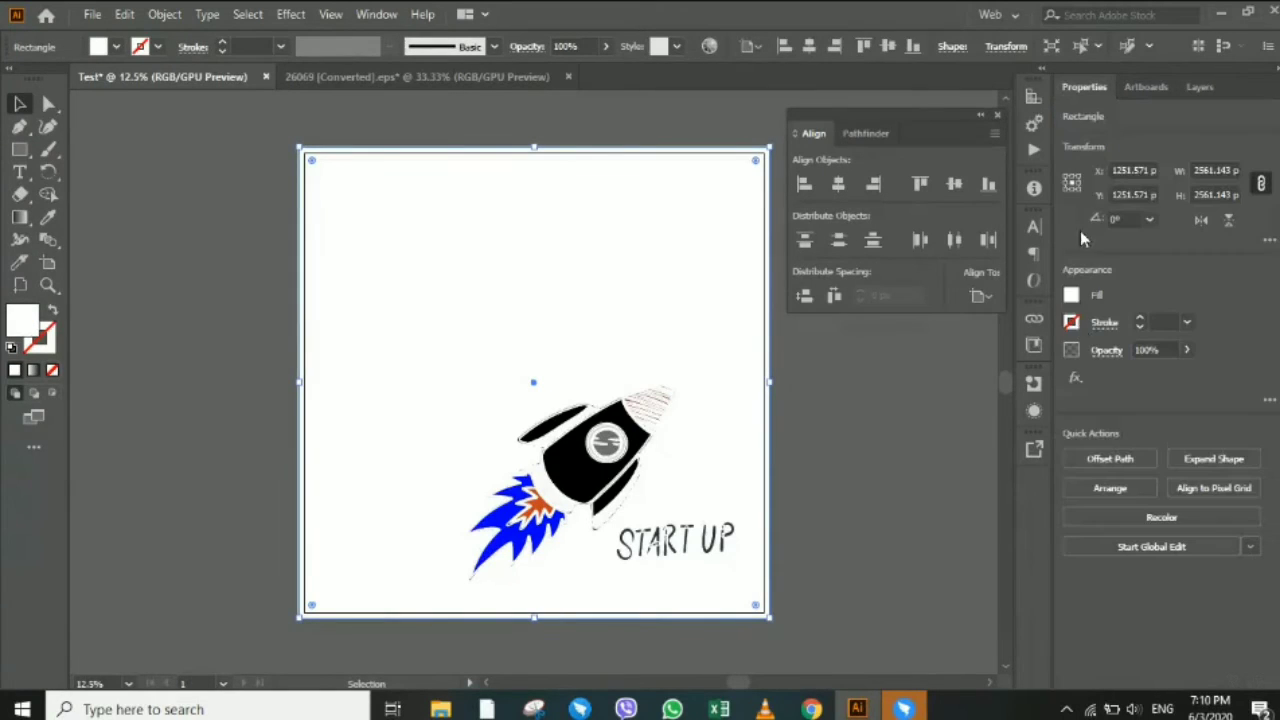
left_click(1072, 321)
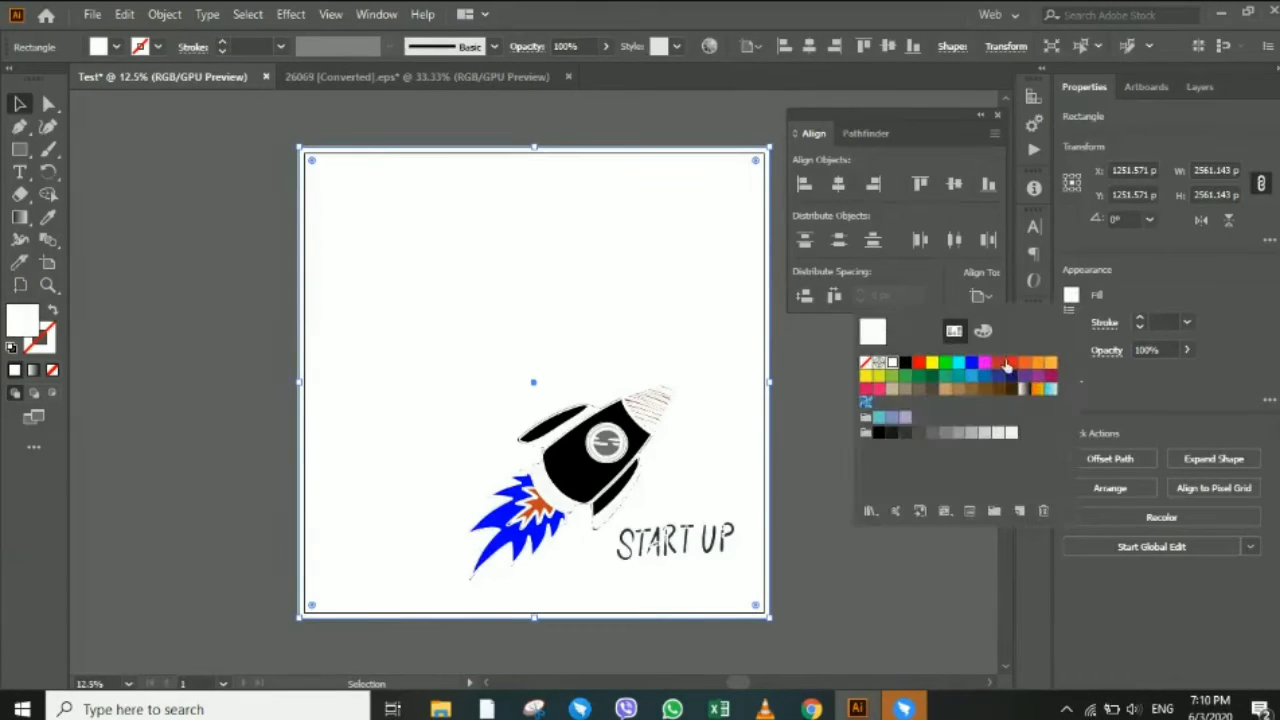
left_click(1007, 364)
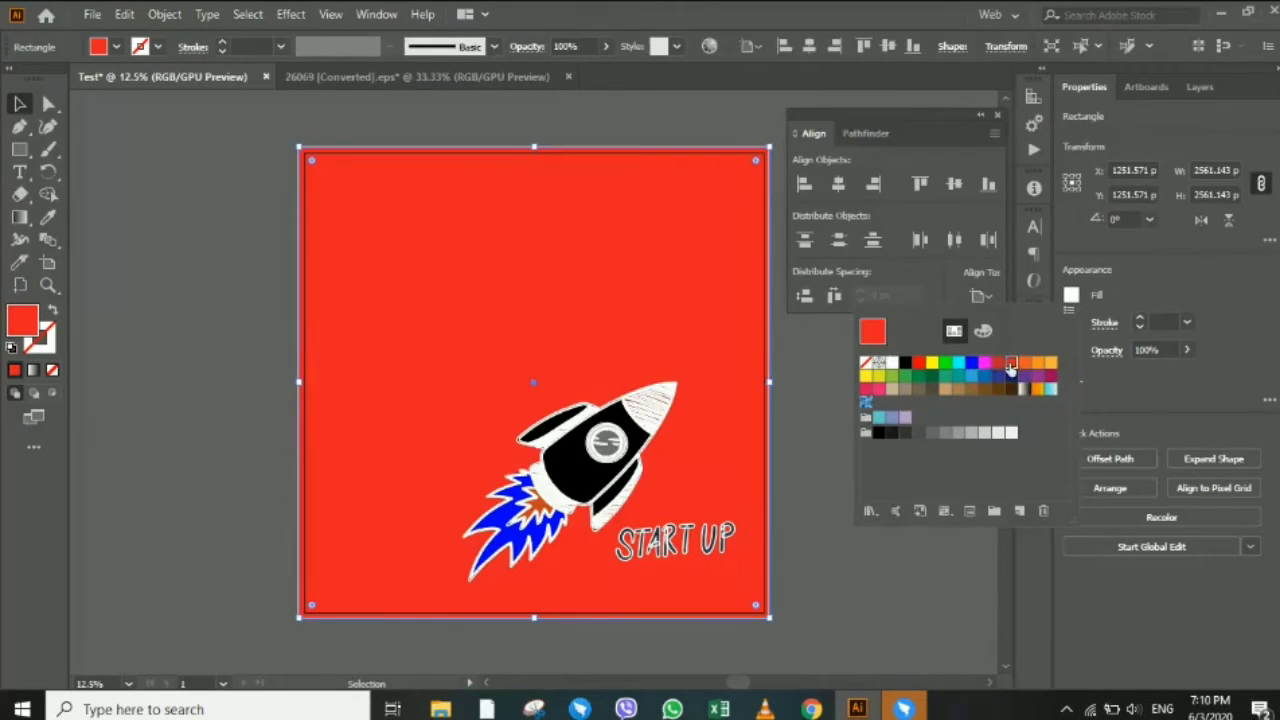
left_click(890, 585)
left_click(712, 540)
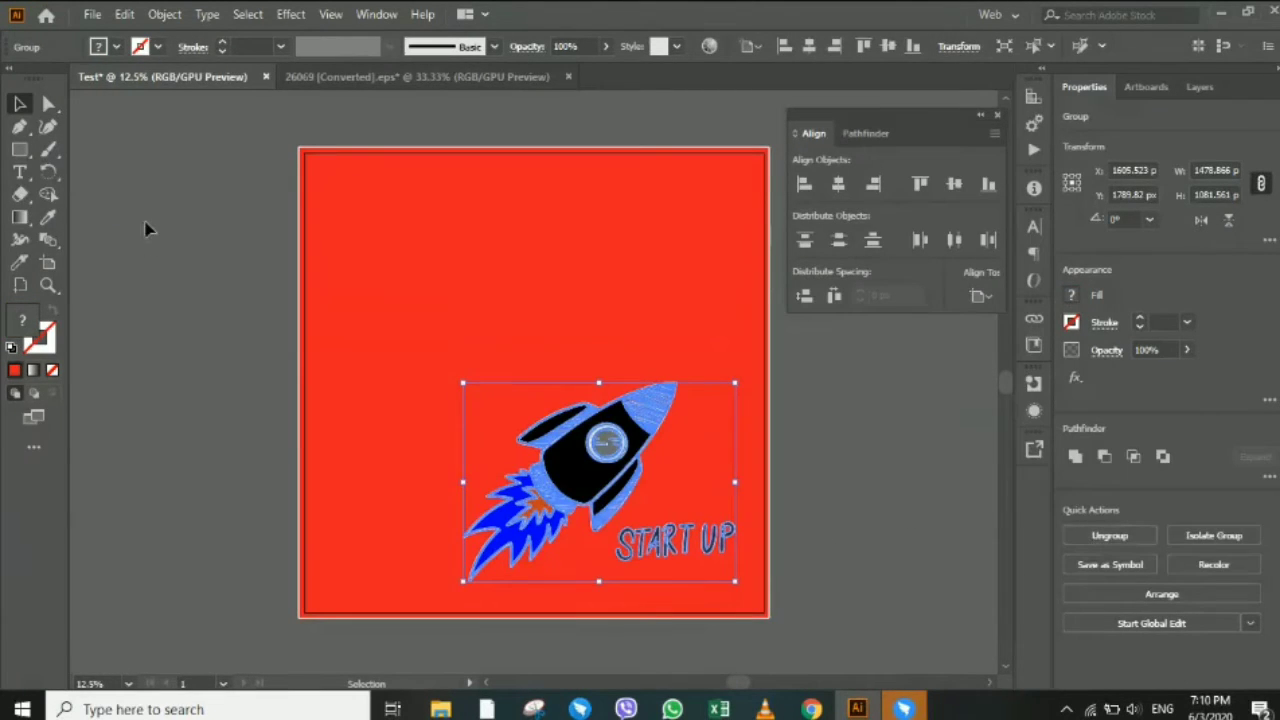
Drag the UP letters right to separate them from START and fill the selected letters white.
left_click(95, 165)
left_click(48, 103)
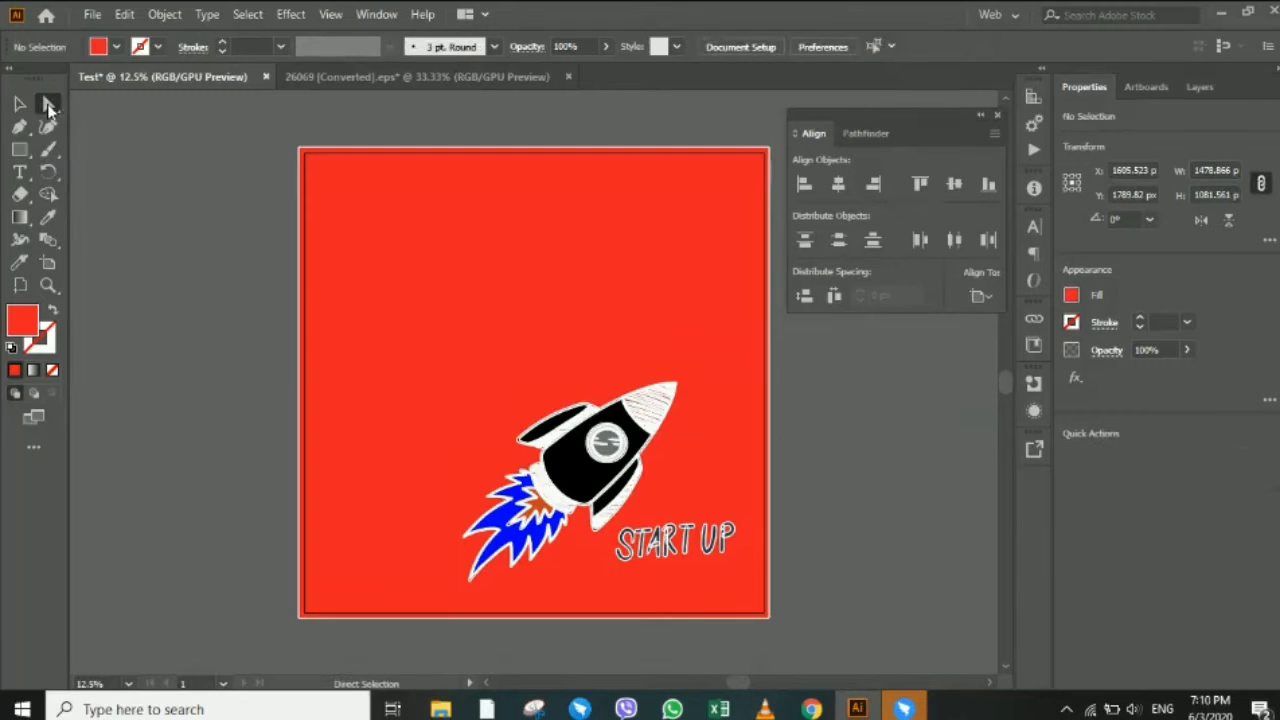
left_click(638, 552)
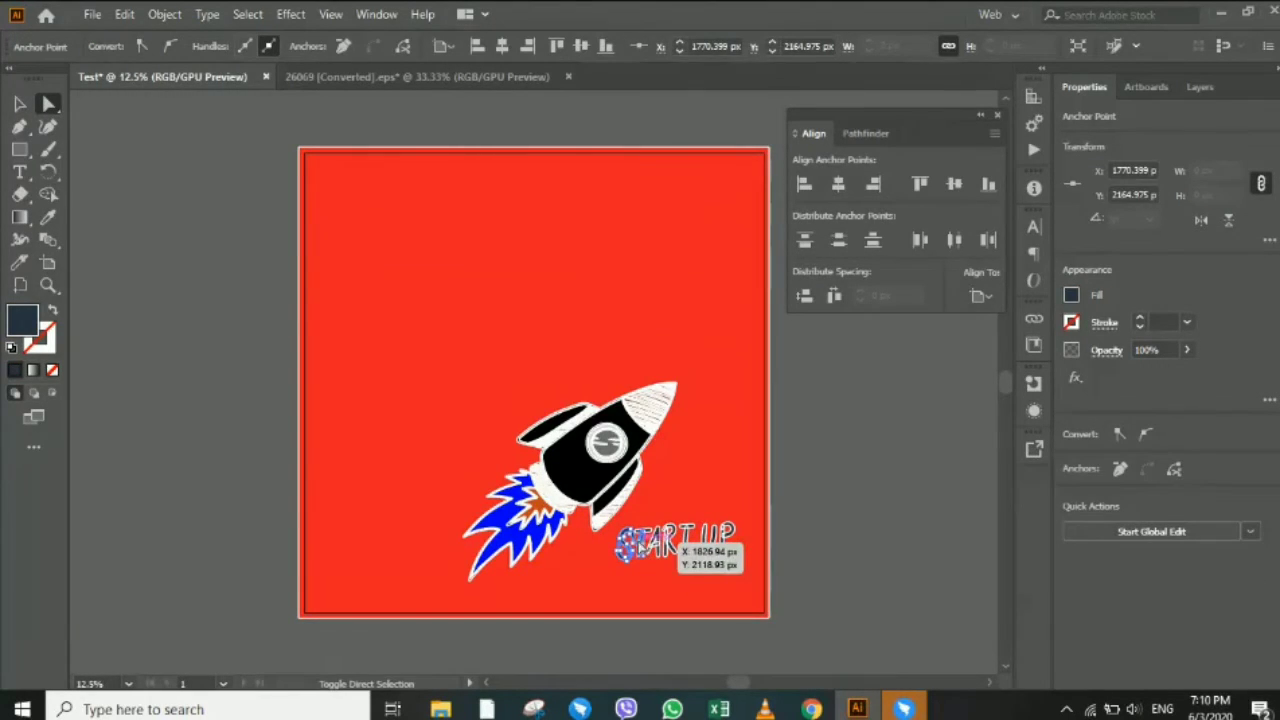
left_click(690, 543, "shift")
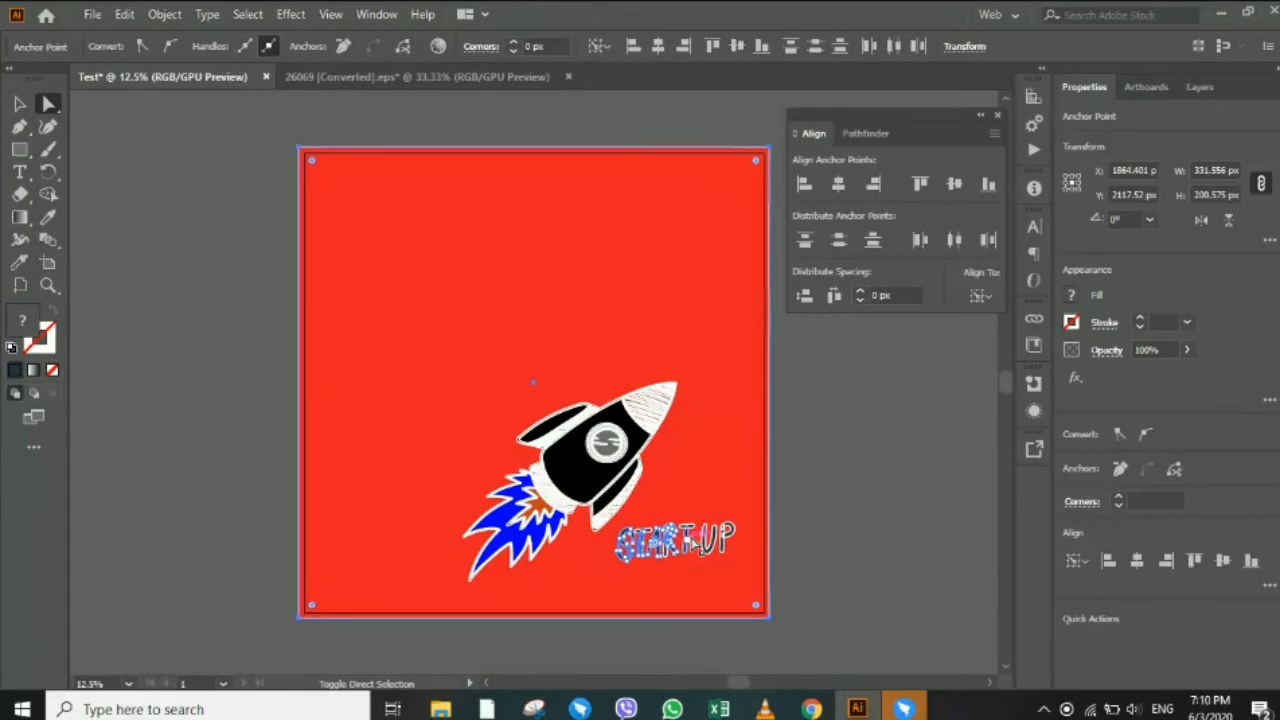
left_click_drag(690, 543, 724, 538)
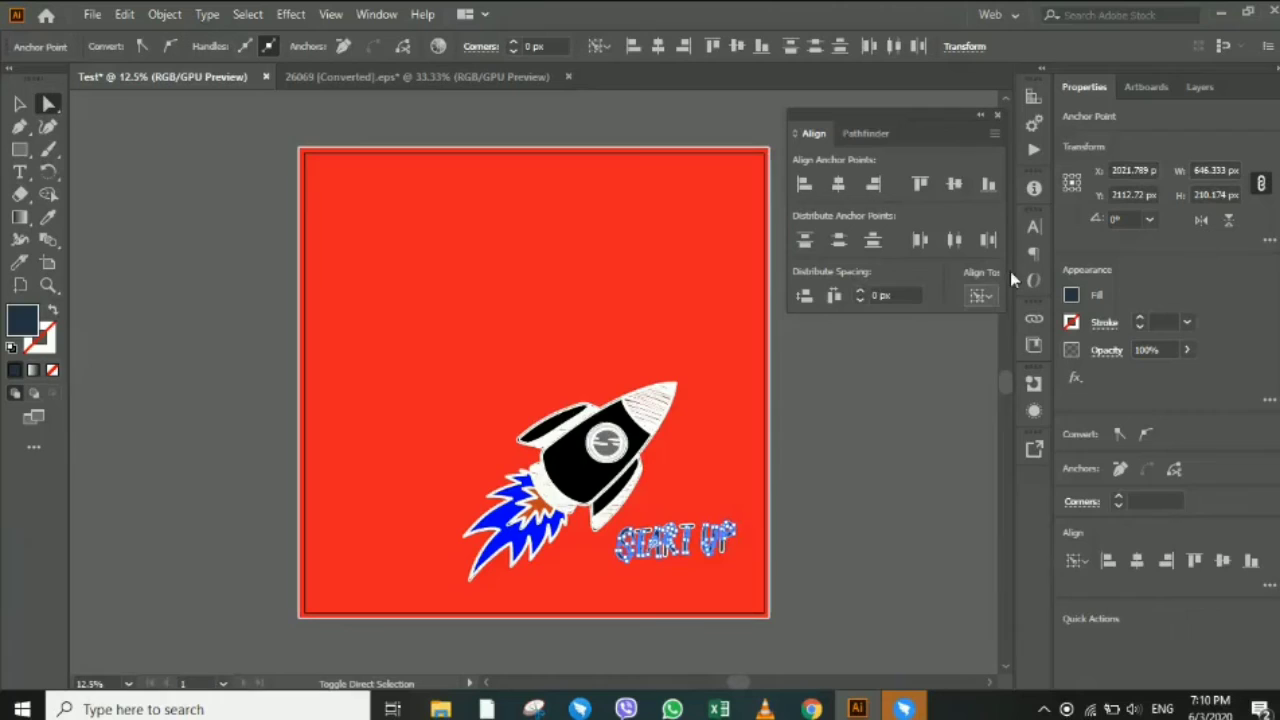
left_click(1072, 296)
left_click(892, 363)
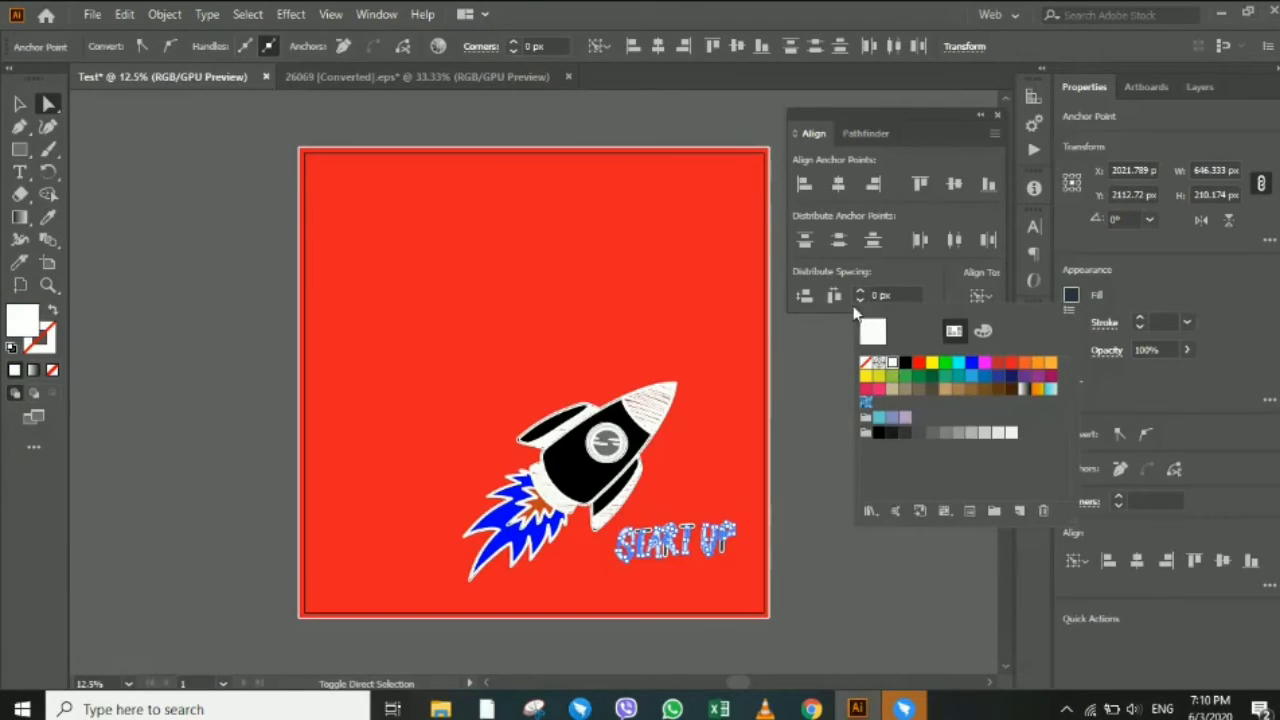
key("Escape")
Fill the remaining still-coloured START UP letters white.
left_click(125, 200)
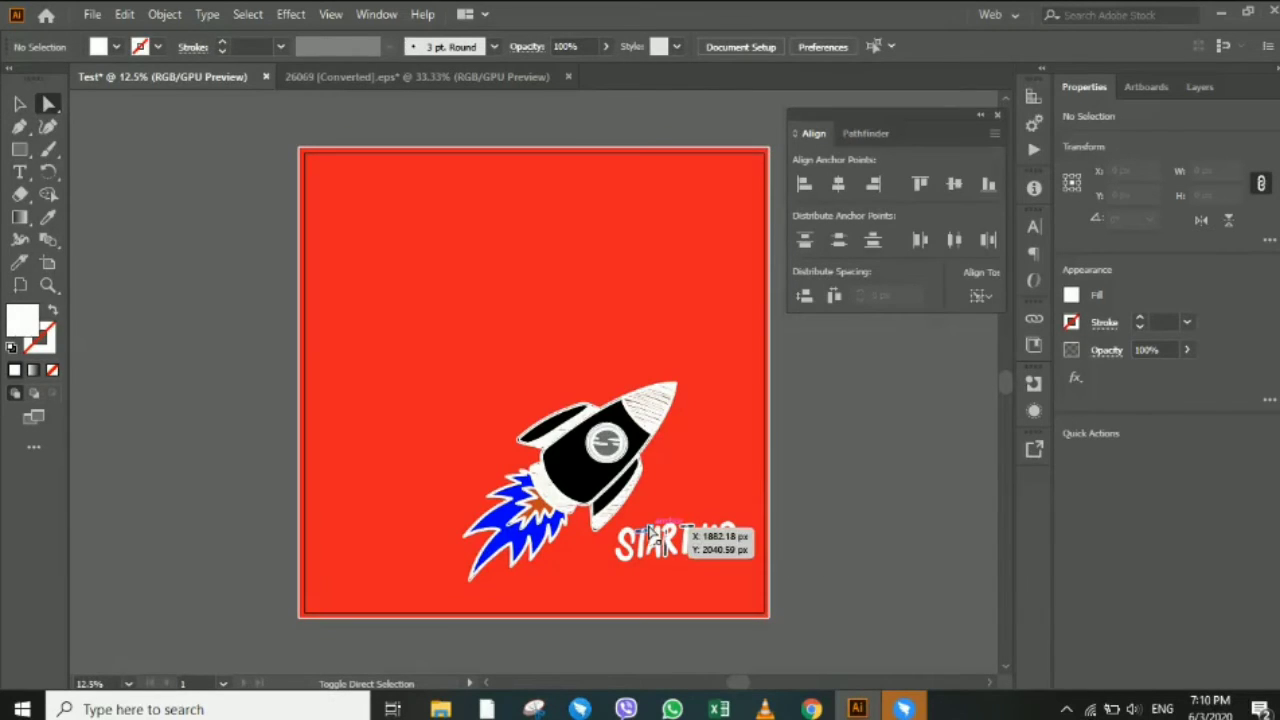
left_click(663, 545)
left_click(667, 555)
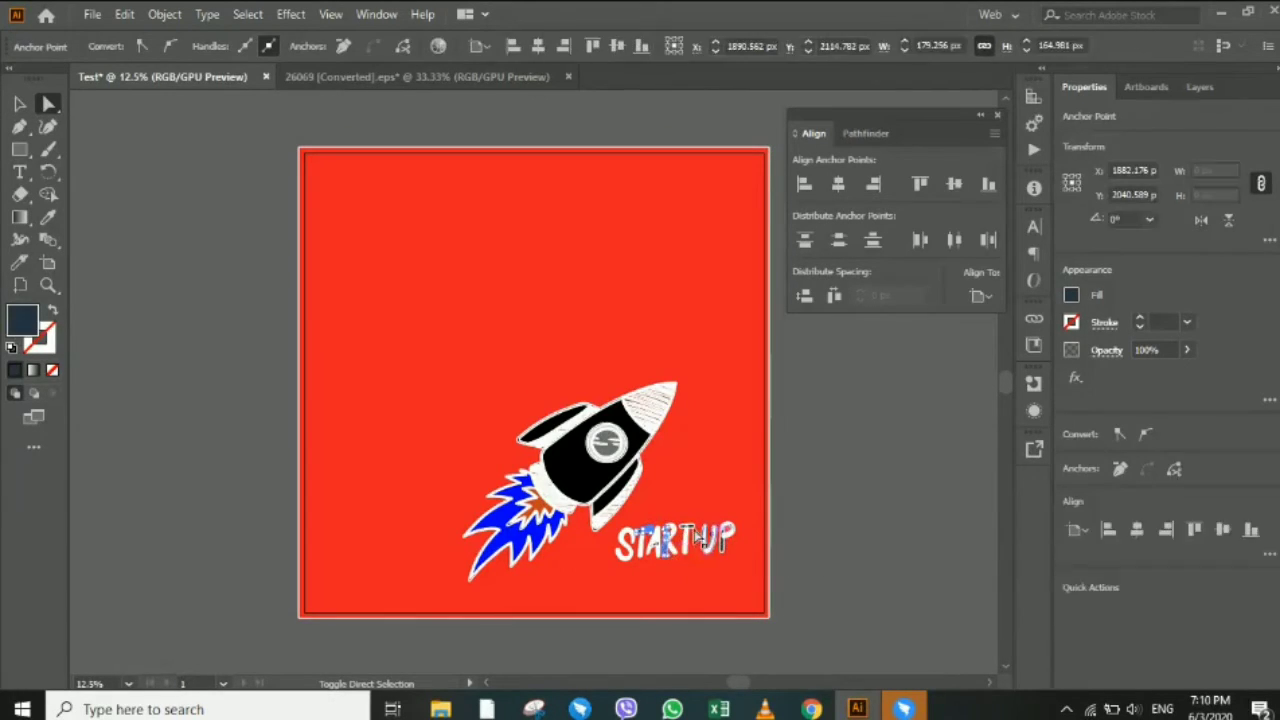
left_click(728, 558, "shift")
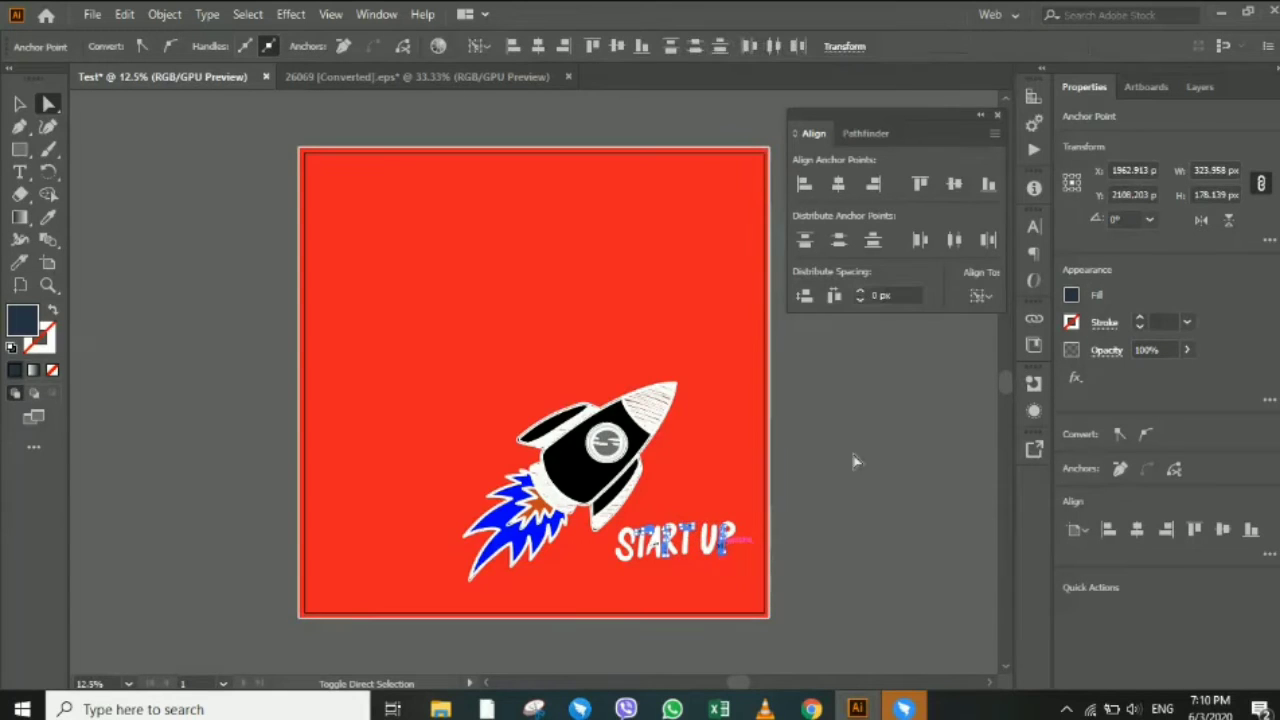
left_click(1071, 294)
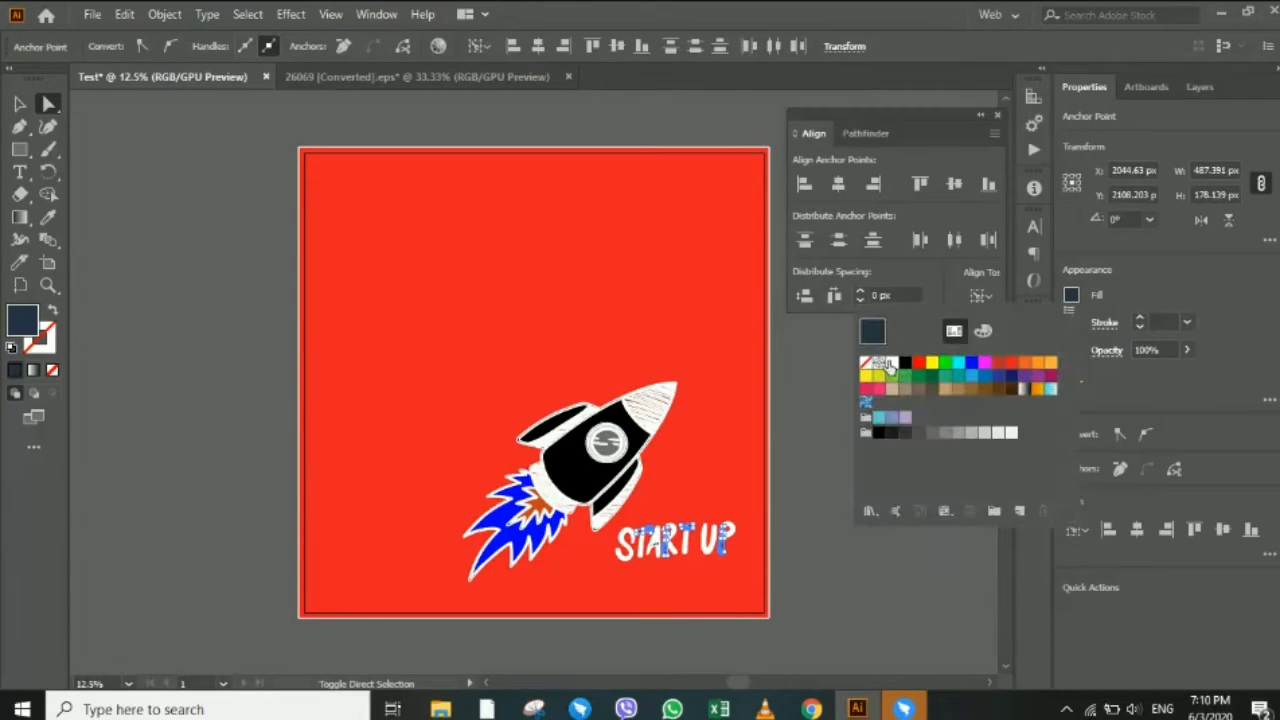
left_click(884, 364)
left_click(857, 594)
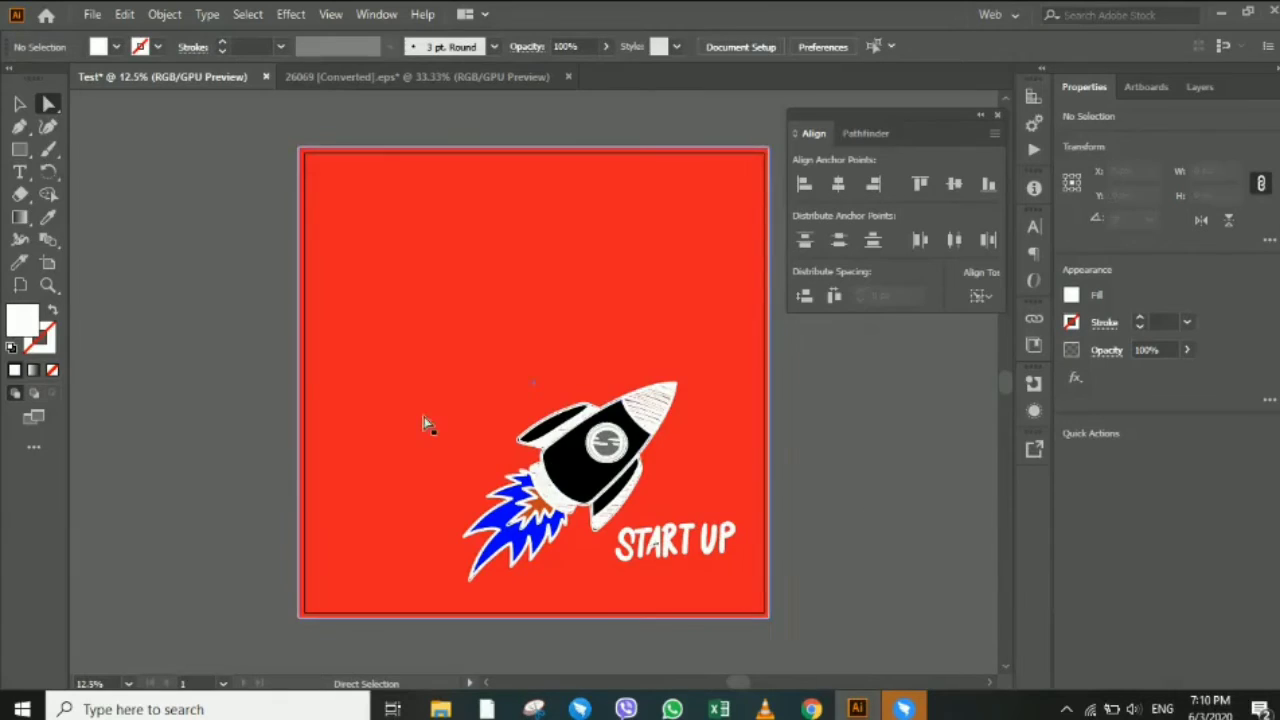
key("v")
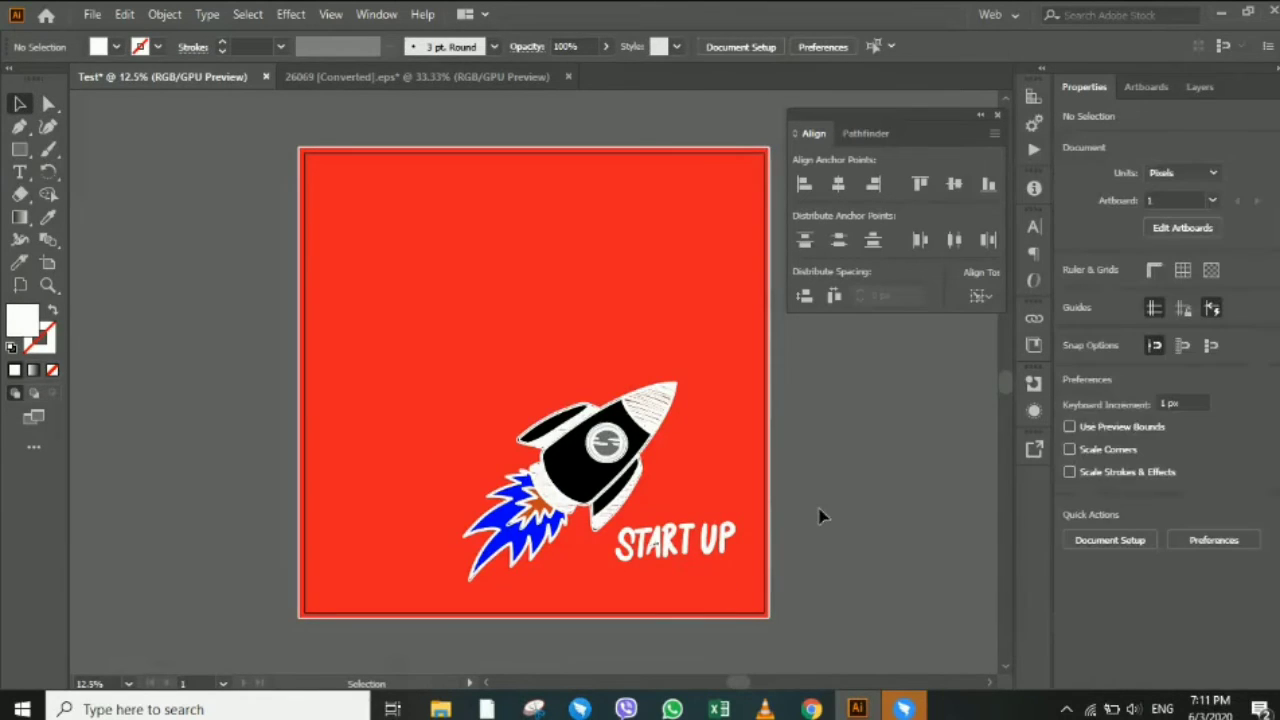
Type the heading 'We are Entrepreneurs' in a text frame near the poster top.
left_click(20, 172)
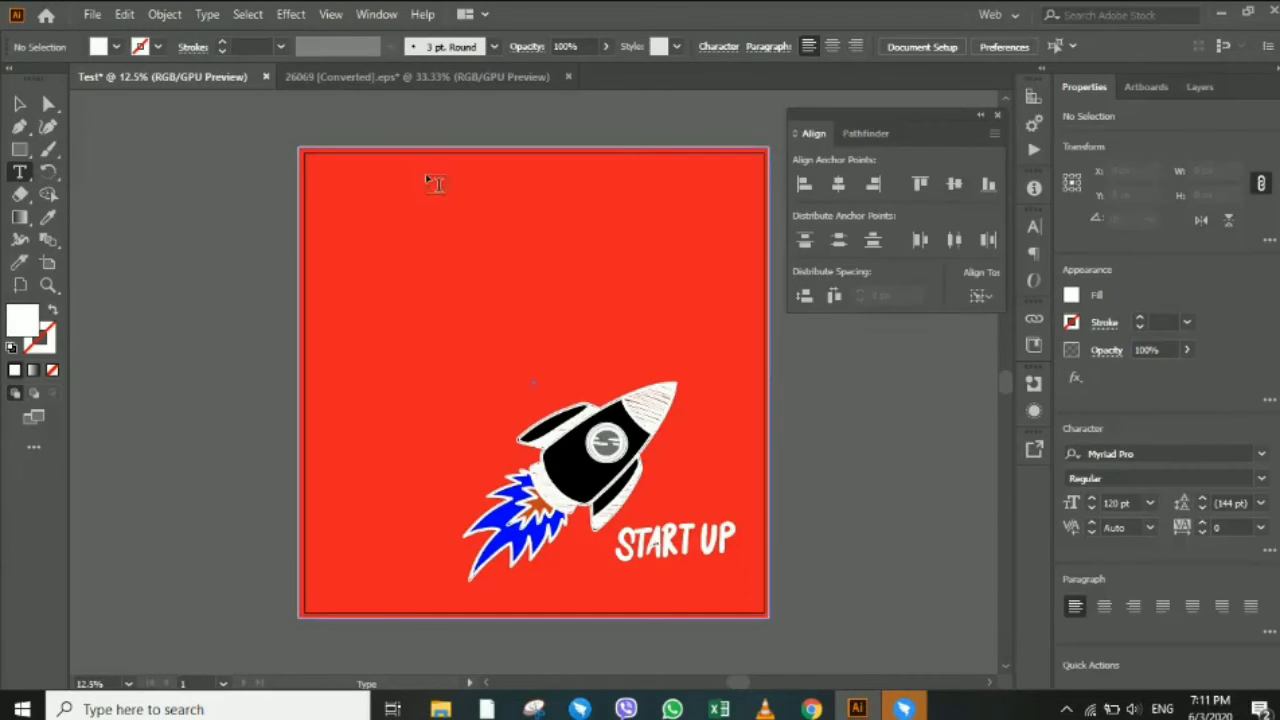
mouse_move(360, 176)
left_mouse_down()
mouse_move(622, 244)
mouse_move(710, 244)
left_mouse_up()
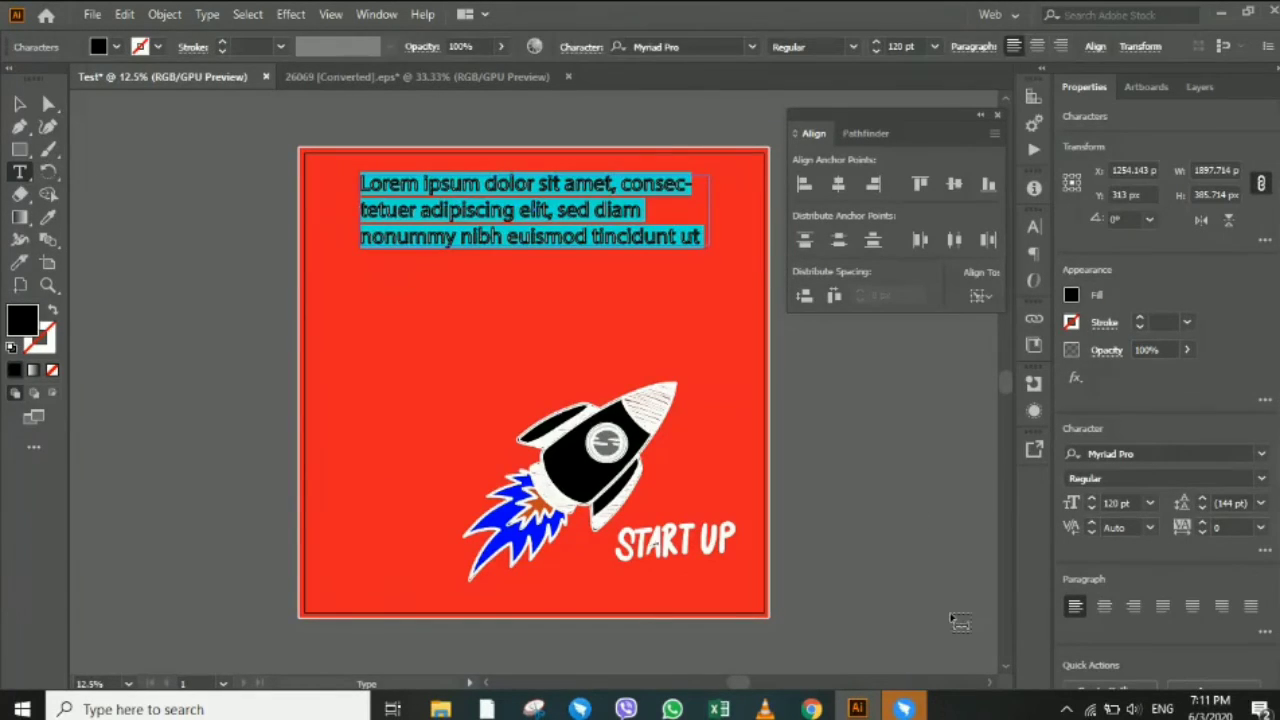
type("We ")
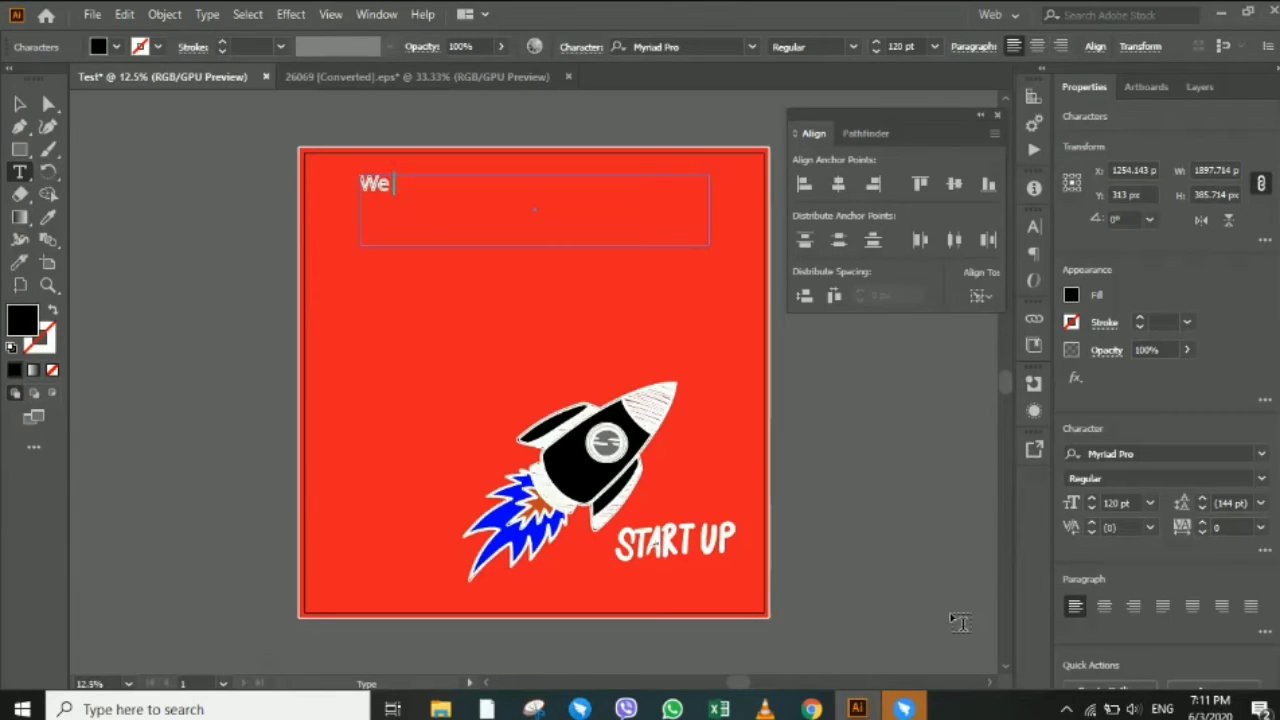
type("are Entrepr")
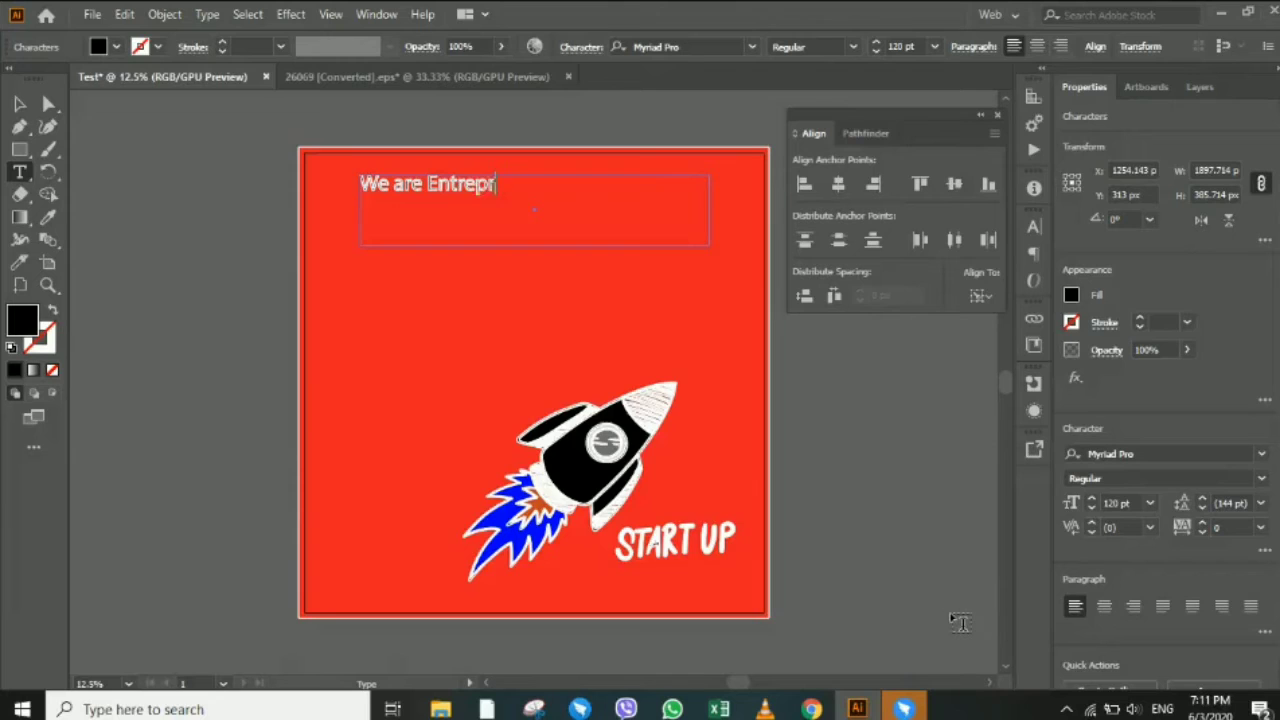
type("eneurs")
key("Escape")
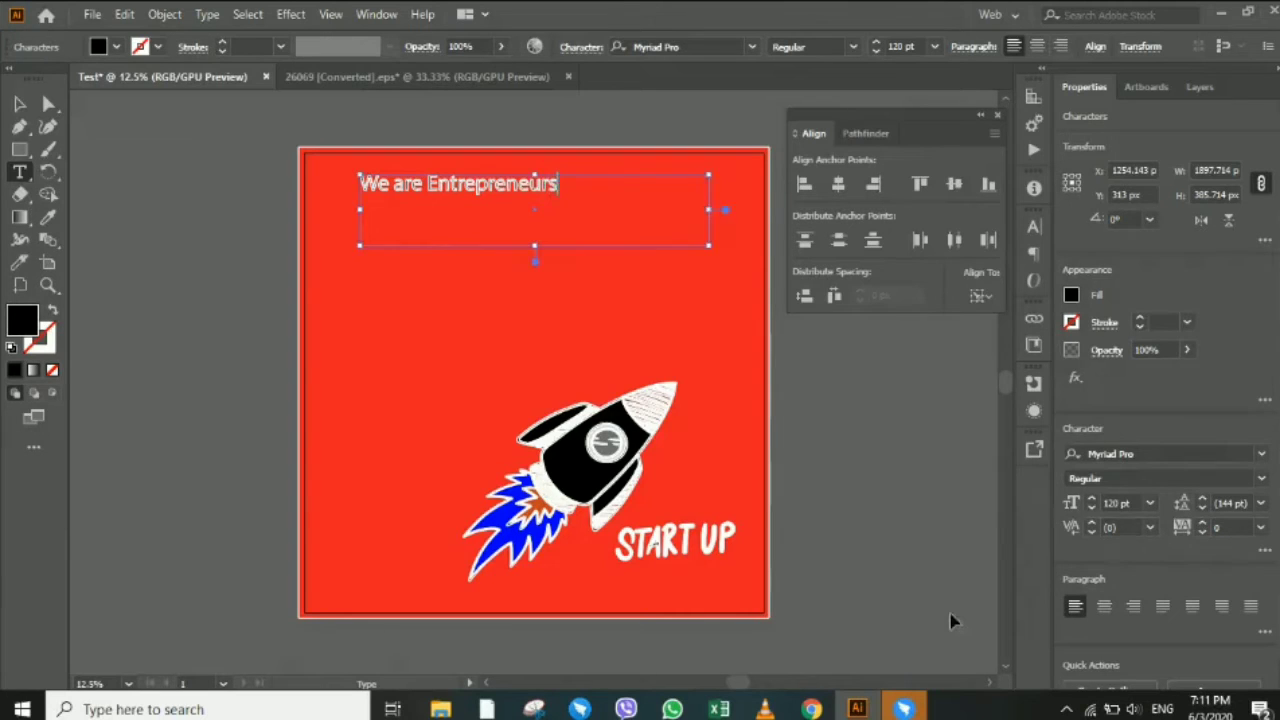
Enlarge the heading text to a 220 pt font size.
key("ctrl+shift+period")
key("ctrl+shift+period")
key("ctrl+shift+period")
key("ctrl+shift+period")
key("ctrl+shift+period")
key("ctrl+shift+period")
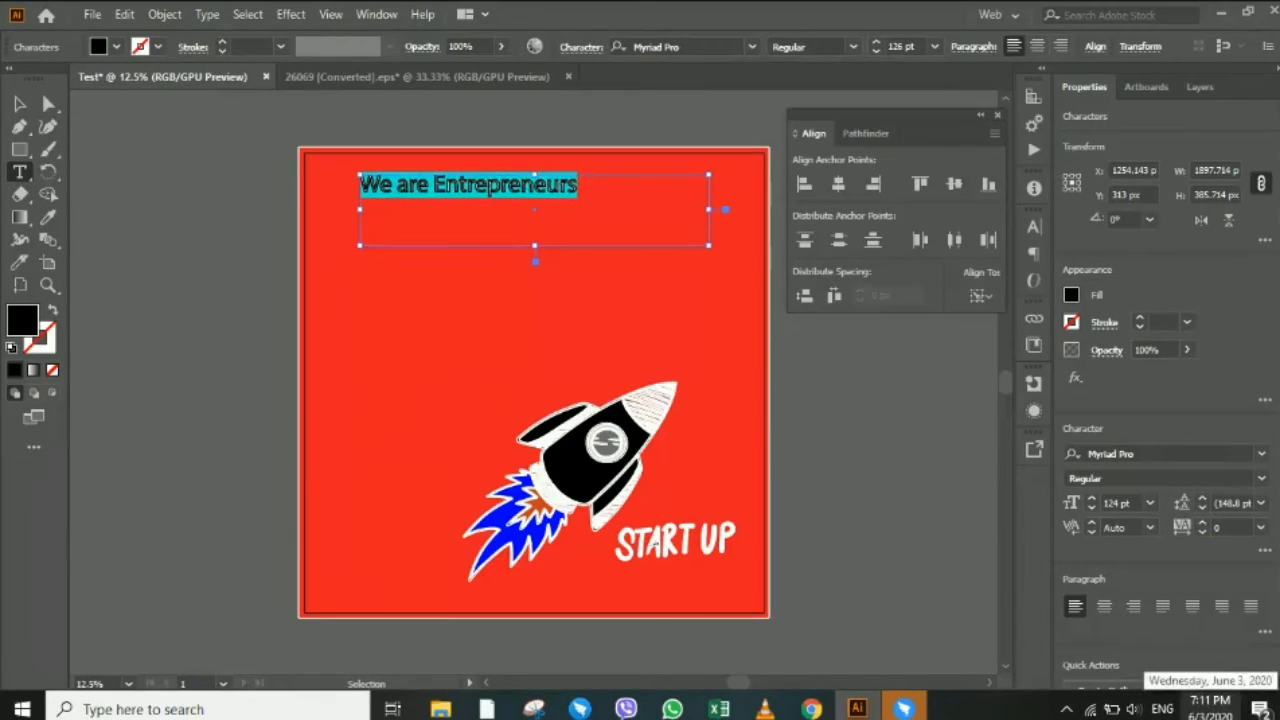
key("ctrl+shift+period")
key("ctrl+shift+period")
key("ctrl+shift+period")
key("ctrl+shift+period")
key("ctrl+shift+period")
key("ctrl+shift+period")
key("ctrl+shift+period")
key("ctrl+shift+period")
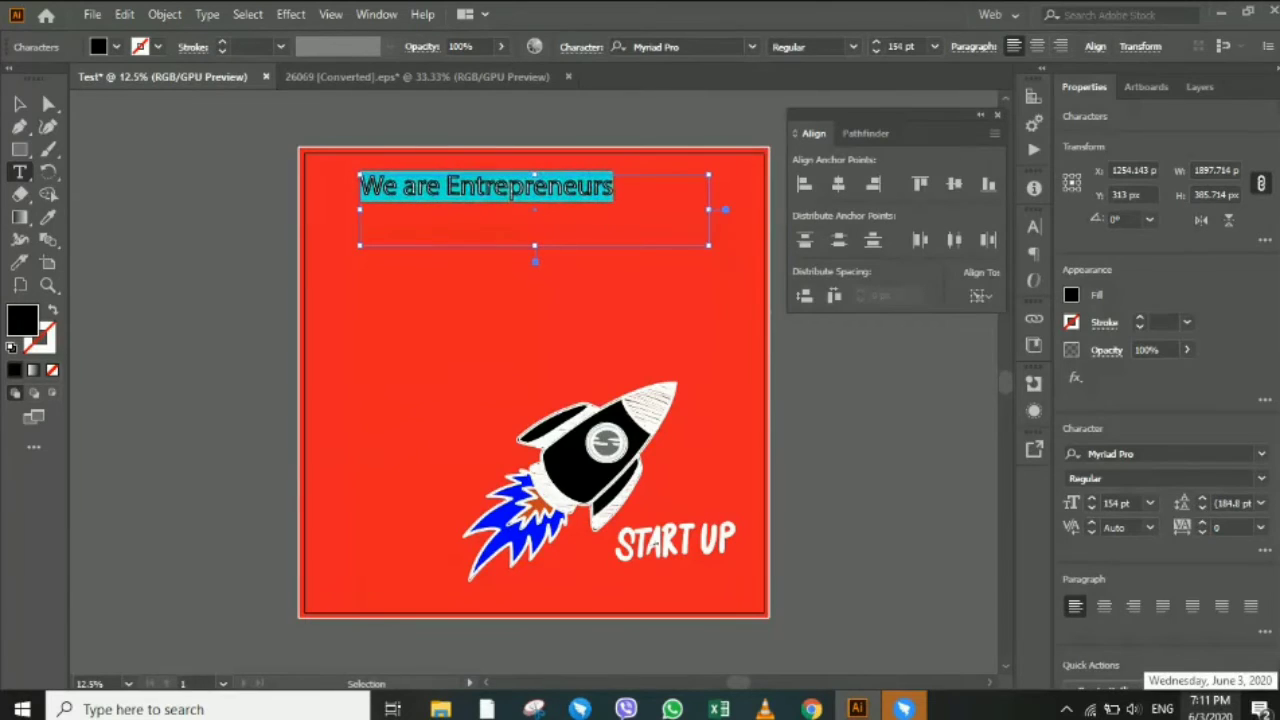
key("ctrl+shift+period")
key("ctrl+shift+period")
key("ctrl+shift+period")
key("ctrl+shift+period")
key("ctrl+shift+period")
key("ctrl+shift+period")
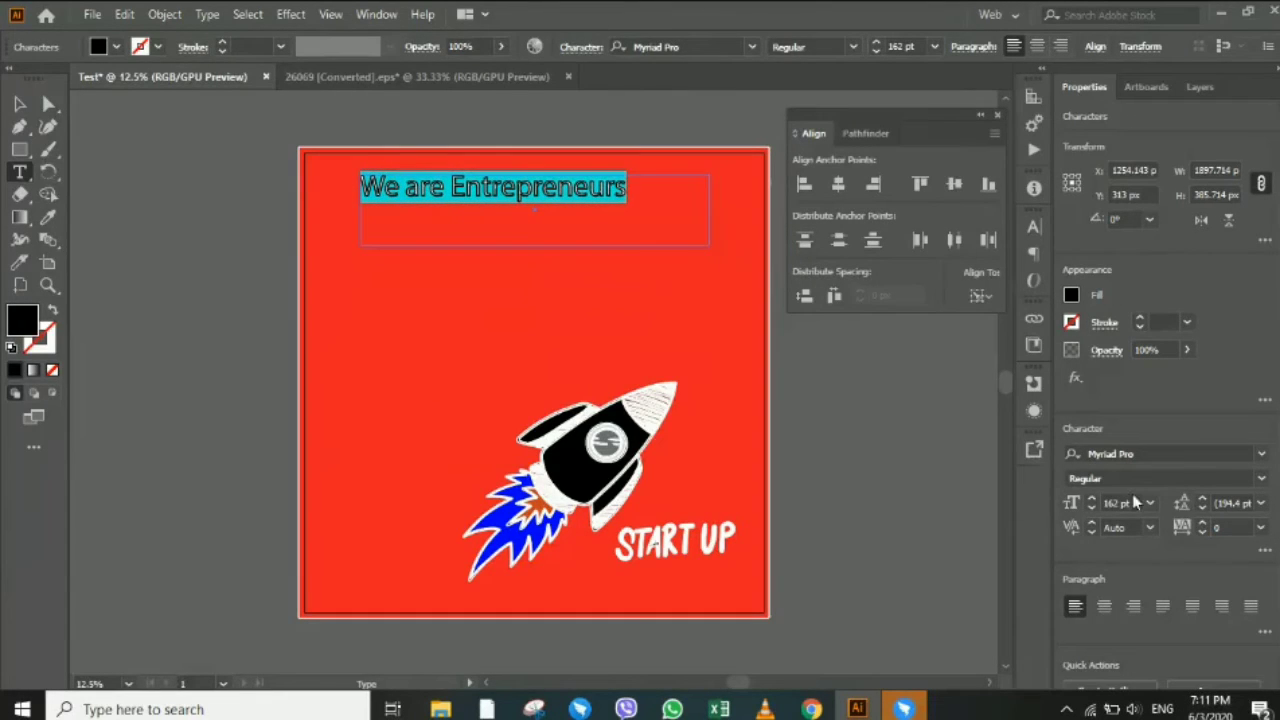
double_click(1135, 502)
type("220")
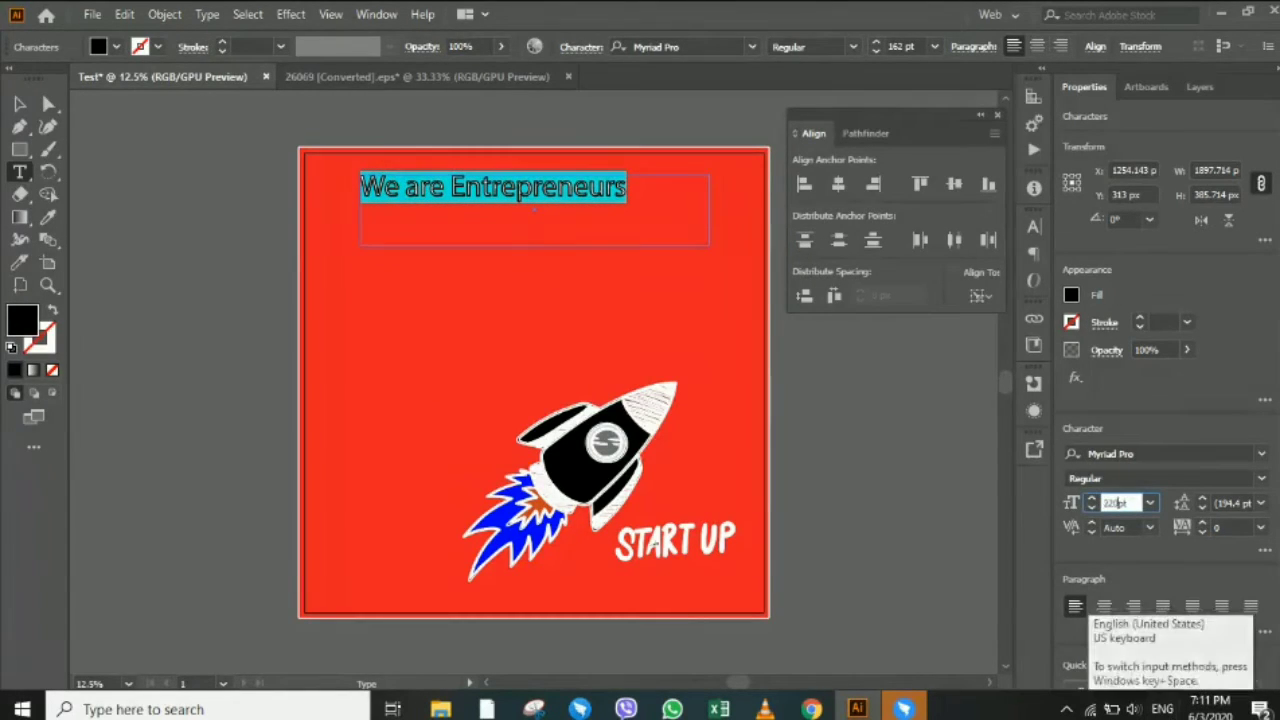
key("Return")
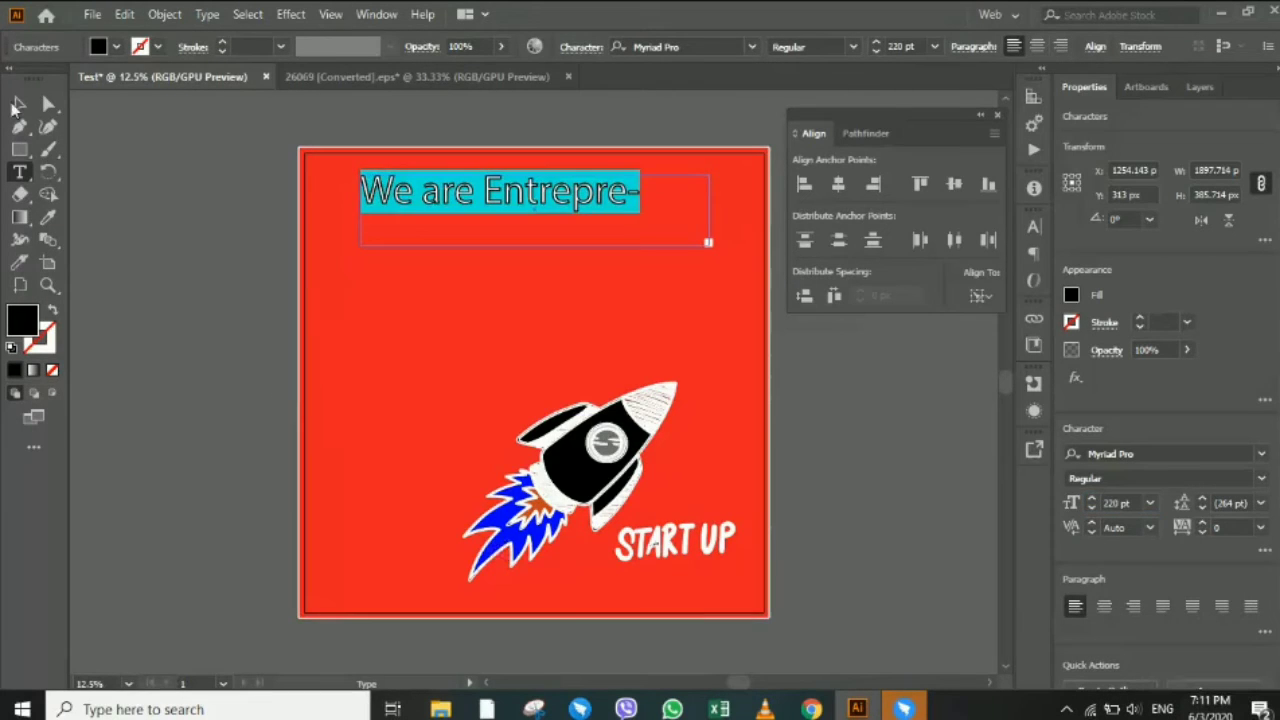
left_click(18, 104)
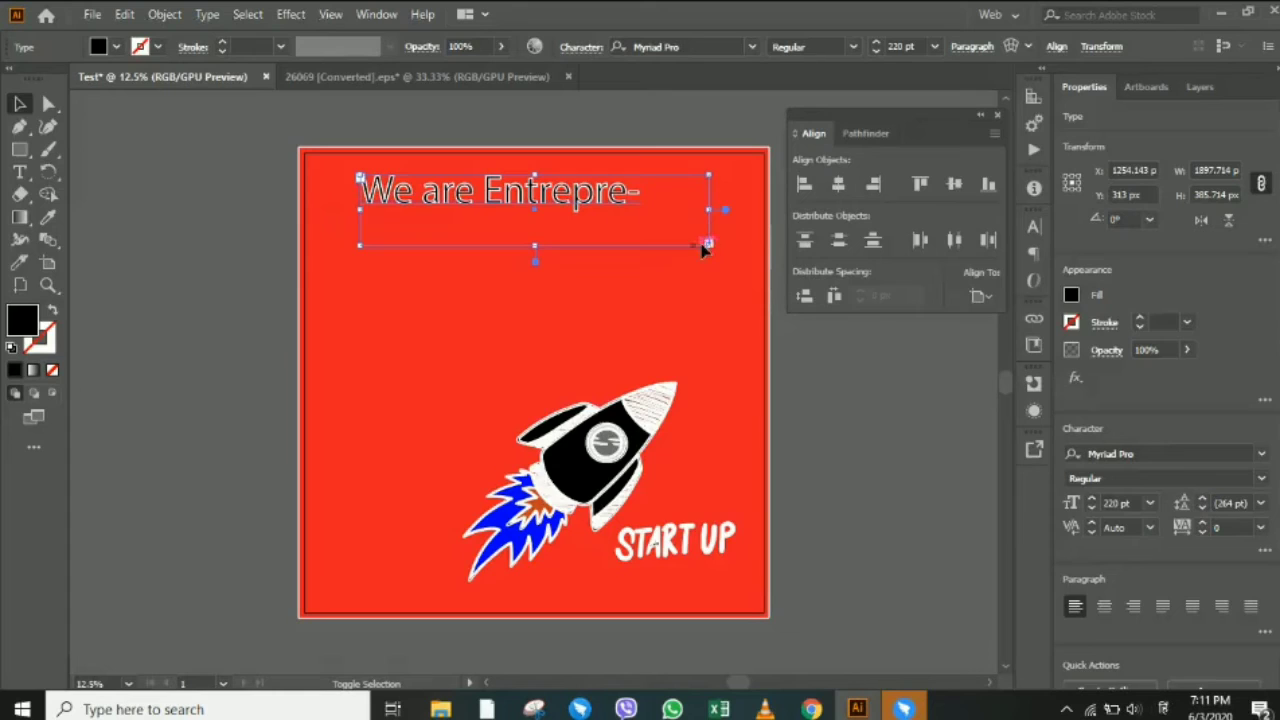
Widen the heading frame so it fits on one line, and centre-align the text.
key("super+space")
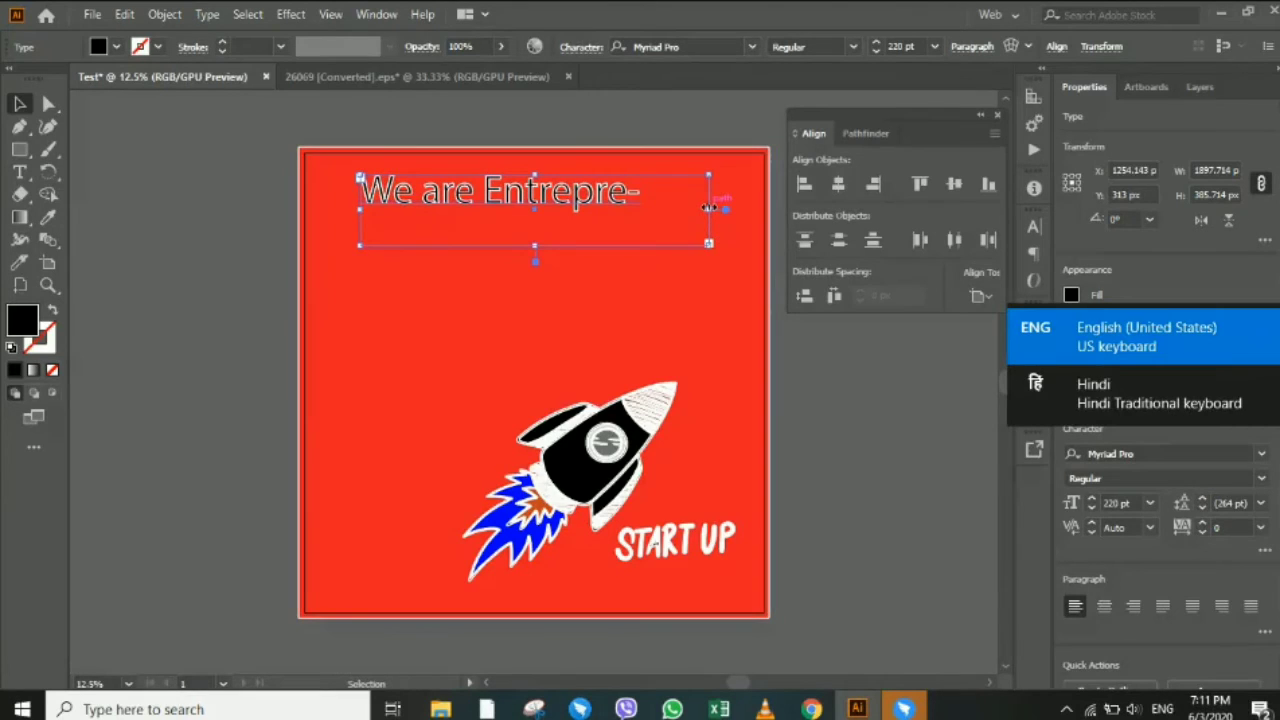
left_click(866, 410)
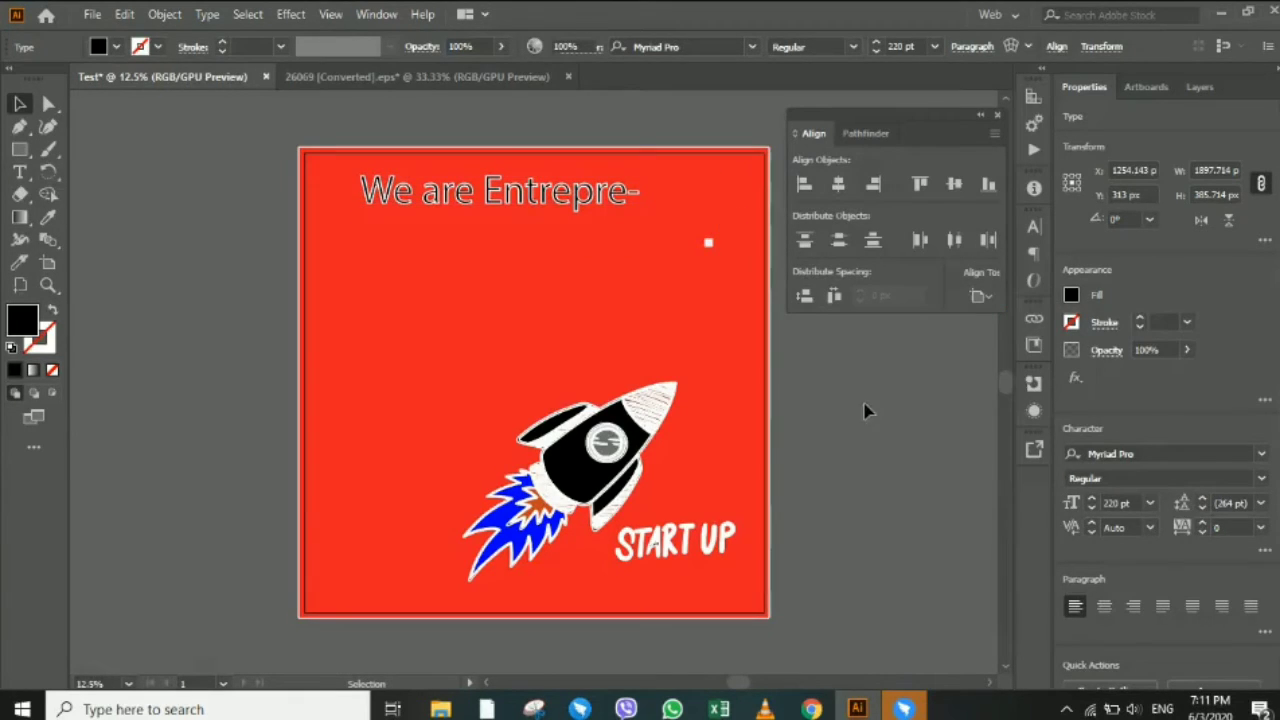
left_click(587, 192)
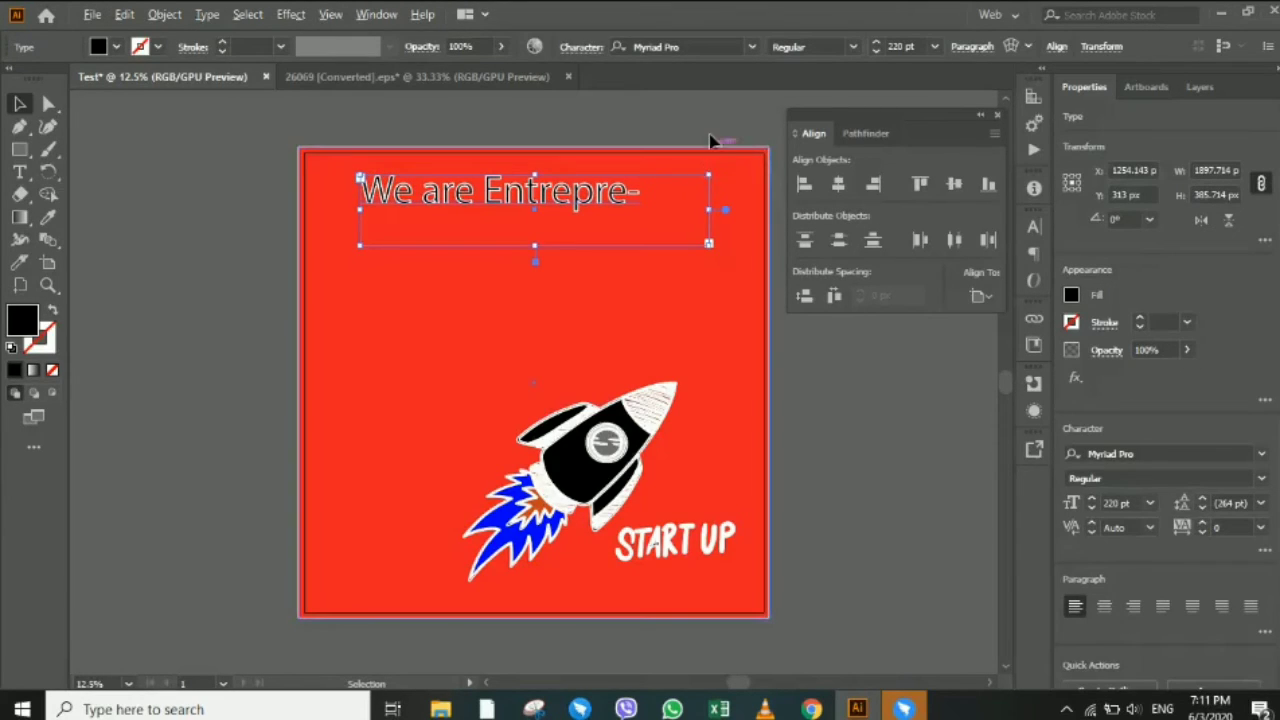
left_click_drag(711, 210, 748, 220)
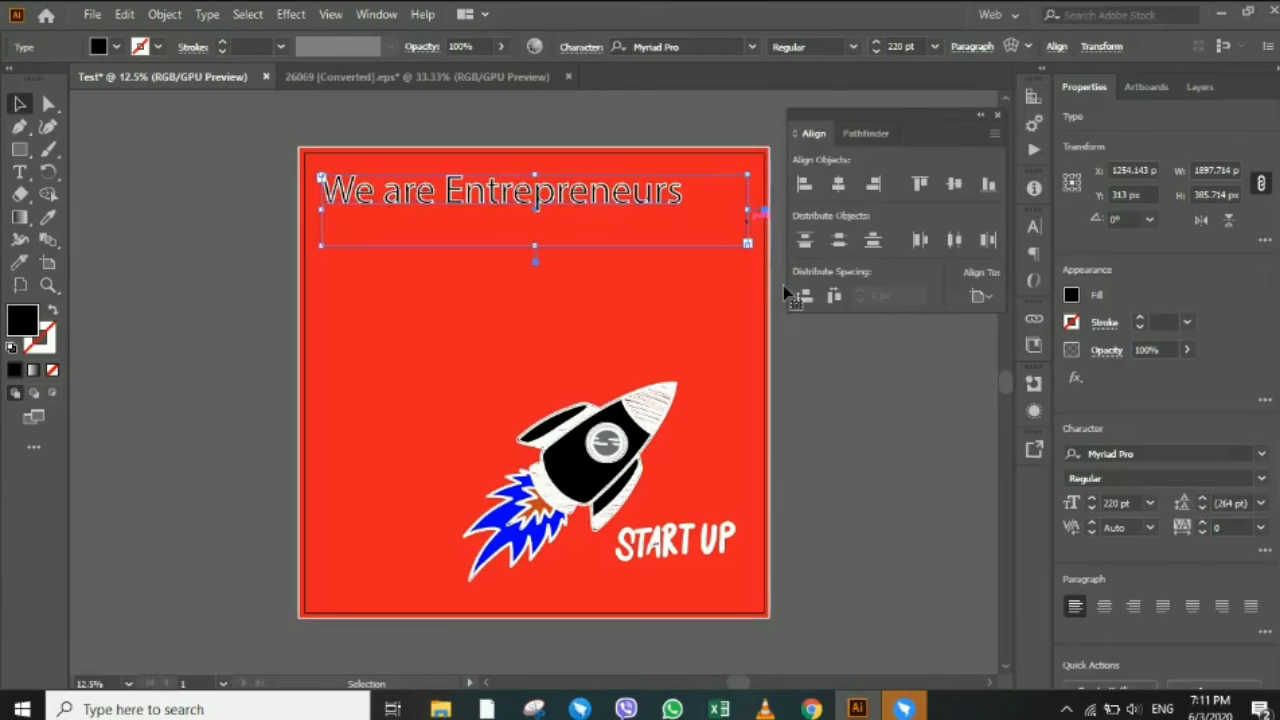
left_click(1104, 606)
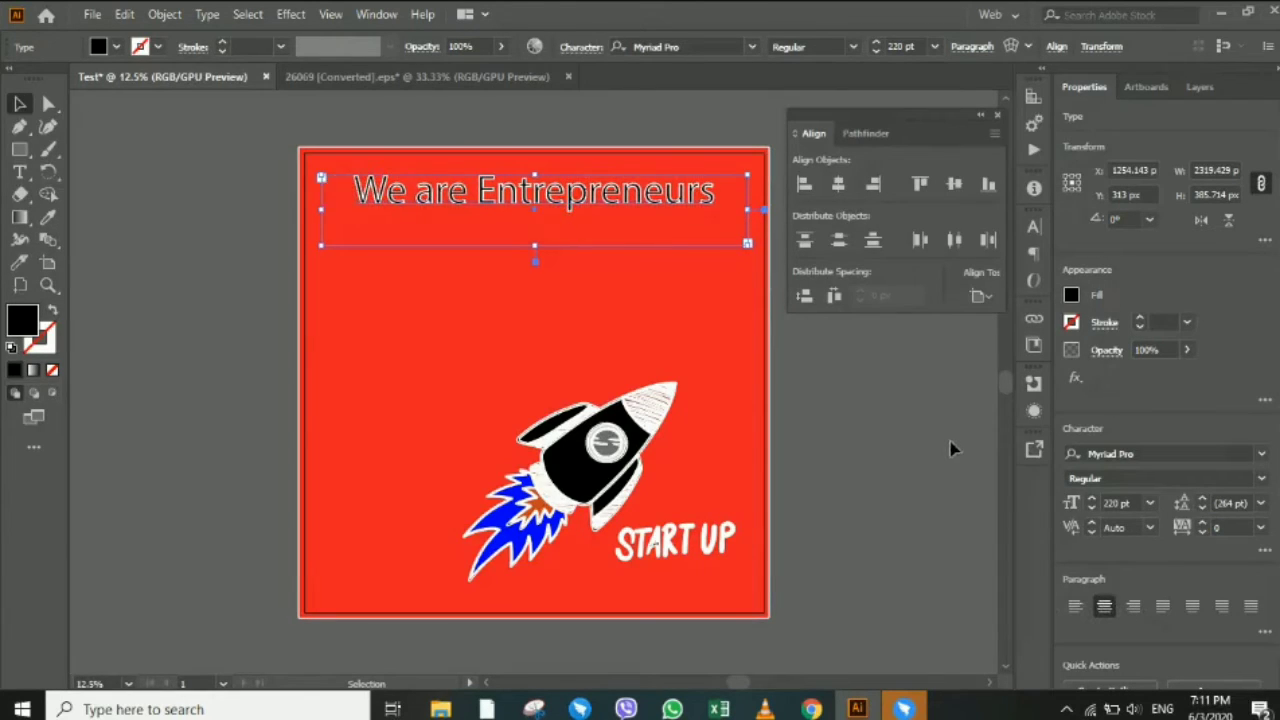
Fill the heading white.
left_click(951, 446)
left_click(632, 200)
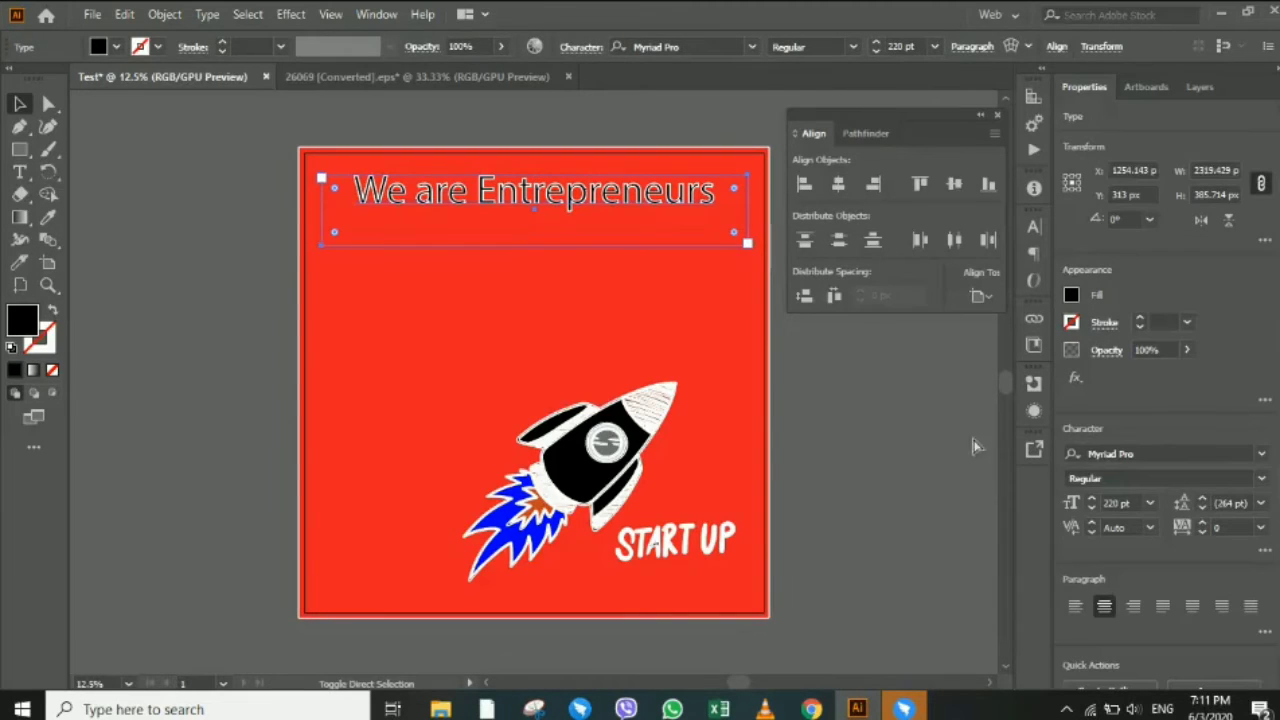
left_click(1070, 296)
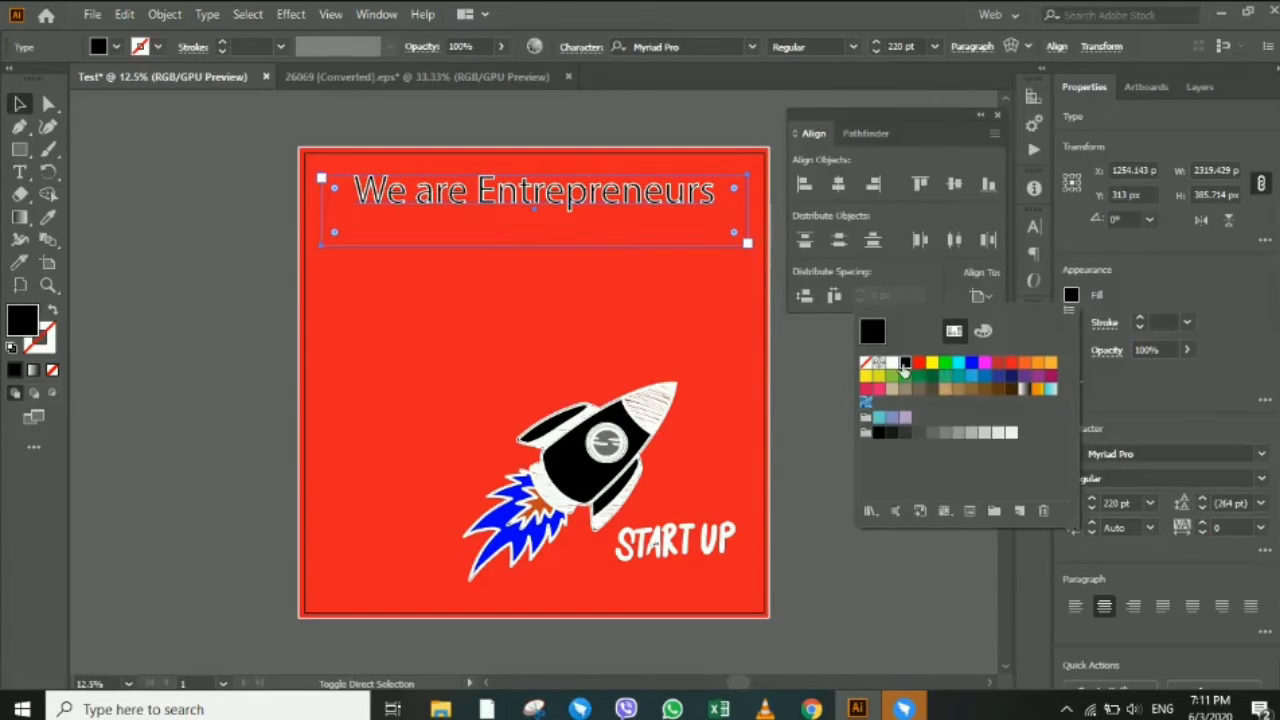
left_click(891, 362)
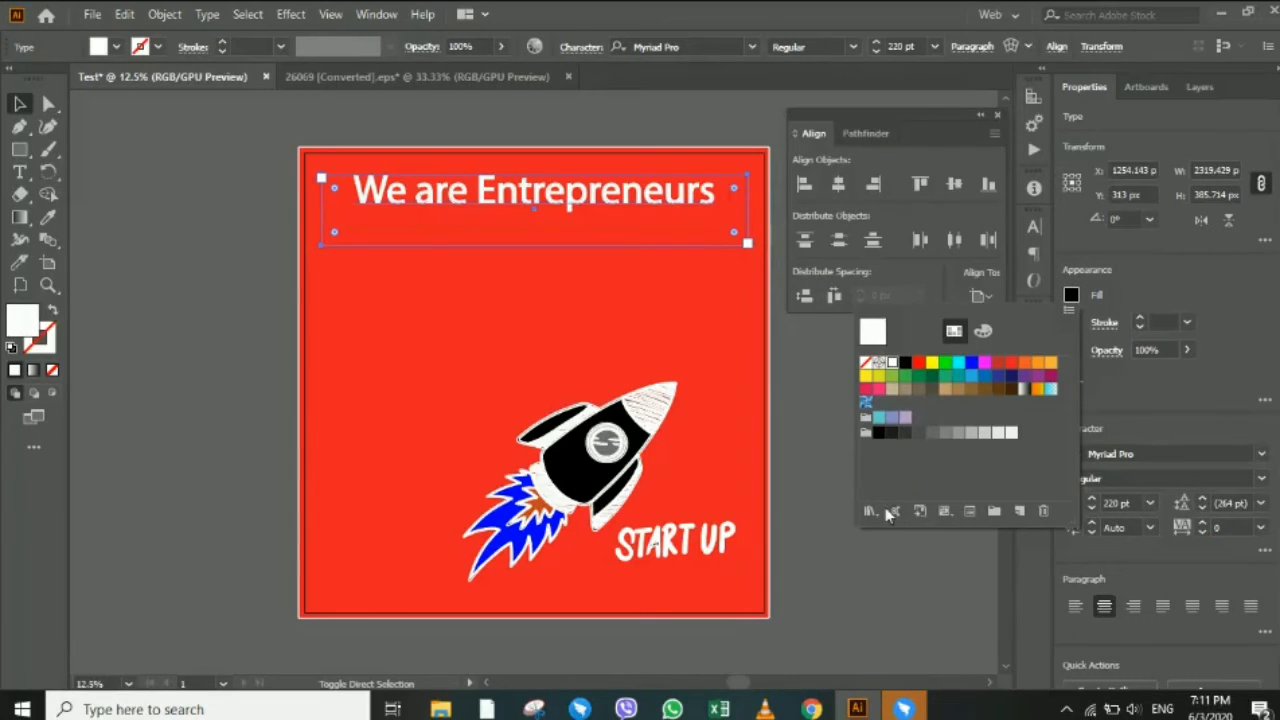
Change the heading font to Archivo Black Regular.
left_click(1260, 455)
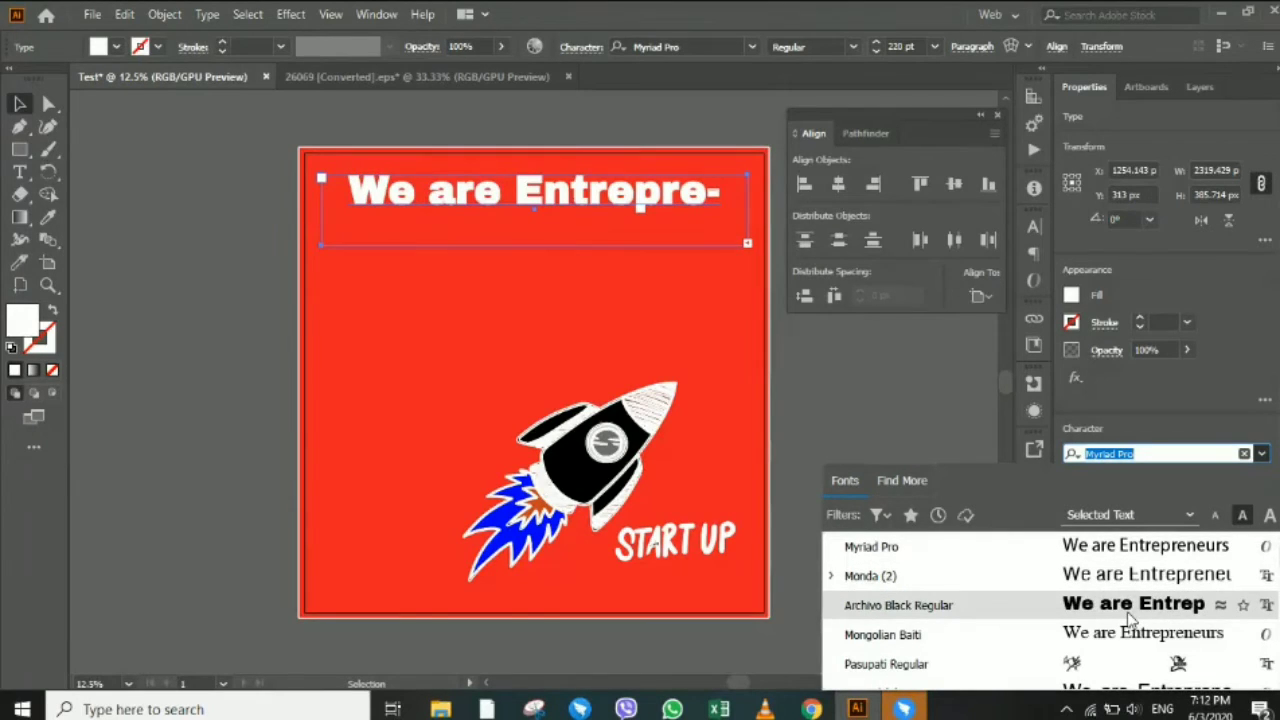
left_click(1130, 620)
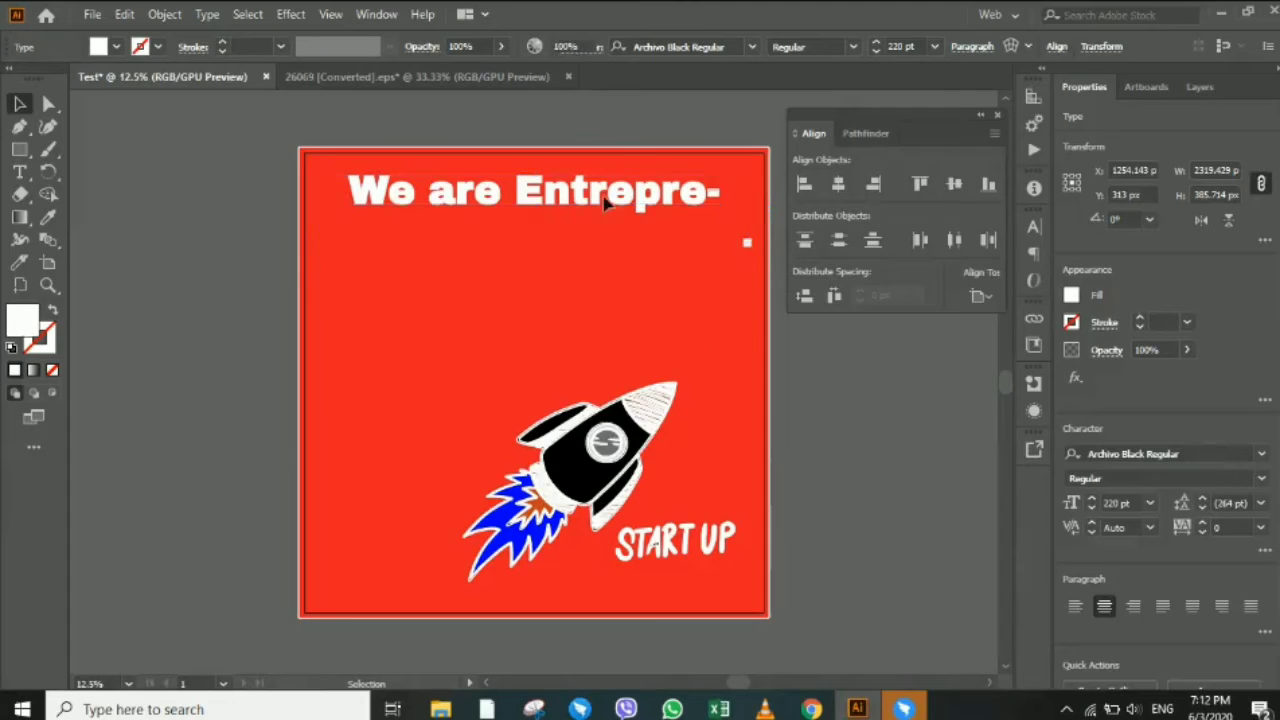
left_click(740, 292)
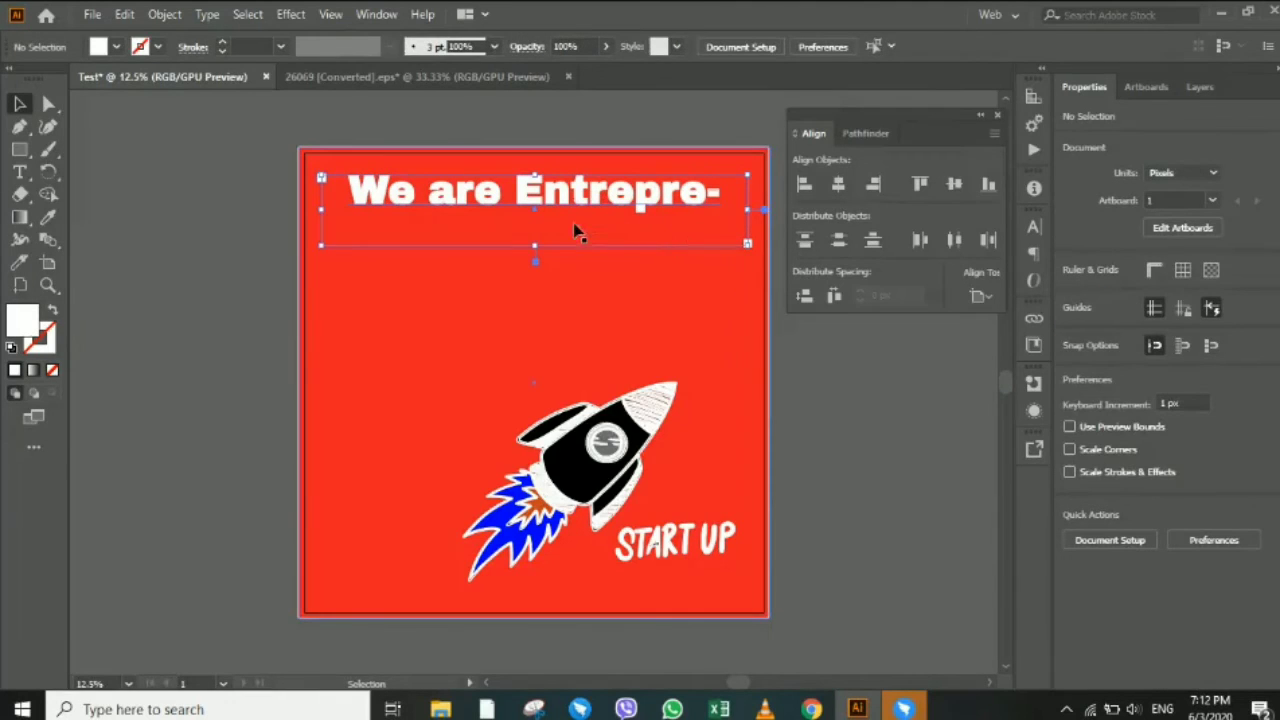
Reduce the heading's font size to 190 pt so it fits on one line.
double_click(663, 207)
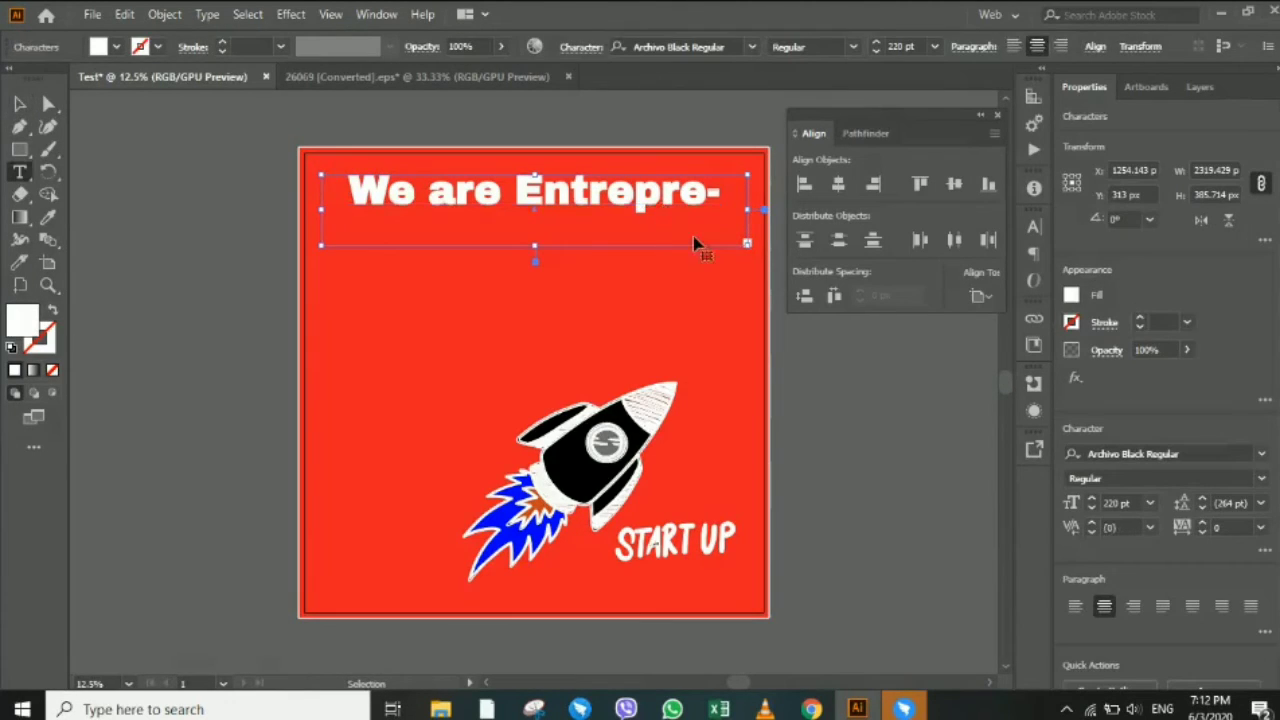
key("ctrl+a")
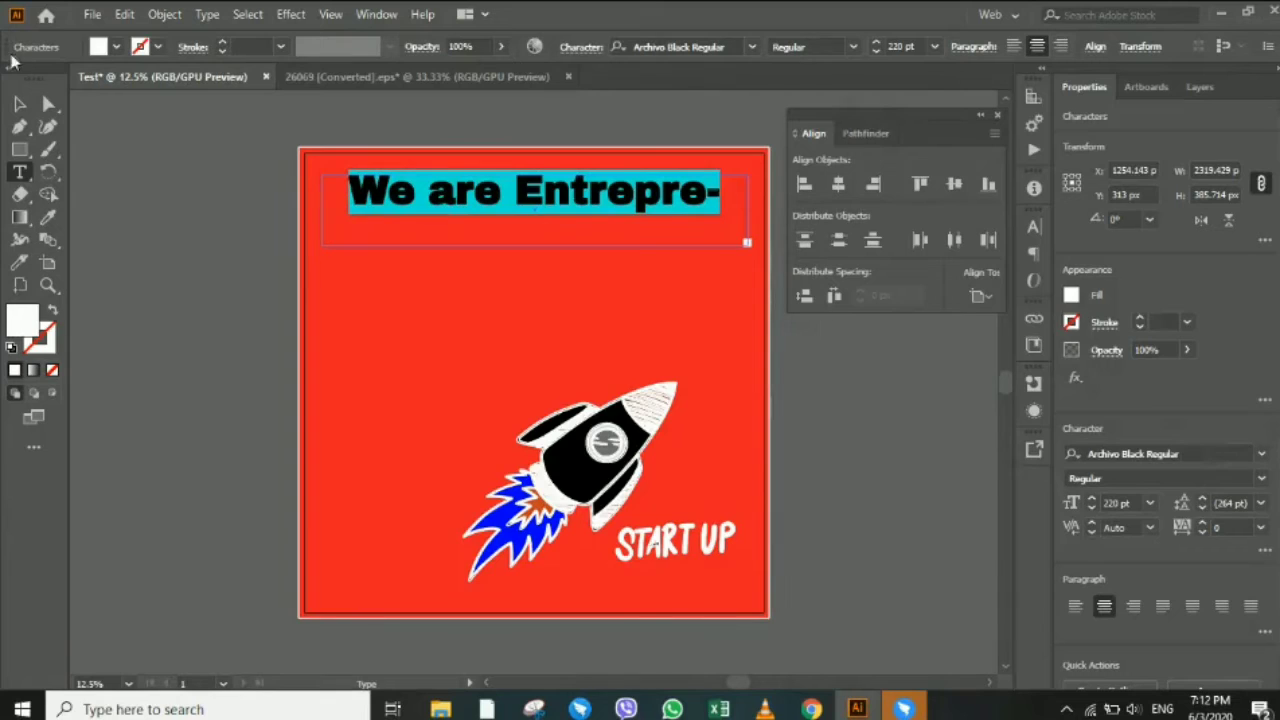
left_click(19, 103)
double_click(492, 200)
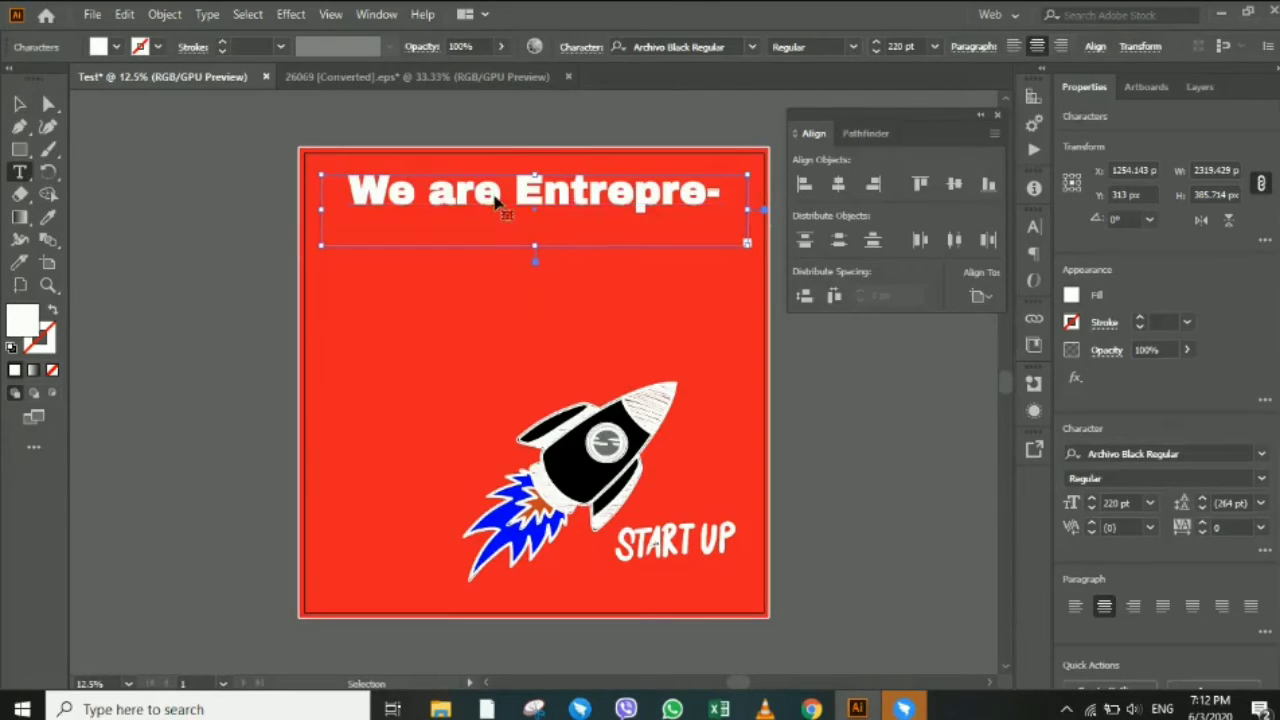
key("ctrl+a")
key("ctrl+shift+comma")
key("ctrl+shift+comma")
key("ctrl+shift+comma")
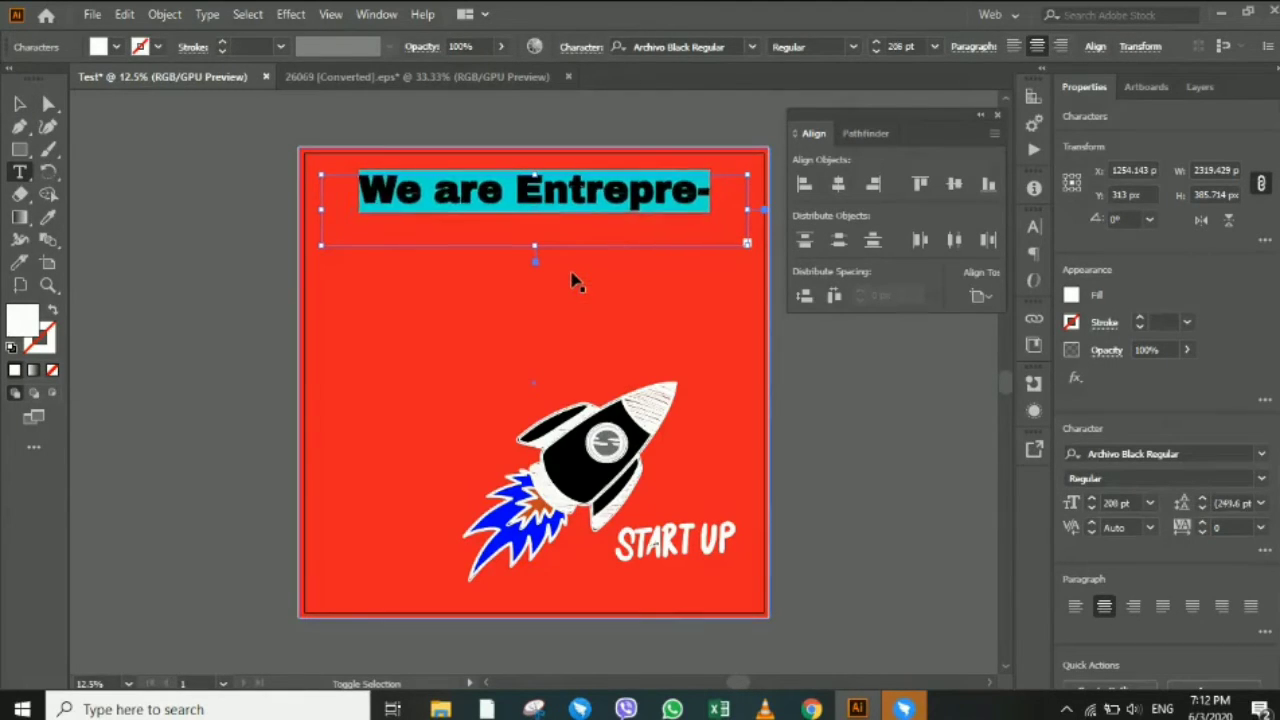
key("ctrl+shift+comma")
key("ctrl+shift+comma")
key("ctrl+shift+comma")
key("ctrl+shift+comma")
key("ctrl+shift+comma")
key("ctrl+shift+comma")
key("ctrl+shift+comma")
key("ctrl+shift+comma")
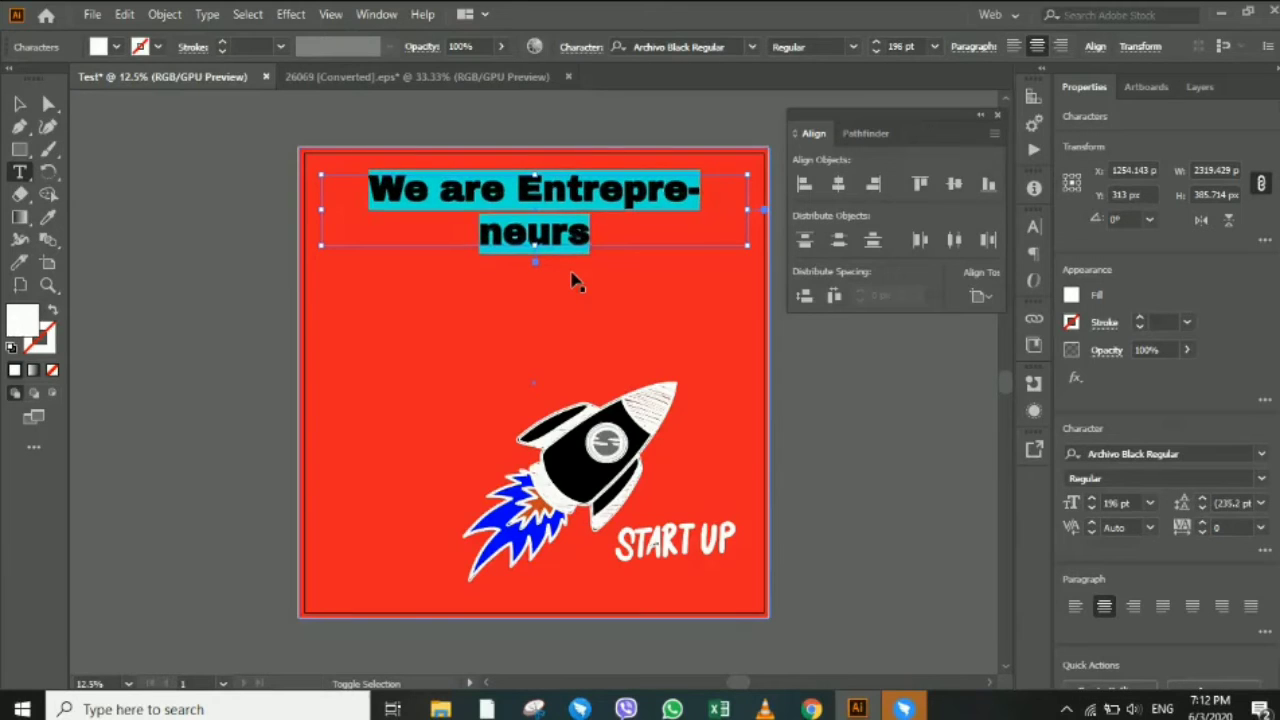
key("ctrl+shift+comma")
key("ctrl+shift+comma")
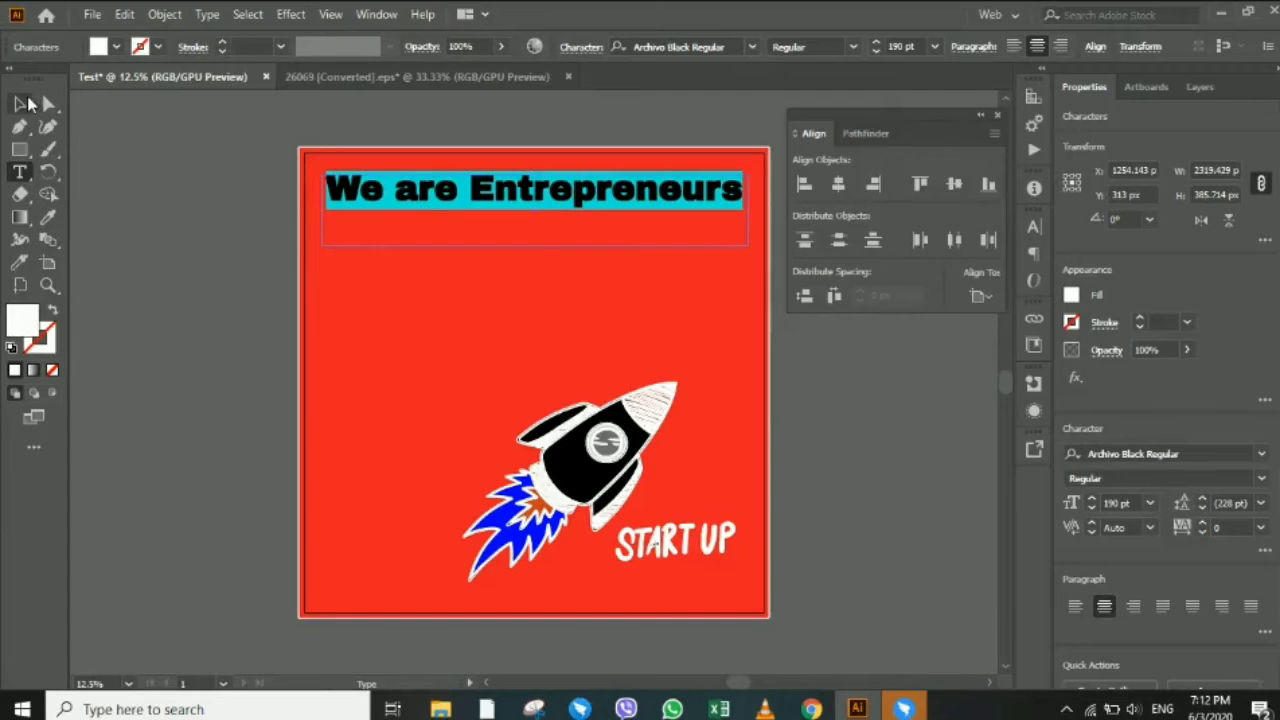
left_click(19, 103)
left_click(674, 232)
left_click(650, 203)
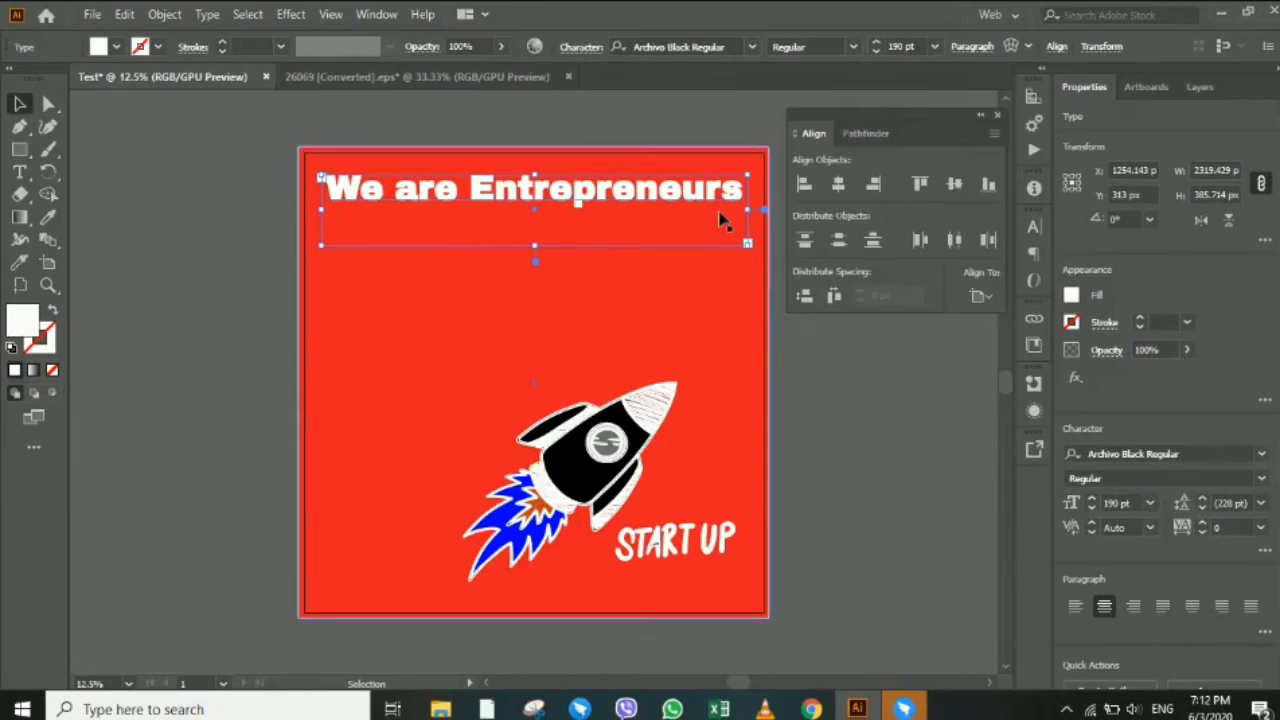
Shrink the heading slightly and raise its letter tracking to 43.
key("ctrl+shift+comma")
key("ctrl+shift+comma")
key("ctrl+shift+comma")
key("ctrl+shift+comma")
key("ctrl+shift+comma")
key("ctrl+shift+comma")
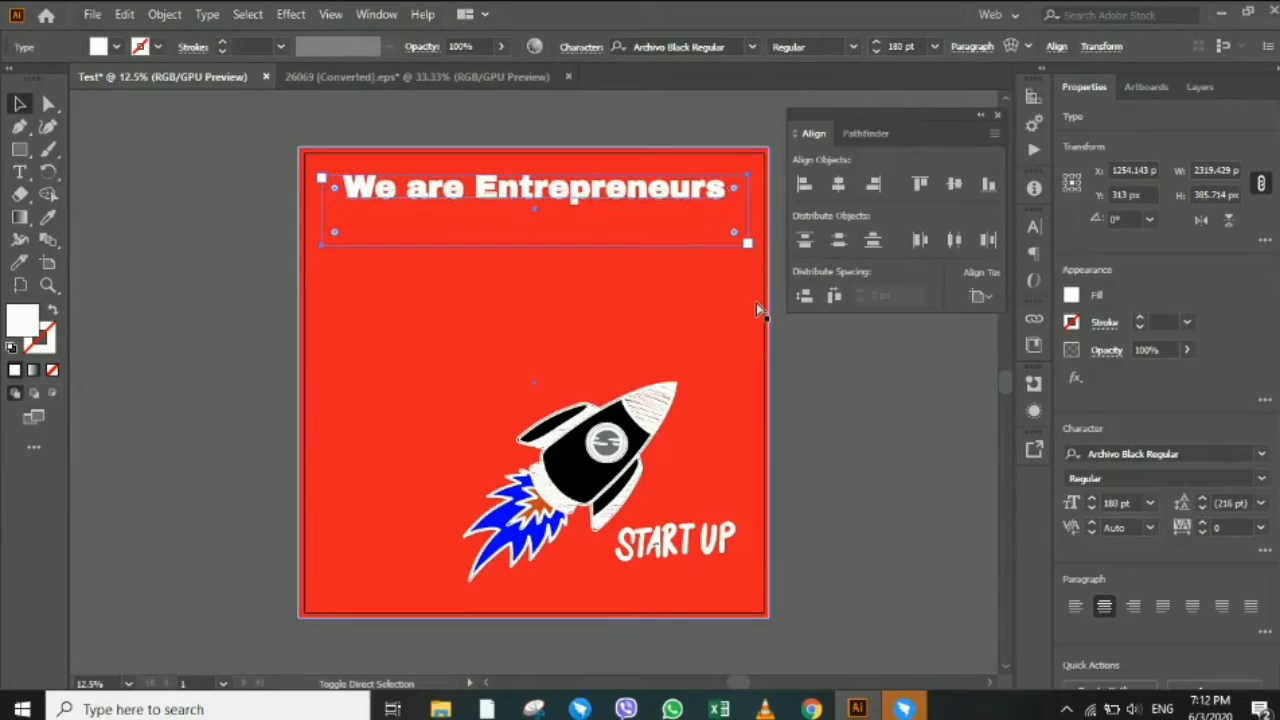
key("ctrl+shift+comma")
key("ctrl+shift+comma")
key("ctrl+shift+comma")
key("ctrl+shift+comma")
key("ctrl+shift+comma")
key("ctrl+shift+comma")
key("ctrl+shift+comma")
key("ctrl+shift+comma")
key("ctrl+shift+comma")
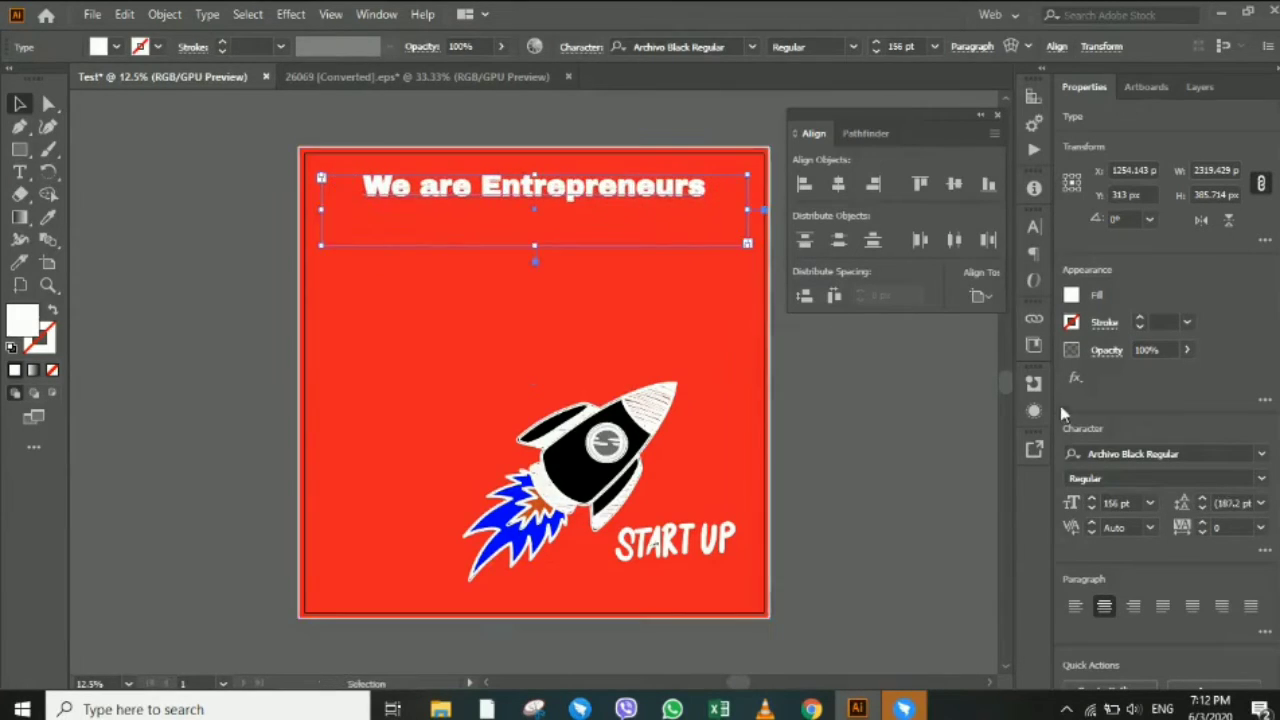
left_click(1204, 523)
left_click(1204, 523)
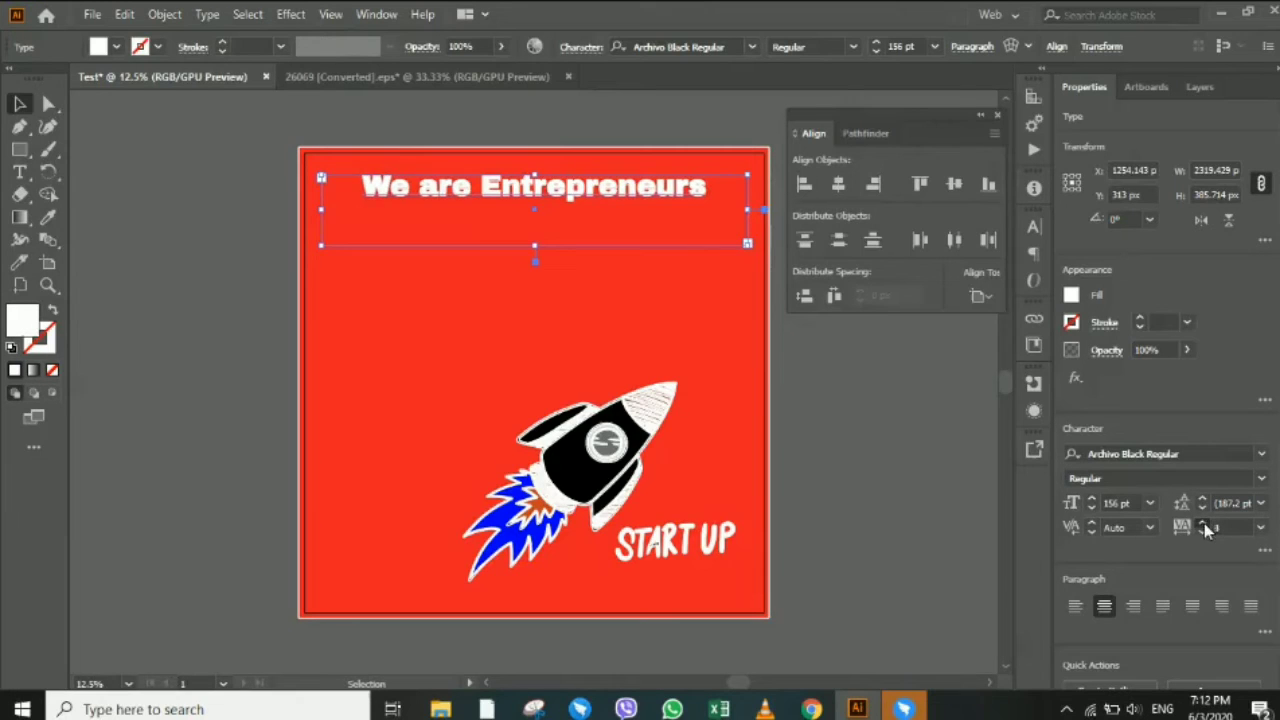
left_click(1202, 523)
left_click(1202, 523)
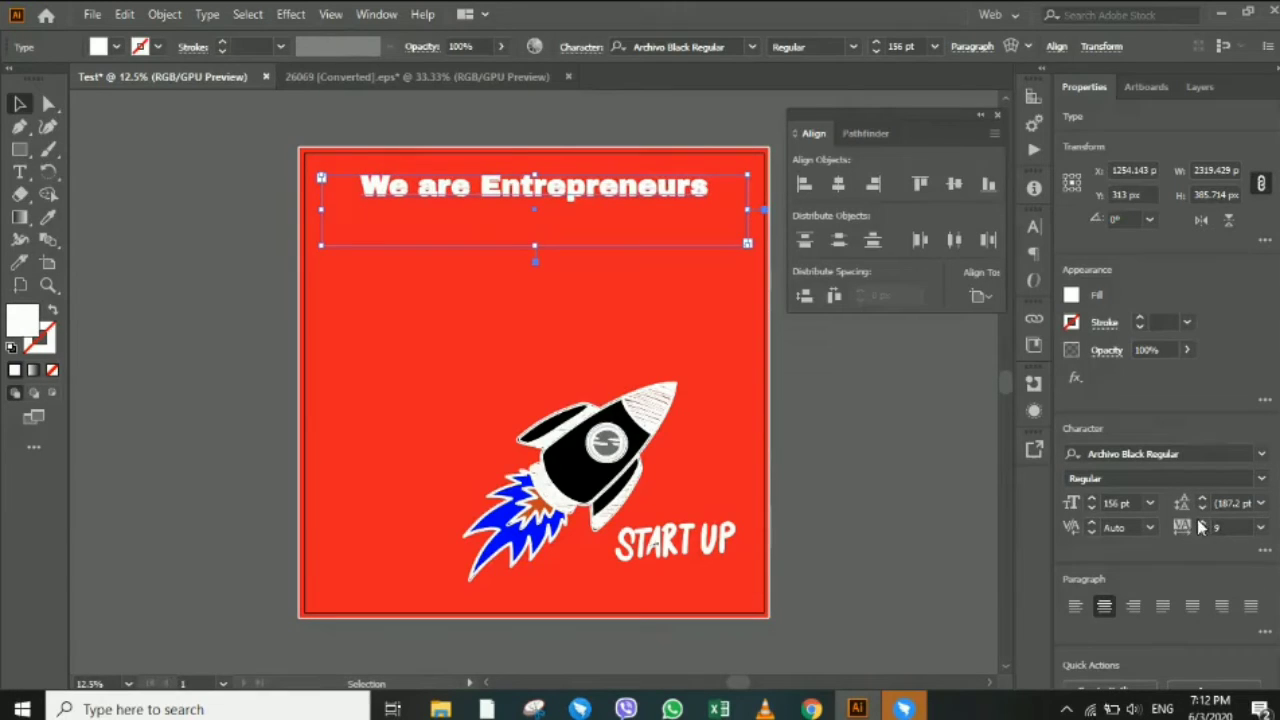
left_click(1203, 499)
left_click(1205, 523)
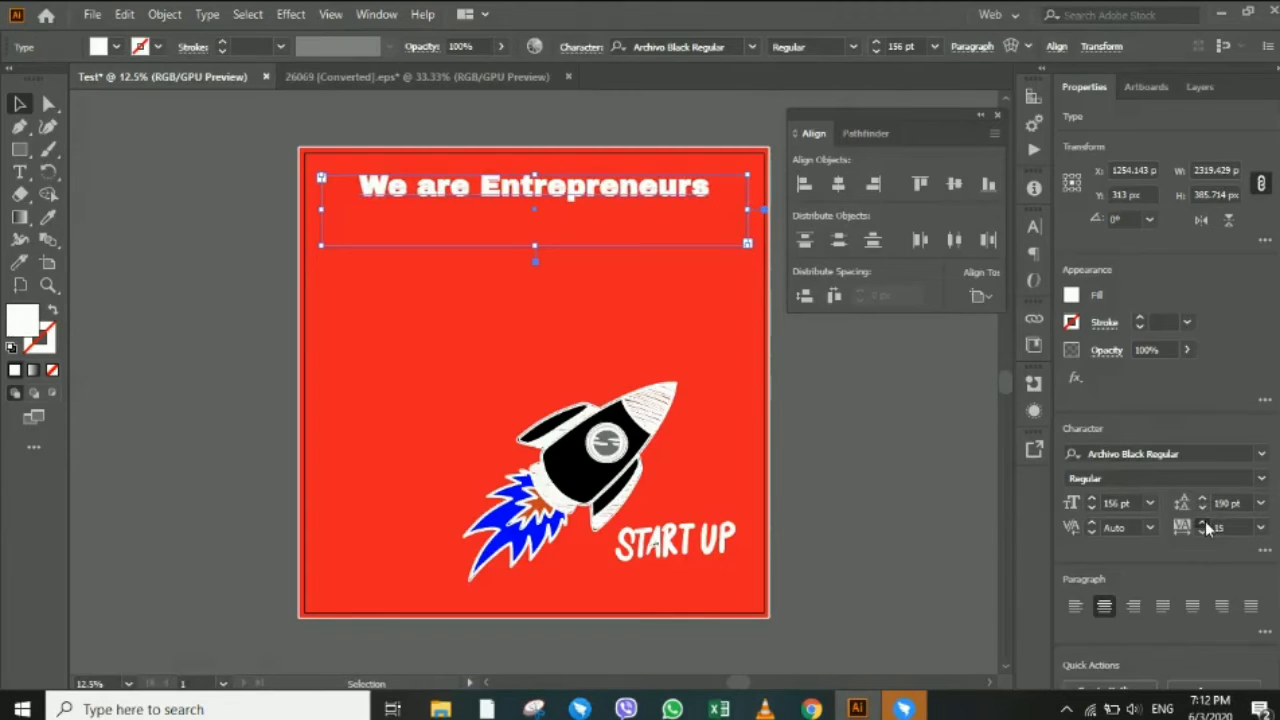
left_click(1205, 523)
left_click(1205, 523)
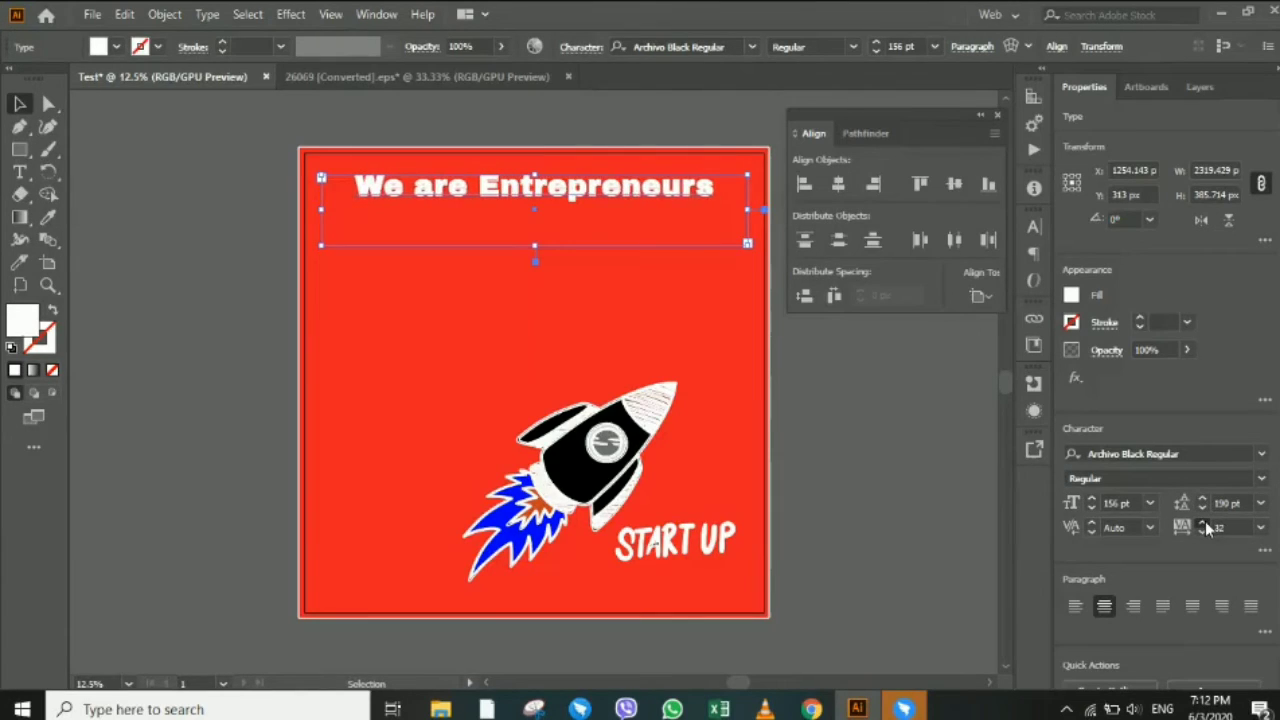
left_click(1205, 523)
left_click(1205, 523)
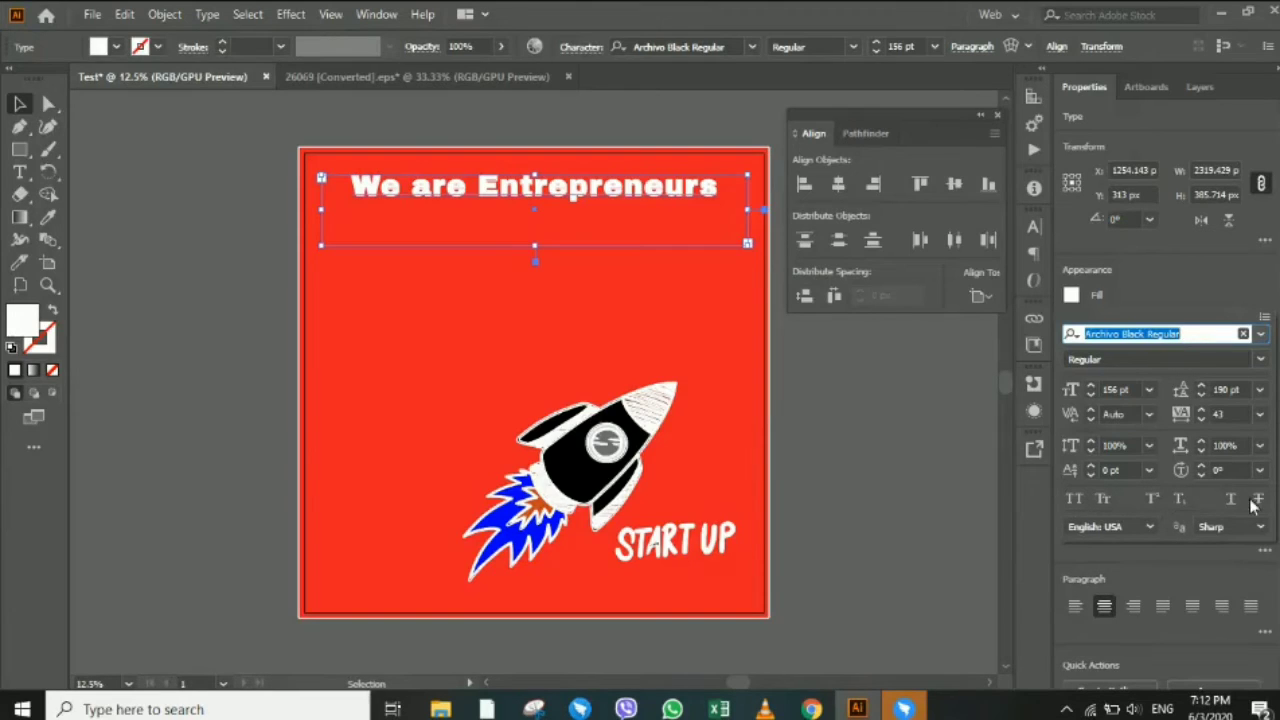
Make the heading All Caps and nudge it slightly lower on the poster.
left_click(1073, 499)
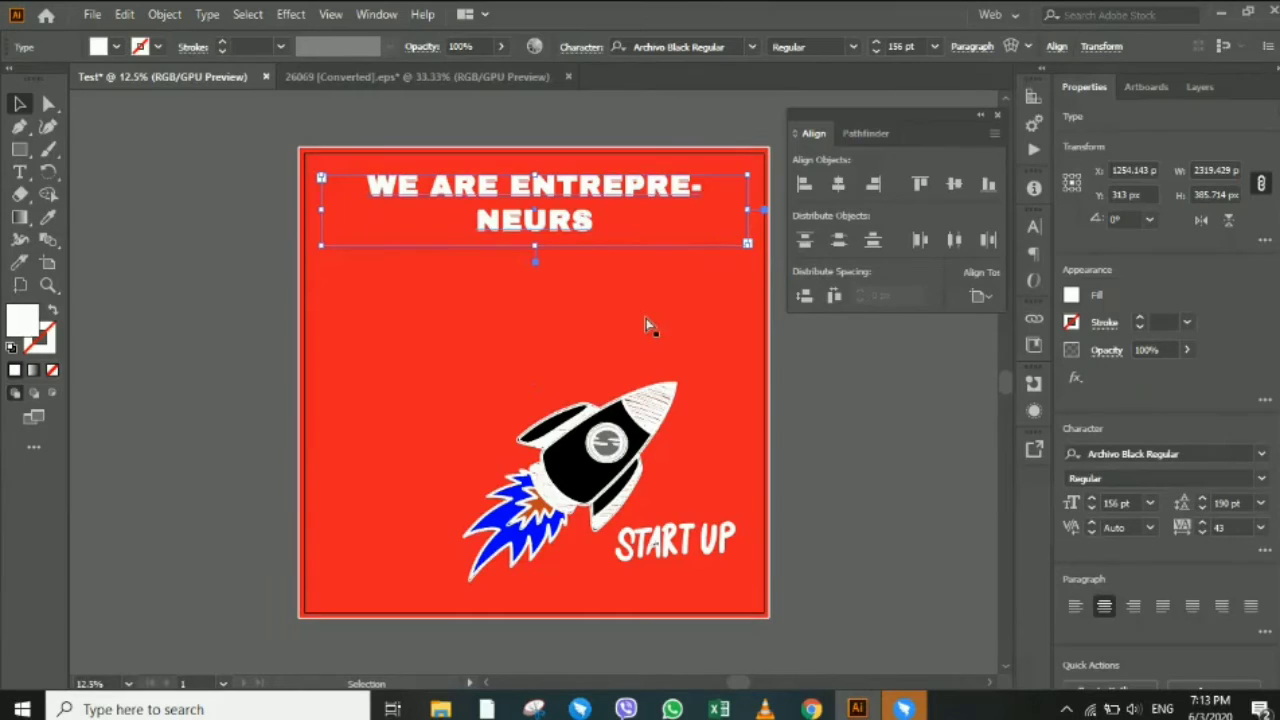
left_click(842, 440)
left_click_drag(634, 192, 639, 203)
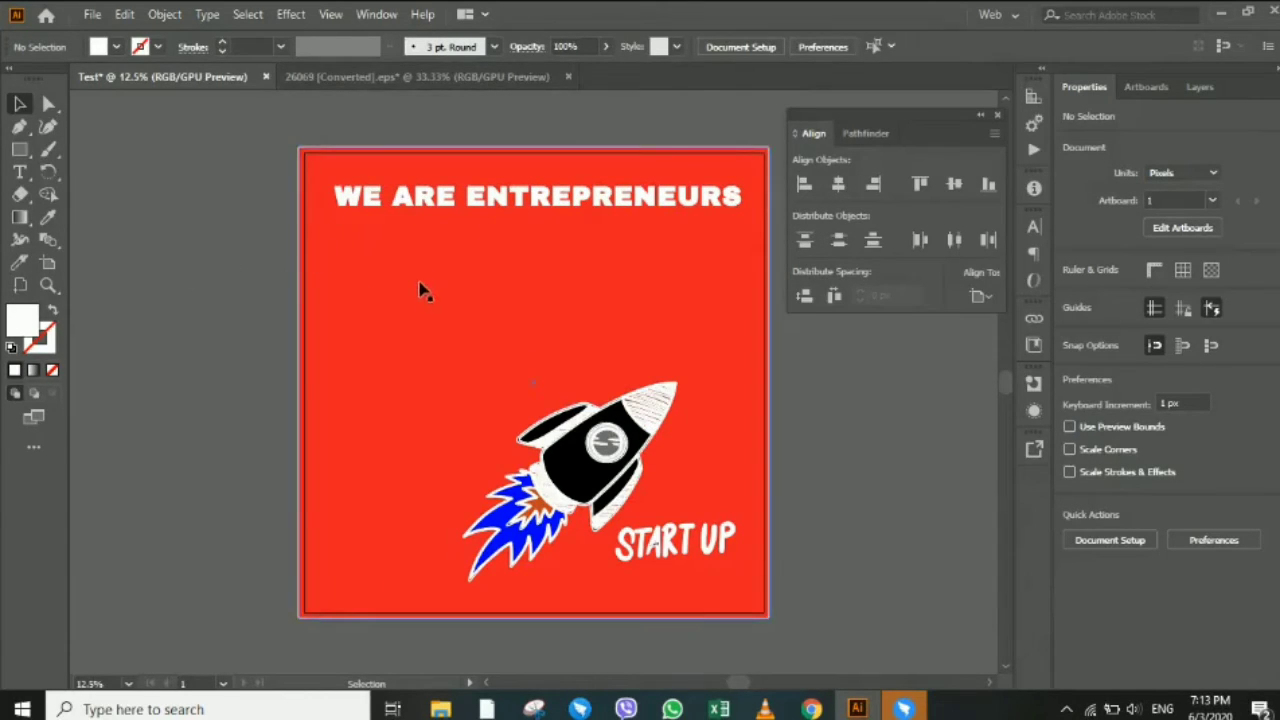
On the Freepik Entrepreneurship Vectors page, open the Business Target dartboard illustration.
left_click(811, 709)
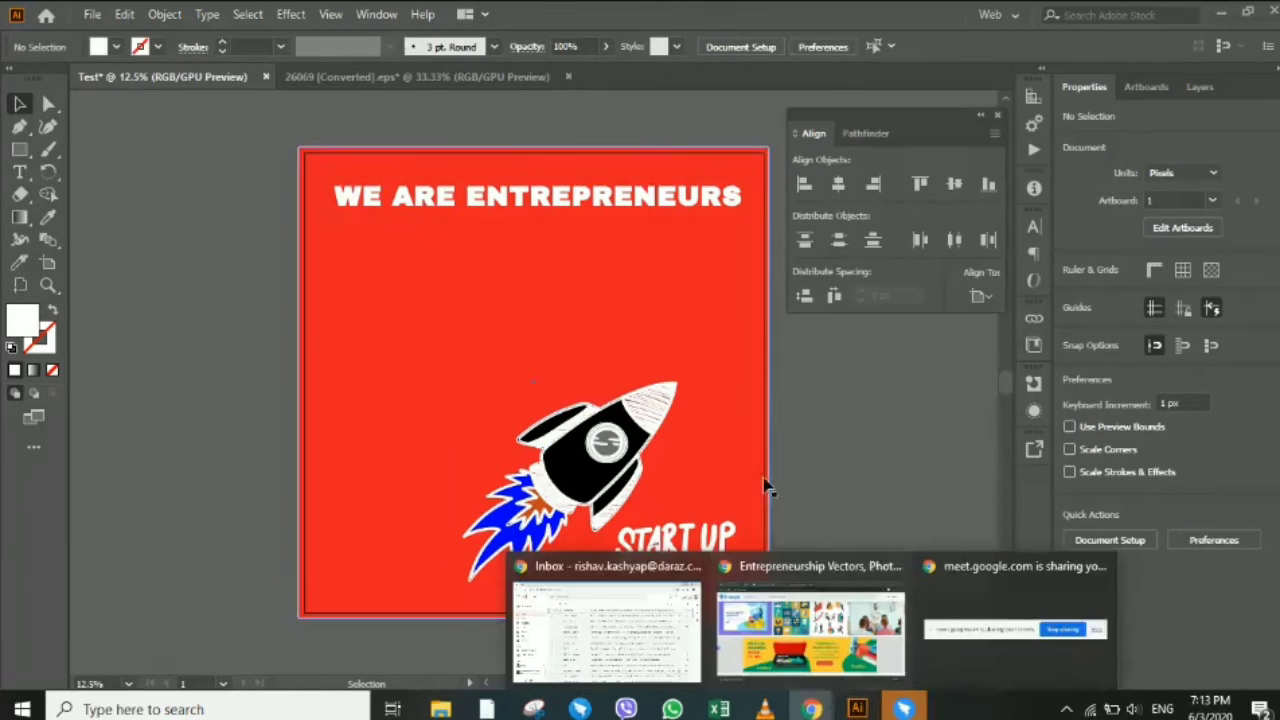
left_click(808, 603)
scroll(722, 480, "down", 2)
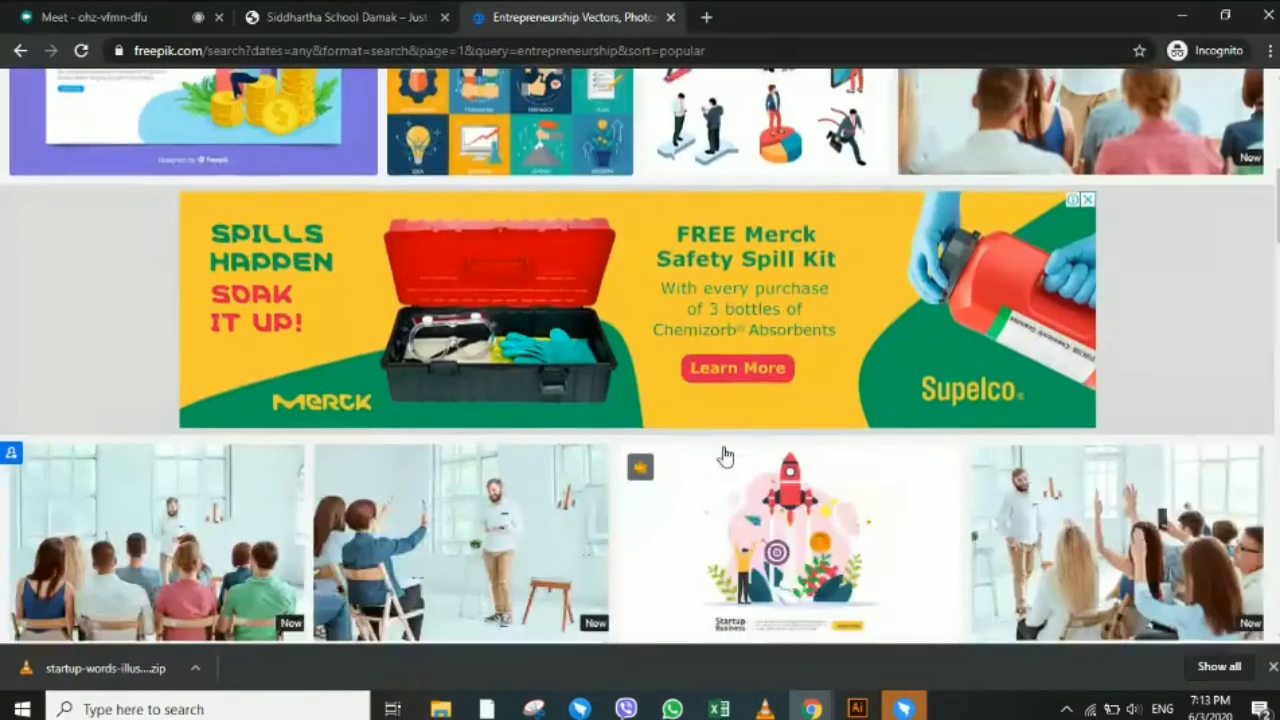
scroll(724, 456, "down", 4)
scroll(720, 440, "down", 2)
scroll(715, 420, "down", 1)
scroll(707, 402, "up", 1)
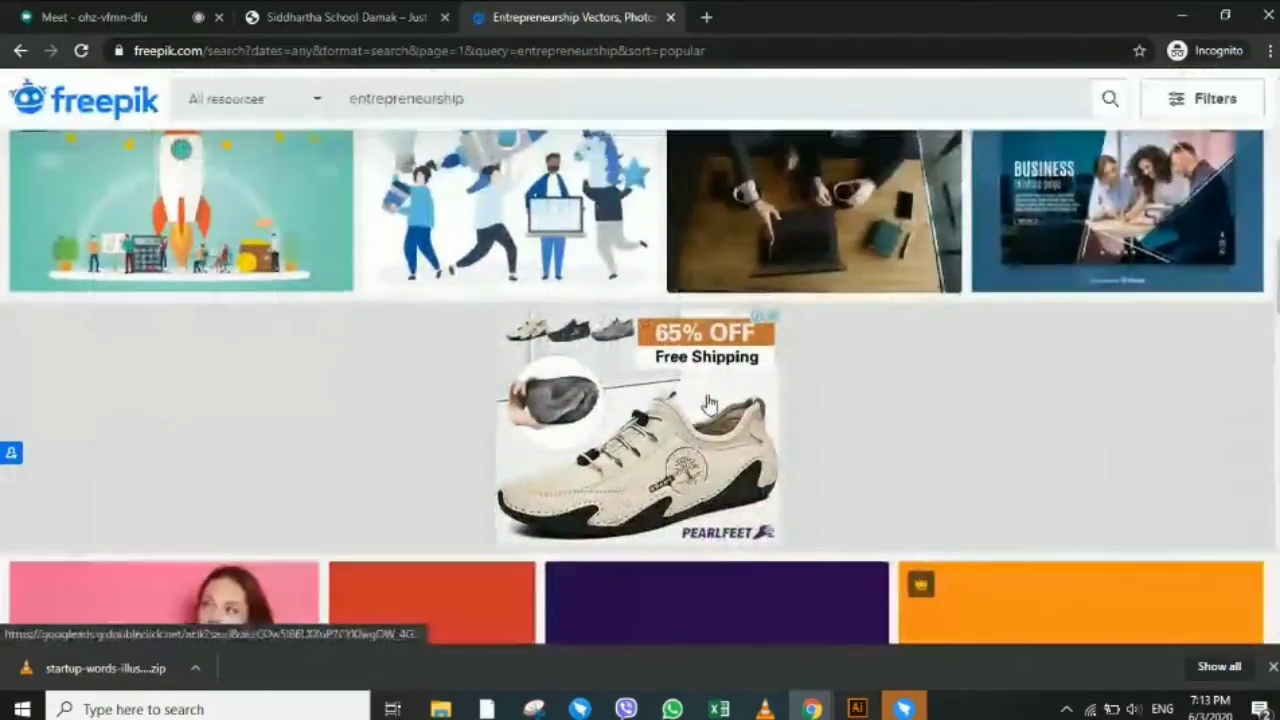
scroll(707, 402, "down", 4)
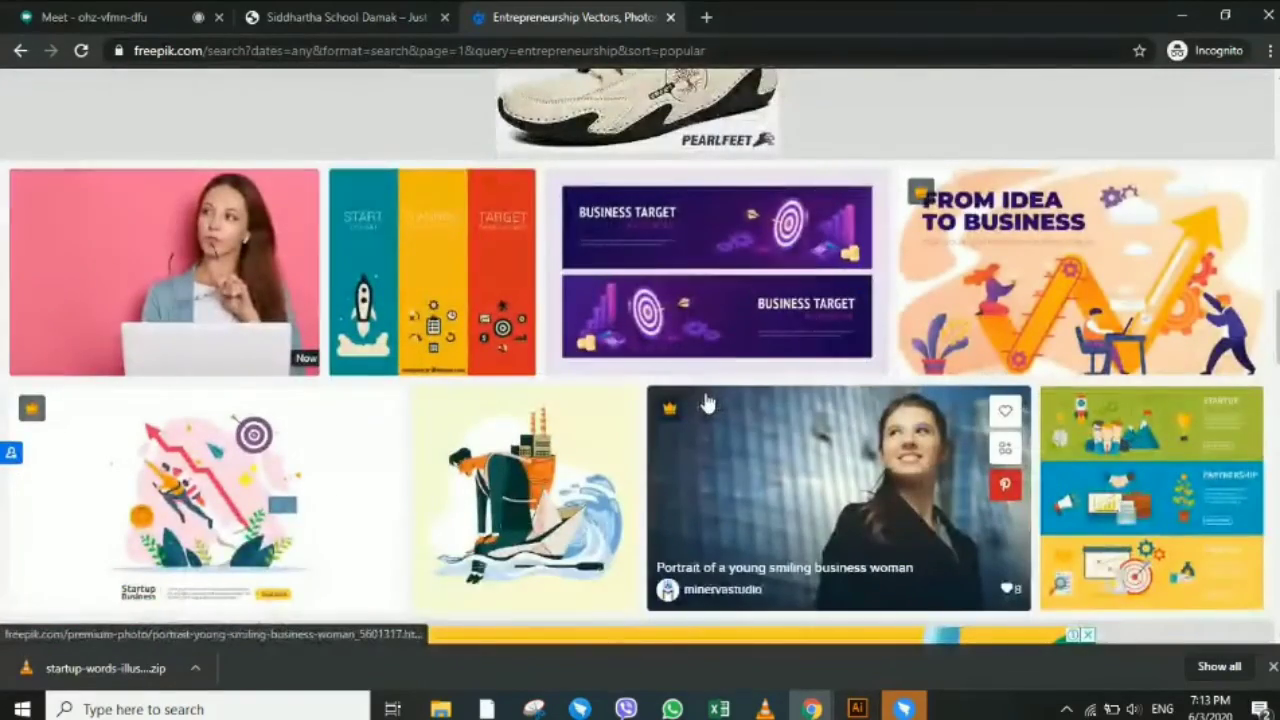
scroll(707, 402, "down", 1)
scroll(706, 400, "down", 2)
scroll(705, 397, "down", 1)
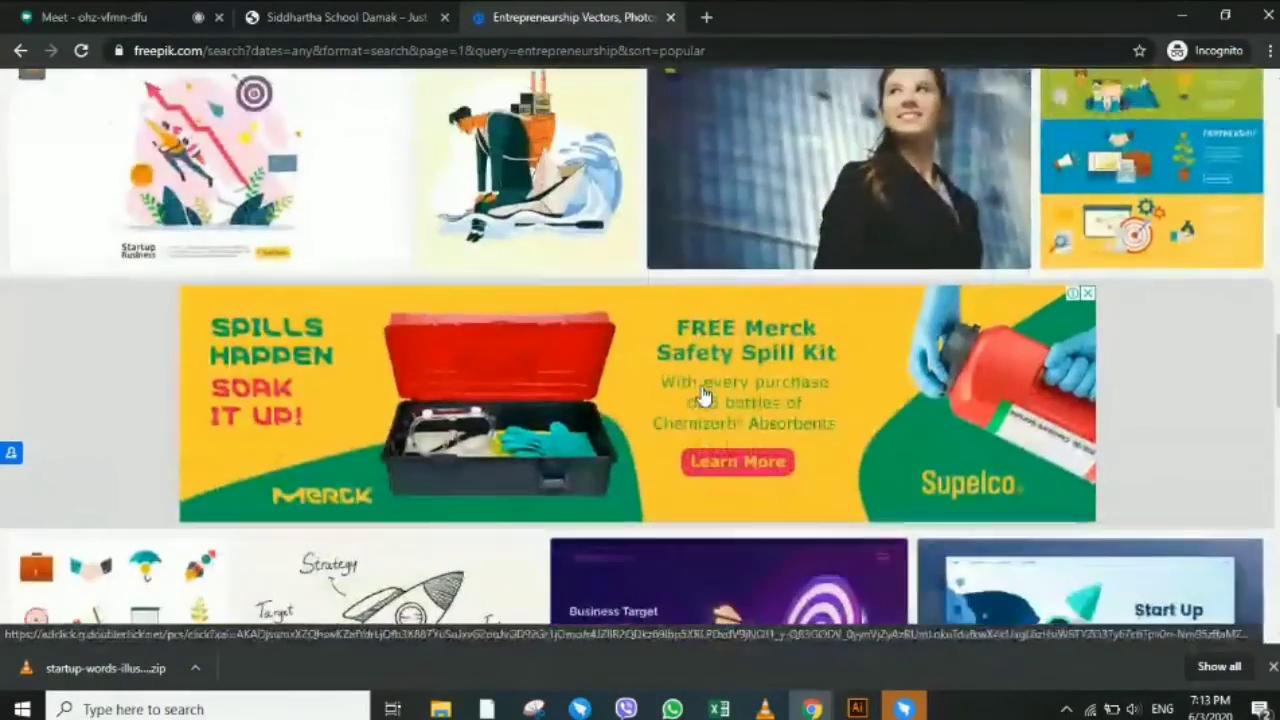
scroll(703, 395, "down", 1)
scroll(703, 395, "down", 1)
scroll(760, 300, "down", 2)
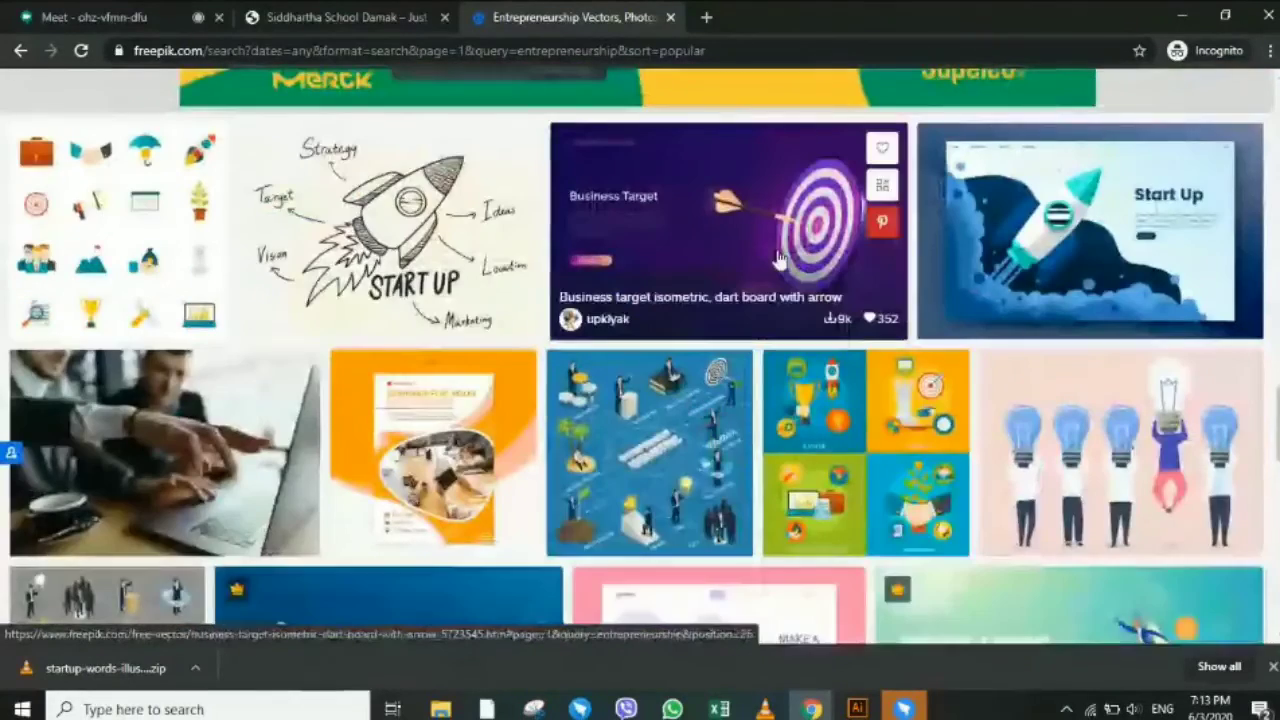
left_click(780, 256)
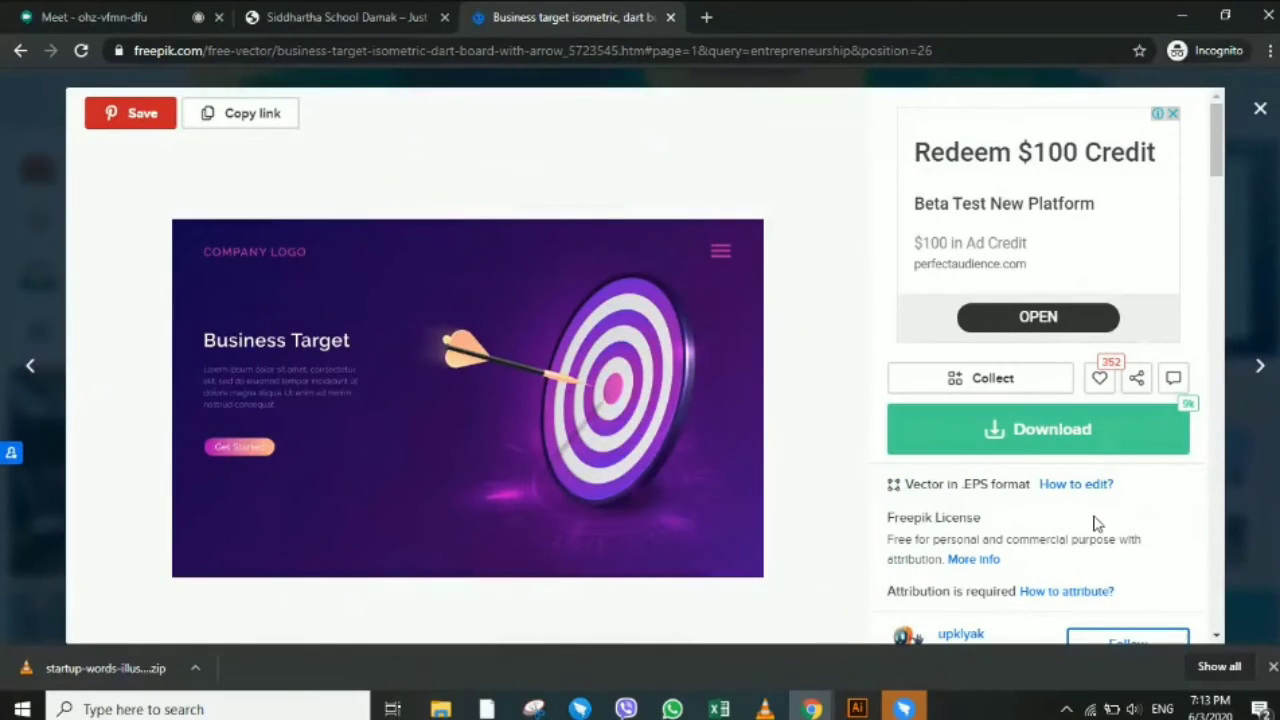
Download the dartboard vector for free as a zip.
scroll(990, 537, "down", 1)
scroll(1023, 486, "up", 1)
left_click(1040, 428)
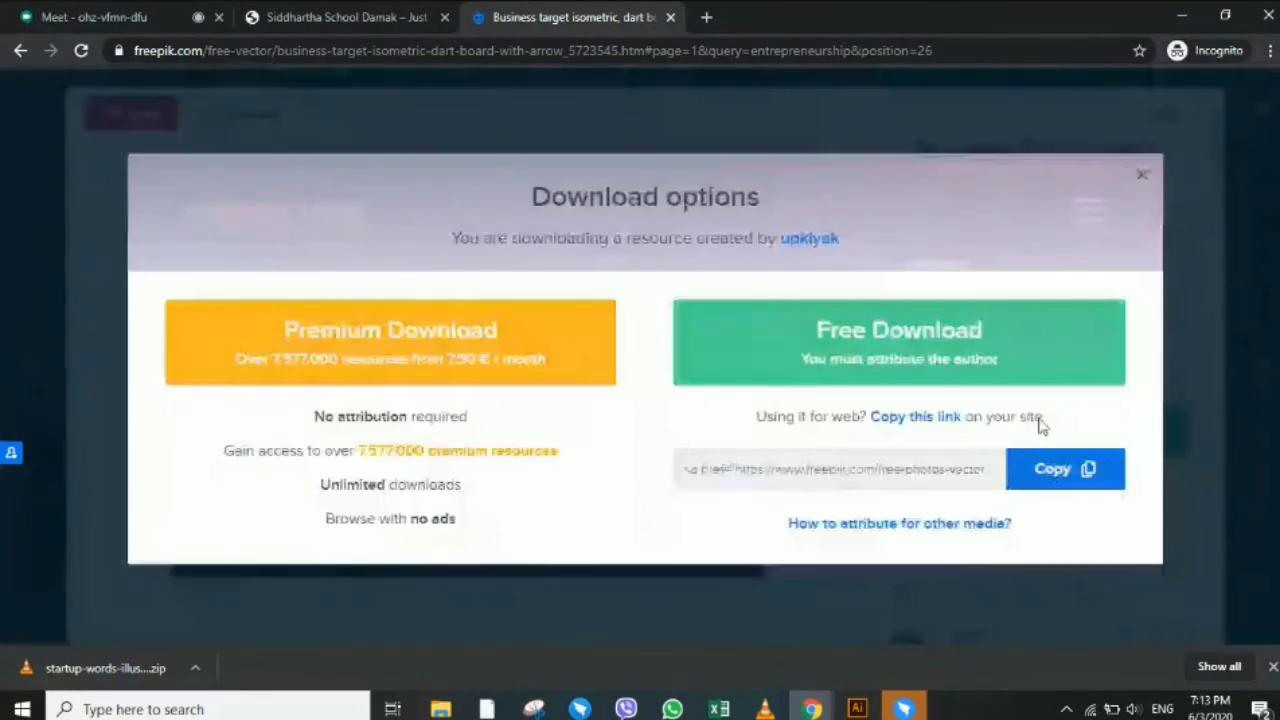
left_click(1141, 174)
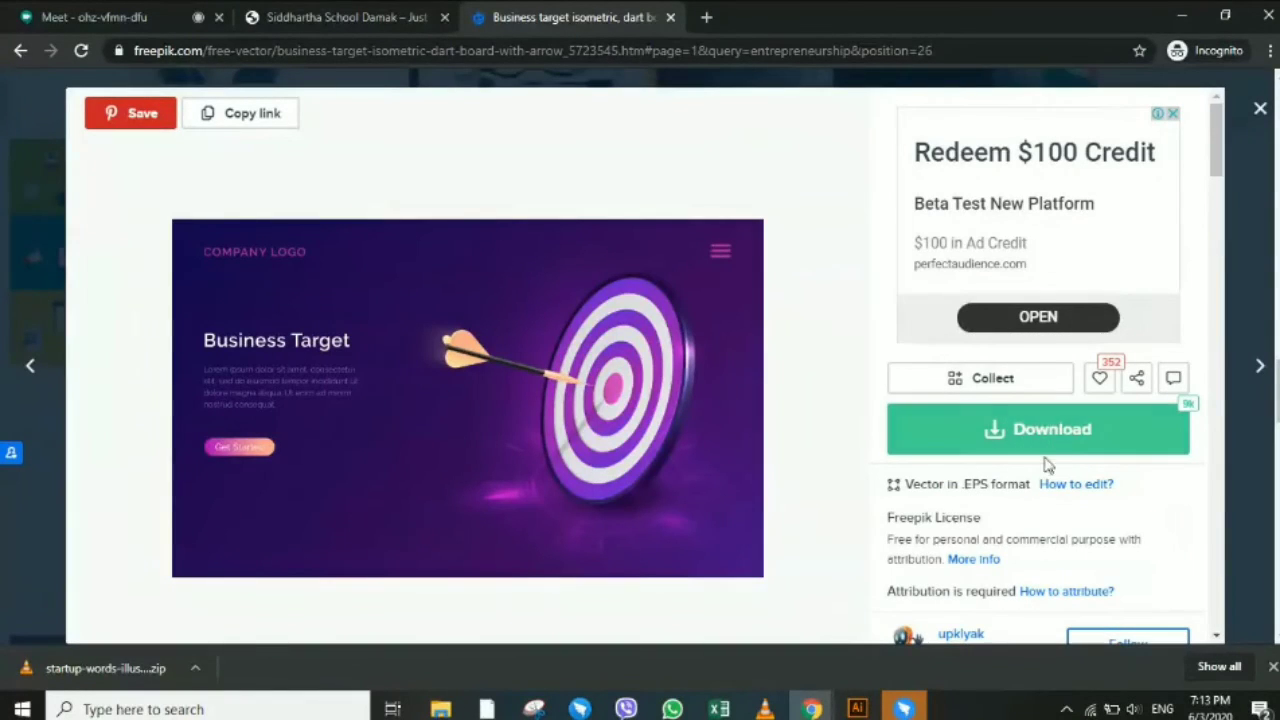
left_click(1062, 425)
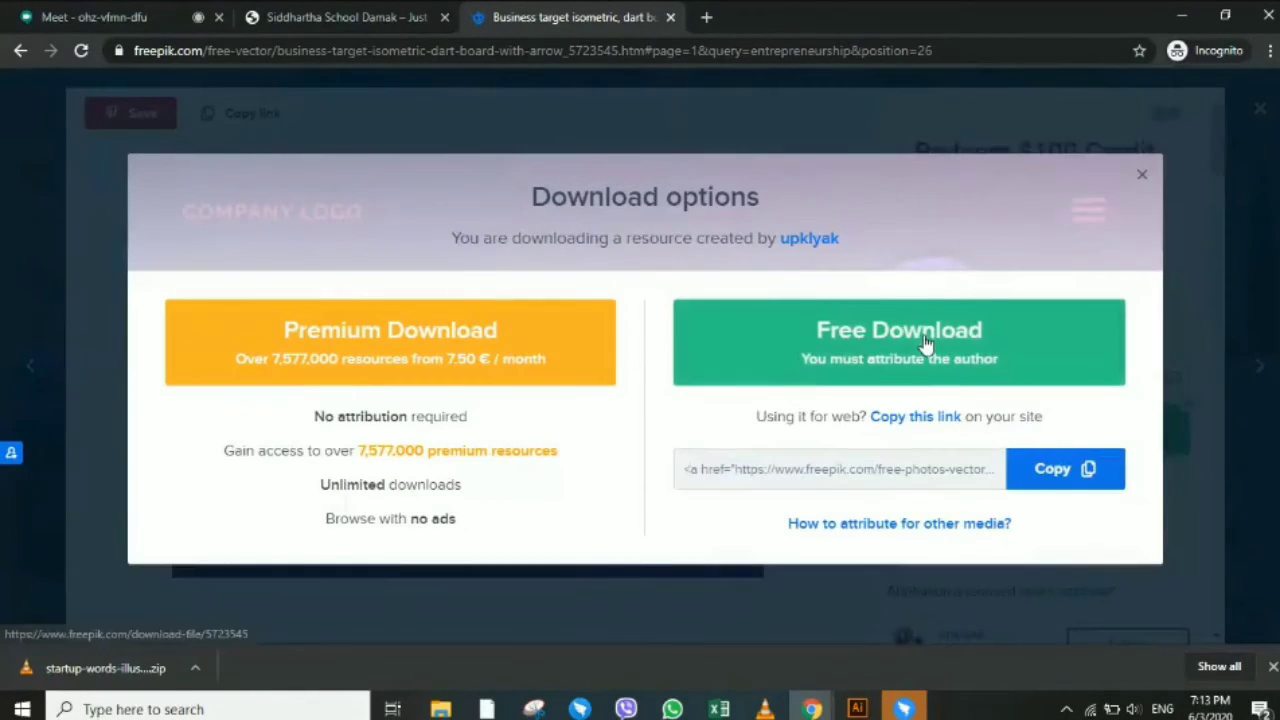
left_click(880, 355)
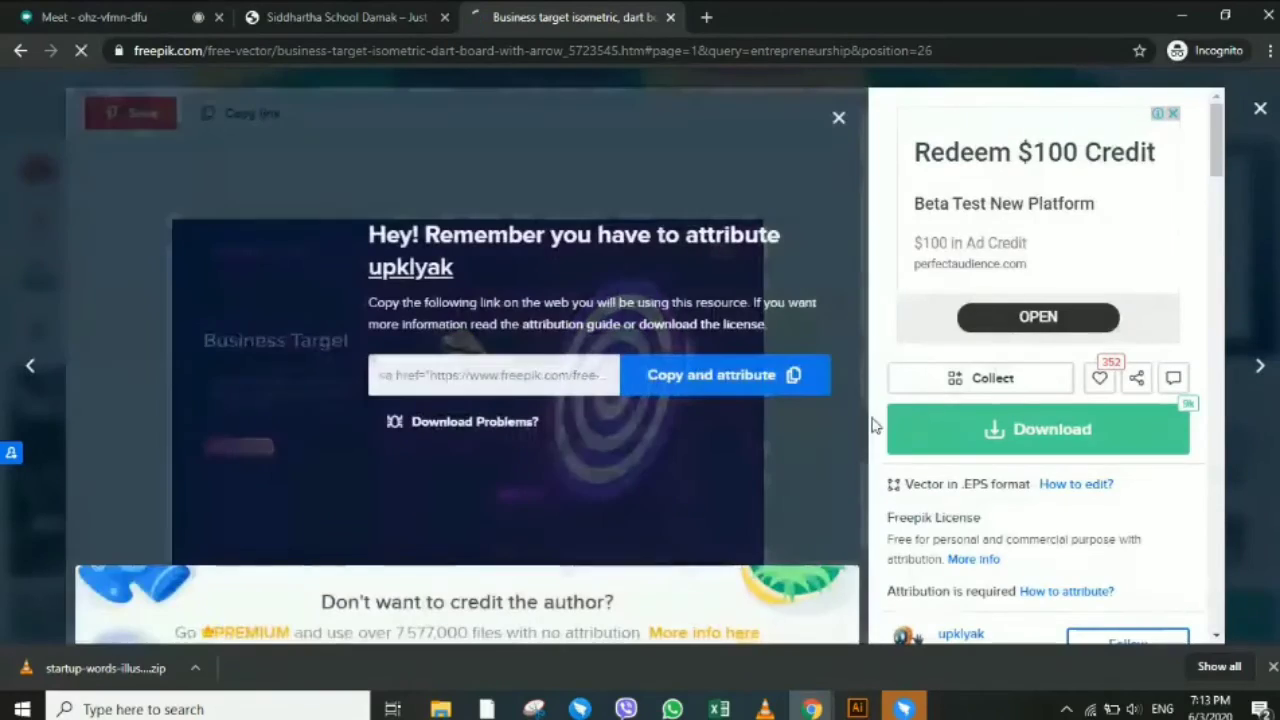
left_click(194, 668)
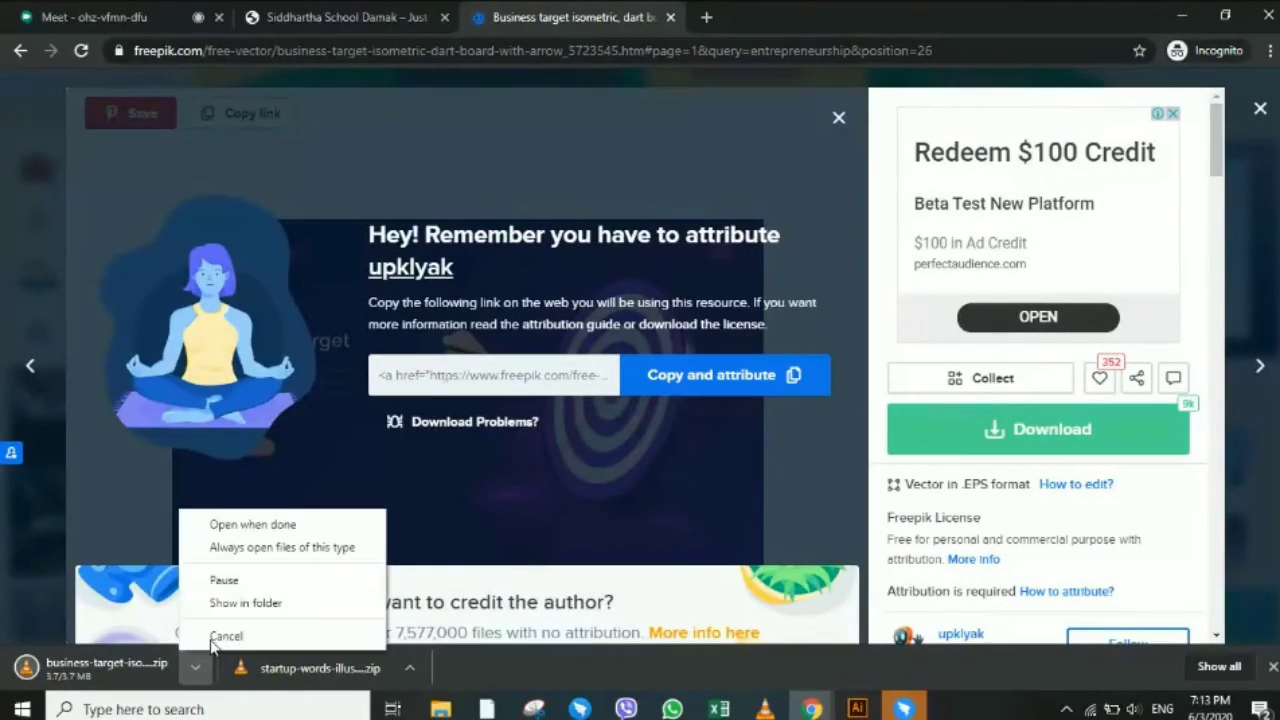
Paste the dart-board zip into C:\zVikalp\2Imp.
left_click(238, 604)
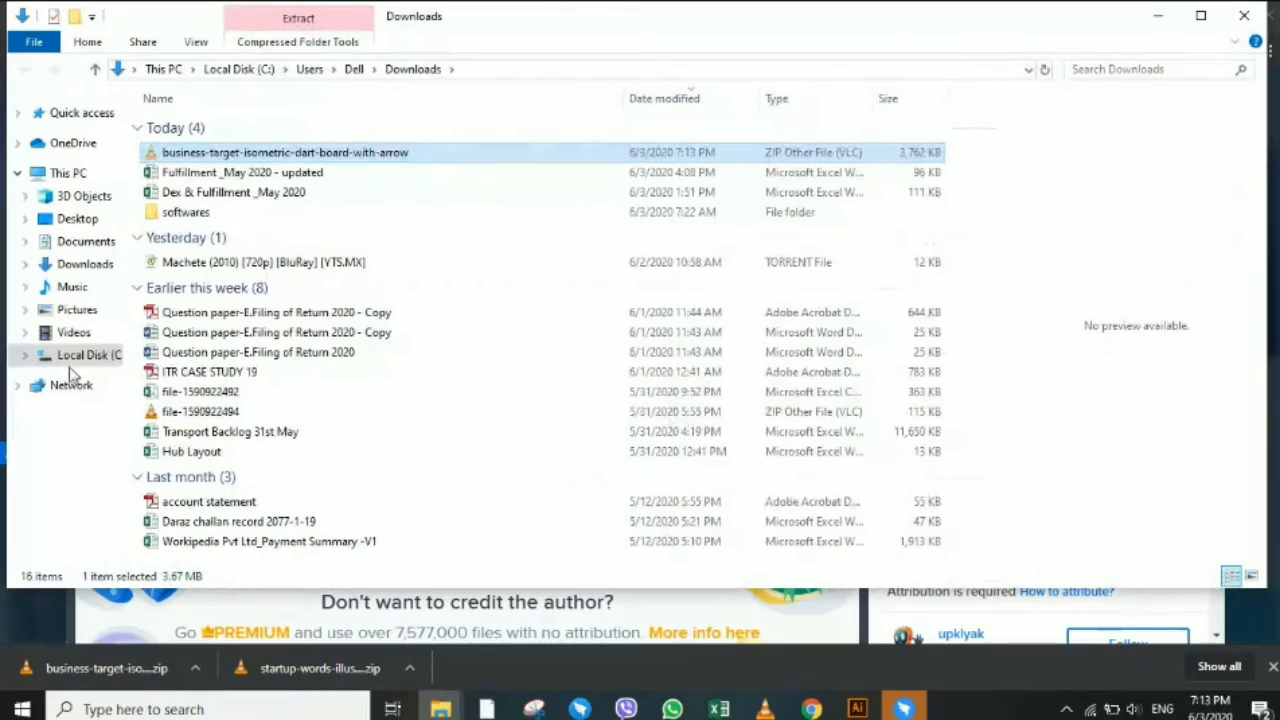
mouse_move(70, 360)
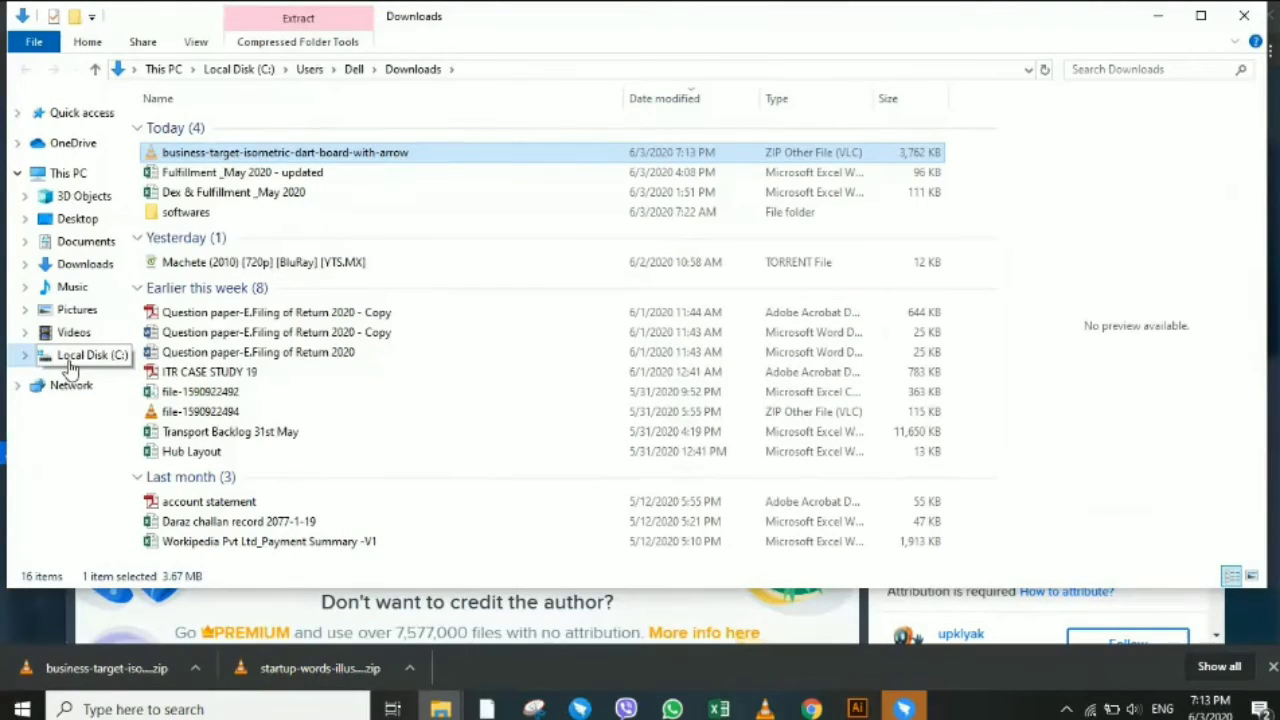
left_click(70, 360)
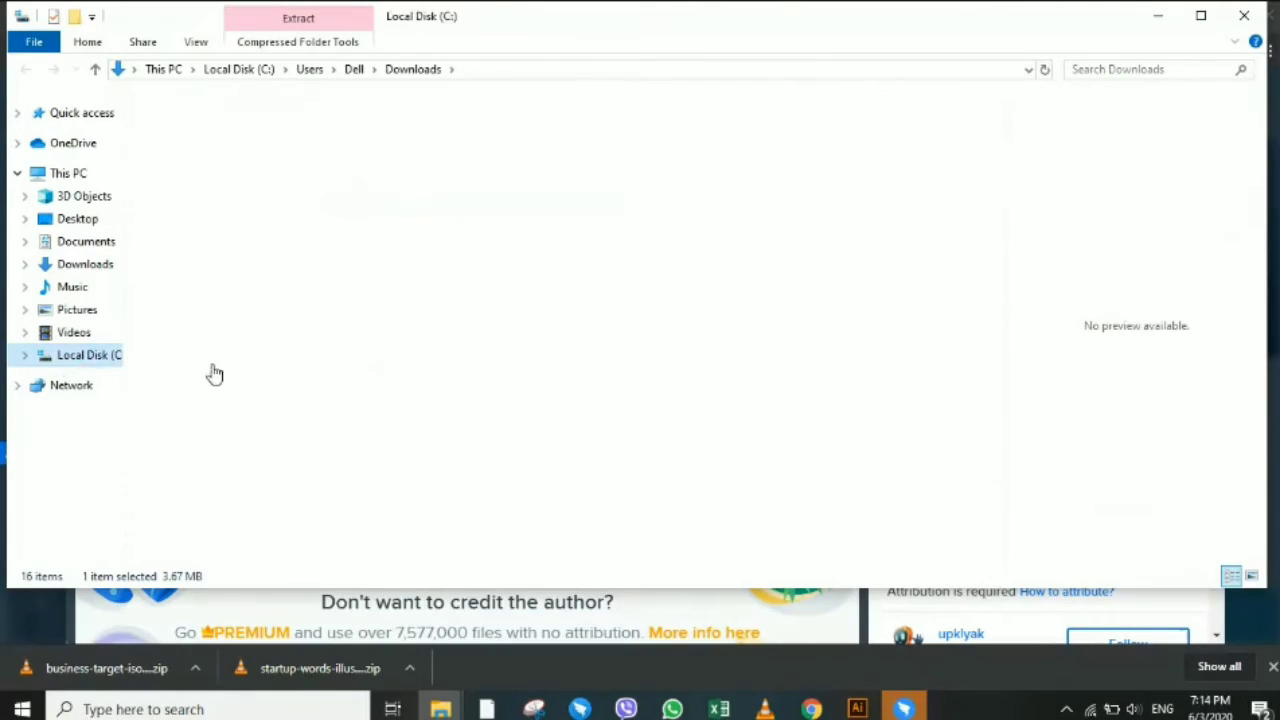
double_click(268, 305)
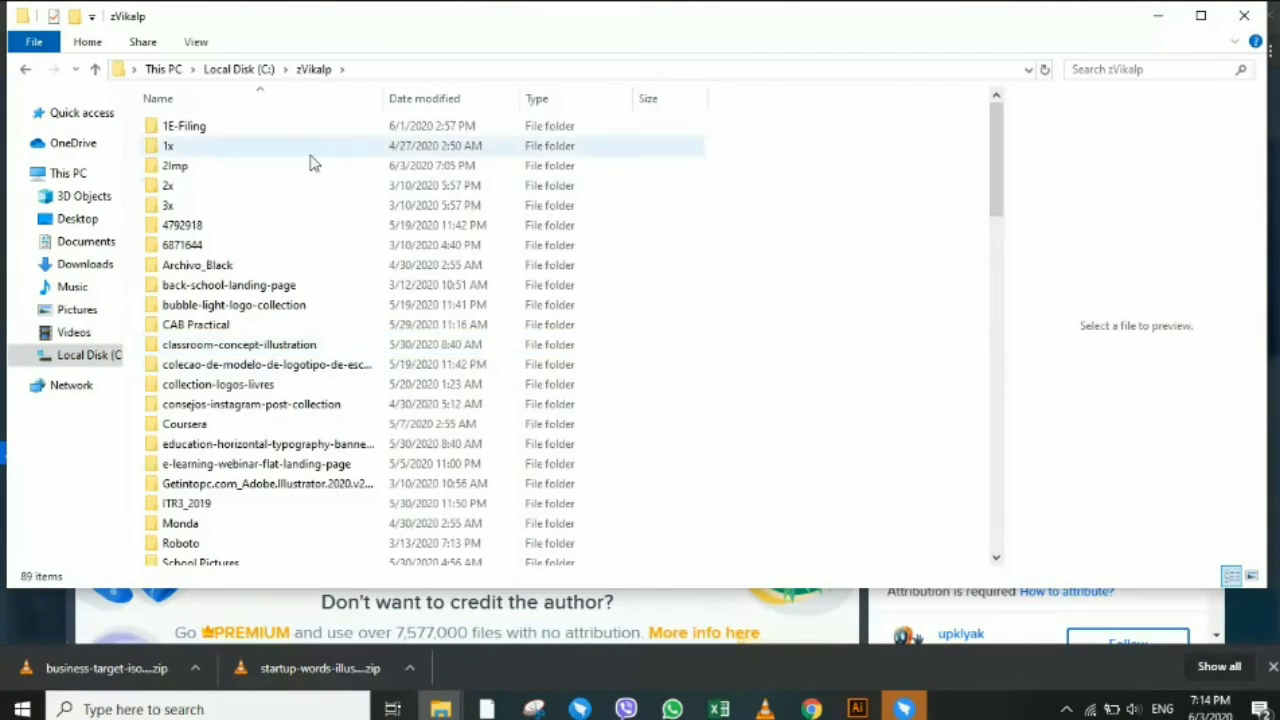
double_click(309, 166)
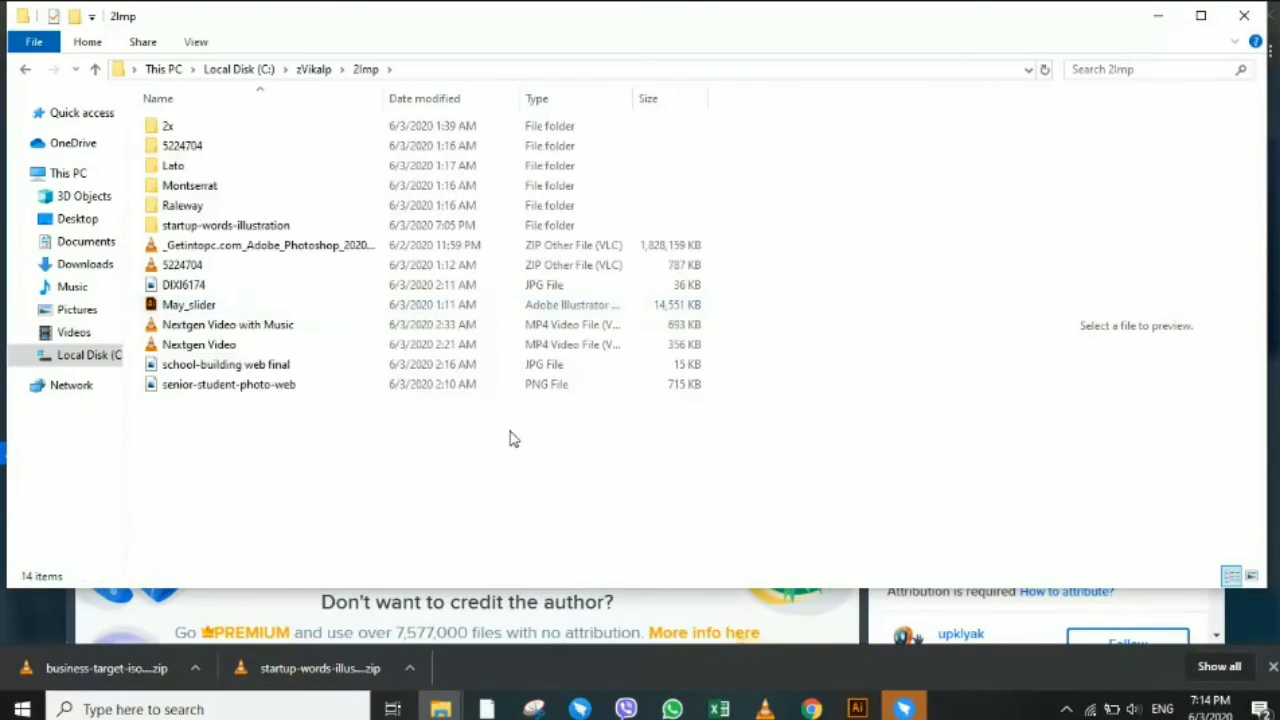
key("ctrl+v")
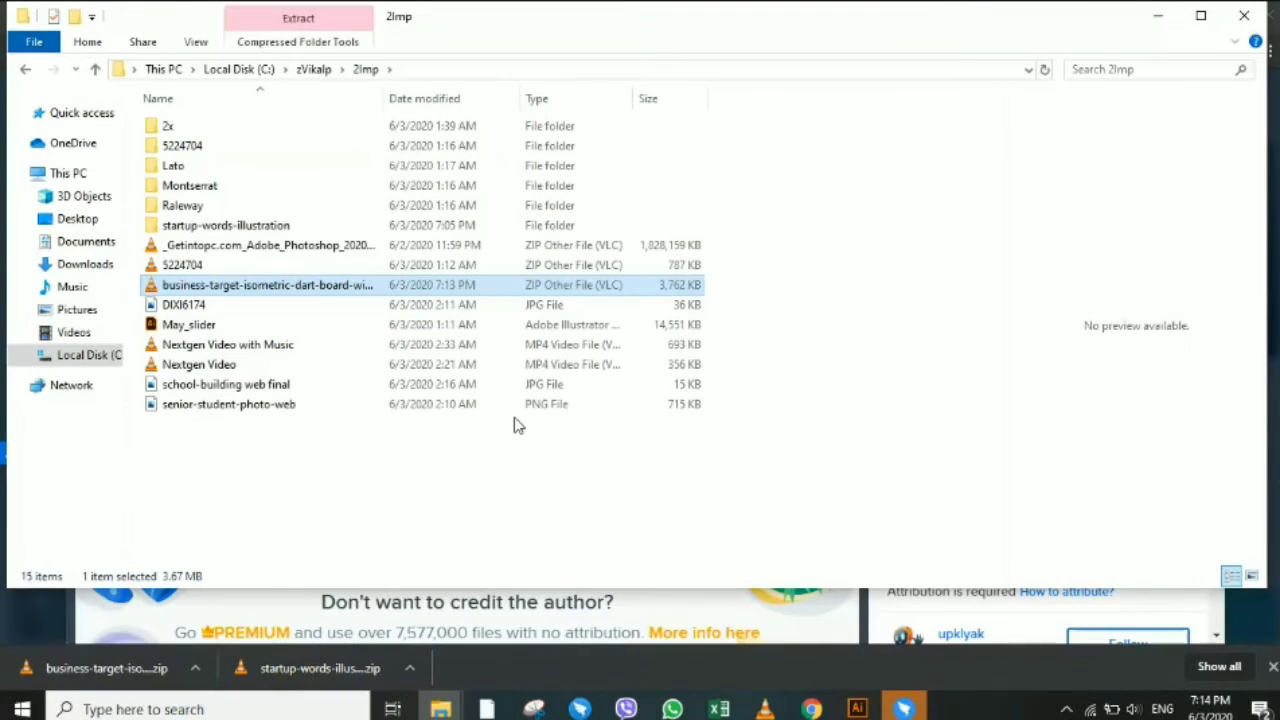
Extract the zip into its own folder and permanently delete the zip.
right_click(336, 287)
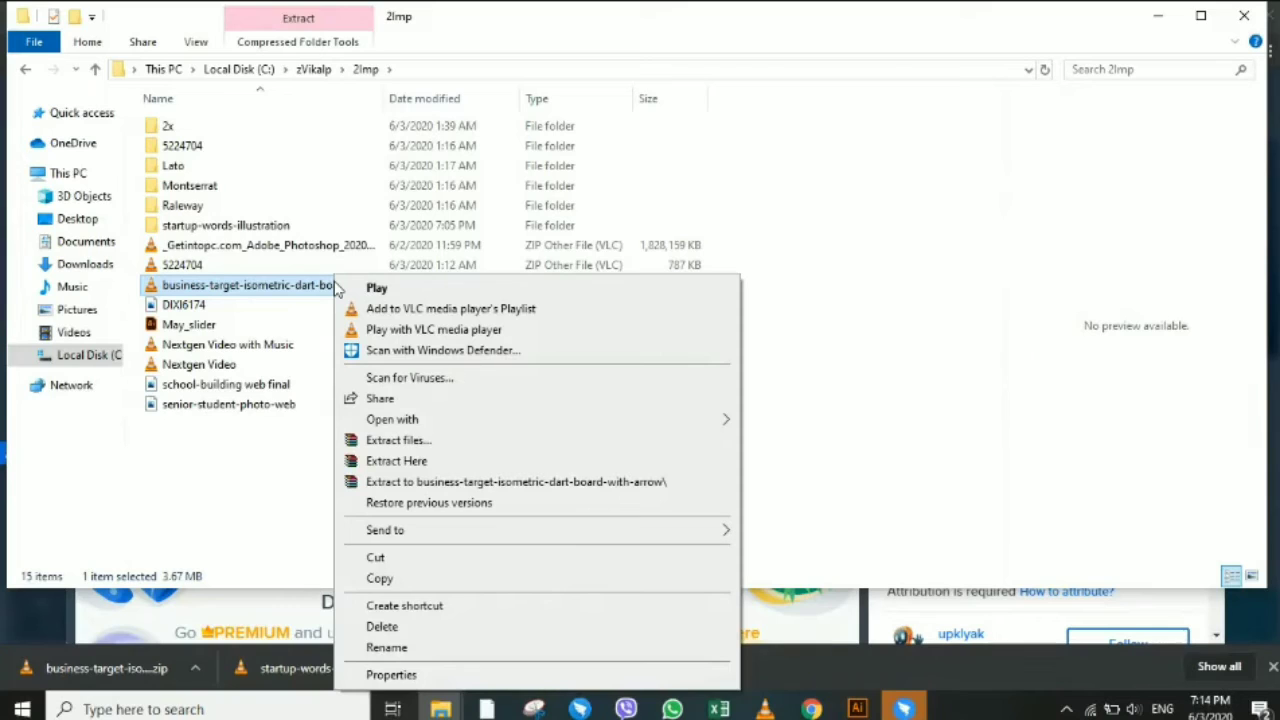
left_click(432, 484)
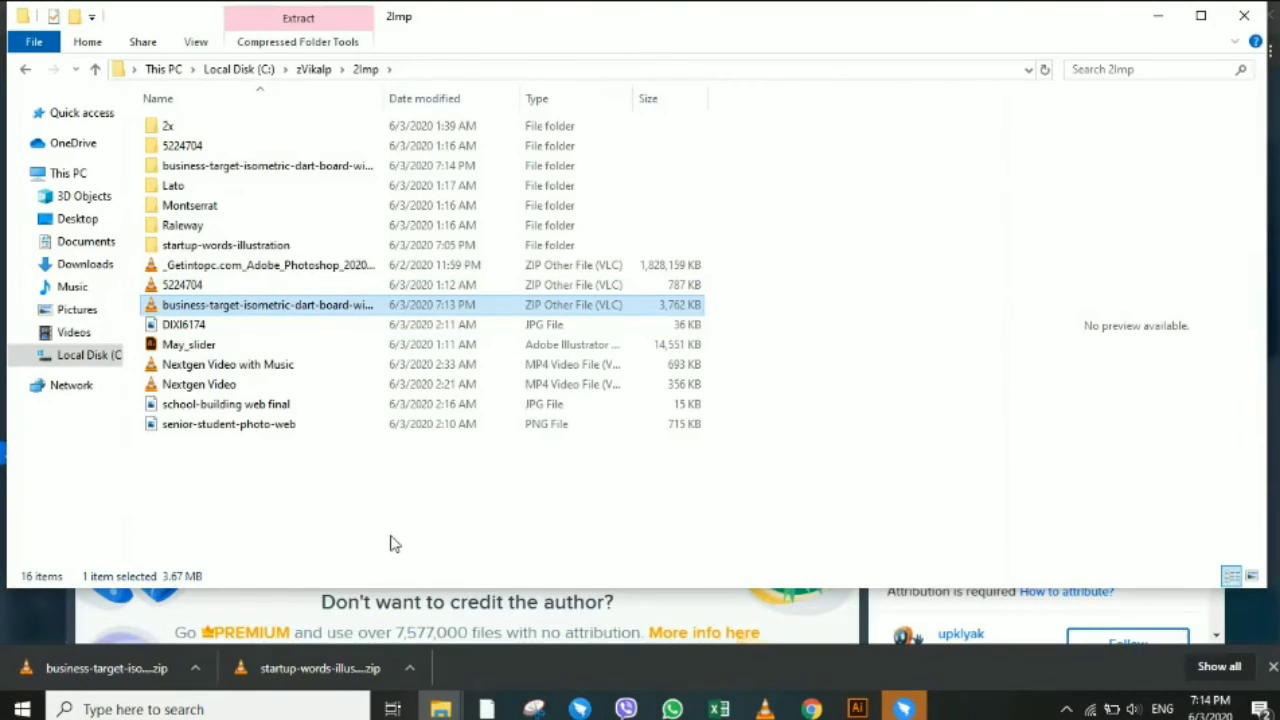
key("shift+Delete")
key("Return")
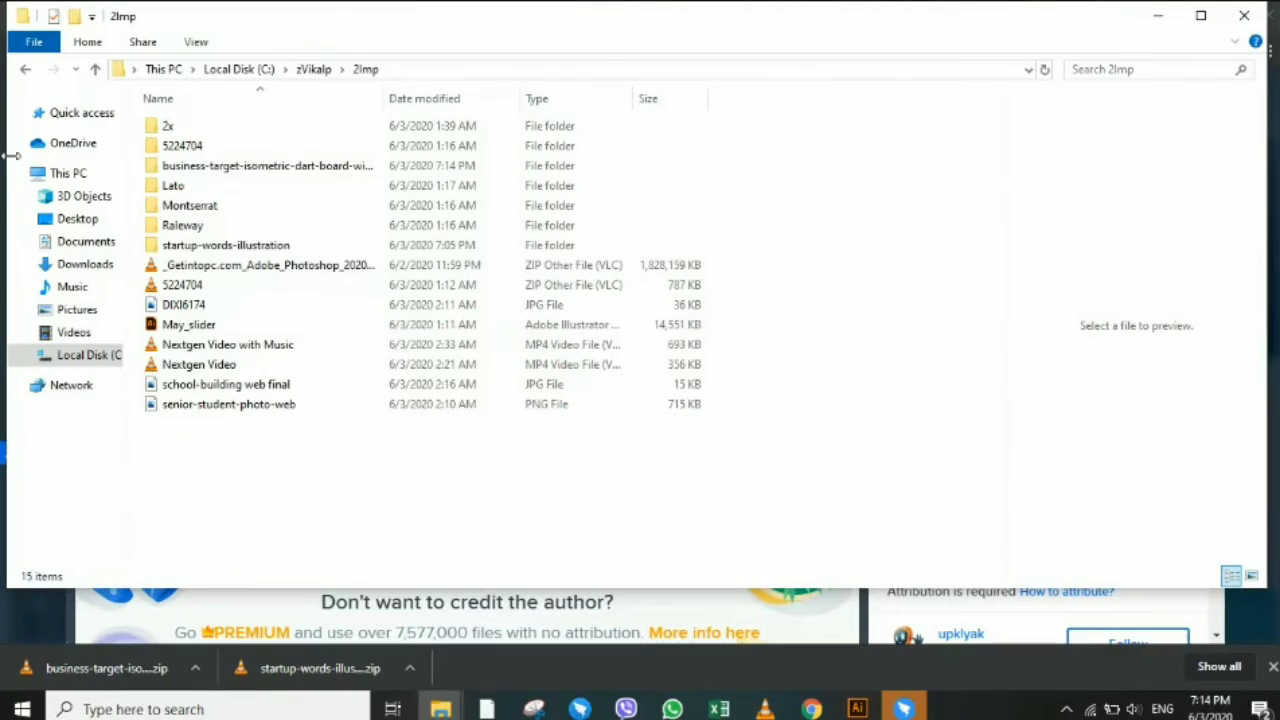
Open the extracted folder and drag 125.eps onto Illustrator.
double_click(343, 168)
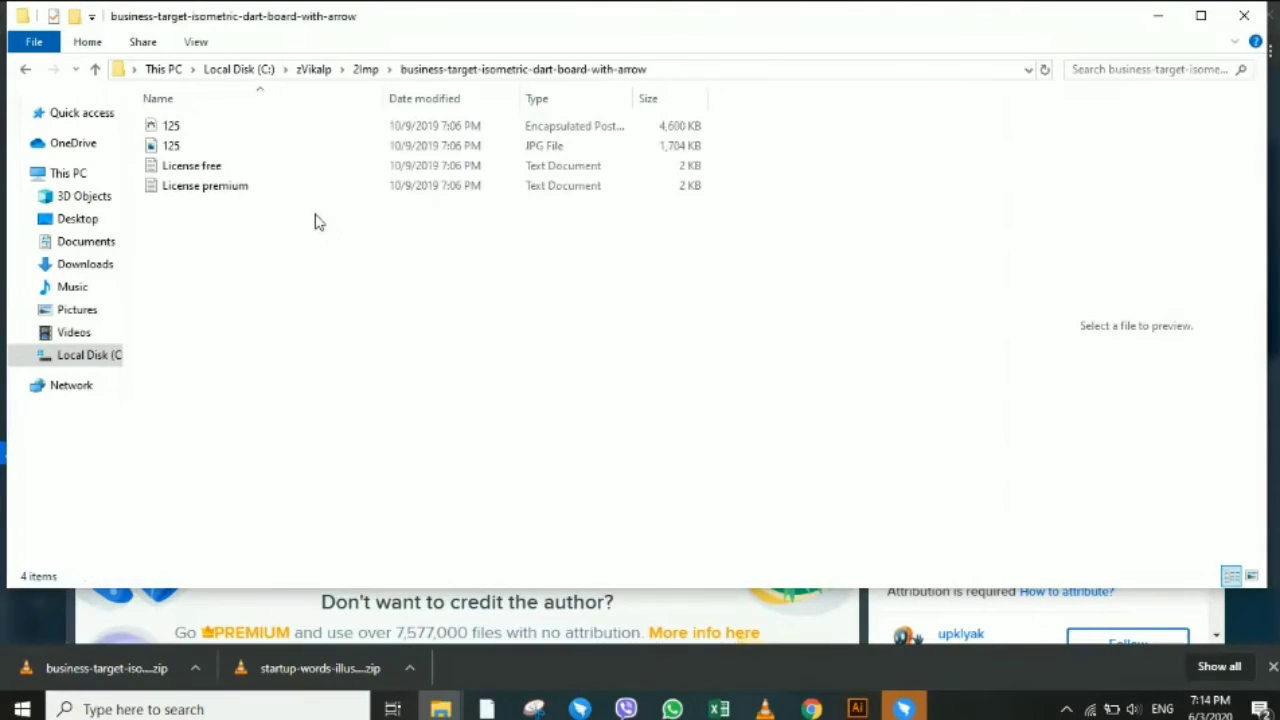
left_click(289, 134)
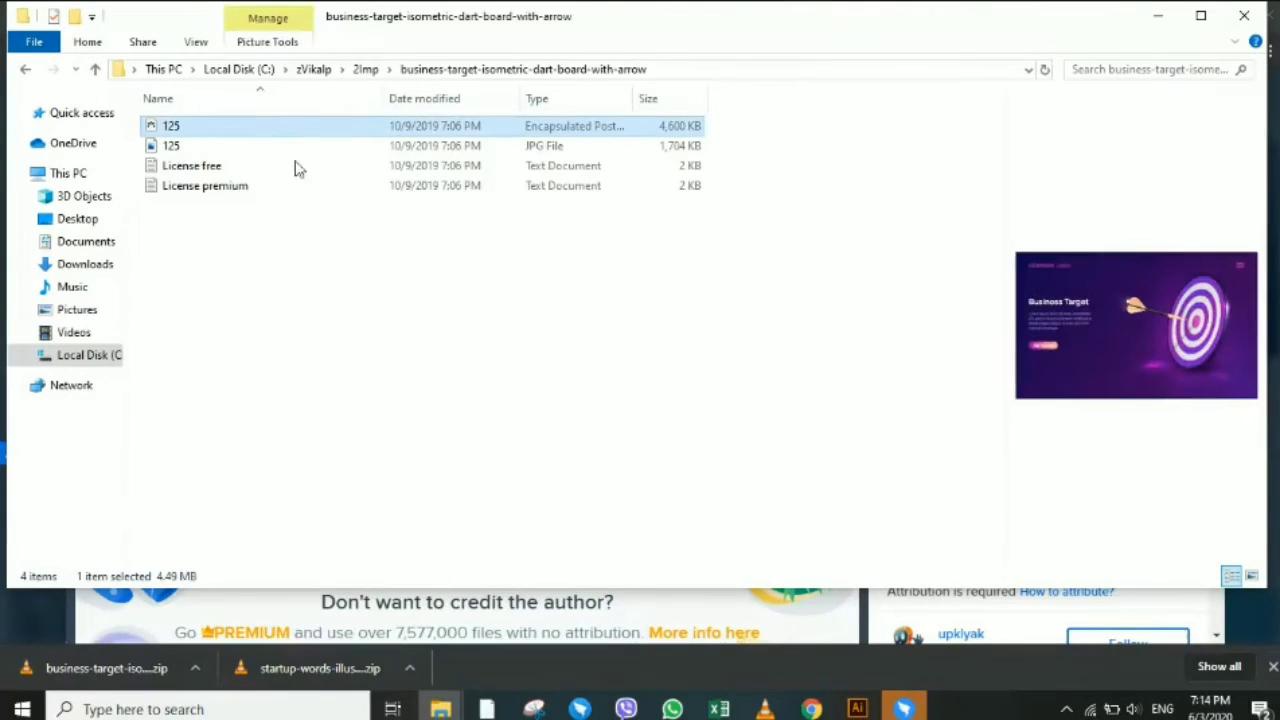
mouse_move(295, 128)
left_mouse_down()
mouse_move(866, 706)
mouse_move(670, 90)
left_mouse_up()
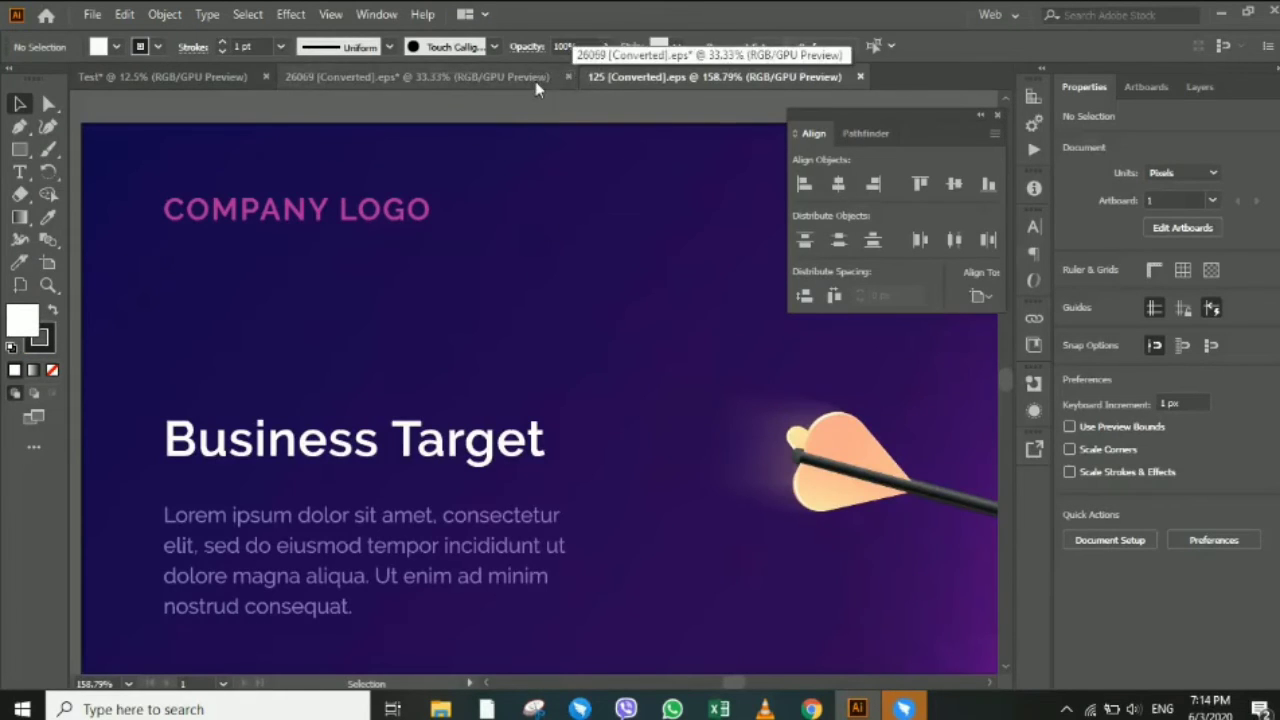
Close the 26069 rocket document without saving.
left_click(535, 81)
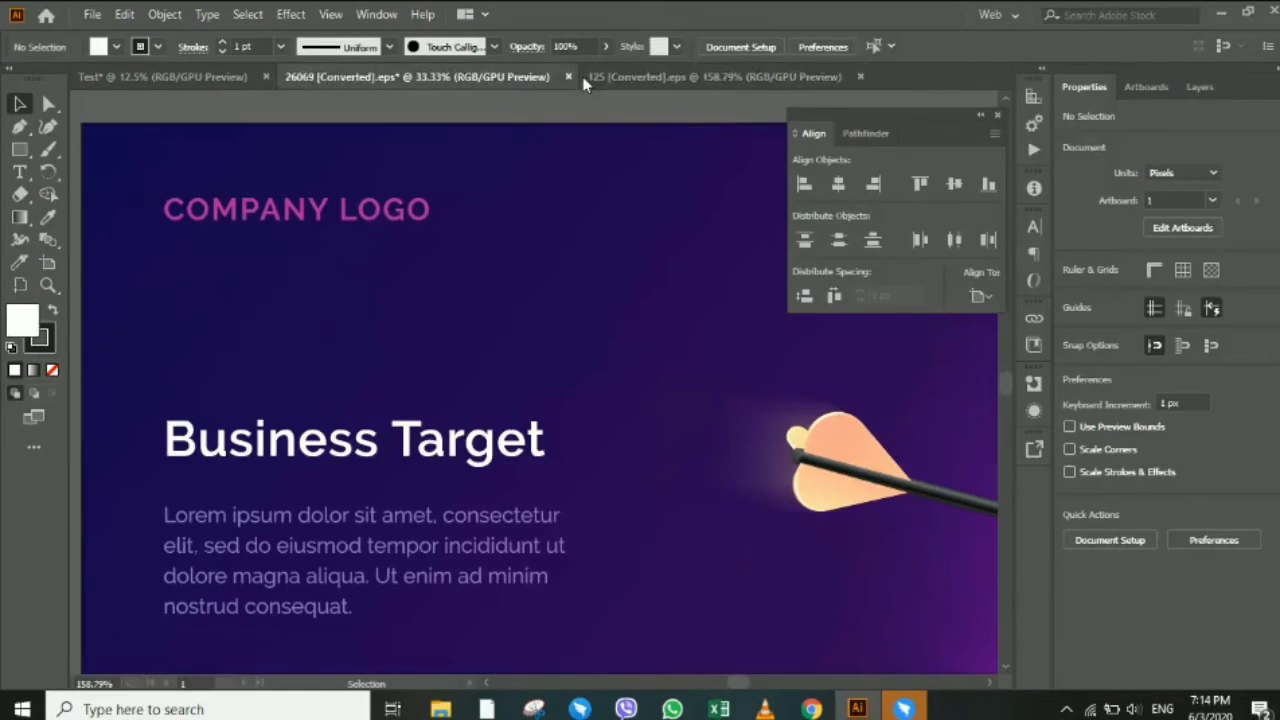
key("ctrl+a")
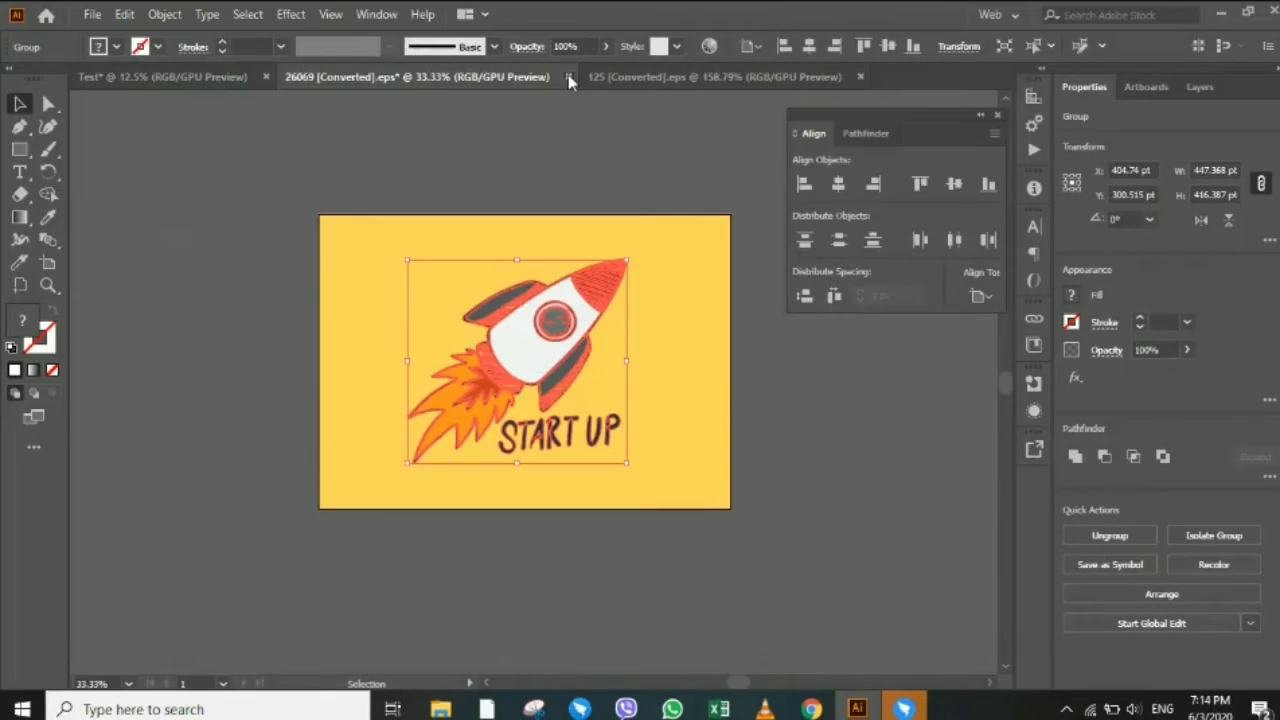
left_click(568, 77)
left_click(744, 380)
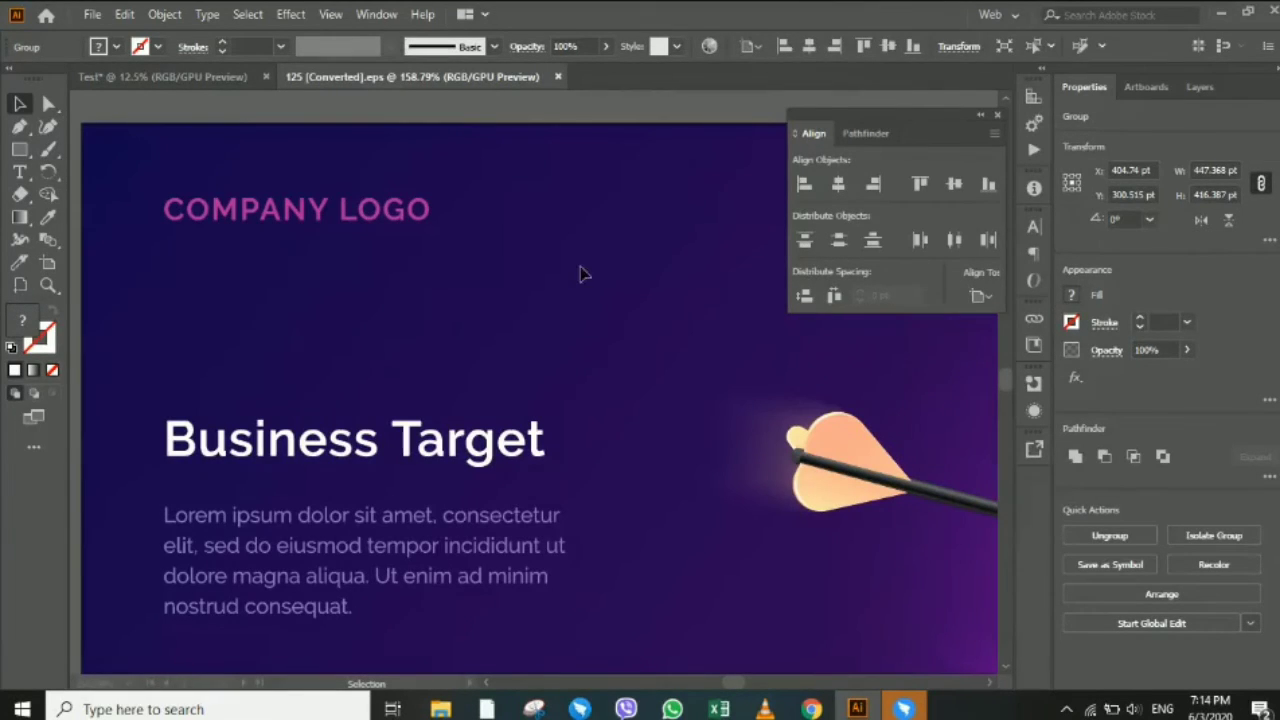
left_click(585, 274)
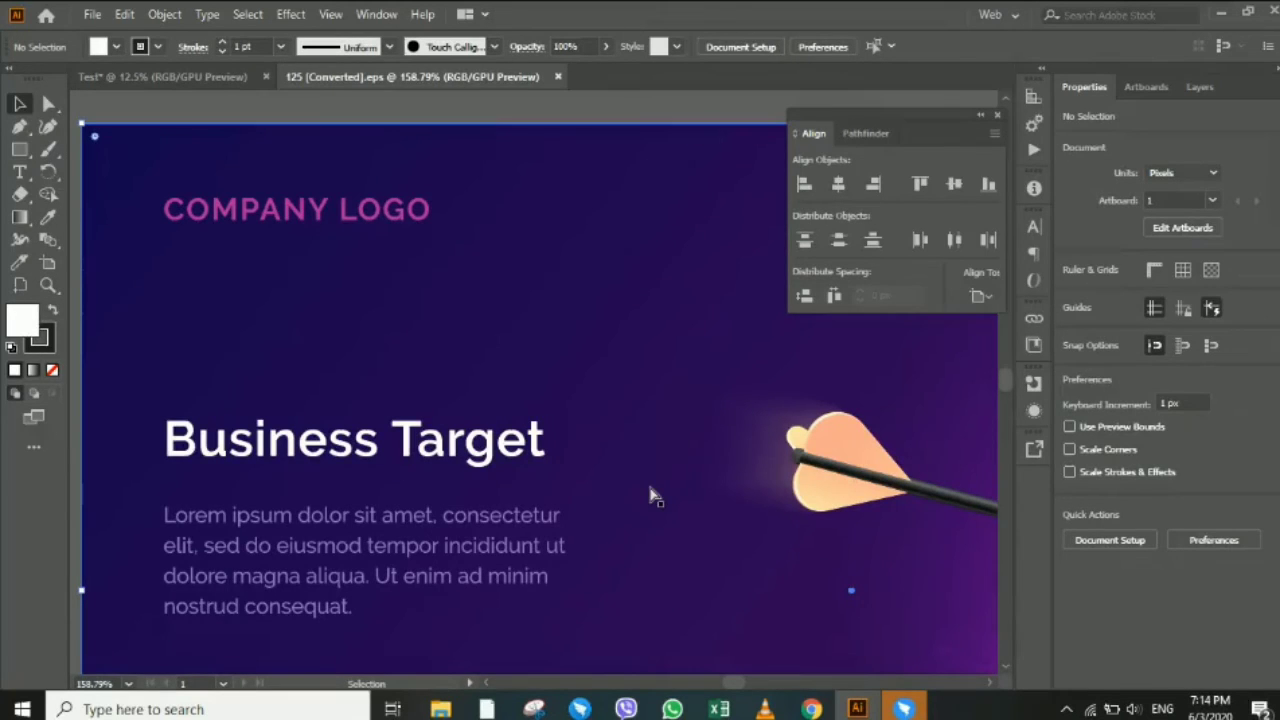
In the 125 file, delete the circular hologram base beneath the target.
key("ctrl+0")
left_click(678, 493)
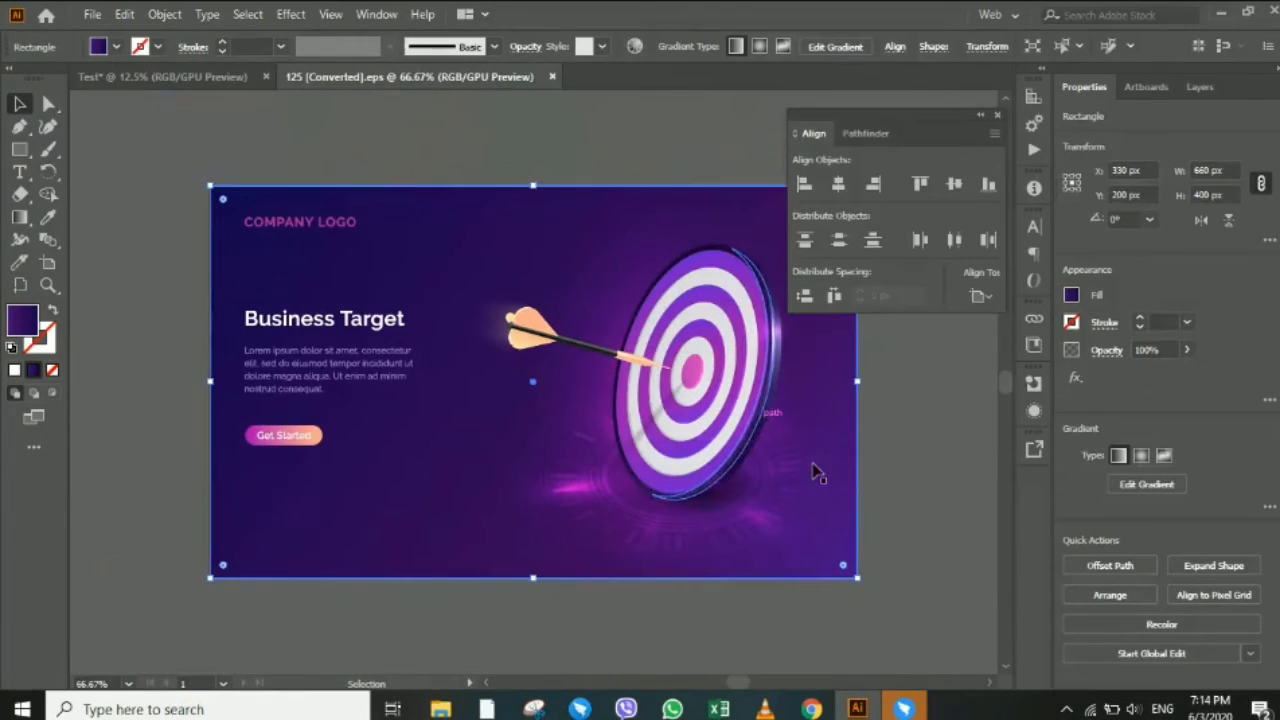
key("ctrl+shift+a")
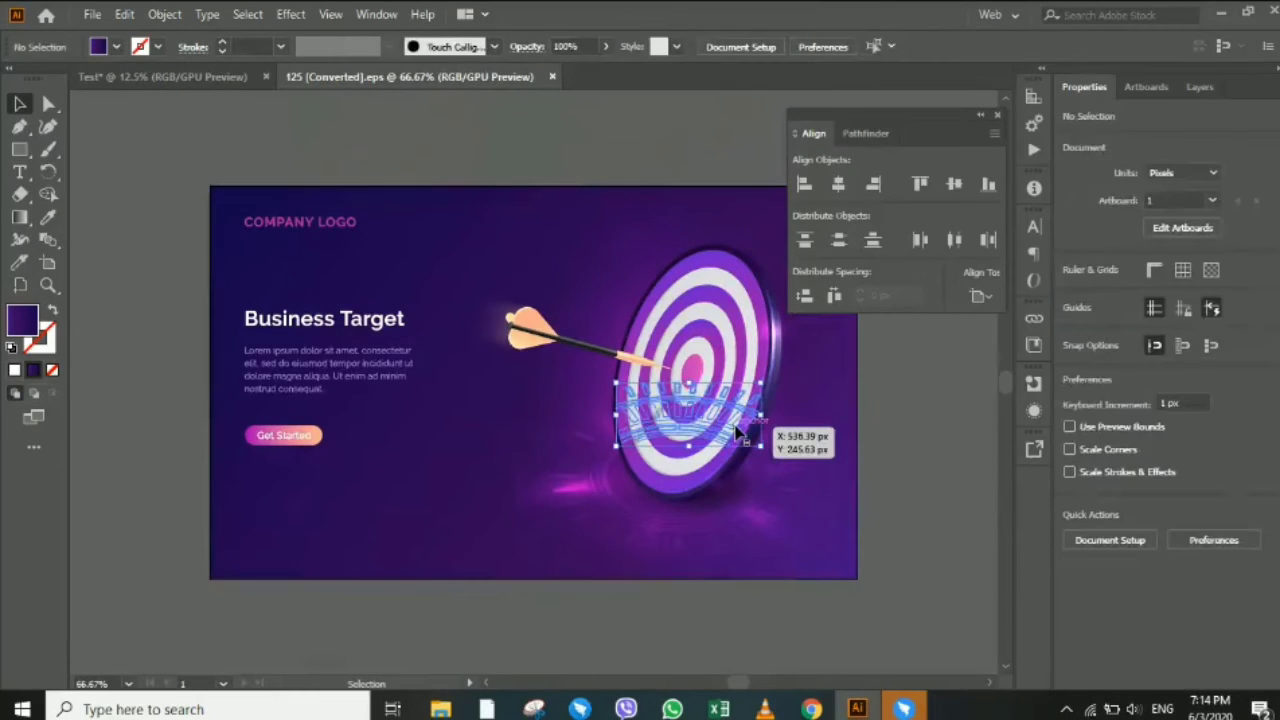
left_click(740, 392)
left_click(530, 443)
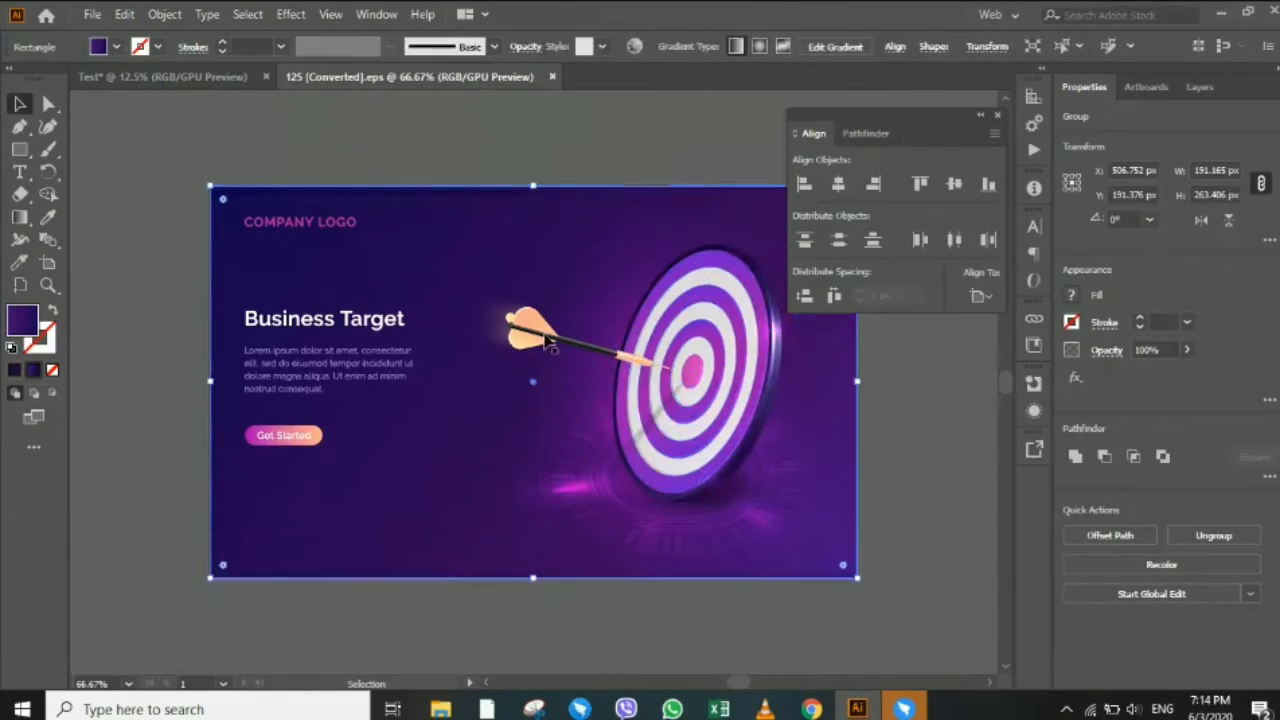
left_click(620, 490)
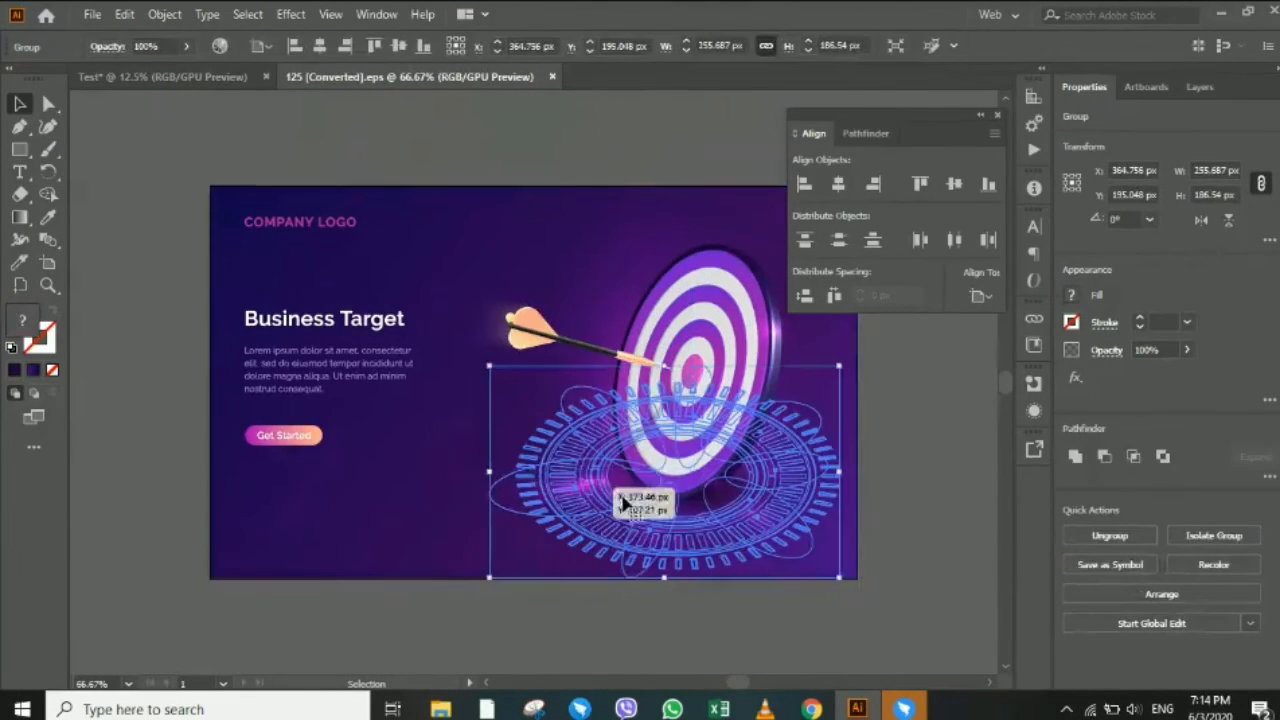
key("Delete")
Marquee-select the dart and target artwork and drag it onto the Test poster.
left_click(445, 370)
key("a")
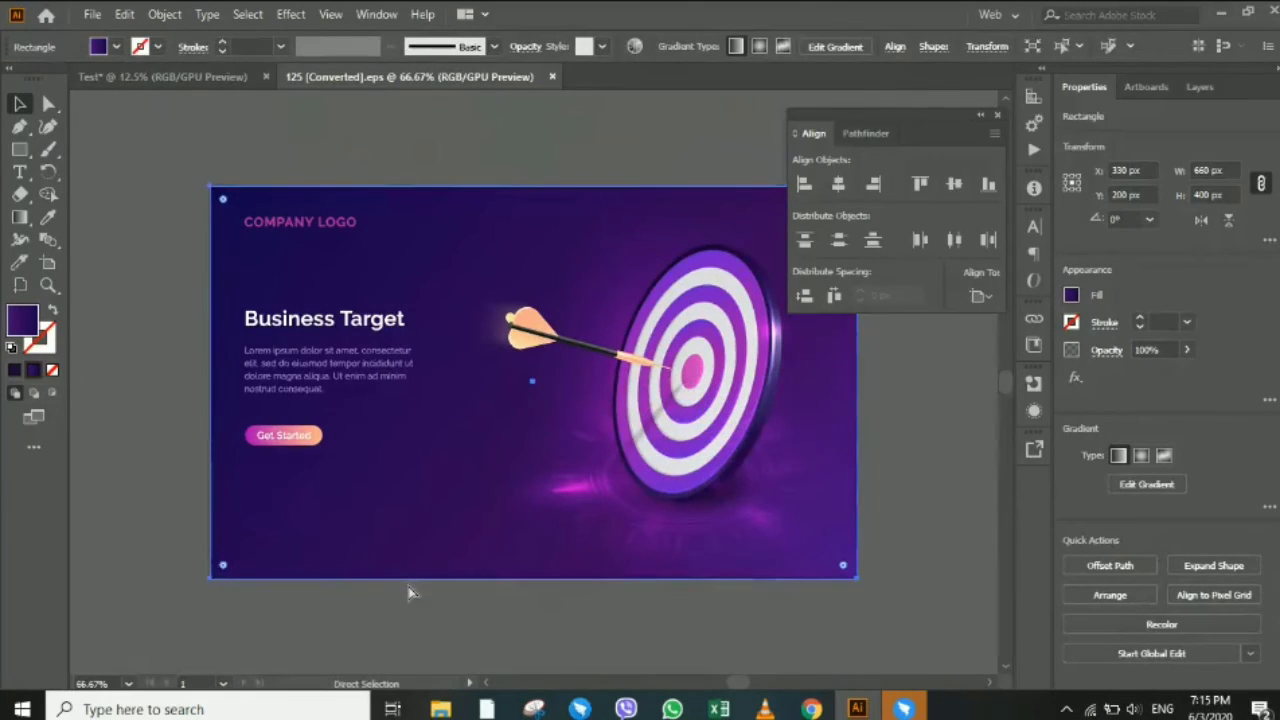
left_click(408, 592)
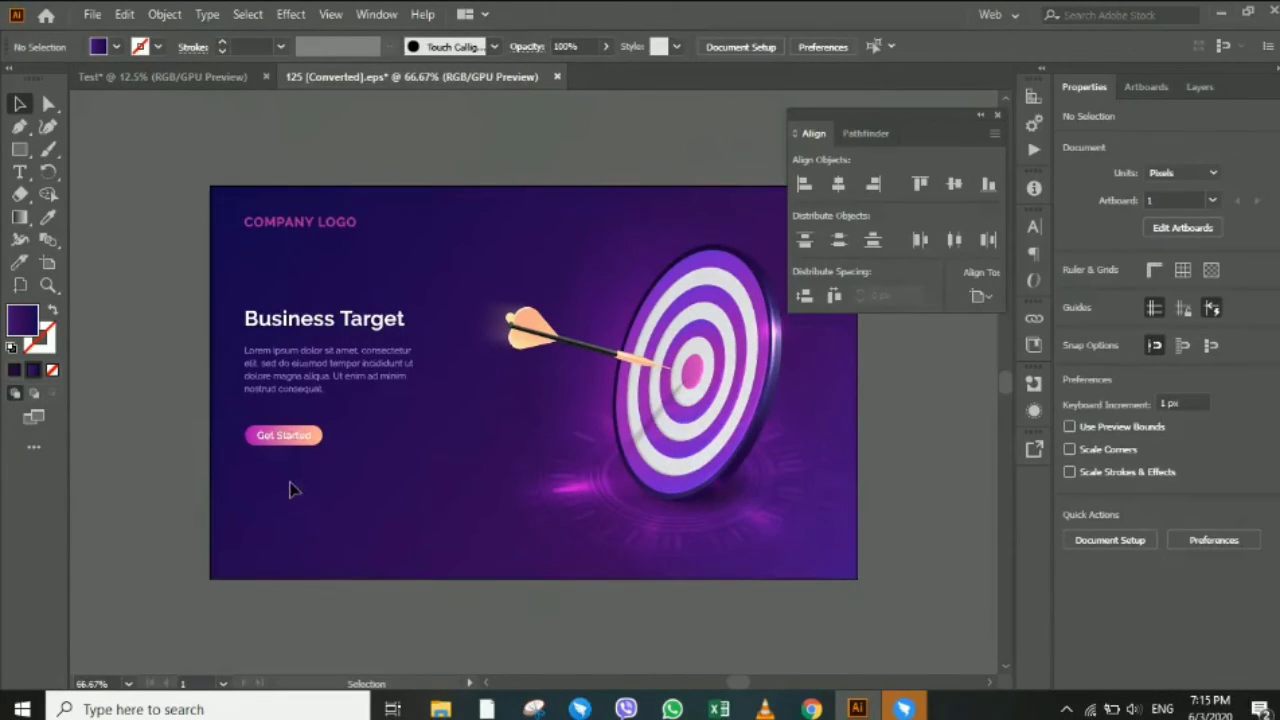
left_click(295, 219)
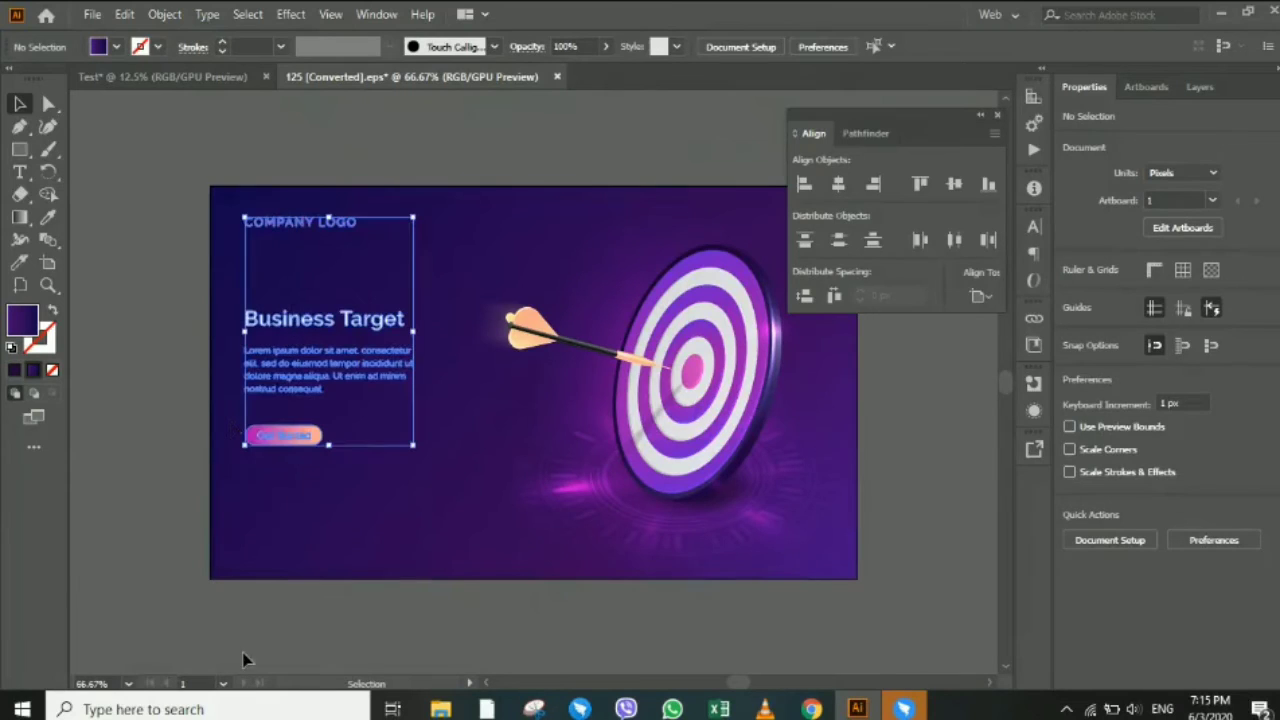
key("a")
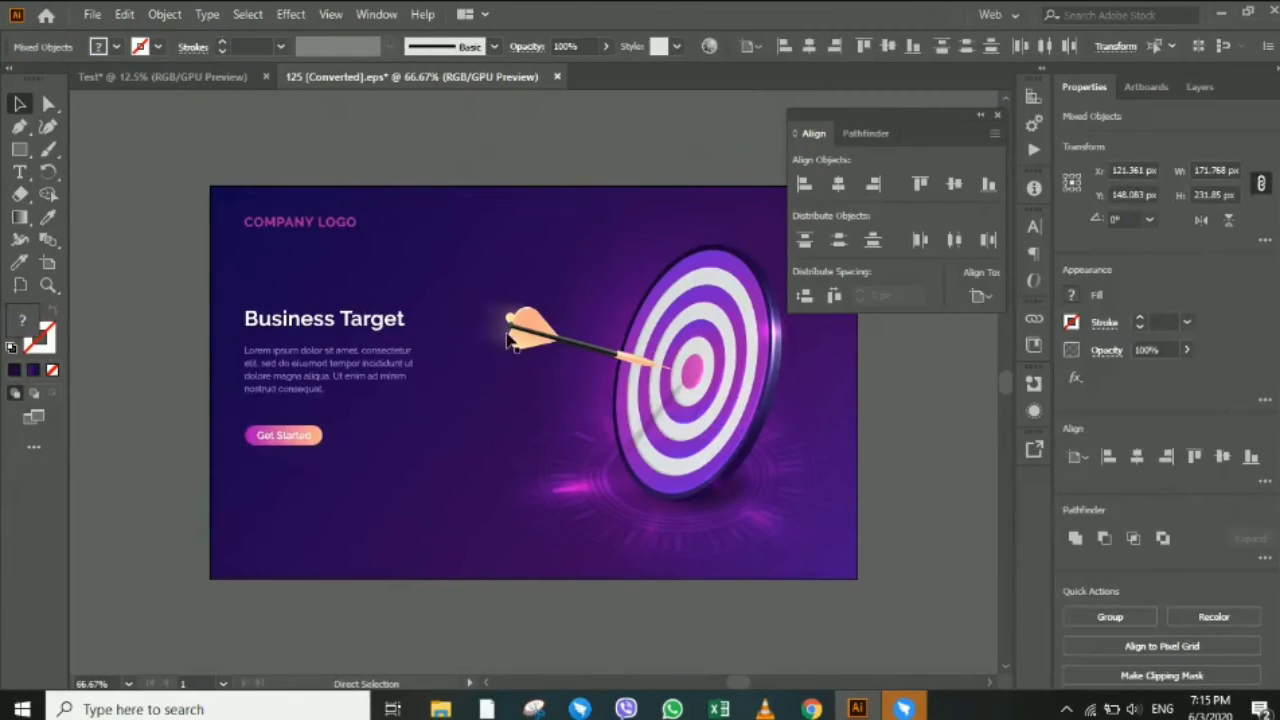
left_click_drag(517, 240, 826, 562)
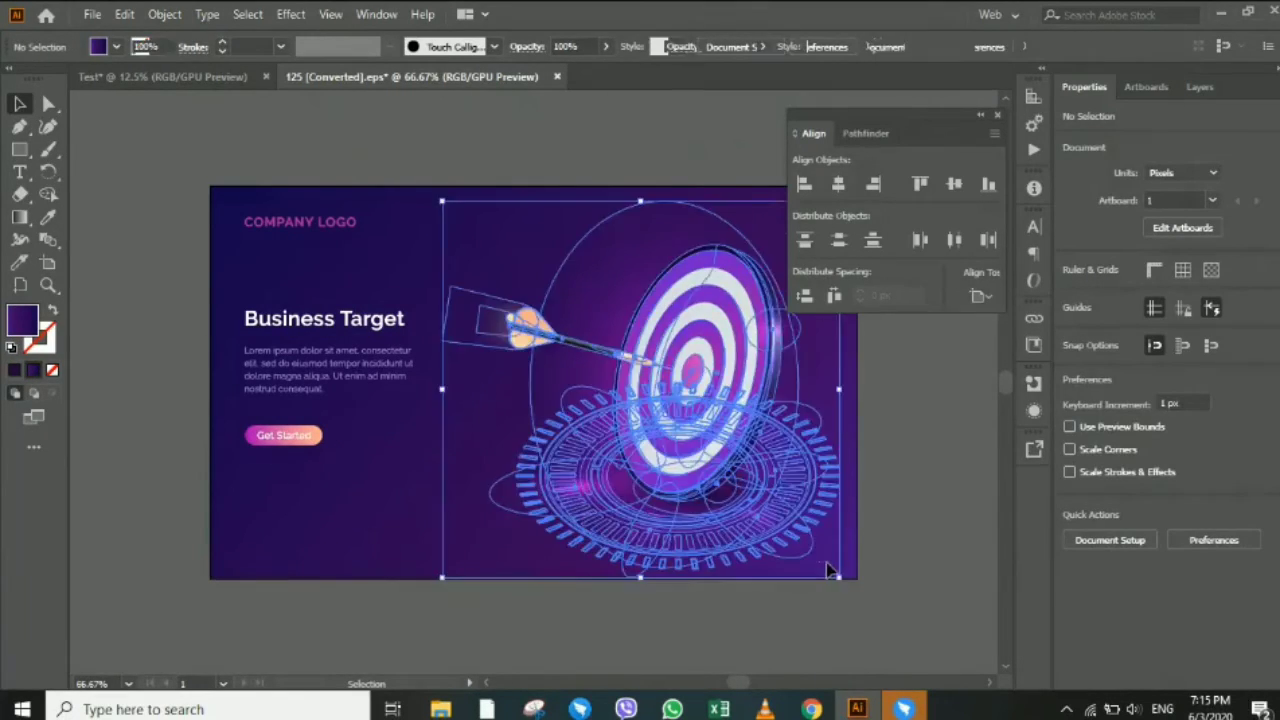
key("a")
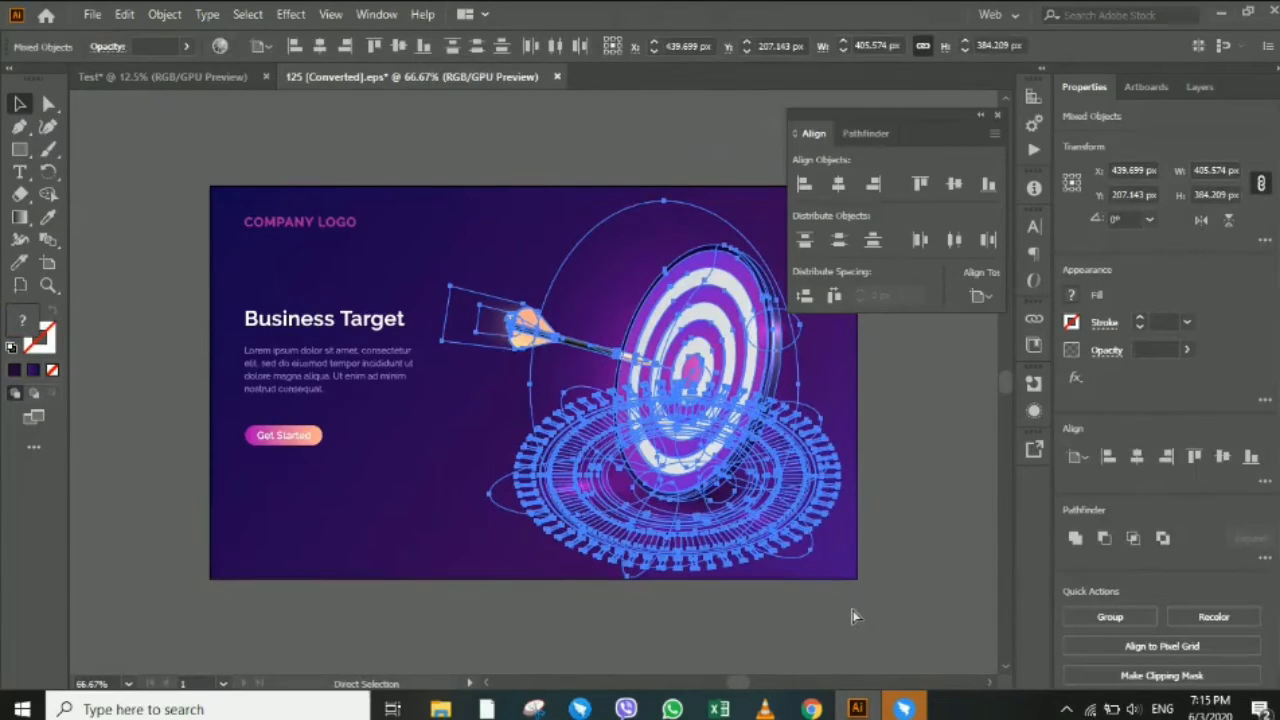
key("v")
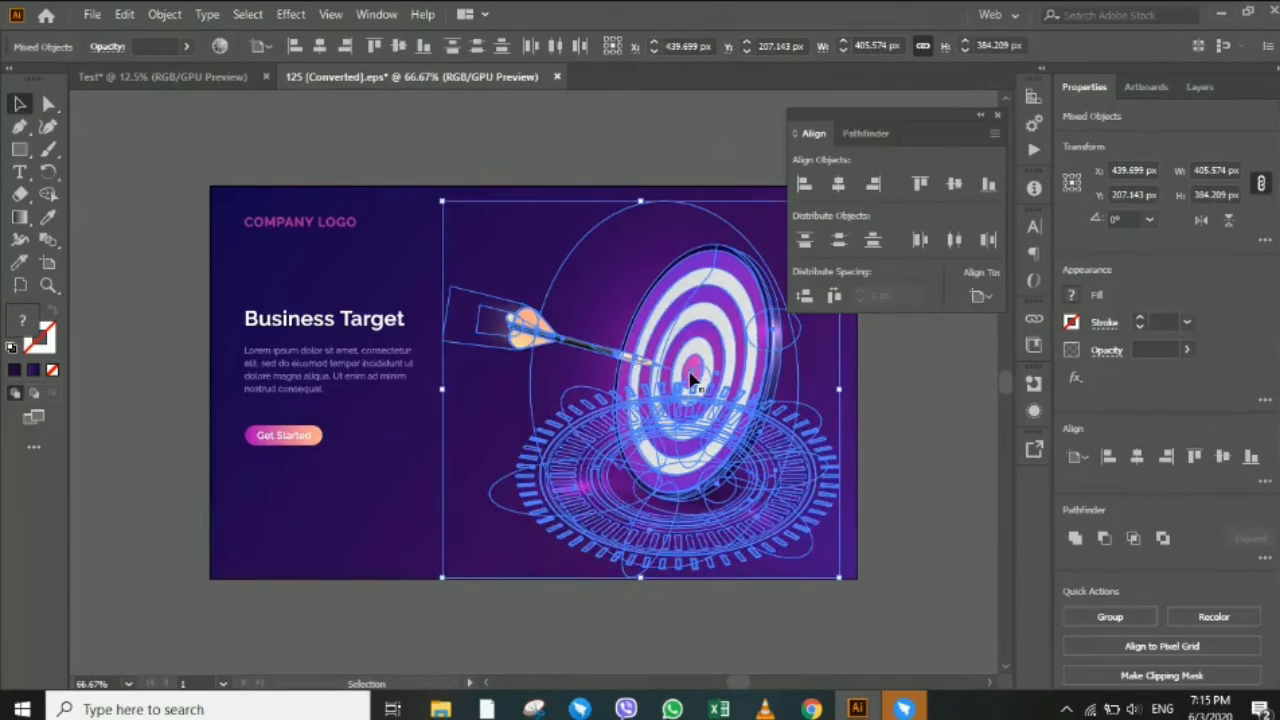
mouse_move(690, 380)
left_mouse_down()
mouse_move(225, 85)
mouse_move(372, 340)
left_mouse_up()
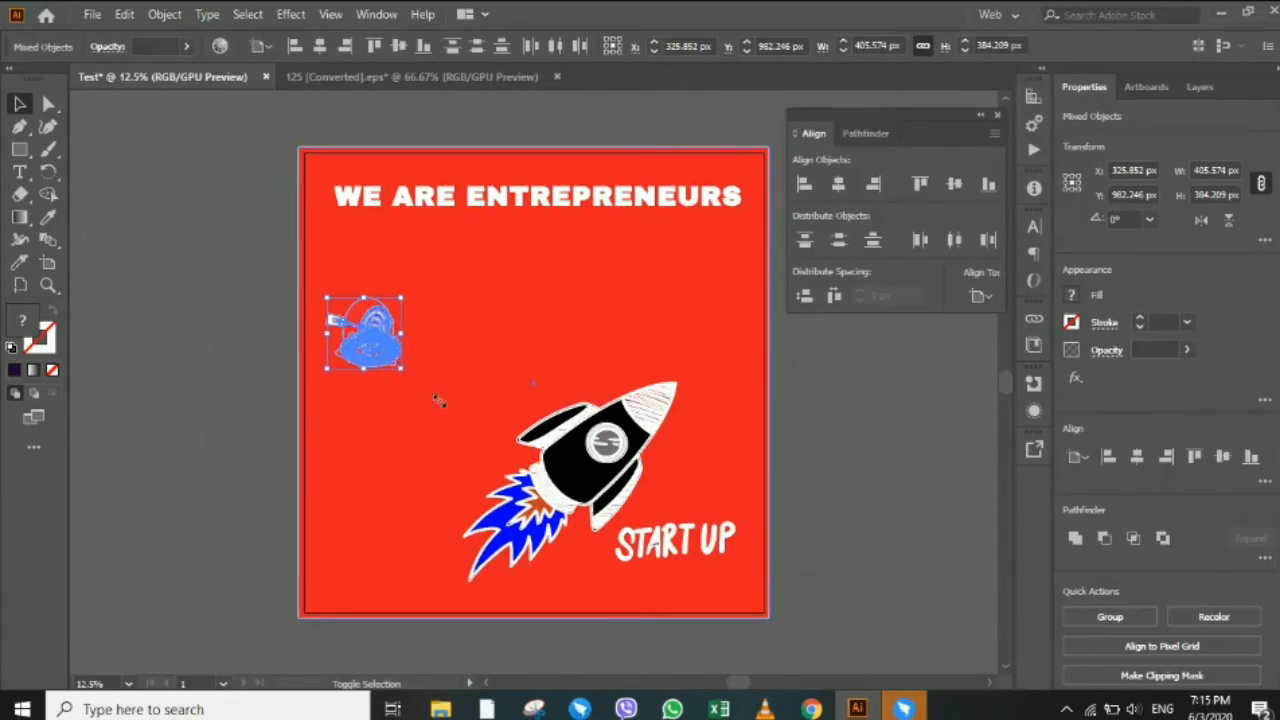
Enlarge the dartboard to about 998 × 945 px beside the rocket, then return to 125 (Converted).eps.
left_click_drag(438, 400, 455, 432)
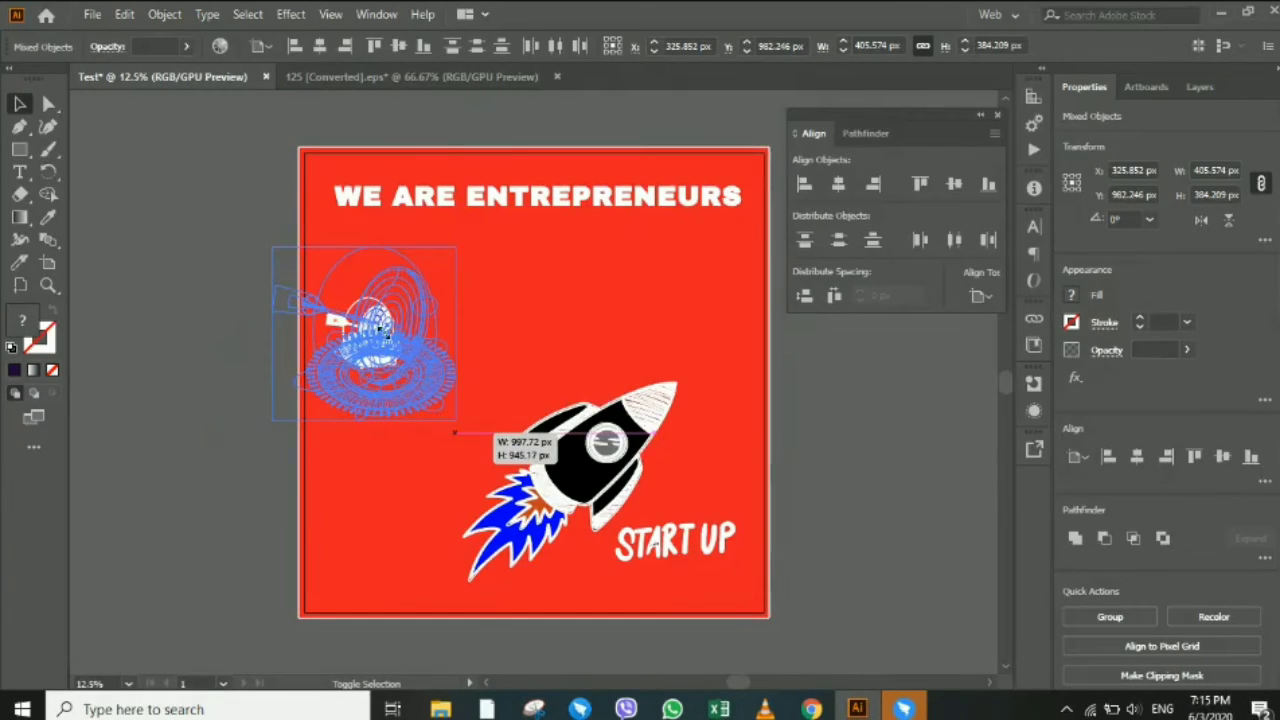
left_click_drag(383, 339, 467, 358)
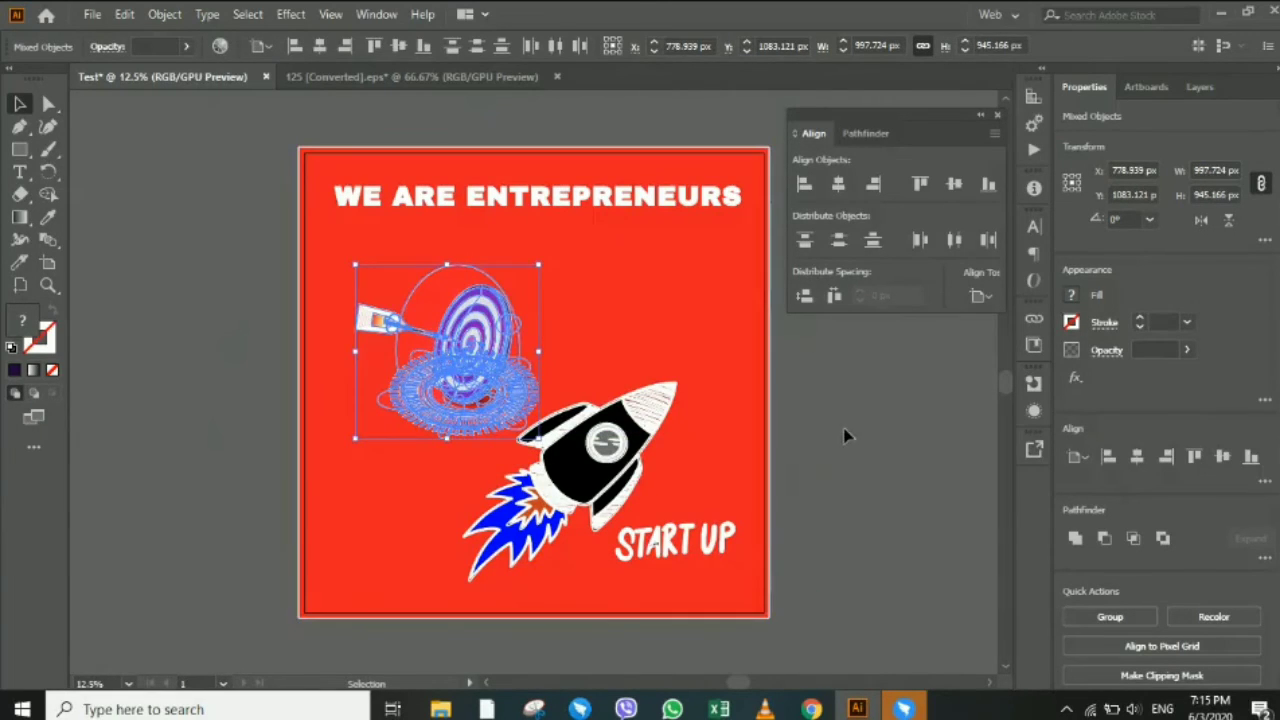
key("ctrl+h")
left_click(676, 427)
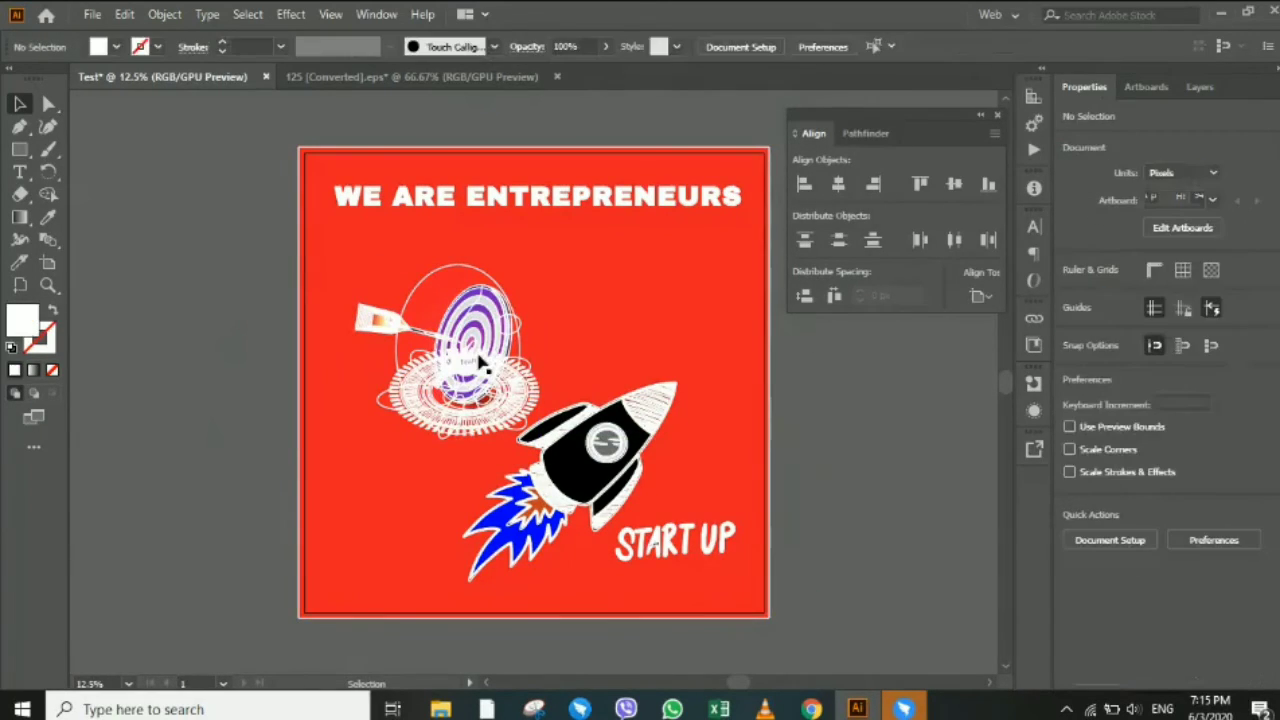
left_click(537, 403)
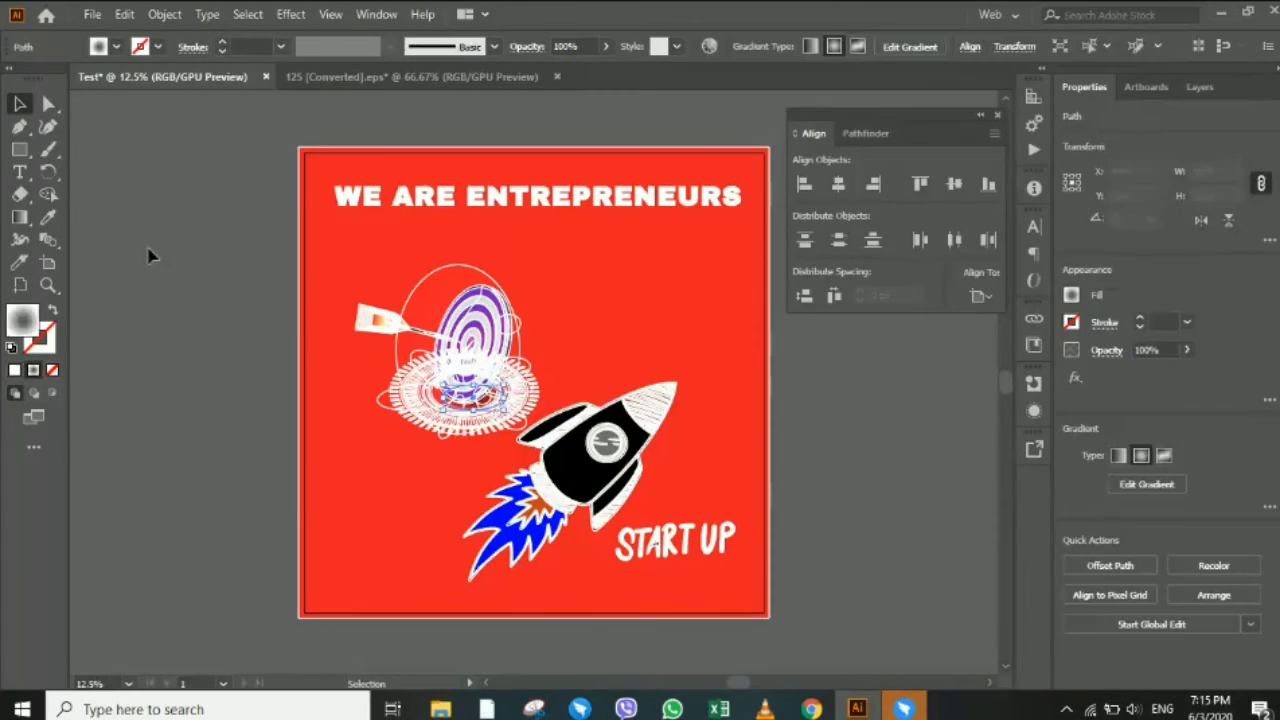
key("ctrl+shift+a")
left_click(430, 78)
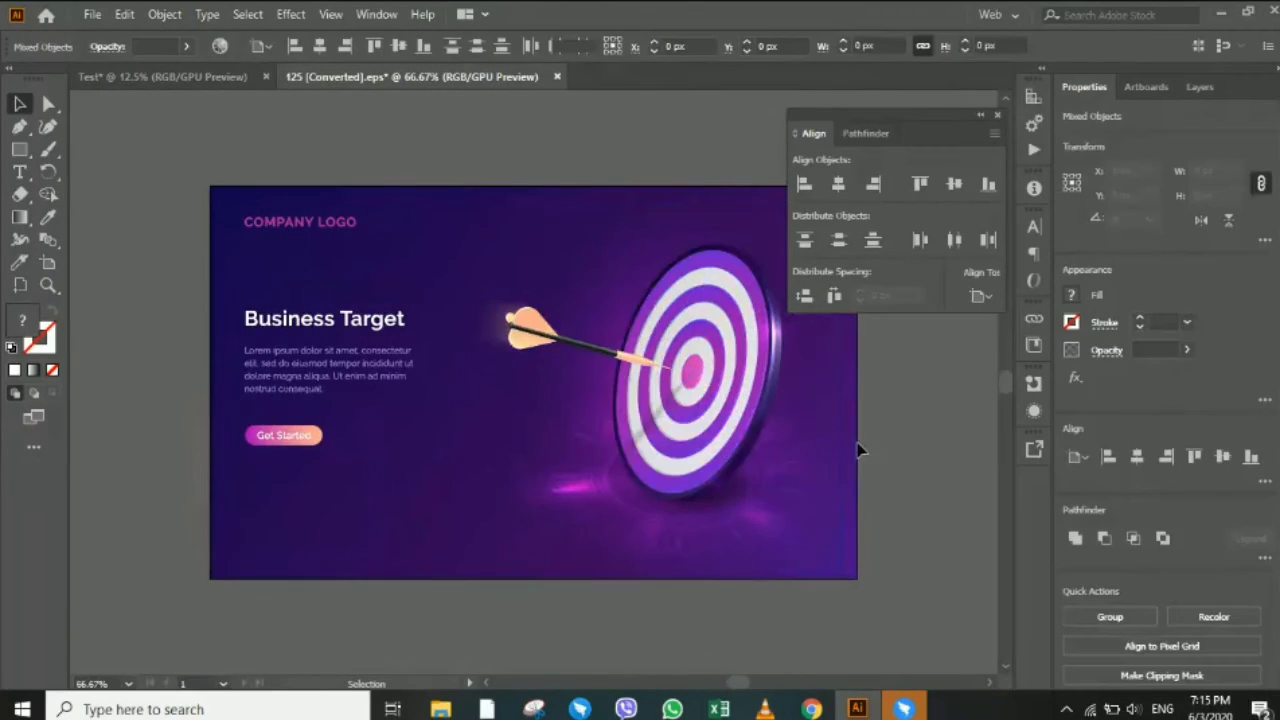
Remove the leftover blue ring artwork from the red poster.
key("ctrl+shift+a")
left_click(750, 532)
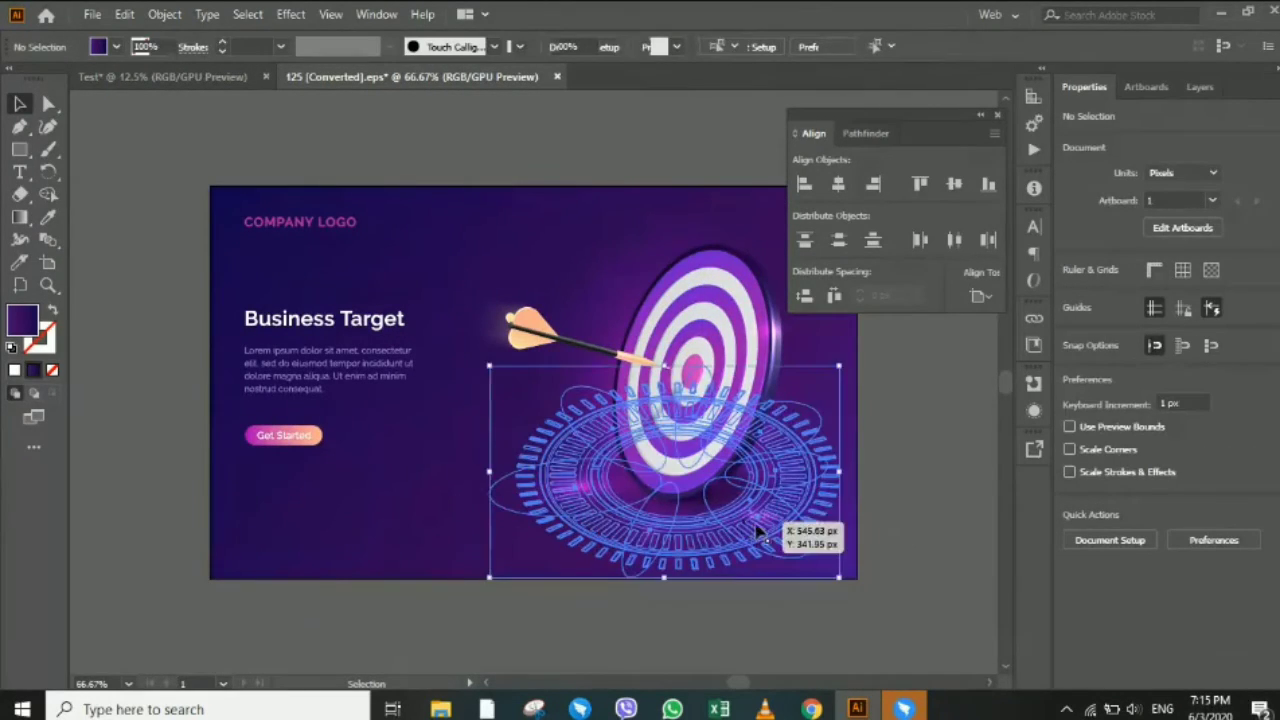
left_click(186, 72)
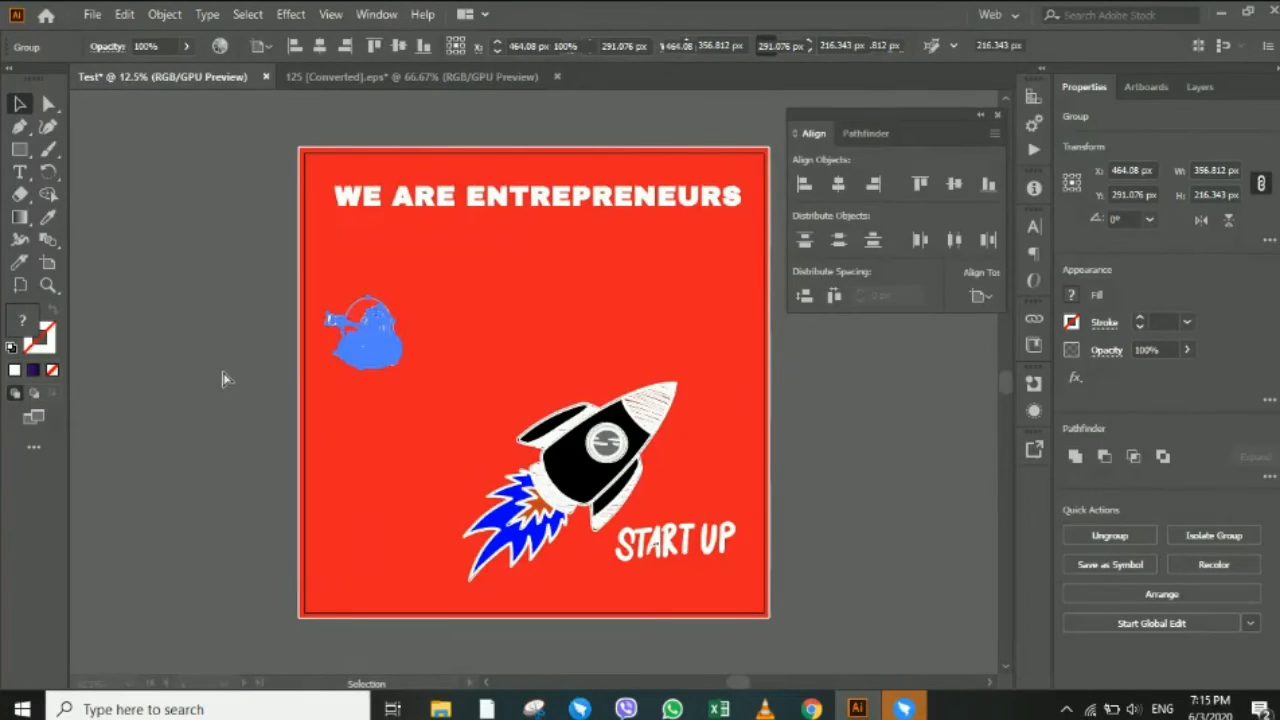
key("ctrl+v")
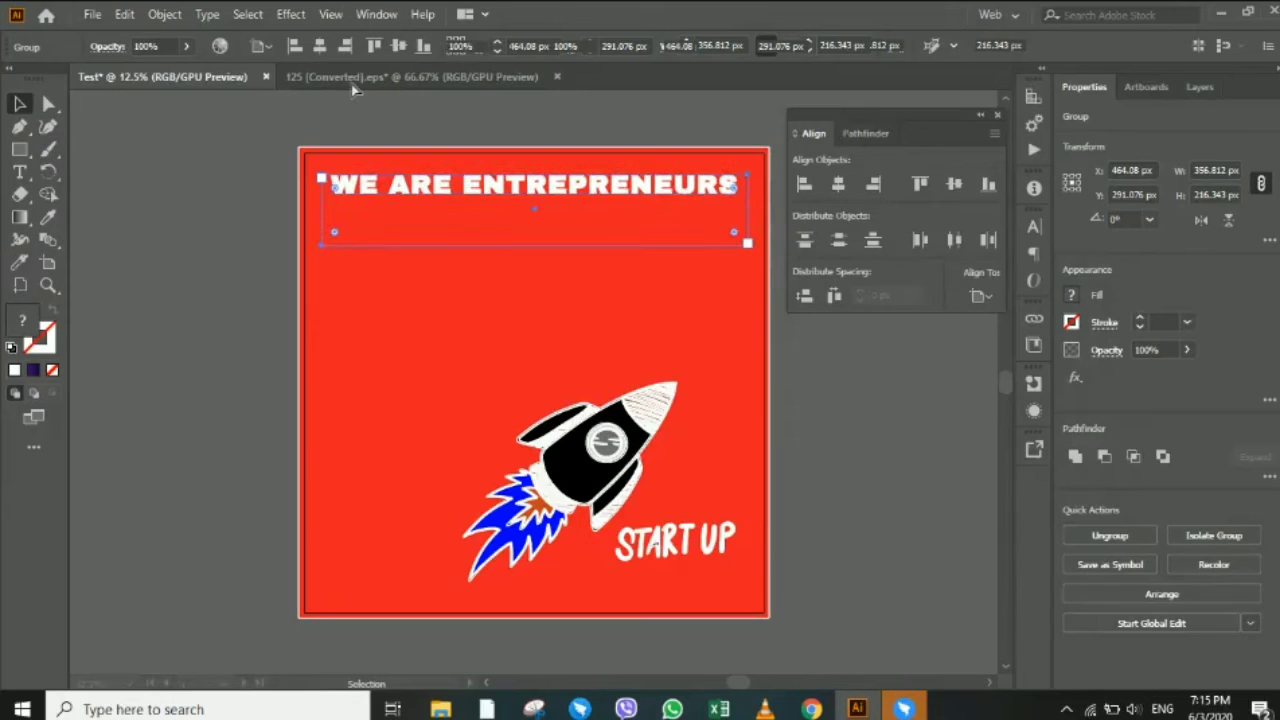
Select only the dartboard and dart in the Business Target file and copy them.
left_click(351, 80)
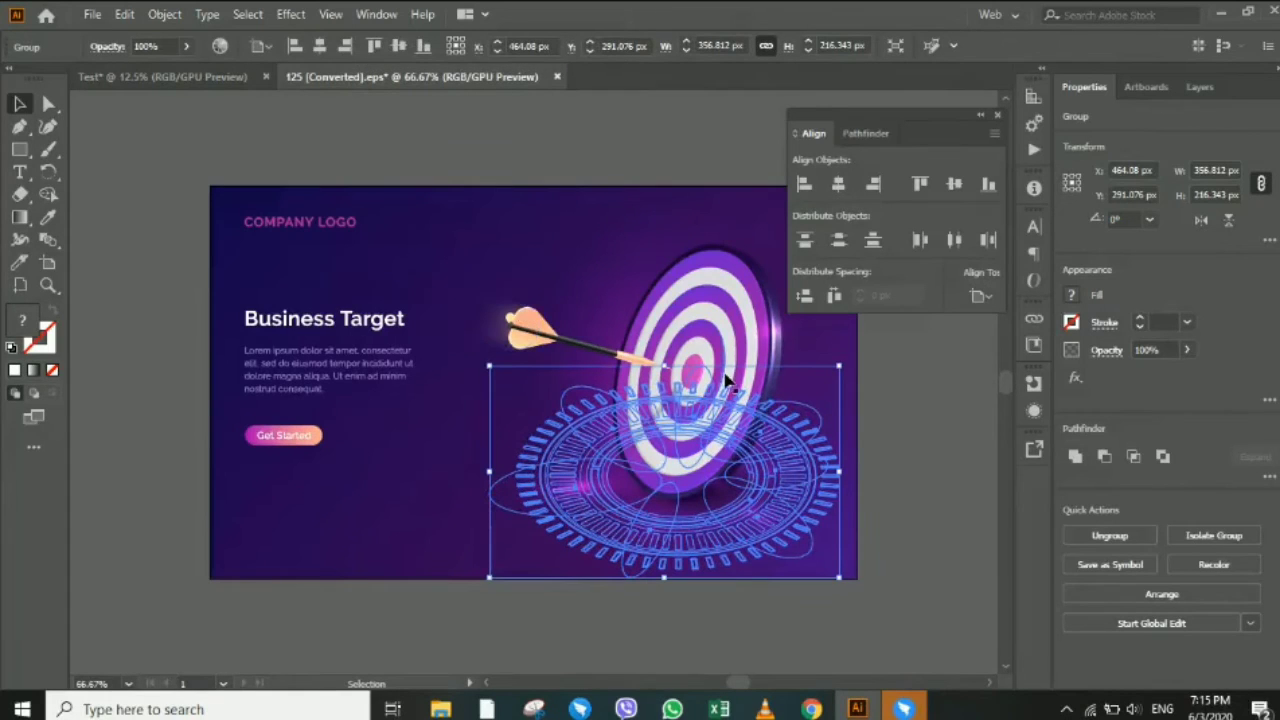
left_click(951, 488)
left_click(729, 343)
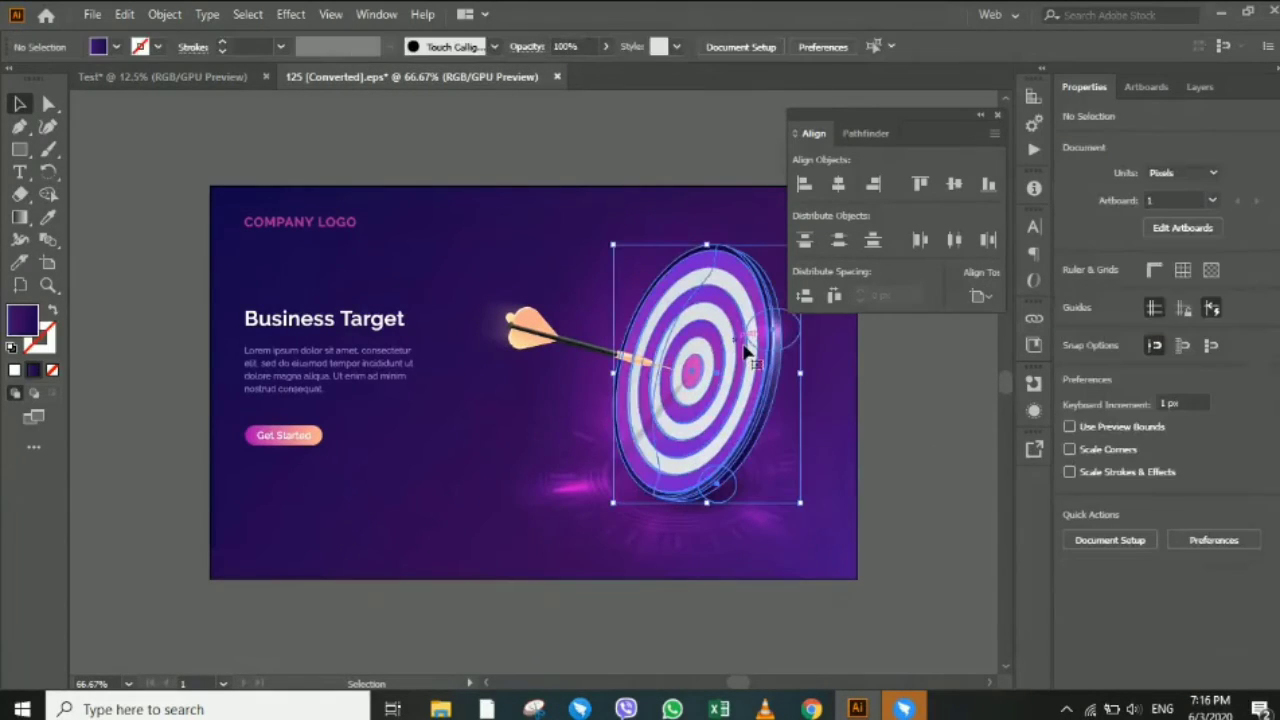
left_click(533, 340, "shift")
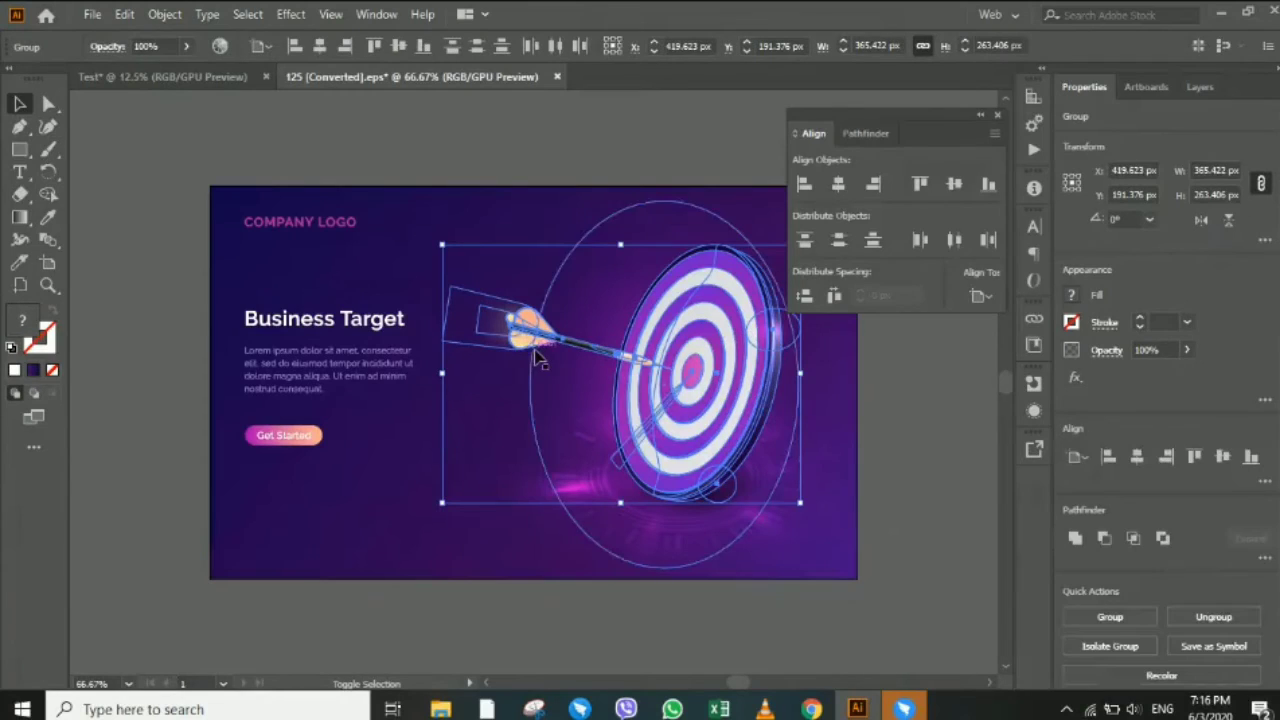
key("ctrl")
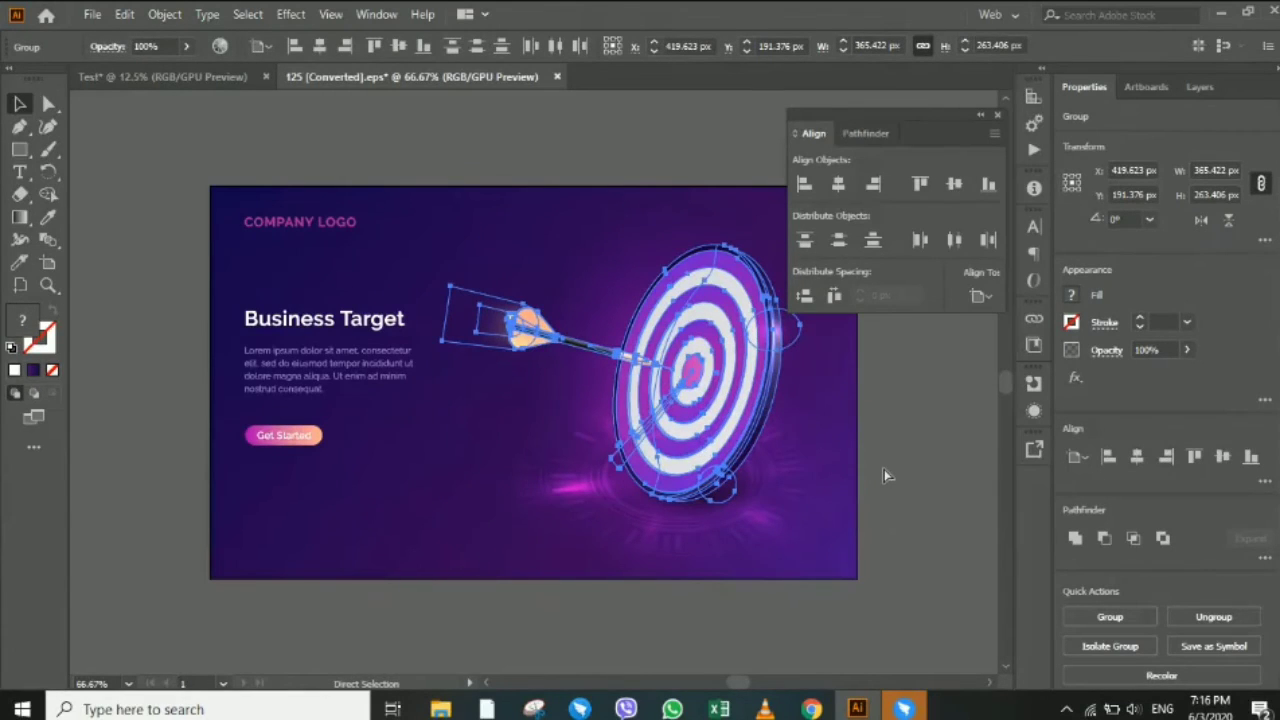
Enlarge the pasted dartboard and dart and place them at the poster's upper right.
left_click(165, 77)
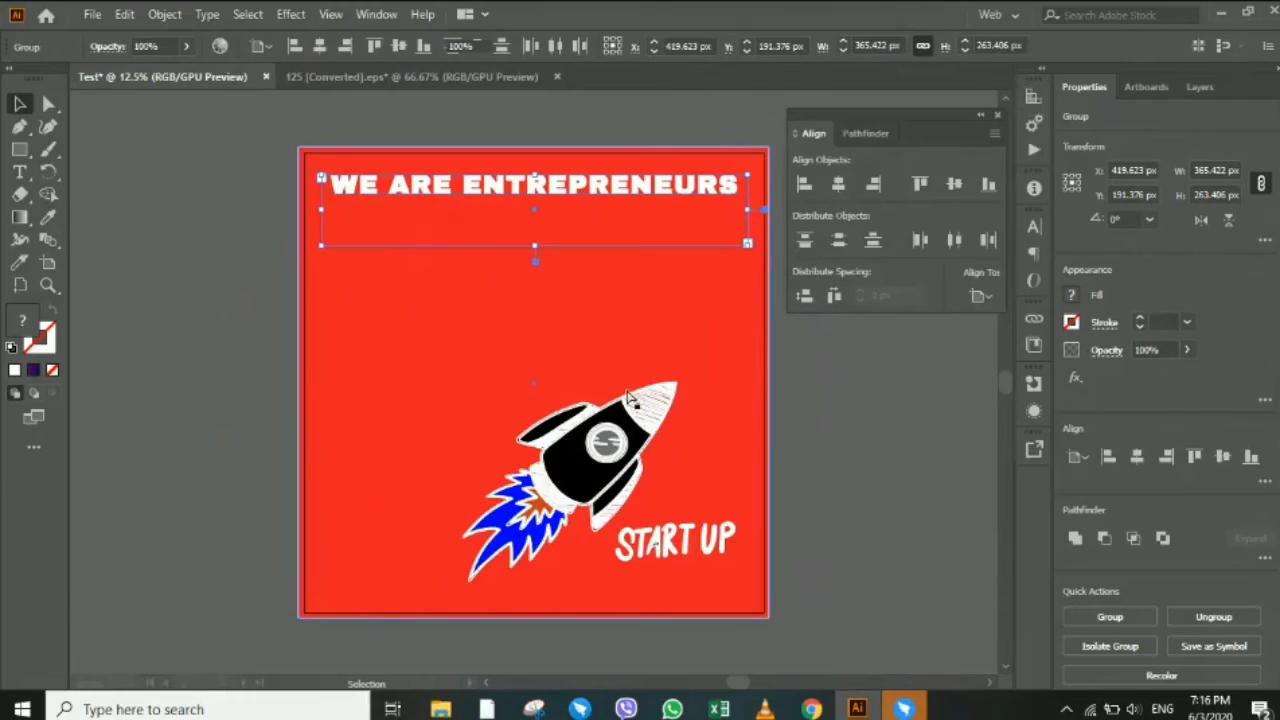
left_click_drag(577, 405, 588, 466)
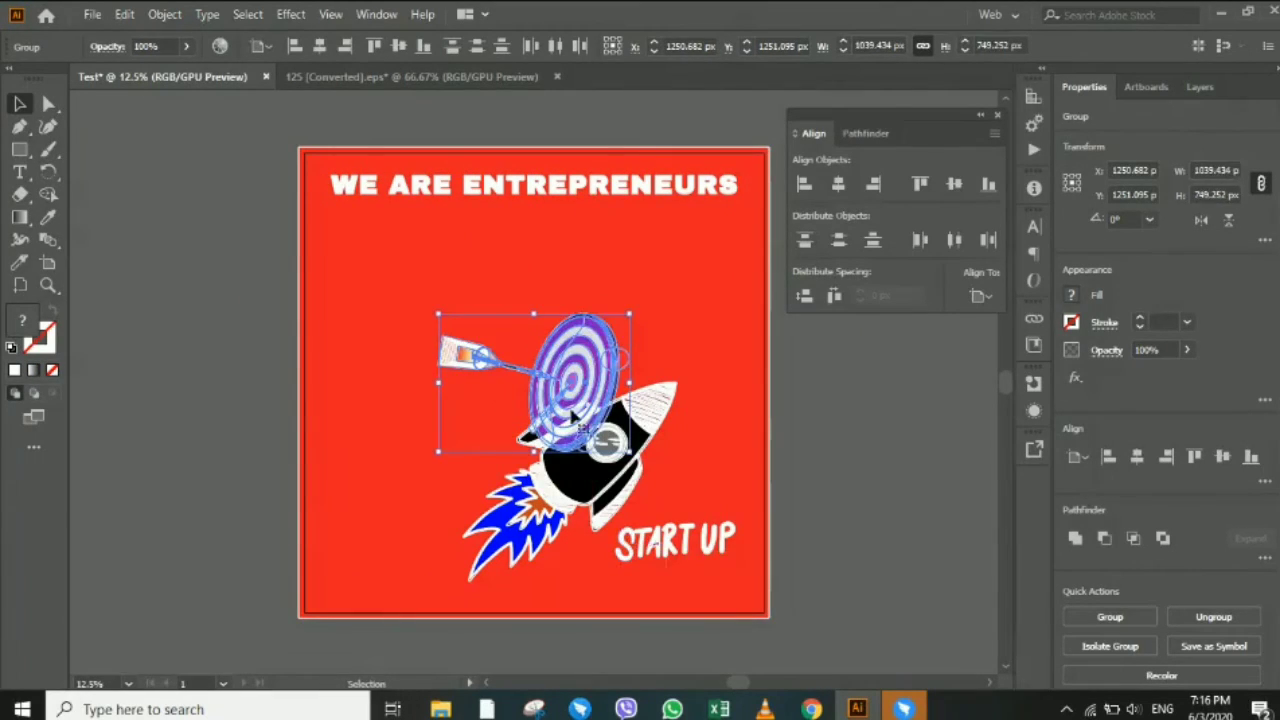
left_click_drag(576, 416, 694, 316)
Move the rocket and START UP group toward the lower left.
left_click(868, 428)
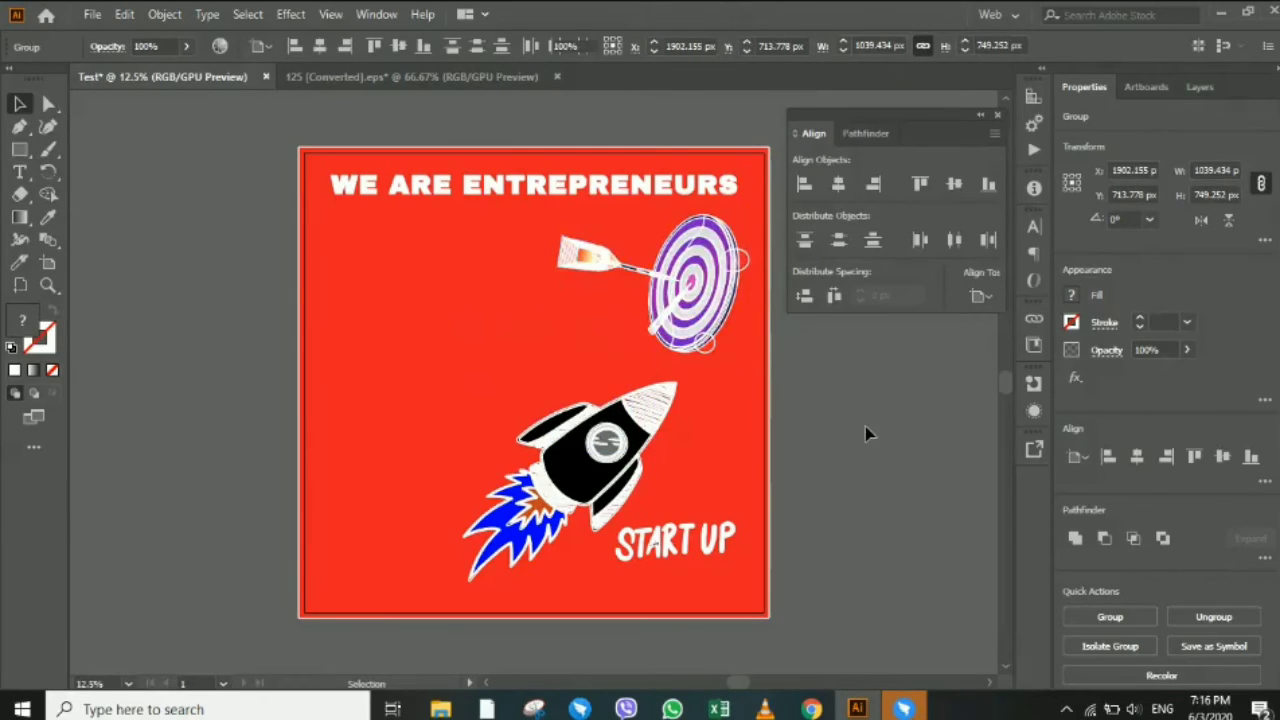
left_click(590, 470)
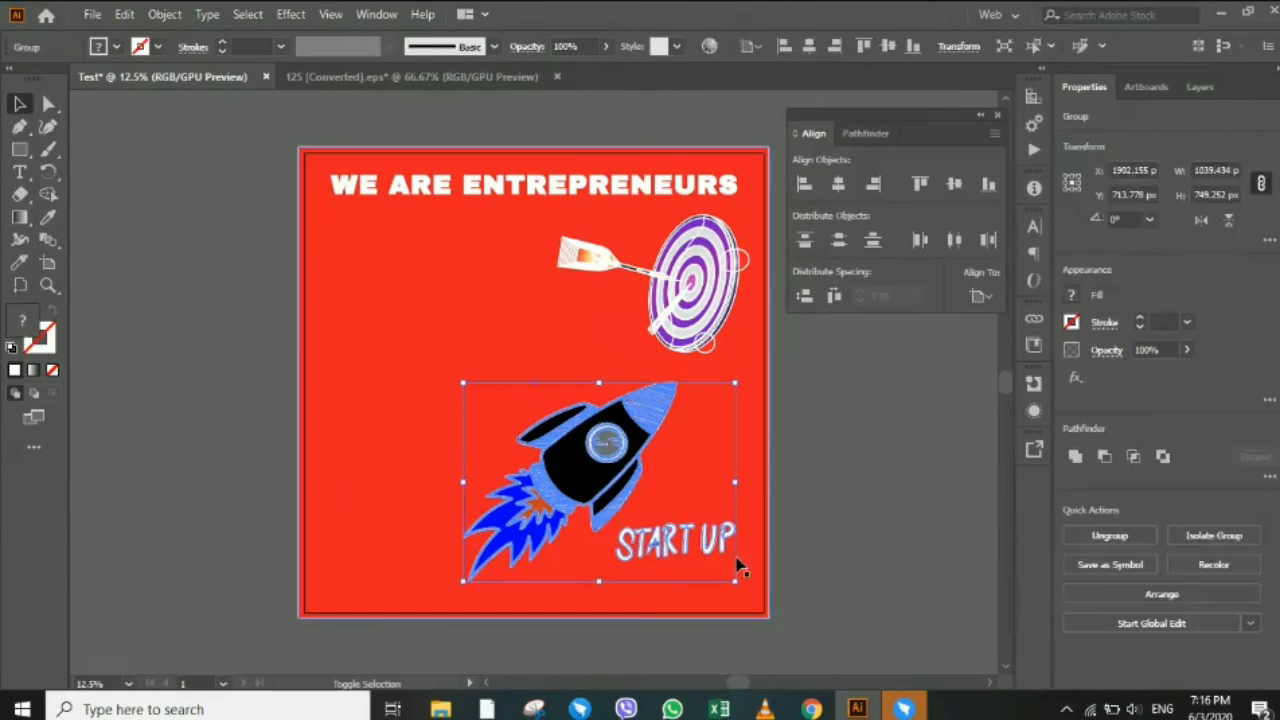
mouse_move(732, 560)
left_mouse_down()
mouse_move(605, 530)
mouse_move(600, 548)
left_mouse_up()
left_click(797, 473)
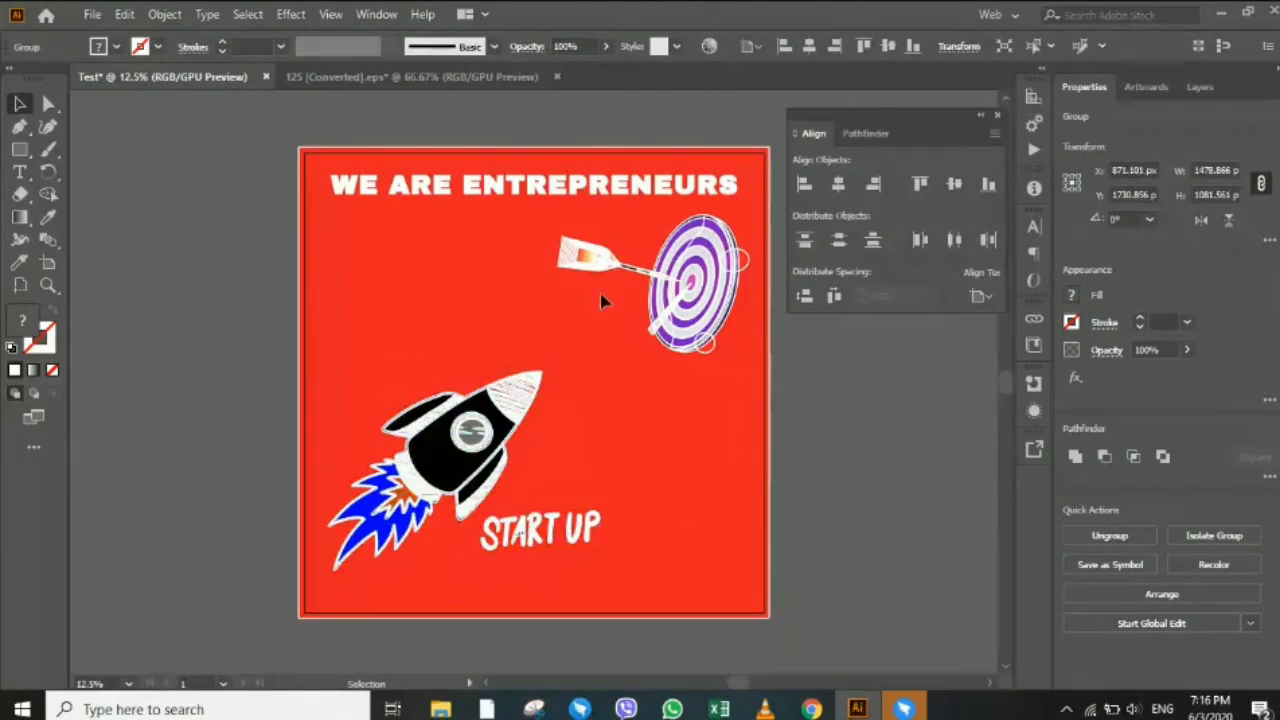
Shrink the dartboard and dart group to about 541 × 390 px.
left_click(592, 260)
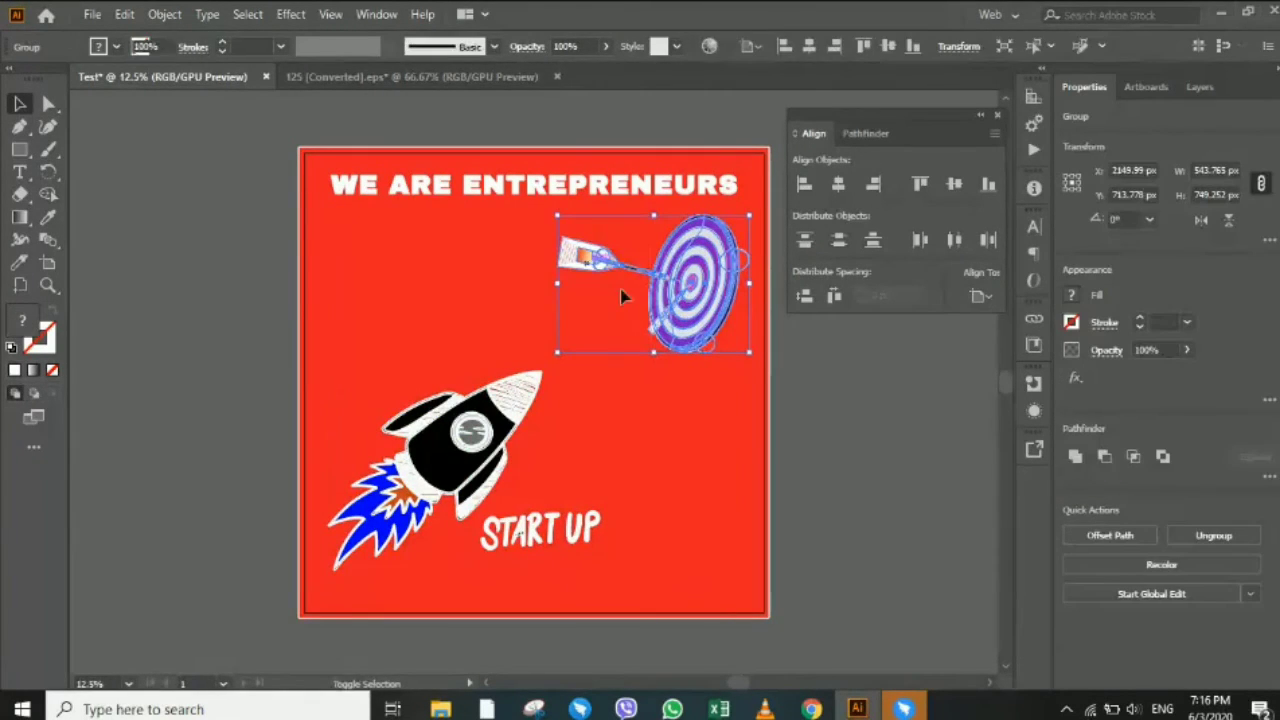
mouse_move(749, 352)
left_mouse_down()
mouse_move(705, 320)
mouse_move(718, 292)
left_mouse_up()
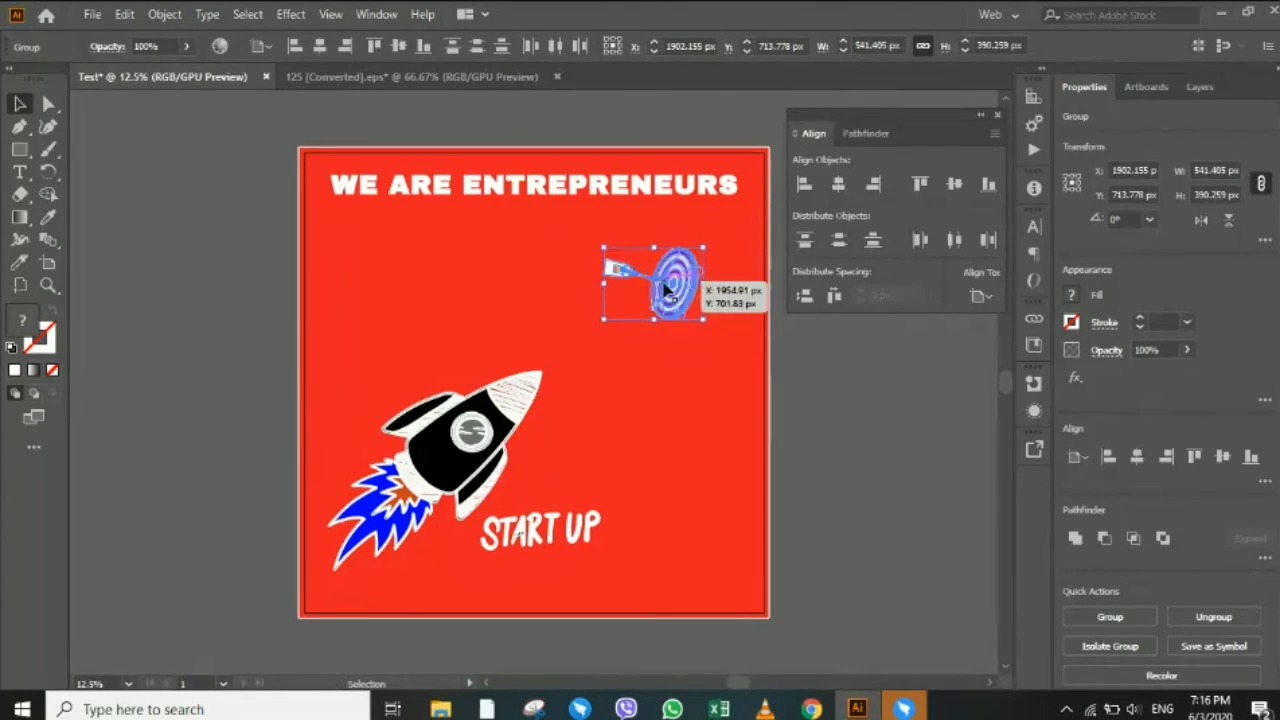
left_click(846, 404)
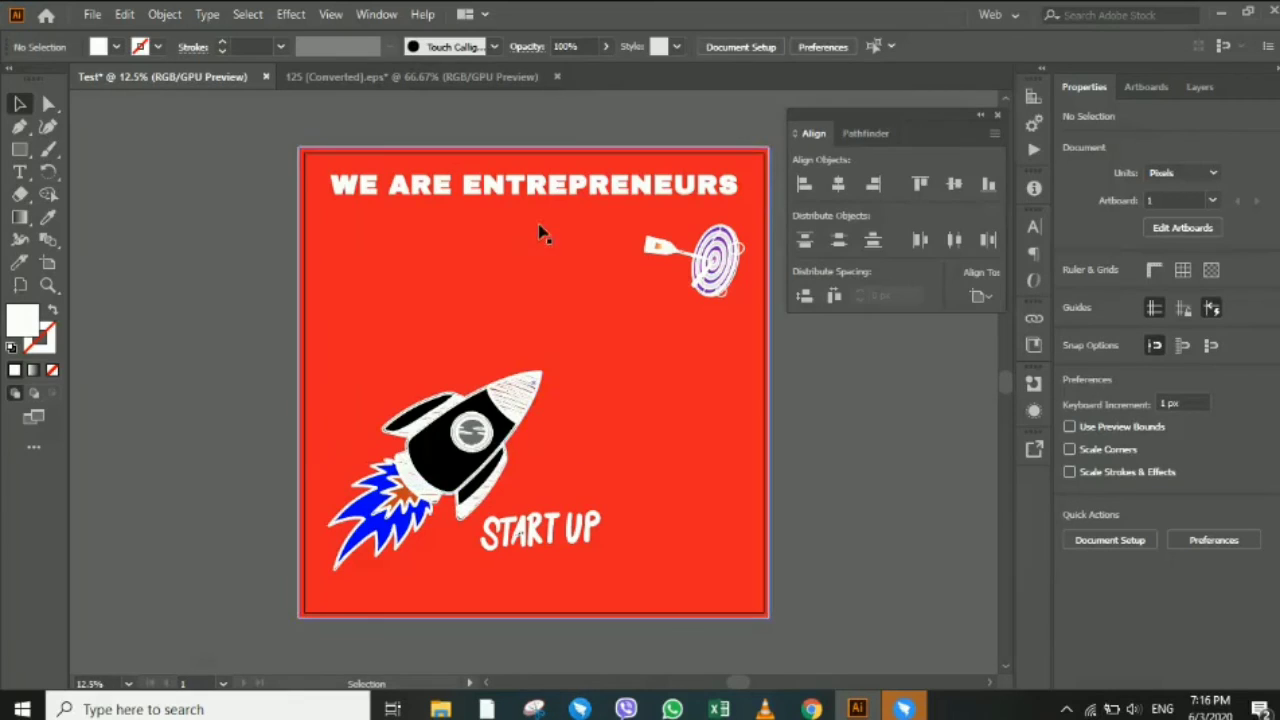
Shorten the WE ARE ENTREPRENEURS text frame and place a copy of the heading mid-poster.
left_click(538, 188)
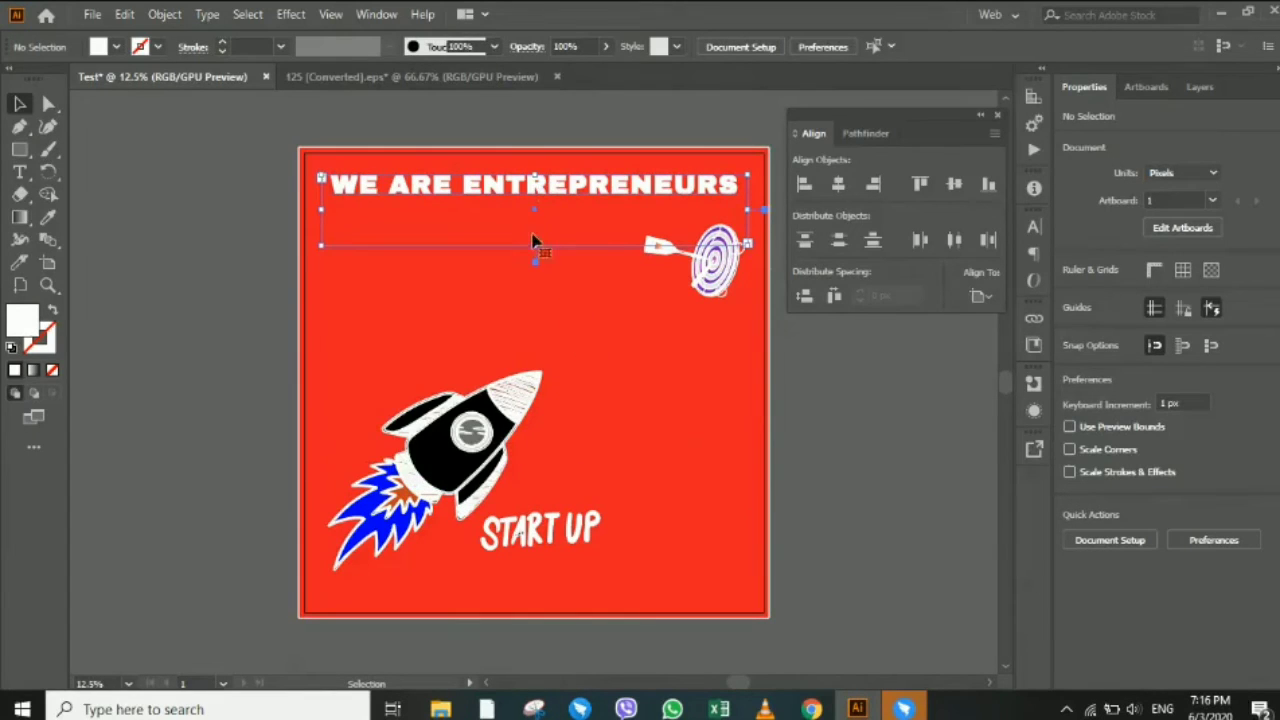
left_click_drag(535, 244, 534, 201)
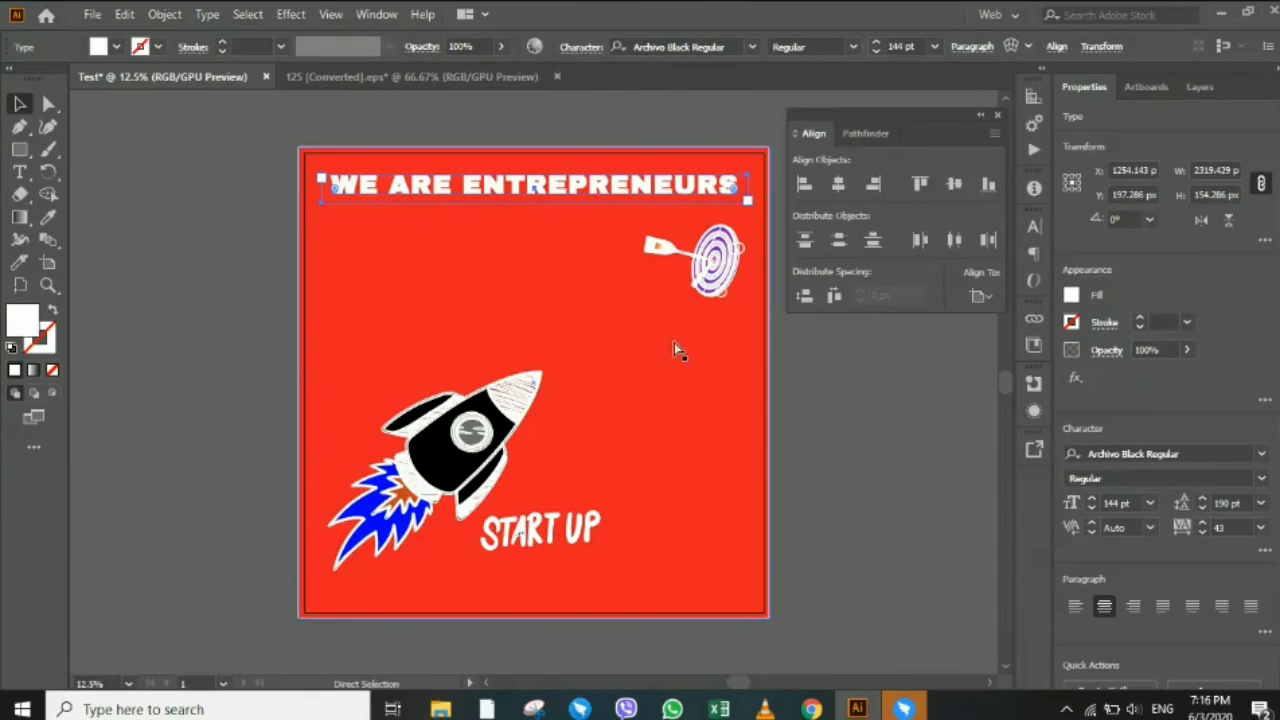
key("ctrl+v")
left_click_drag(625, 382, 630, 333)
Retype the copied heading as 'JOIN E-CELL', with E-CELL on its own line.
key("t")
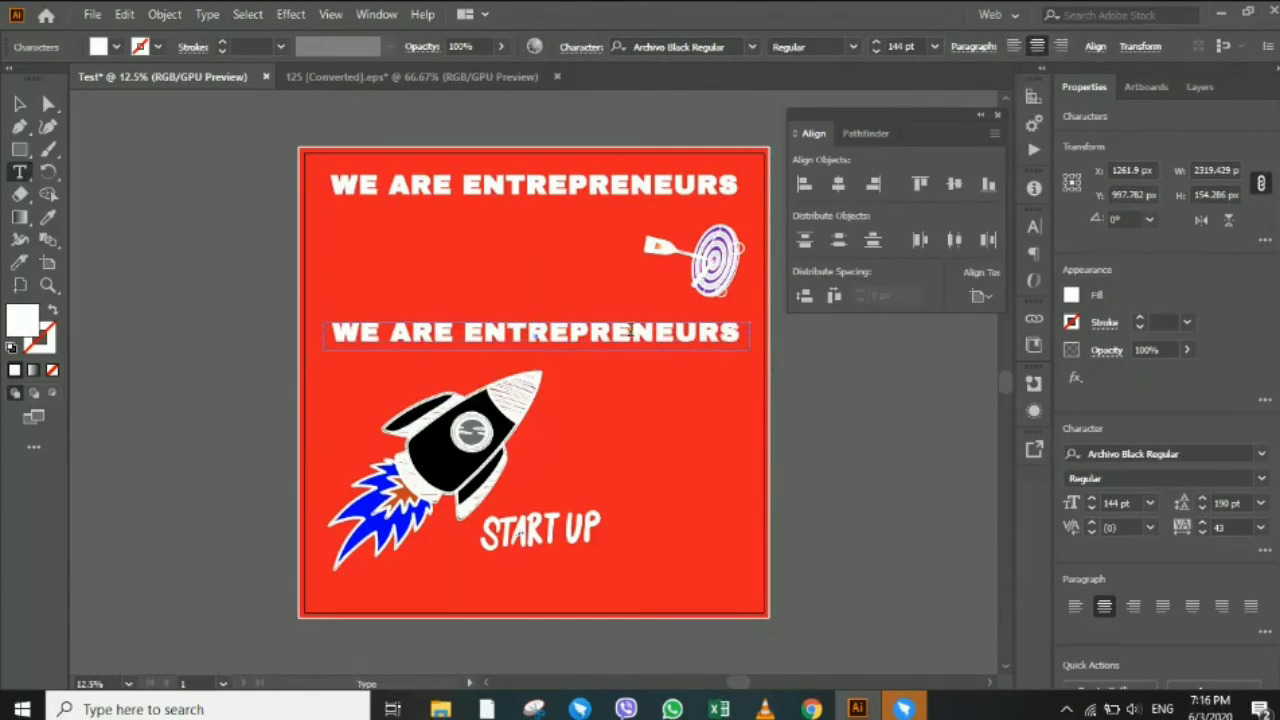
left_click(630, 330)
key("ctrl+a")
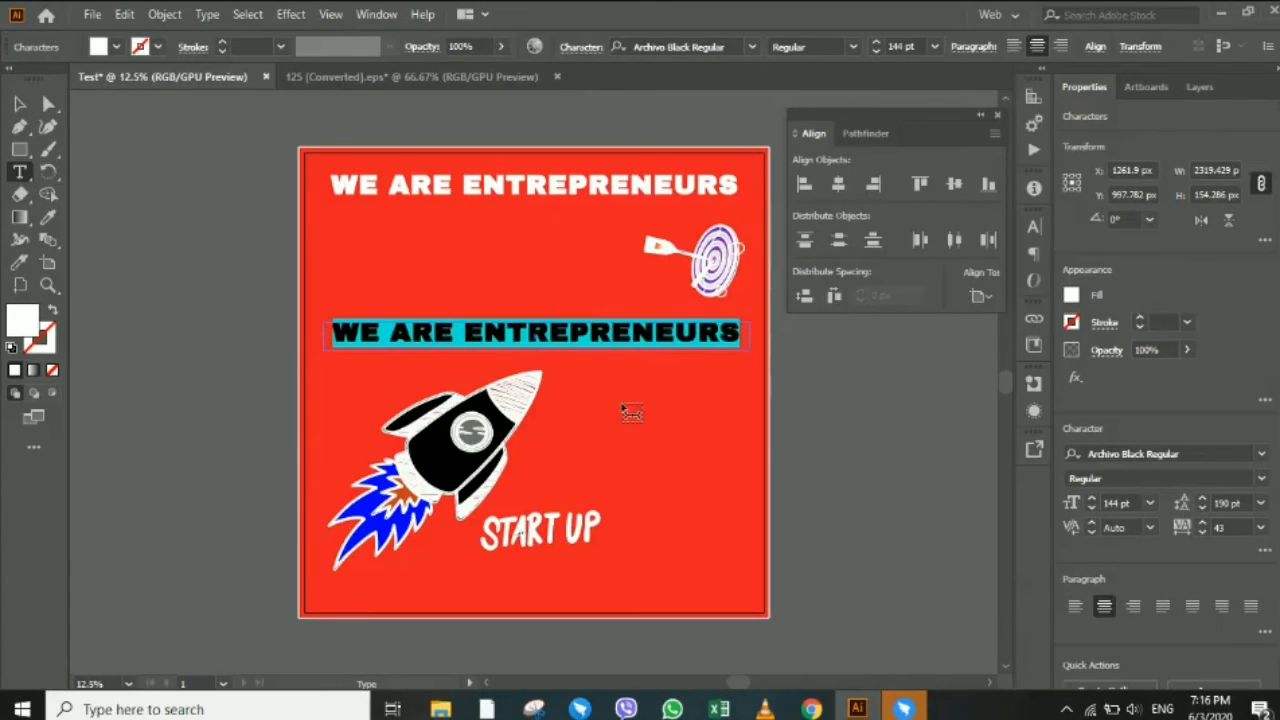
type("JOIN W")
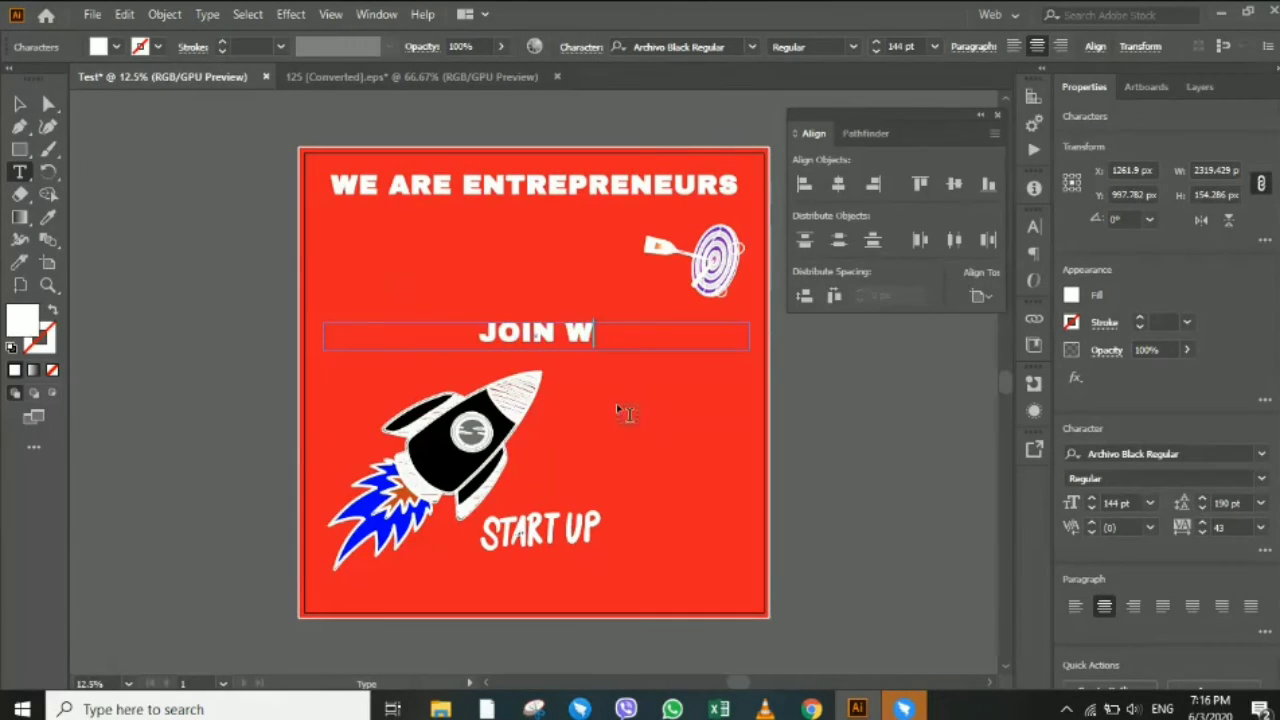
type("EE")
key("BackSpace")
key("BackSpace")
key("BackSpace")
key("BackSpace")
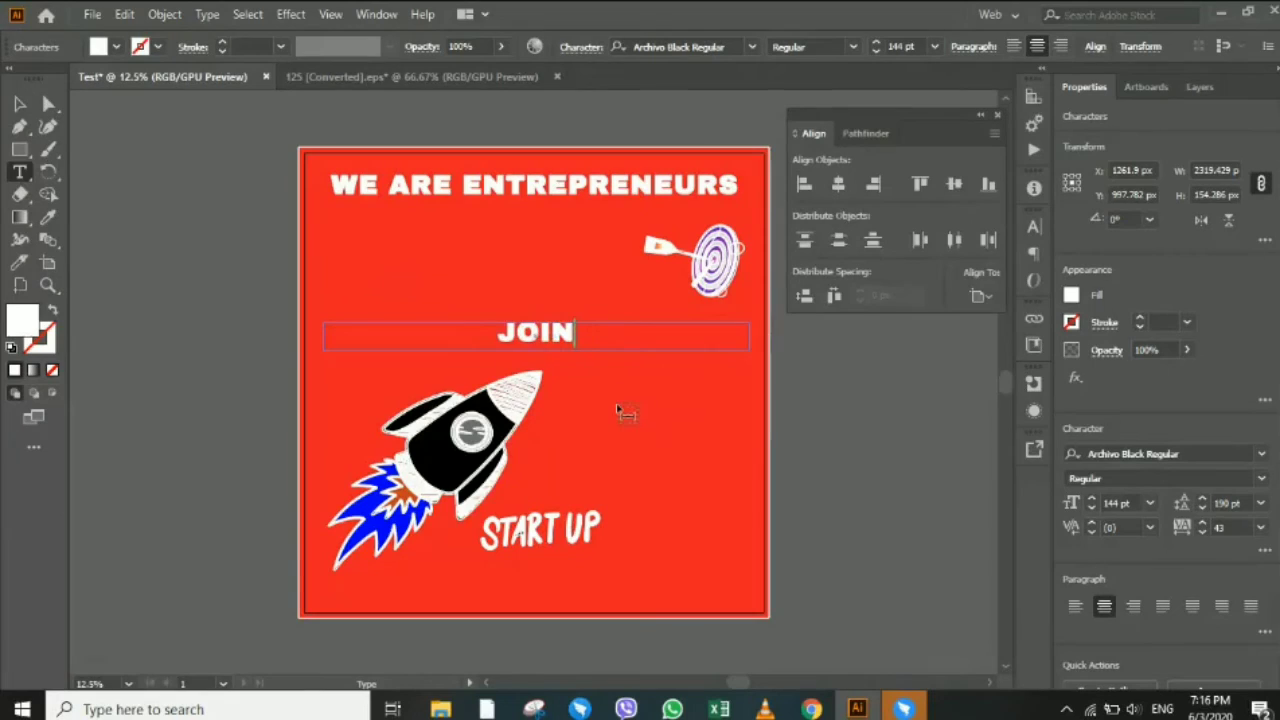
type("EC")
key("BackSpace")
key("BackSpace")
type("ECELL")
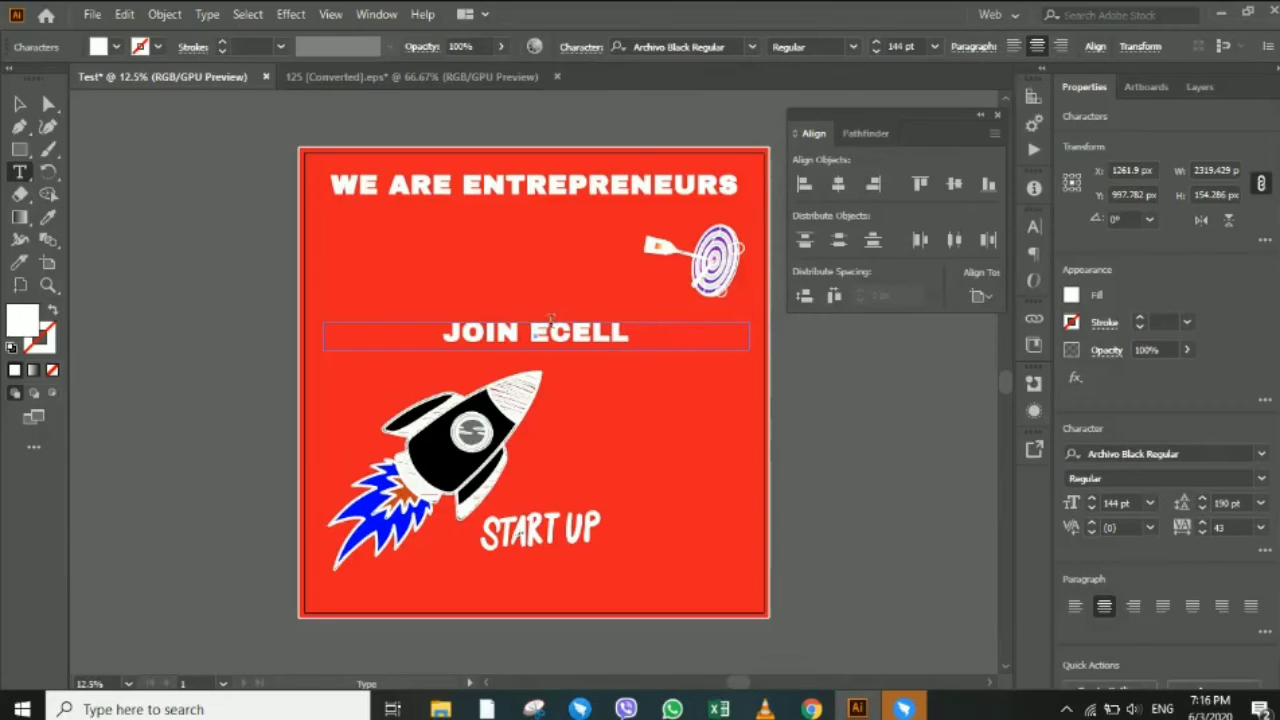
type("-")
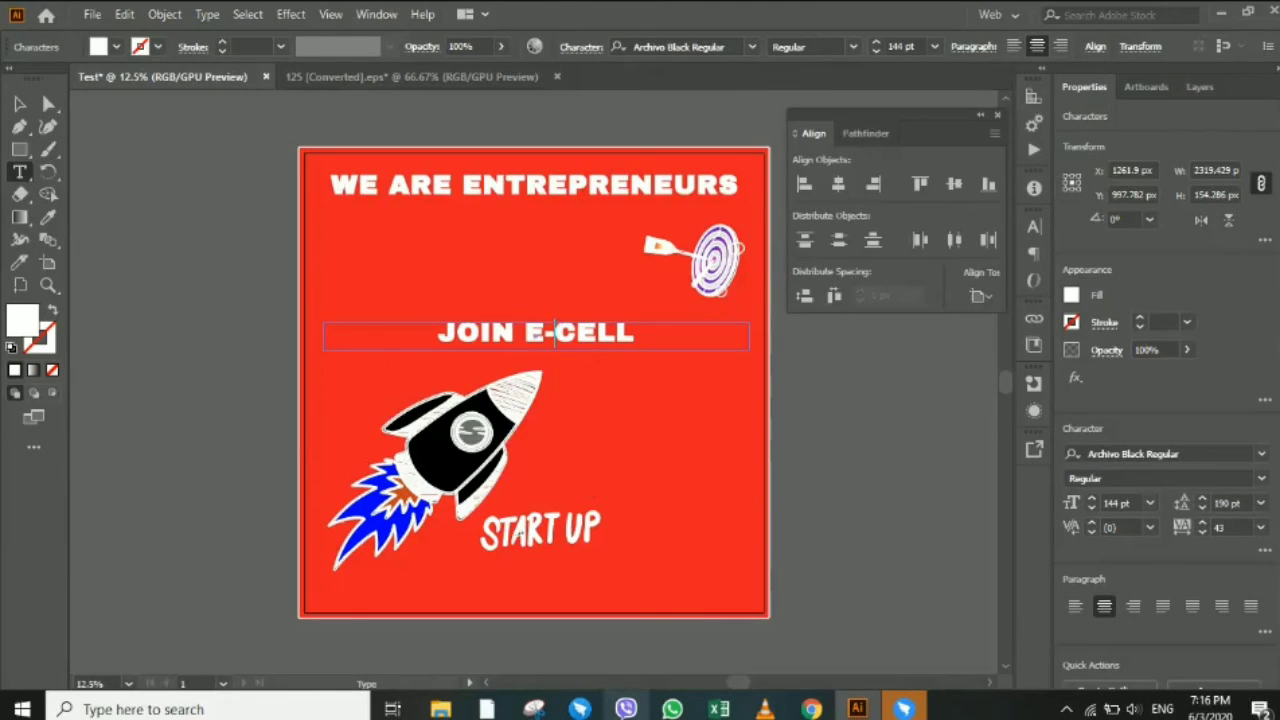
key("Left")
key("Left")
key("Delete")
key("Delete")
key("Delete")
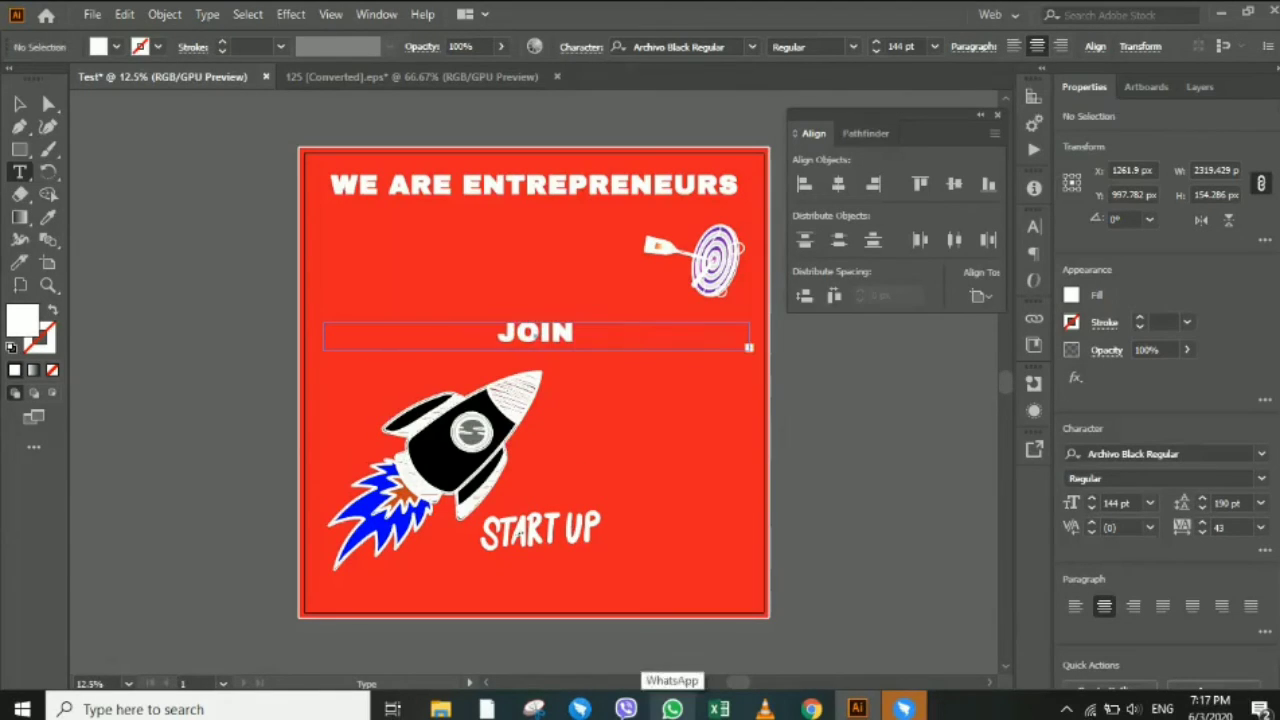
key("Escape")
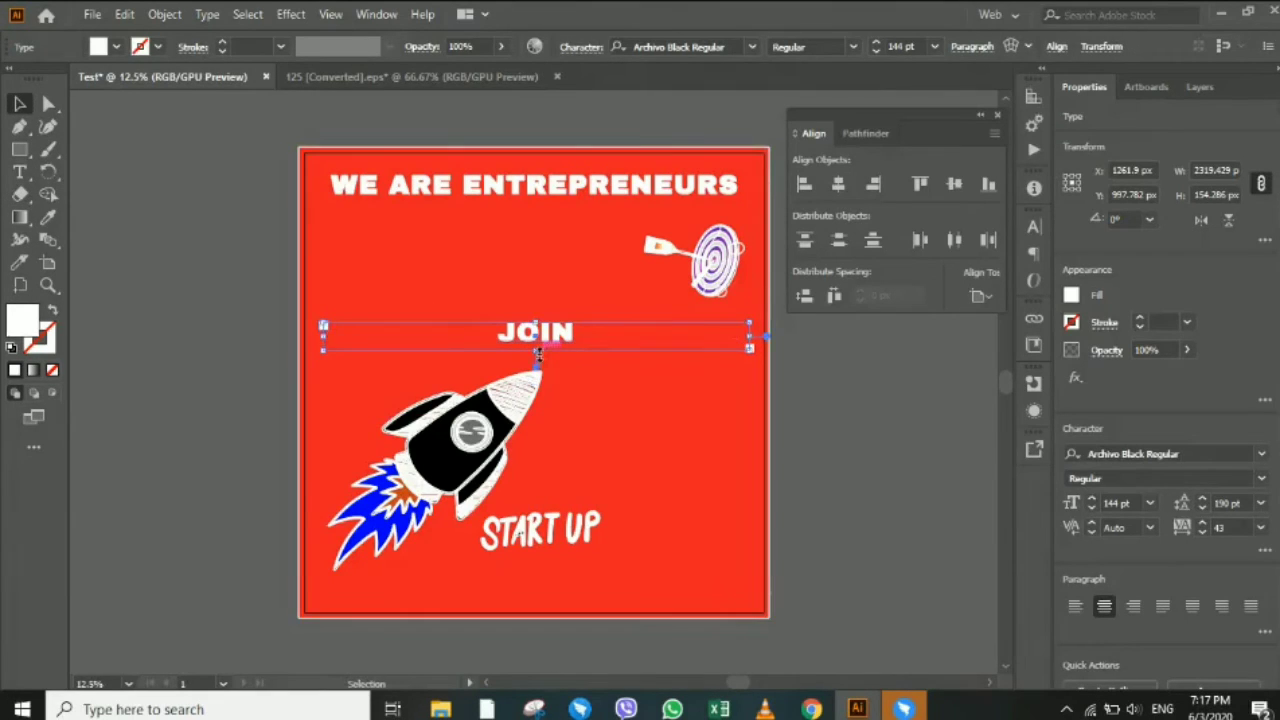
Shrink the JOIN E-CELL frame shorter and narrower to fit both lines closely.
mouse_move(538, 349)
left_mouse_down()
mouse_move(540, 393)
mouse_move(537, 340)
left_mouse_up()
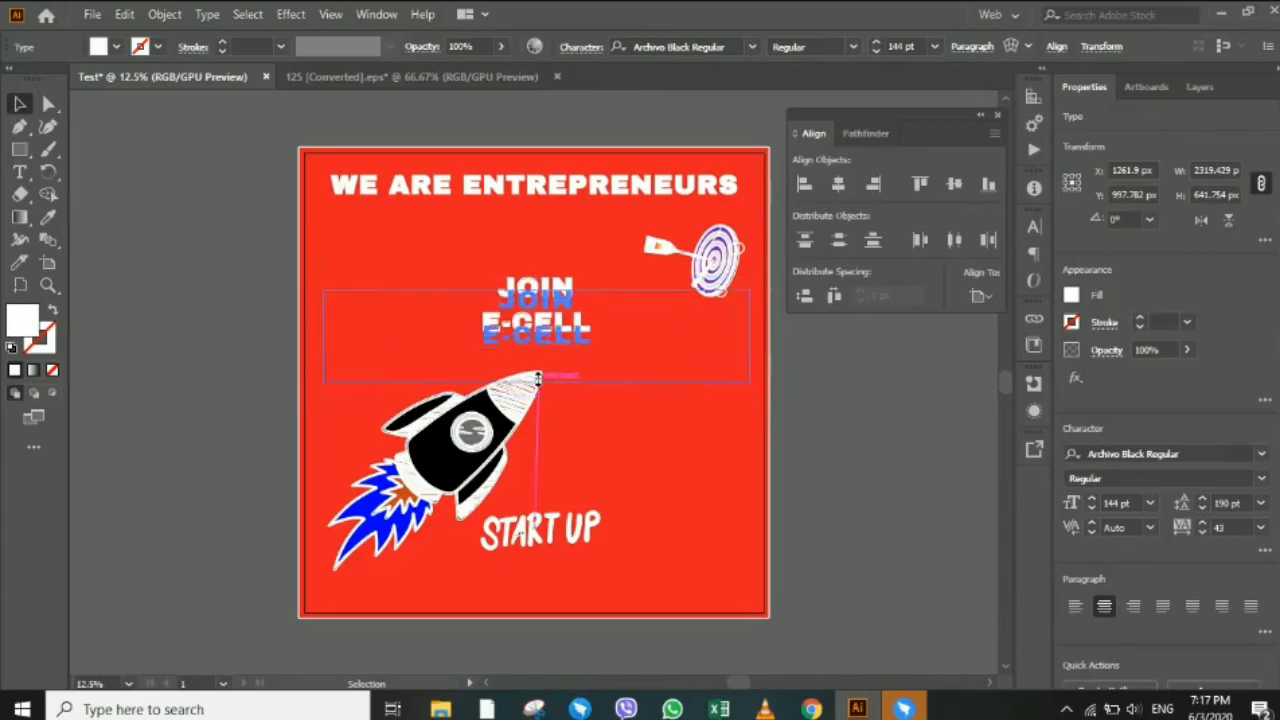
left_click_drag(637, 345, 637, 372)
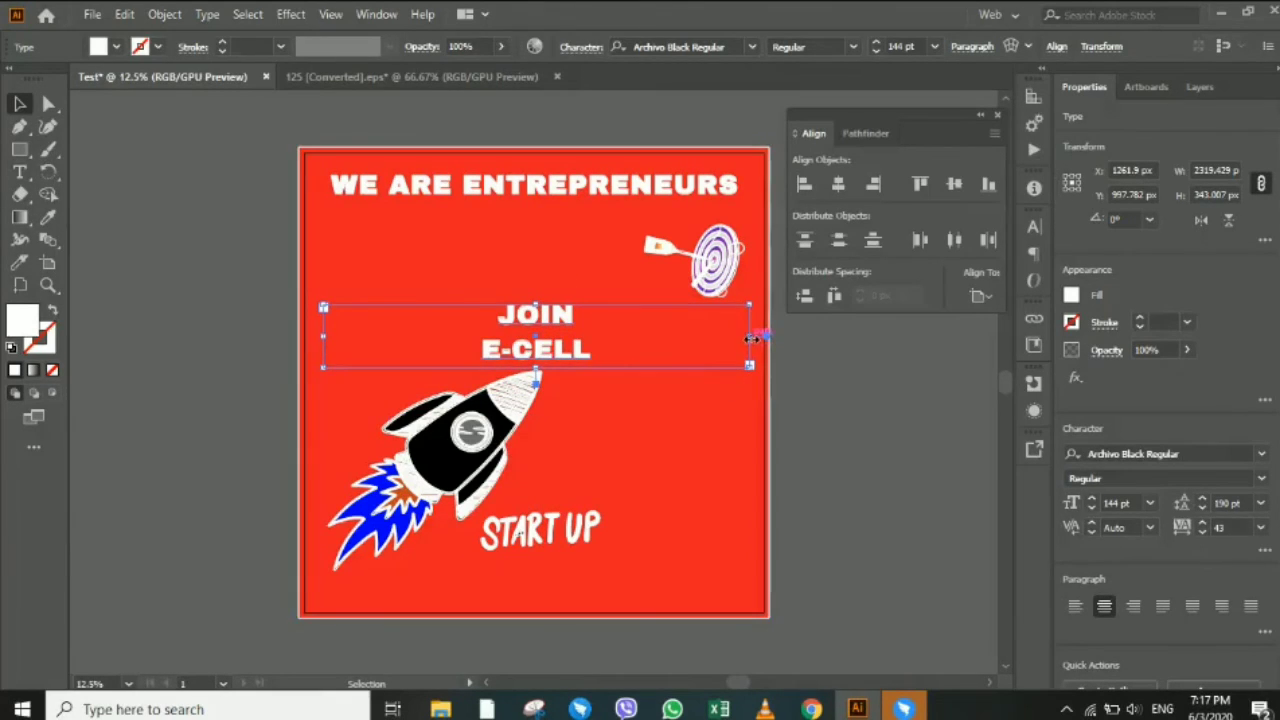
mouse_move(752, 367)
left_mouse_down()
mouse_move(600, 357)
mouse_move(505, 303)
mouse_move(638, 398)
left_mouse_up()
Draw a rectangle on the poster and fill it with white.
left_click(391, 337)
left_click(19, 148)
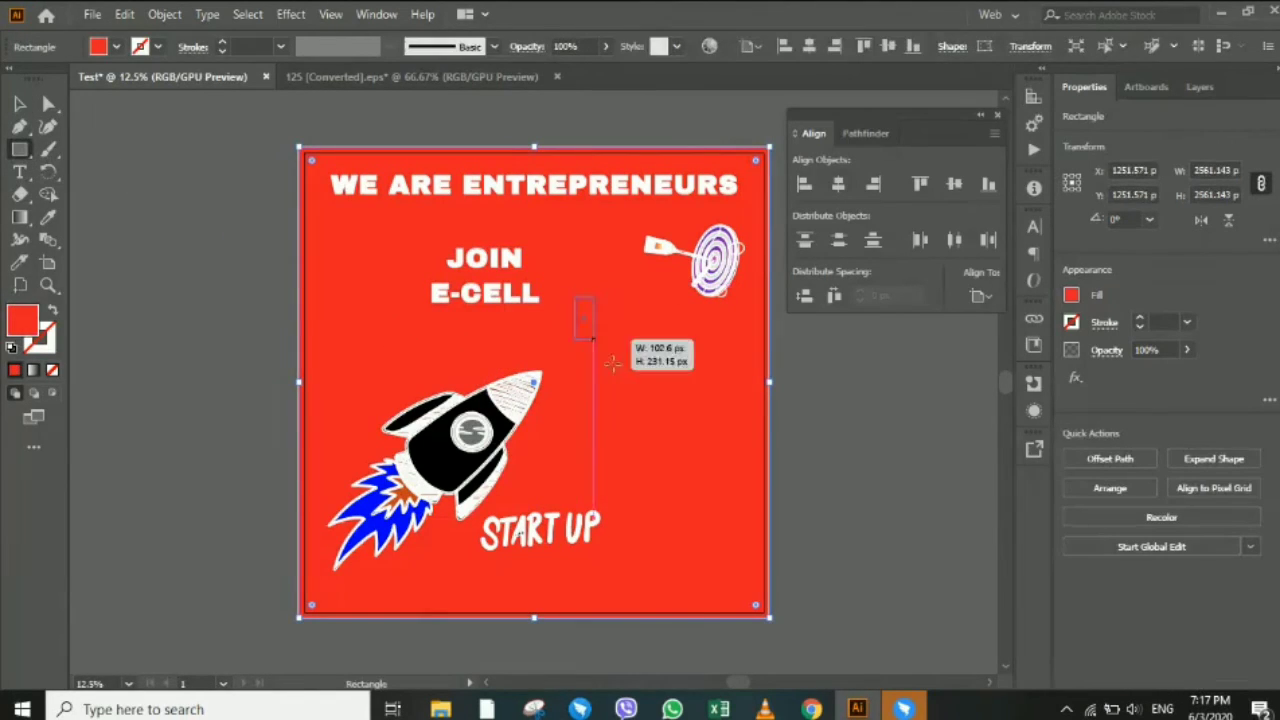
left_click(1038, 316)
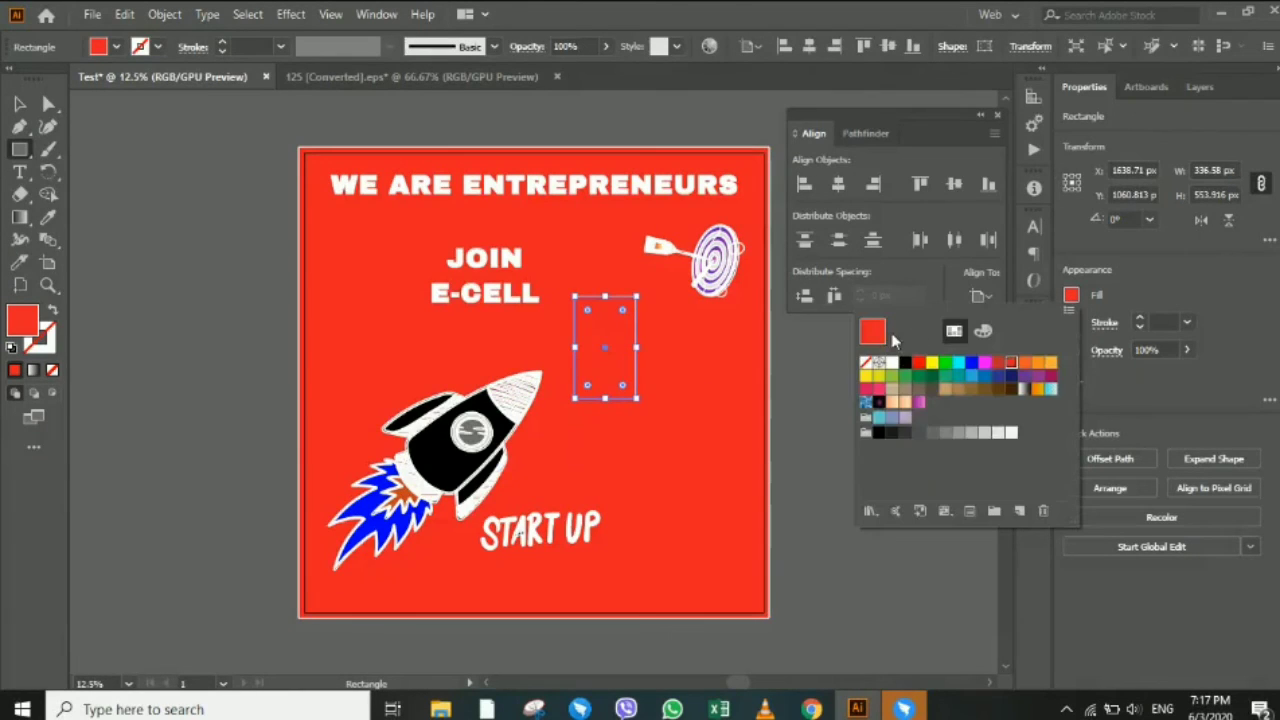
left_click(891, 363)
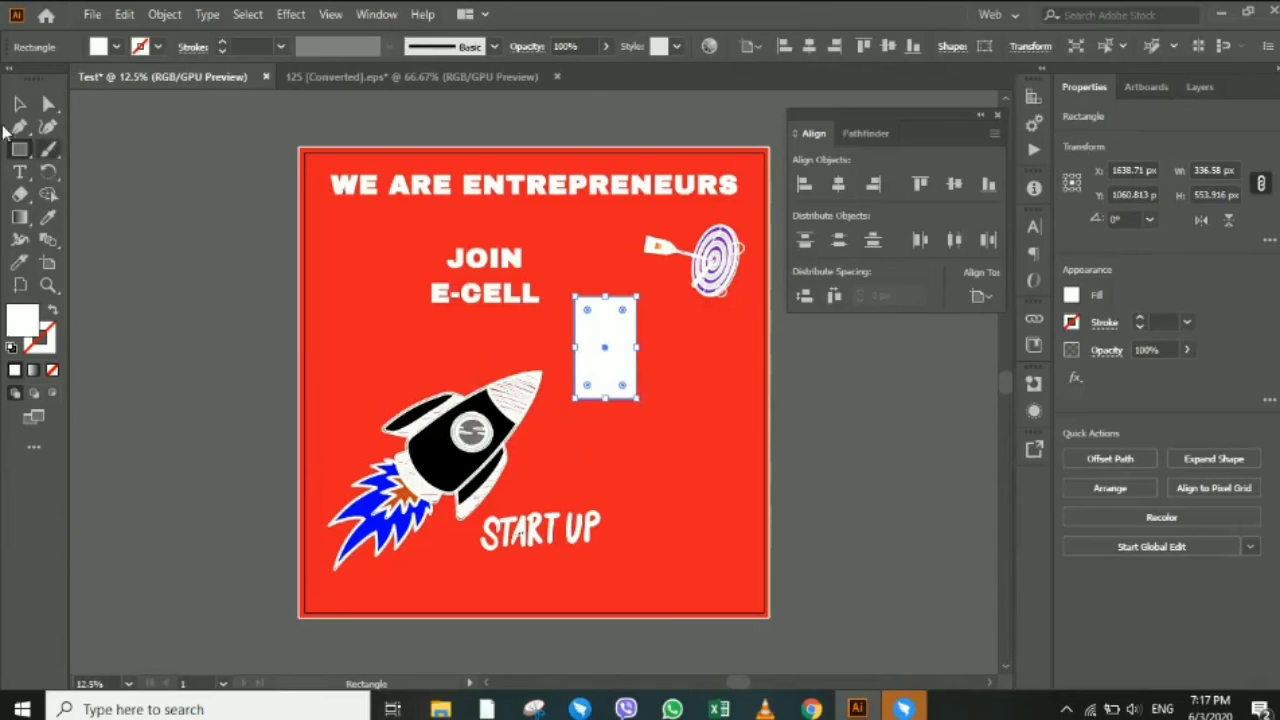
Resize the white rectangle and send it behind the red background.
left_click(16, 106)
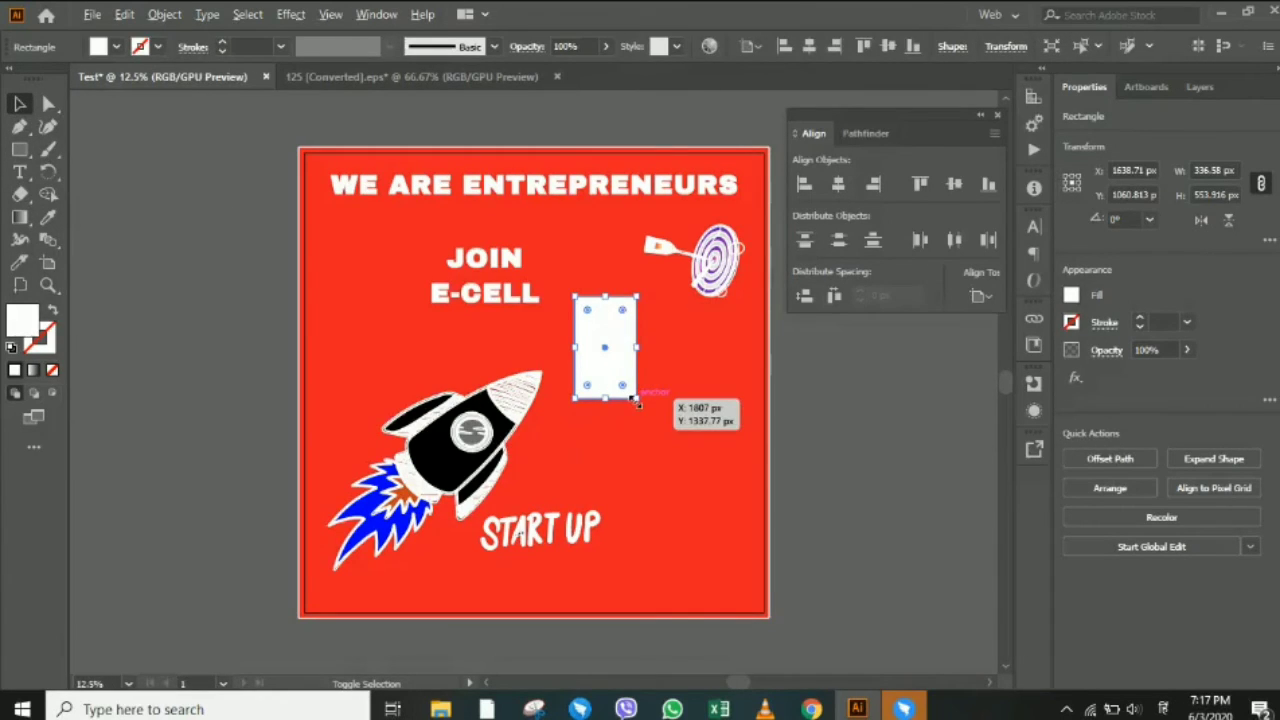
left_click_drag(636, 400, 714, 503)
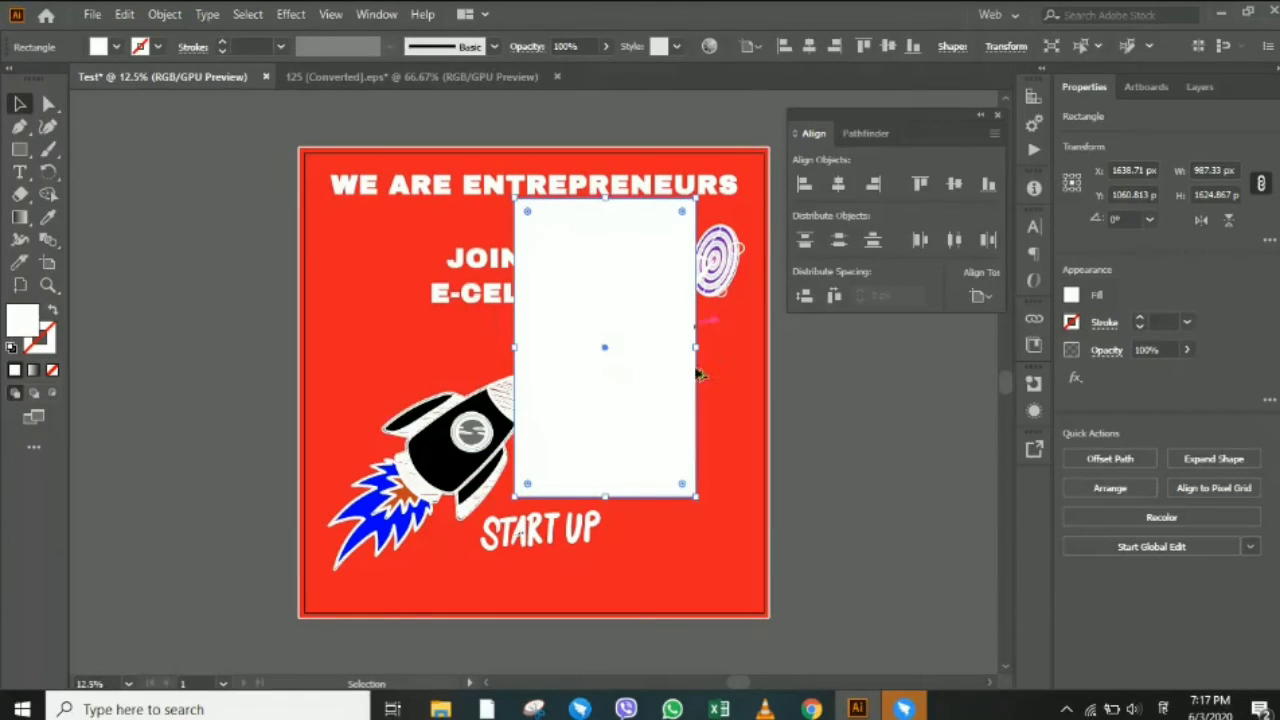
left_click_drag(697, 349, 782, 363)
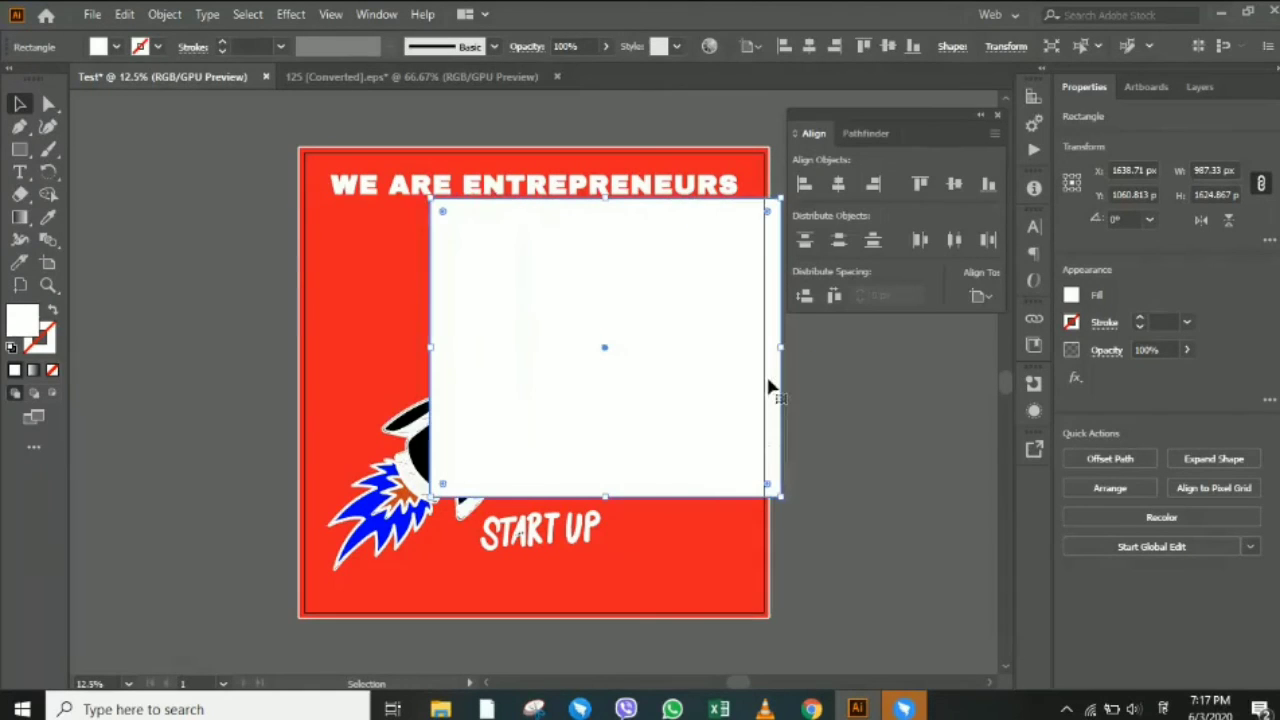
left_click_drag(780, 495, 627, 310)
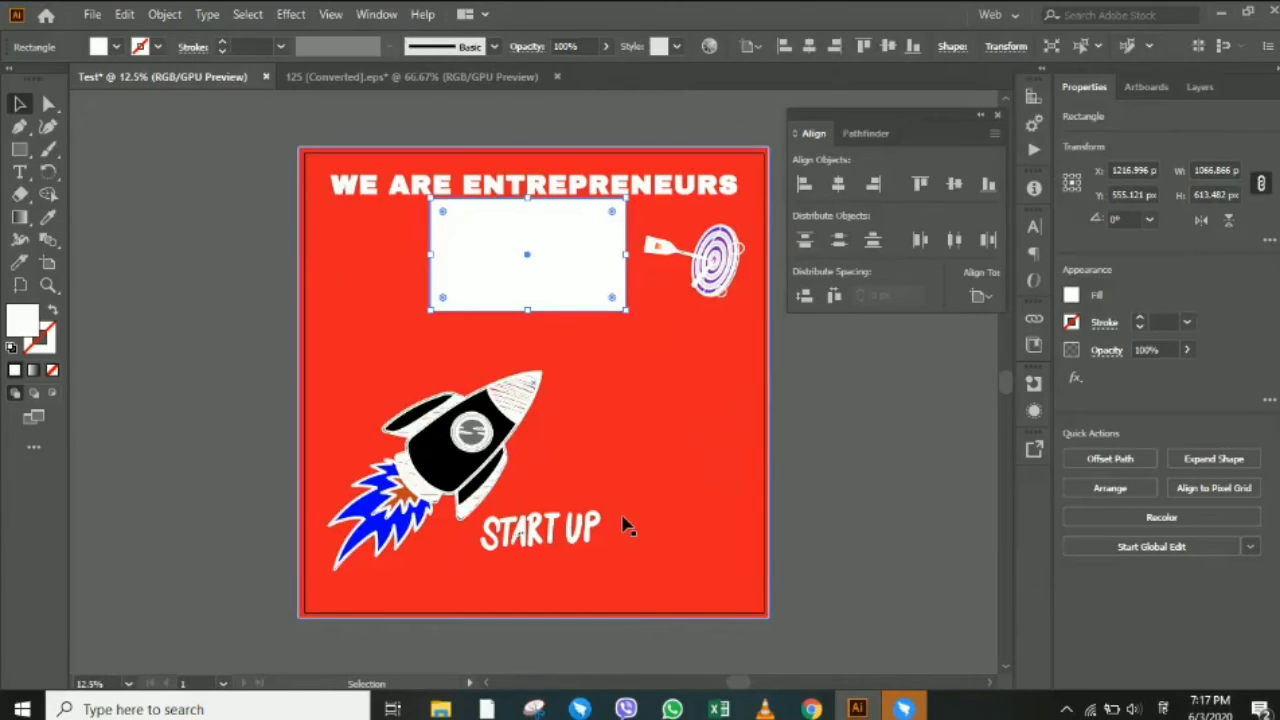
key("ctrl+shift+bracketleft")
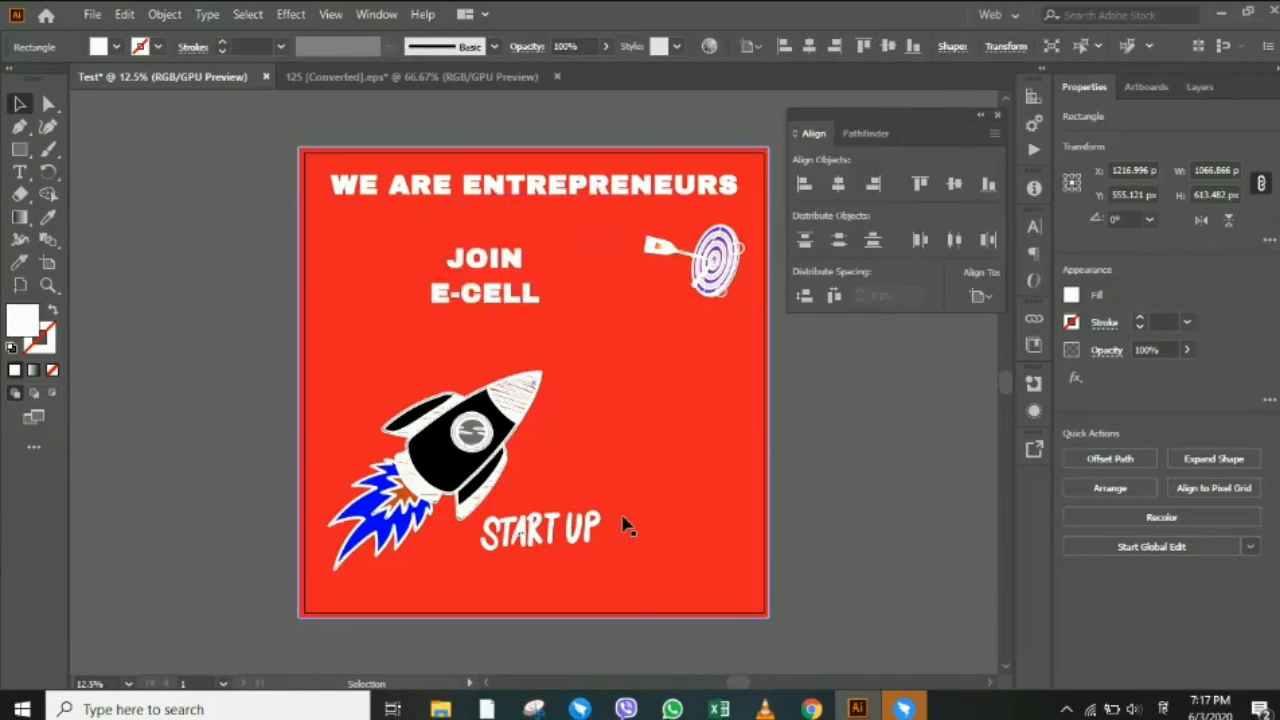
left_click(391, 371)
Increase the JOIN E-CELL font size to 220 pt.
left_click(473, 290)
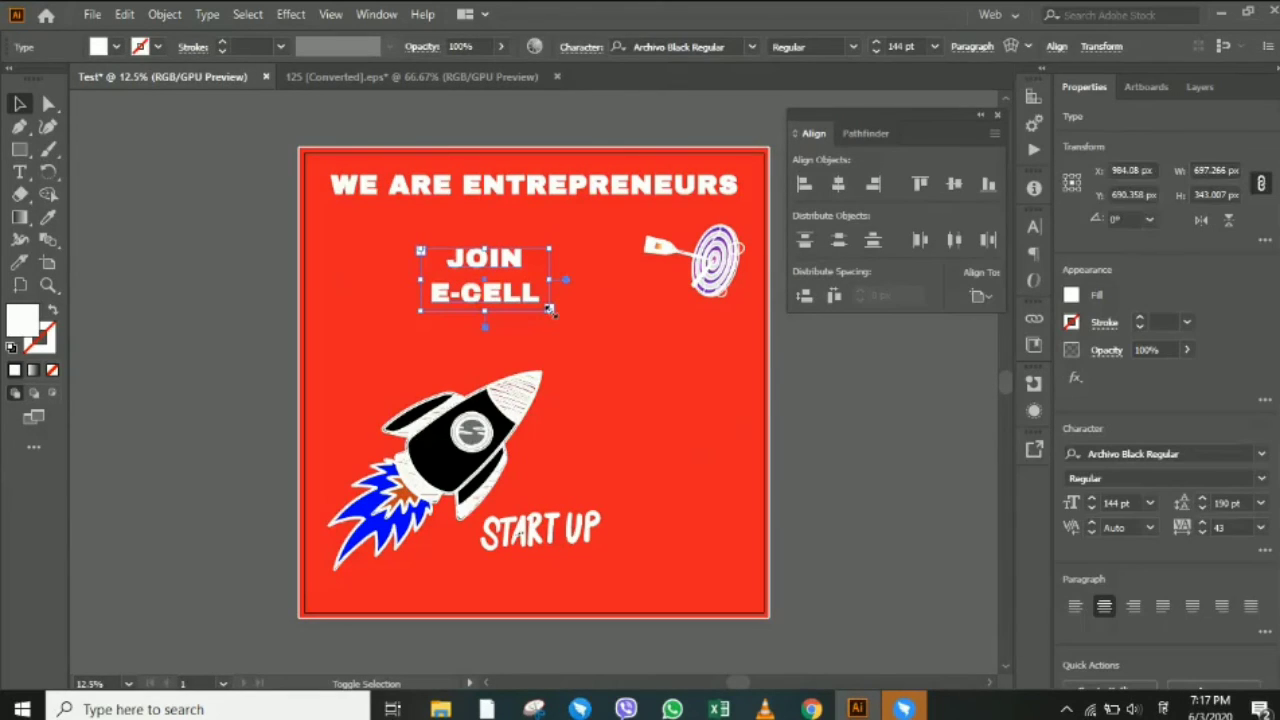
left_click_drag(551, 311, 585, 327)
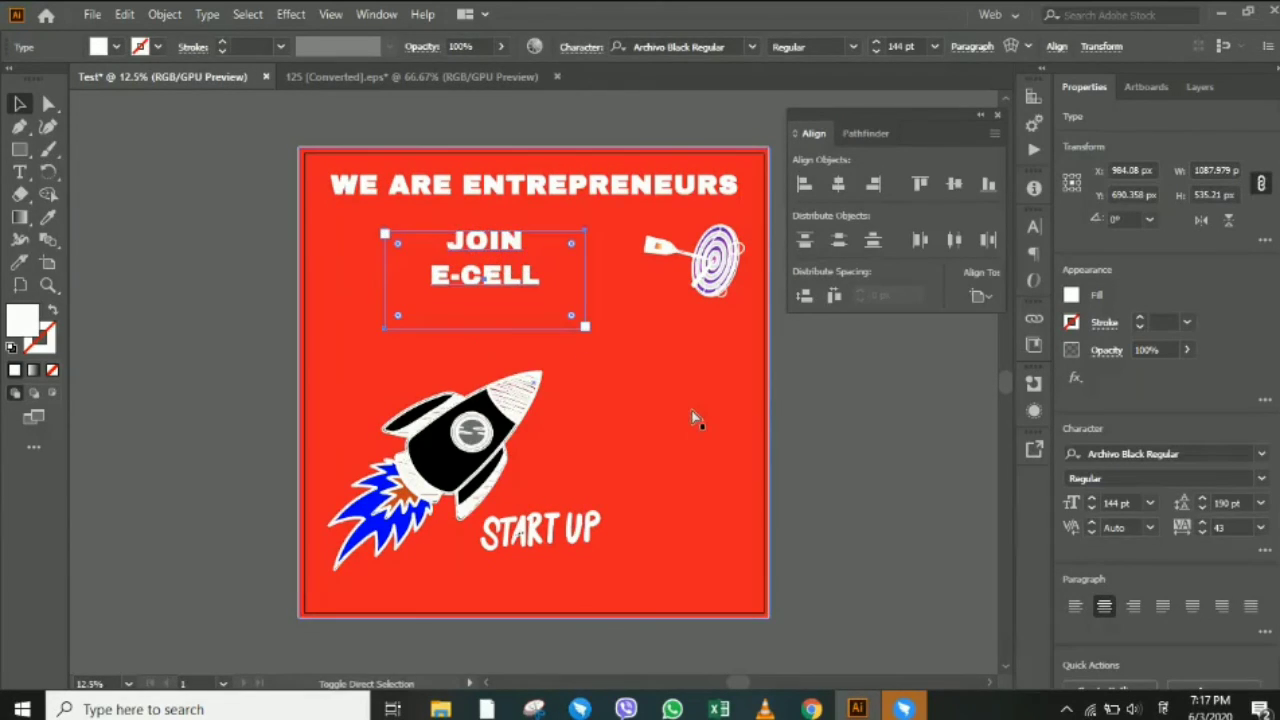
key("ctrl+shift+period")
key("ctrl+shift+period")
key("ctrl+shift+period")
key("ctrl+shift+period")
key("ctrl+shift+period")
key("ctrl+shift+period")
key("ctrl+shift+period")
key("ctrl+shift+period")
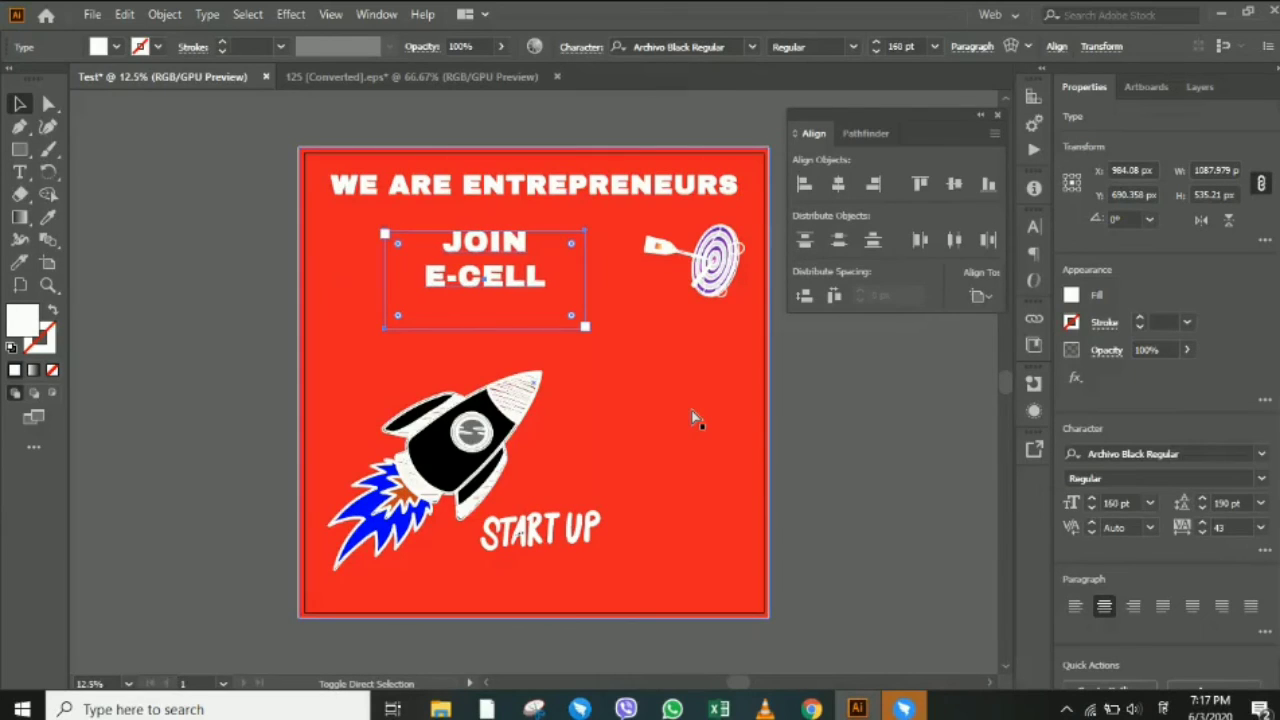
key("ctrl+shift+period")
key("ctrl+shift+period")
key("ctrl+shift+period")
key("ctrl+shift+period")
key("ctrl+shift+period")
key("ctrl+shift+period")
key("ctrl+shift+period")
key("ctrl+shift+period")
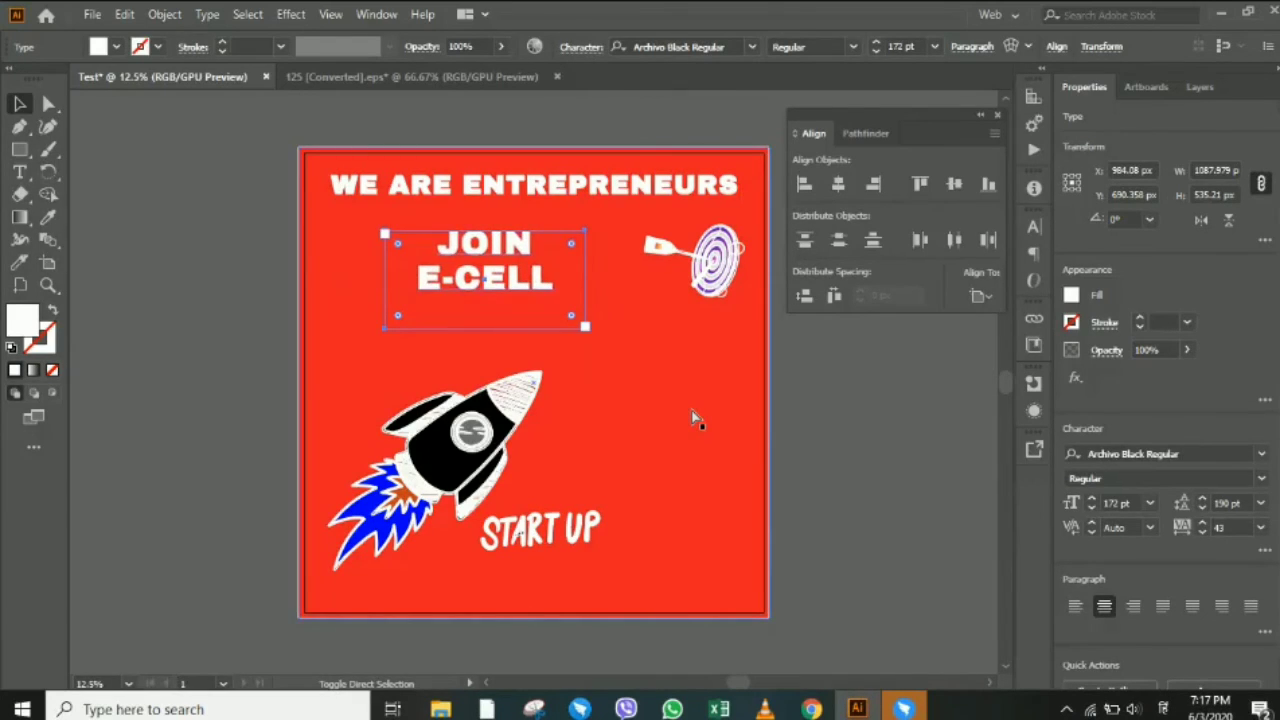
key("ctrl+shift+period")
key("ctrl+shift+period")
key("ctrl+shift+period")
key("ctrl+shift+period")
key("ctrl+shift+period")
key("ctrl+shift+period")
key("ctrl+shift+period")
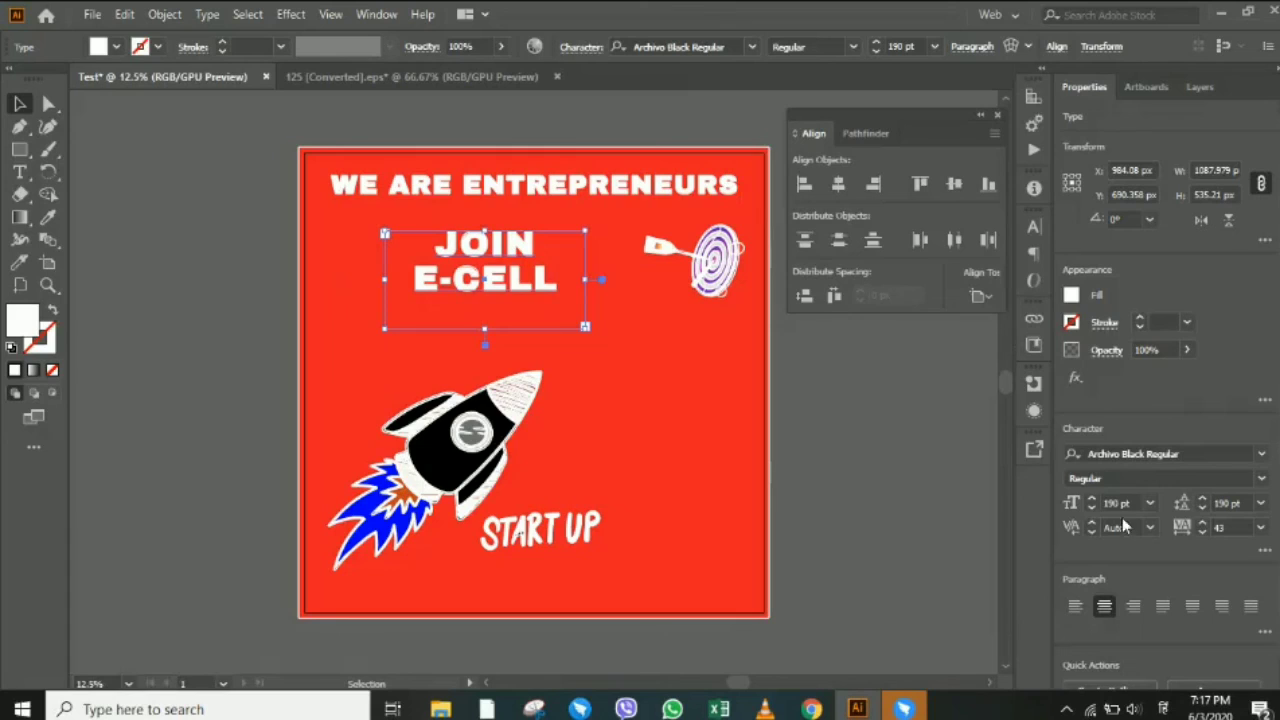
left_click(1108, 503)
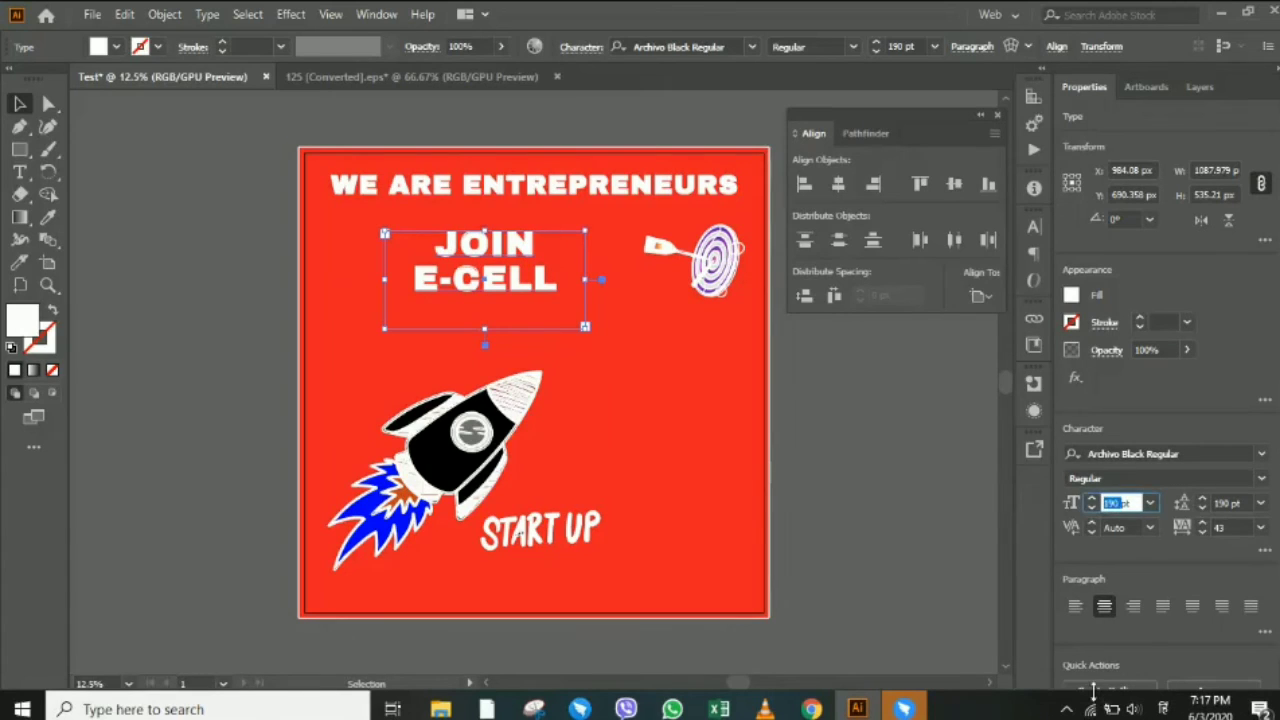
type("220")
key("Return")
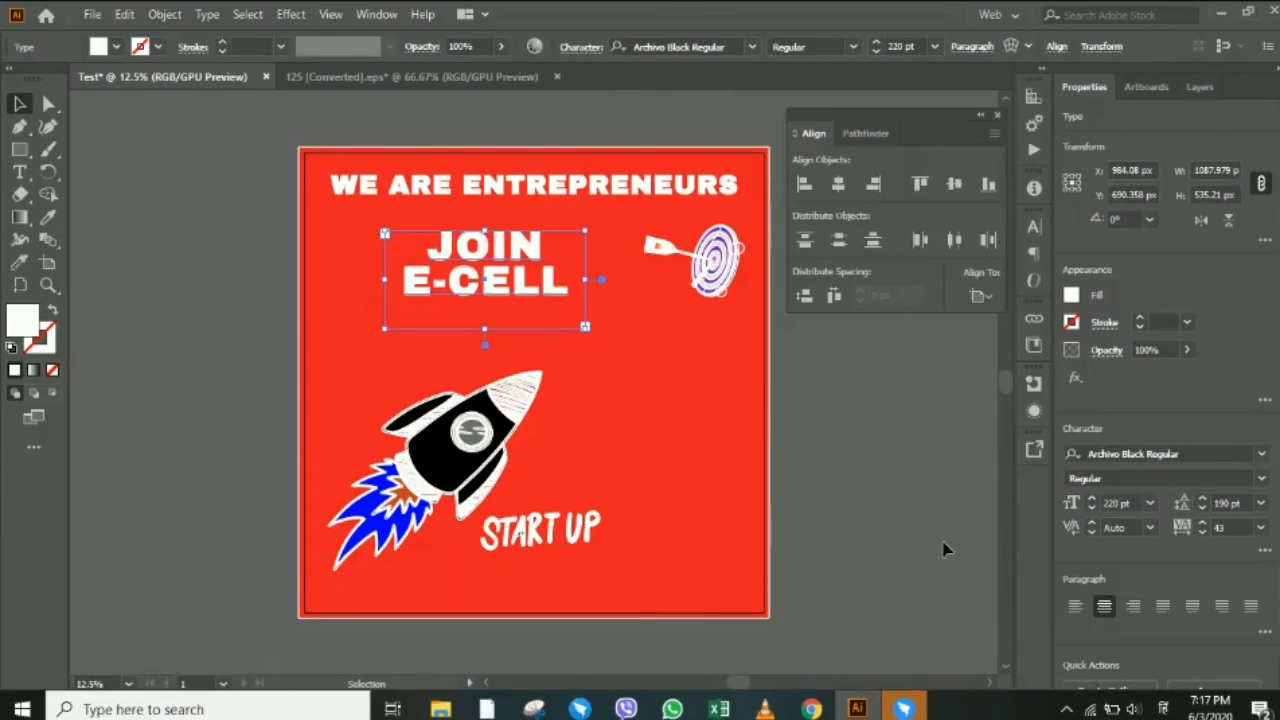
Widen the line spacing to about 223 pt and move the block left, just above the rocket.
left_click(598, 311)
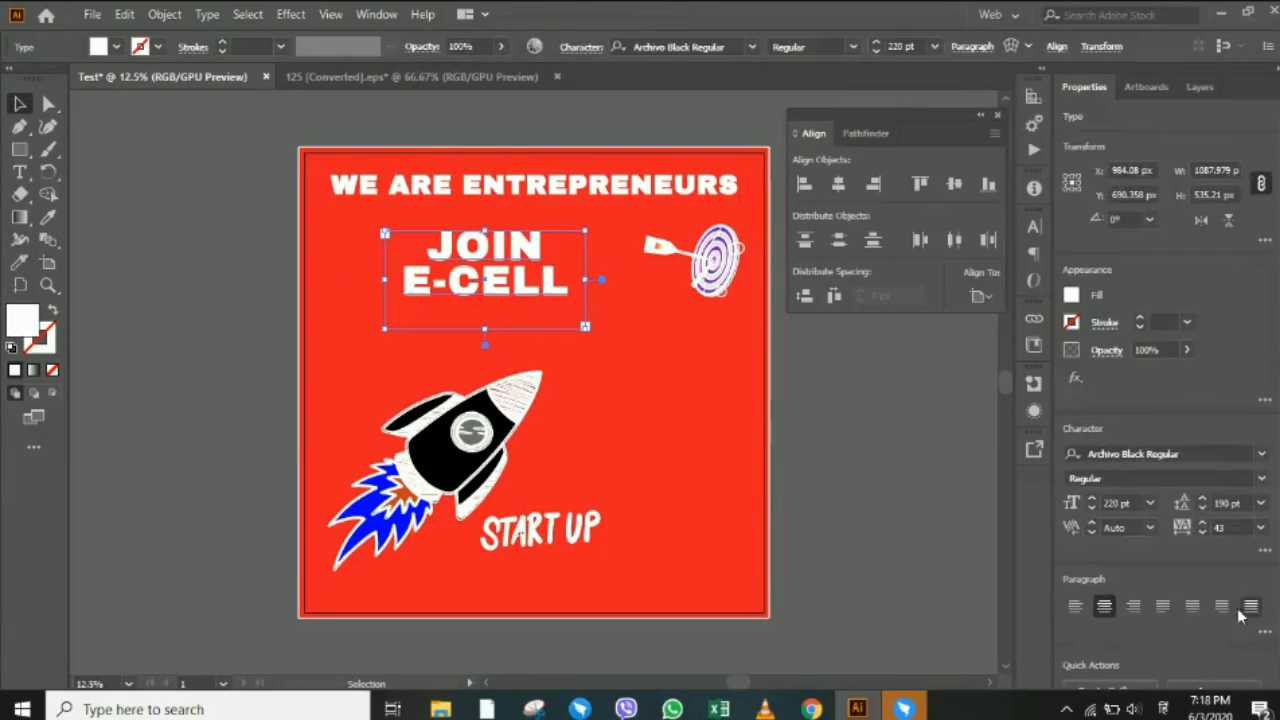
left_click(1203, 501)
left_click(1203, 501)
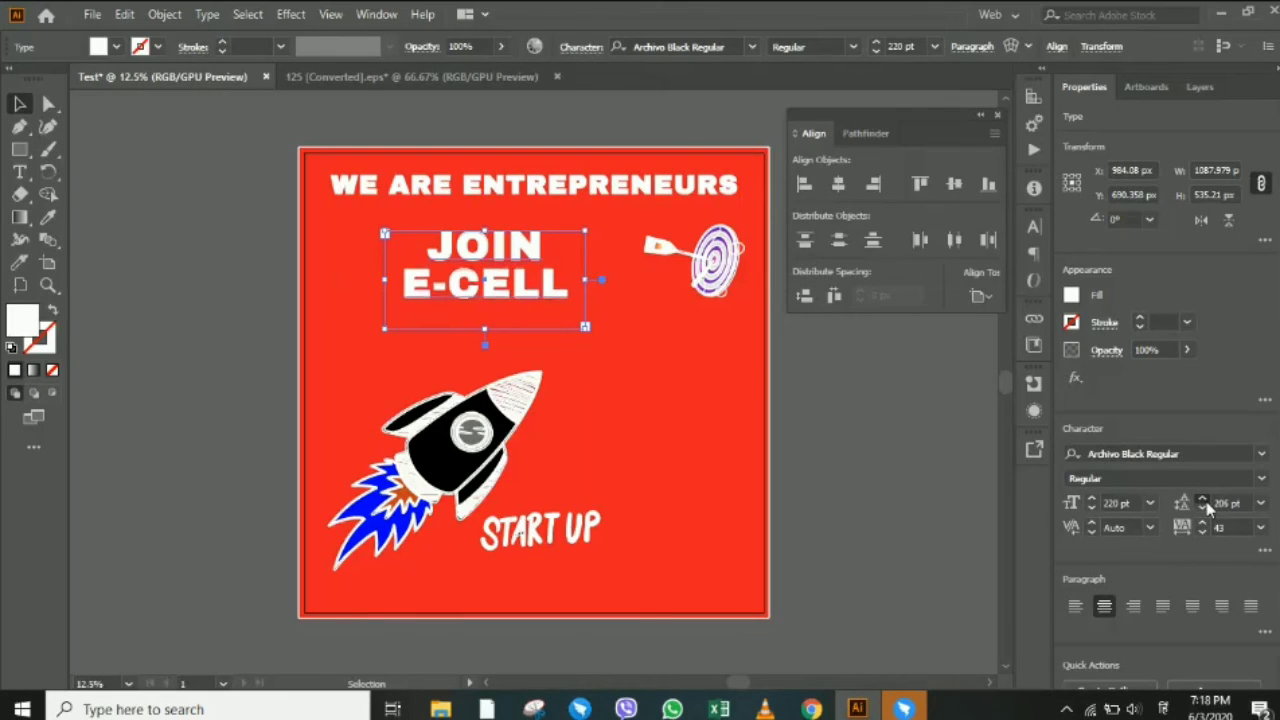
left_click(1203, 501)
left_click(1203, 501)
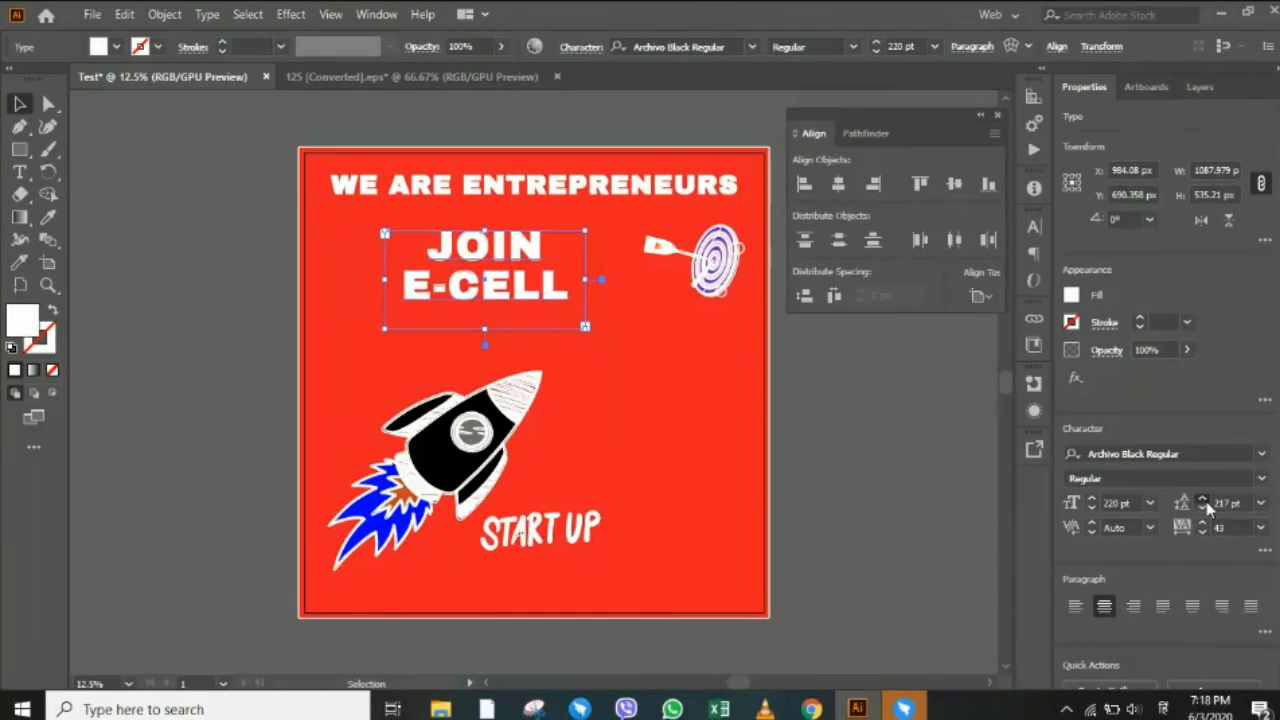
left_click(1203, 501)
left_click(1203, 501)
left_click(834, 414)
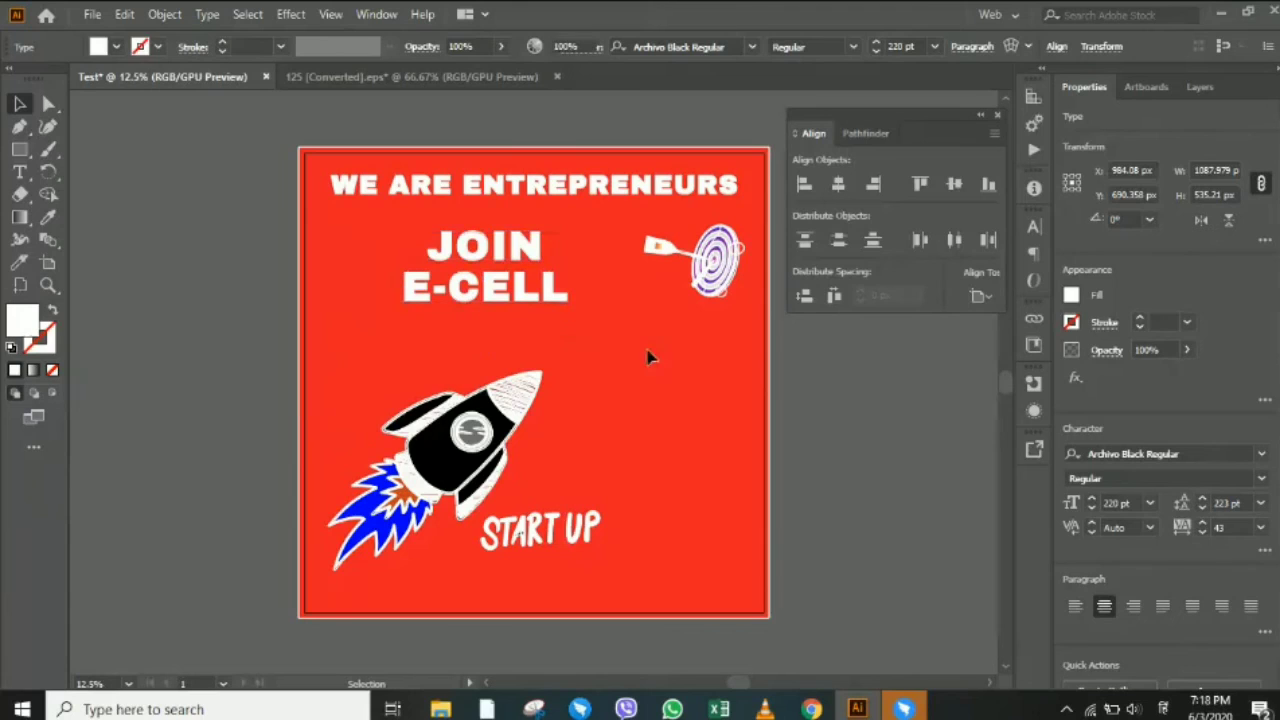
left_click_drag(506, 248, 445, 300)
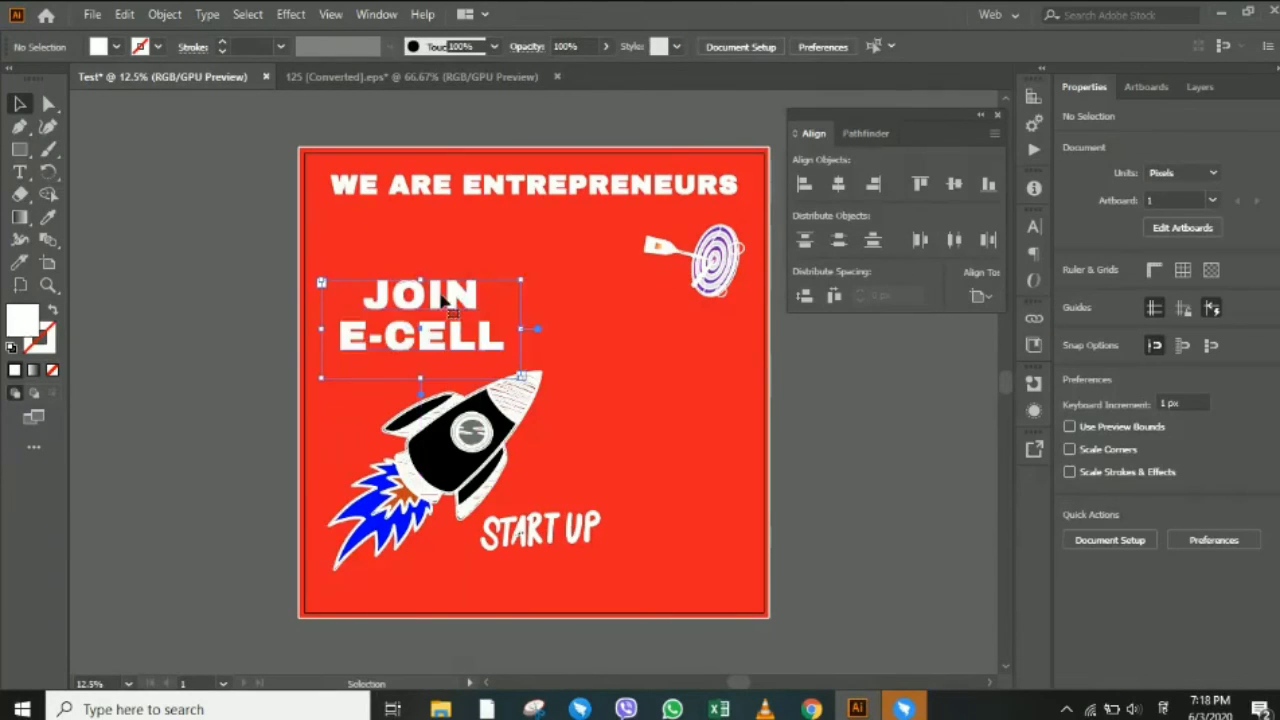
Select JOIN E-CELL with the WE ARE ENTREPRENEURS heading and set Align To Selection.
left_click(454, 196, "shift")
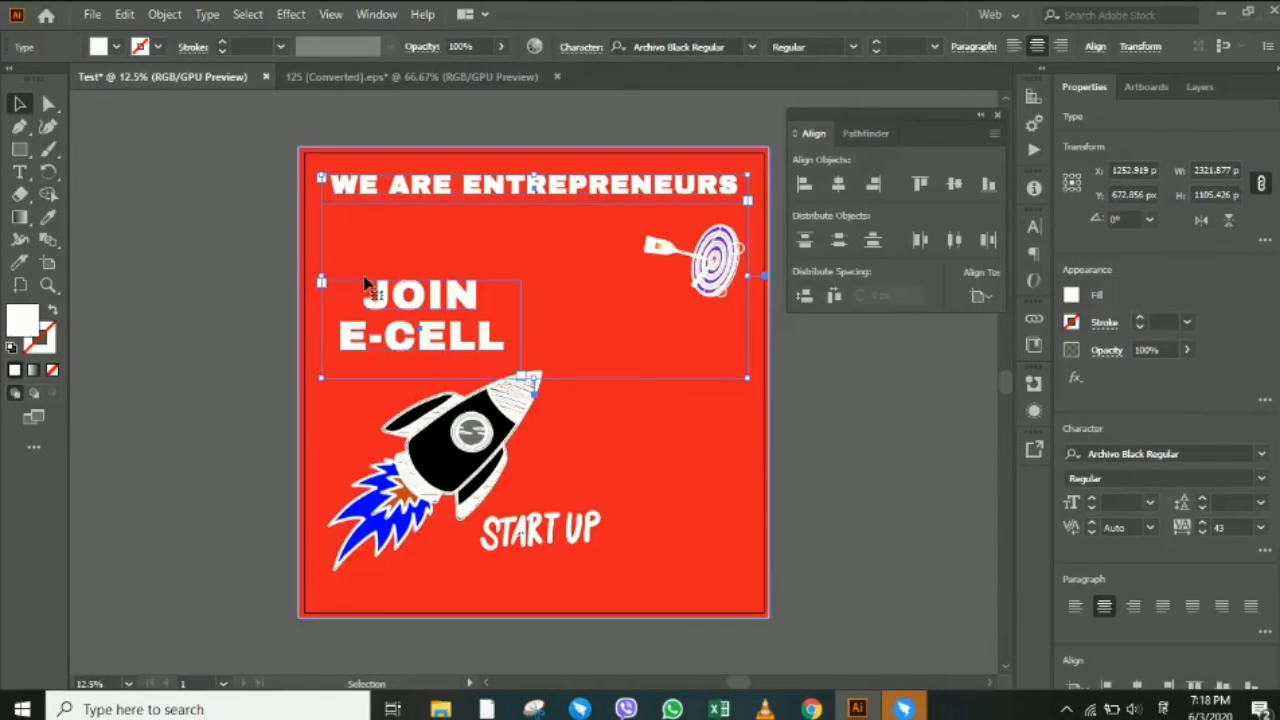
left_click(974, 297)
left_click(998, 315)
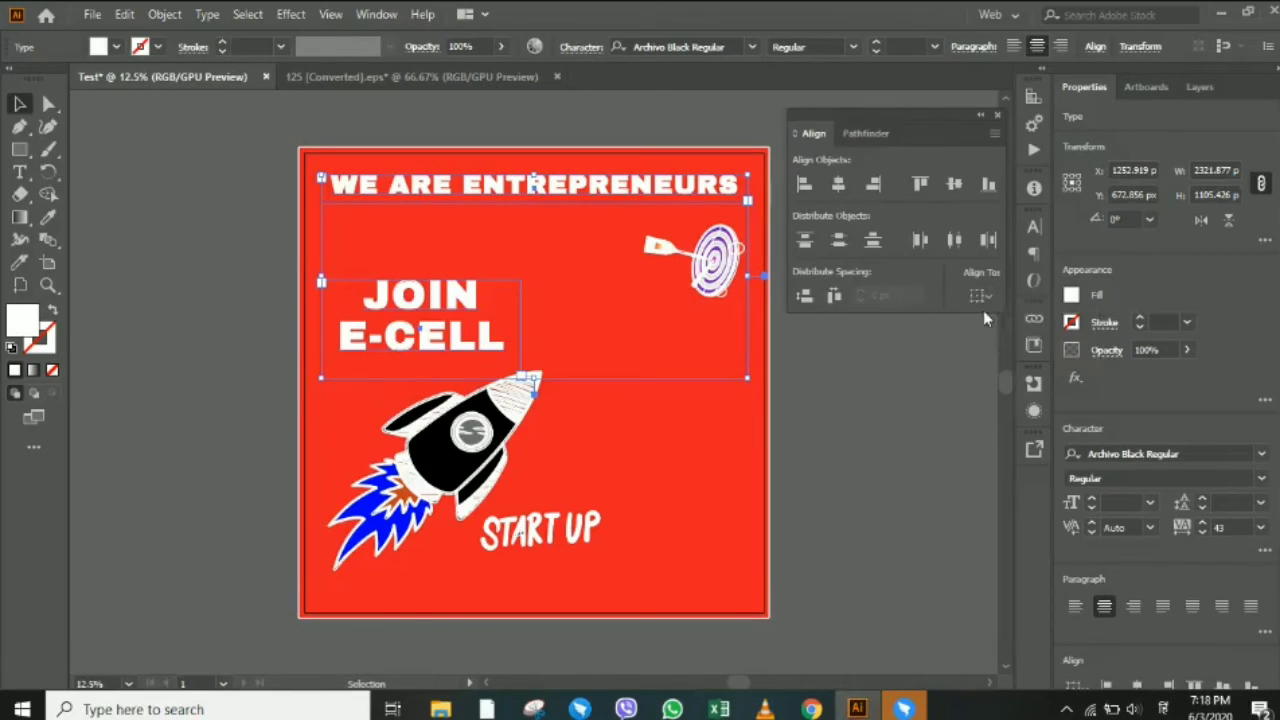
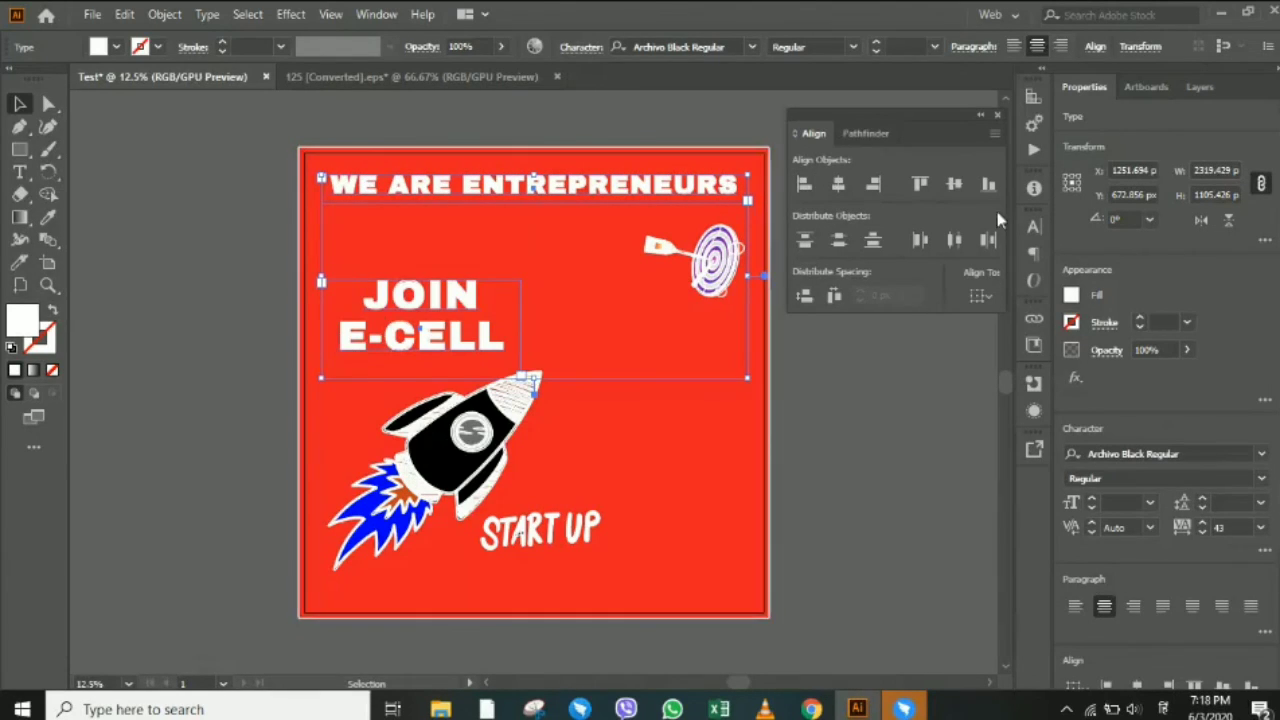
Left-align JOIN E-CELL with the WE ARE ENTREPRENEURS headline and group the two texts.
left_click(845, 183)
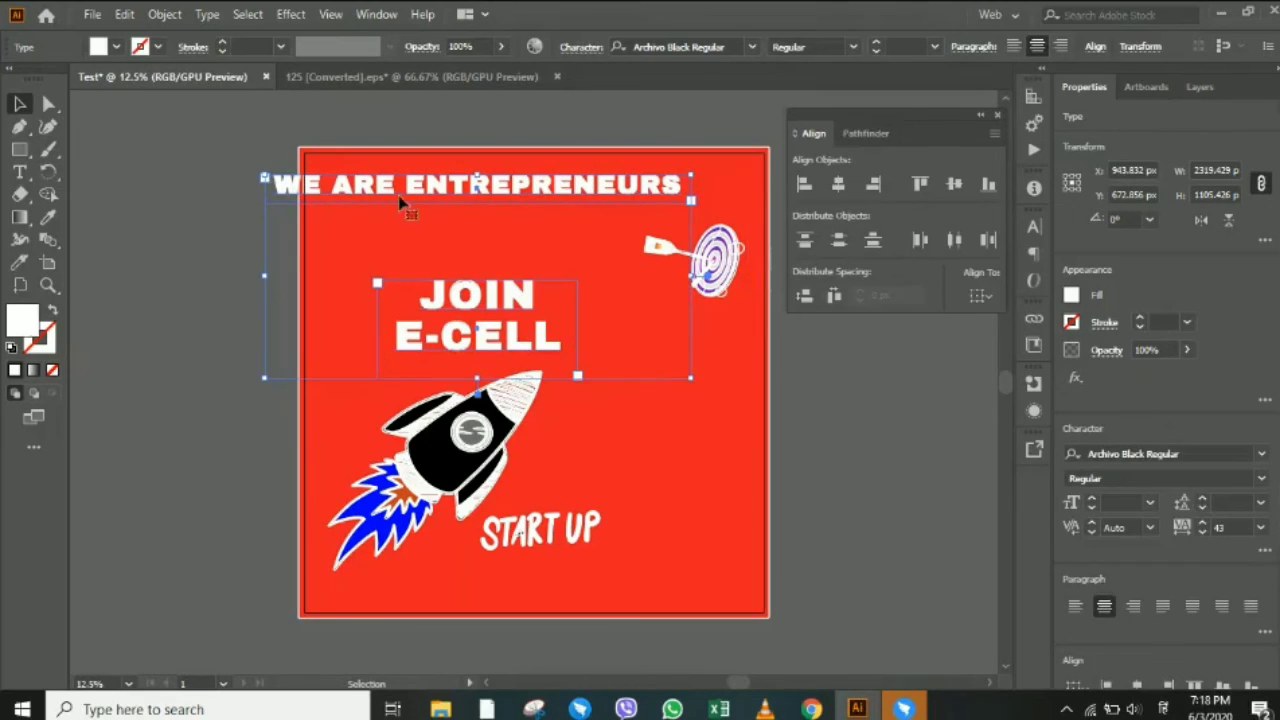
left_click(804, 183)
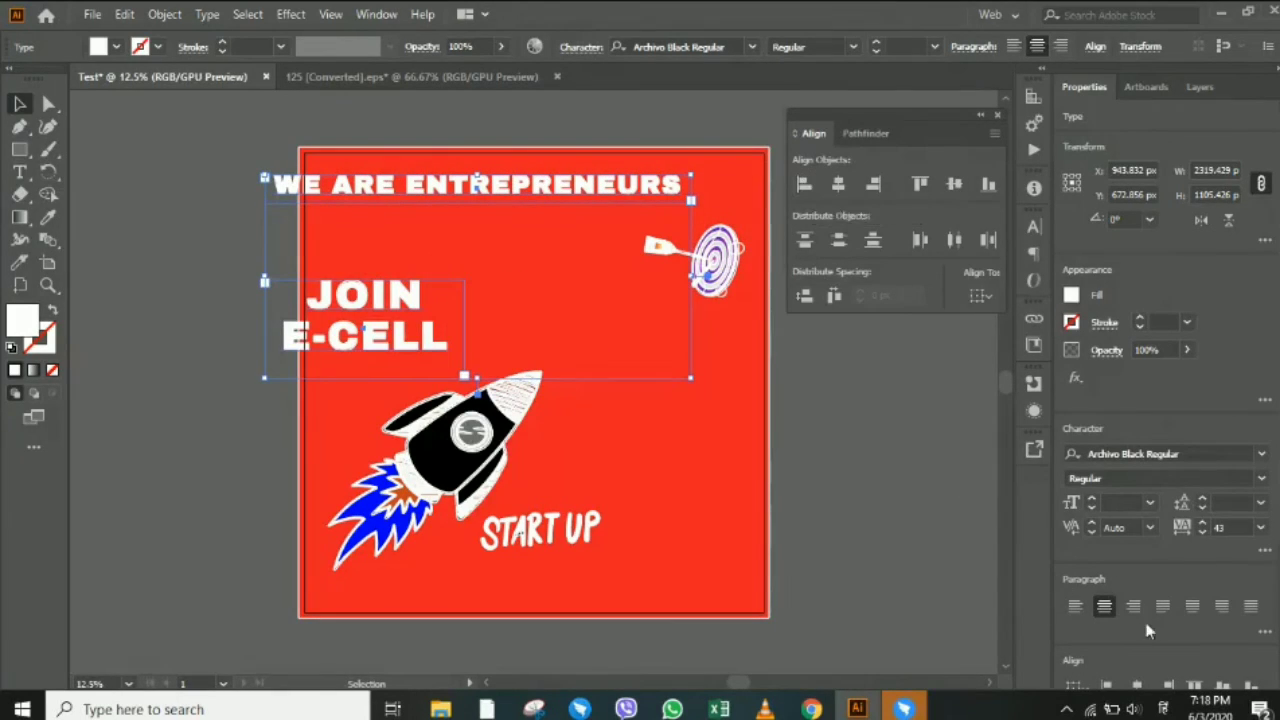
scroll(1148, 630, "down", 3)
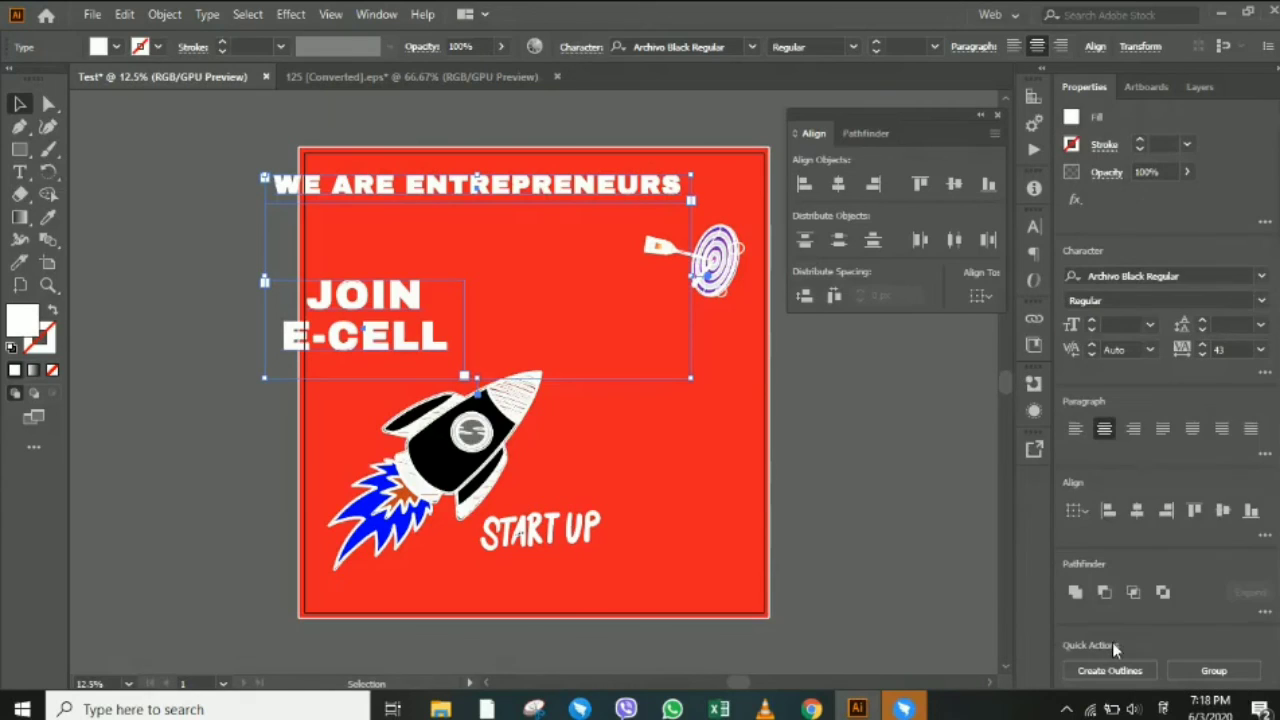
left_click(1186, 670)
Centre the grouped text horizontally on the artboard, with Align To set to Artboard.
left_click(979, 296)
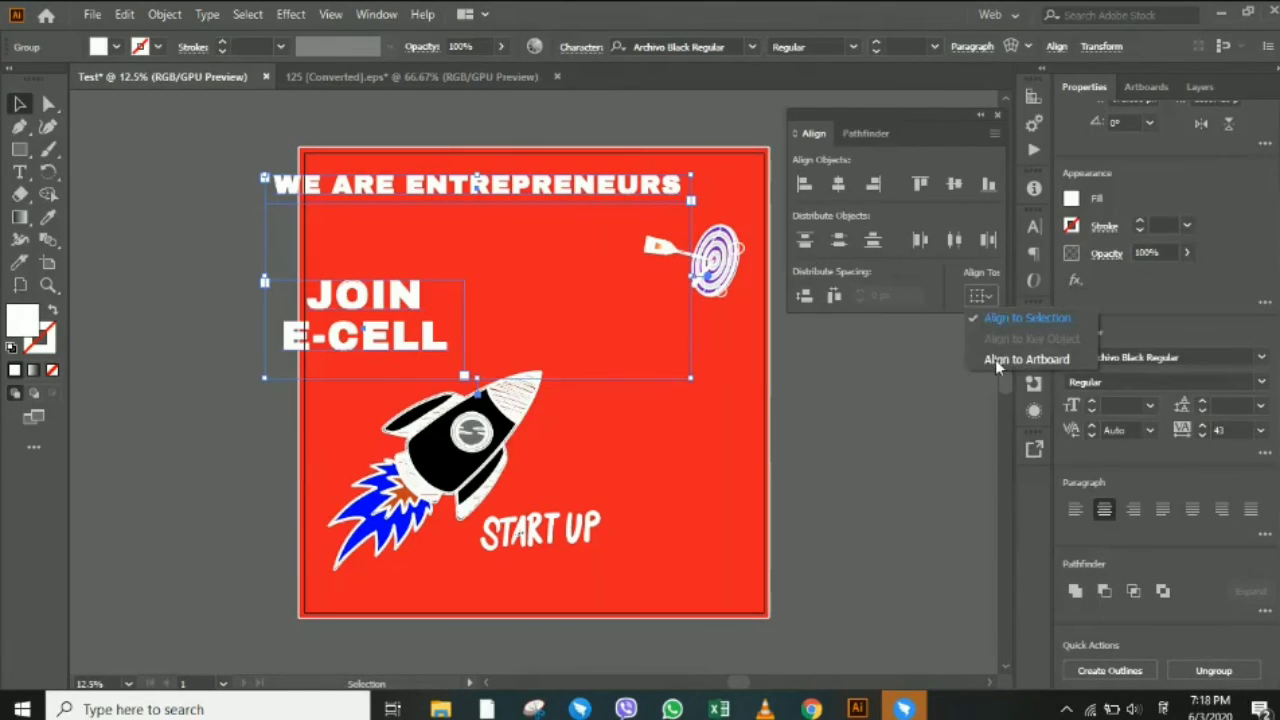
left_click(1000, 359)
left_click(838, 185)
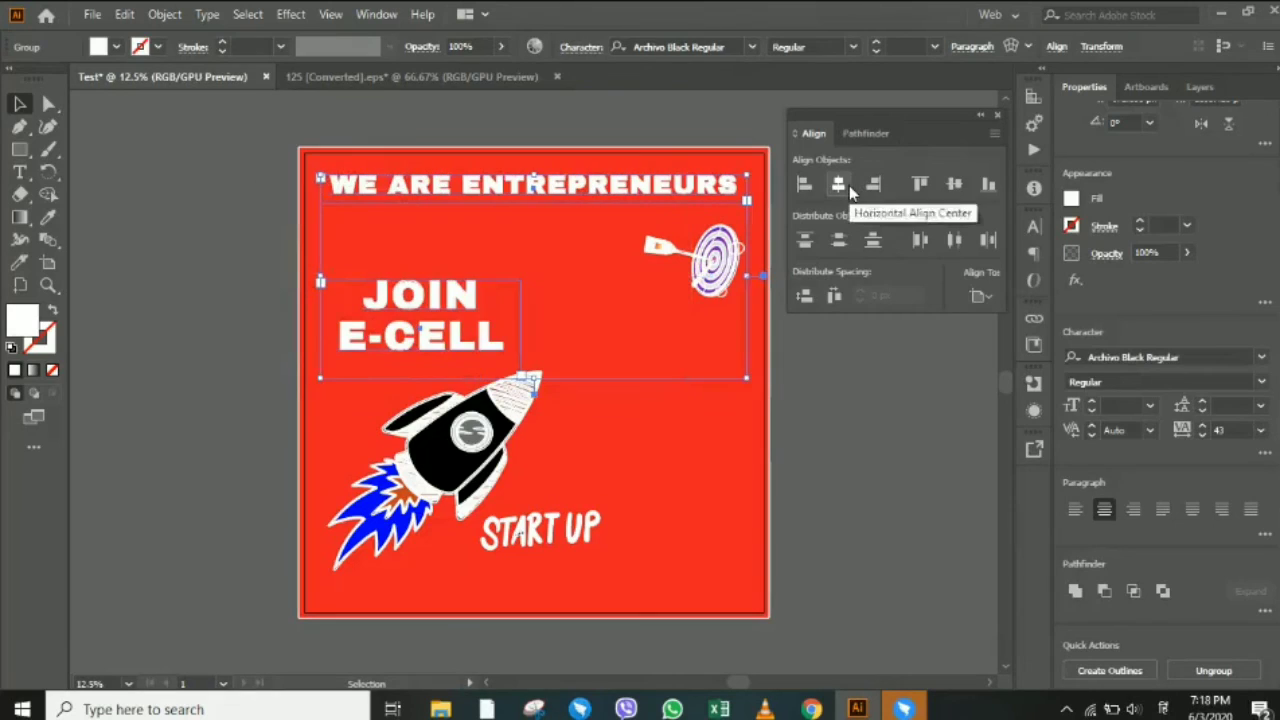
left_click(830, 440)
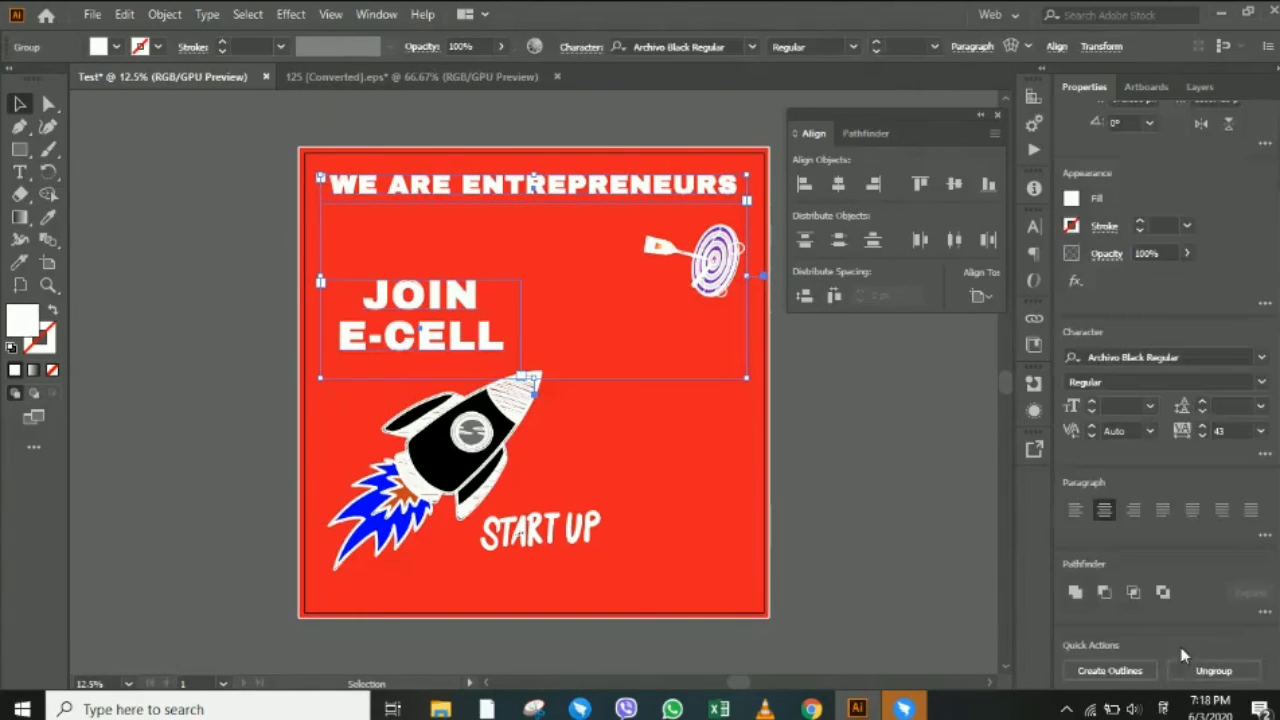
left_click(924, 500)
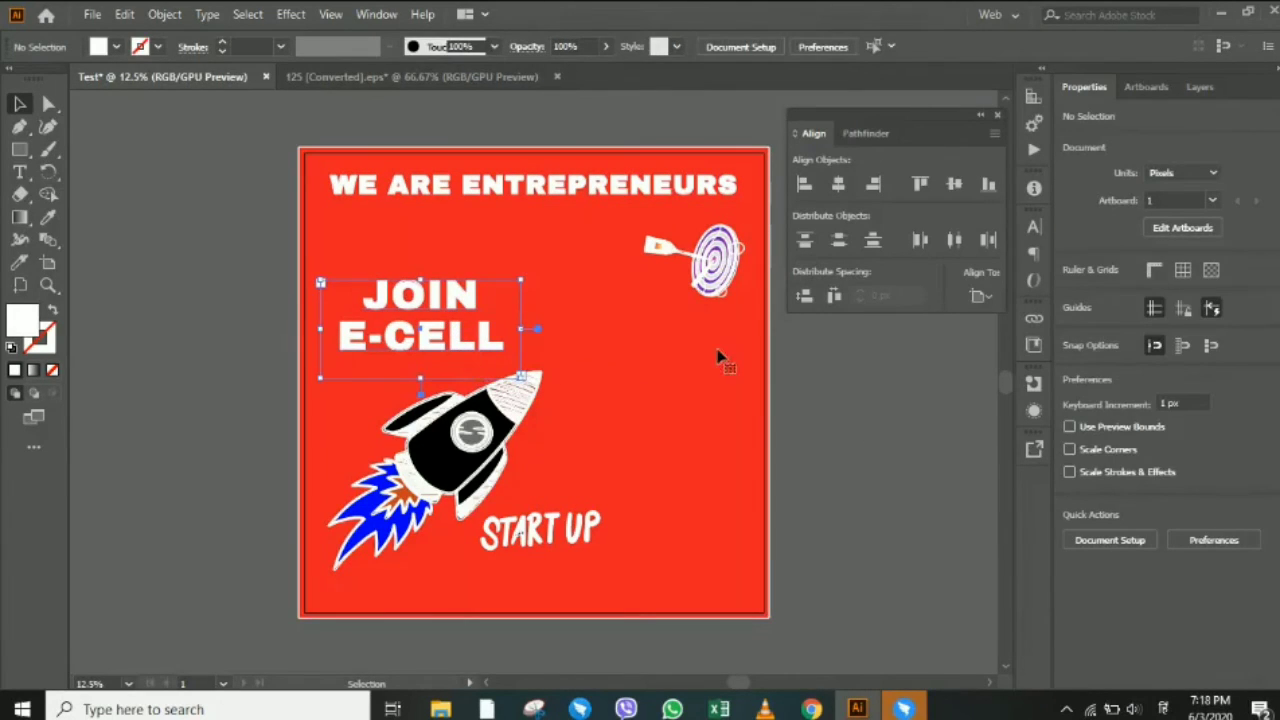
Draw a white box over the E-CELL line, keeping it above the red background.
left_click(20, 148)
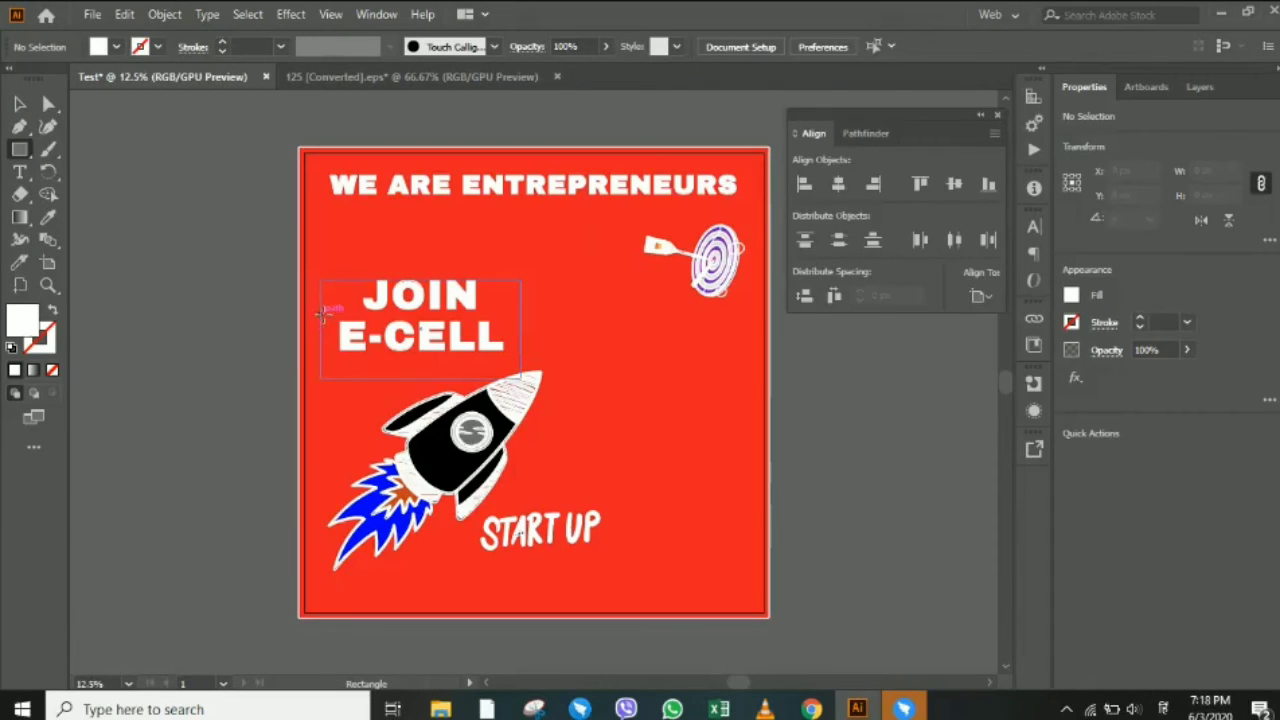
left_click_drag(322, 315, 513, 361)
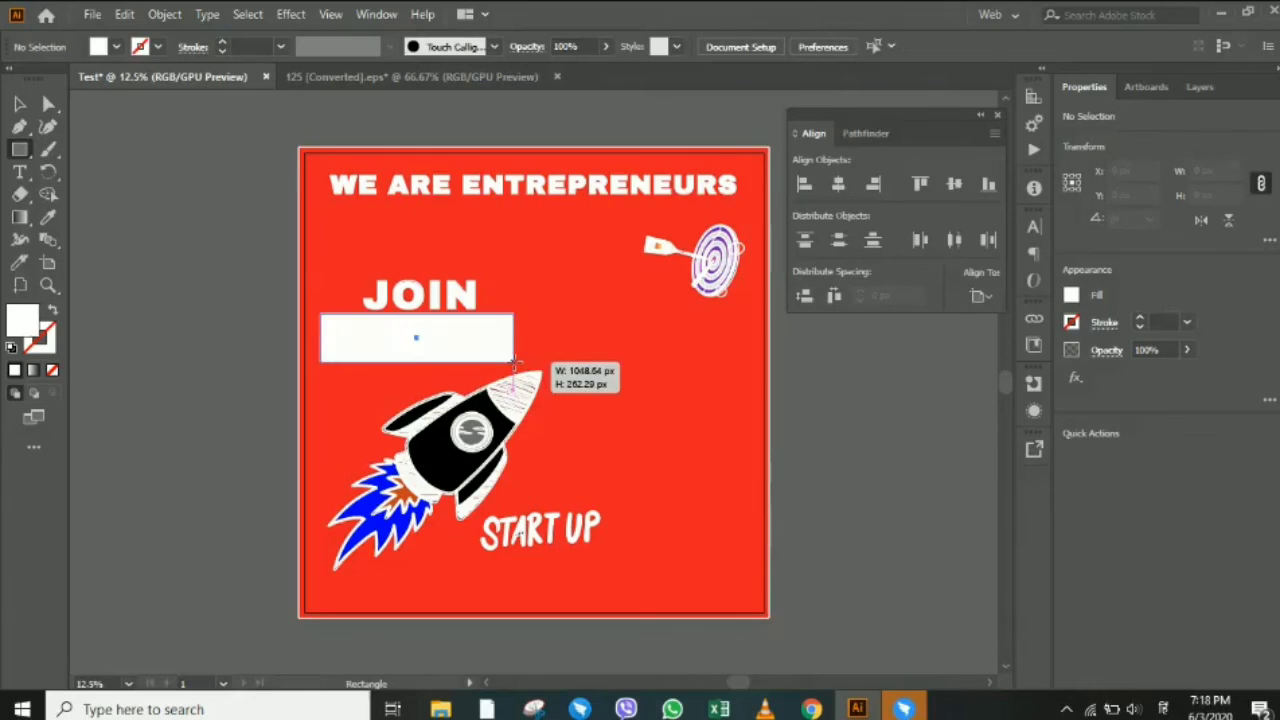
key("ctrl+shift+bracketleft")
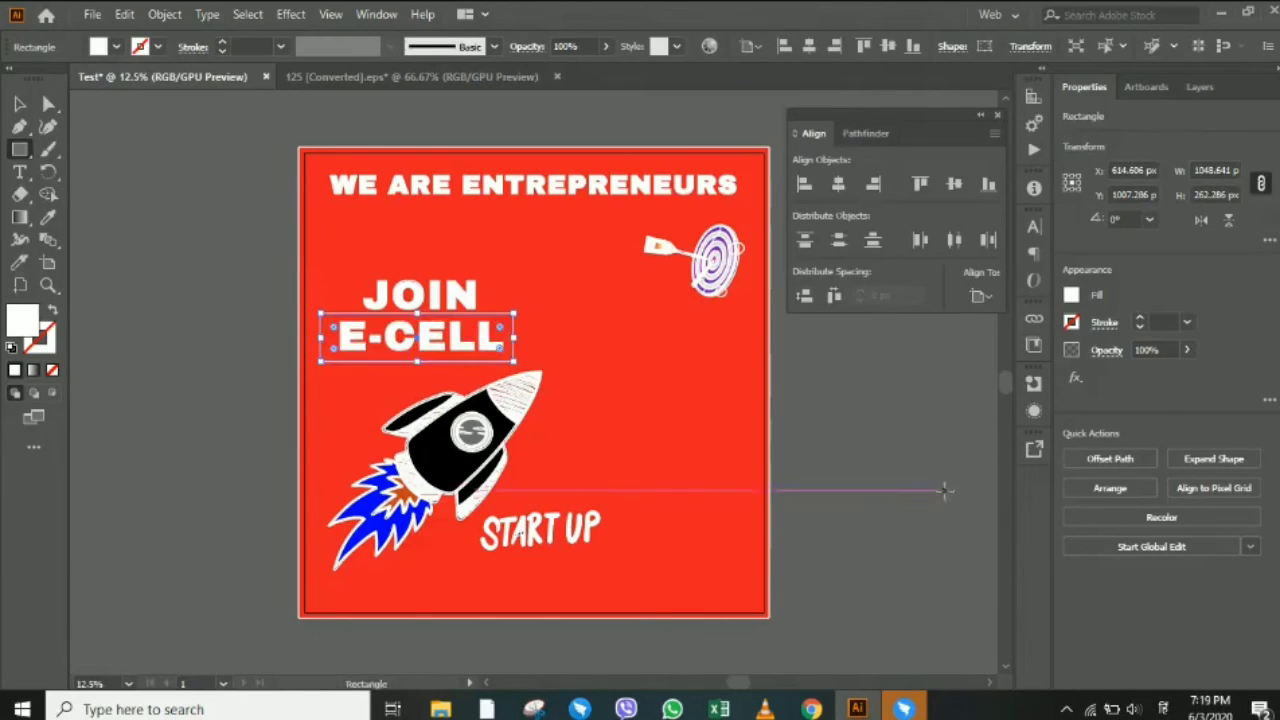
key("ctrl+z")
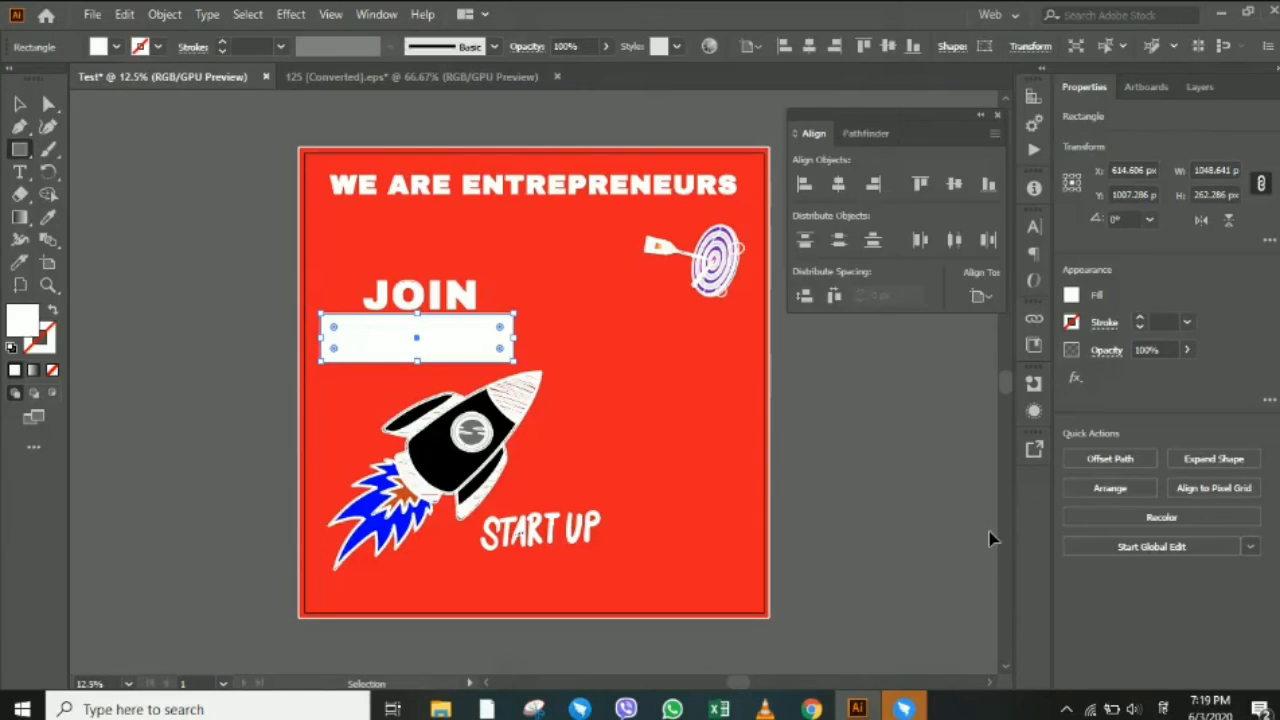
Recolour the E-CELL letters with the background's red, sampled with the Eyedropper.
left_click(19, 104)
left_click(130, 250)
left_click(450, 350)
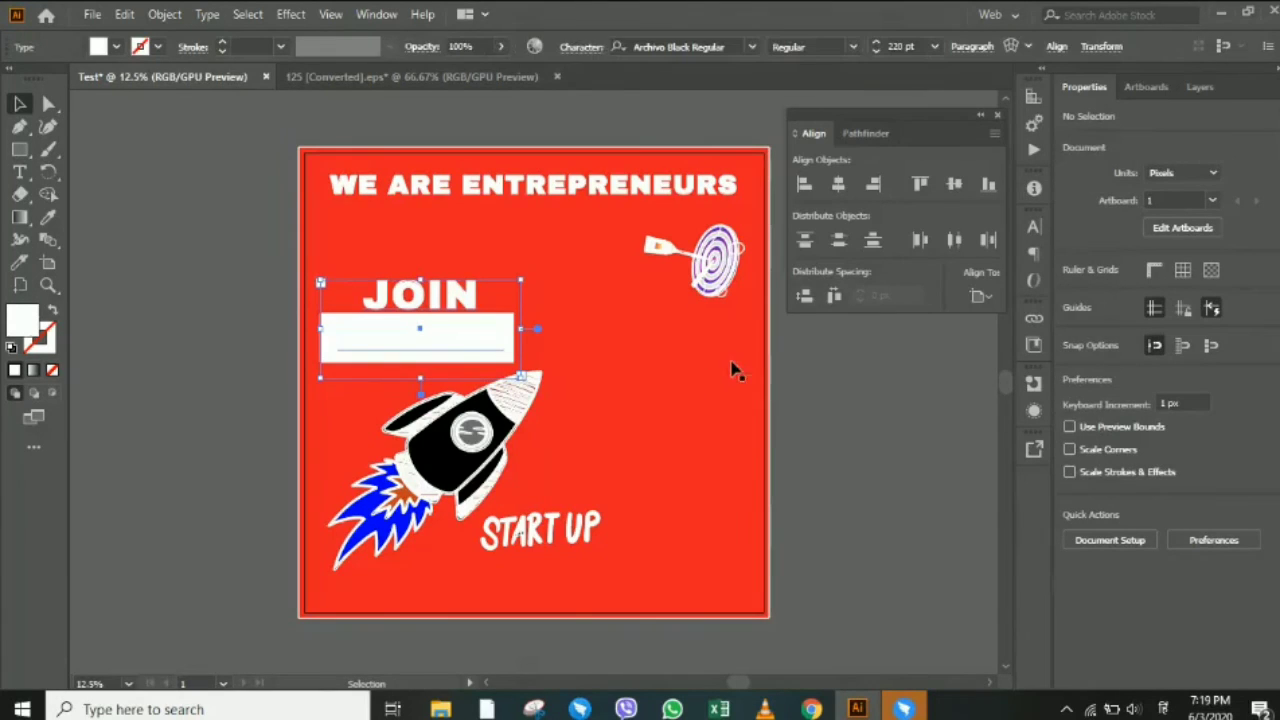
double_click(434, 332)
left_click_drag(508, 338, 338, 344)
left_click(1071, 297)
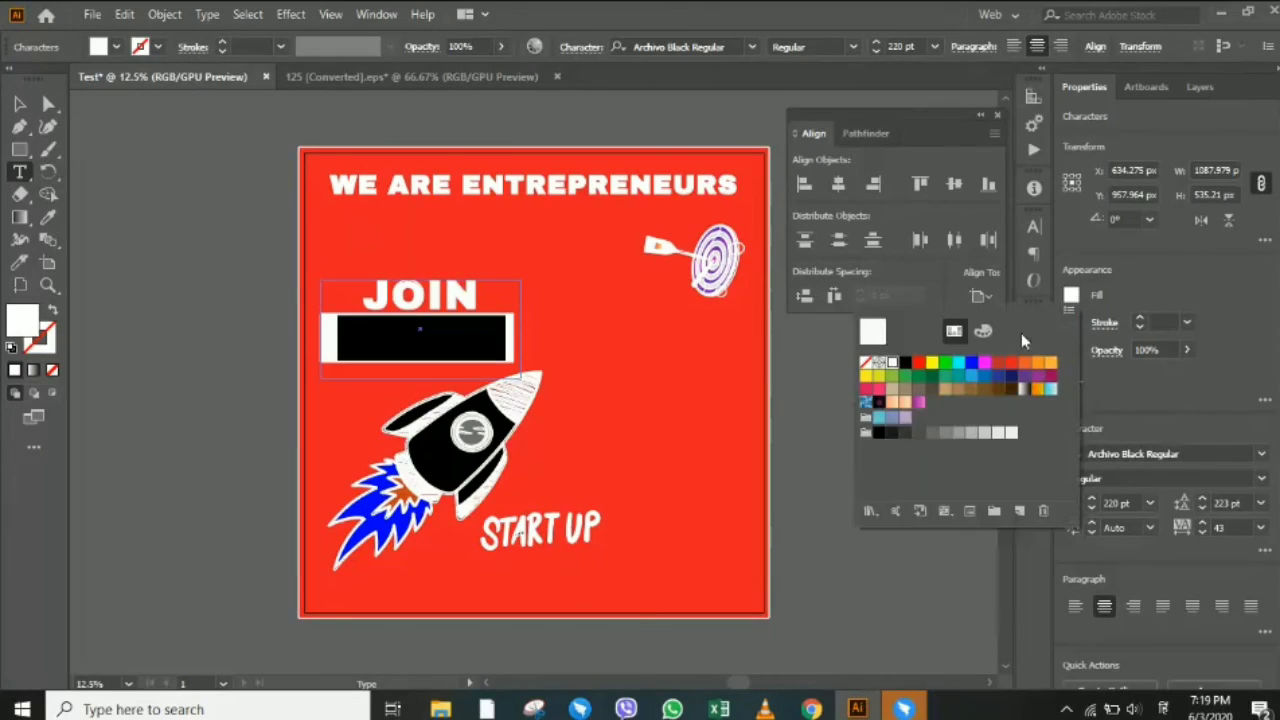
left_click(58, 224)
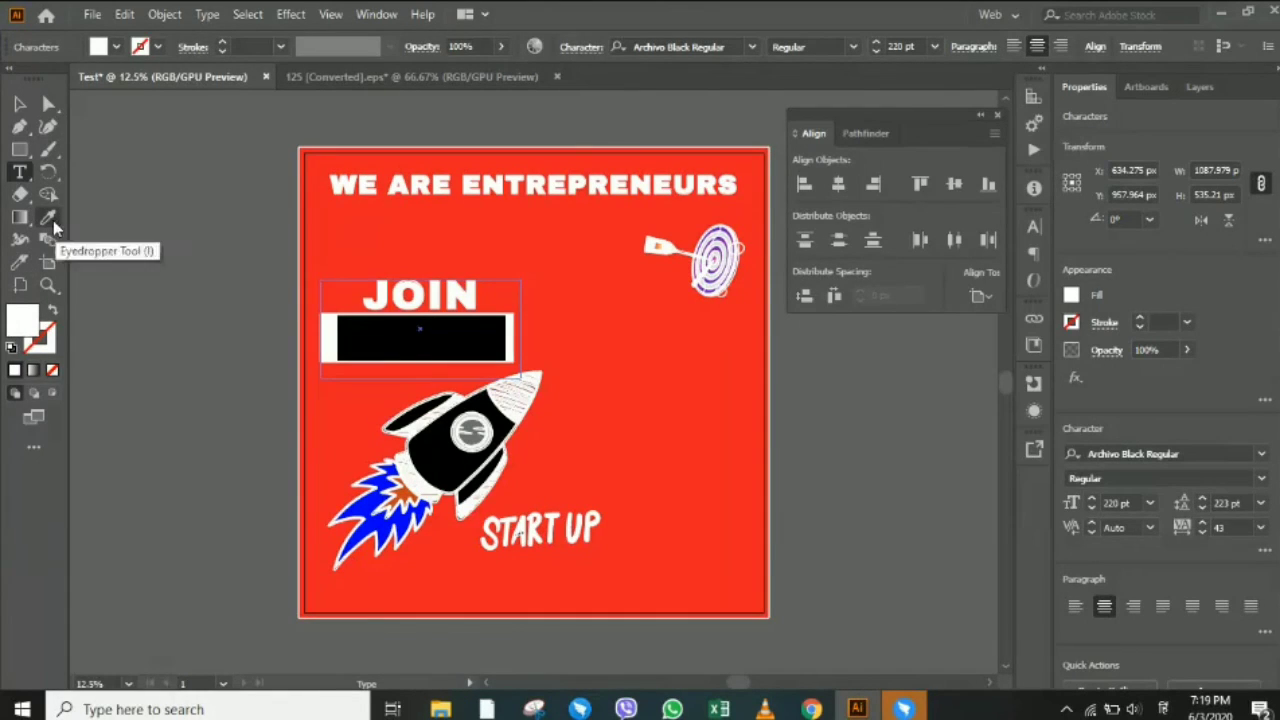
left_click(50, 219)
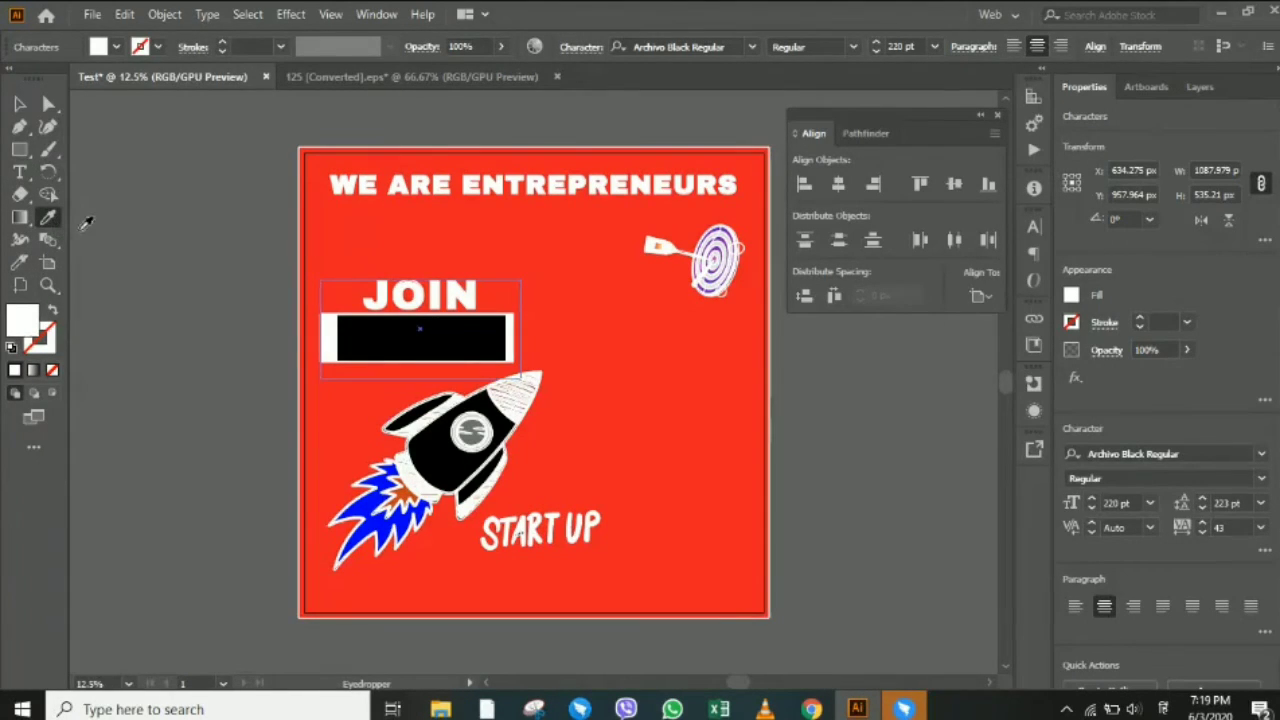
left_click(601, 317)
left_click(19, 103)
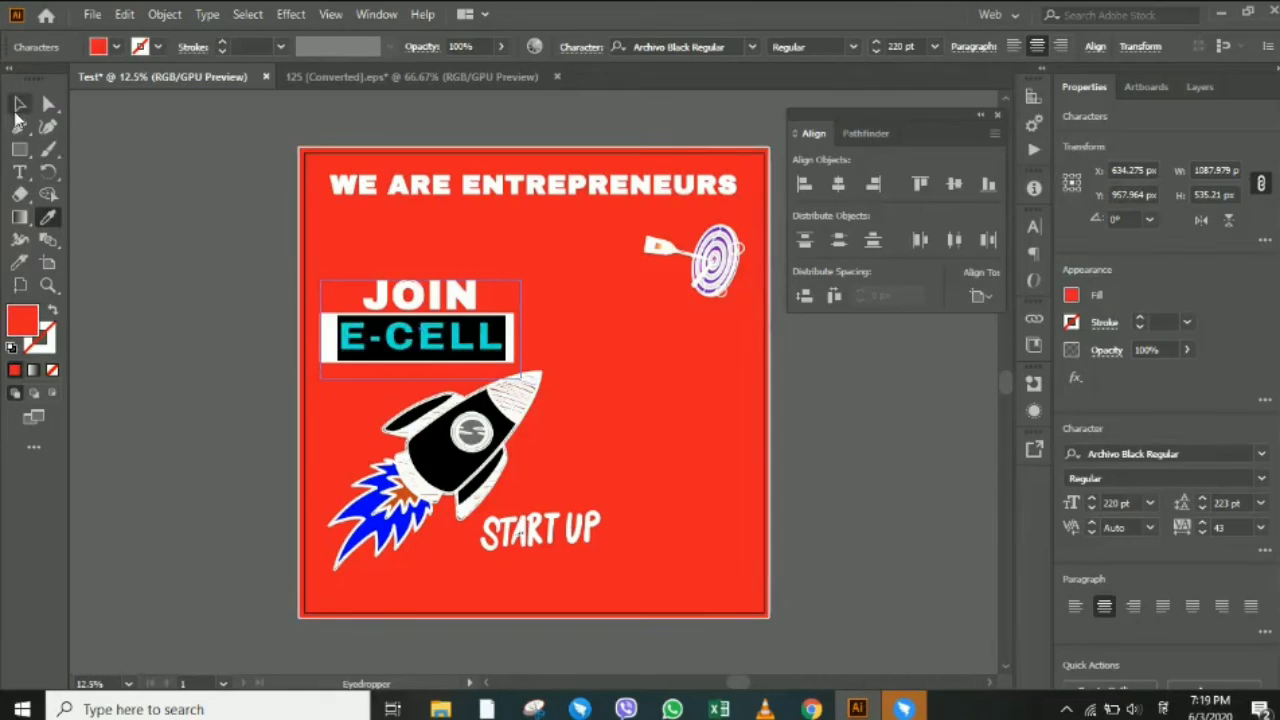
left_click(586, 423)
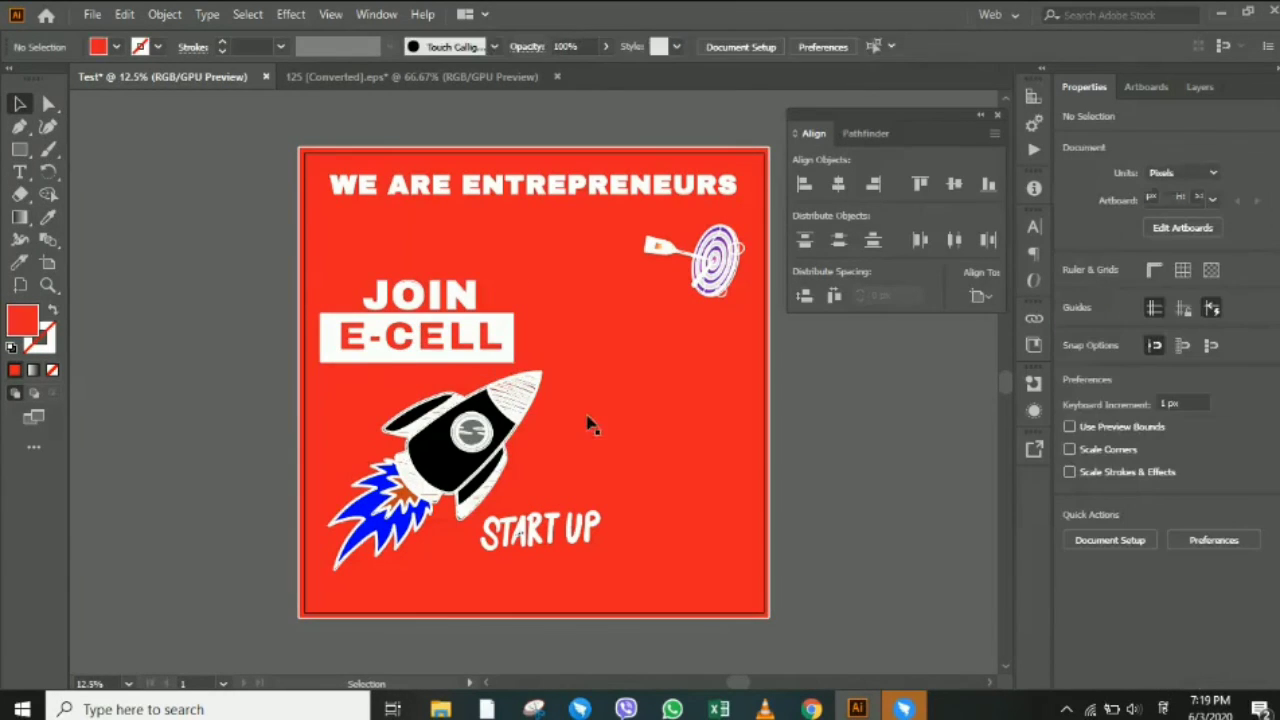
Give the JOIN E-CELL text tracking 50 and leading 234 pt in the Character panel.
left_click(486, 334)
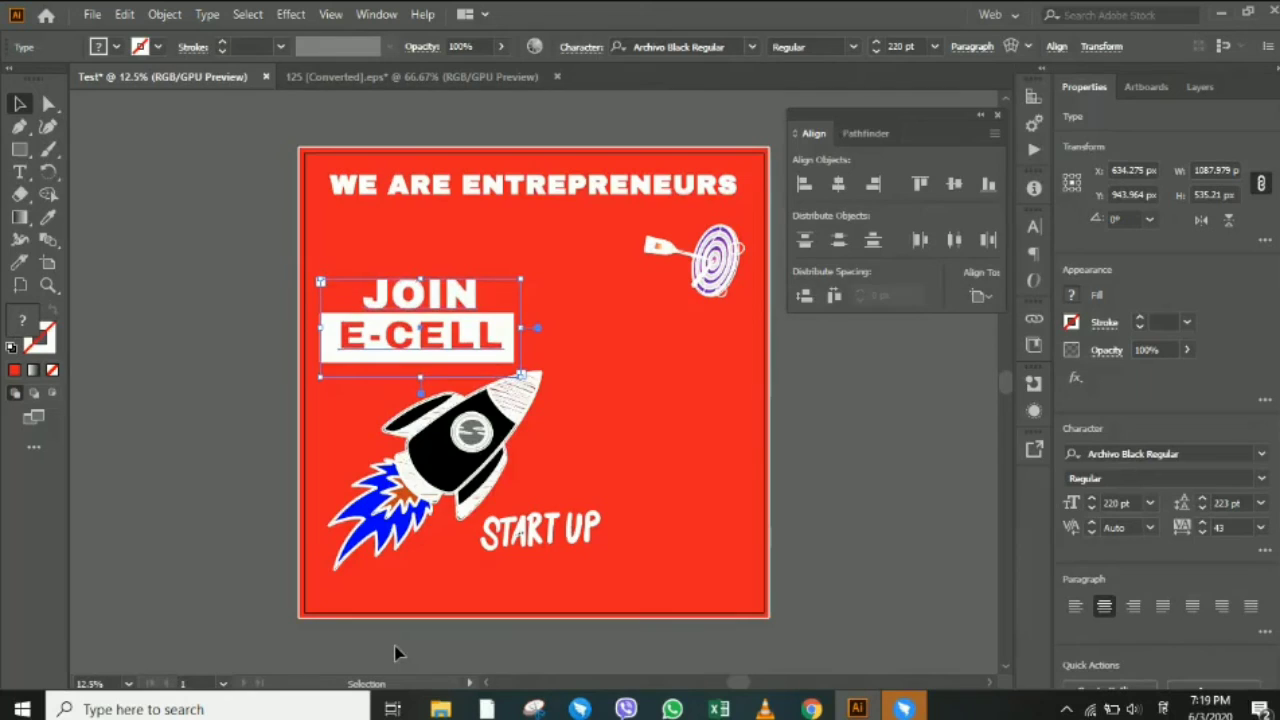
left_click(1203, 522)
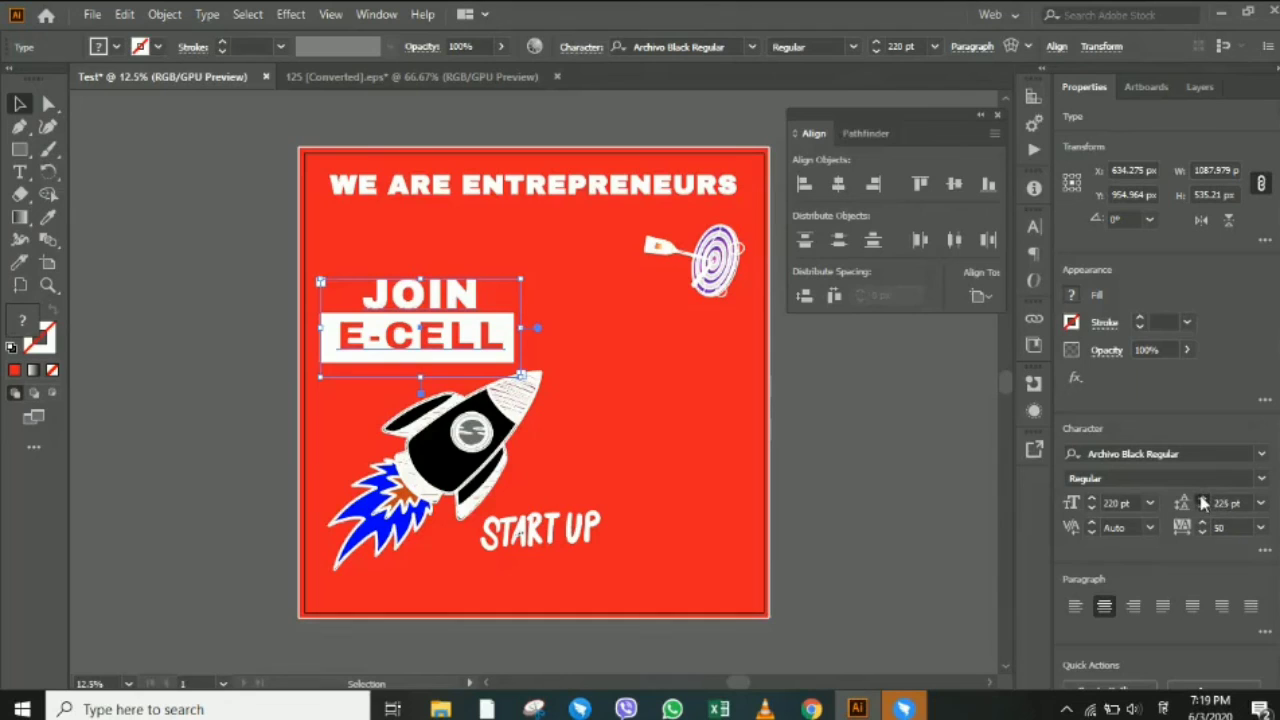
left_click(1203, 500)
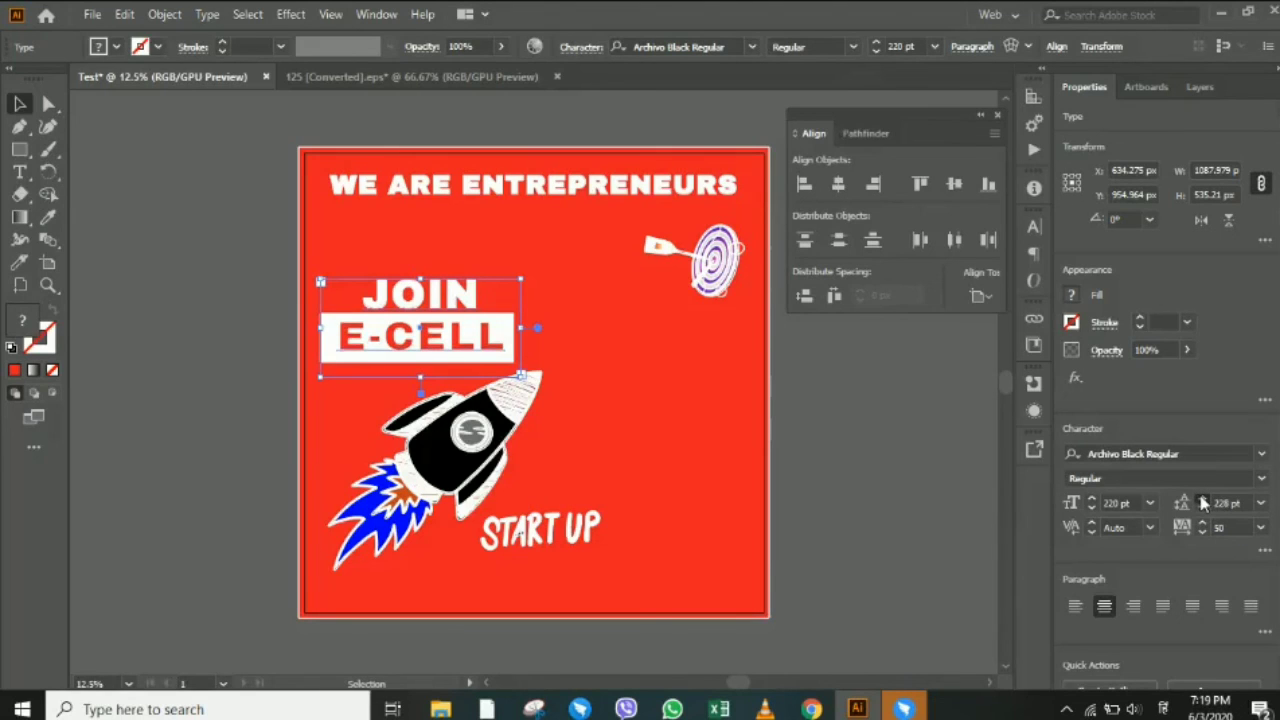
left_click(887, 443)
scroll(814, 337, "up", 1)
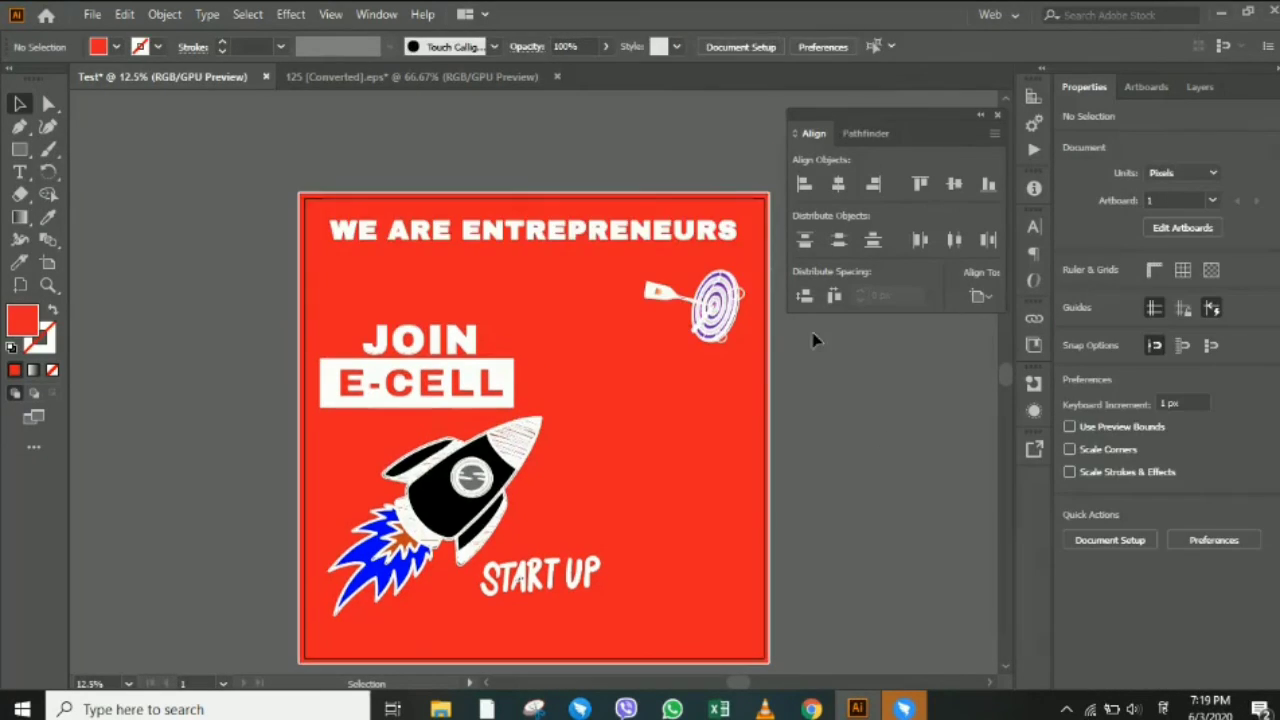
Delete the dart from the top-right target illustration, keeping only the blue target.
left_click(706, 302)
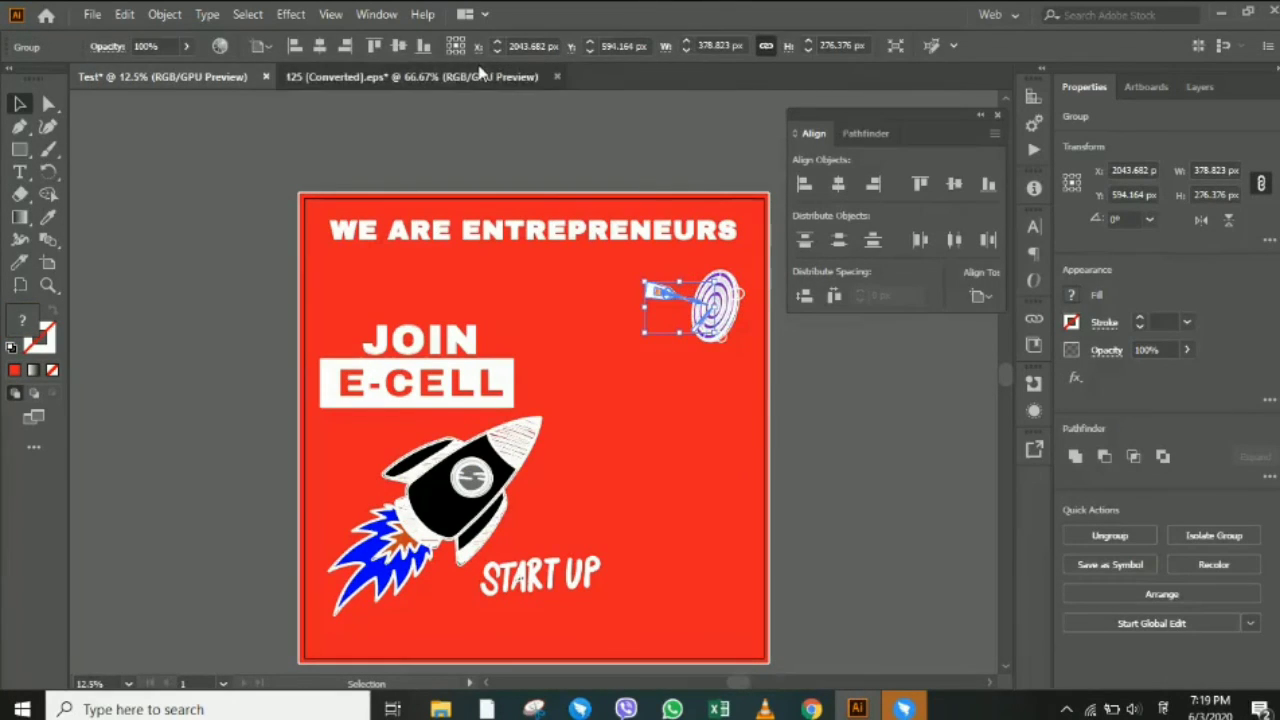
left_click(412, 76)
key("ctrl+h")
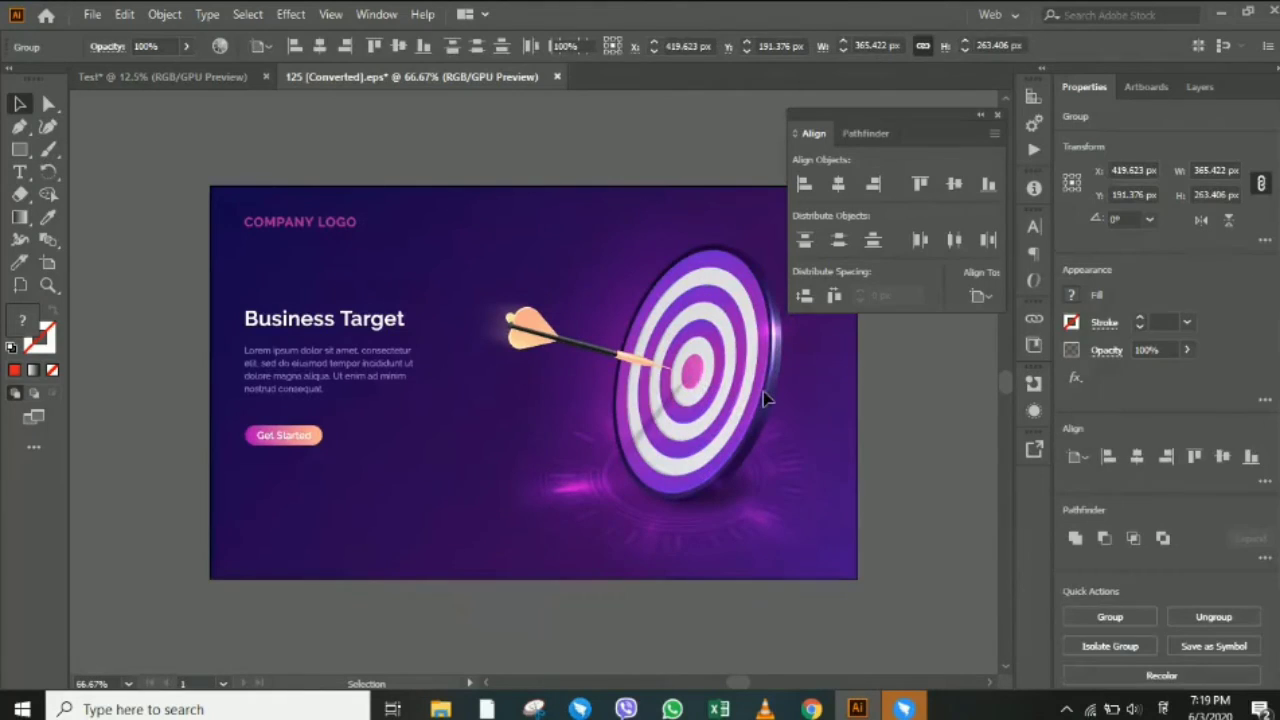
key("shift+ctrl+a")
left_click(765, 398)
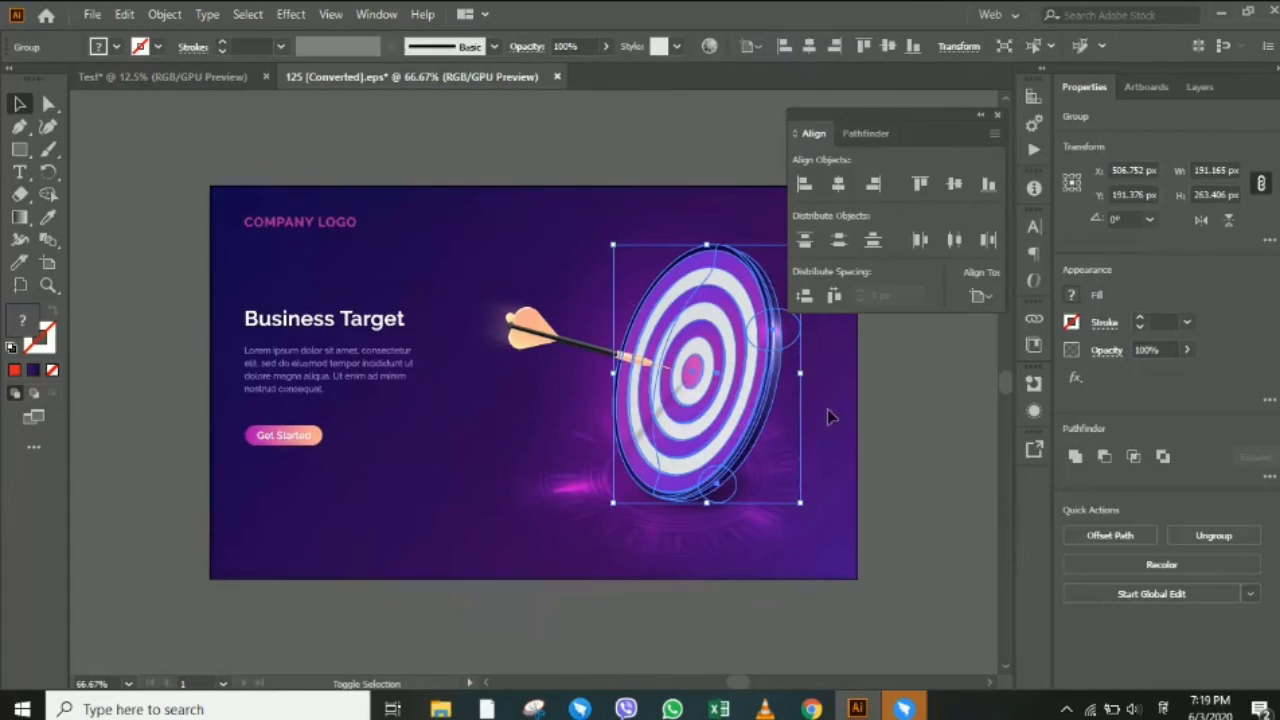
left_click(187, 72)
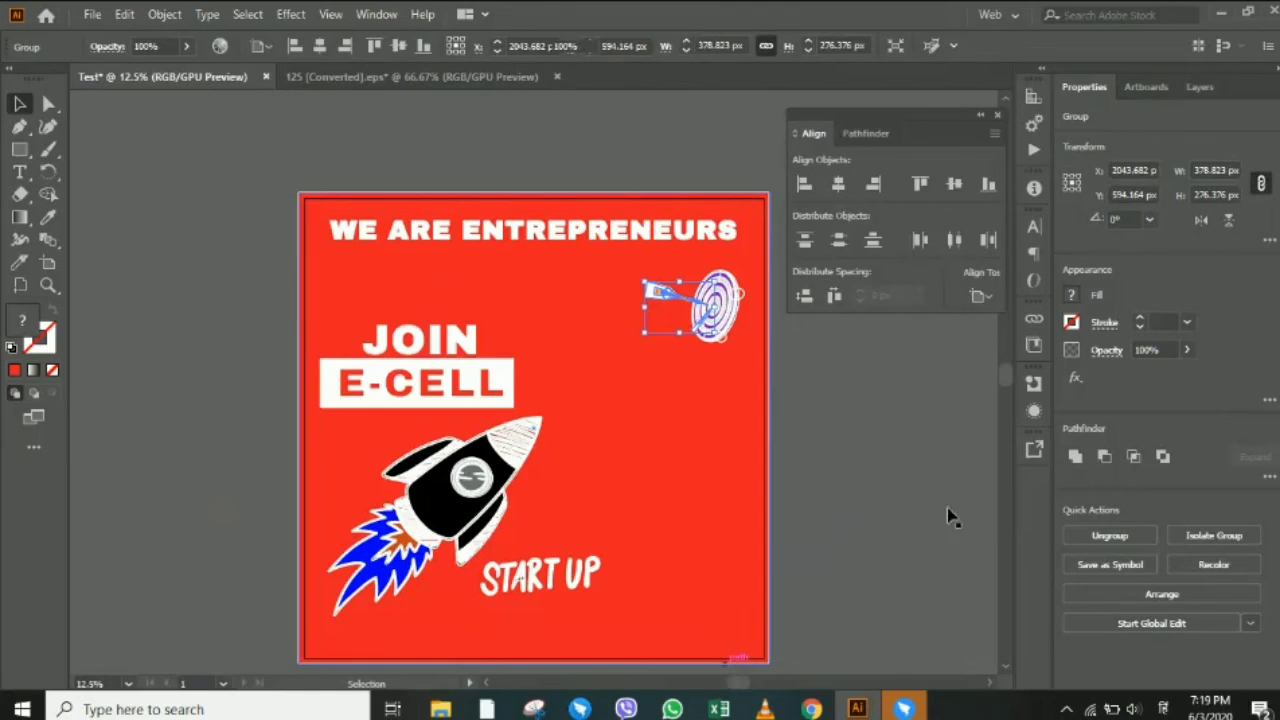
key("Delete")
left_click(716, 562)
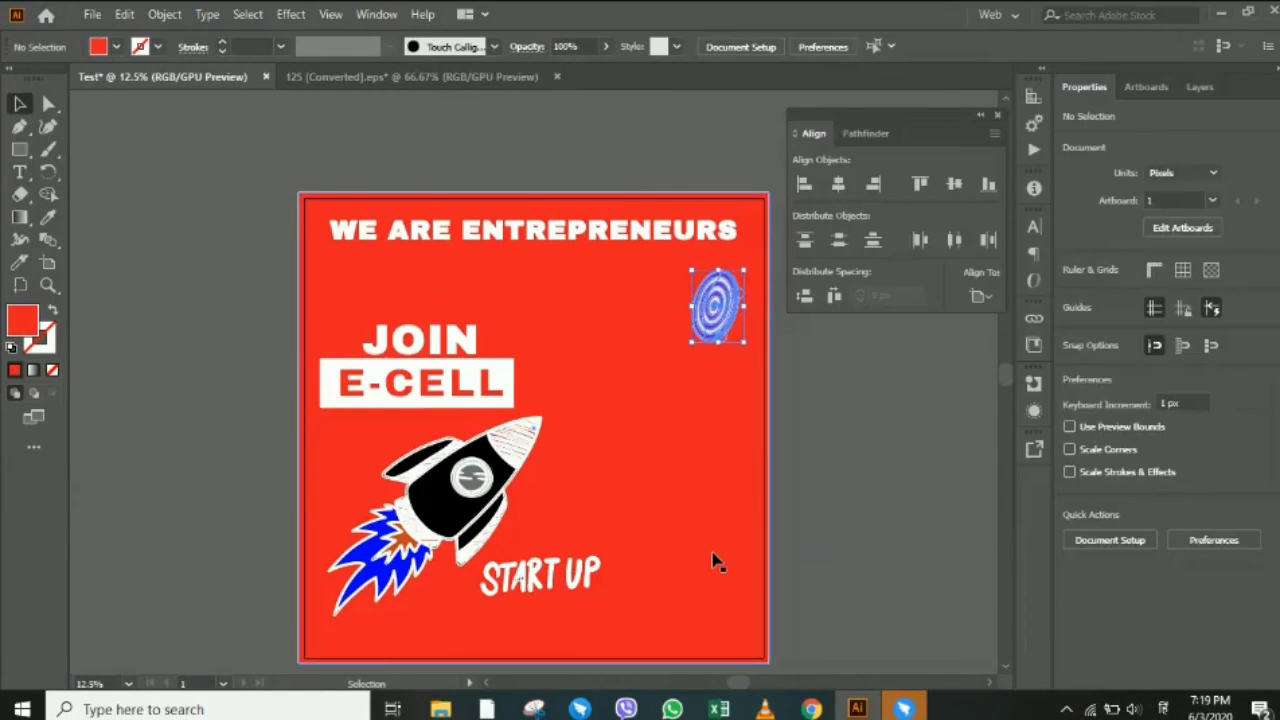
Delete the selected target piece and move the rocket with START UP up and right.
key("Delete")
left_click(466, 396)
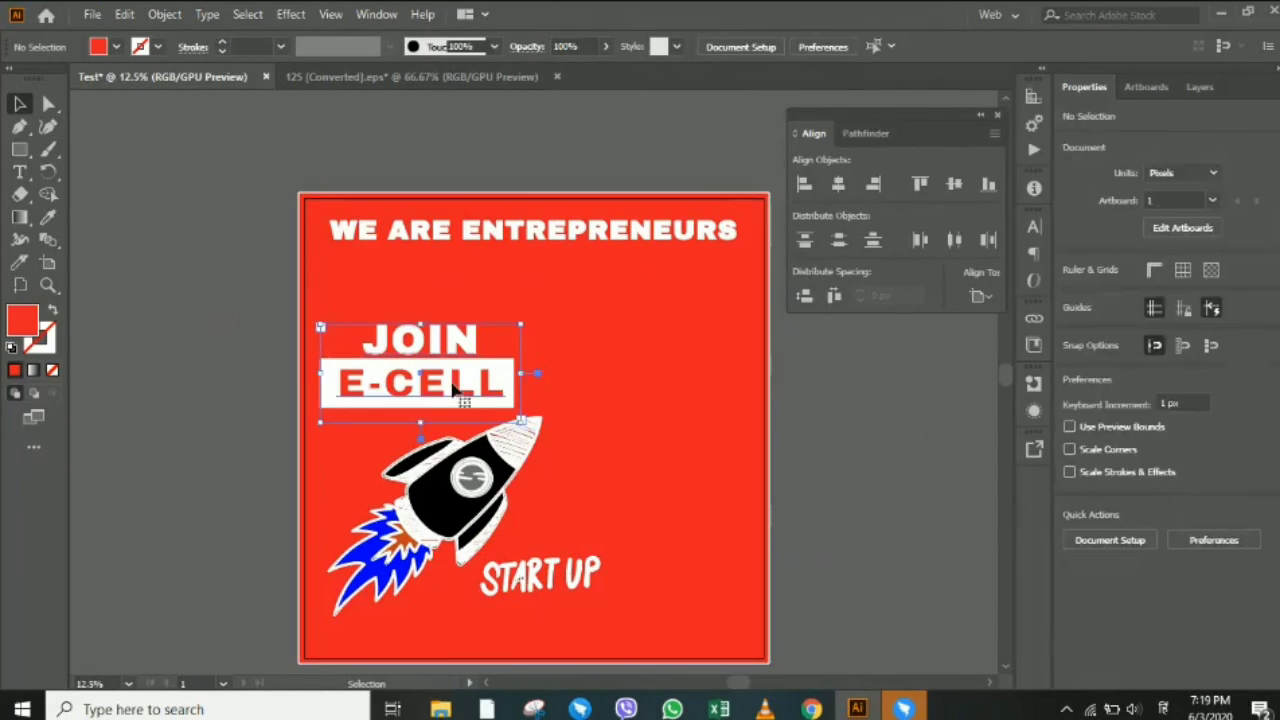
left_click(506, 372)
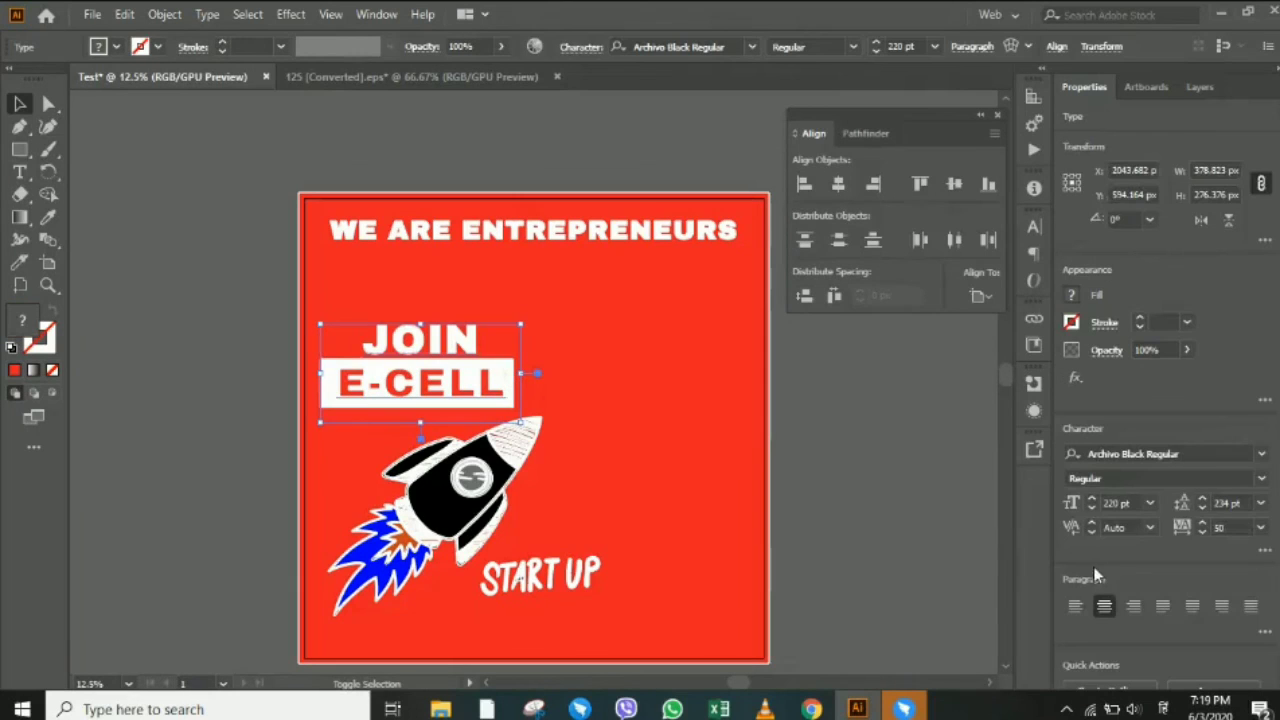
left_click(490, 392)
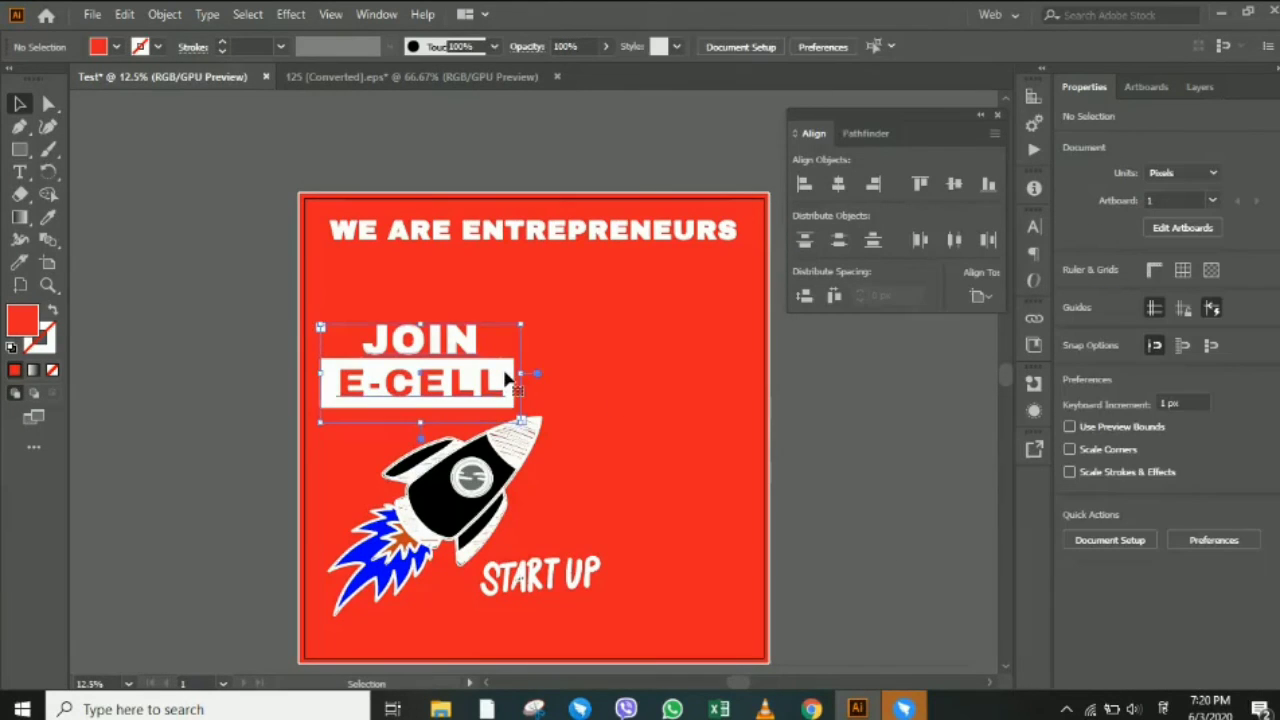
left_click(480, 390)
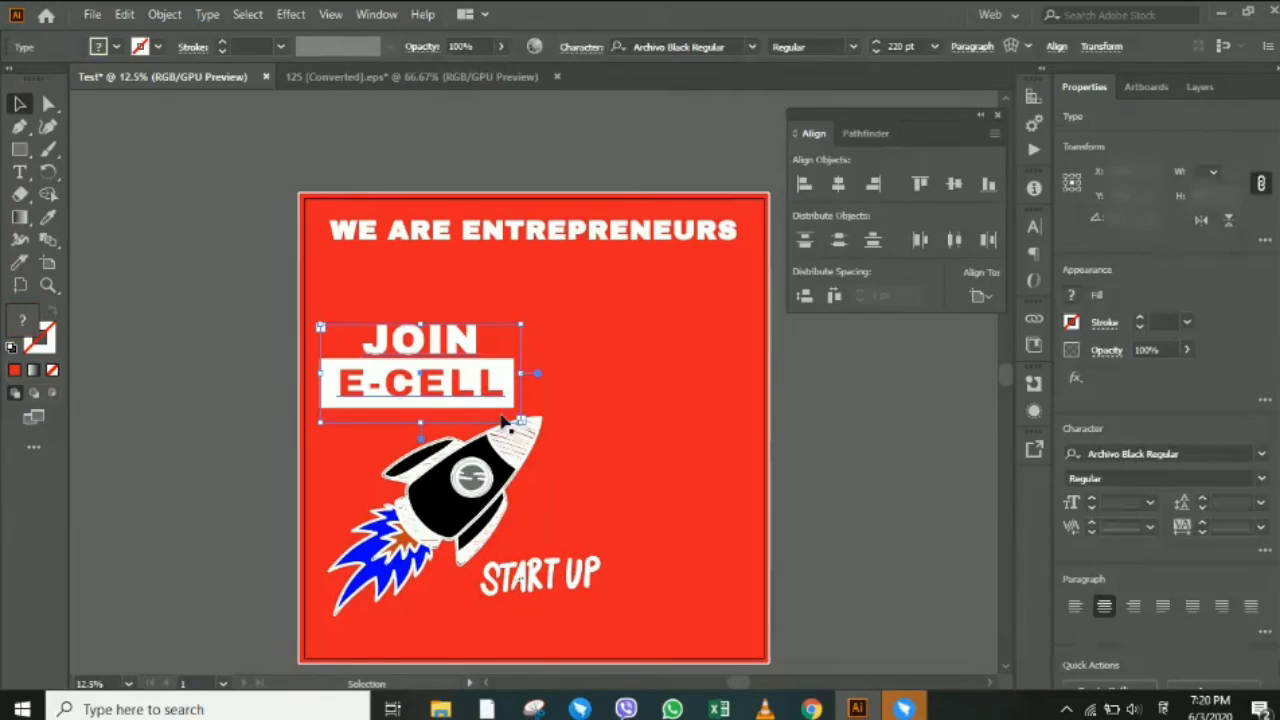
left_click(623, 411)
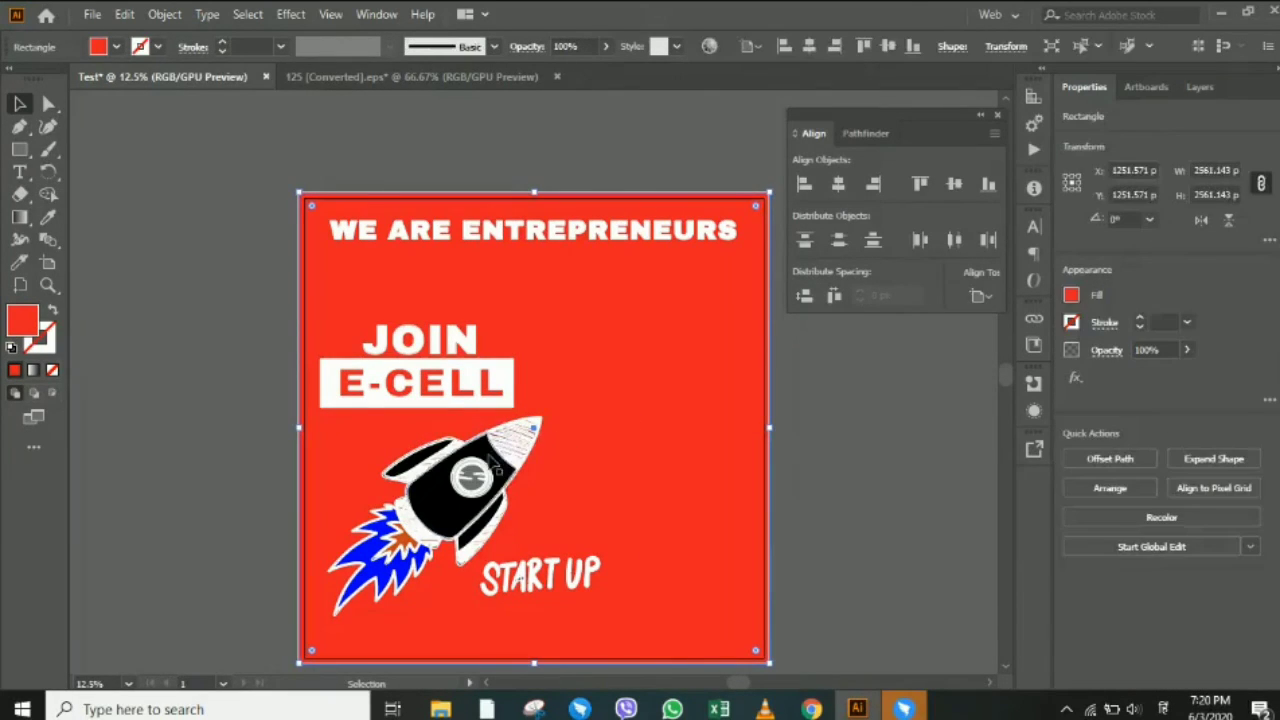
left_click_drag(505, 465, 660, 433)
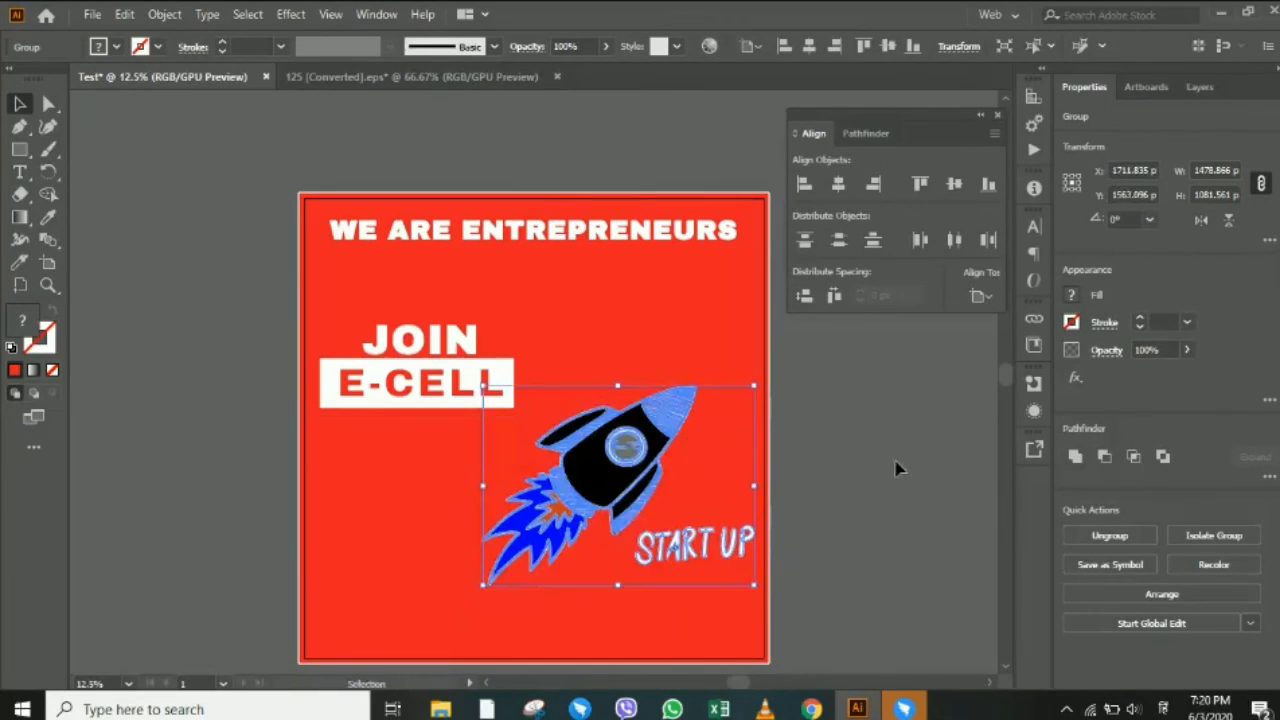
left_click(612, 248)
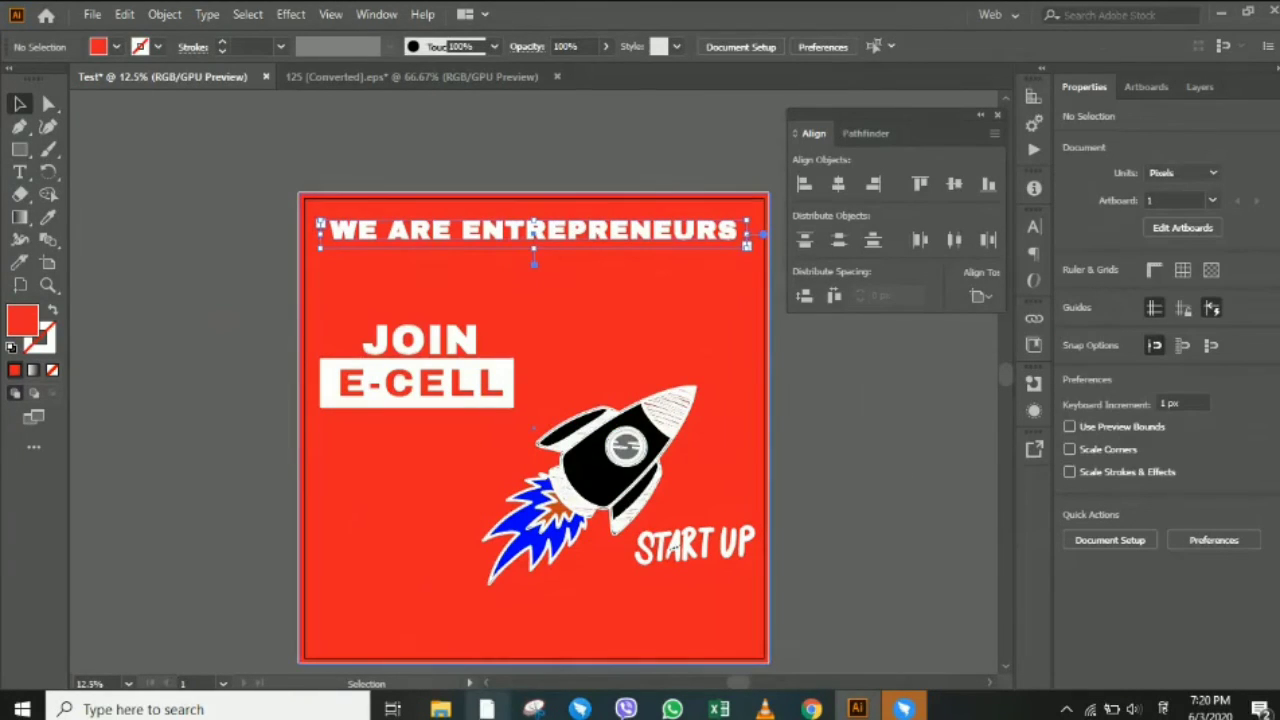
Nudge the WE ARE ENTREPRENEURS headline slightly lower on the poster.
left_click_drag(612, 232, 612, 247)
left_click(897, 464)
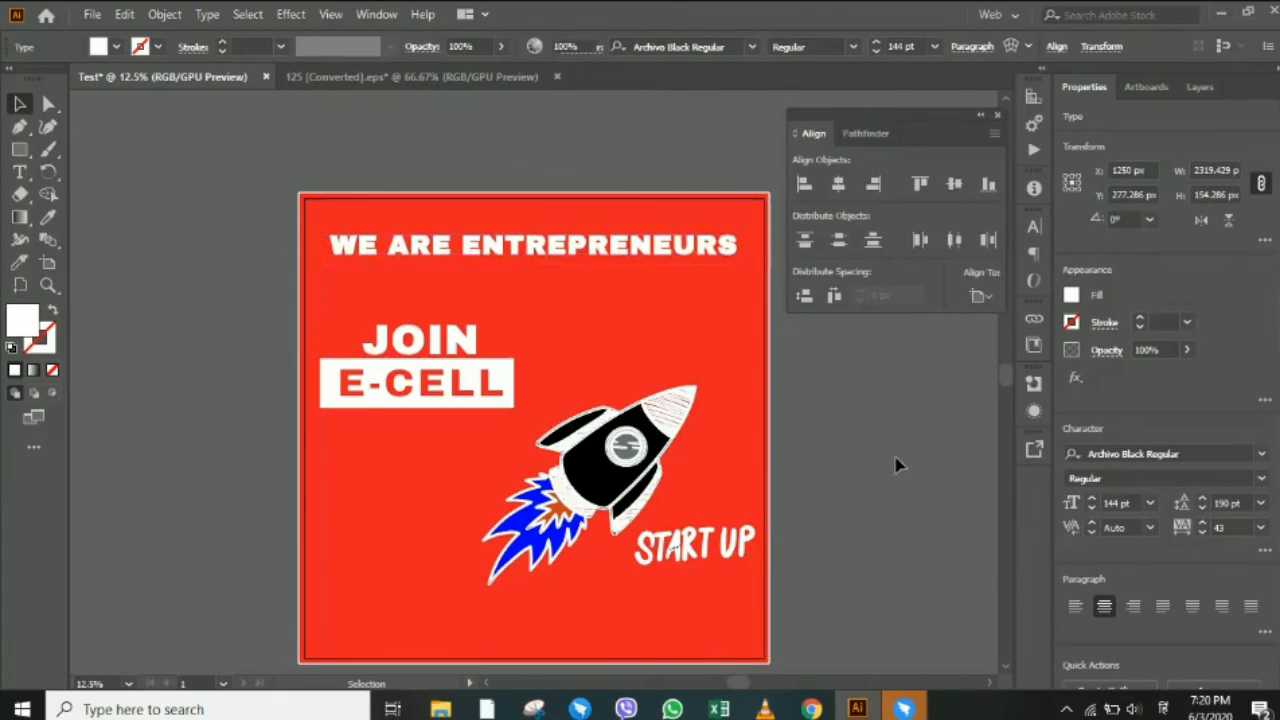
scroll(897, 467, "down", 2)
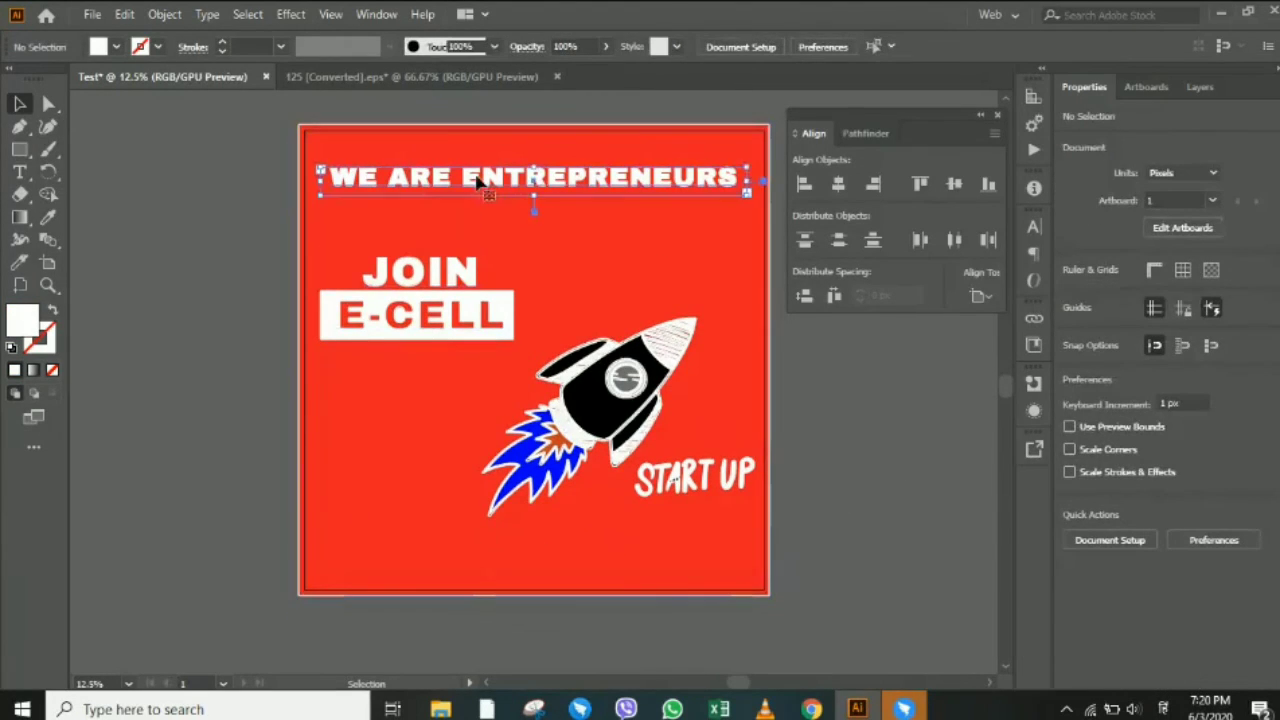
left_click(19, 173)
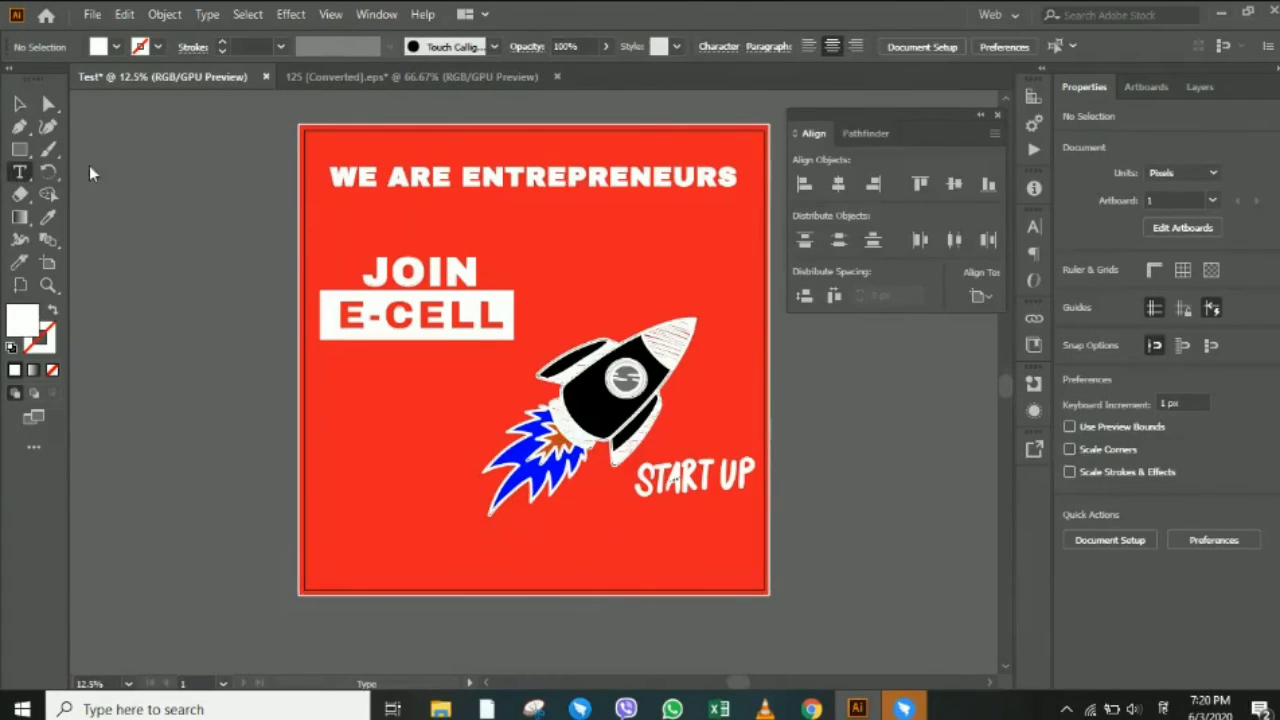
left_click(552, 190)
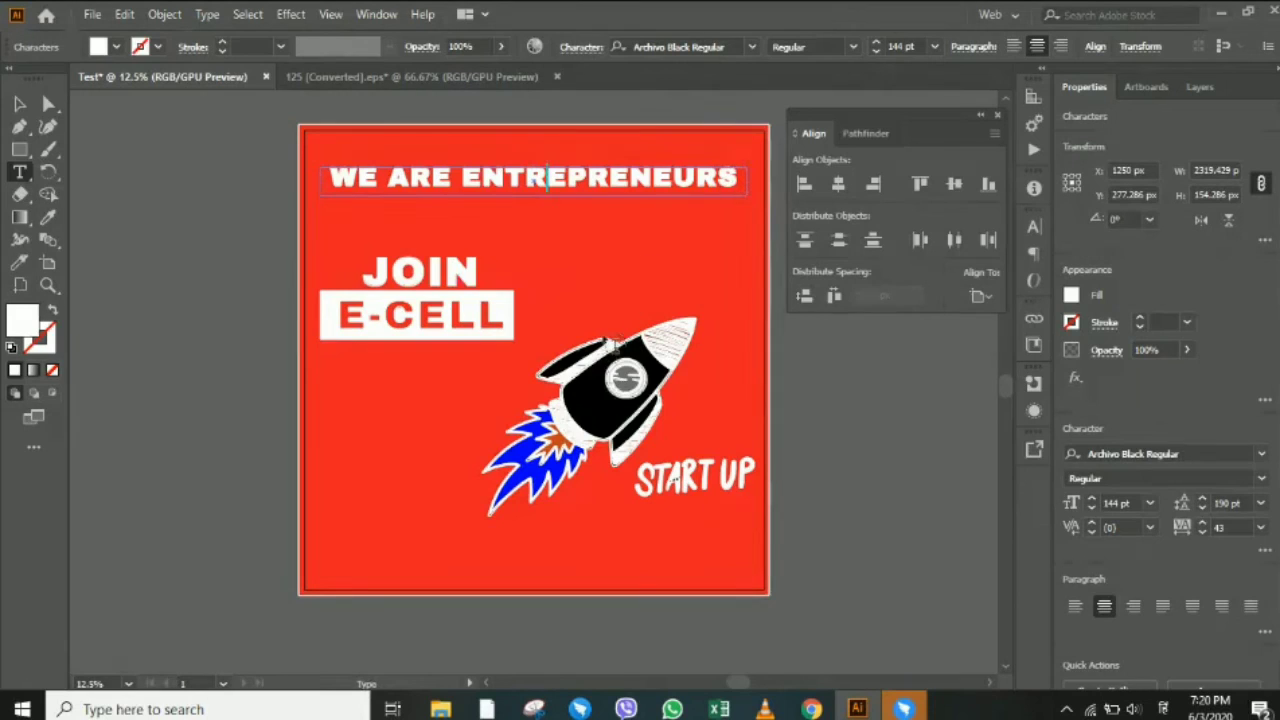
left_click(19, 104)
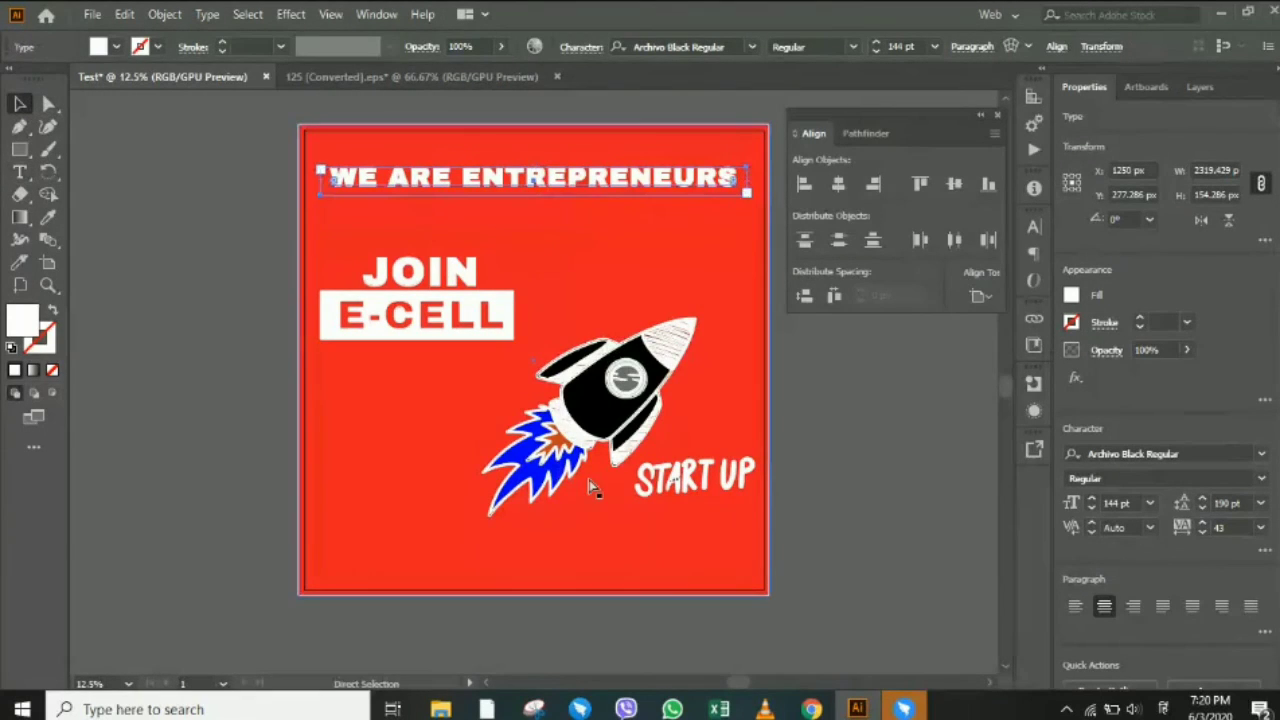
Duplicate the headline to the poster's bottom edge and clear its wording.
key("ctrl+c")
key("ctrl+v")
left_click_drag(545, 395, 538, 555)
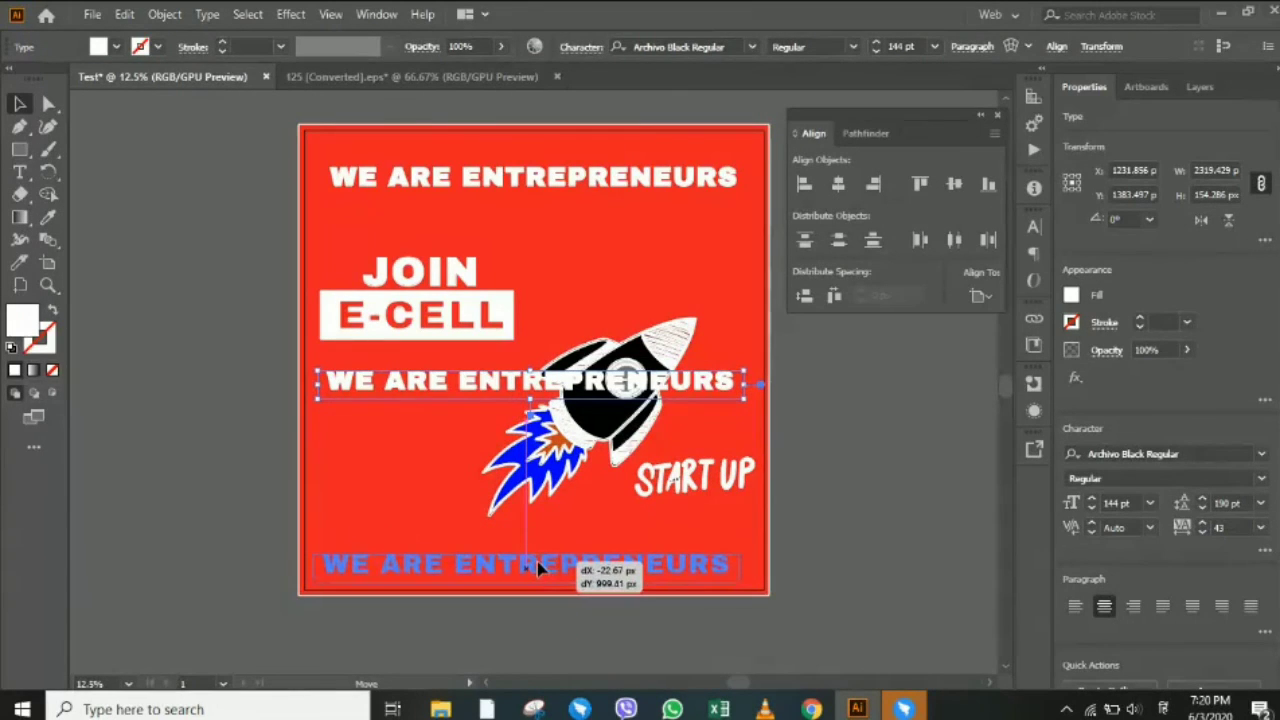
left_click_drag(538, 555, 558, 578)
double_click(558, 578)
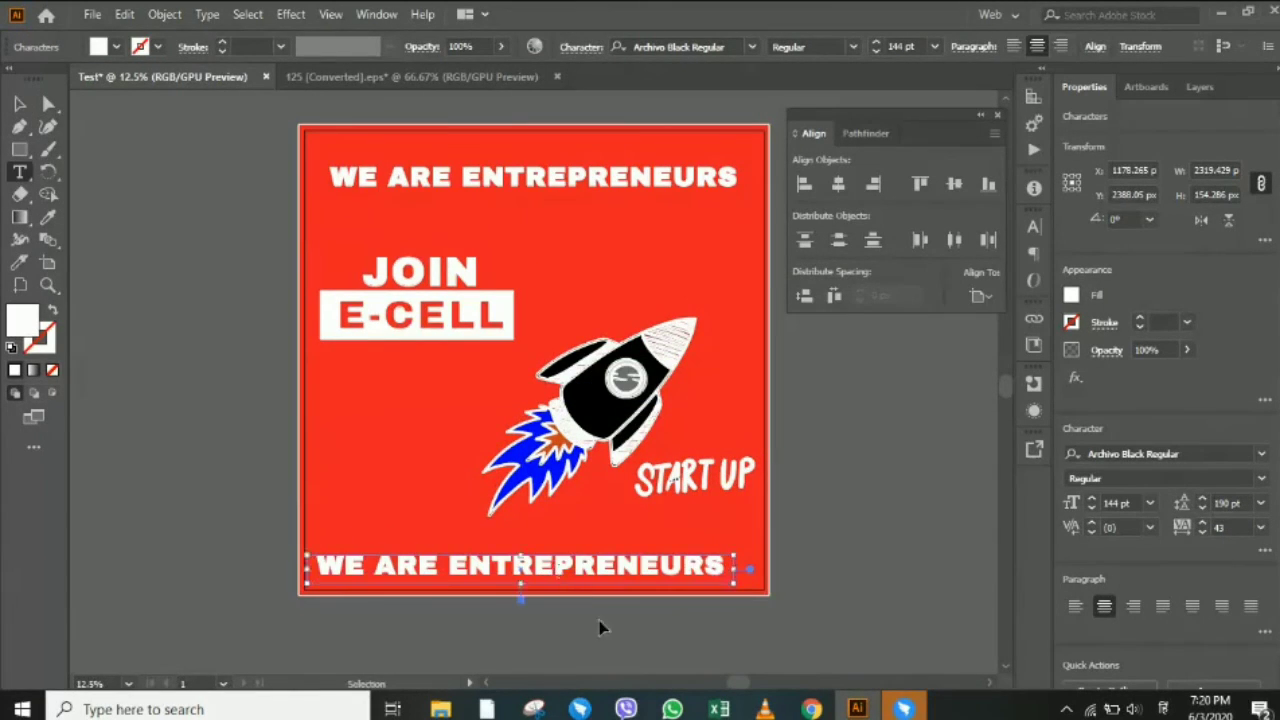
key("ctrl+a")
key("BackSpace")
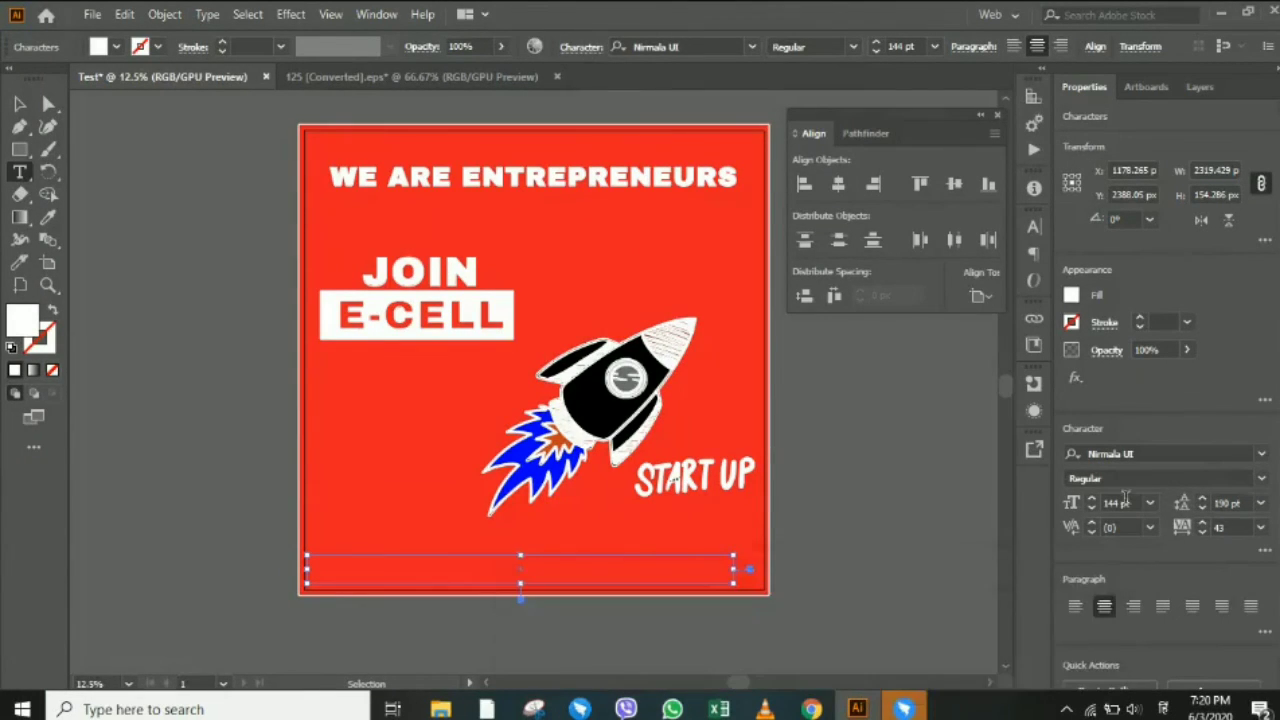
key("super+space")
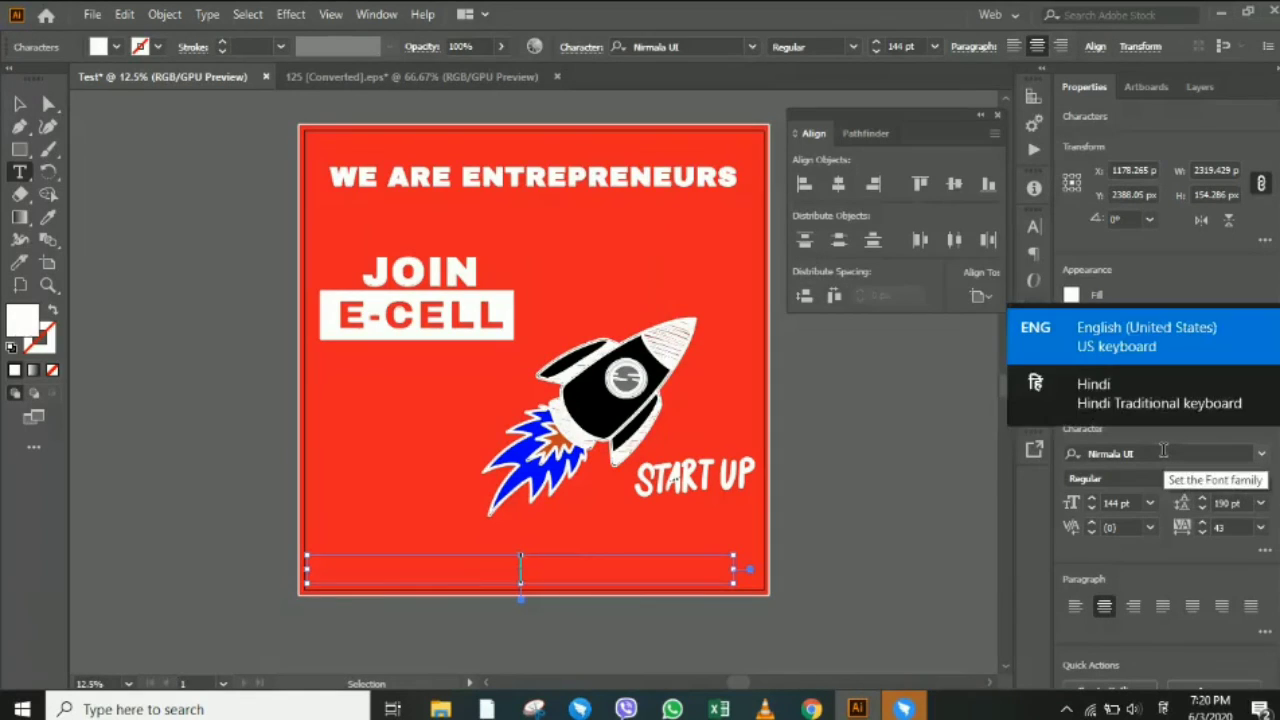
left_click(1182, 453)
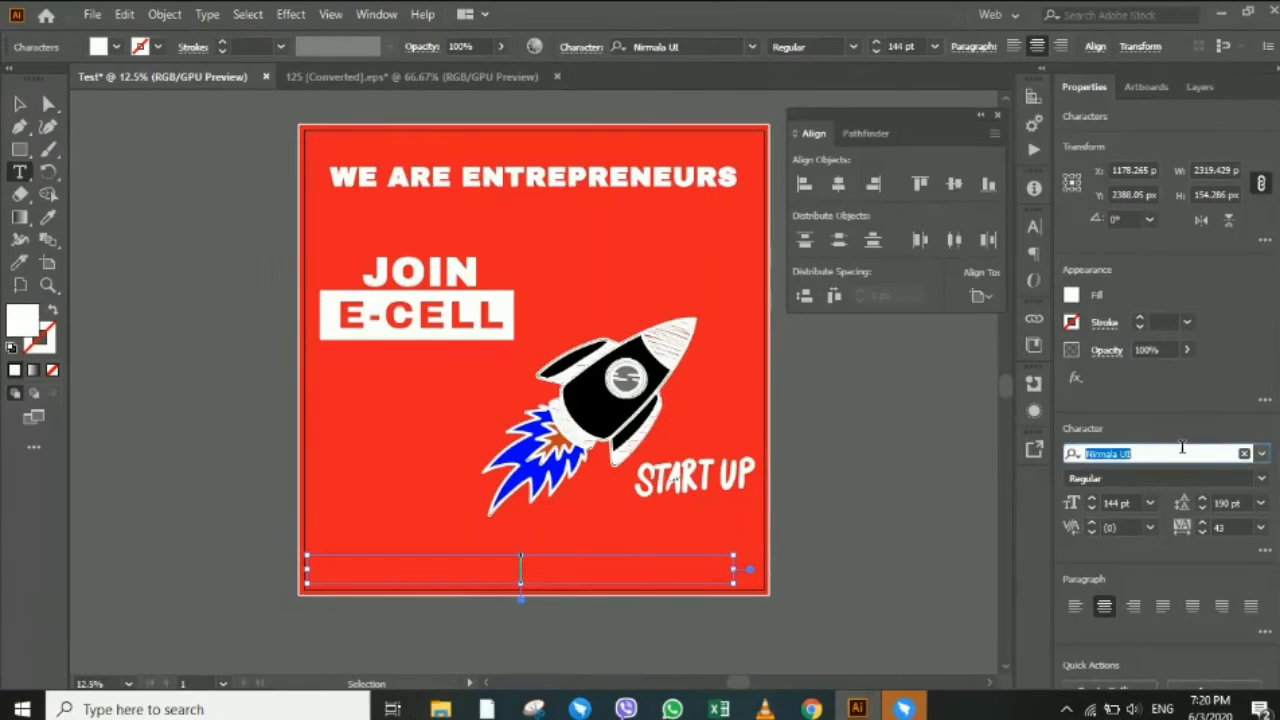
type("robo")
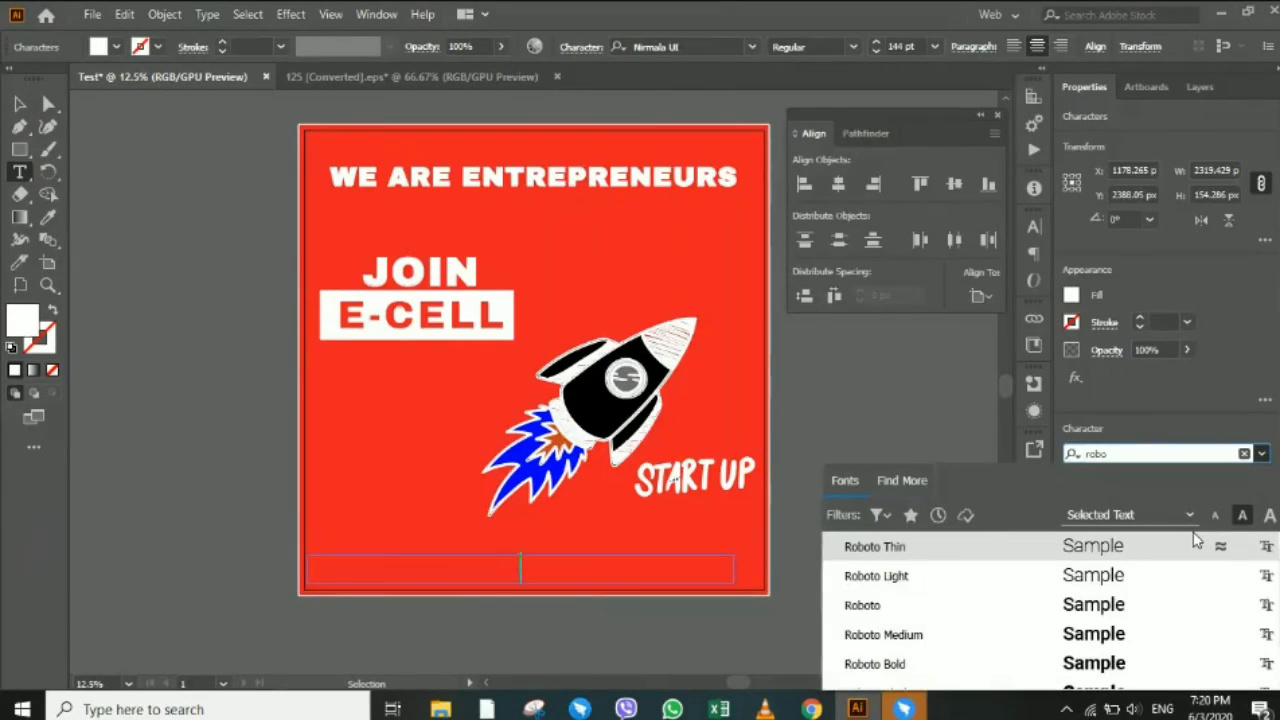
key("Down")
key("Down")
key("Return")
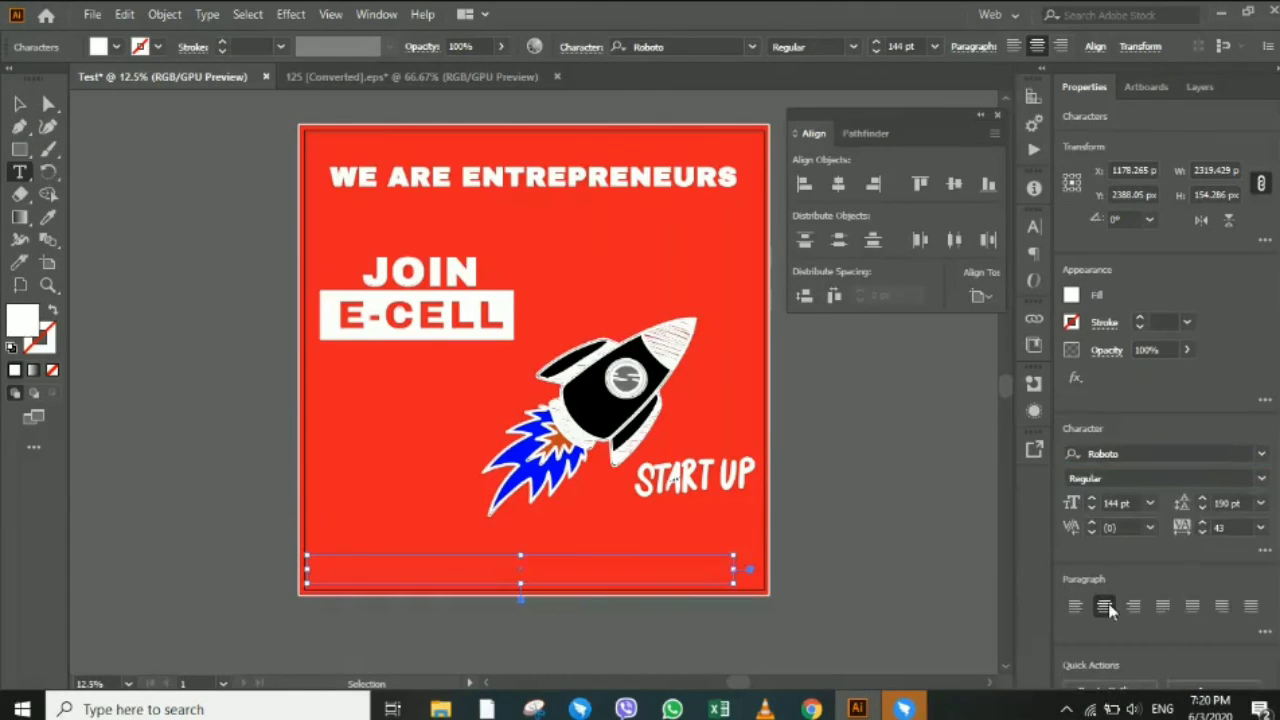
type("WW")
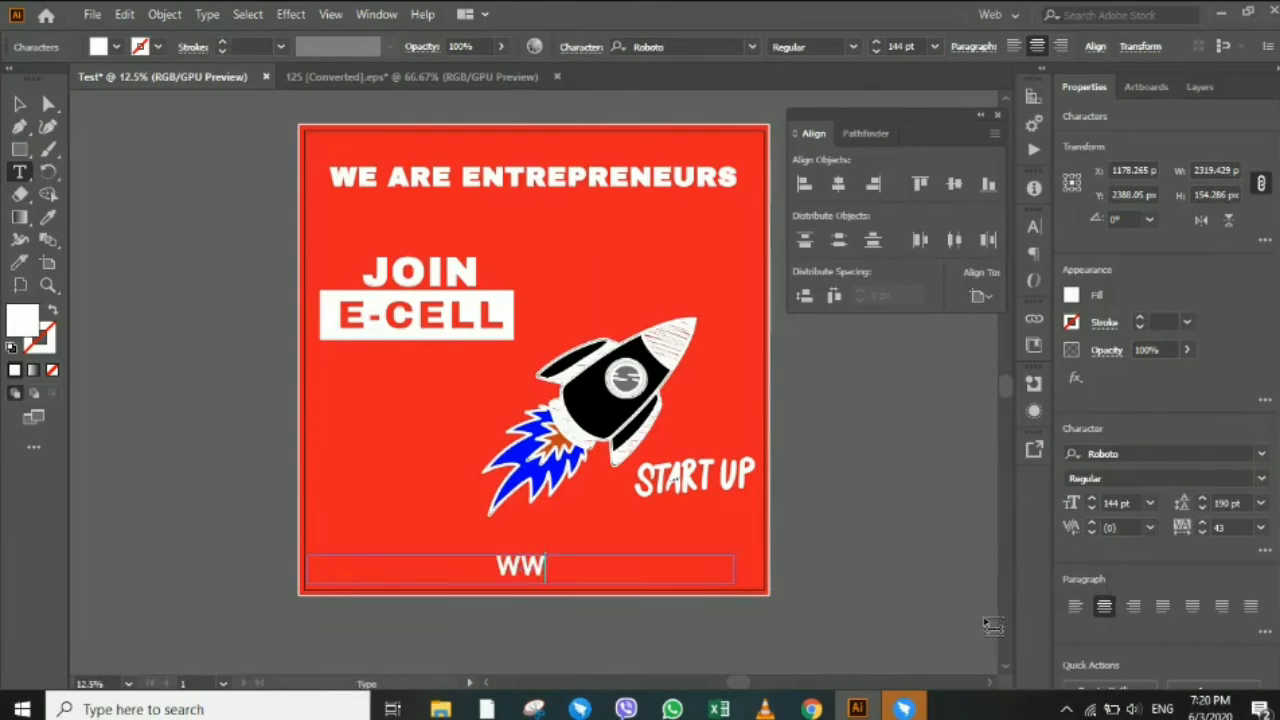
type("W")
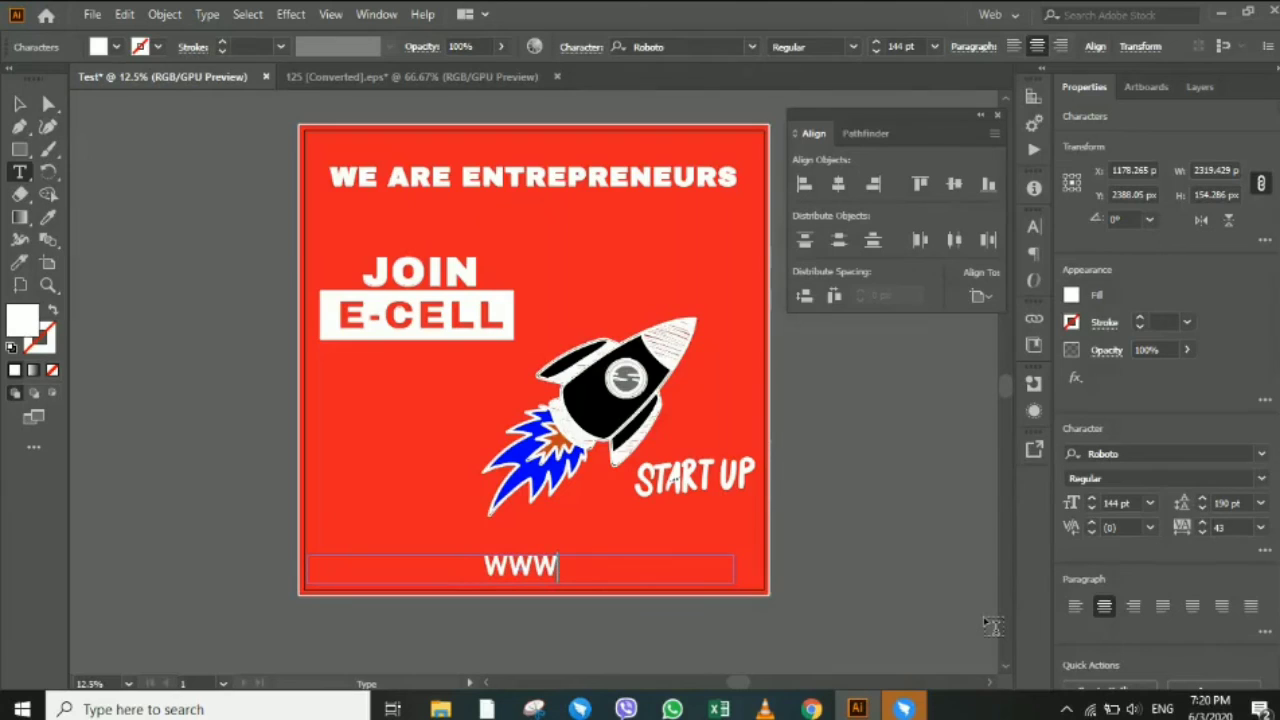
type(".")
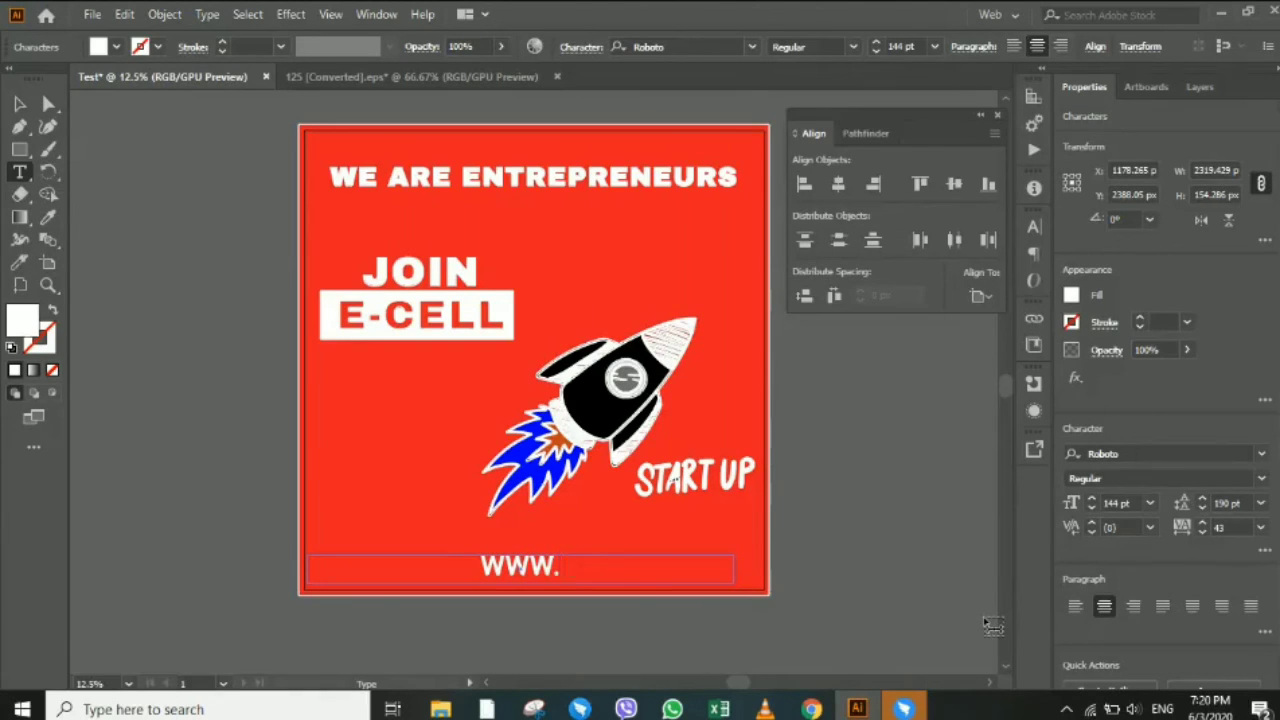
type("ECELL")
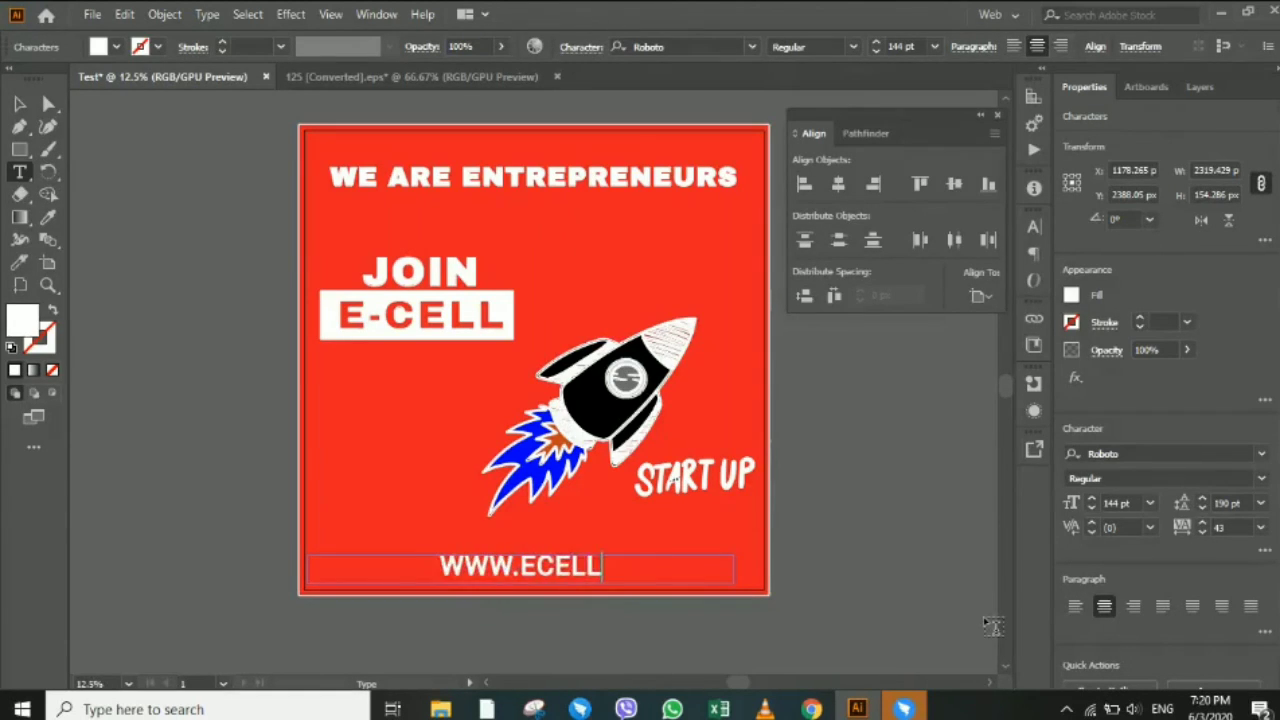
type("ANDC.IN")
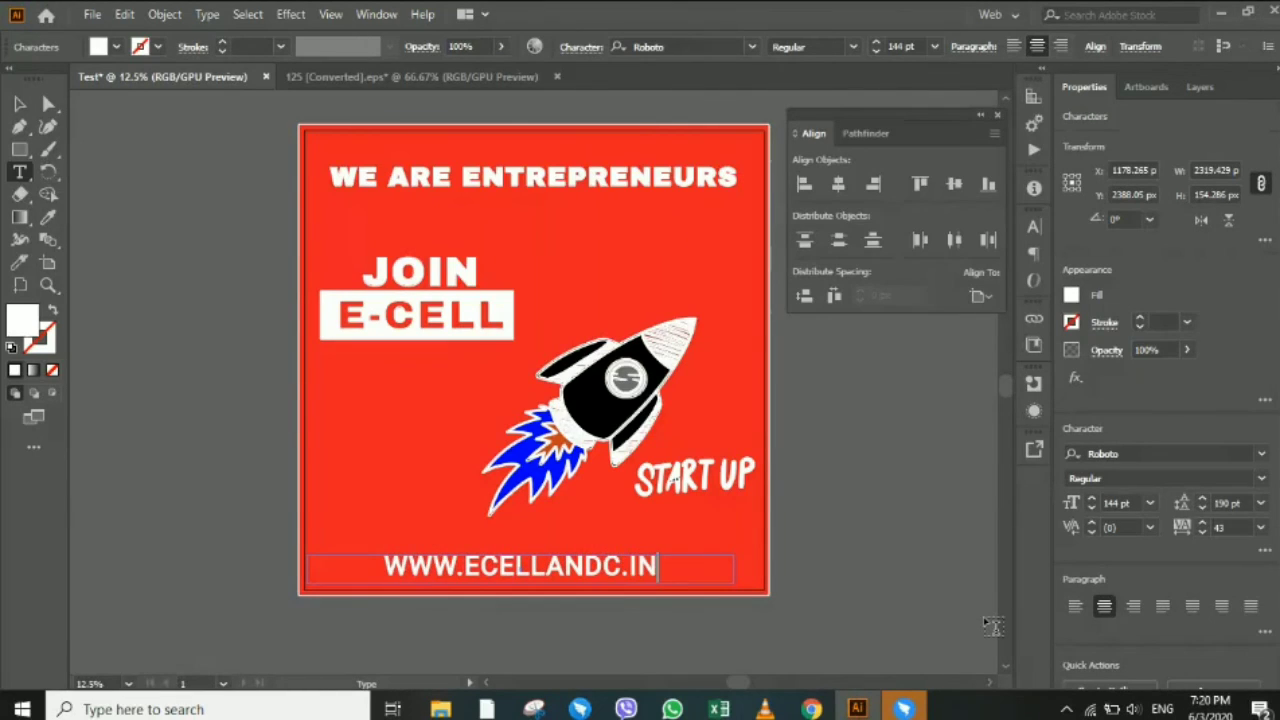
left_click(18, 104)
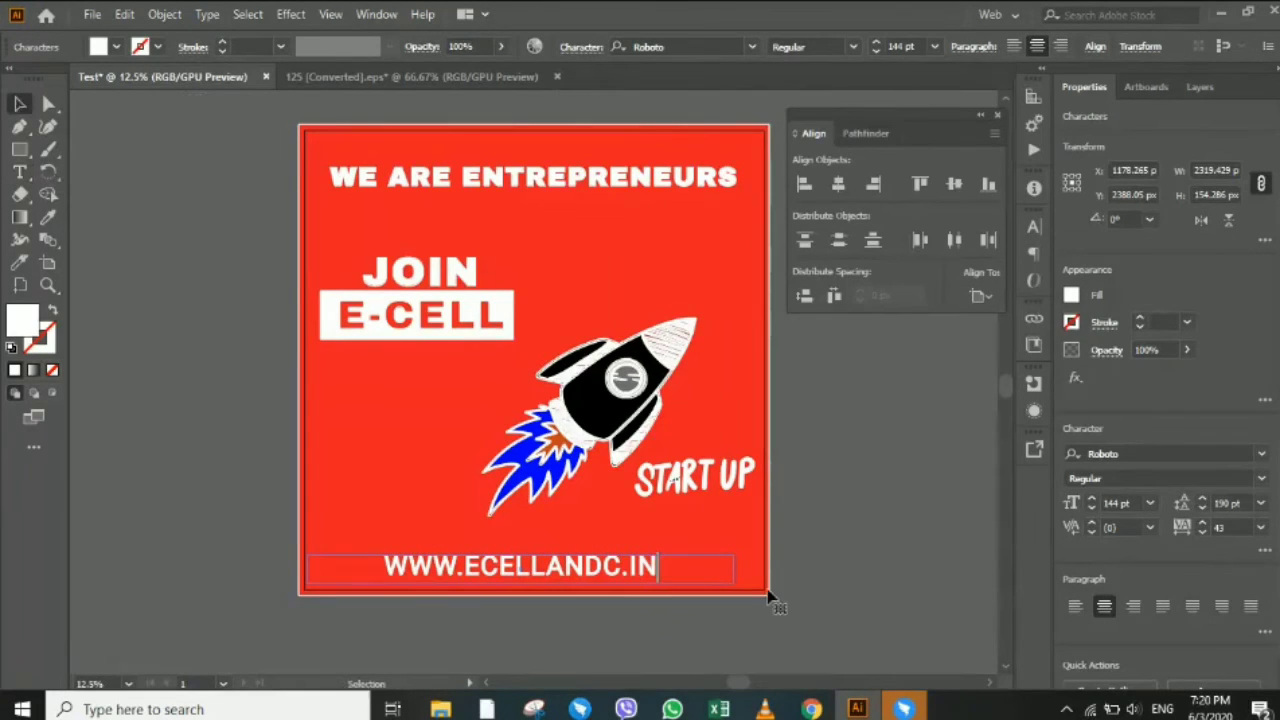
left_click(980, 326)
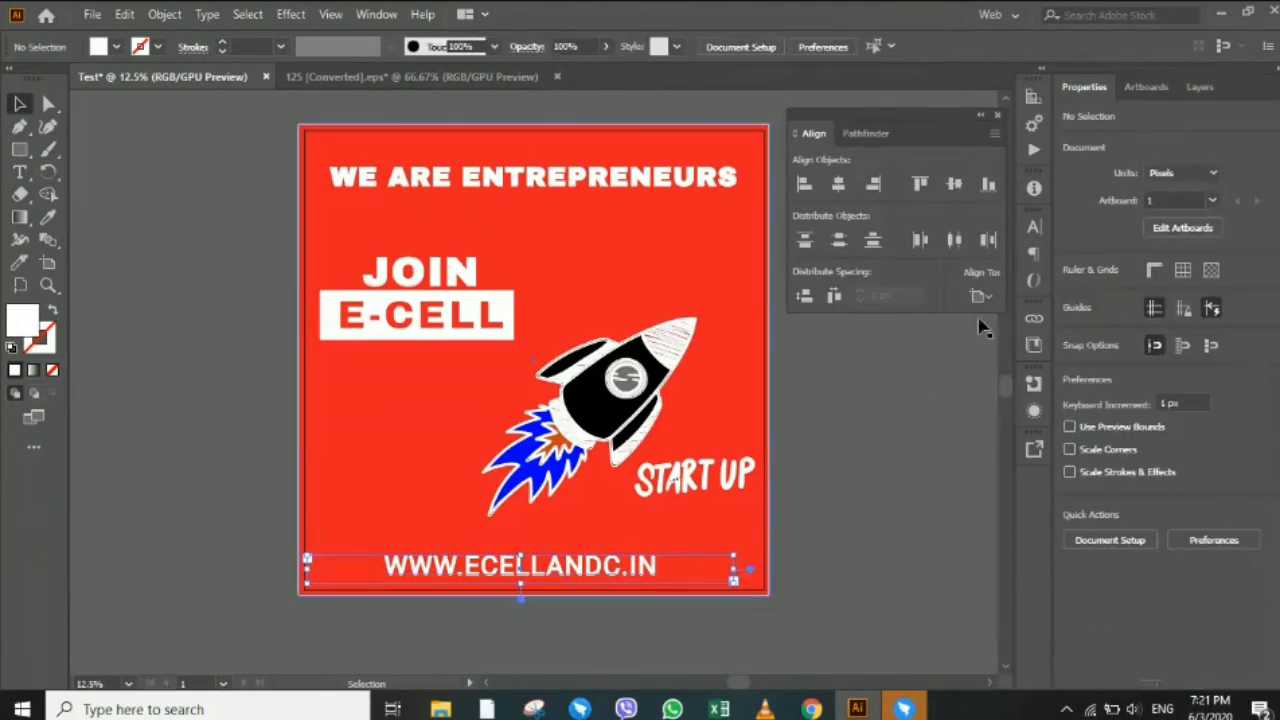
left_click(978, 296)
left_click(1010, 354)
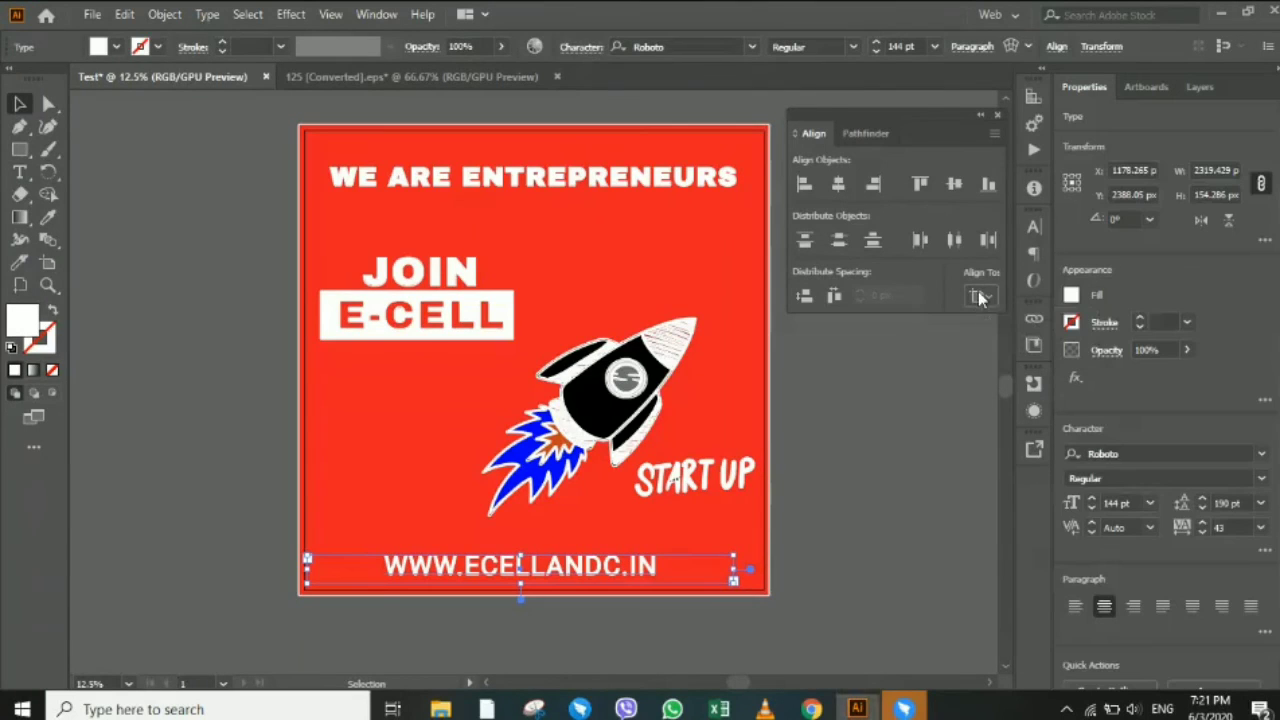
left_click(838, 185)
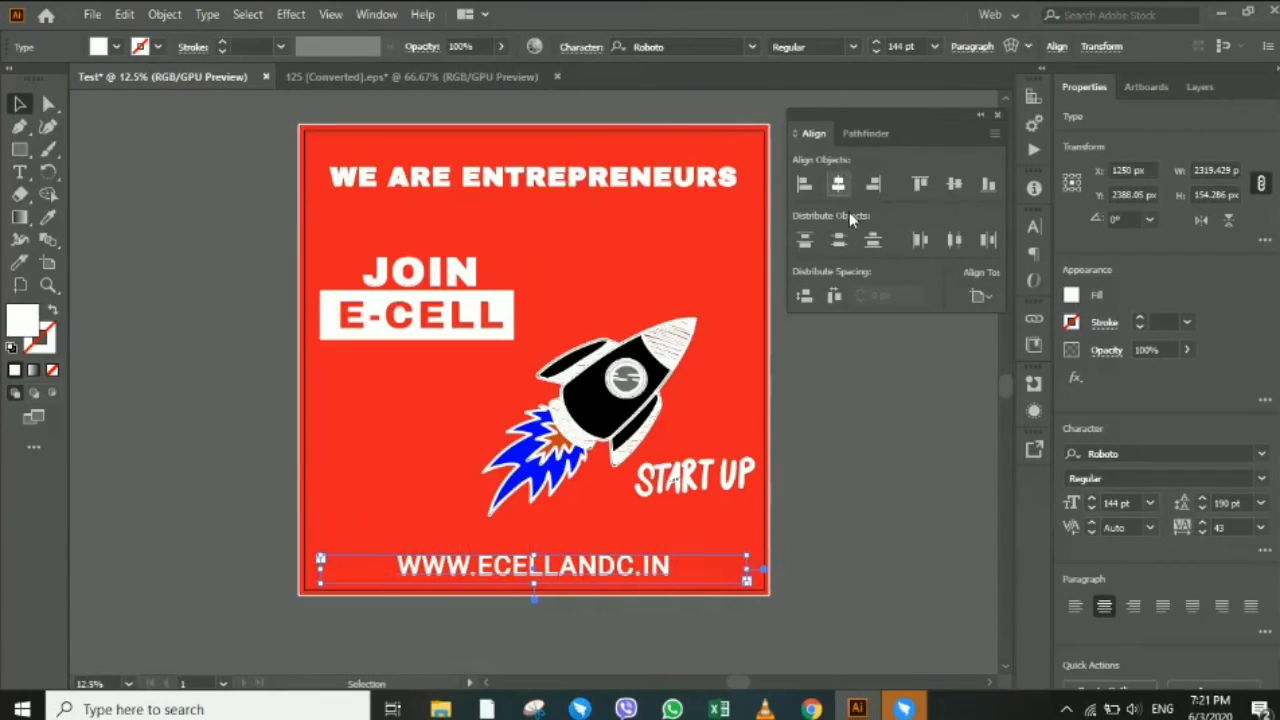
left_click(905, 441)
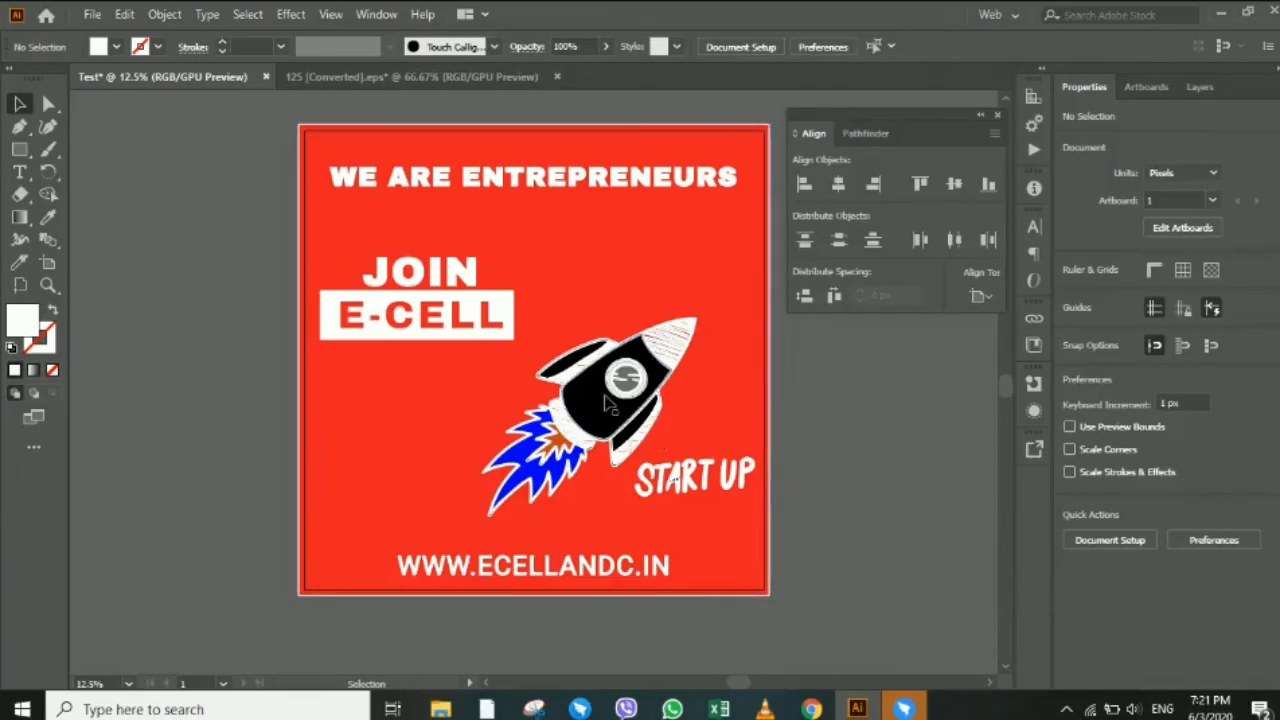
Nudge JOIN E-CELL right and centre it on the white E-CELL box, aligned to selection.
left_click(448, 287)
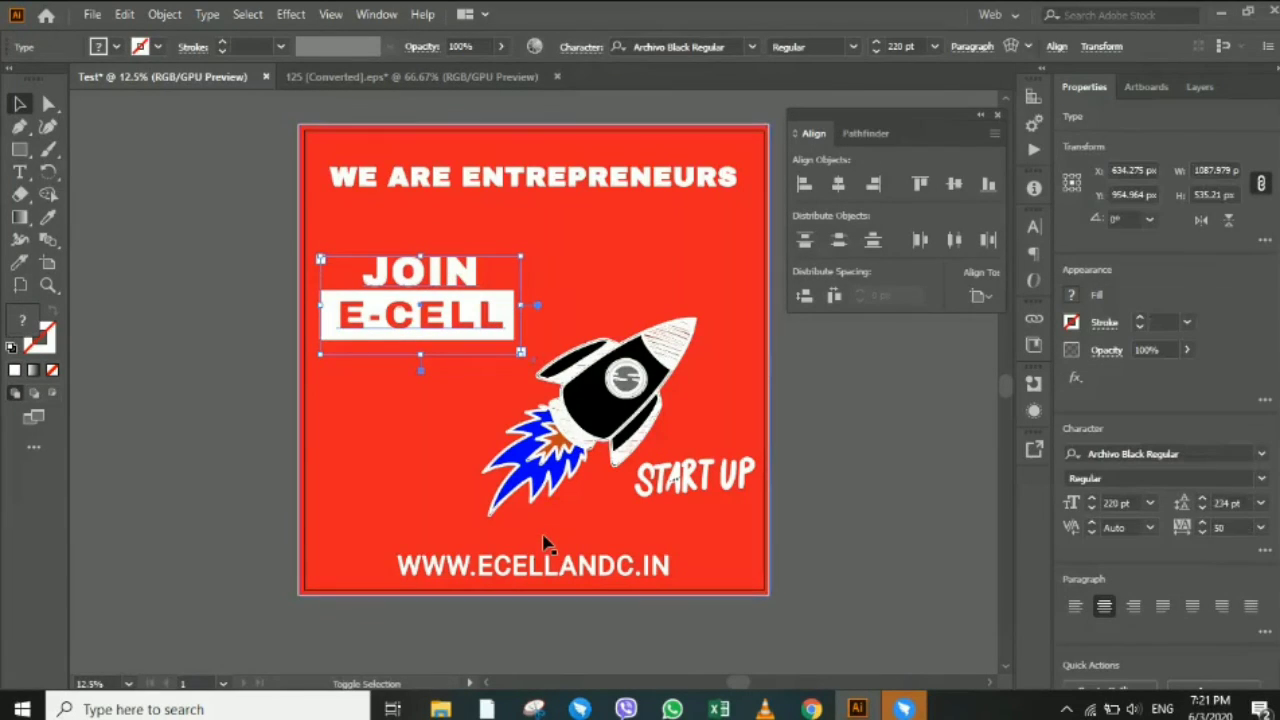
key("shift+Right")
key("shift+Right")
key("shift+Right")
key("shift+Right")
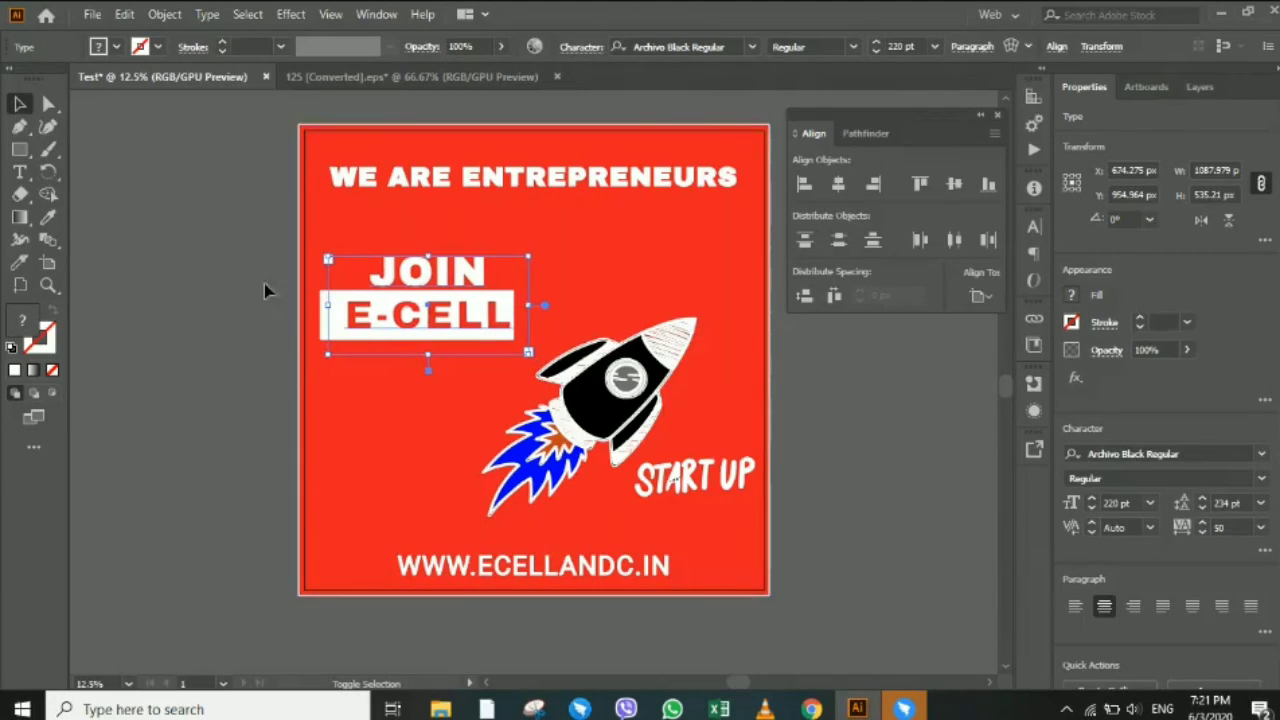
left_click(325, 318, "shift")
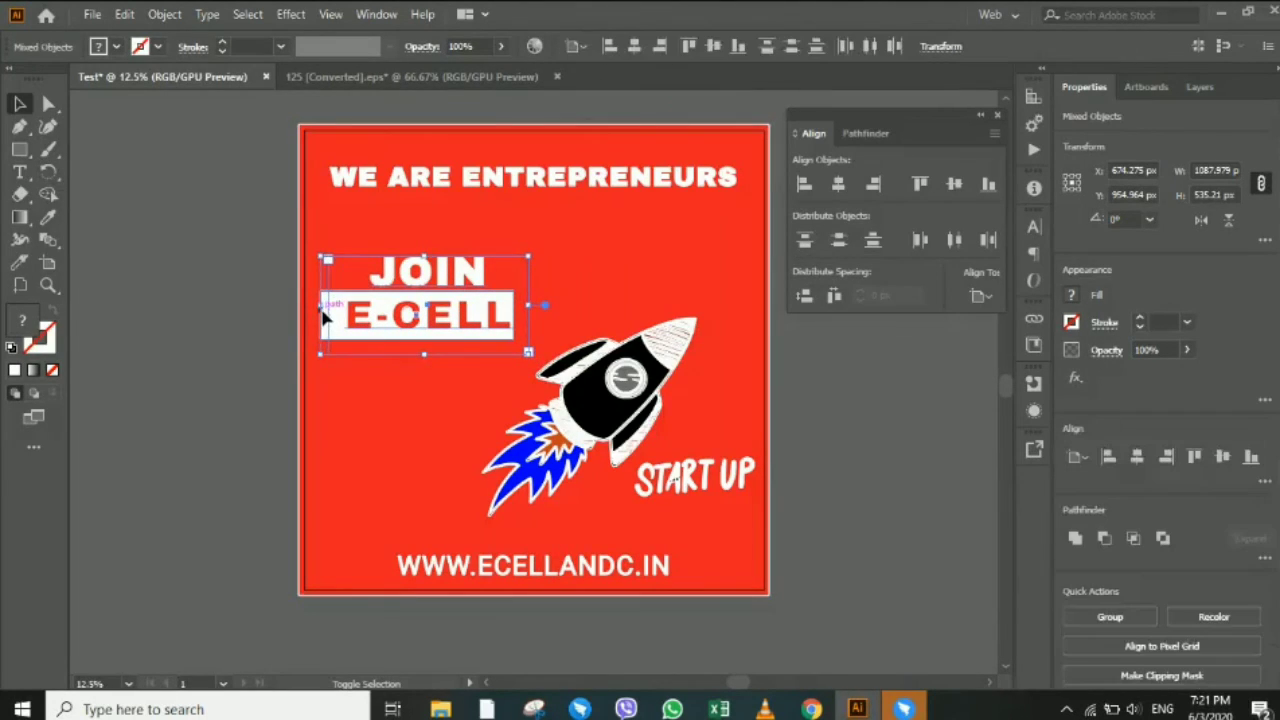
left_click(978, 296)
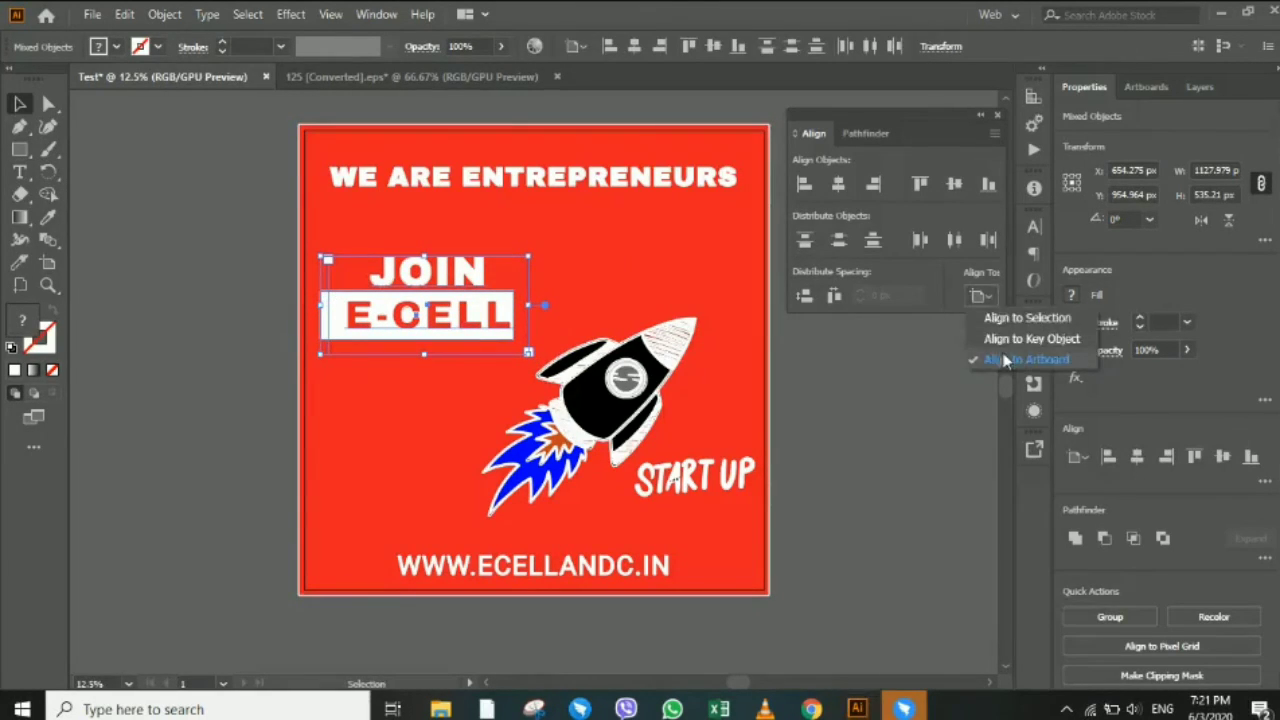
left_click(1010, 318)
left_click(839, 190)
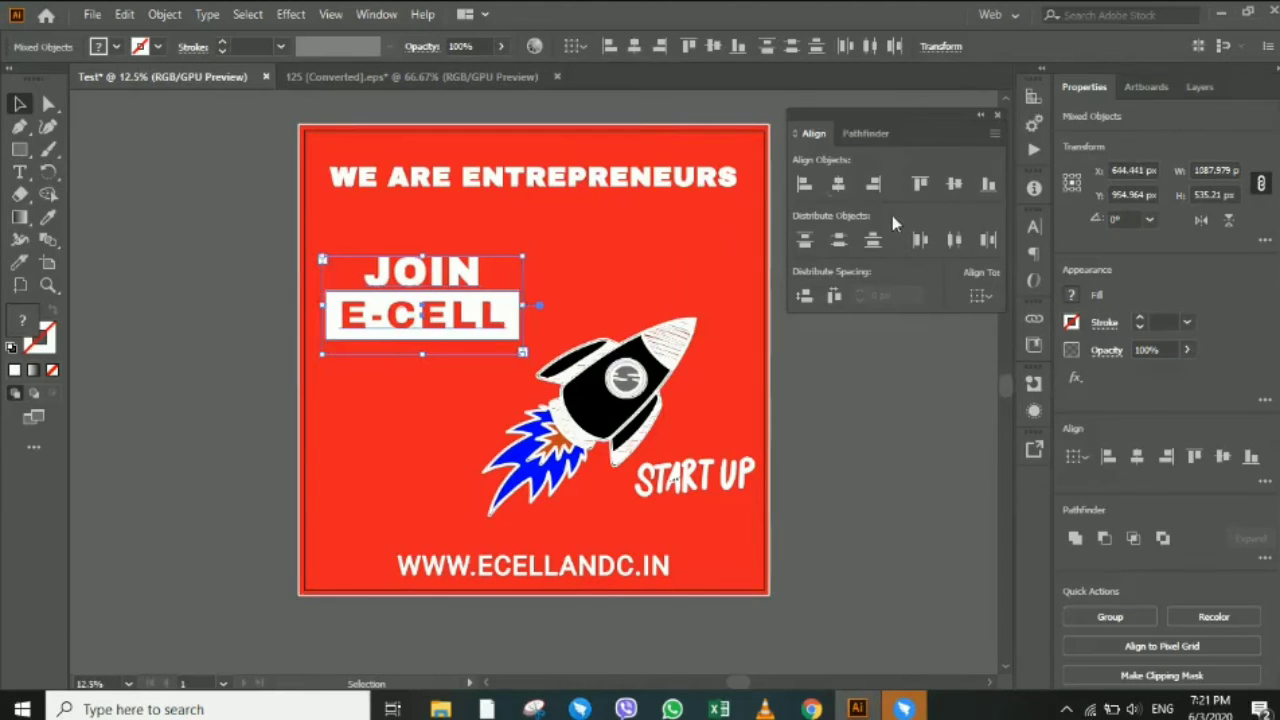
Group JOIN with the white box and left-align the group with the WE ARE ENTREPRENEURS header.
left_click(1134, 616)
left_click(591, 182, "shift")
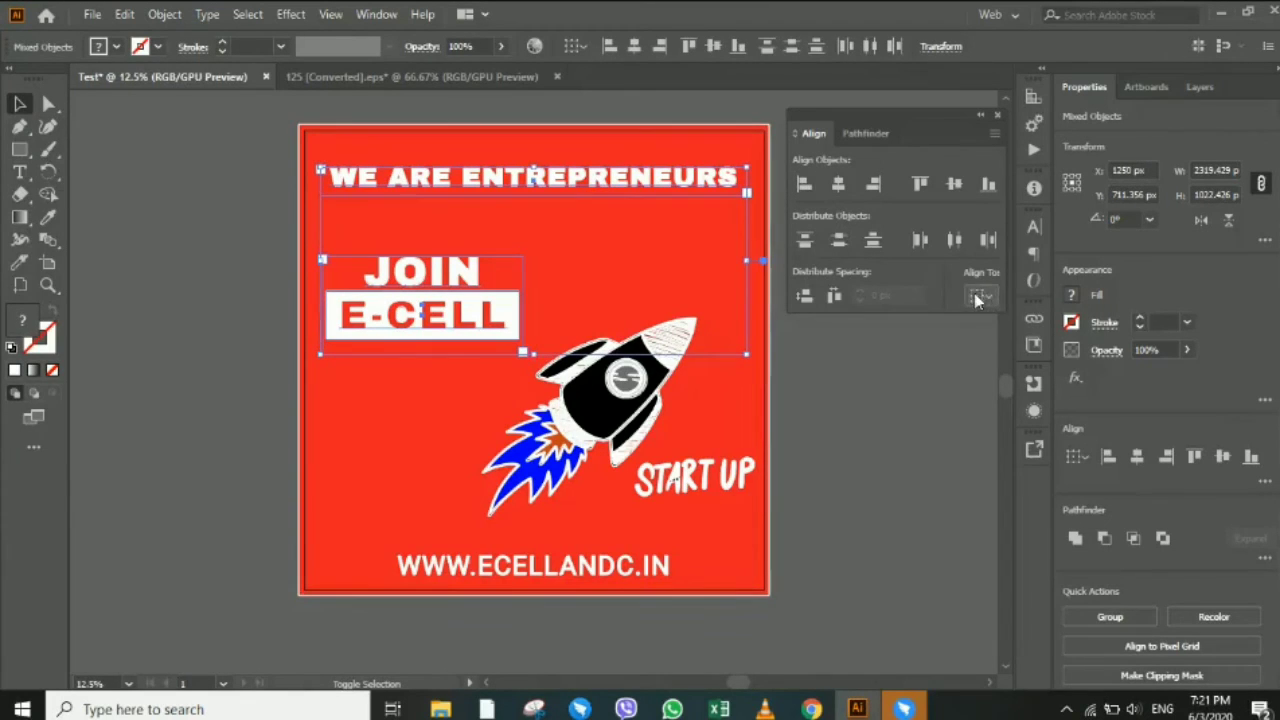
left_click(804, 183)
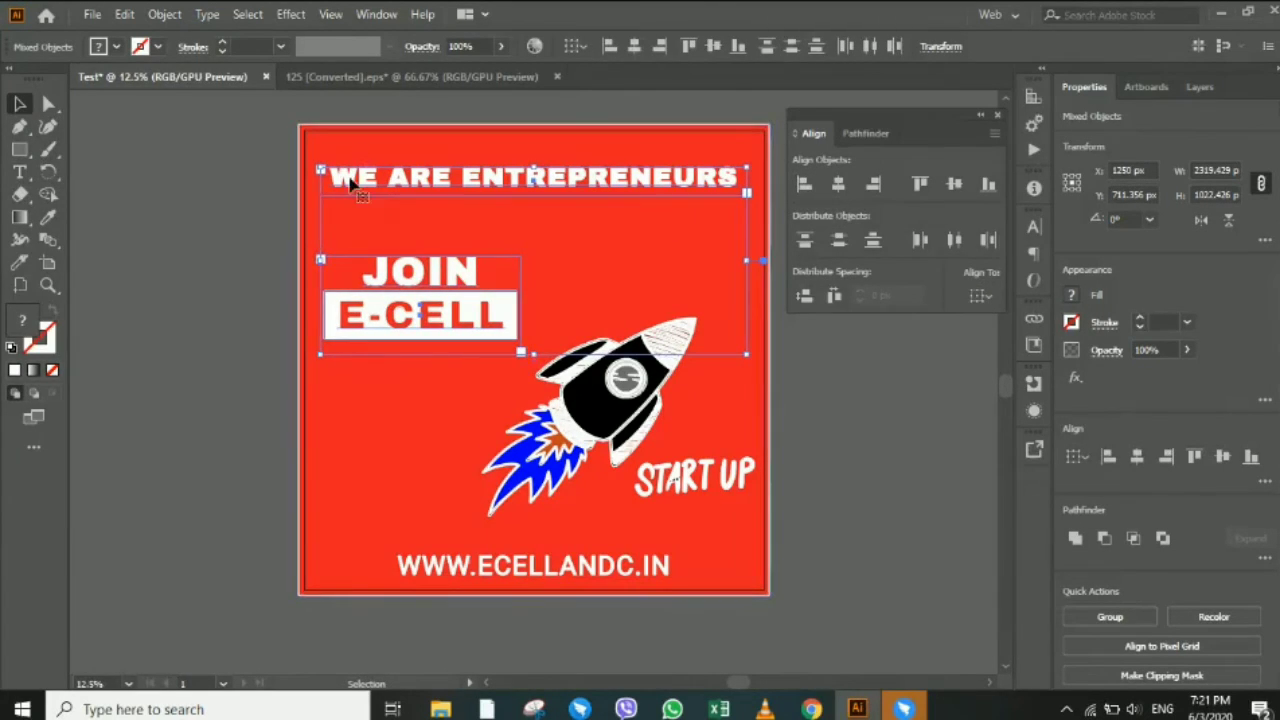
left_click(905, 371)
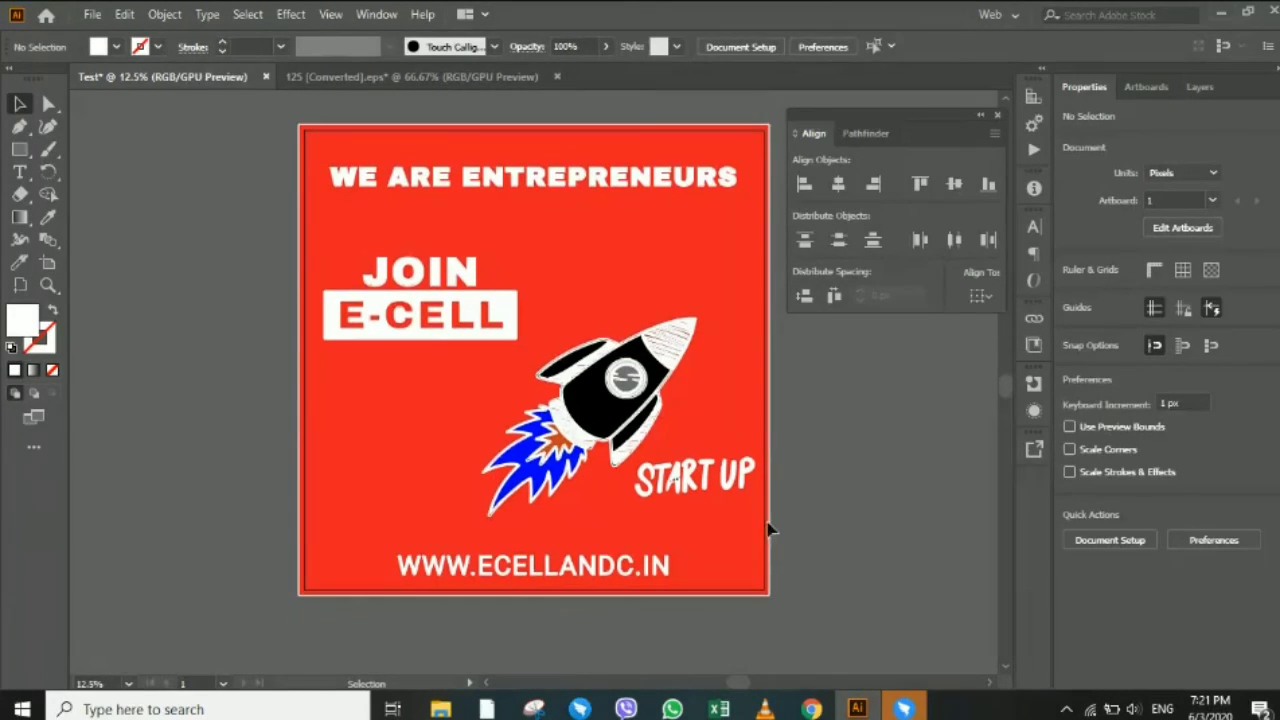
left_click(481, 566)
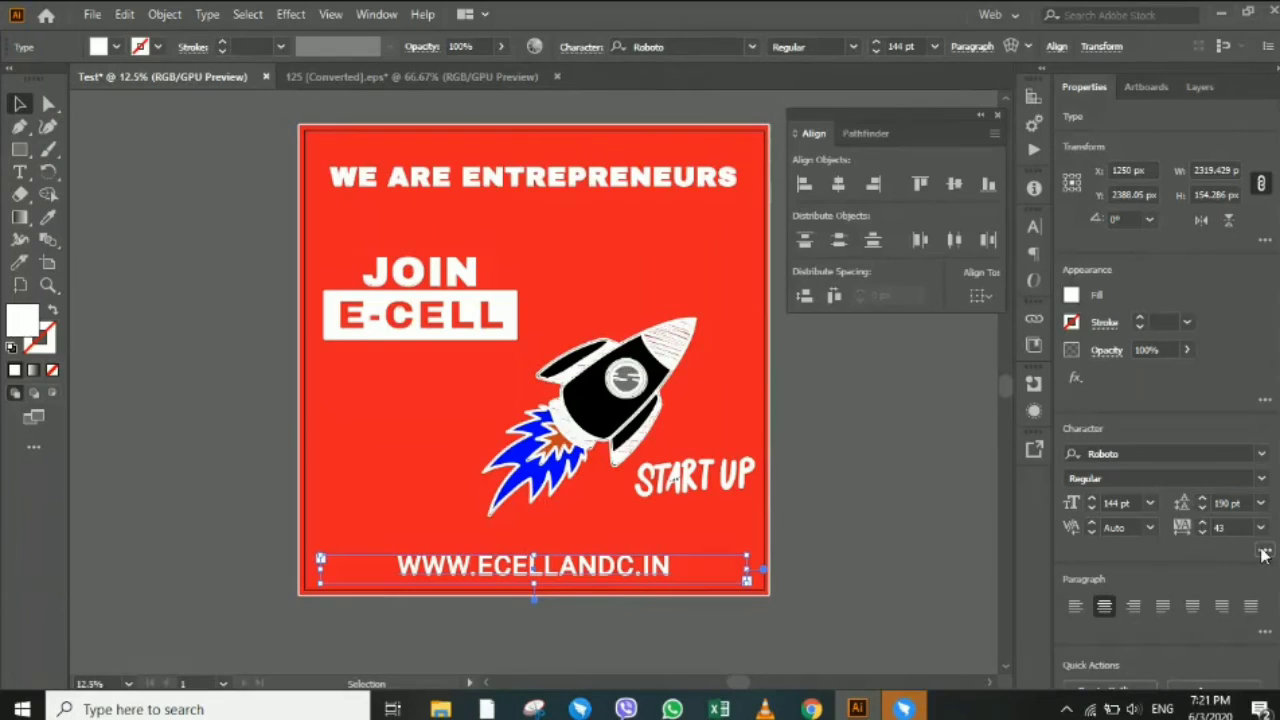
left_click(1264, 553)
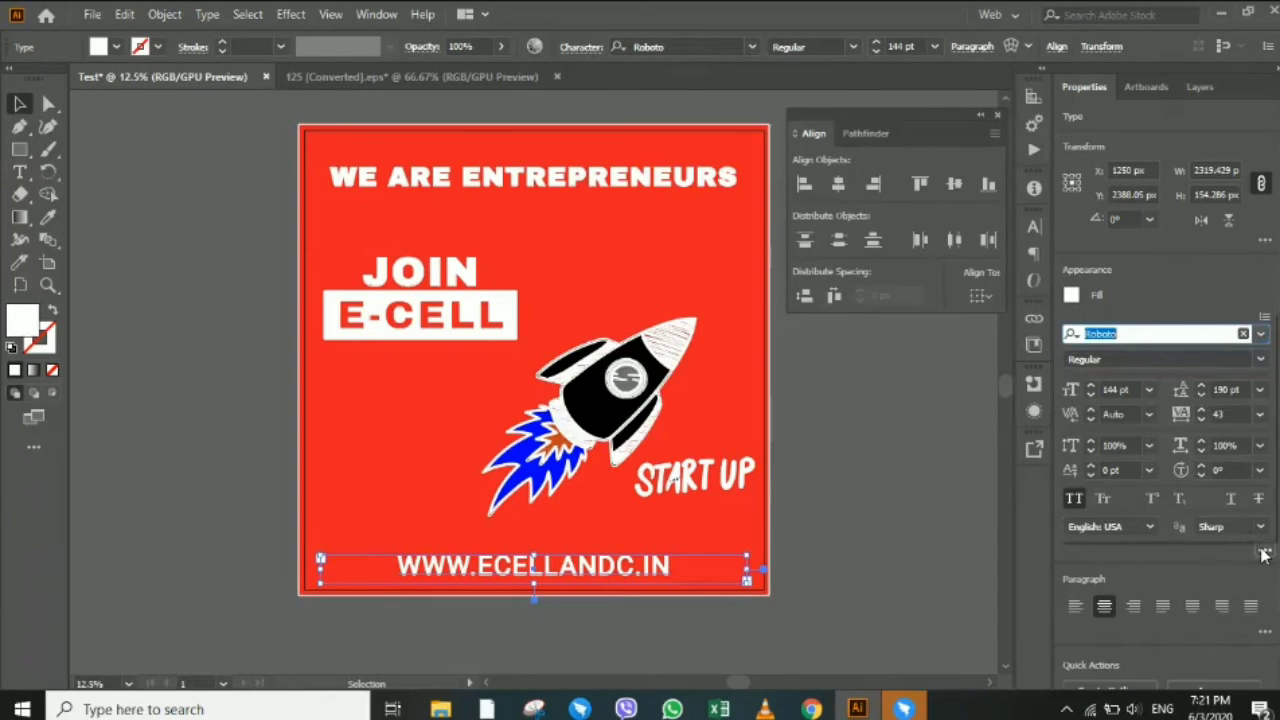
left_click(1106, 499)
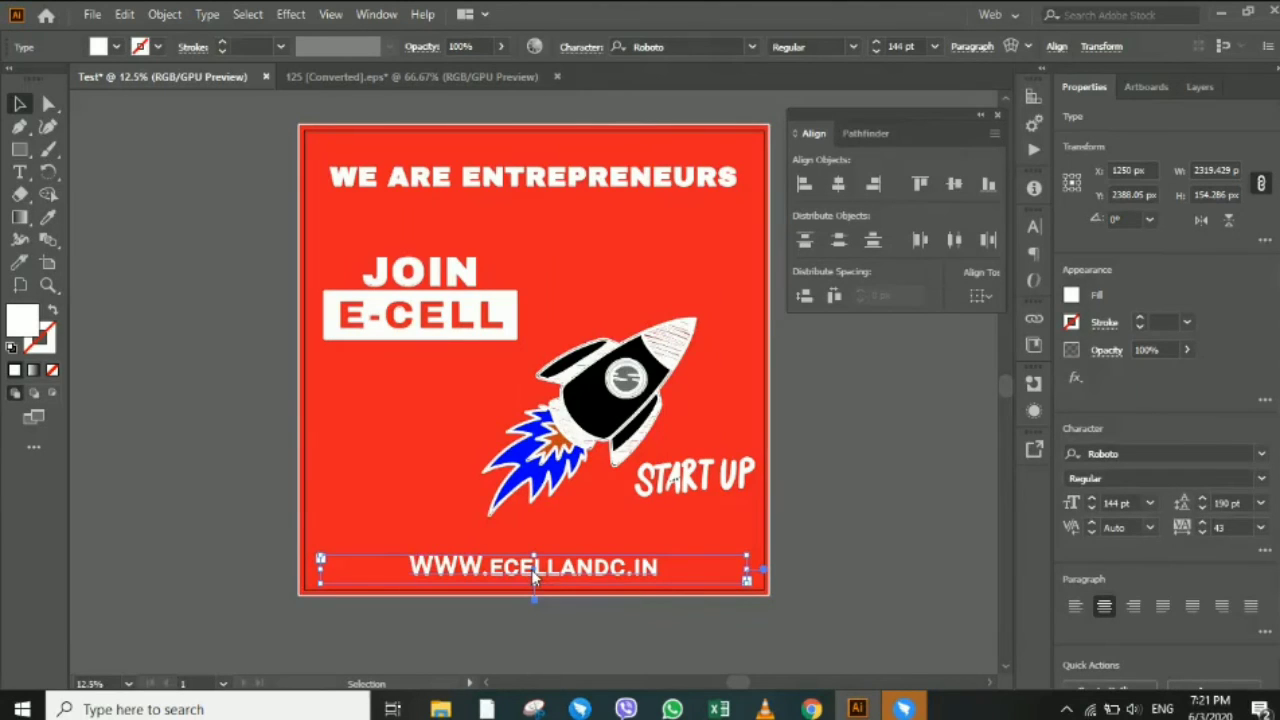
key("ctrl+a")
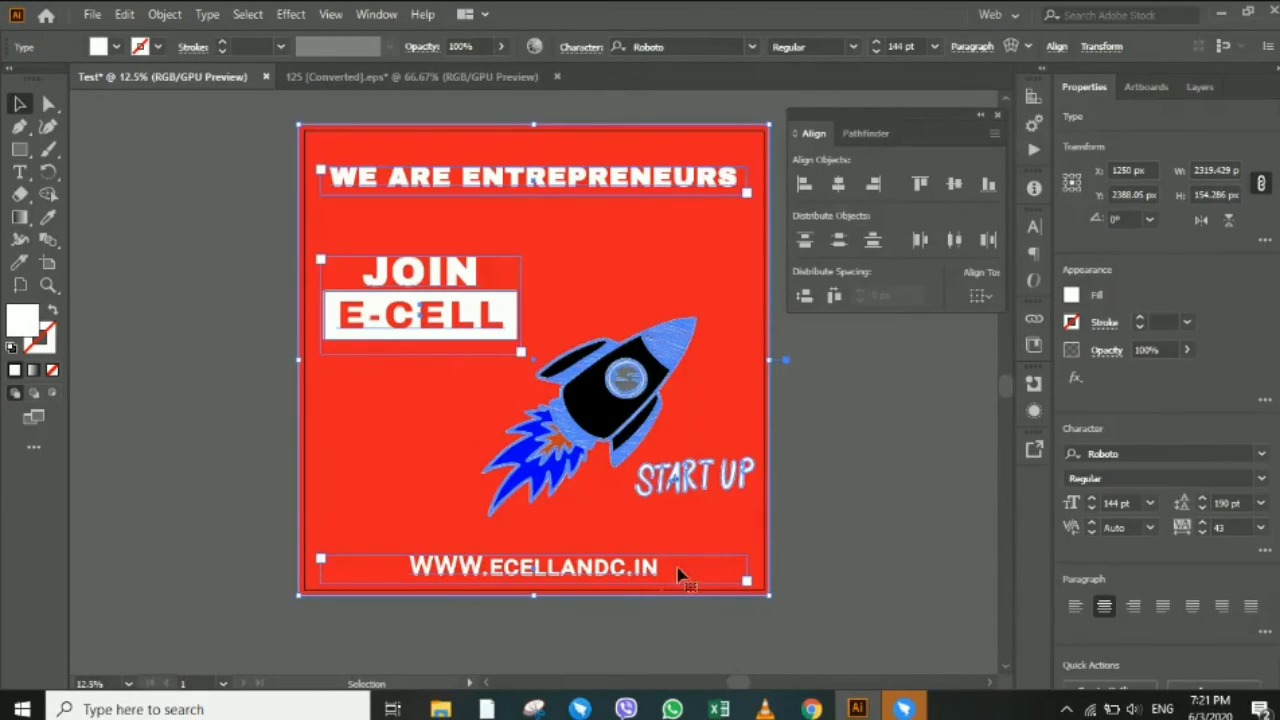
left_click(177, 240)
Clear the web address text and delete its empty text box.
key("t")
left_click(565, 578)
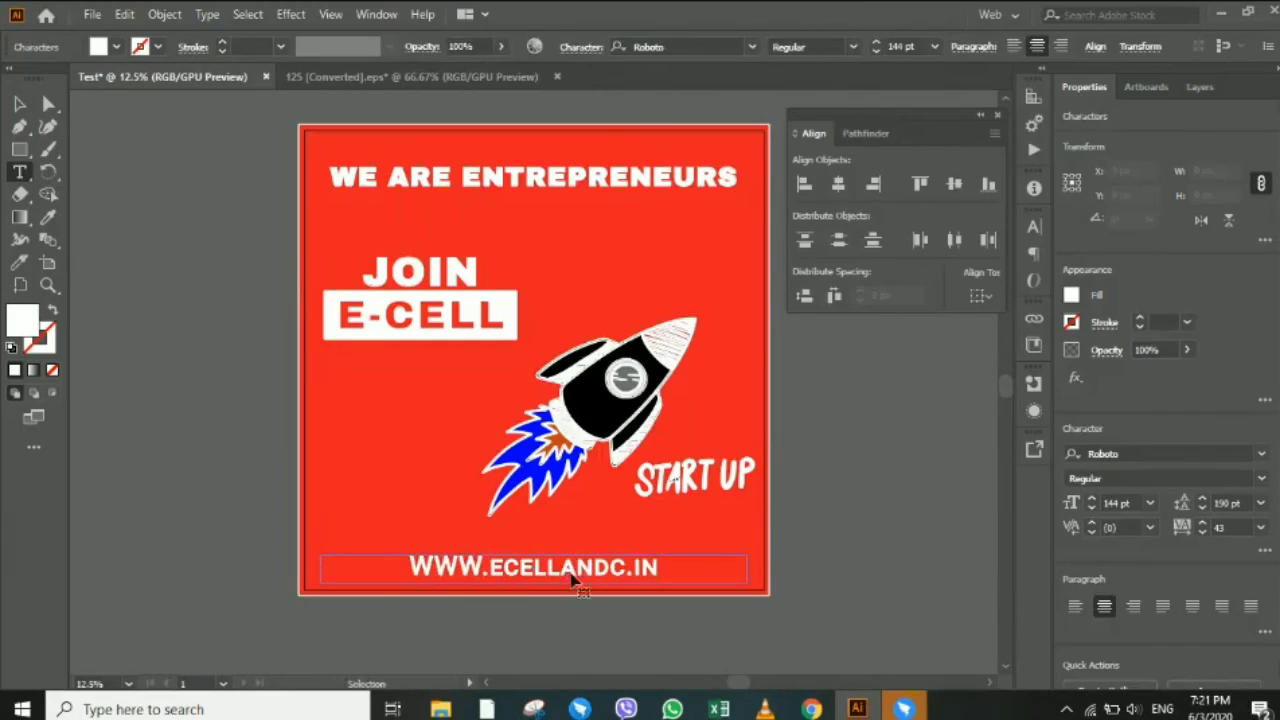
key("ctrl+a")
type("Q")
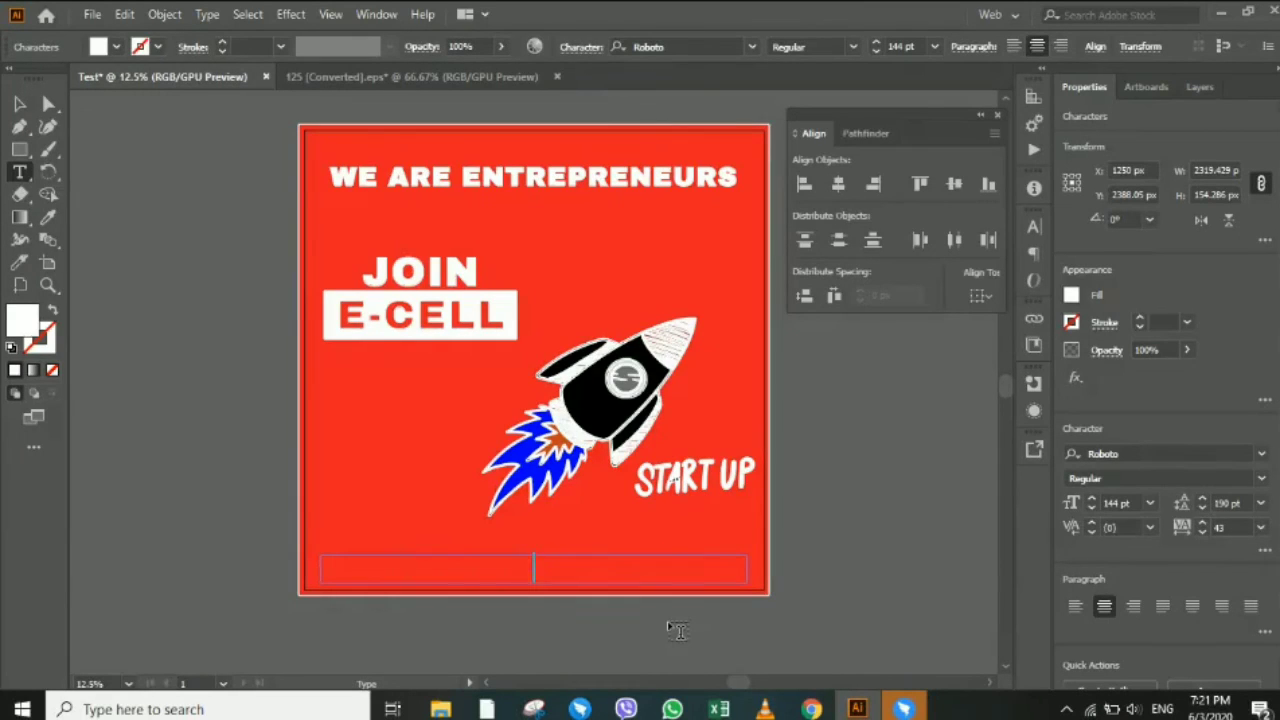
key("Escape")
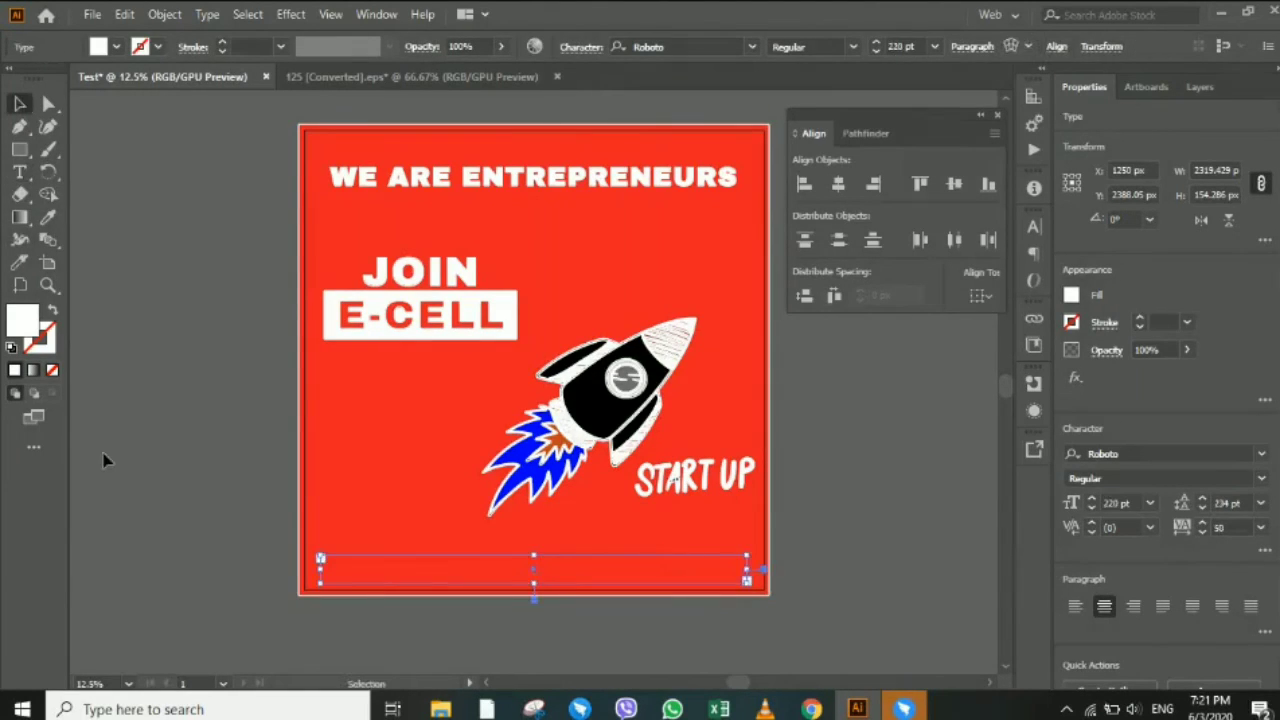
key("Delete")
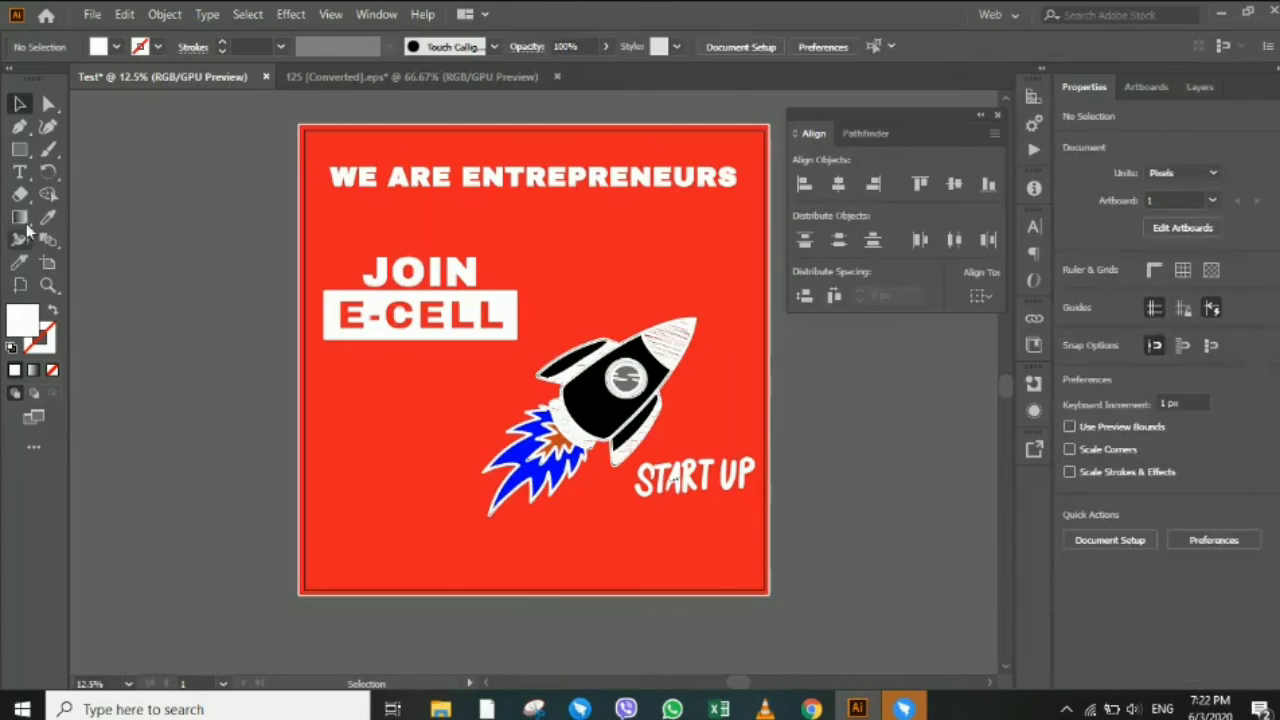
left_click(20, 173)
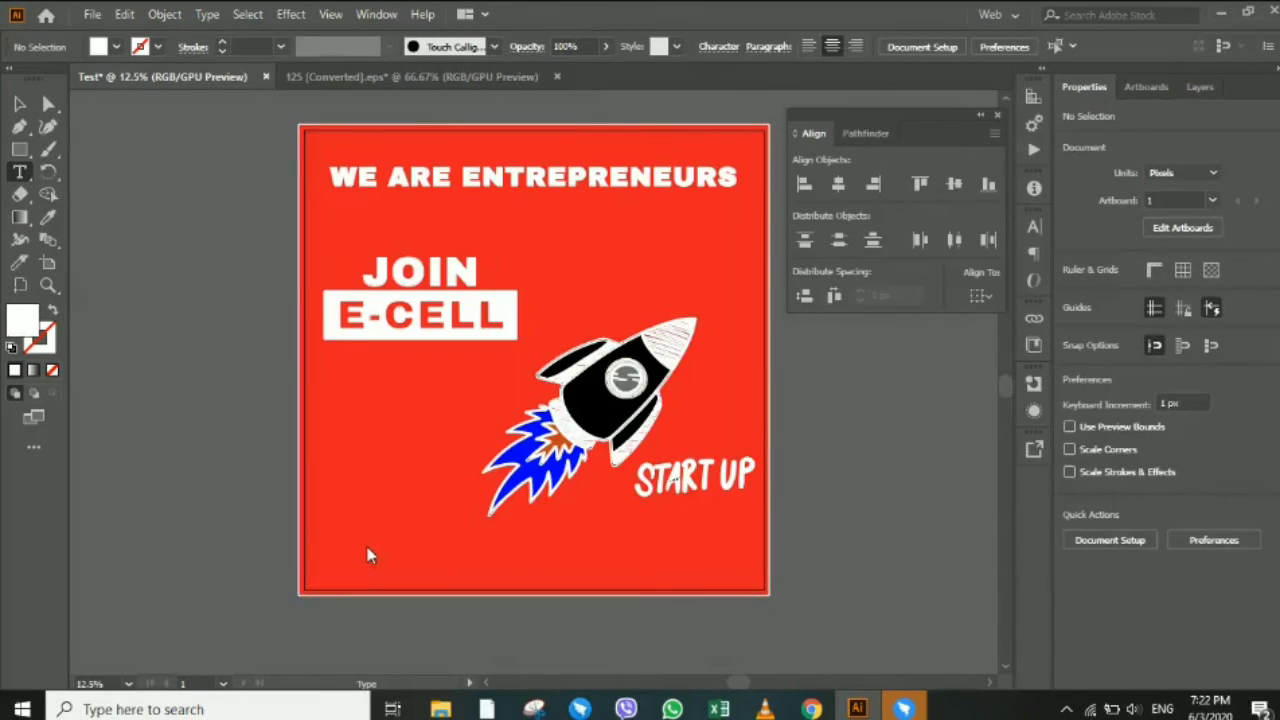
left_click_drag(364, 543, 684, 578)
type("W")
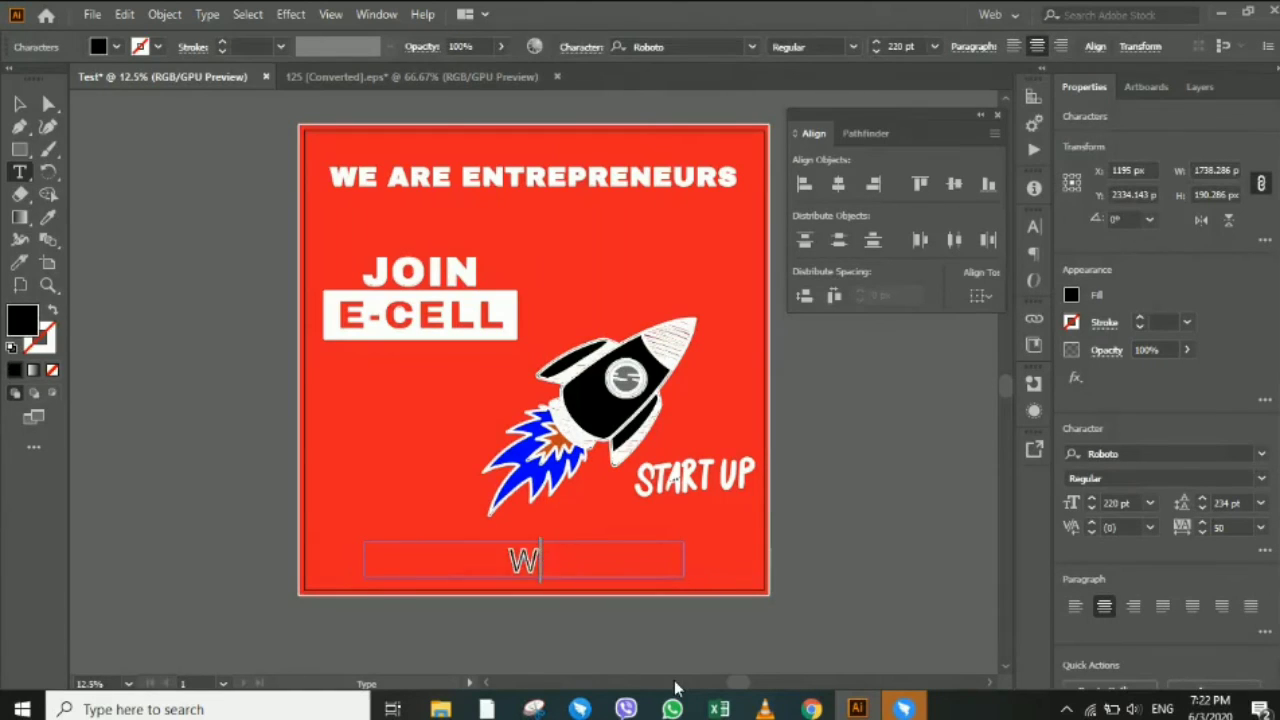
key("BackSpace")
key("Escape")
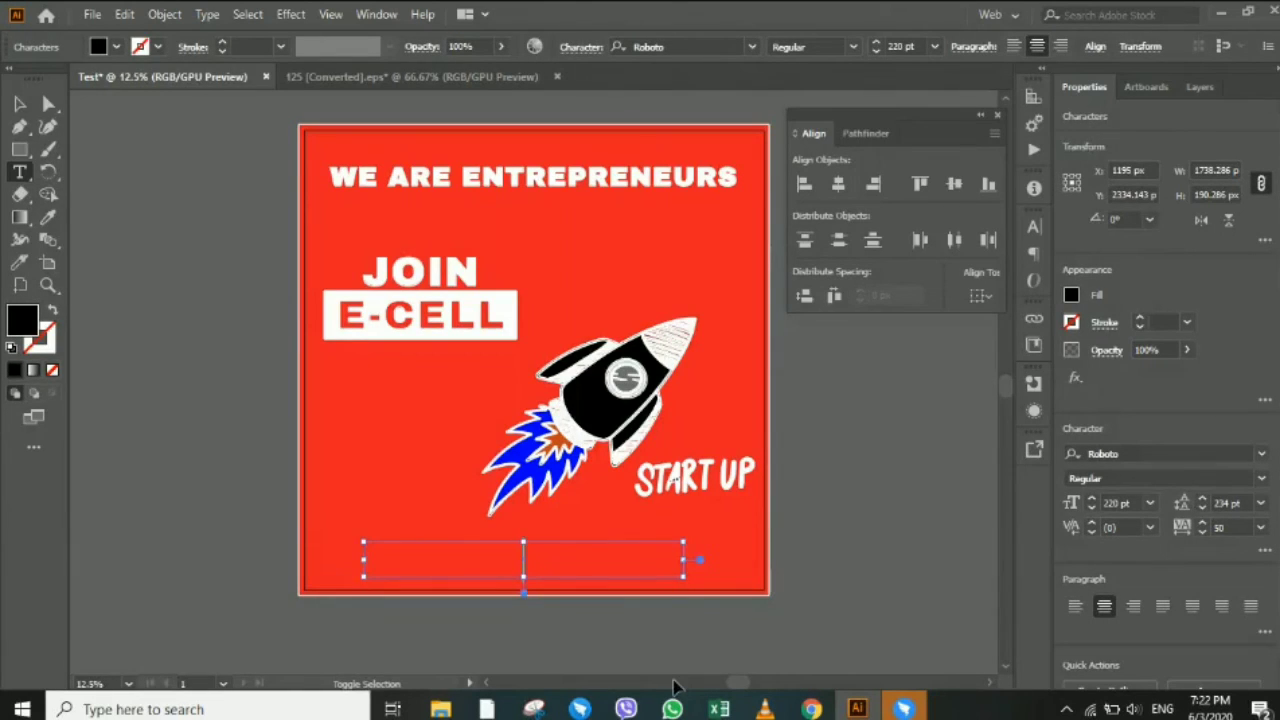
left_click(505, 560)
left_click(16, 105)
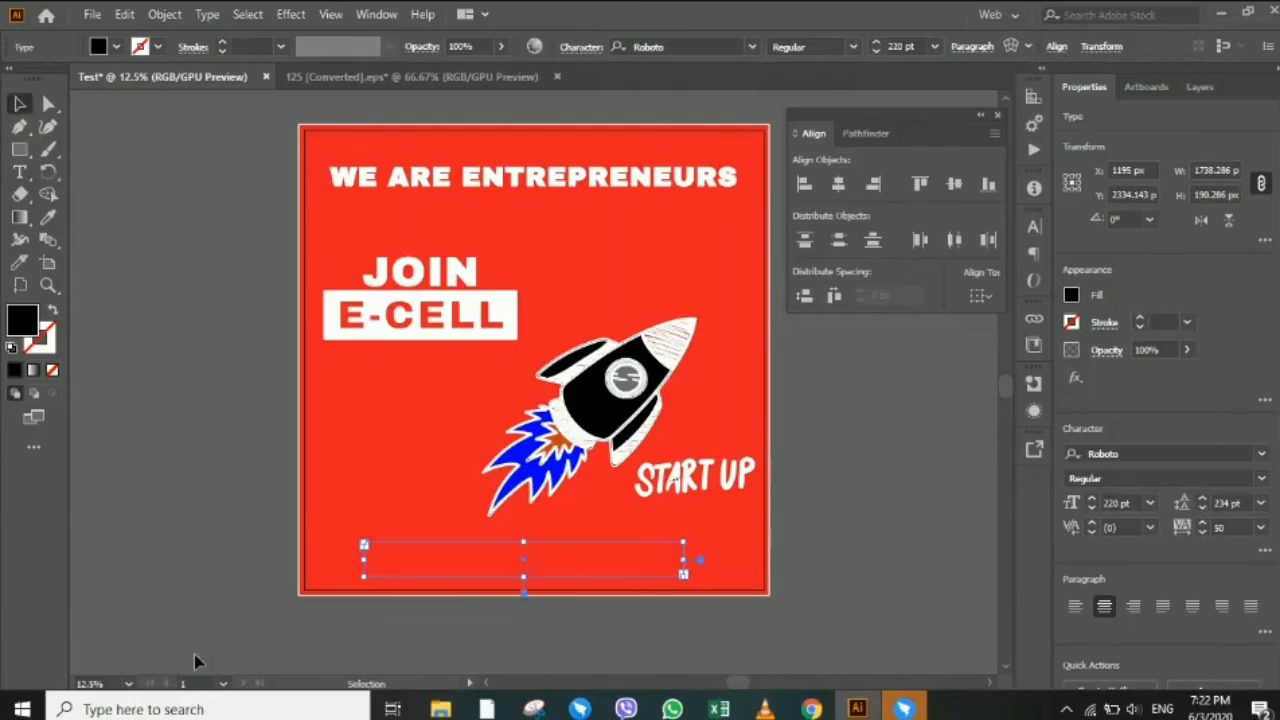
key("Delete")
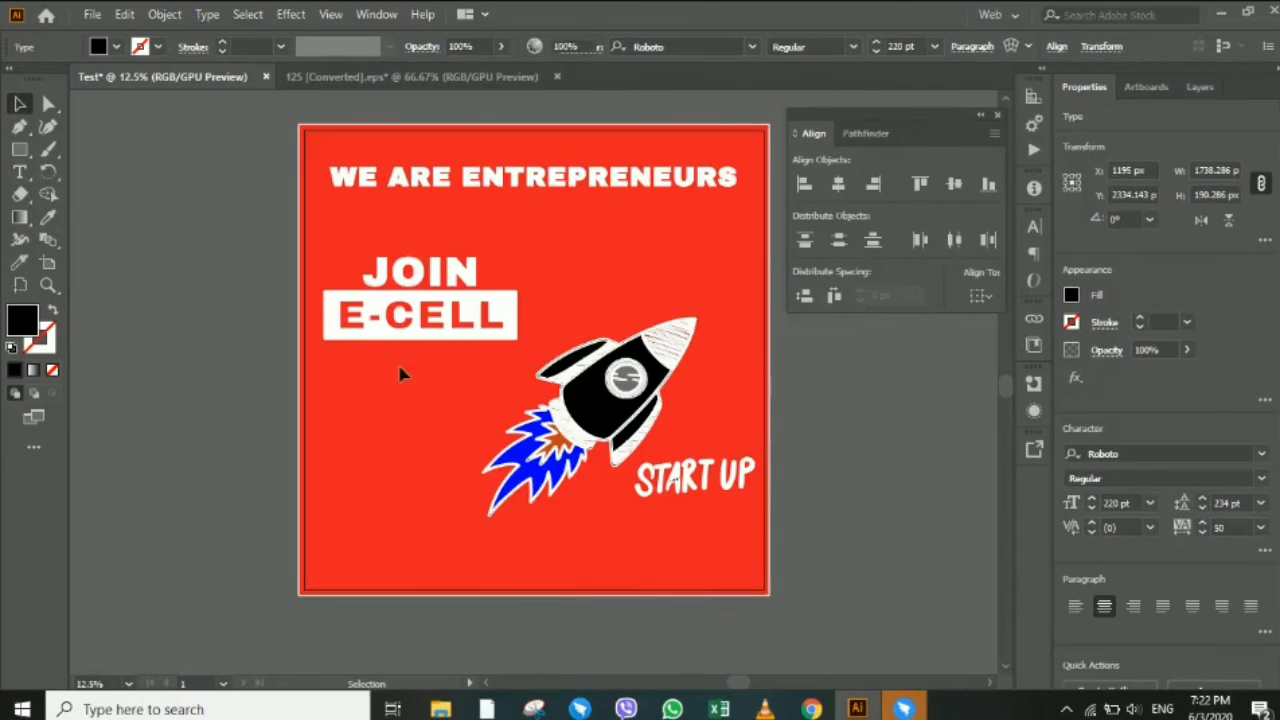
left_click(848, 583)
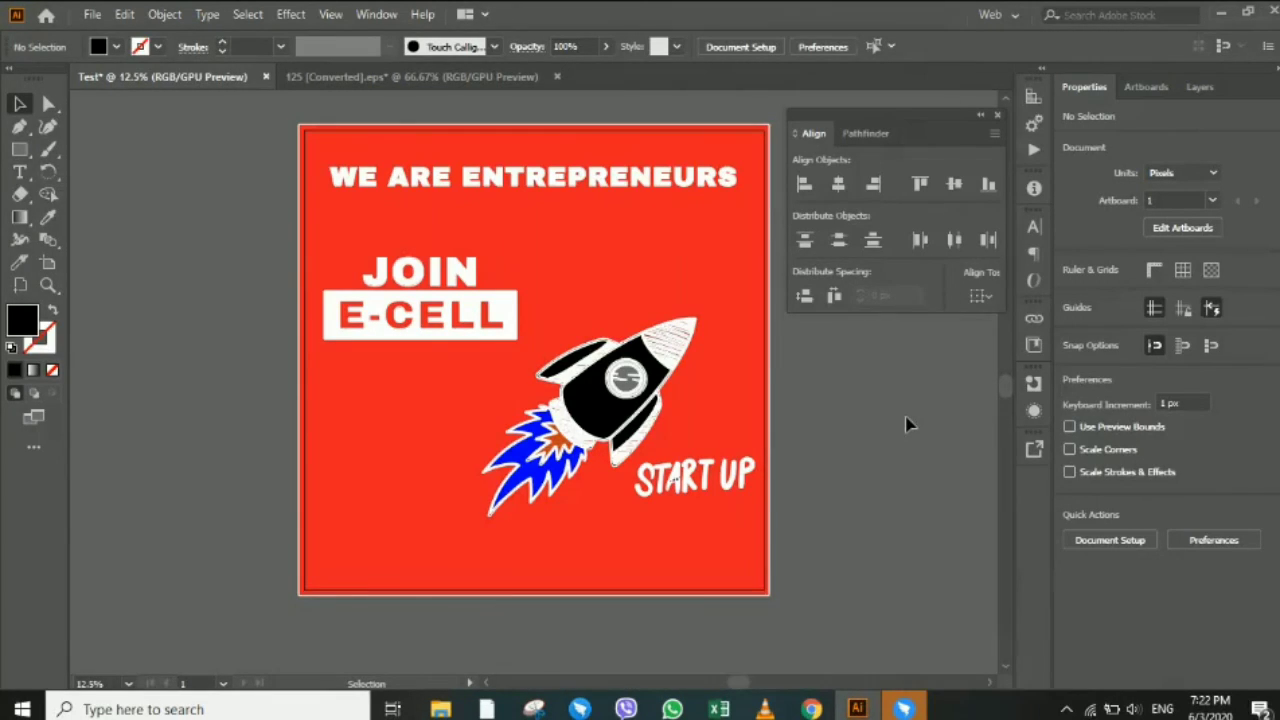
mouse_move(811, 708)
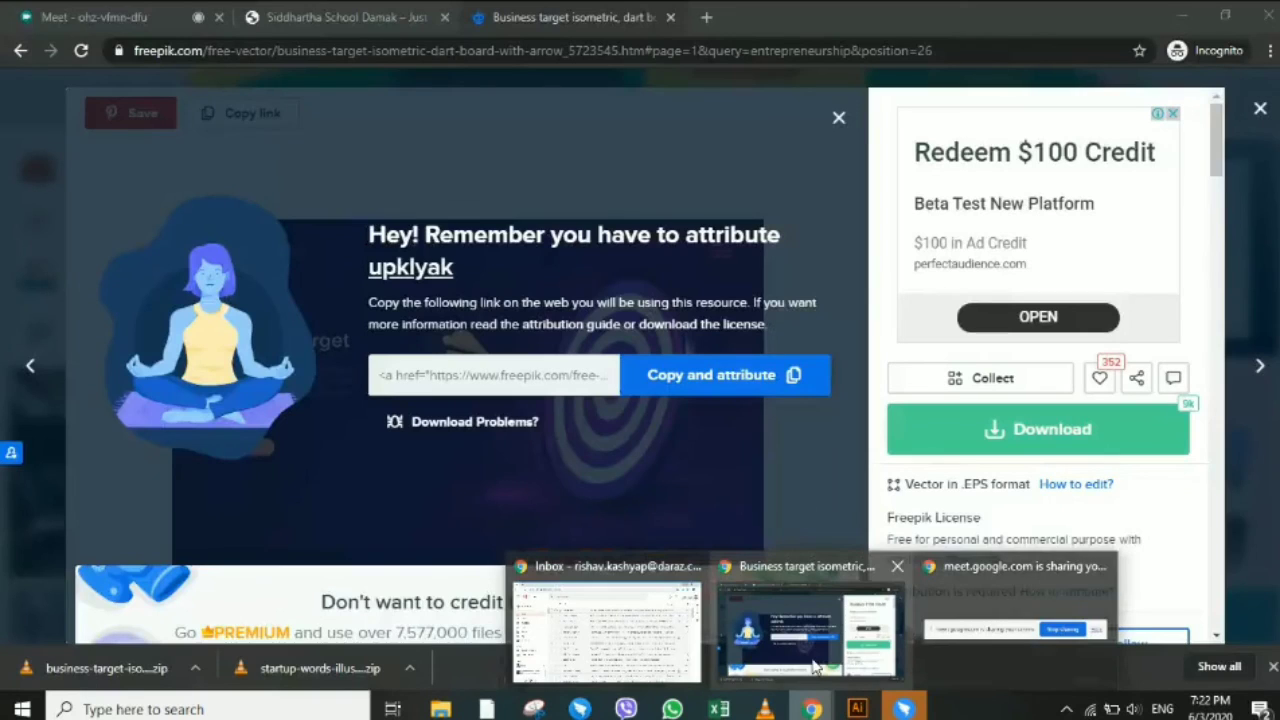
Close the Freepik popup in Chrome and stop the Google Meet recording.
left_click(815, 667)
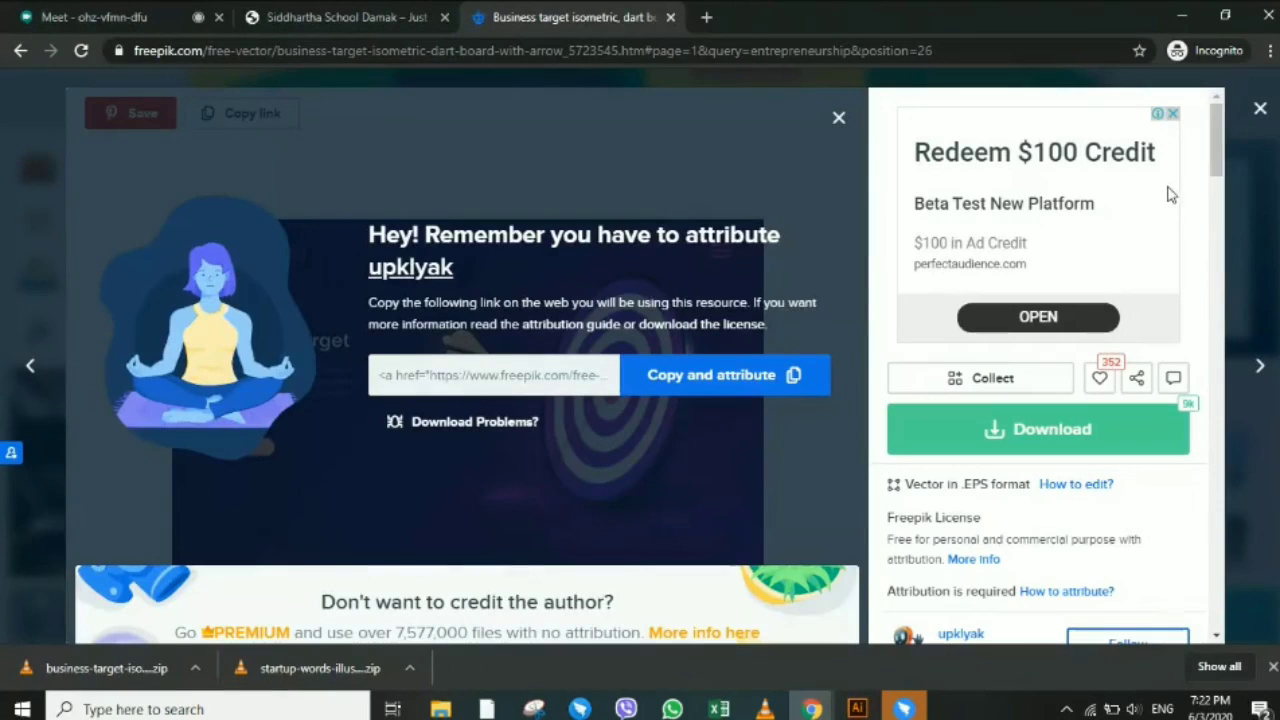
left_click(1260, 110)
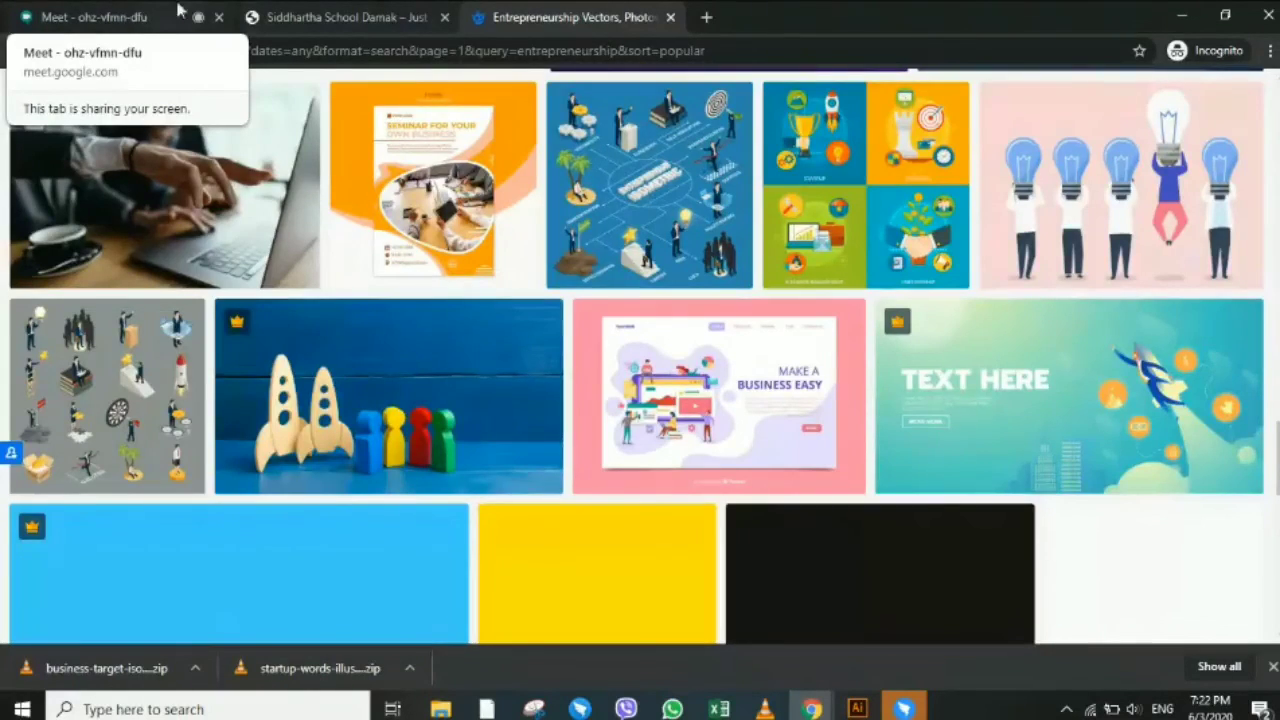
left_click(178, 10)
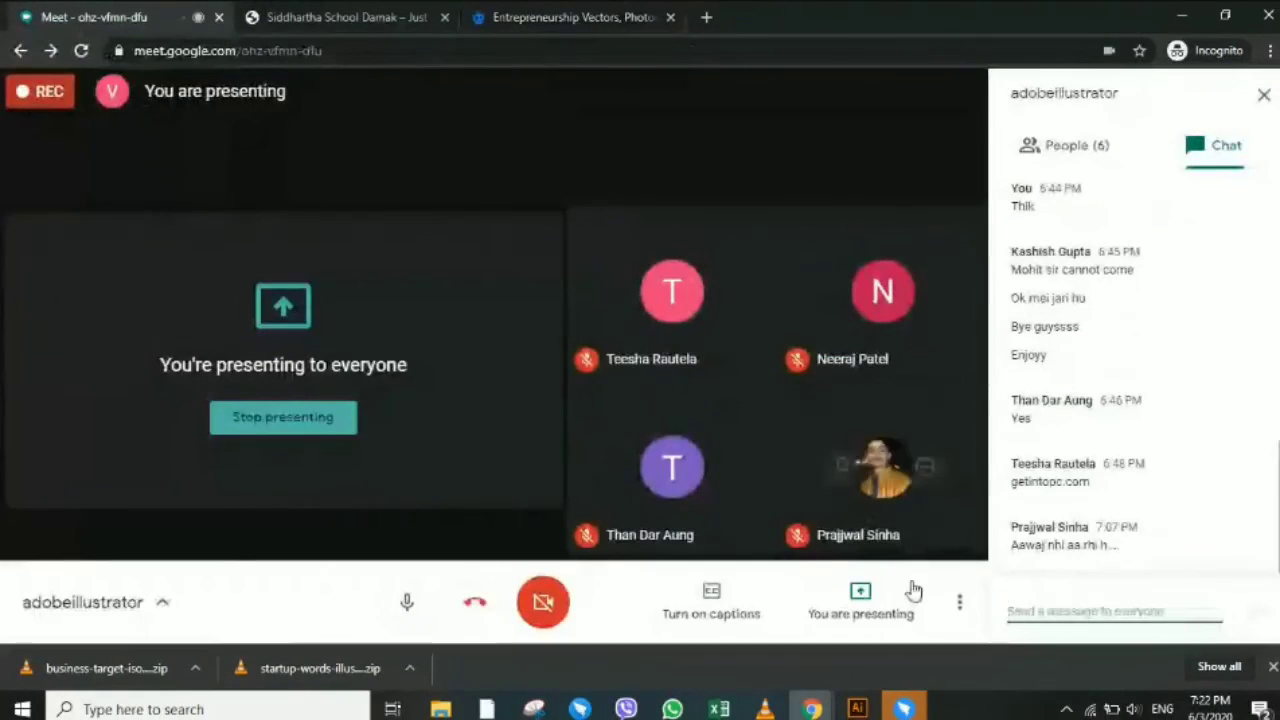
left_click(959, 601)
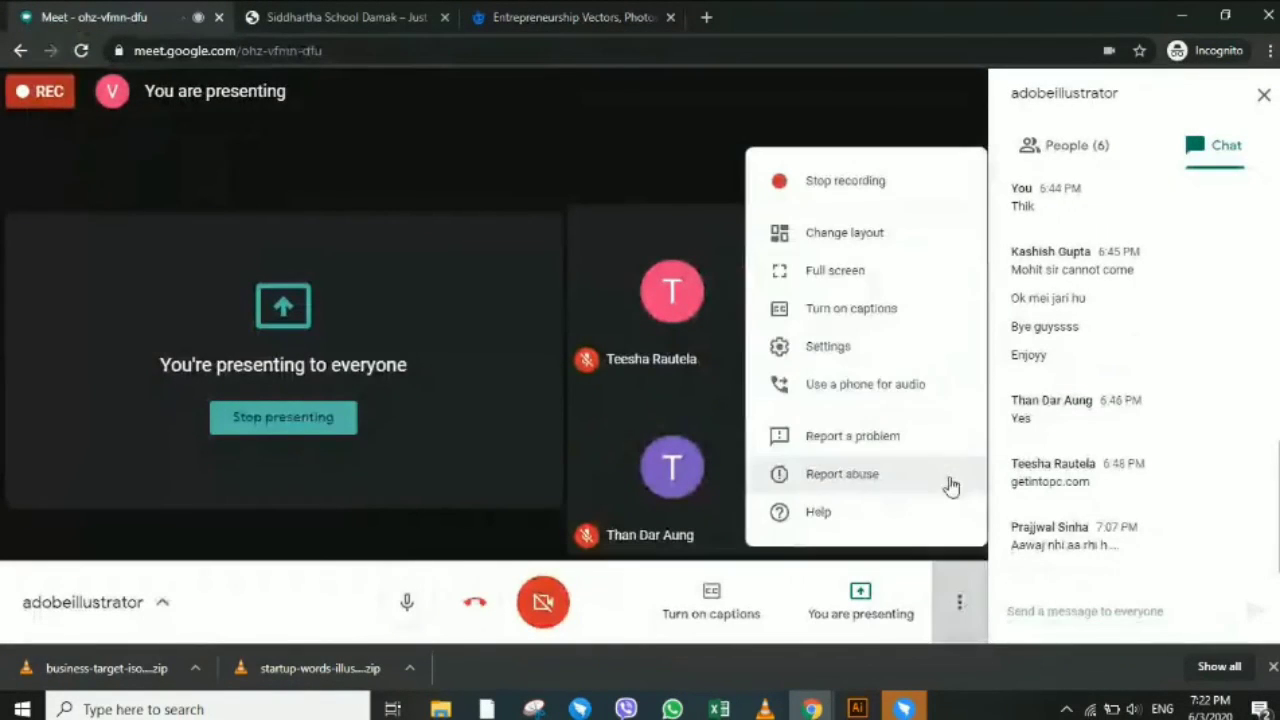
left_click(891, 181)
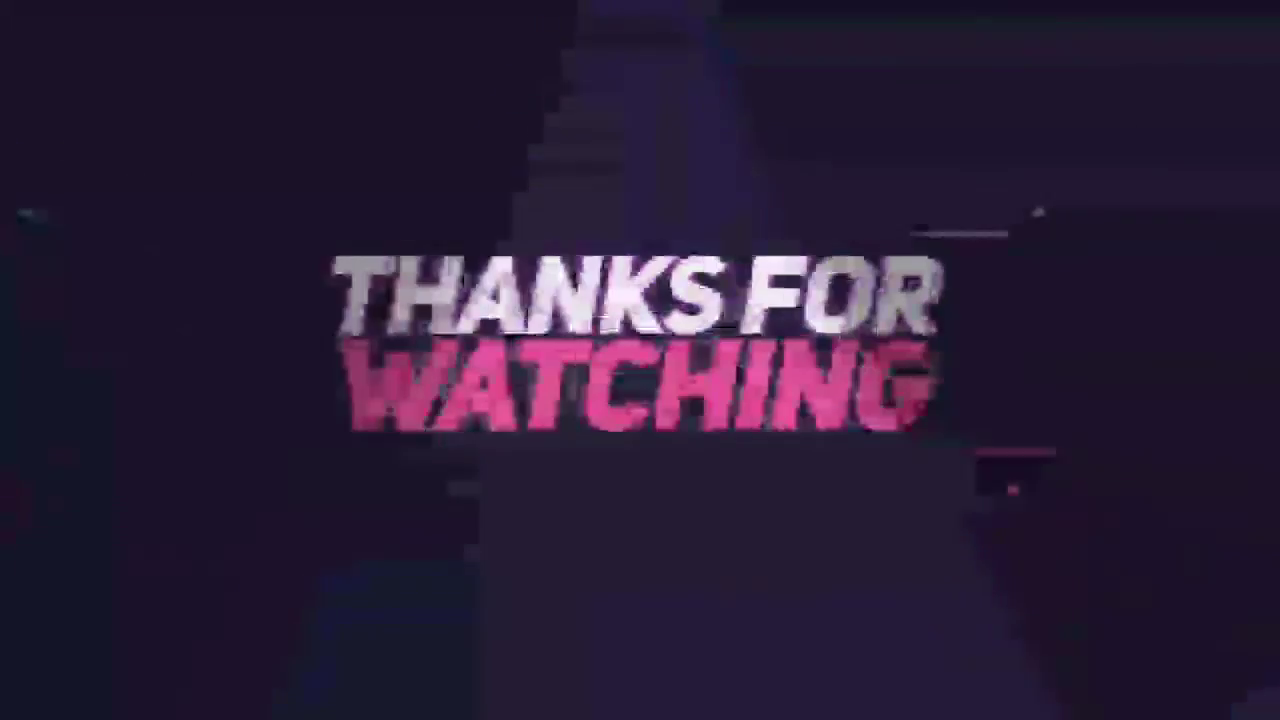